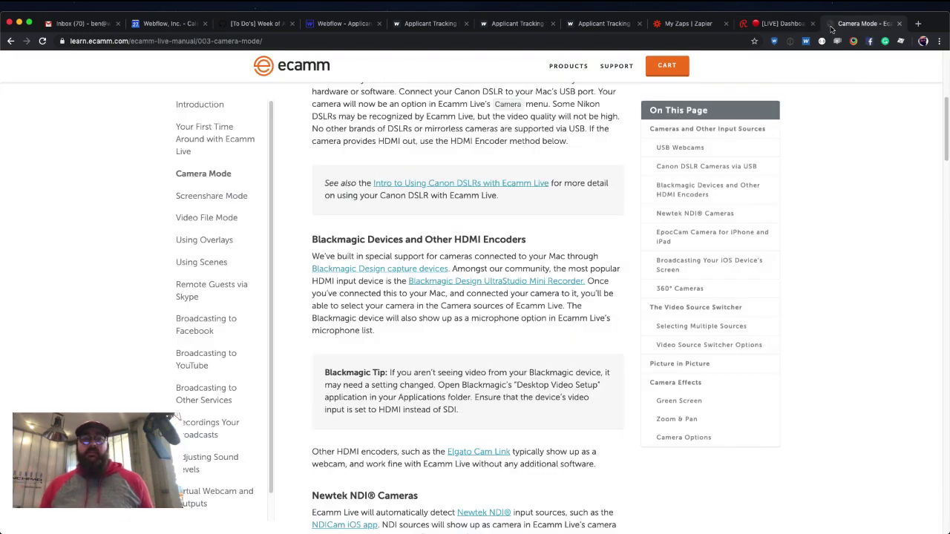
# Close the Camera Mode documentation tab and switch to the Webflow Designer for the ATS project.
pyautogui.click(898, 26)
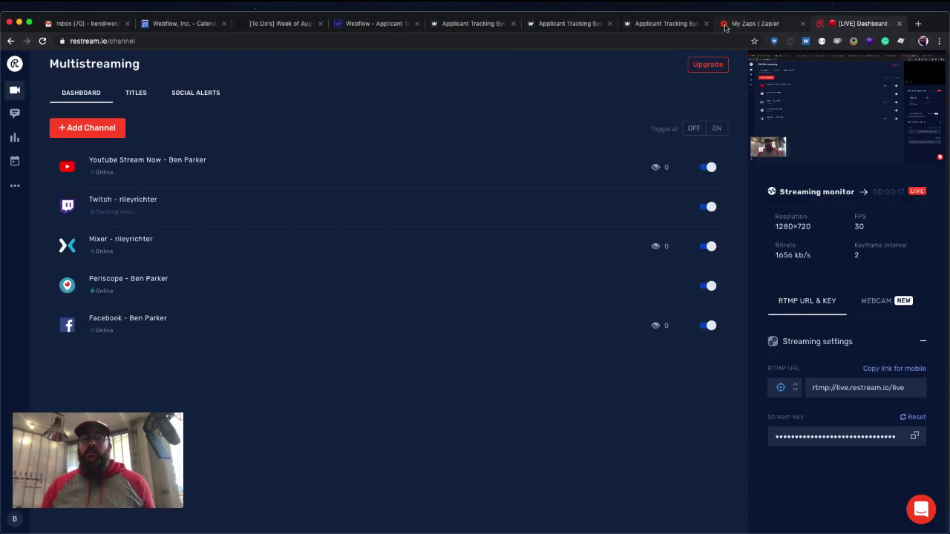
pyautogui.click(664, 25)
pyautogui.click(387, 24)
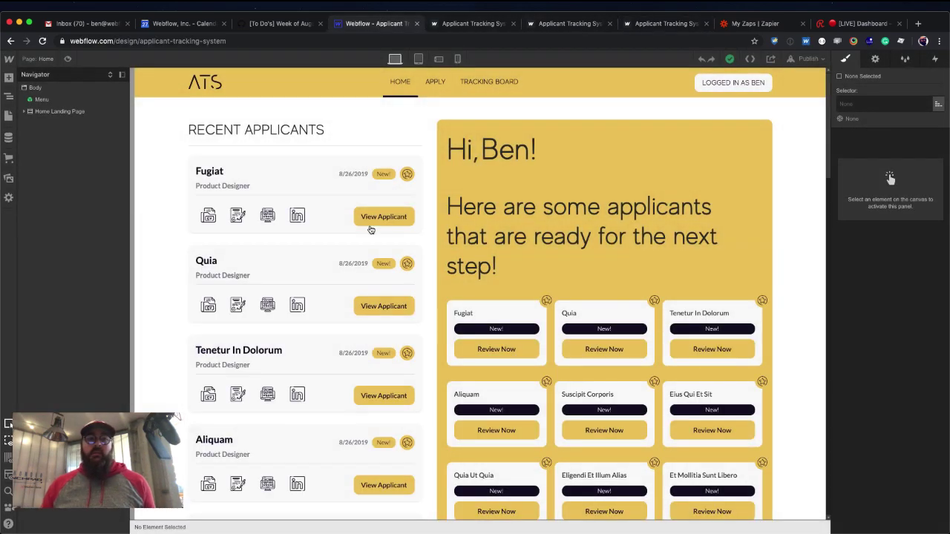
# Select the Home Landing Page section in the Navigator to view its styles.
pyautogui.click(167, 145)
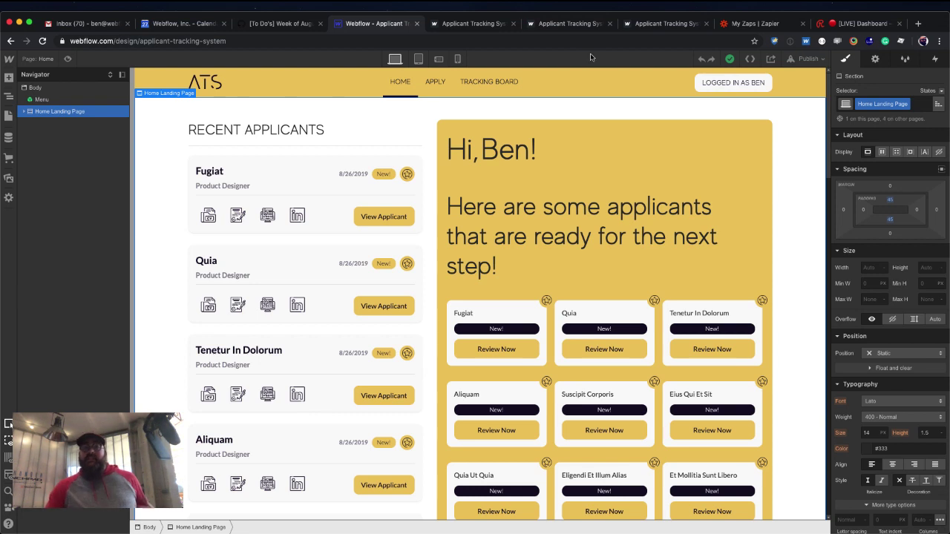
# Close the mail inbox, calendar and weekly to-do list tabs to get back to the ATS Home page.
pyautogui.click(127, 24)
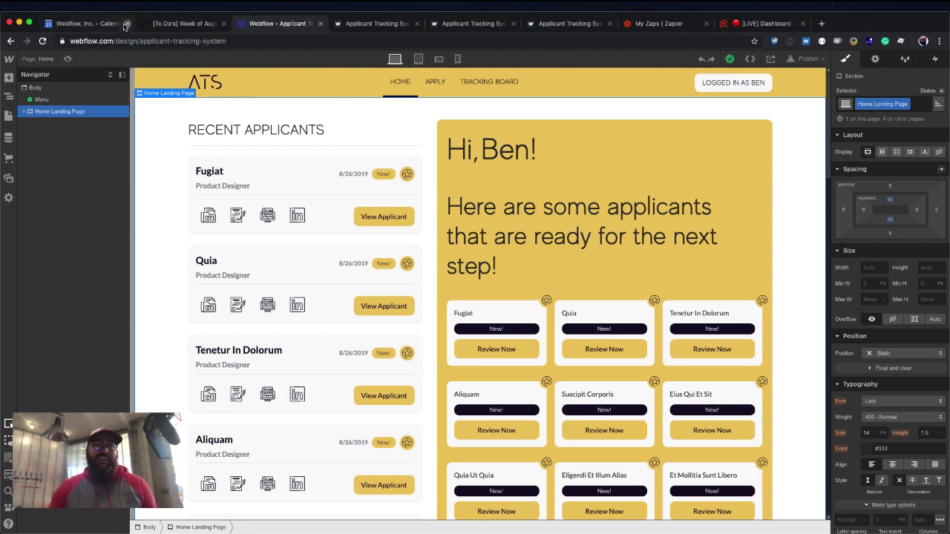
pyautogui.click(127, 24)
pyautogui.click(126, 23)
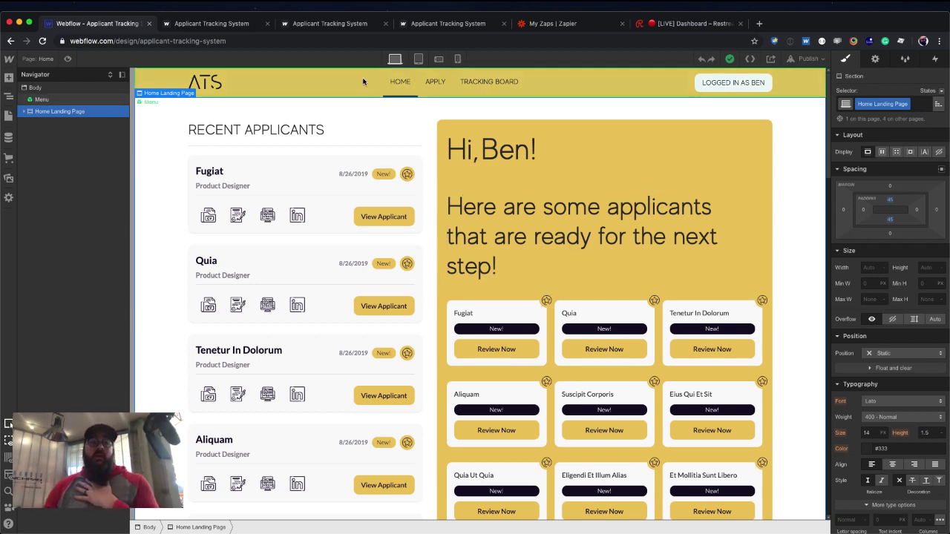
# Preview the Home page, then open the published webflow.io site in a new tab.
pyautogui.click(67, 59)
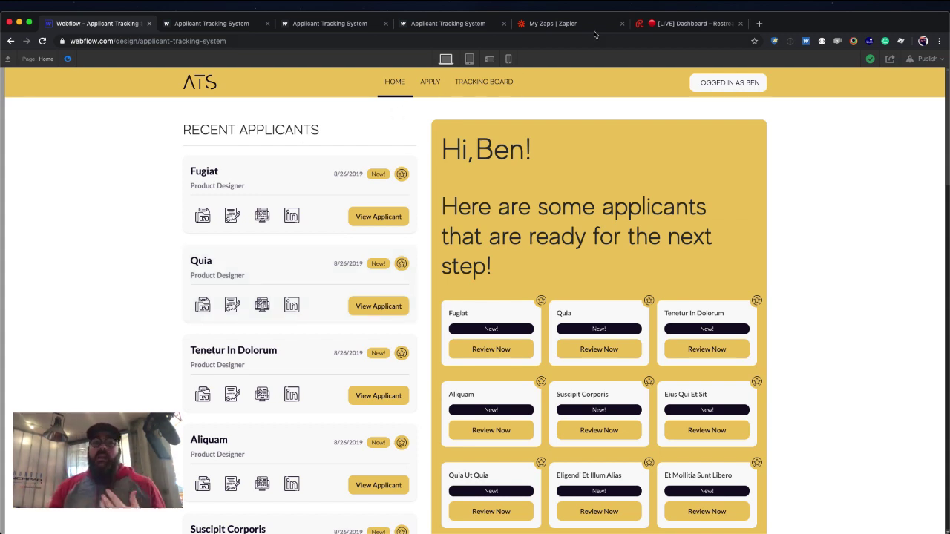
pyautogui.click(67, 59)
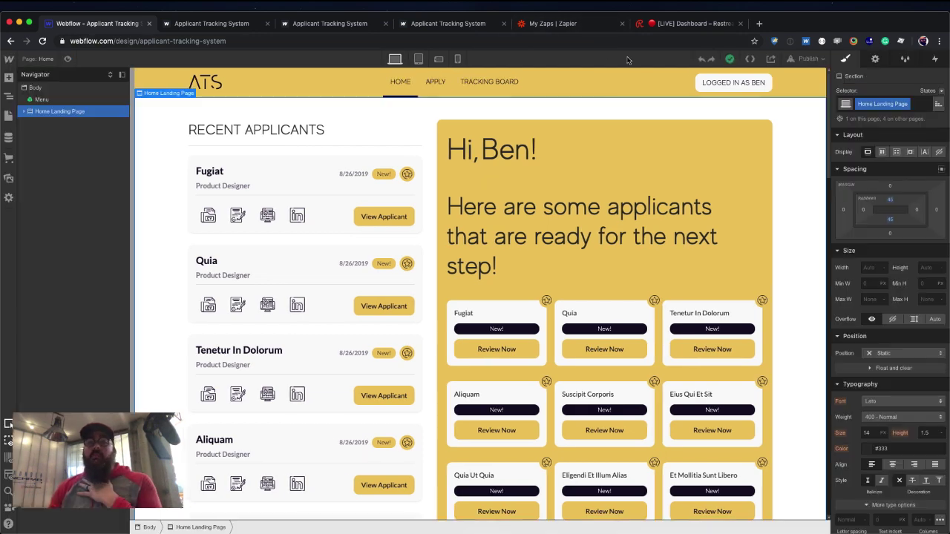
pyautogui.click(807, 59)
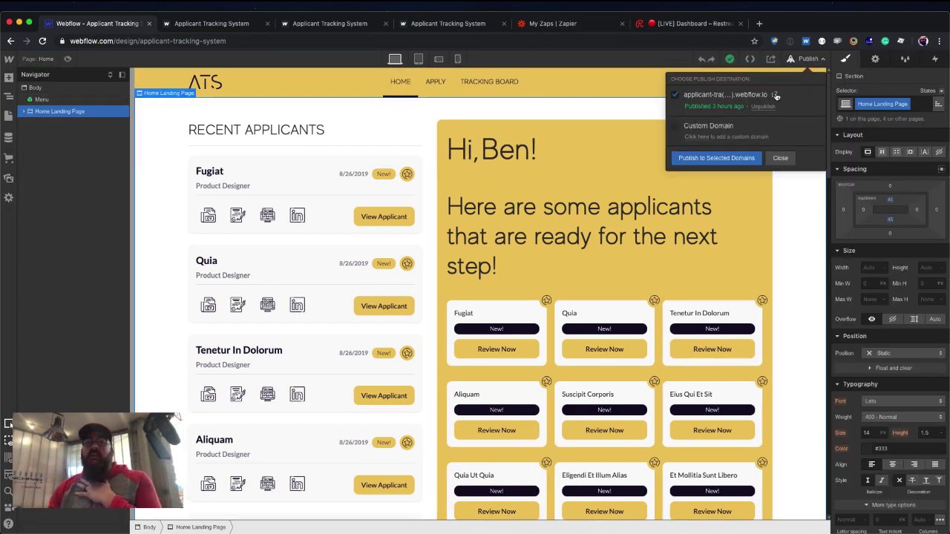
pyautogui.click(776, 95)
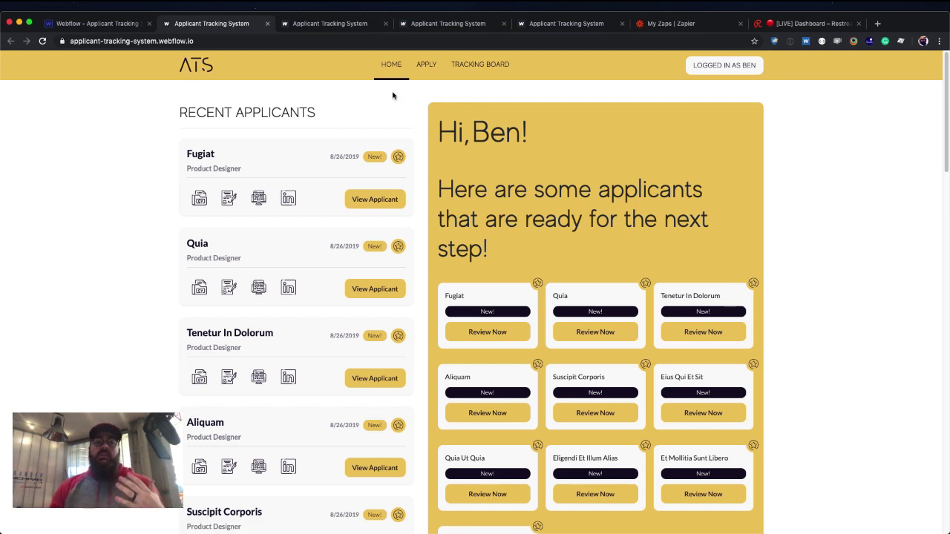
pyautogui.scroll(-1, 318, 127)
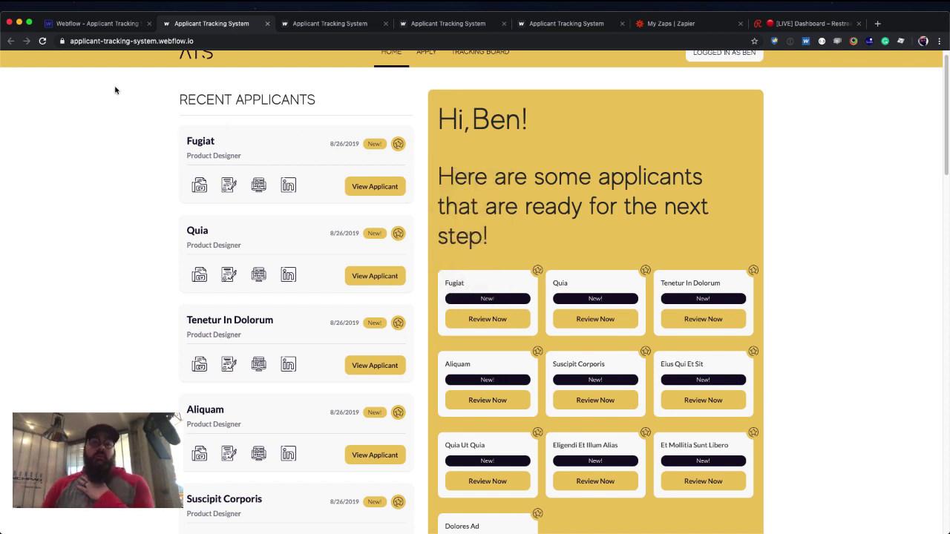
pyautogui.scroll(1, 186, 136)
# Open the Application Page in the Designer and show the CMS collections list.
pyautogui.click(96, 23)
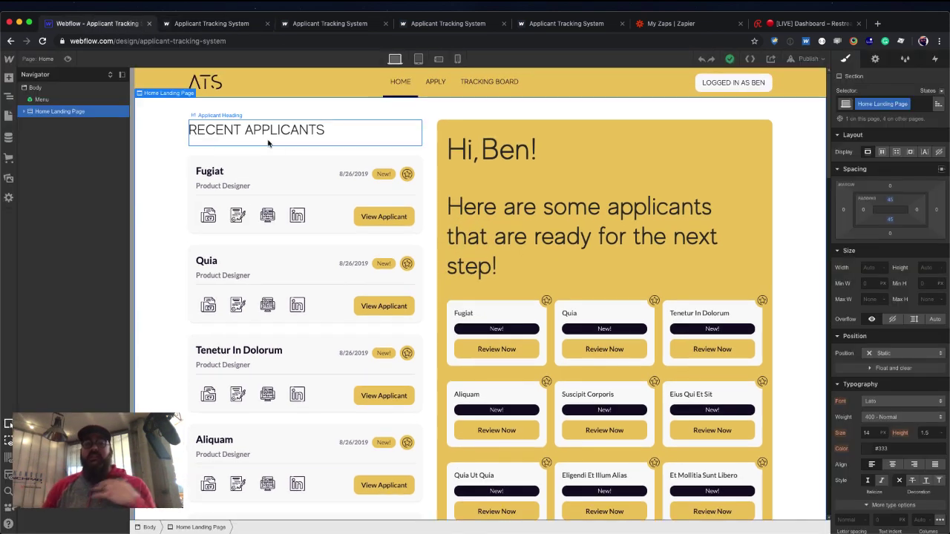
pyautogui.scroll(-1, 268, 143)
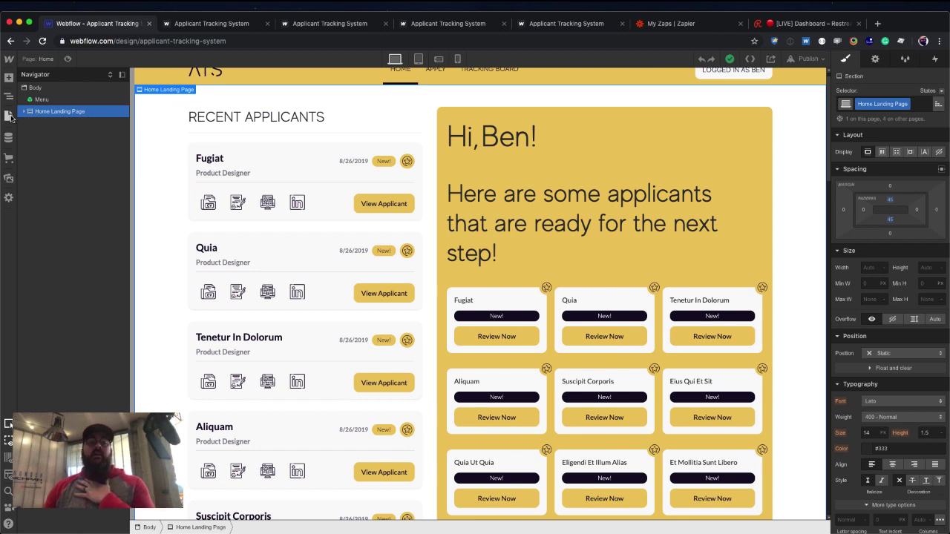
pyautogui.click(9, 117)
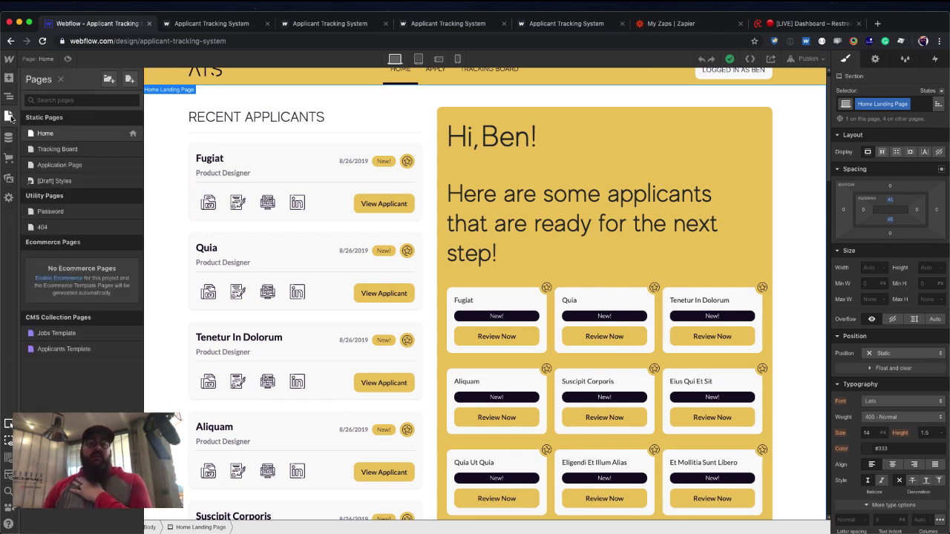
pyautogui.click(67, 166)
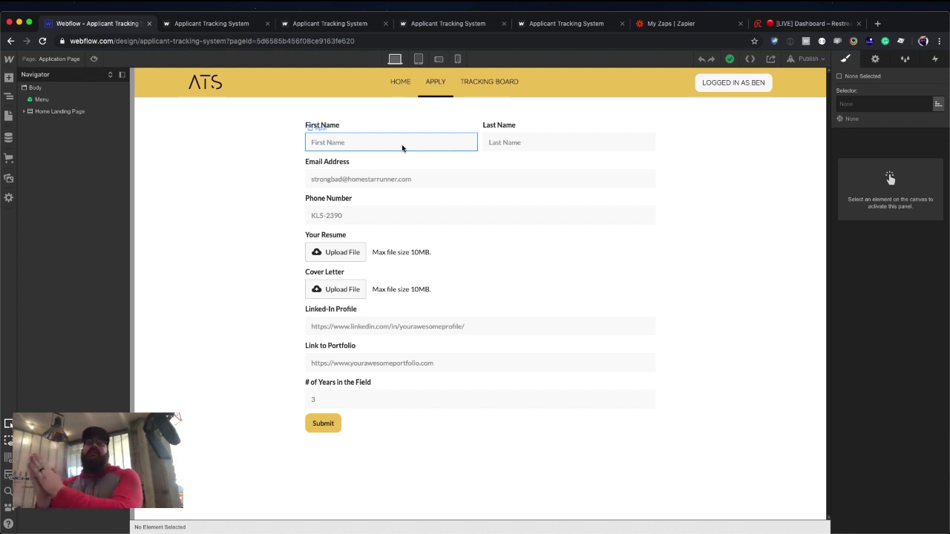
pyautogui.click(9, 138)
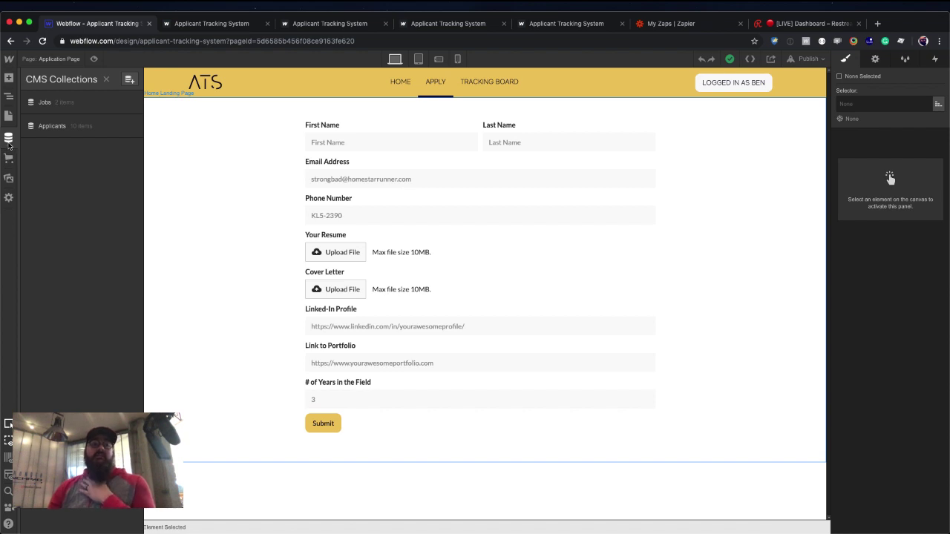
# Open the Applicants collection and inspect the Fugiat applicant's stored details.
pyautogui.click(59, 127)
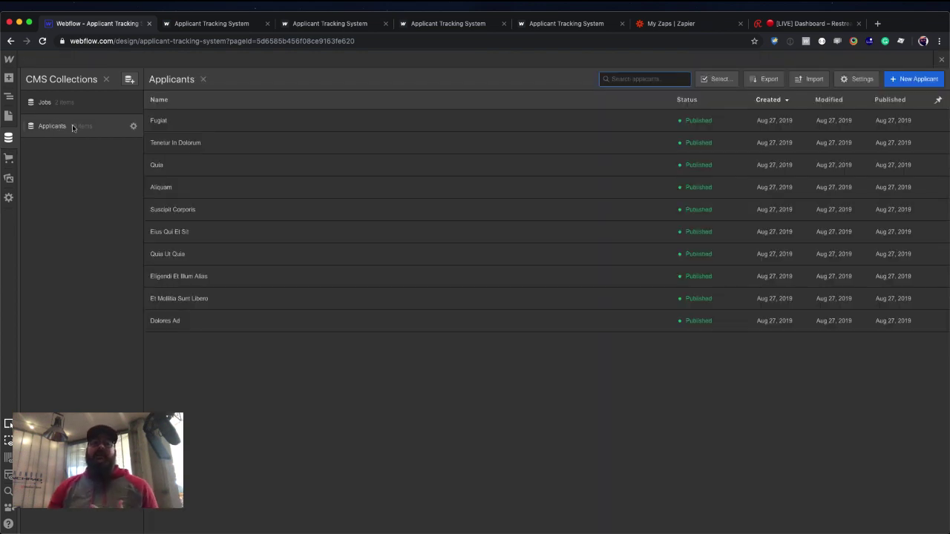
pyautogui.click(279, 127)
pyautogui.scroll(-3, 490, 201)
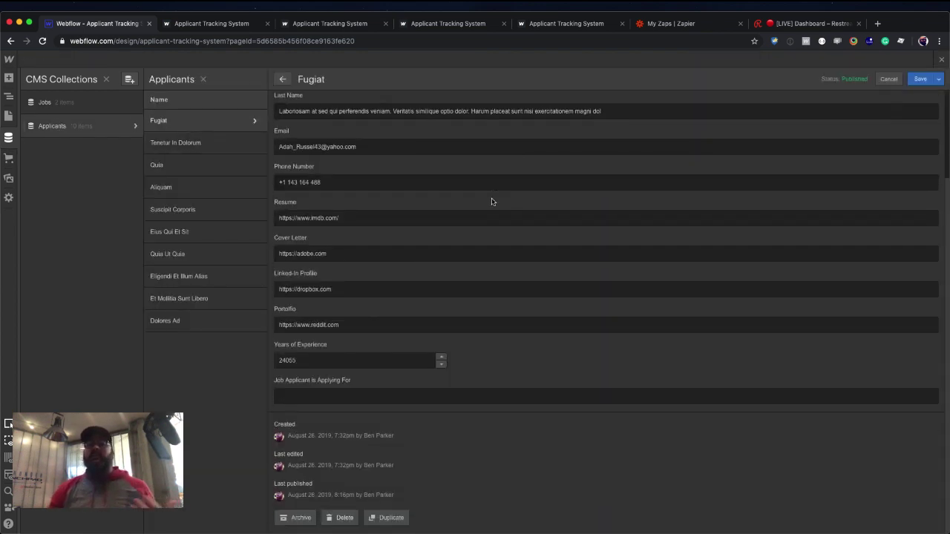
pyautogui.scroll(3, 483, 202)
pyautogui.click(283, 78)
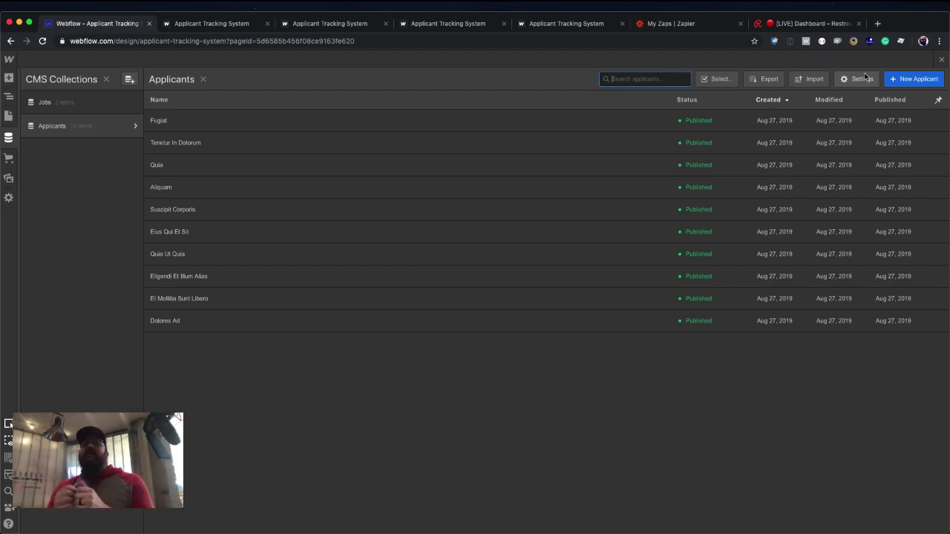
# Close the collections, reopen the Applicants list, and switch to the Zapier zaps tab.
pyautogui.click(941, 59)
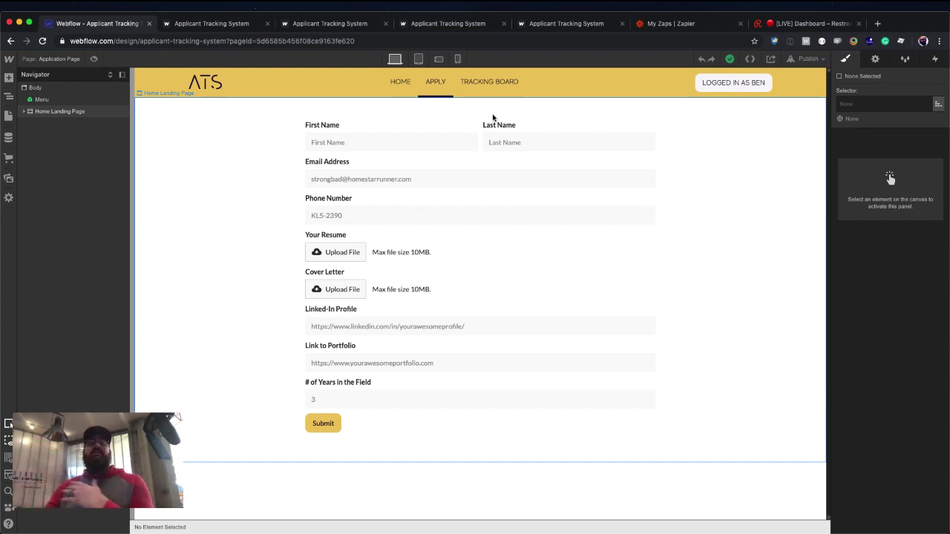
pyautogui.rightClick(411, 115)
pyautogui.click(17, 138)
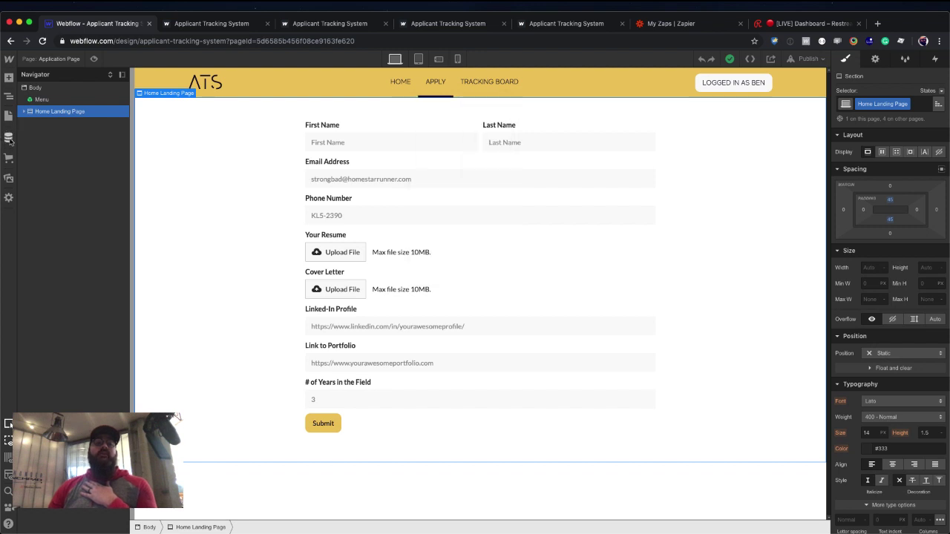
pyautogui.click(9, 138)
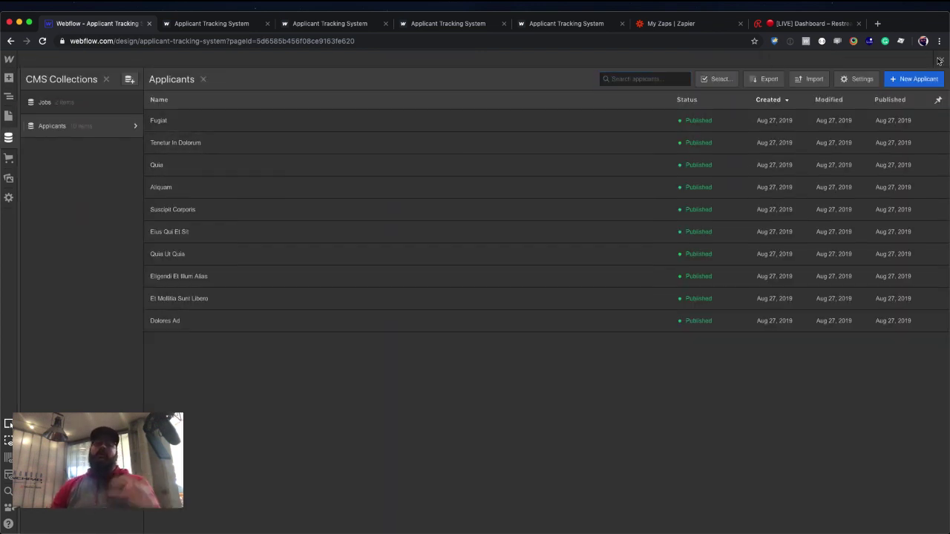
pyautogui.click(685, 26)
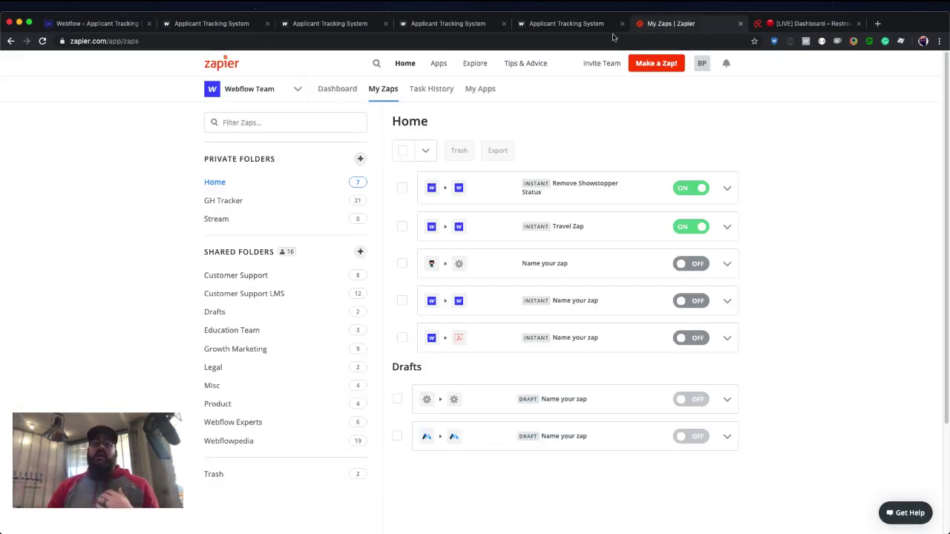
# On the live ATS site's Apply page, enter a sample applicant's name in the name field.
pyautogui.click(451, 24)
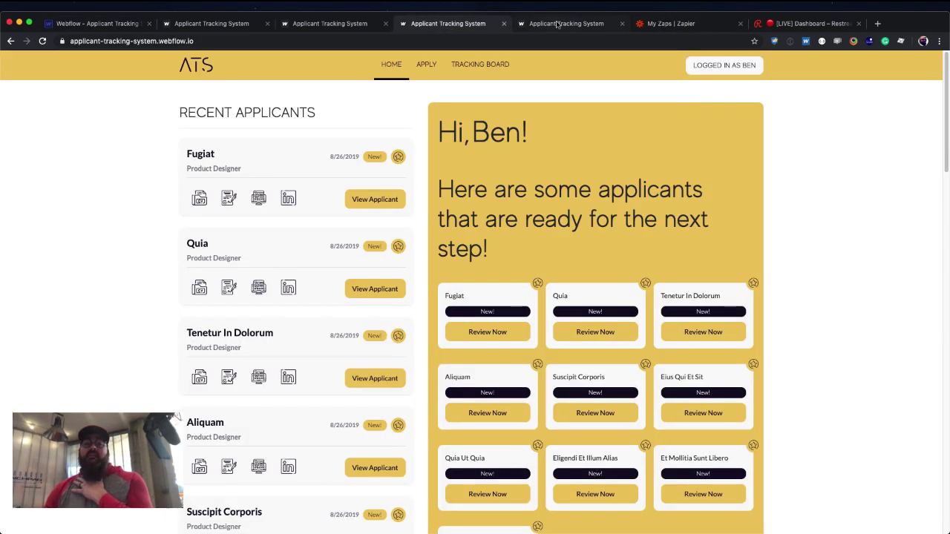
pyautogui.click(581, 23)
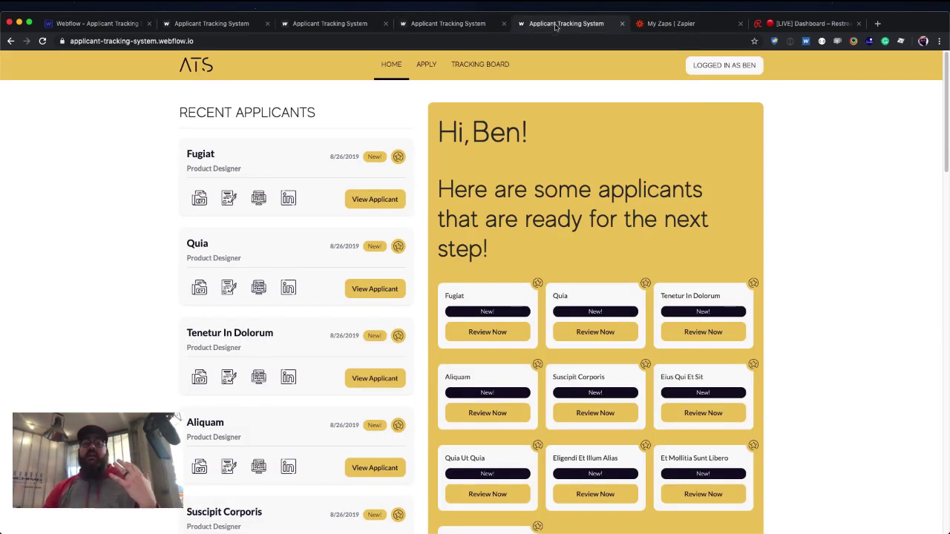
pyautogui.click(434, 74)
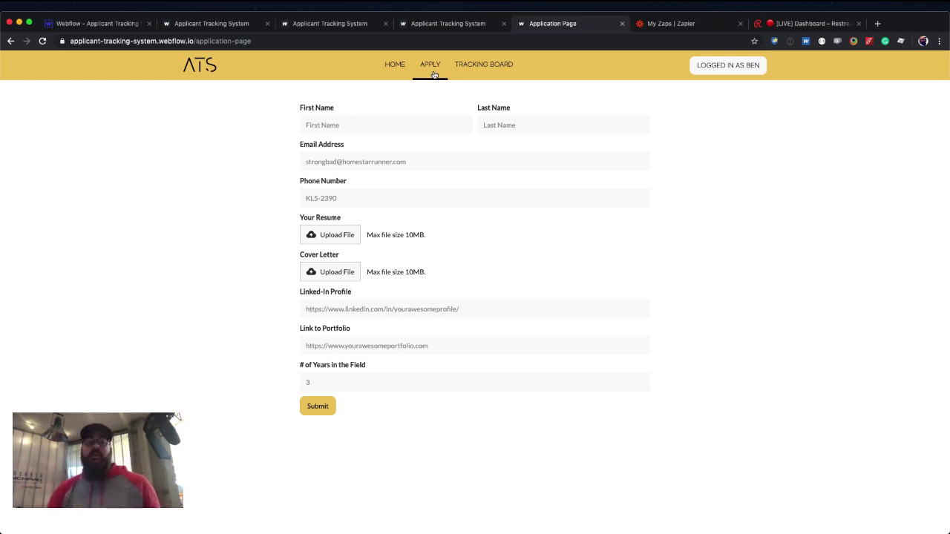
pyautogui.click(353, 118)
pyautogui.write('Ben ')
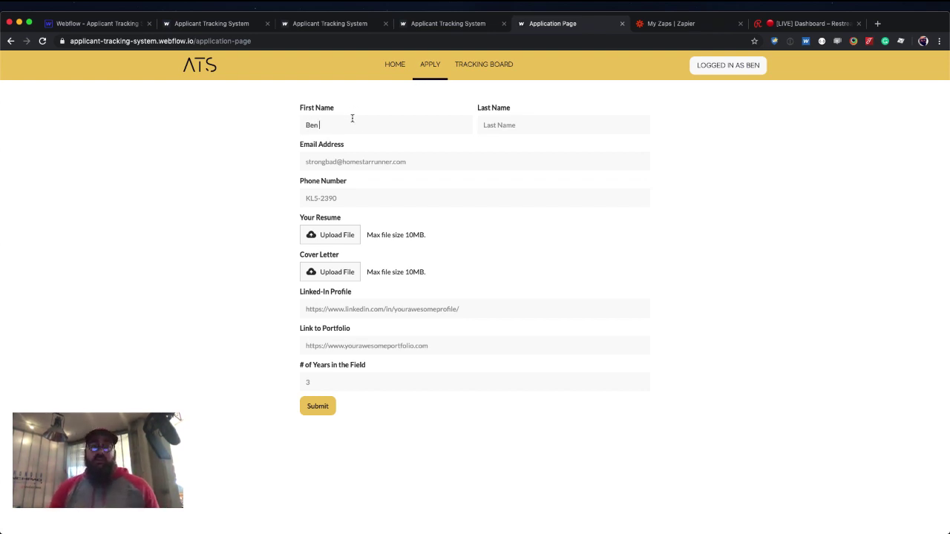
pyautogui.write('Parker')
pyautogui.press('BackSpace')
pyautogui.press('BackSpace')
pyautogui.press('BackSpace')
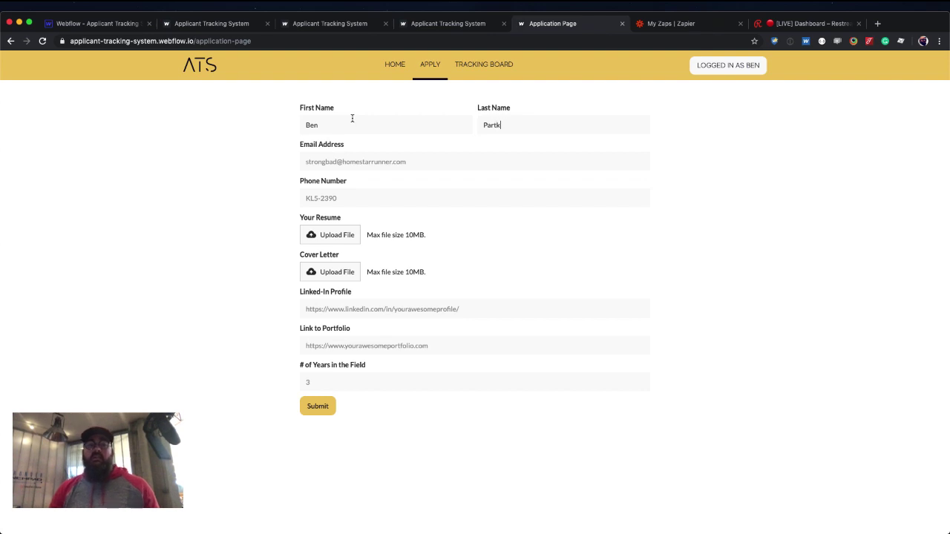
pyautogui.write('ker')
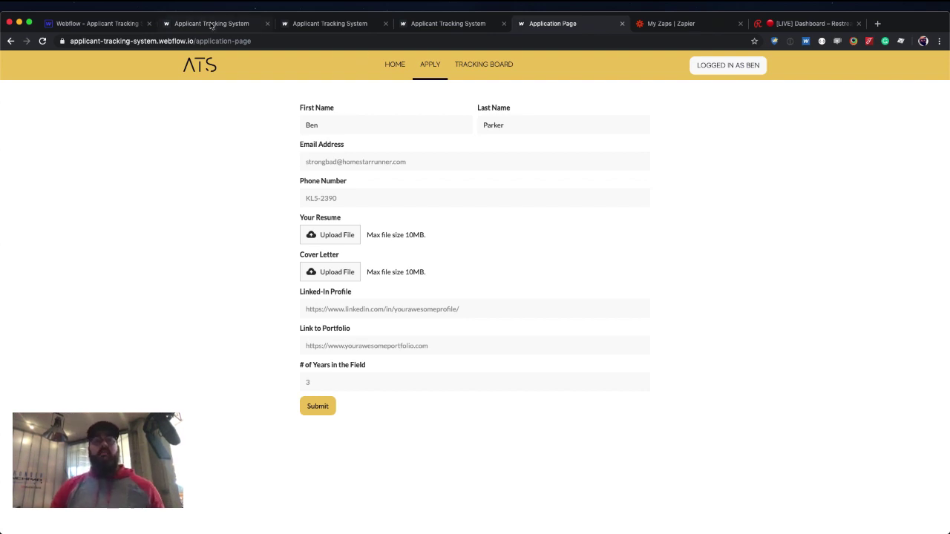
# Return to the Designer, close the Applicants collection and list the site pages.
pyautogui.click(108, 23)
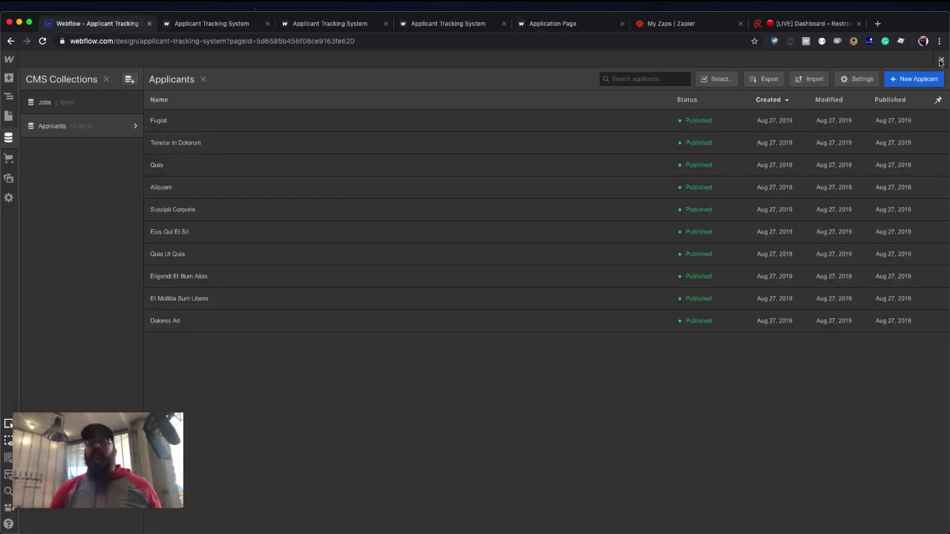
pyautogui.click(203, 79)
pyautogui.click(8, 115)
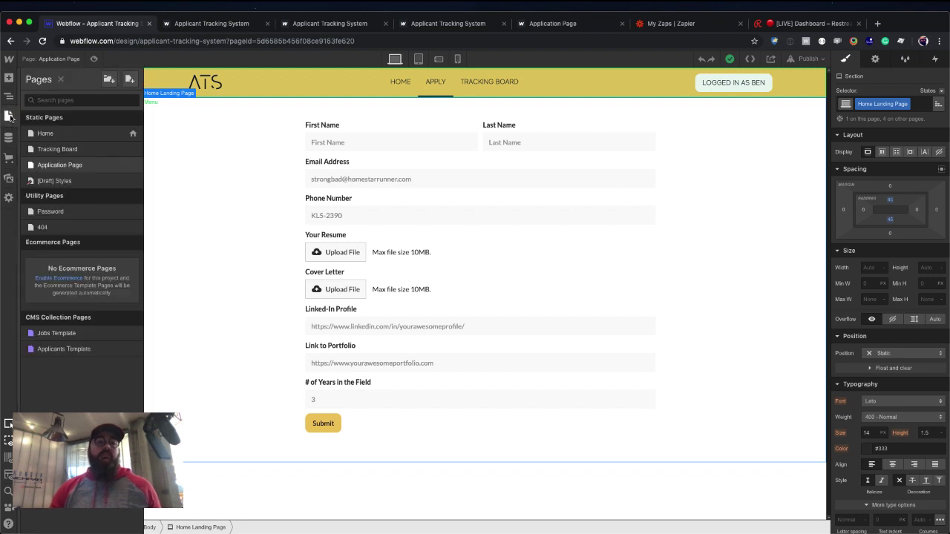
# Check the form input settings, ending on the Email Address field: name Email, type Email, required.
pyautogui.click(278, 168)
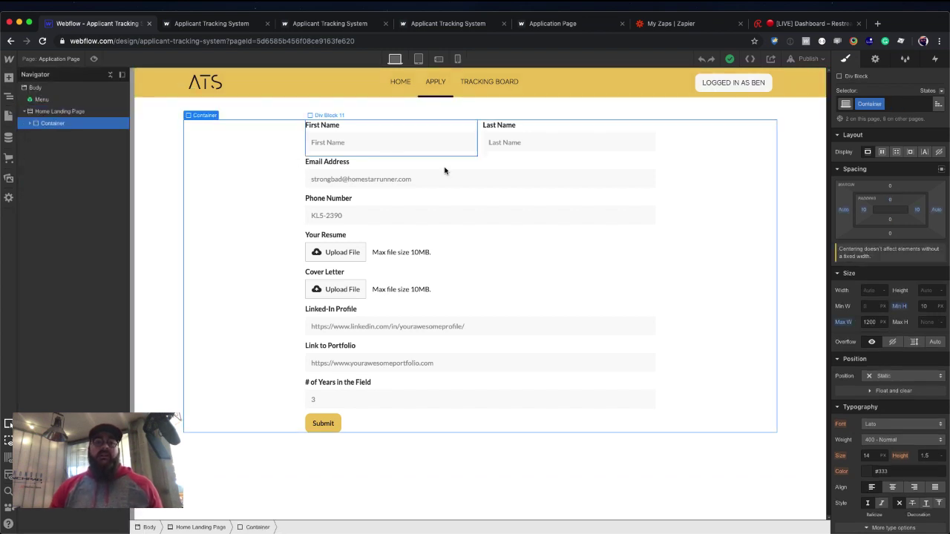
pyautogui.click(379, 145)
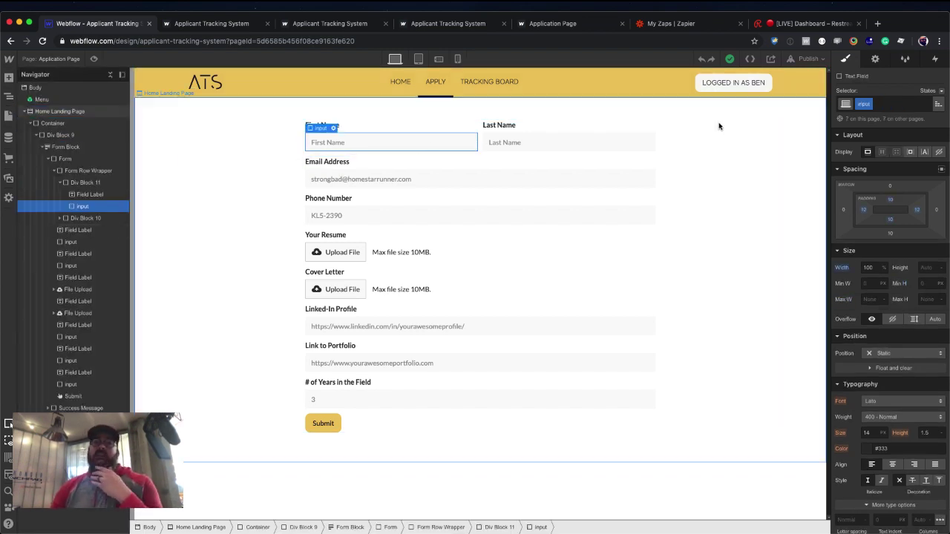
pyautogui.click(875, 59)
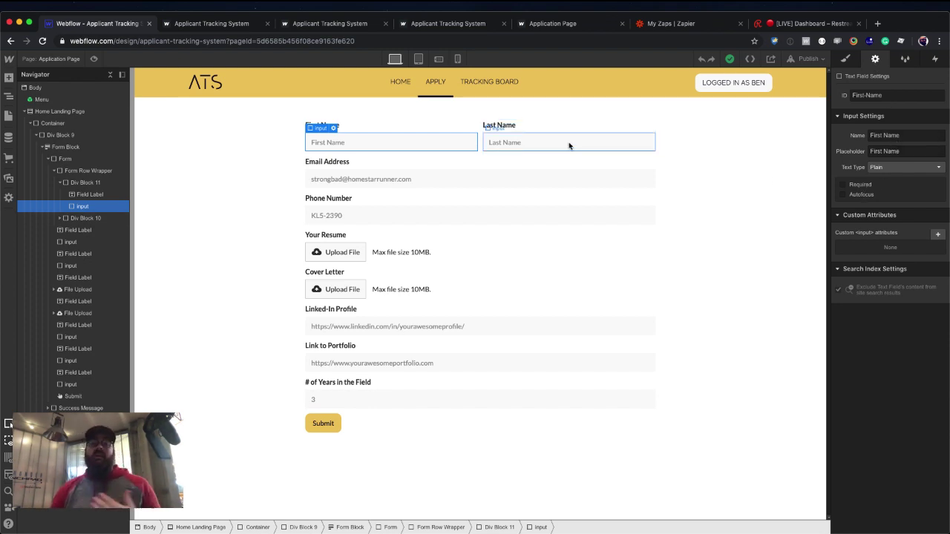
pyautogui.click(496, 184)
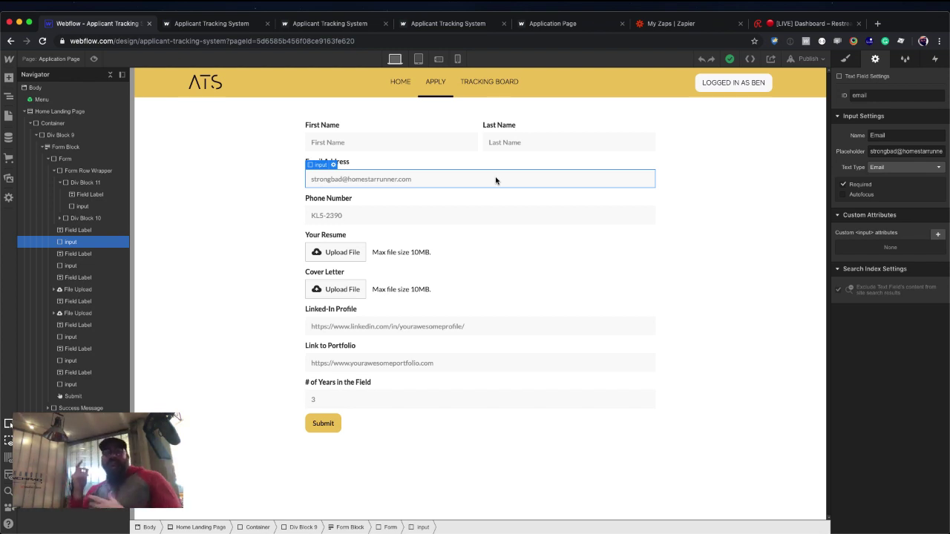
# Make Phone Number a required Phone-type input named Phone, then select the Resume upload.
pyautogui.click(881, 171)
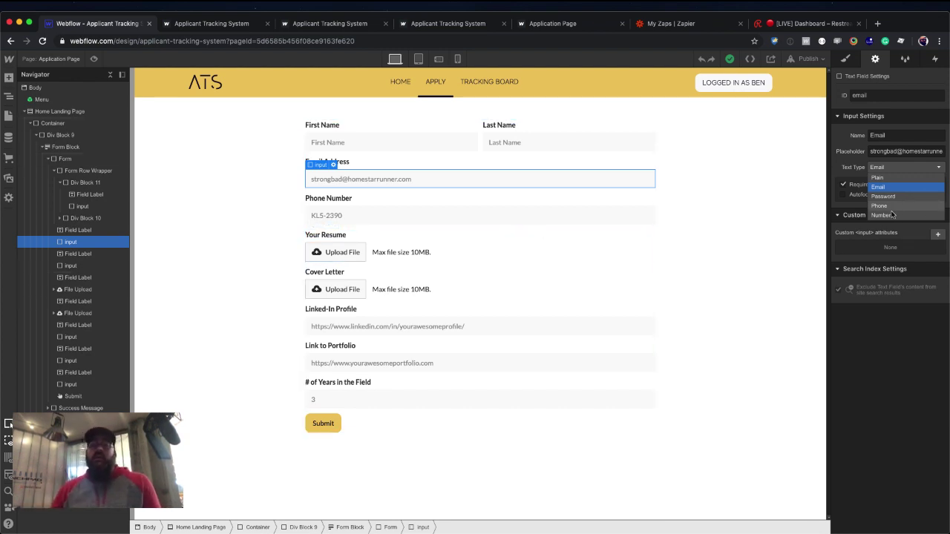
pyautogui.click(563, 221)
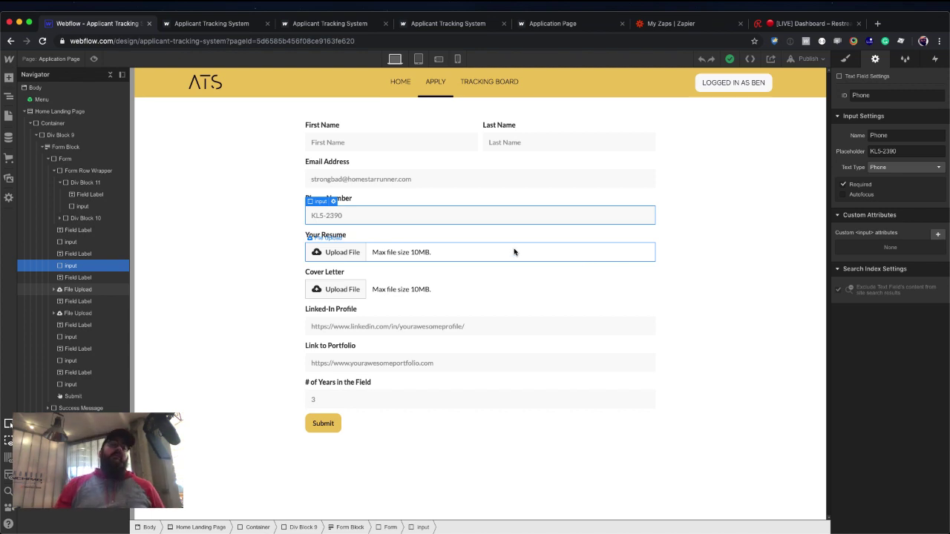
pyautogui.click(481, 255)
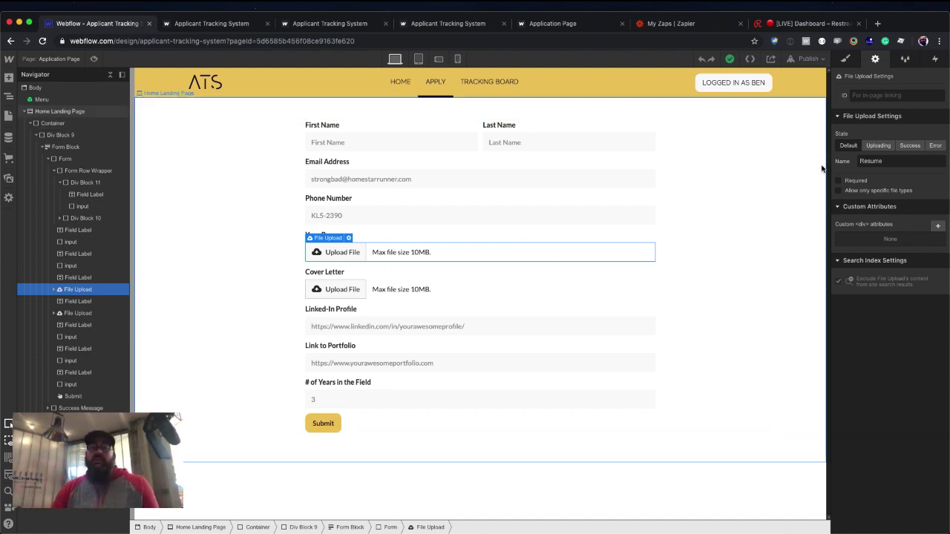
# Preview the Resume upload's Uploading, Success and Error states, then select its upload-failed message.
pyautogui.click(871, 151)
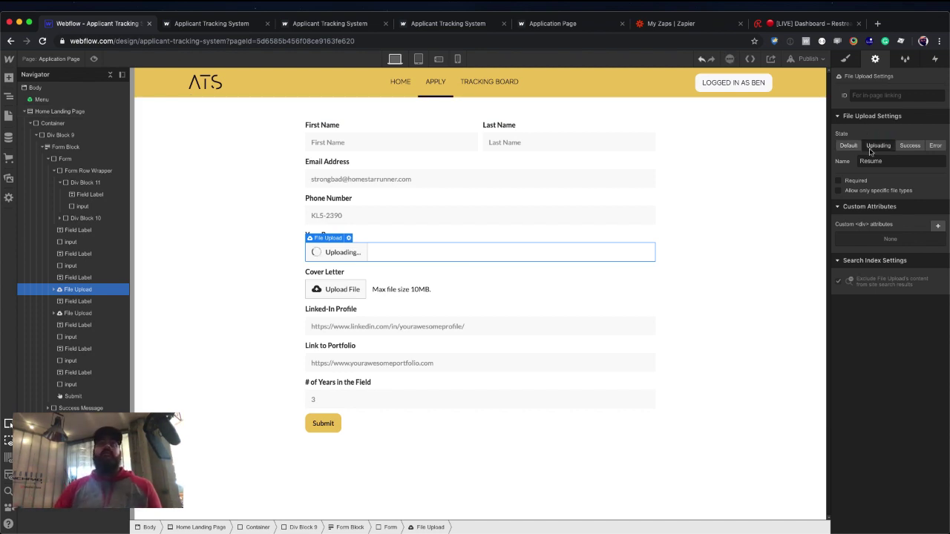
pyautogui.click(911, 147)
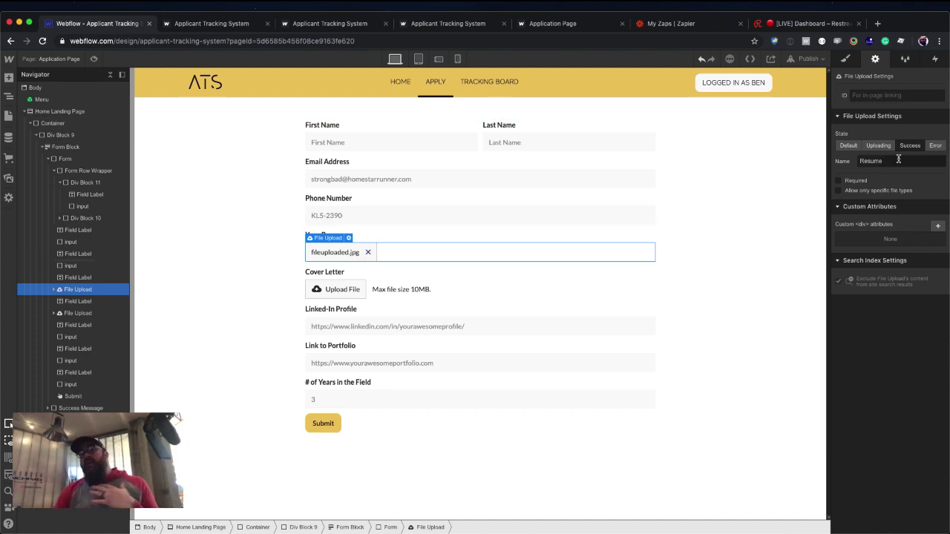
pyautogui.click(928, 147)
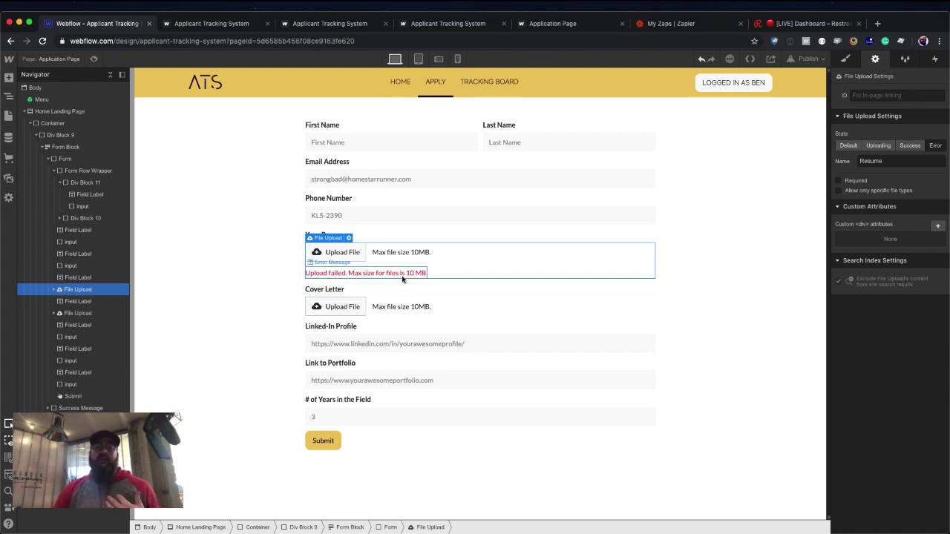
pyautogui.click(348, 273)
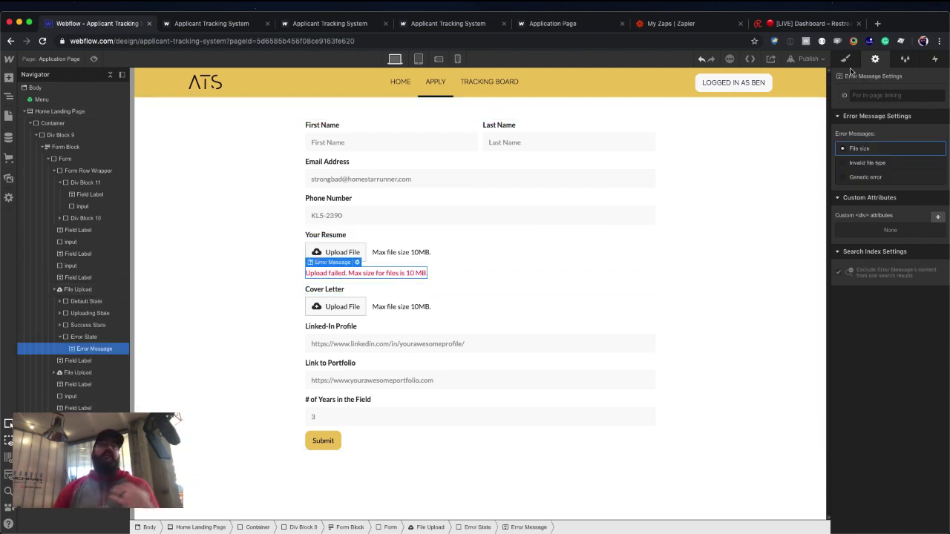
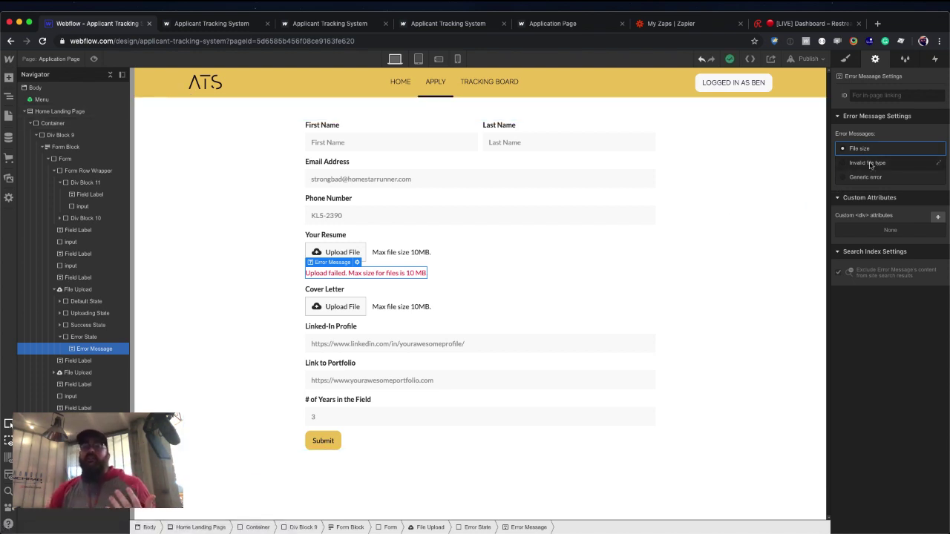
# Preview the Resume upload's invalid file type and generic upload error messages.
pyautogui.click(871, 164)
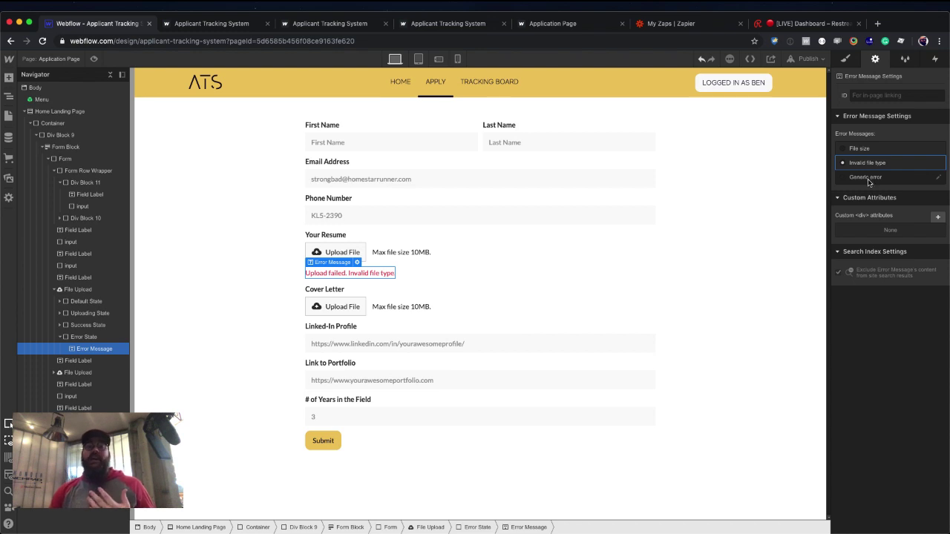
pyautogui.click(866, 177)
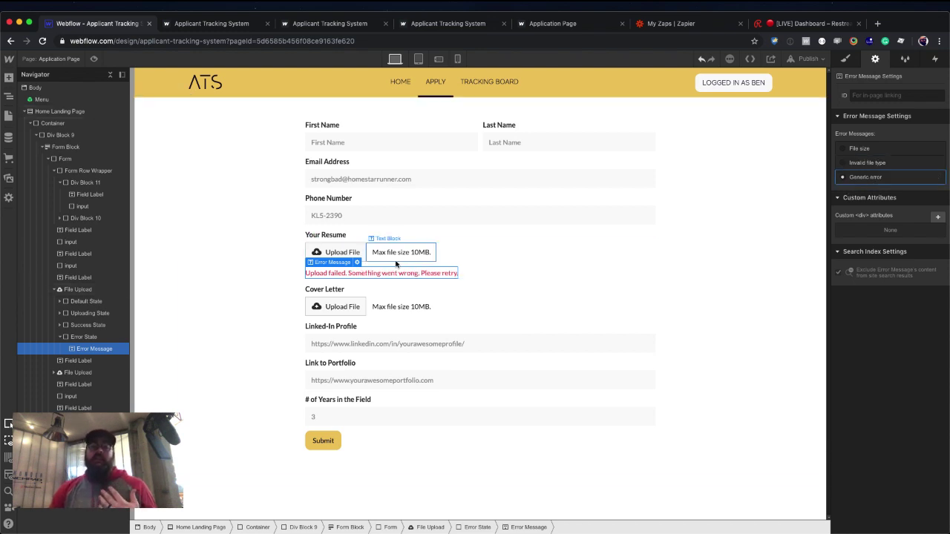
pyautogui.click(442, 259)
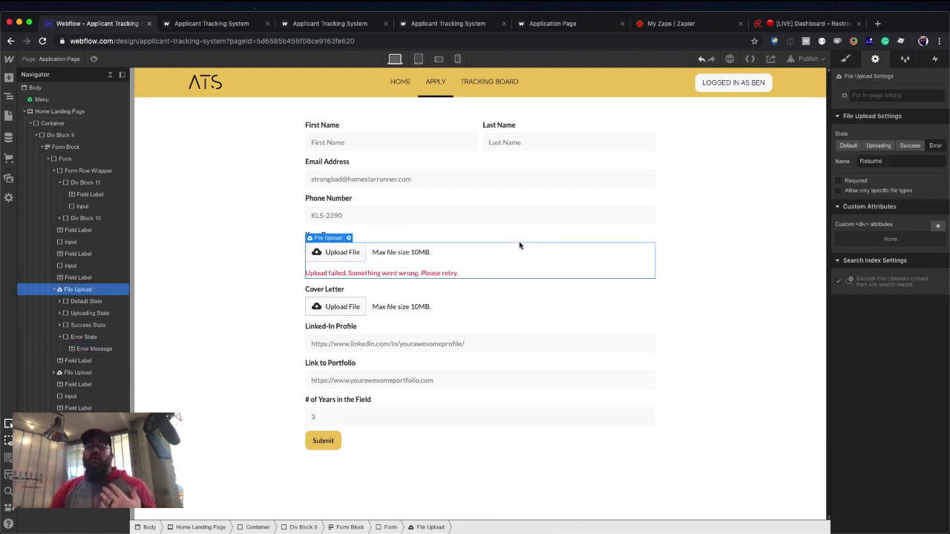
# Try limiting Resume to document and image files, then remove the restriction and return to default state.
pyautogui.click(854, 193)
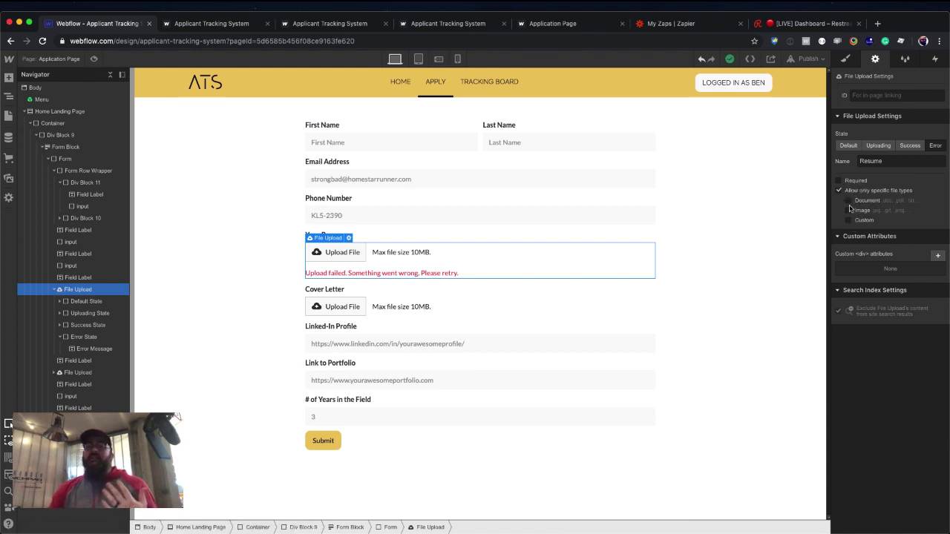
pyautogui.click(849, 201)
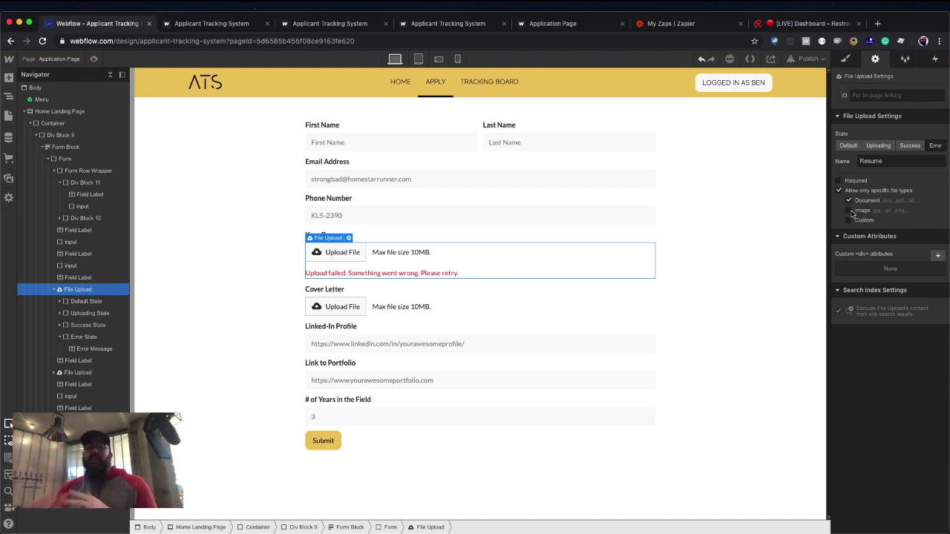
pyautogui.click(850, 211)
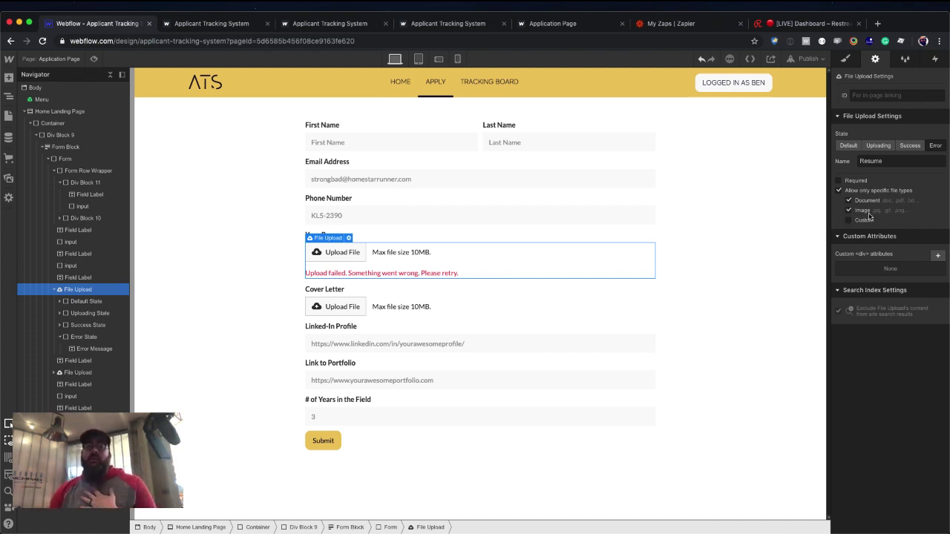
pyautogui.click(839, 191)
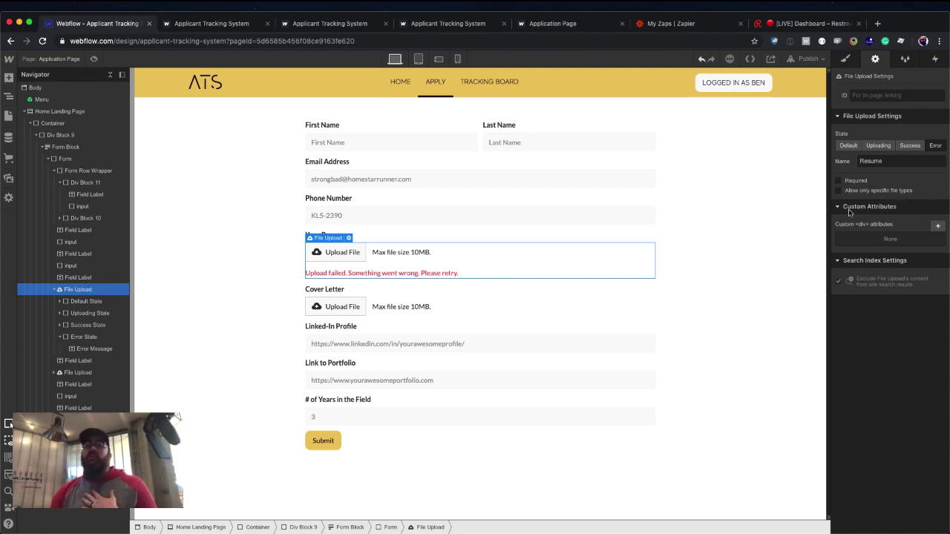
pyautogui.click(855, 146)
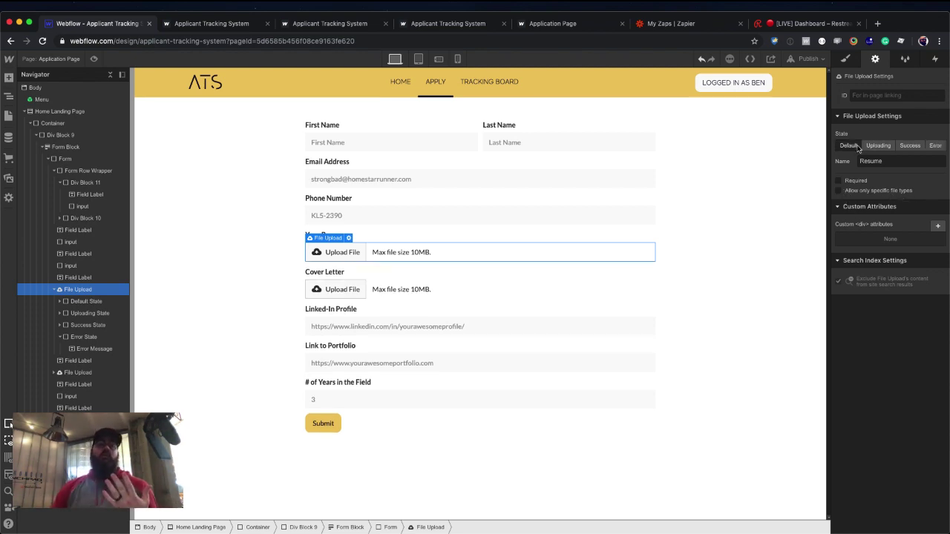
pyautogui.click(476, 292)
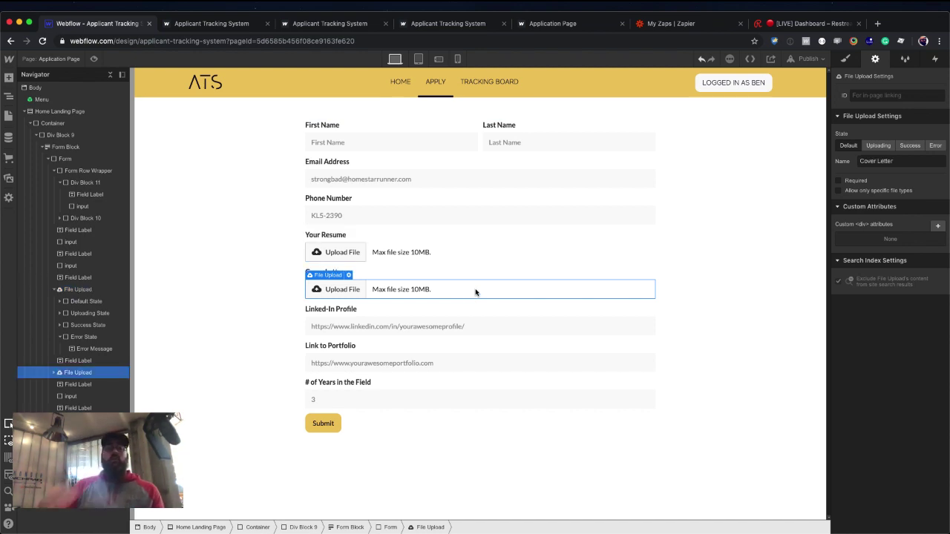
pyautogui.click(475, 327)
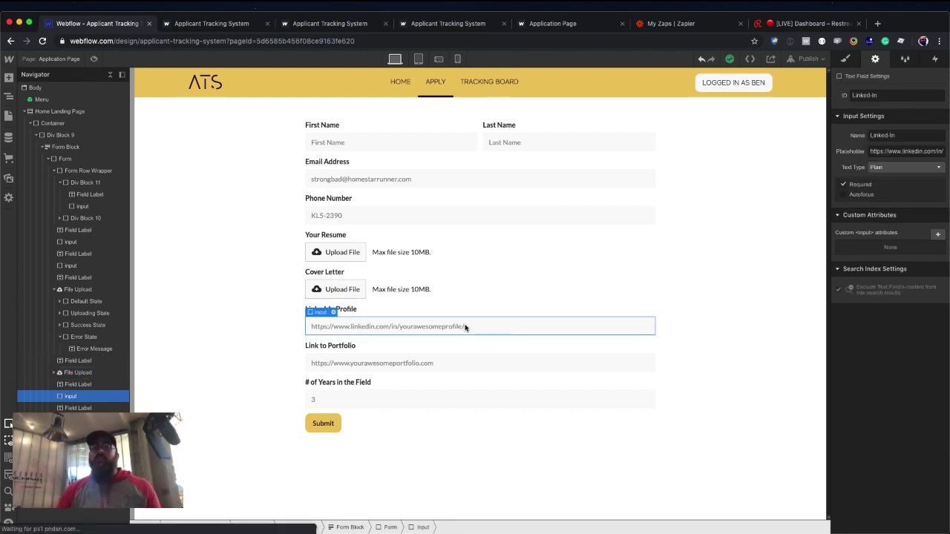
pyautogui.click(484, 362)
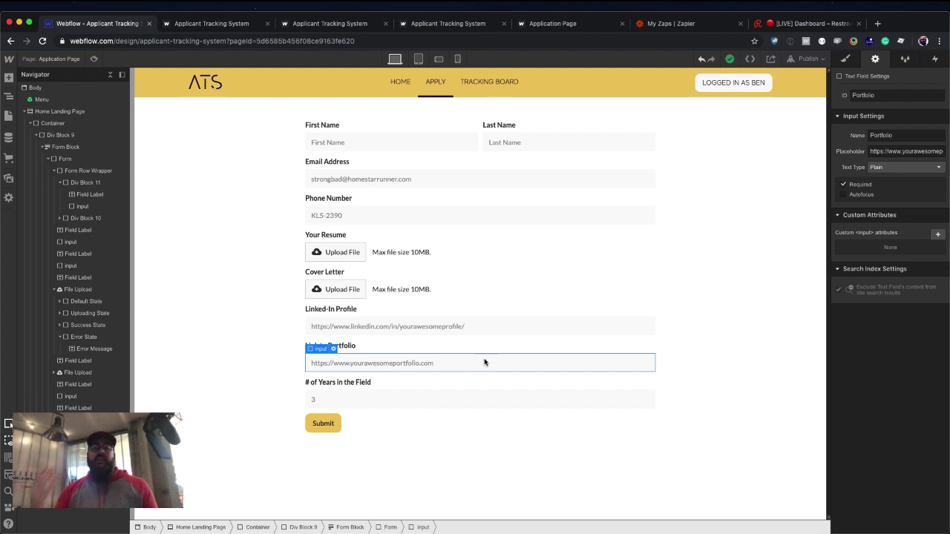
pyautogui.click(446, 397)
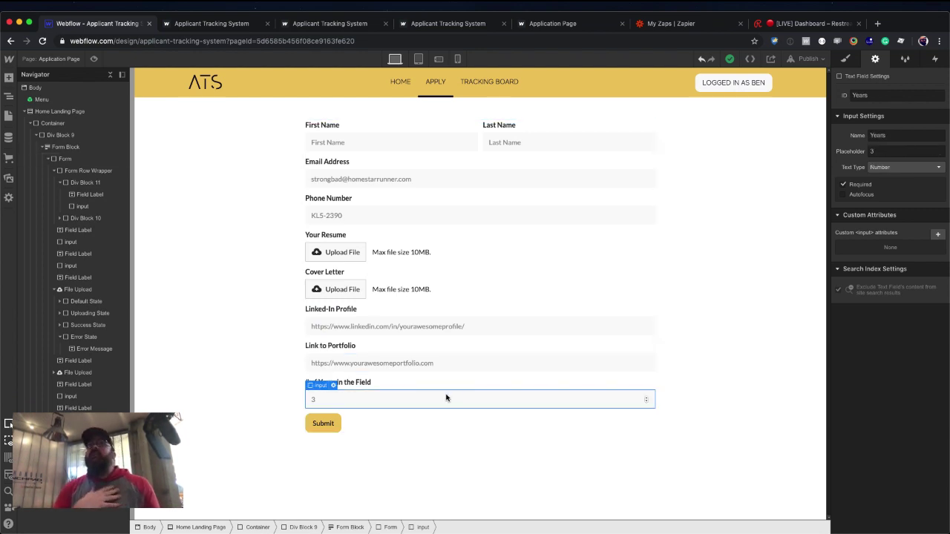
pyautogui.click(338, 425)
pyautogui.click(375, 423)
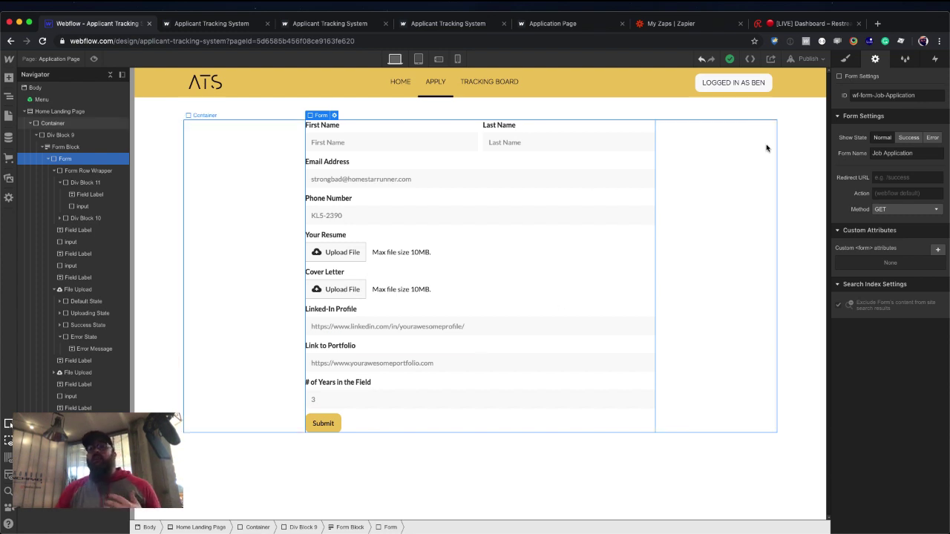
pyautogui.click(907, 138)
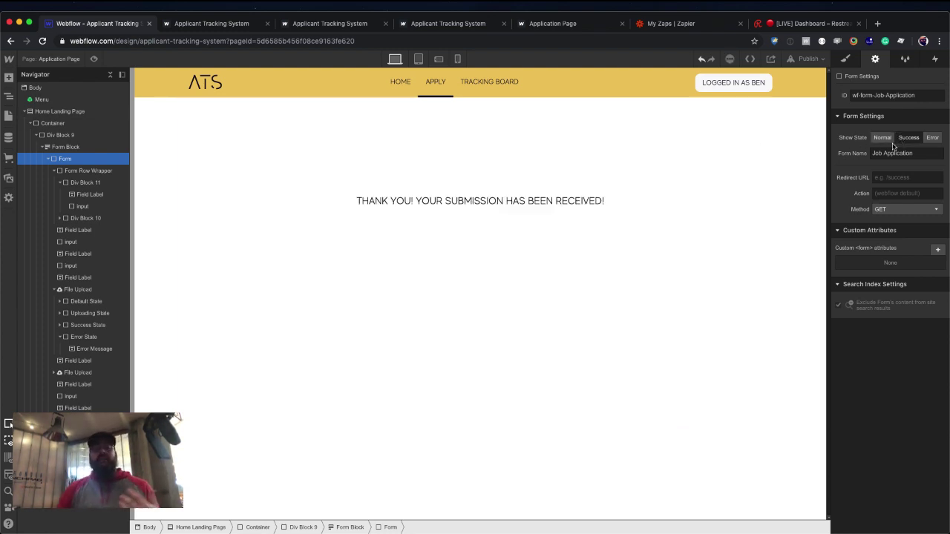
pyautogui.click(557, 206)
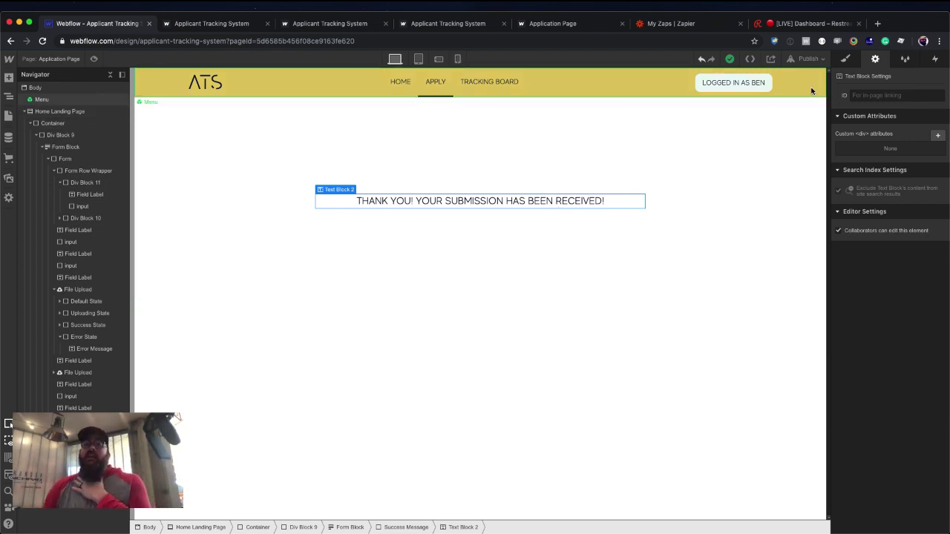
pyautogui.click(622, 175)
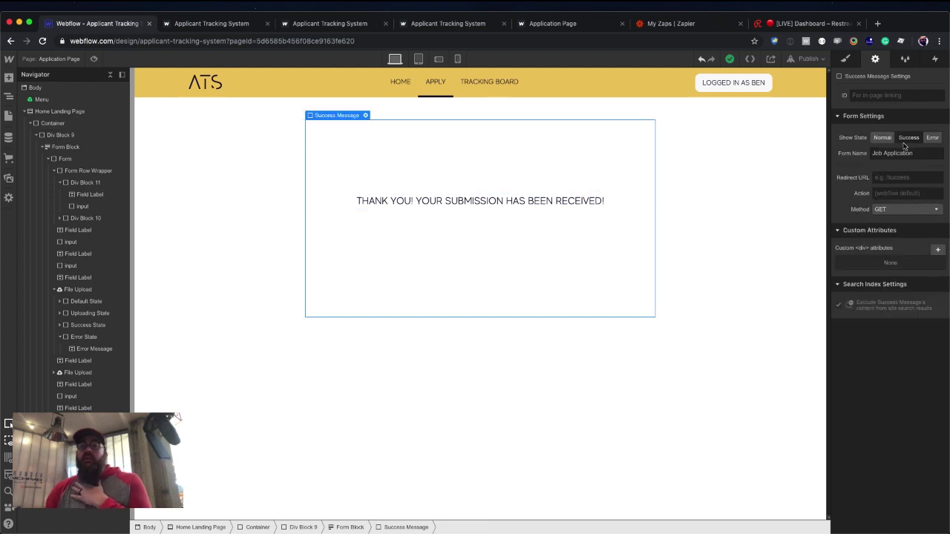
pyautogui.click(929, 138)
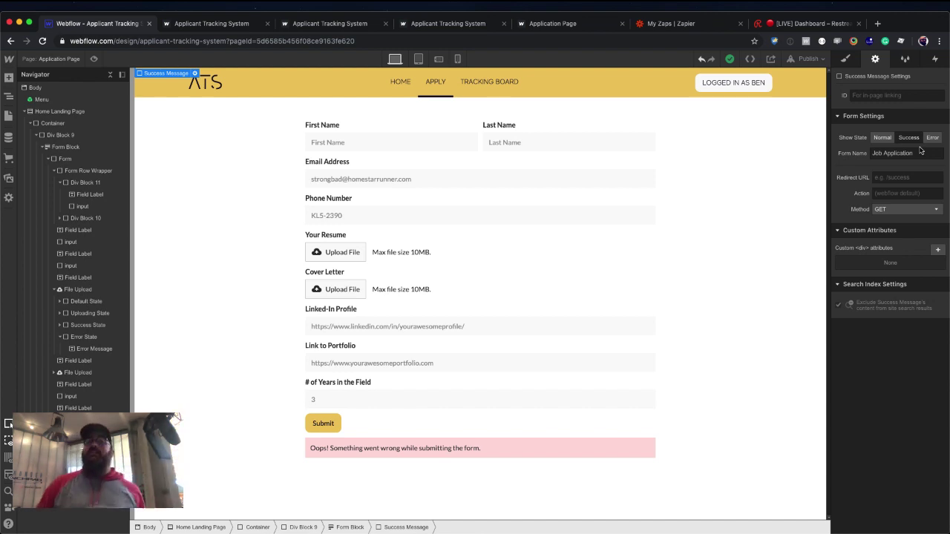
pyautogui.click(882, 137)
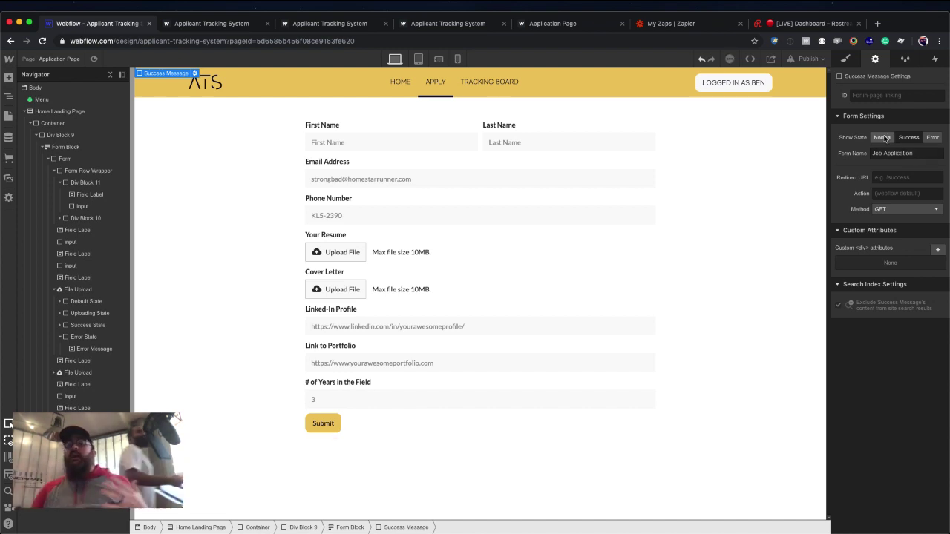
pyautogui.click(908, 137)
pyautogui.click(931, 138)
pyautogui.click(881, 137)
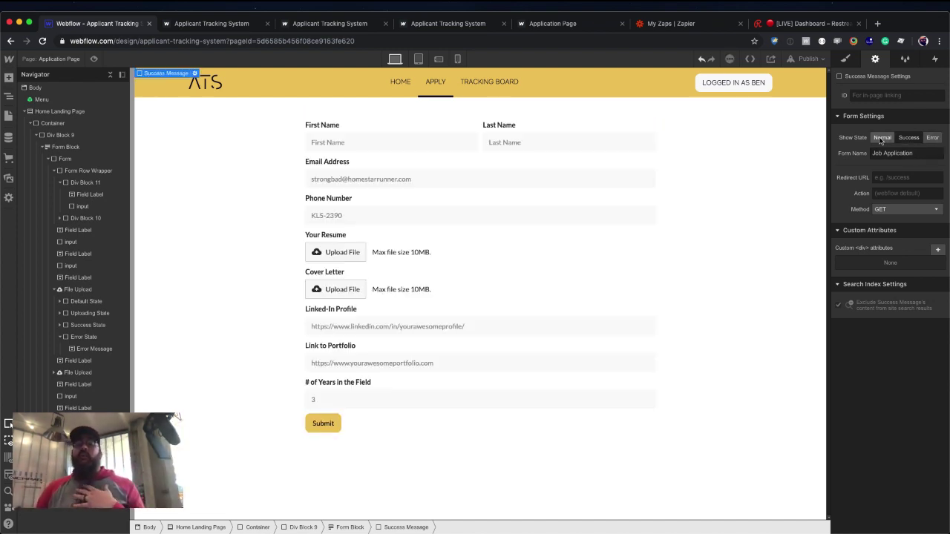
pyautogui.click(639, 315)
pyautogui.click(680, 264)
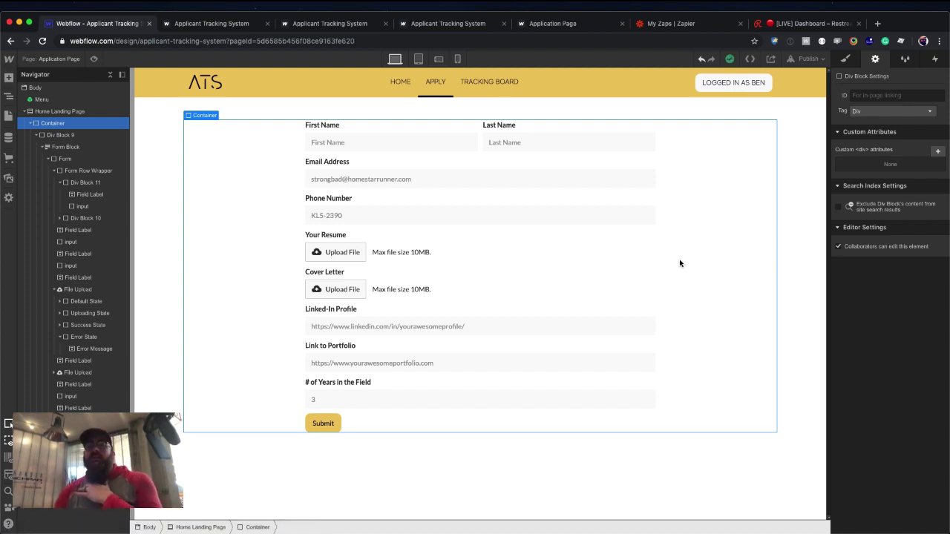
# Publish the ATS site to the webflow.io domain and close the publish panel.
pyautogui.click(803, 62)
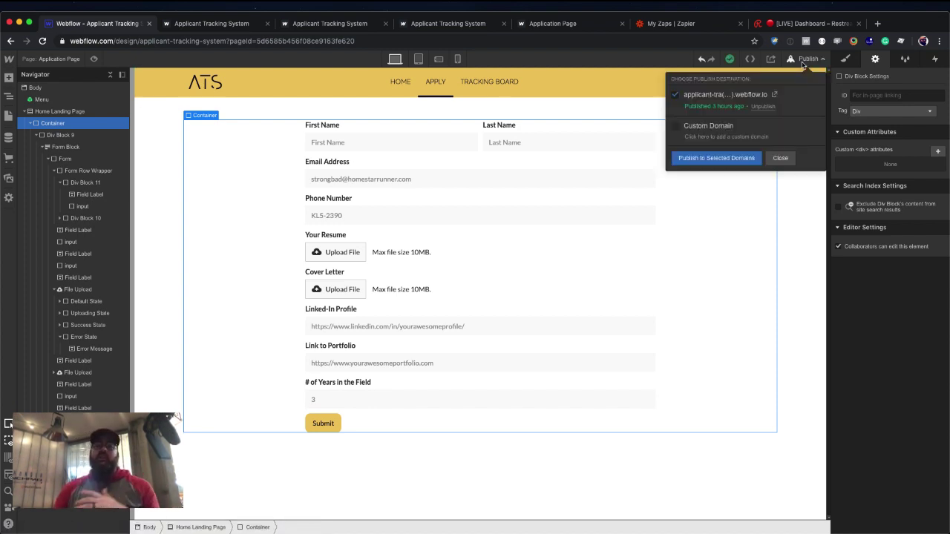
pyautogui.click(709, 158)
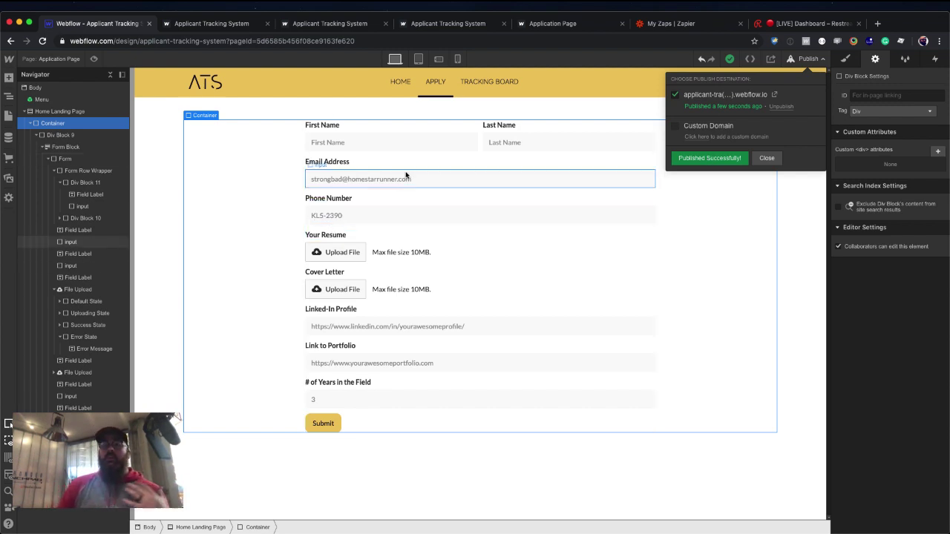
pyautogui.click(575, 149)
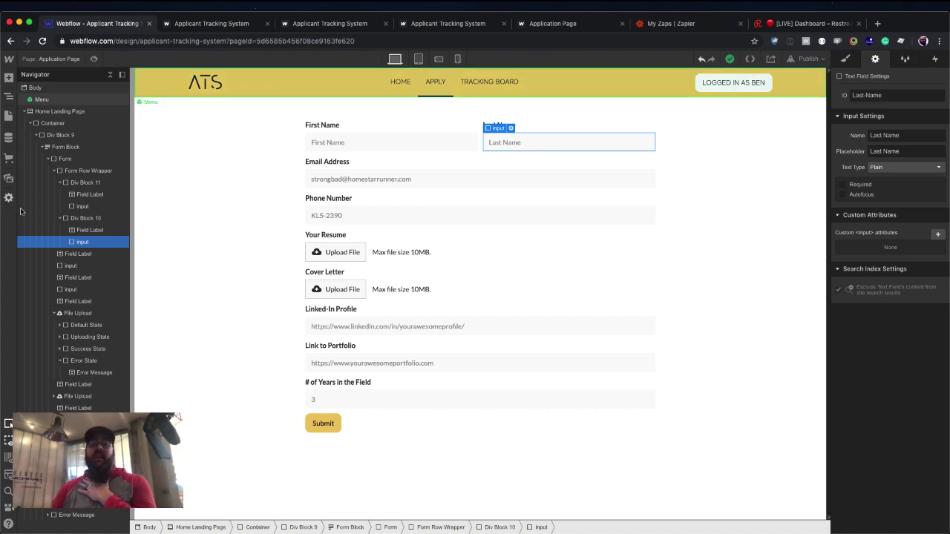
# Select the Resume upload, its Your Resume label, and then the whole form block.
pyautogui.click(470, 252)
pyautogui.click(556, 235)
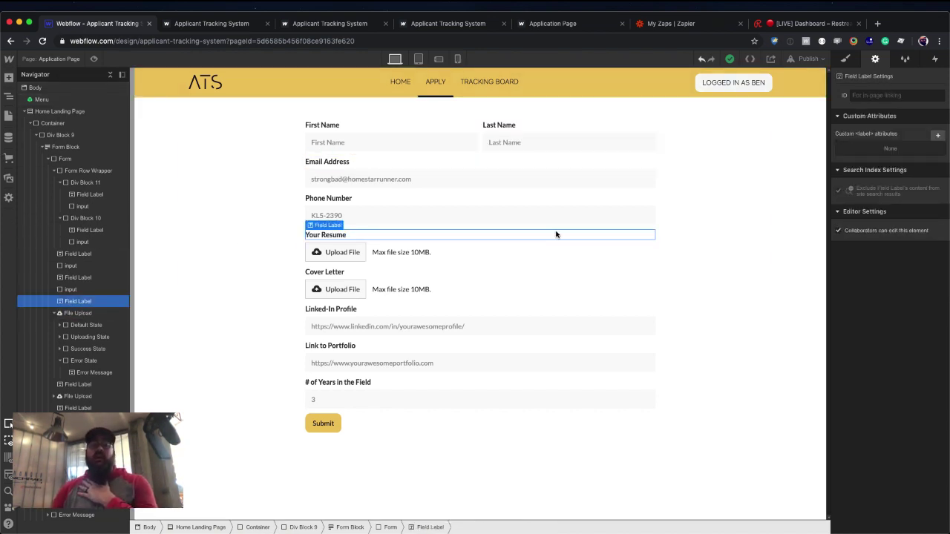
pyautogui.click(556, 235)
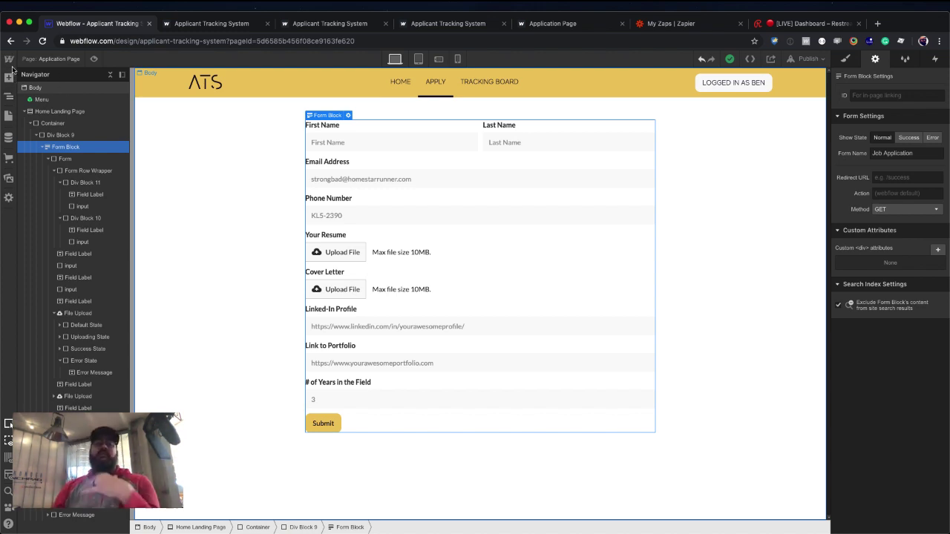
# In the project's Forms settings, change the notification sender name to 'Applicant Tracking System'.
pyautogui.moveTo(10, 62)
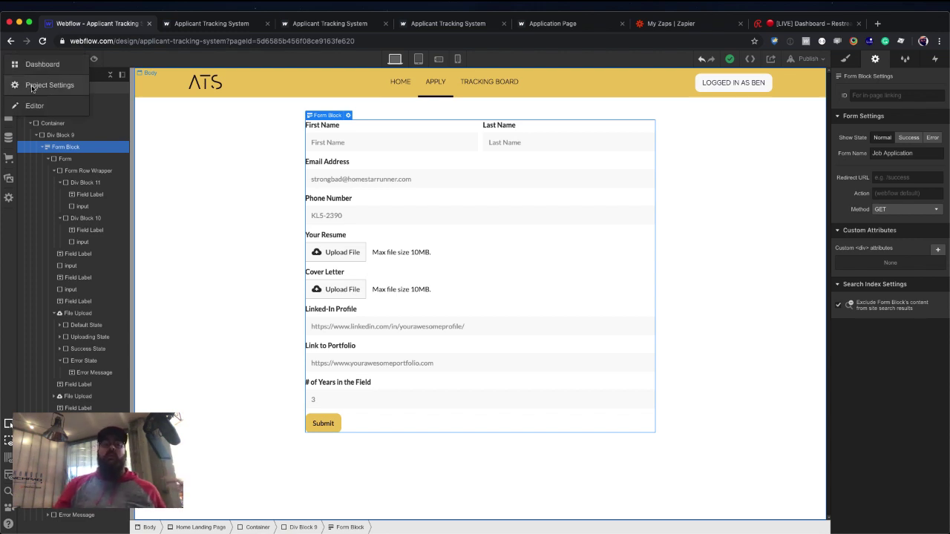
pyautogui.click(32, 87)
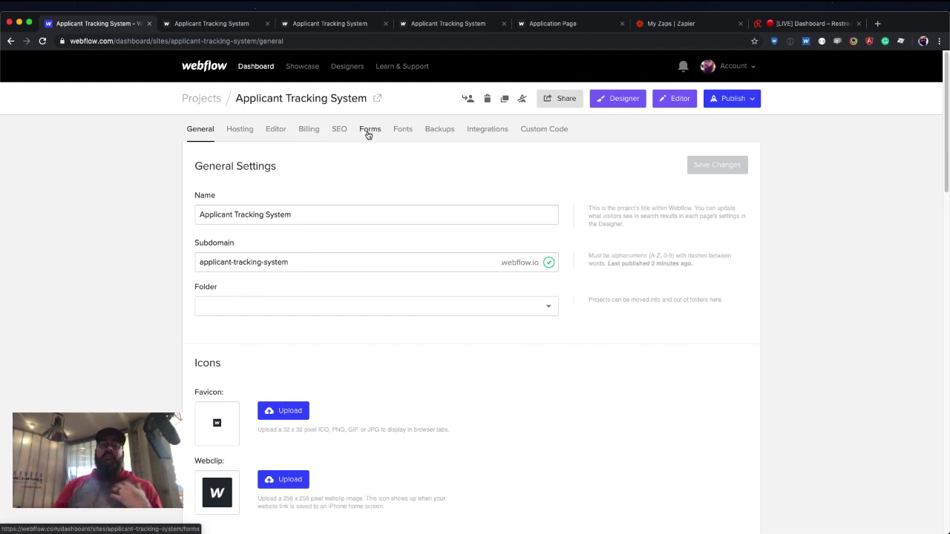
pyautogui.click(369, 136)
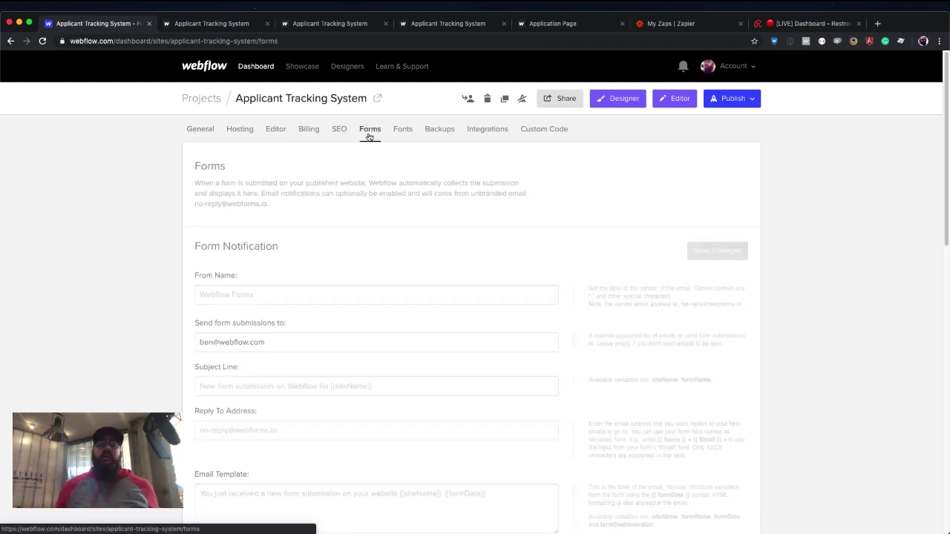
pyautogui.scroll(-3, 360, 215)
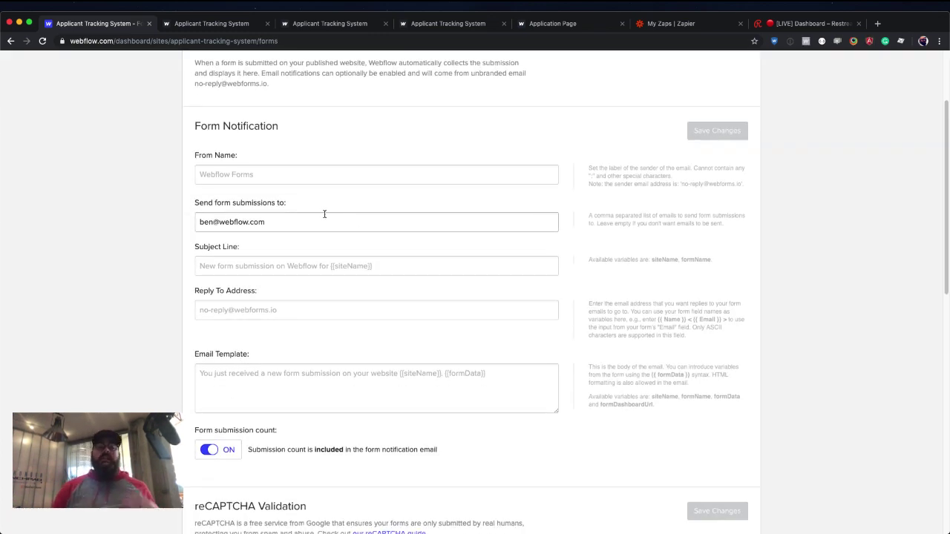
pyautogui.click(281, 181)
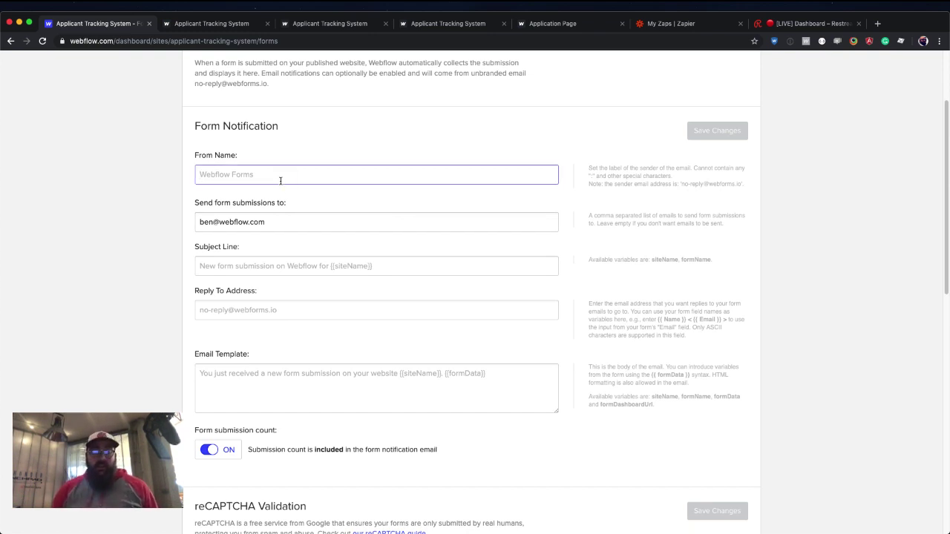
pyautogui.write('ATS')
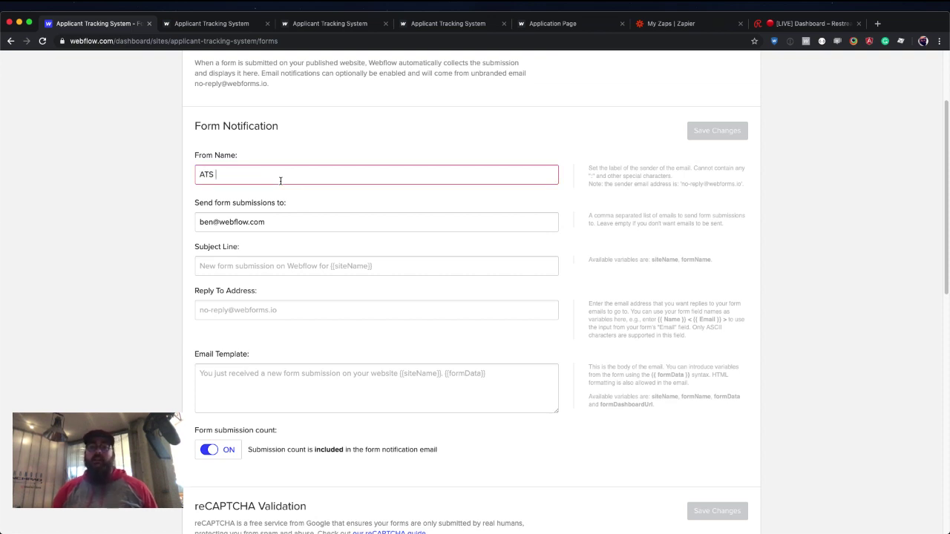
pyautogui.press('BackSpace')
pyautogui.press('BackSpace')
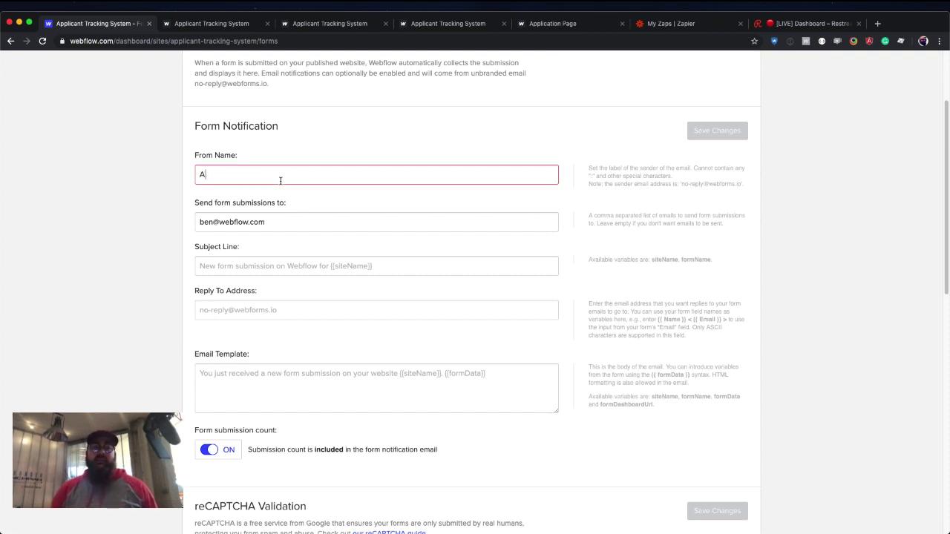
pyautogui.write('pplica')
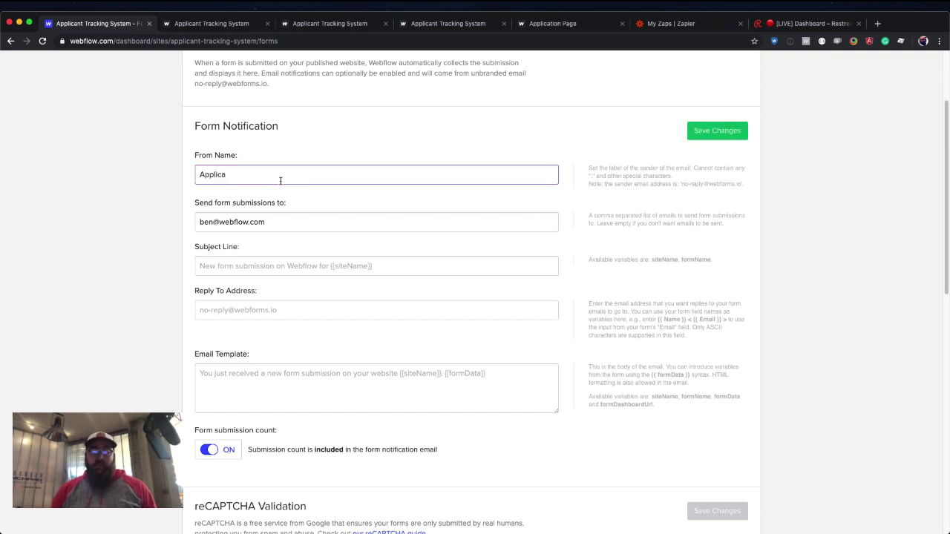
pyautogui.write('nt Tracking ')
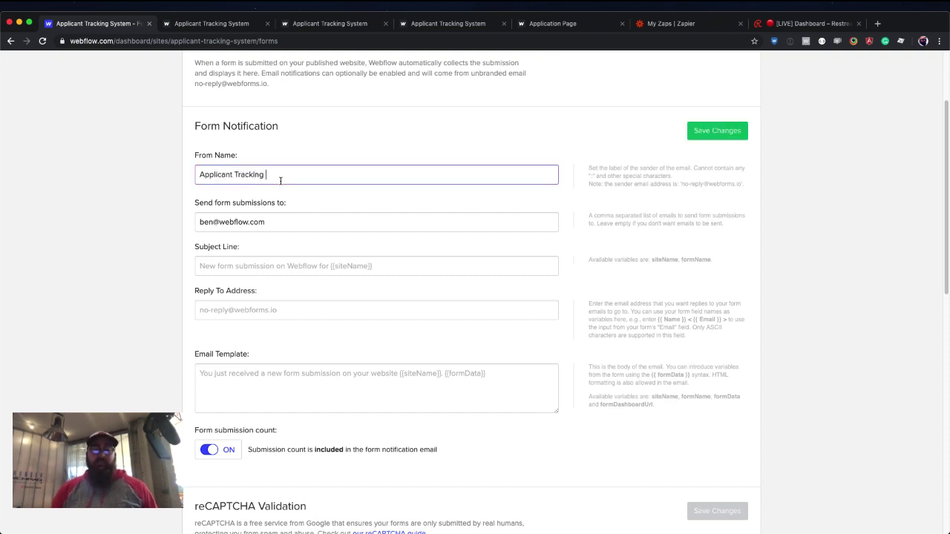
pyautogui.write('System')
# Remove the trailing comma from the form submission recipients list.
pyautogui.click(260, 224)
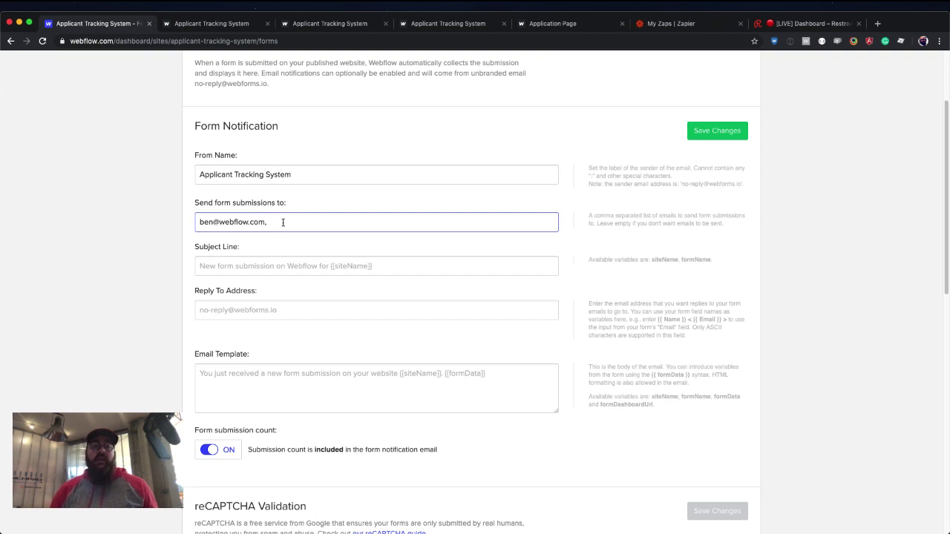
pyautogui.press('BackSpace')
pyautogui.press('BackSpace')
pyautogui.press('Tab')
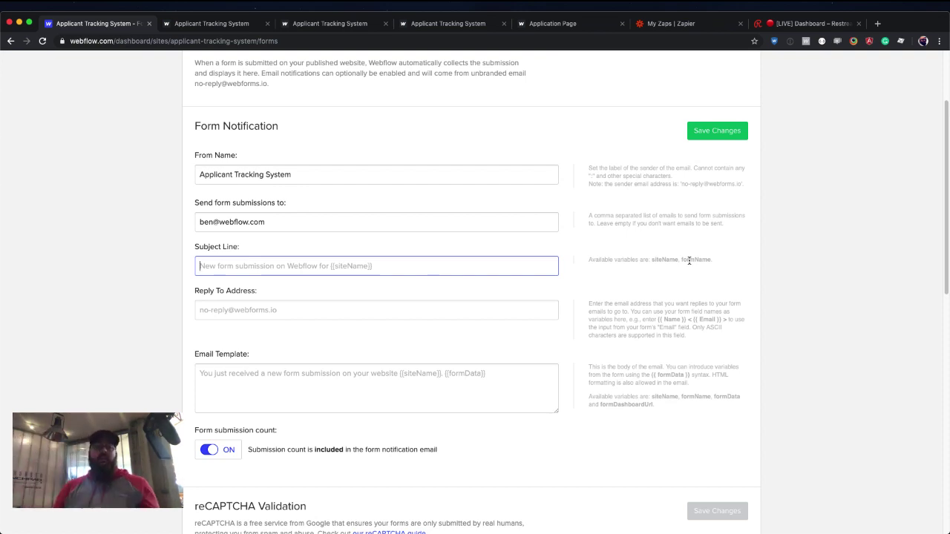
pyautogui.click(322, 309)
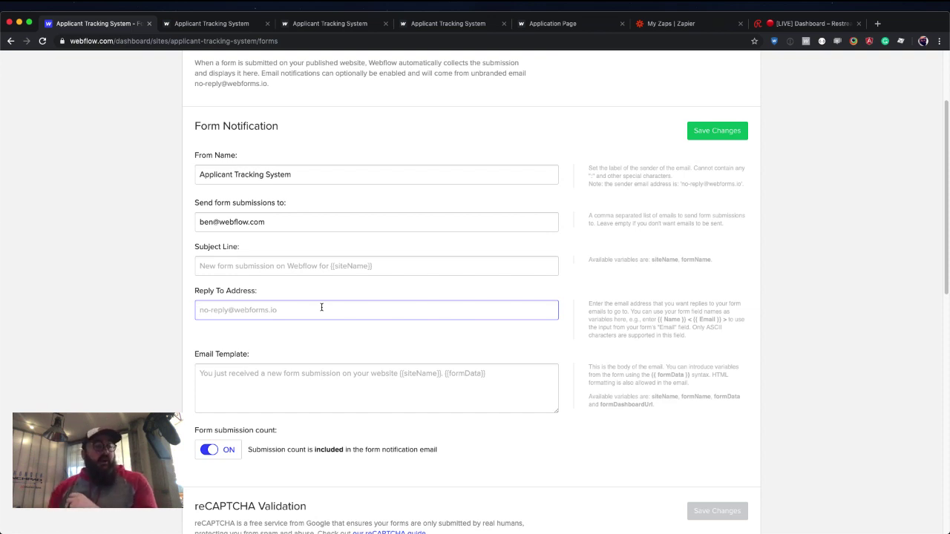
pyautogui.click(272, 372)
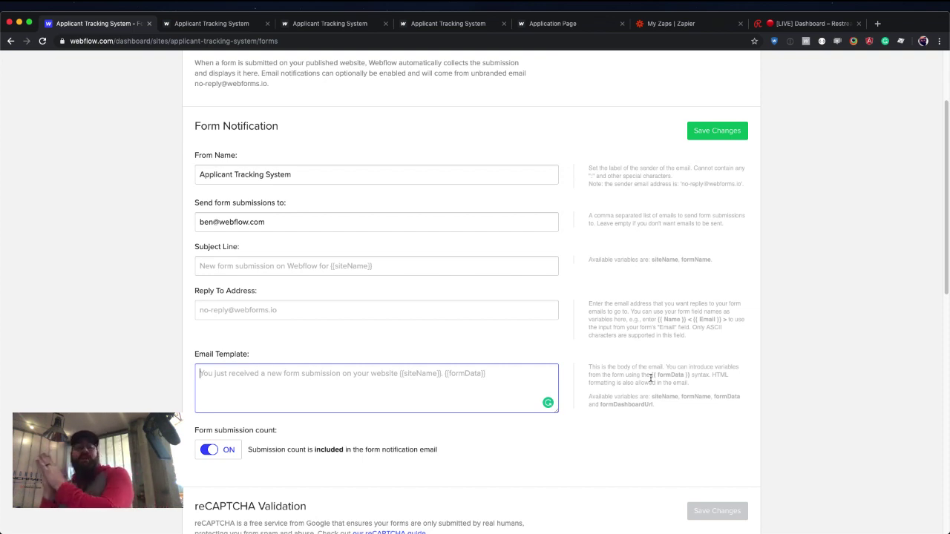
# Turn Restrict uploaded file access off so form uploads are public, and save the changes.
pyautogui.scroll(-5, 484, 239)
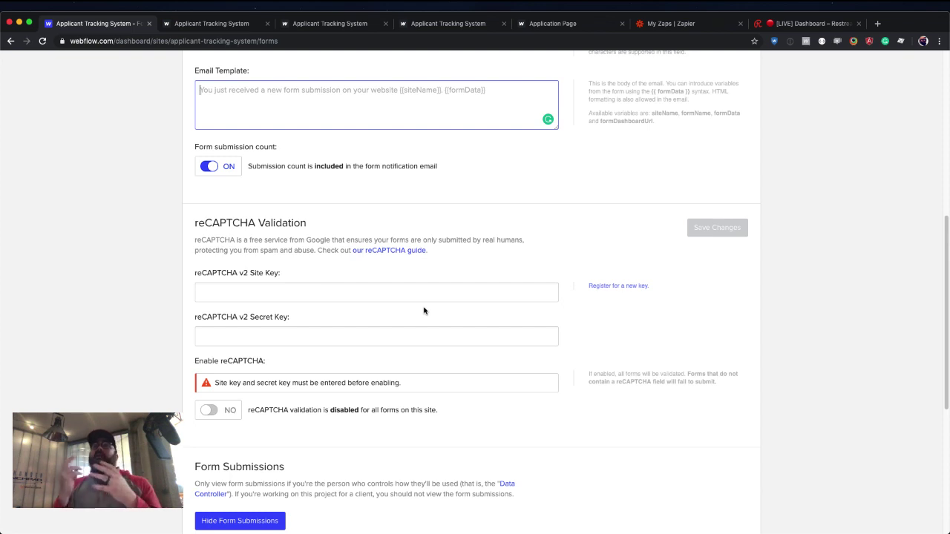
pyautogui.scroll(-1, 419, 309)
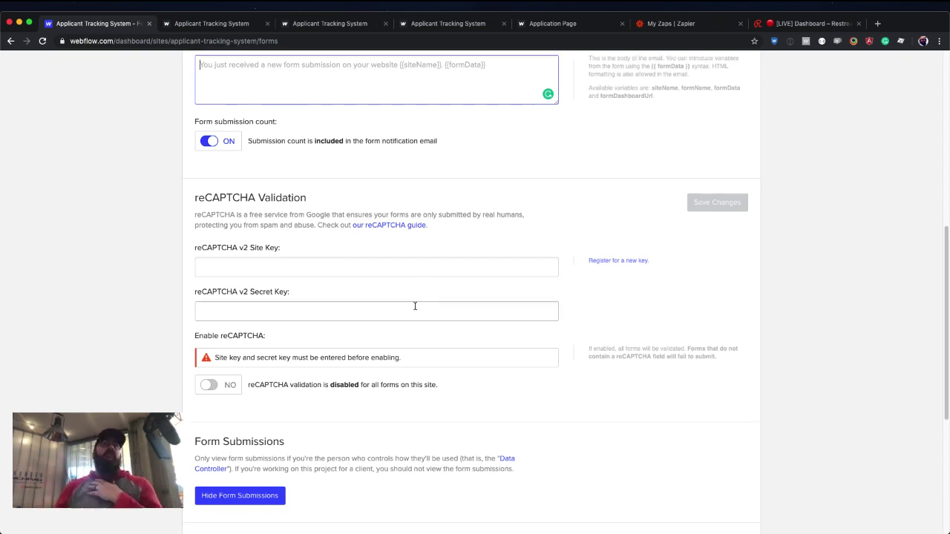
pyautogui.scroll(-4, 410, 308)
pyautogui.scroll(-1, 407, 308)
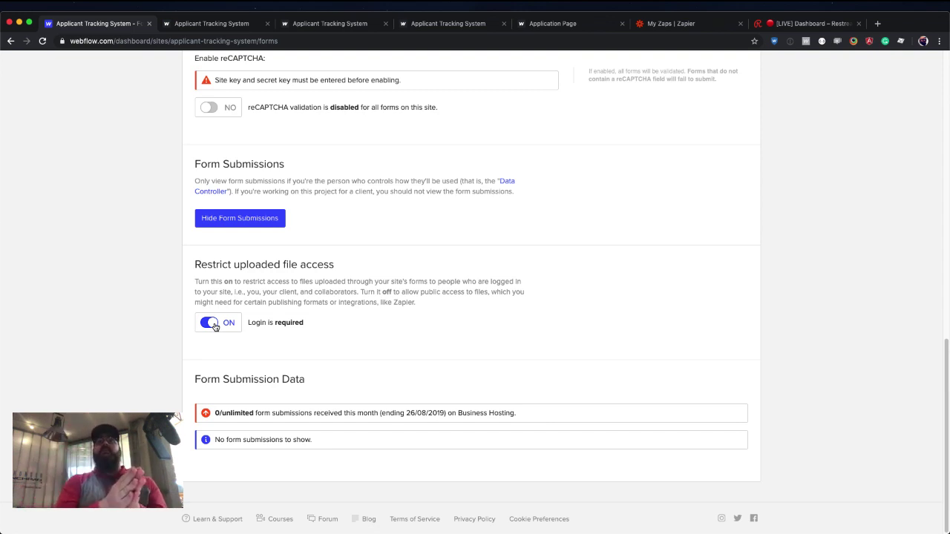
pyautogui.click(210, 323)
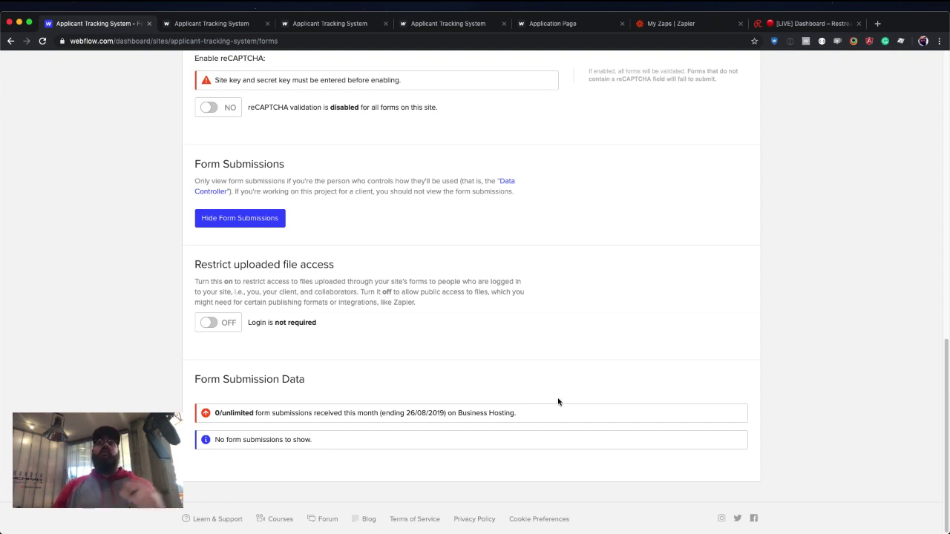
pyautogui.scroll(1, 558, 402)
pyautogui.scroll(15, 558, 402)
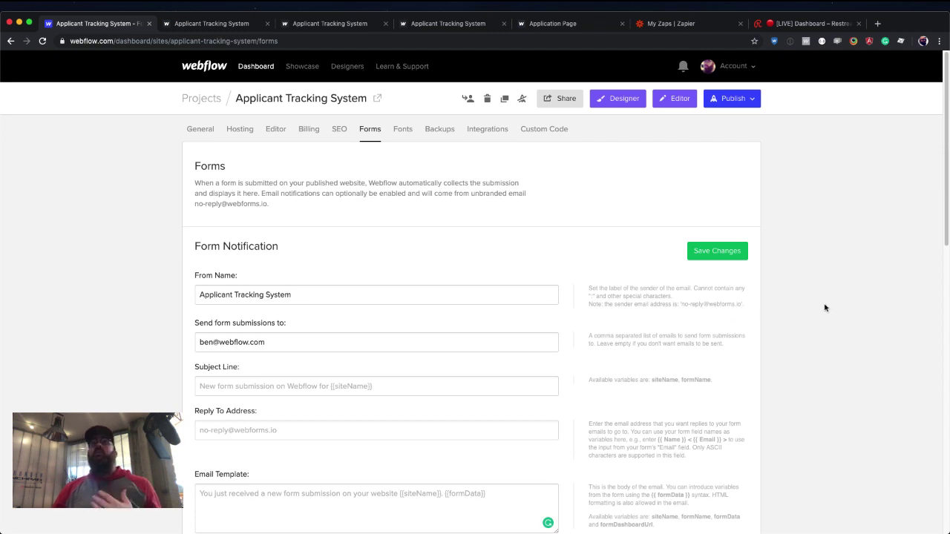
pyautogui.click(732, 253)
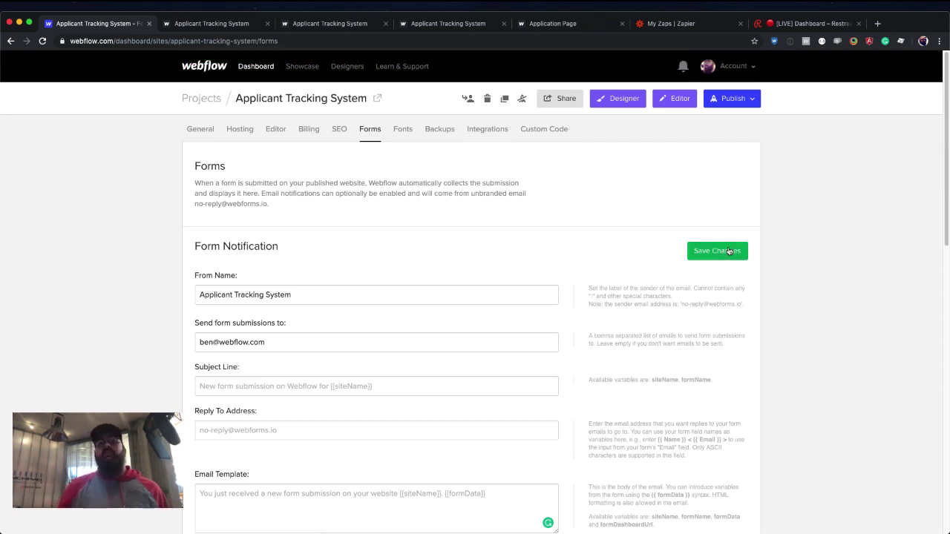
# Open the Applicants collection in the Designer's CMS panel and inspect the Fugiat item.
pyautogui.click(635, 99)
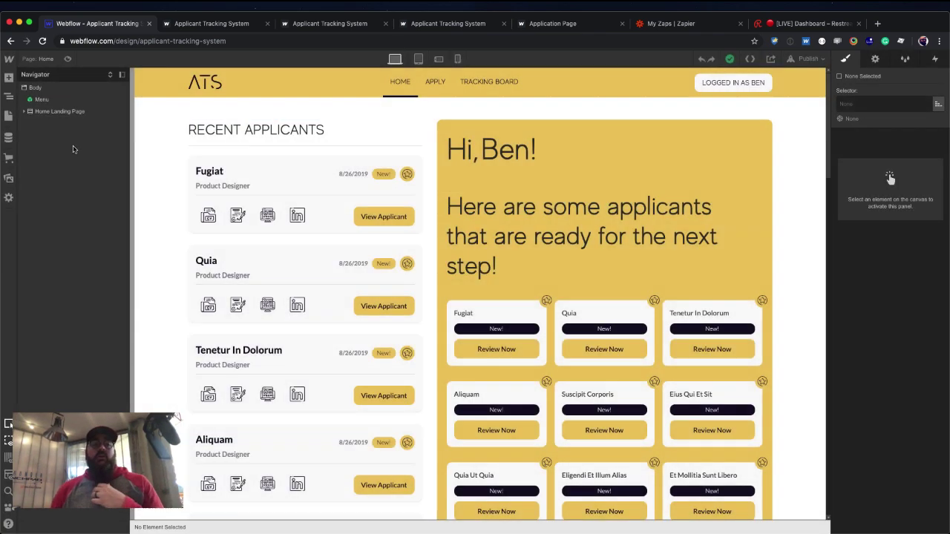
pyautogui.click(8, 137)
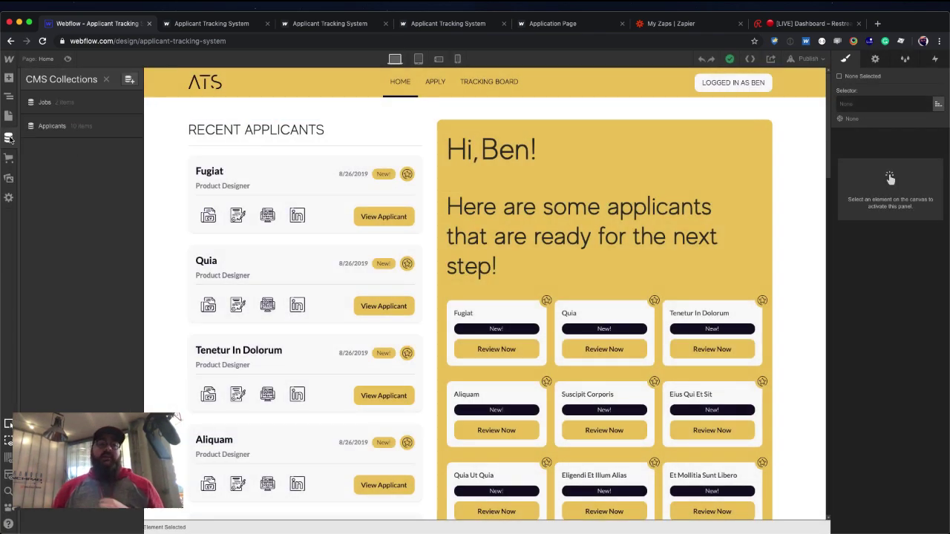
pyautogui.click(123, 128)
pyautogui.click(290, 121)
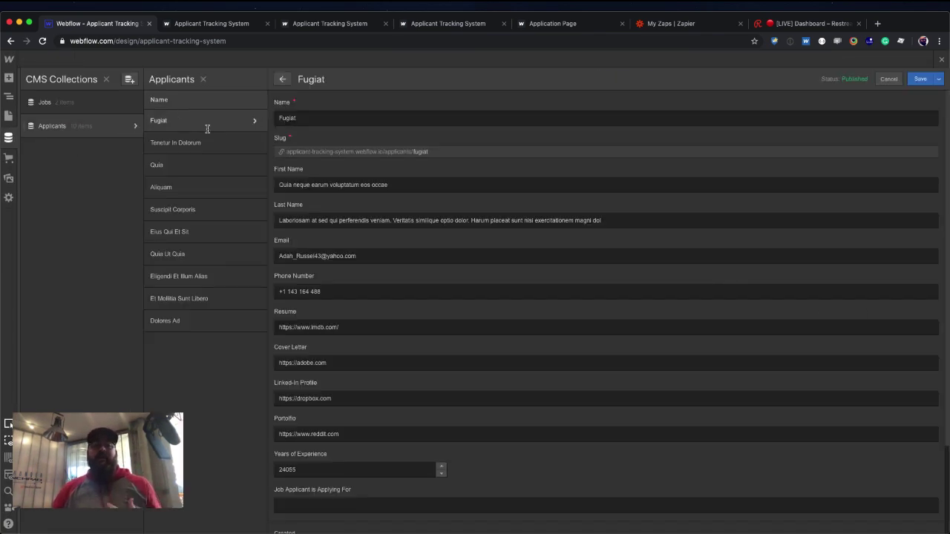
pyautogui.scroll(-2, 352, 224)
pyautogui.scroll(2, 352, 224)
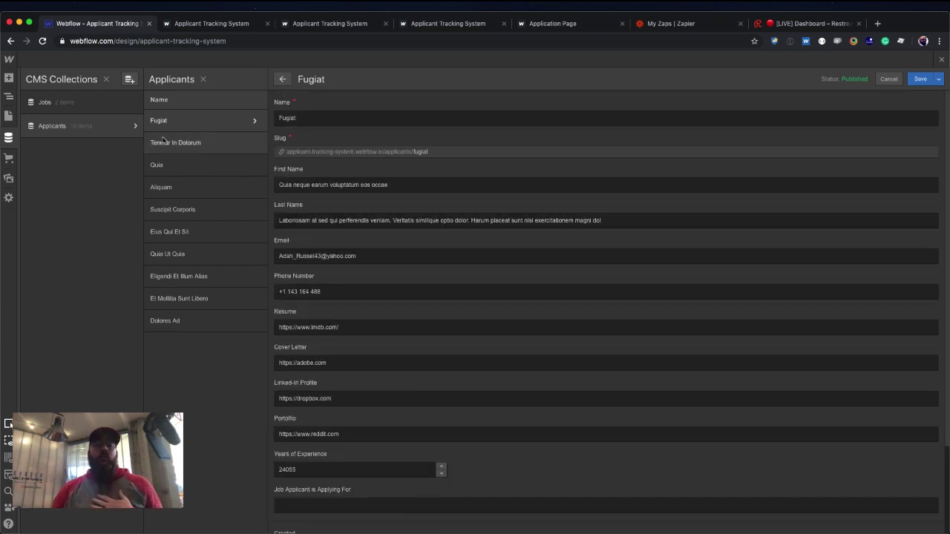
pyautogui.click(132, 127)
# Add a plain text field labelled ITEM ID to the Applicants collection and save it.
pyautogui.click(134, 126)
pyautogui.scroll(-2, 269, 212)
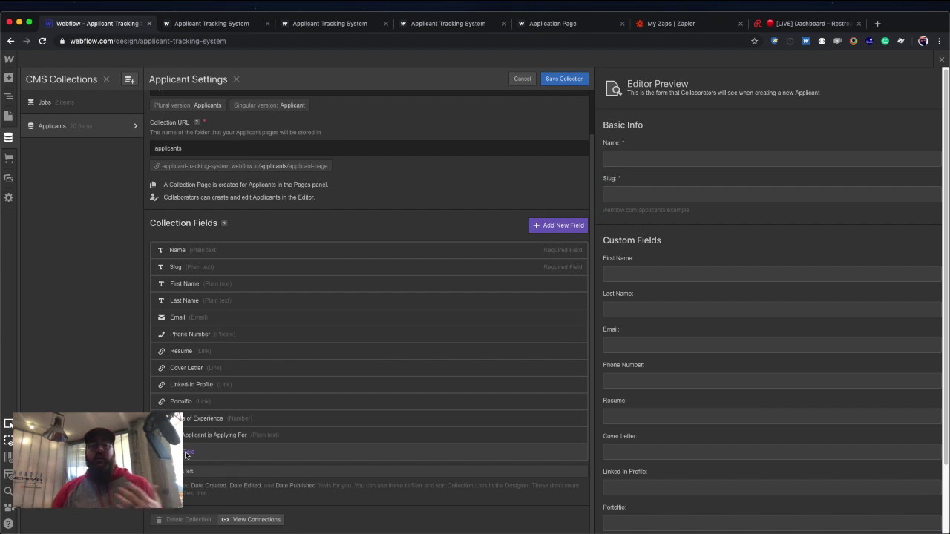
pyautogui.click(185, 453)
pyautogui.click(181, 401)
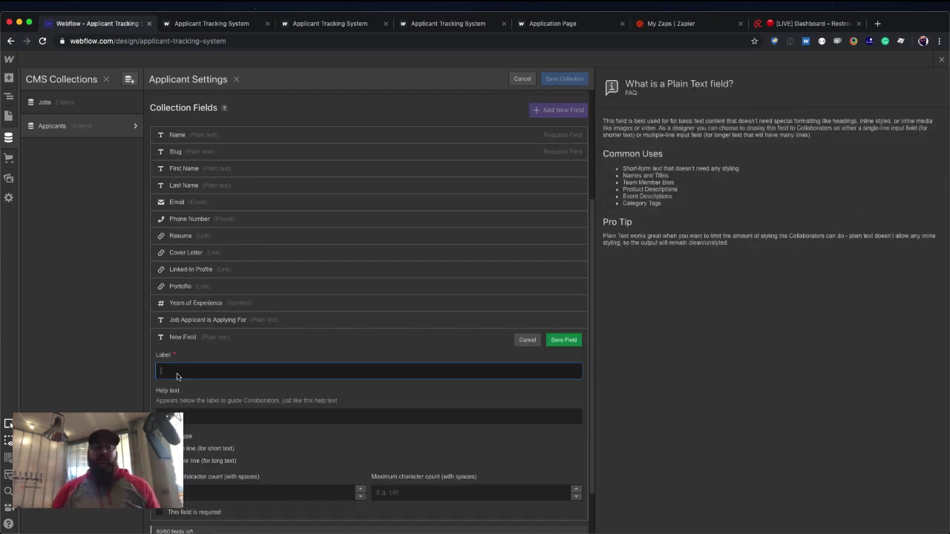
pyautogui.write('ITEM I')
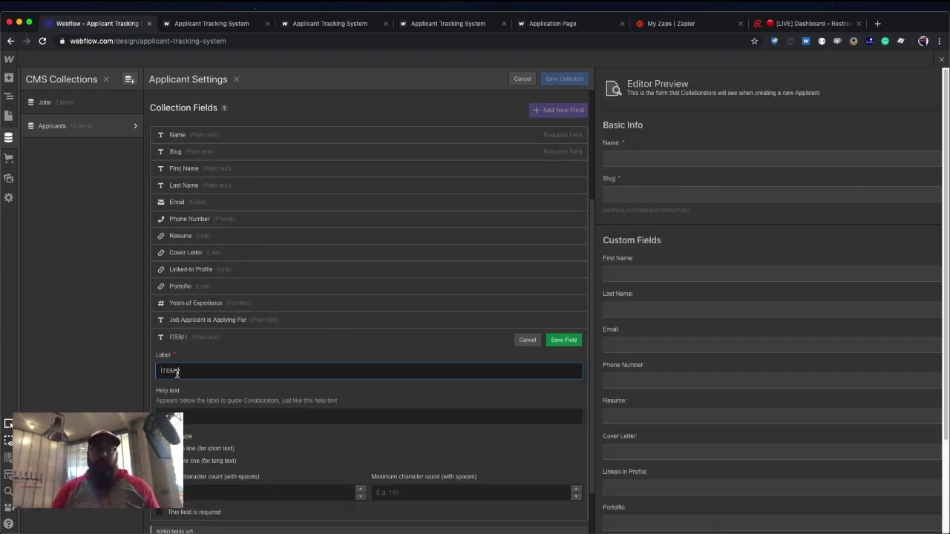
pyautogui.write('D')
pyautogui.click(563, 340)
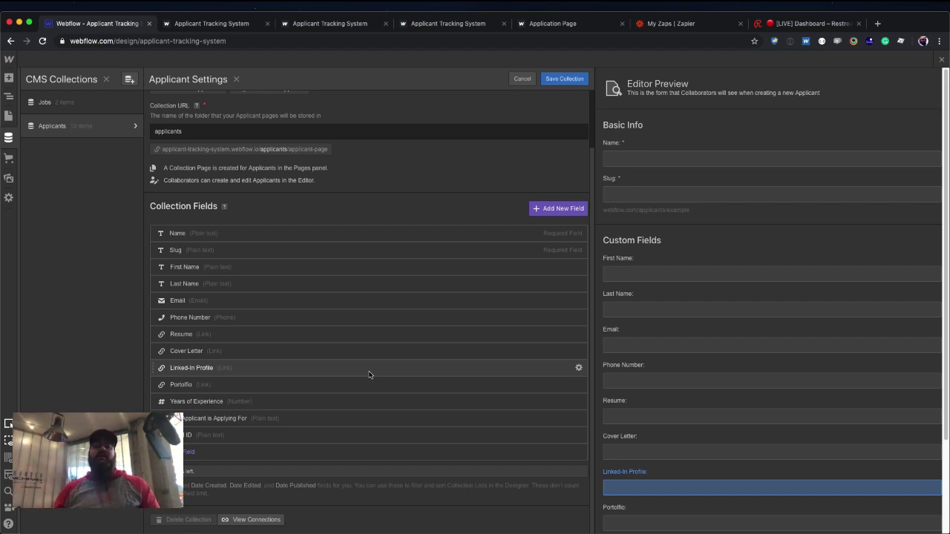
pyautogui.click(555, 79)
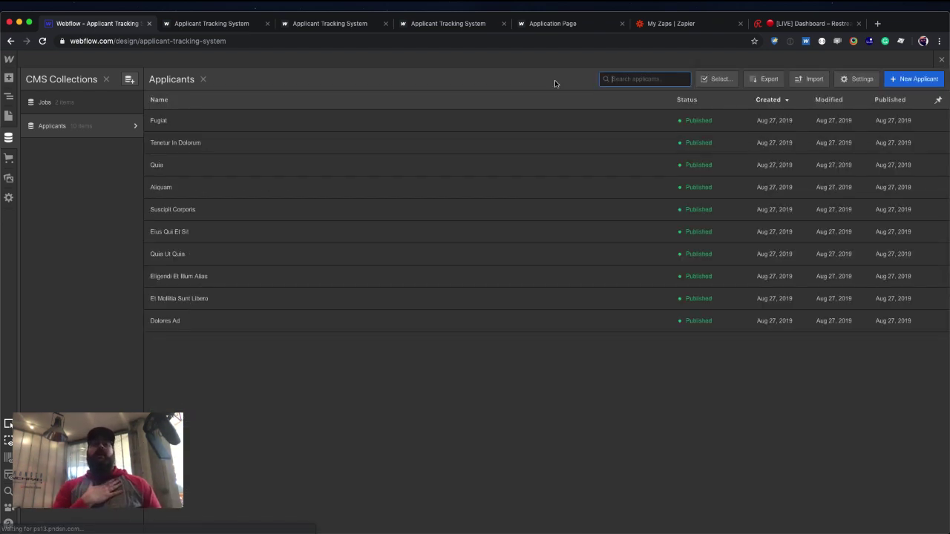
# On the live Application Page, enter the applicant's e-mail address and phone number.
pyautogui.click(662, 24)
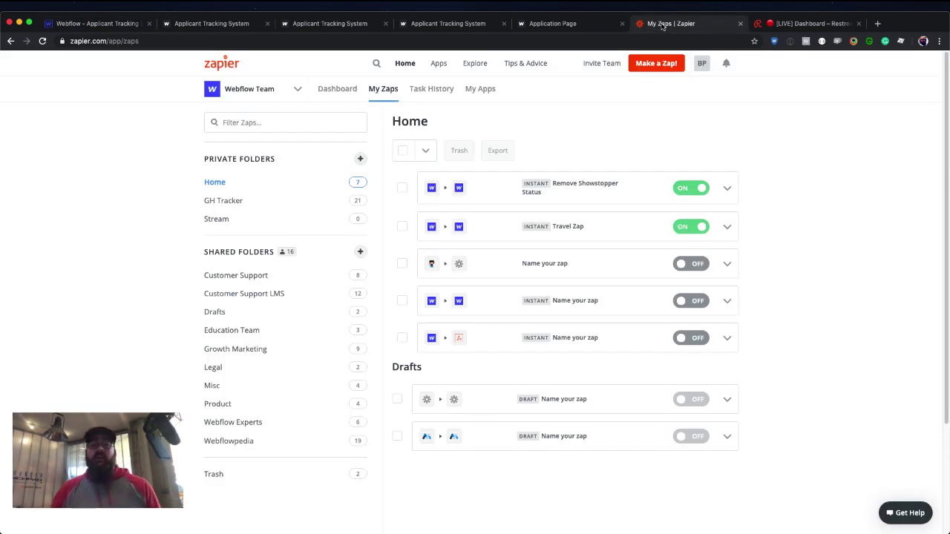
pyautogui.click(458, 24)
pyautogui.click(551, 24)
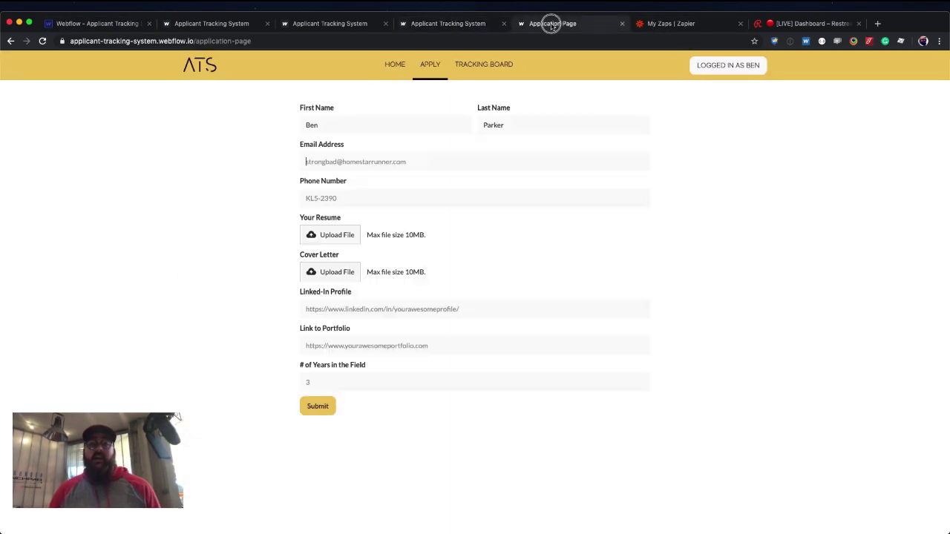
pyautogui.click(386, 157)
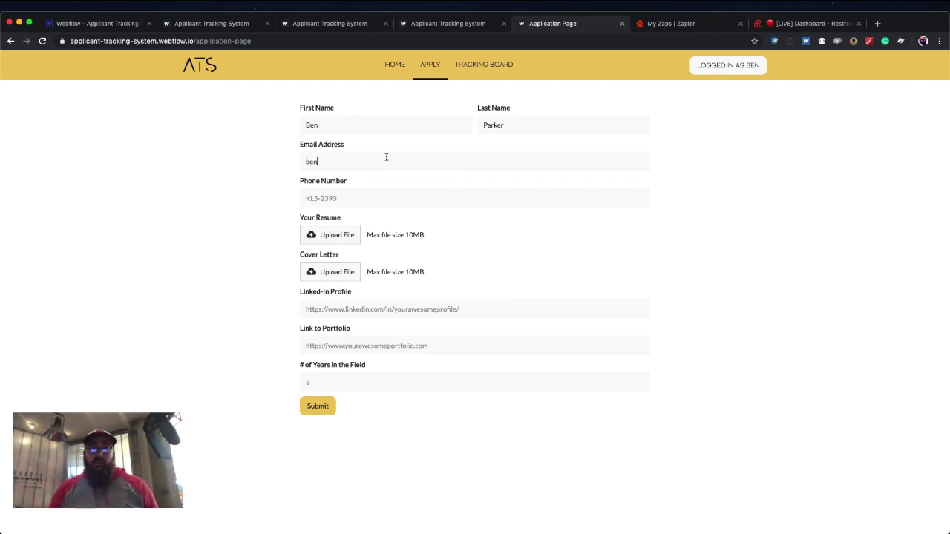
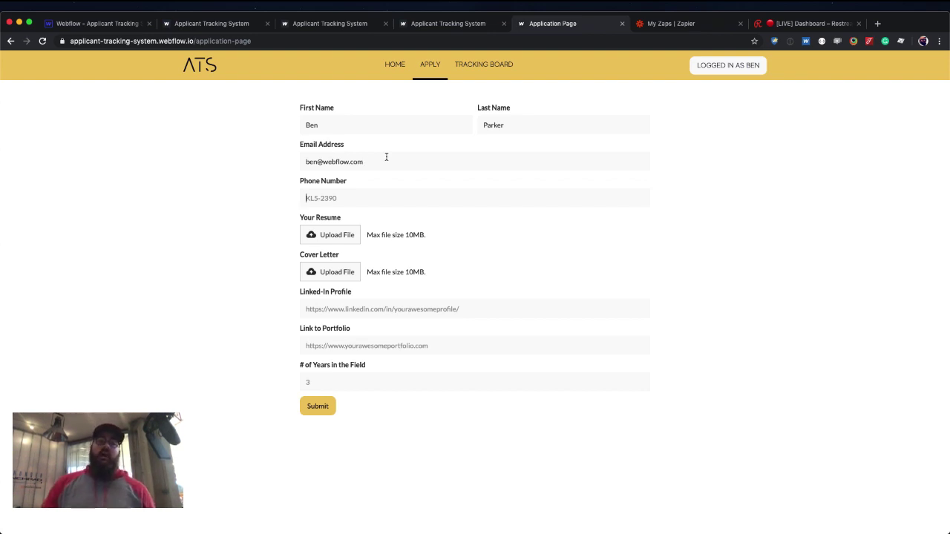
pyautogui.press('Tab')
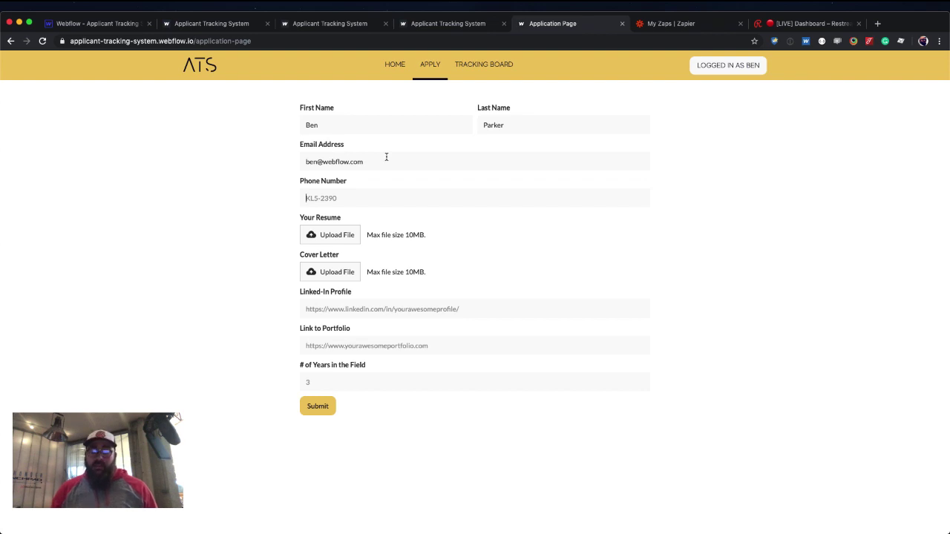
pyautogui.write('KL5')
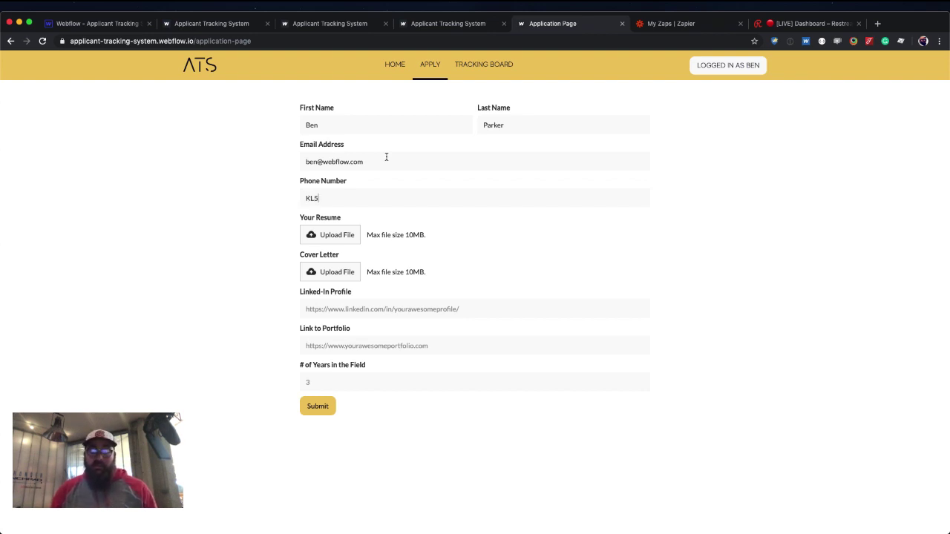
pyautogui.write('-2390')
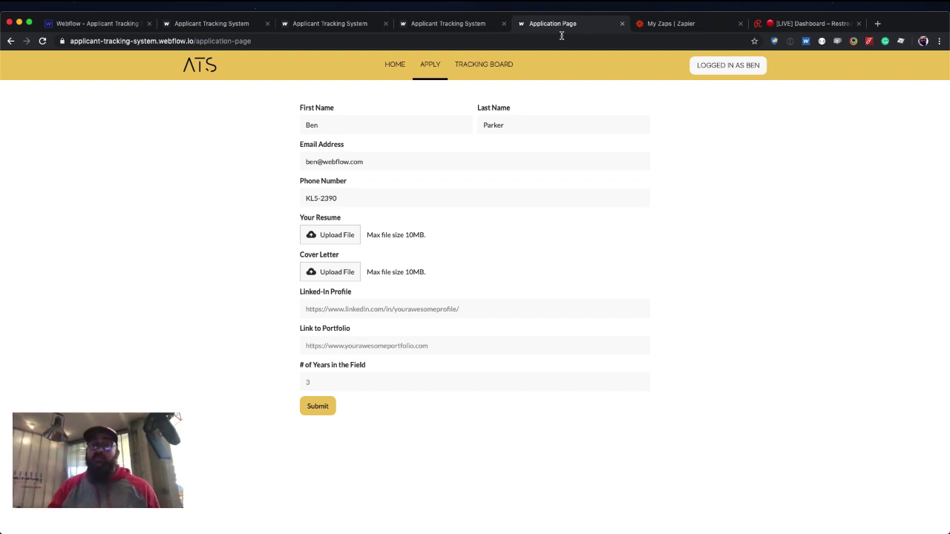
# Create a new Google Doc titled Resume containing the text 'This is a resume'.
pyautogui.click(877, 23)
pyautogui.write('docs')
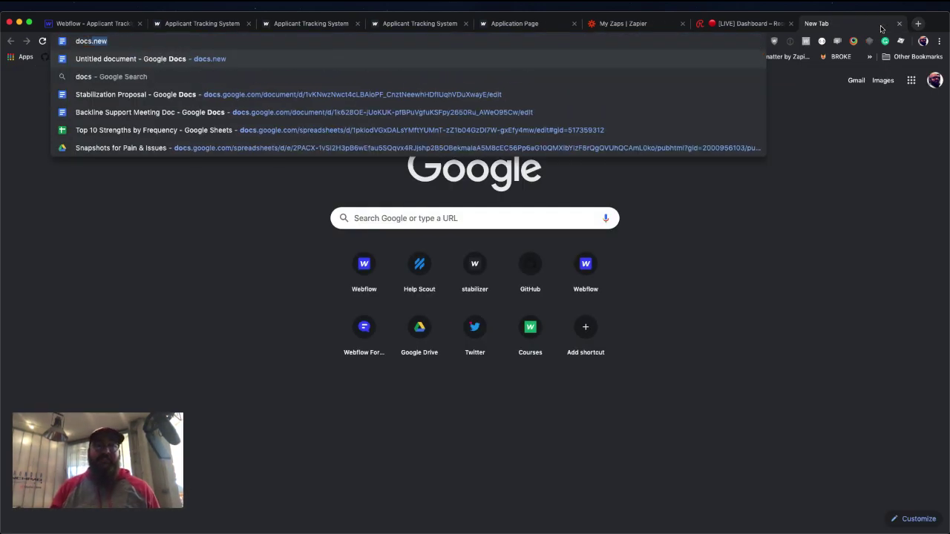
pyautogui.press('Return')
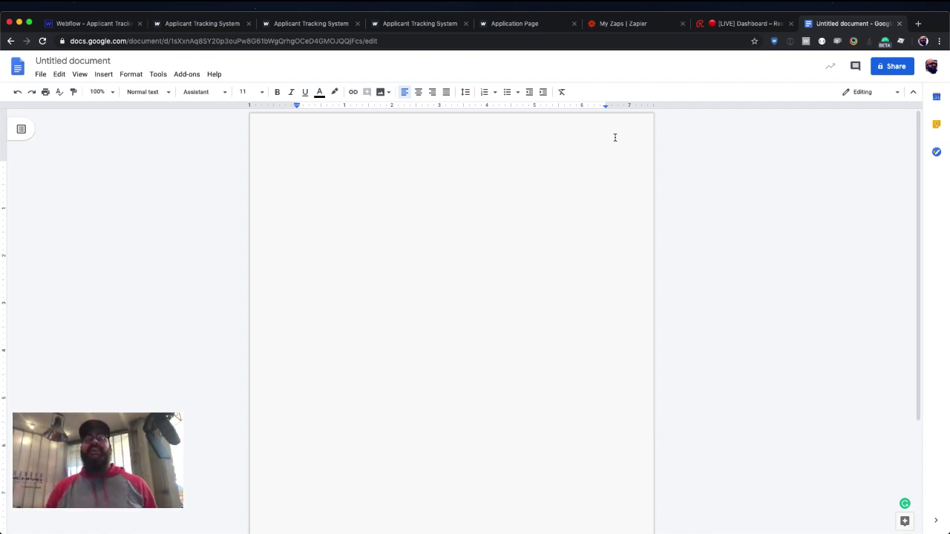
pyautogui.click(105, 59)
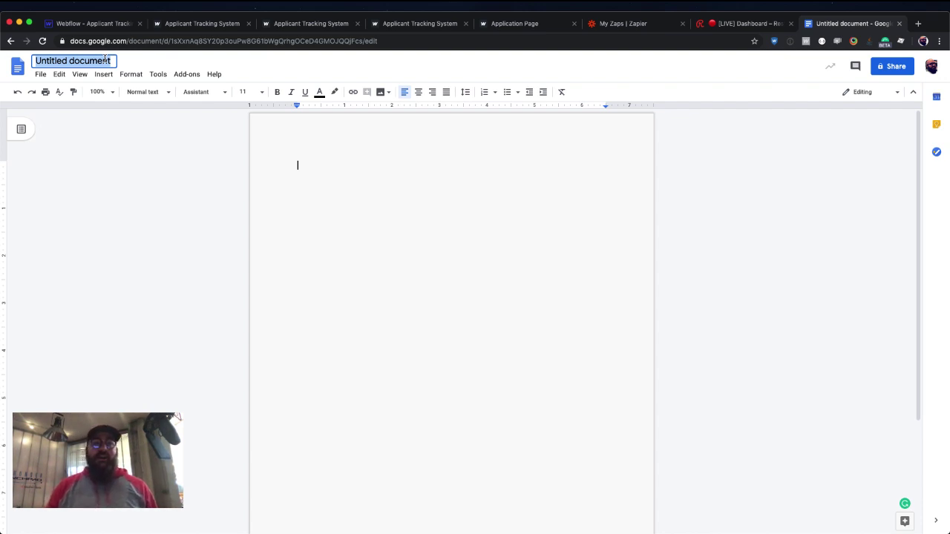
pyautogui.write('RE')
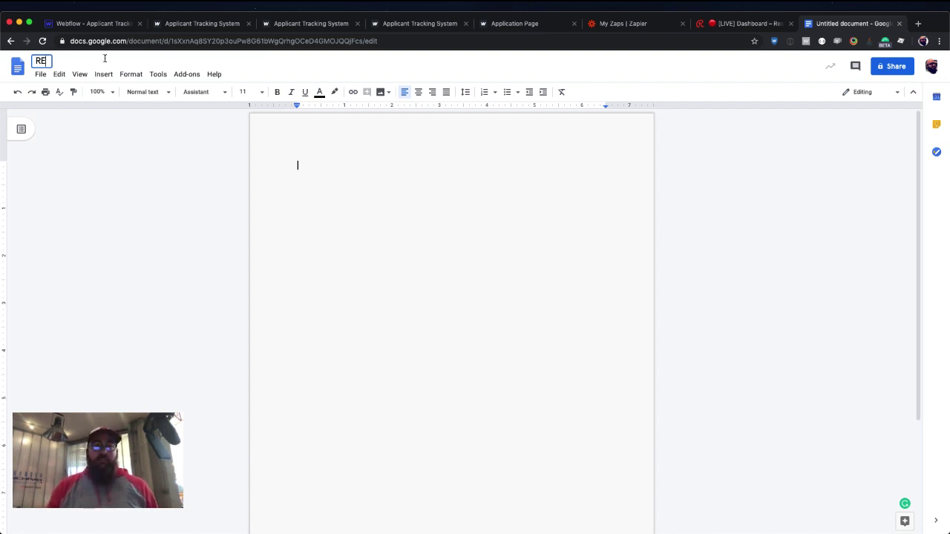
pyautogui.write('sume')
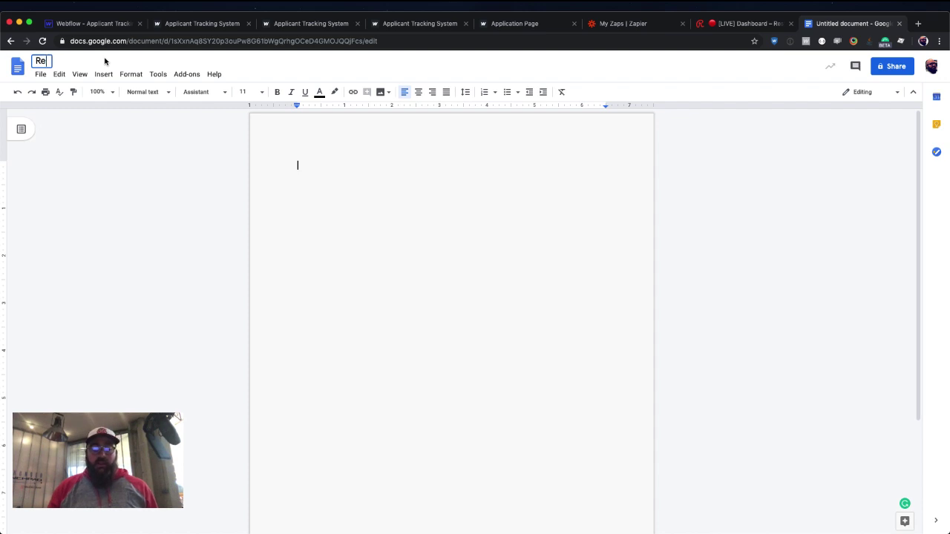
pyautogui.click(346, 176)
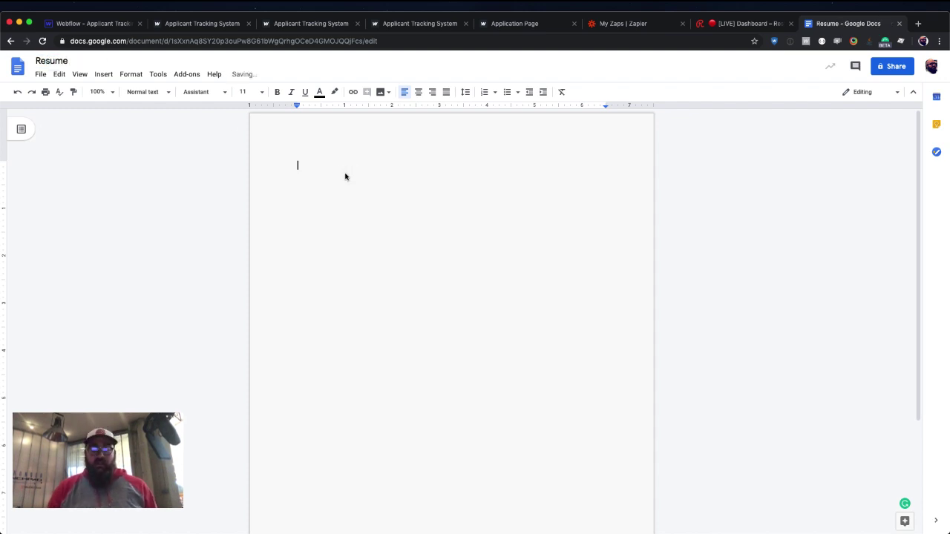
pyautogui.write('This is a resume')
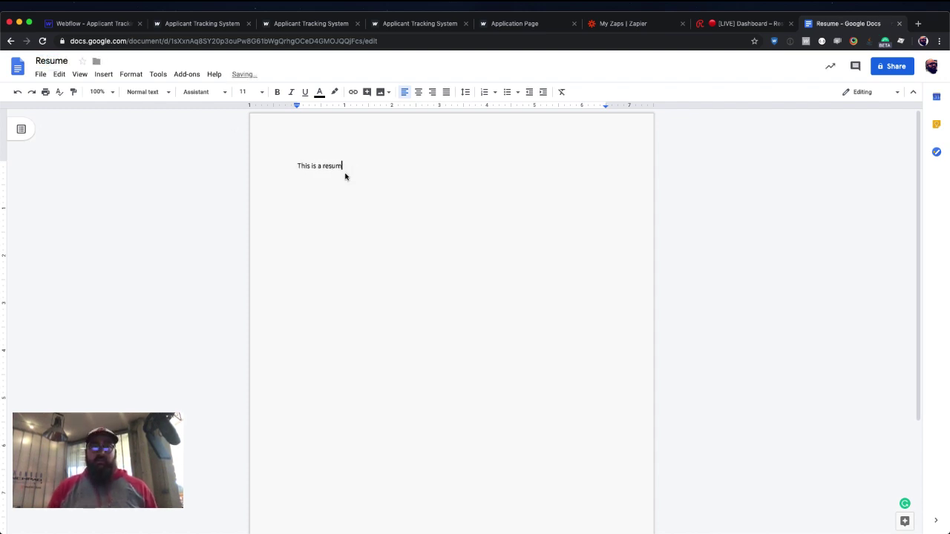
# Download the Resume document as a Microsoft Word (.docx) file.
pyautogui.click(58, 74)
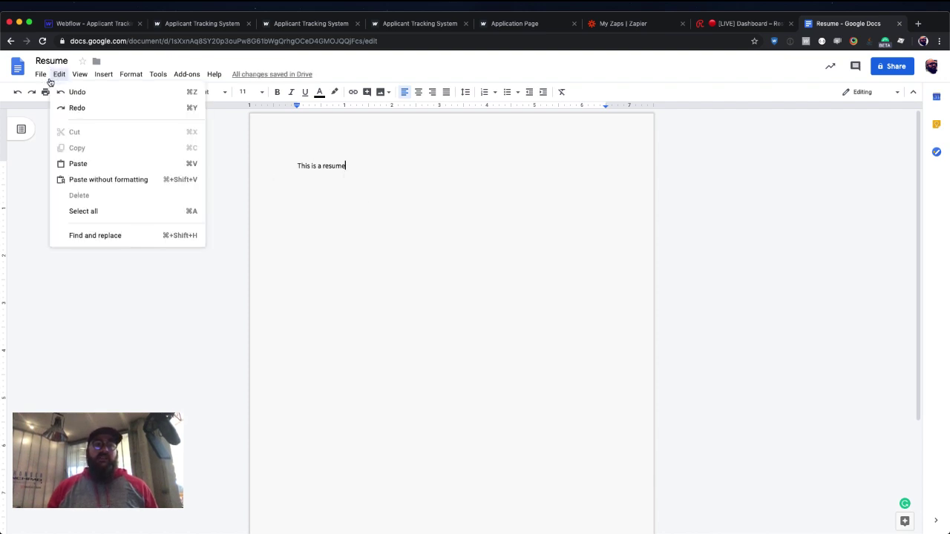
pyautogui.click(41, 75)
pyautogui.moveTo(82, 172)
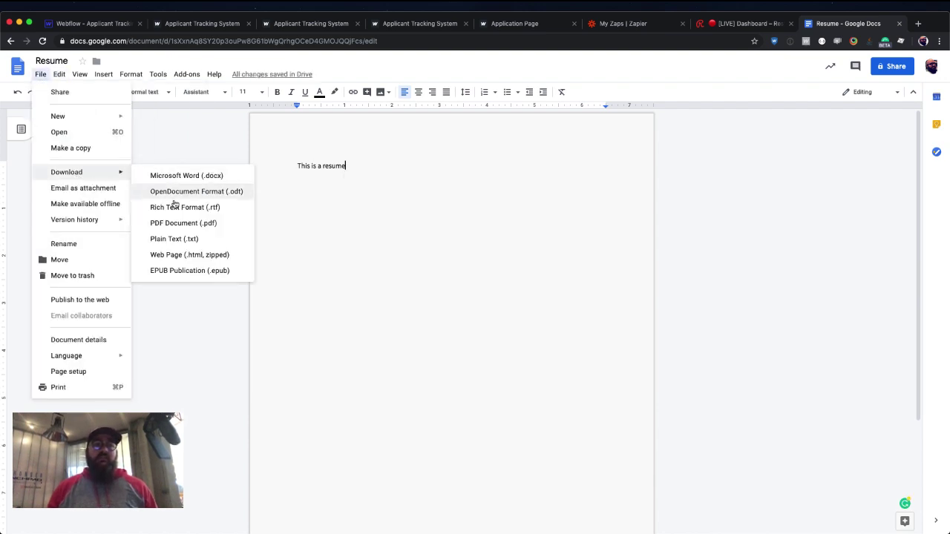
pyautogui.click(178, 175)
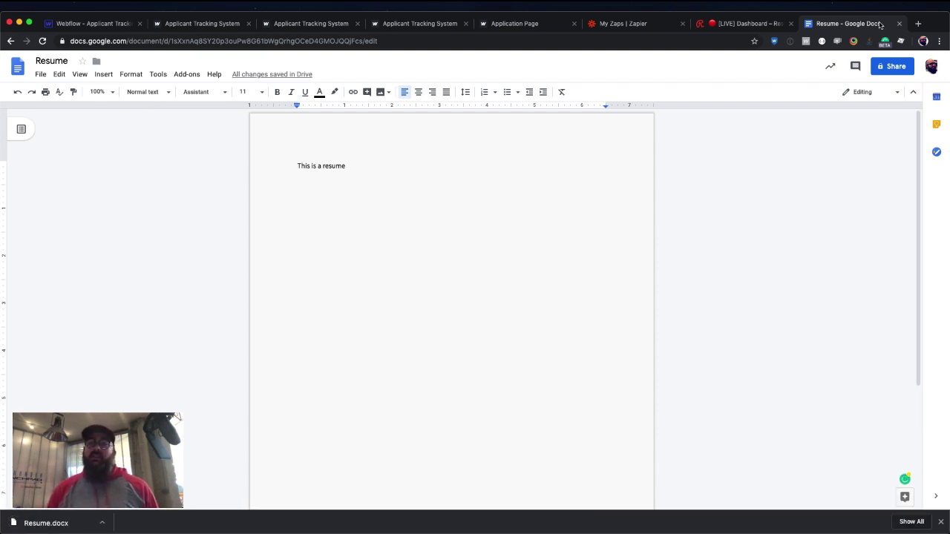
pyautogui.click(629, 41)
# Create a new Google Doc titled Cover Letter containing 'This is a cover letter'.
pyautogui.write('doc')
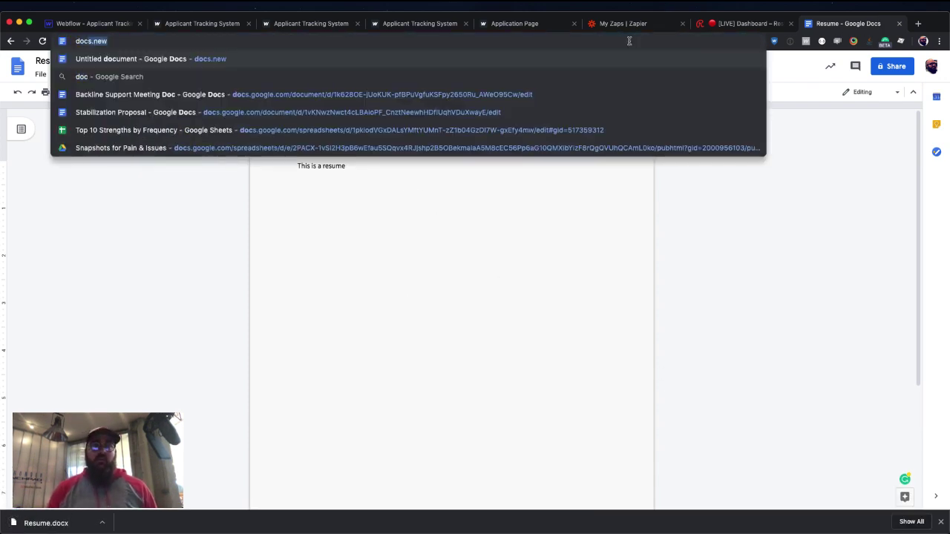
pyautogui.press('Return')
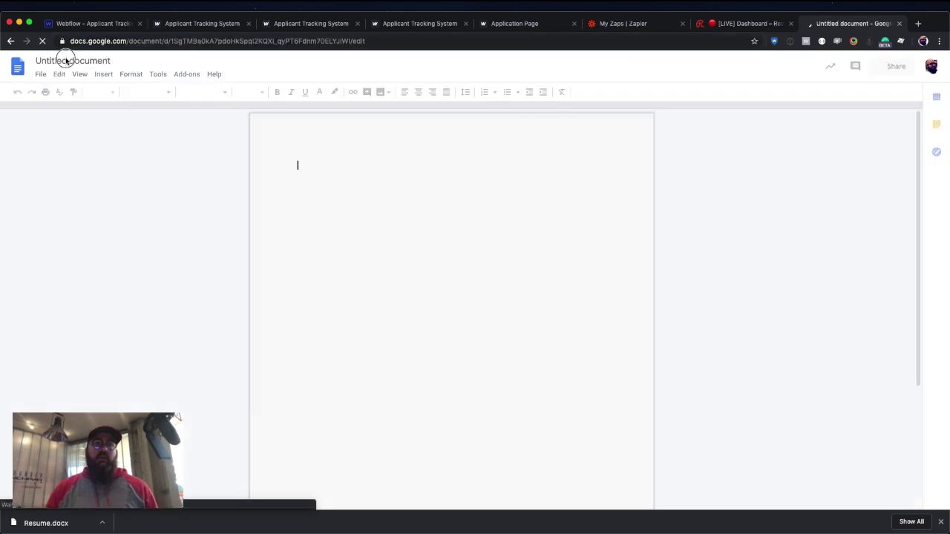
pyautogui.click(72, 61)
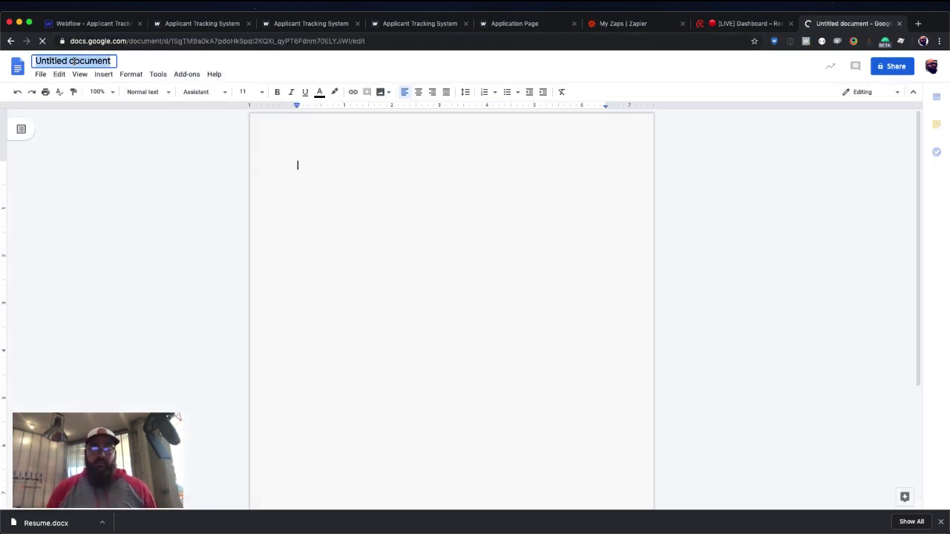
pyautogui.write('Cover Letter')
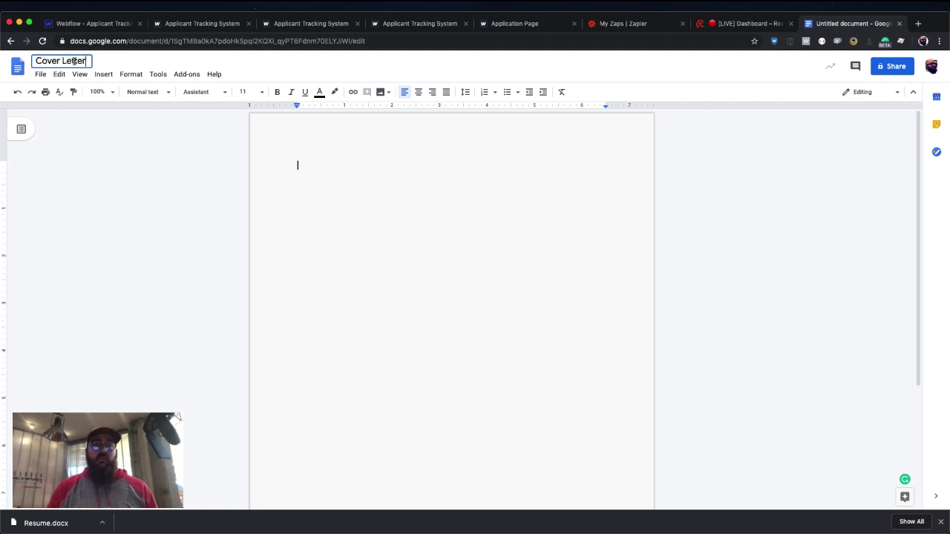
pyautogui.press('Return')
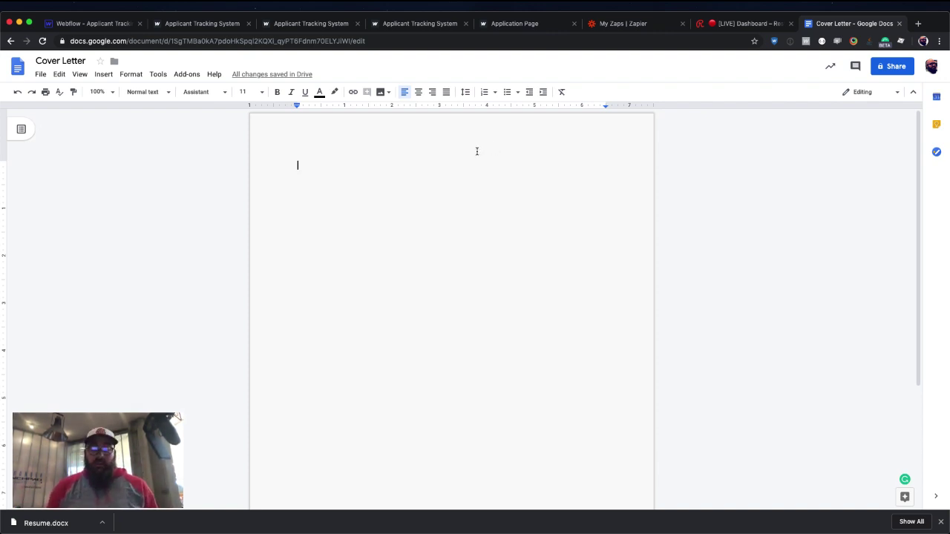
pyautogui.write('This is a cov')
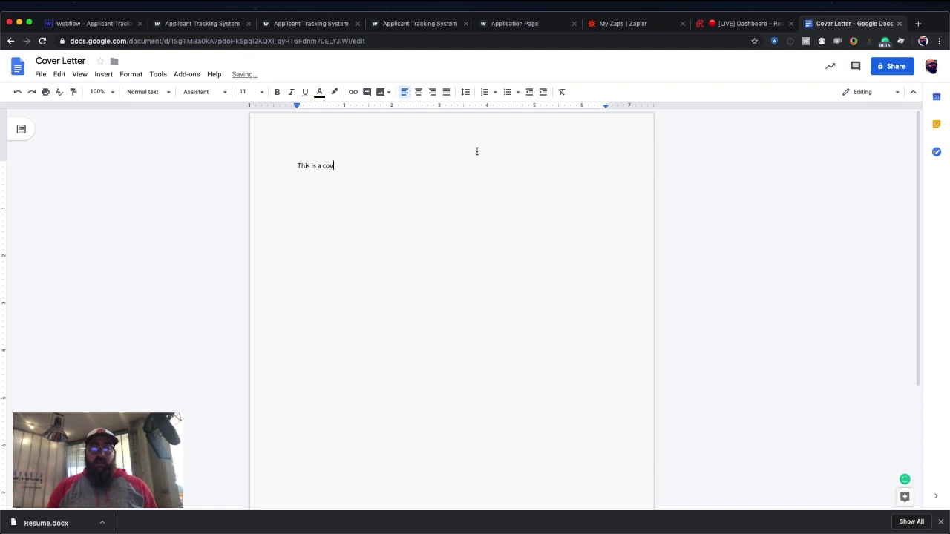
pyautogui.write('er letter')
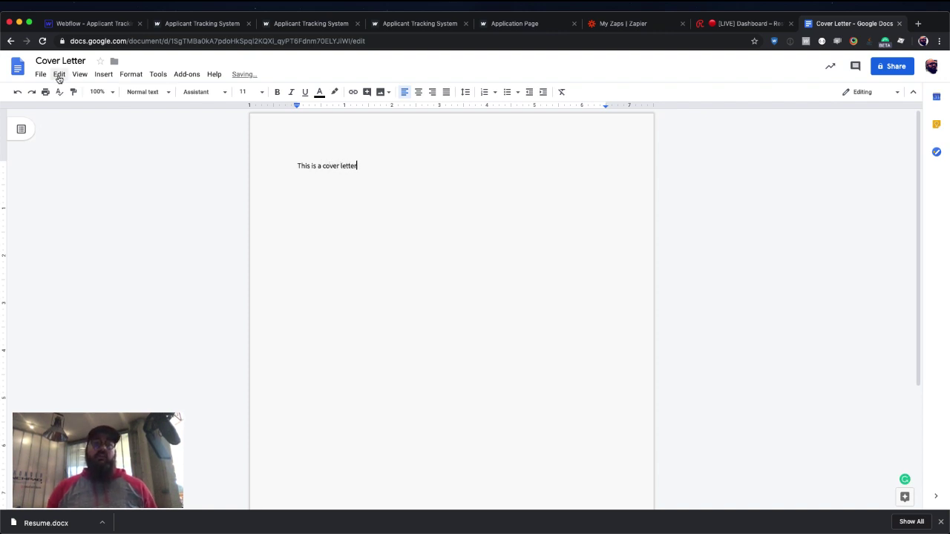
# Download Cover Letter as a Microsoft Word (.docx) file and dismiss the downloads bar.
pyautogui.click(41, 74)
pyautogui.moveTo(81, 172)
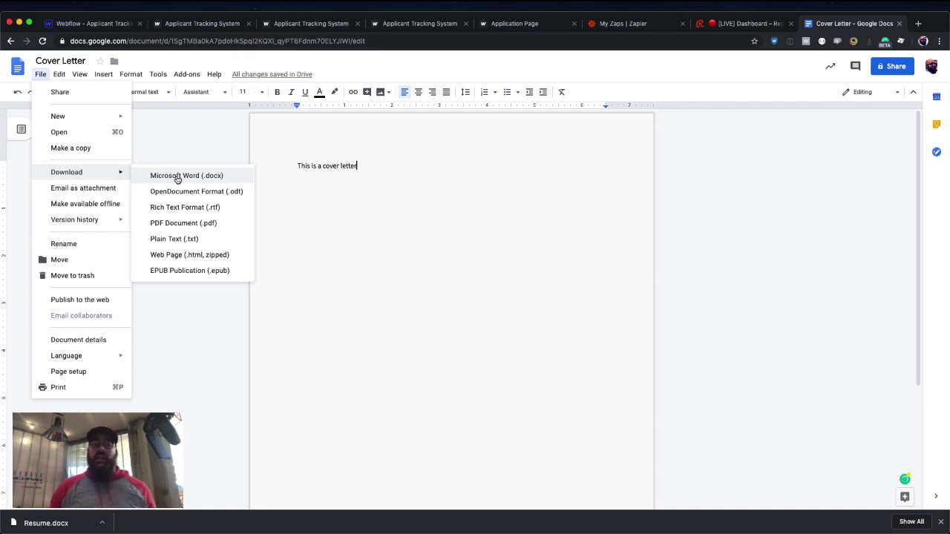
pyautogui.click(177, 176)
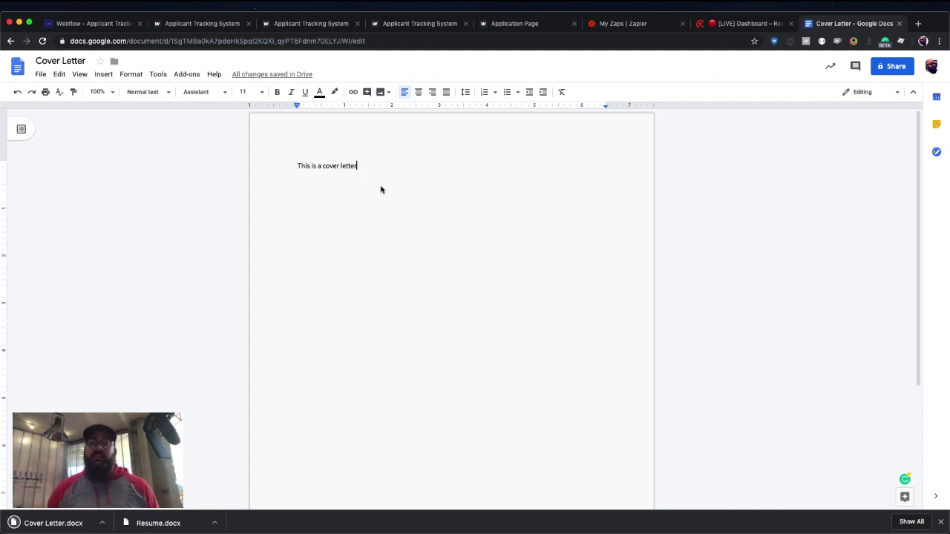
pyautogui.click(941, 519)
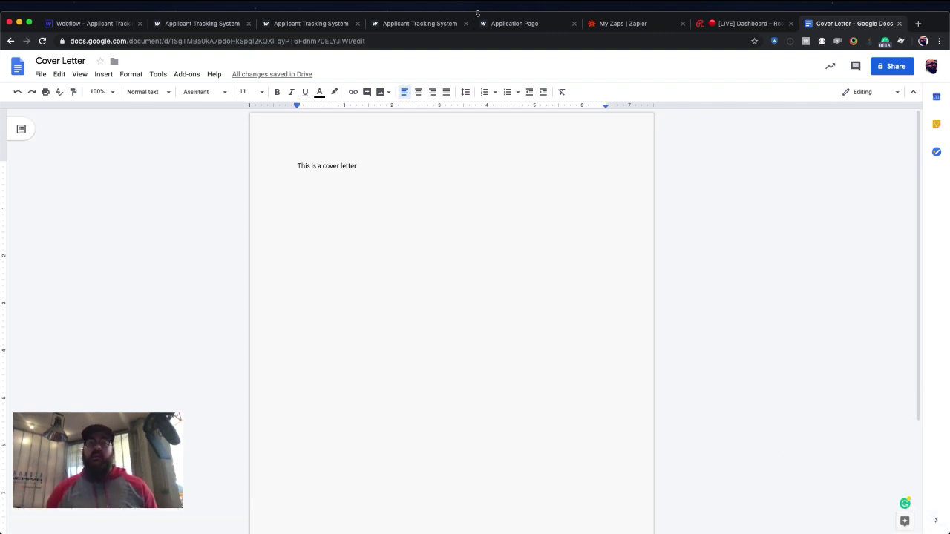
# Attach Resume.docx and Cover Letter.docx to the live application form.
pyautogui.click(519, 27)
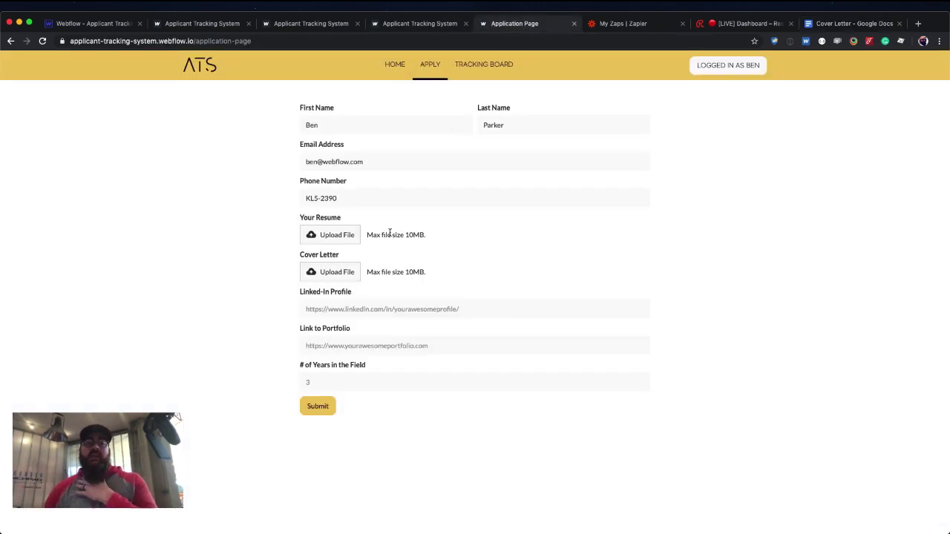
pyautogui.click(342, 239)
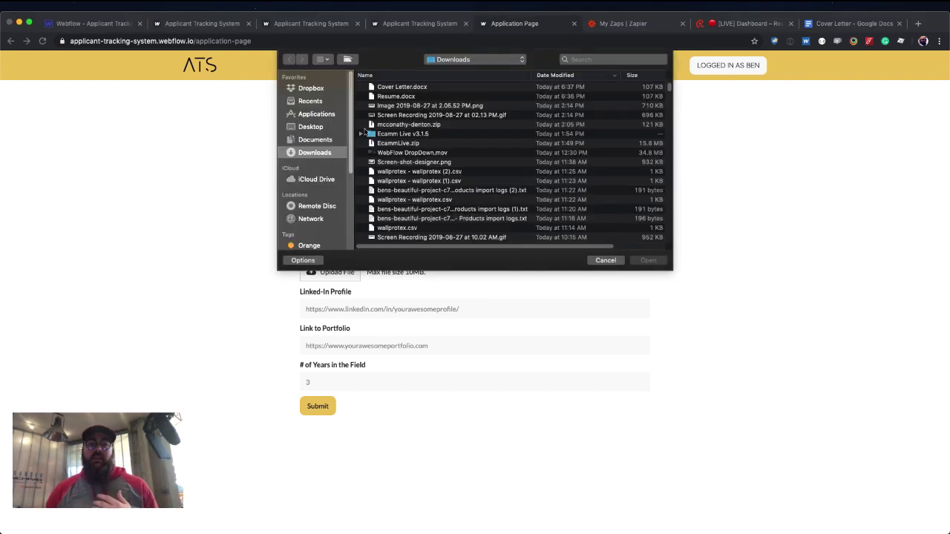
pyautogui.click(396, 97)
pyautogui.click(641, 260)
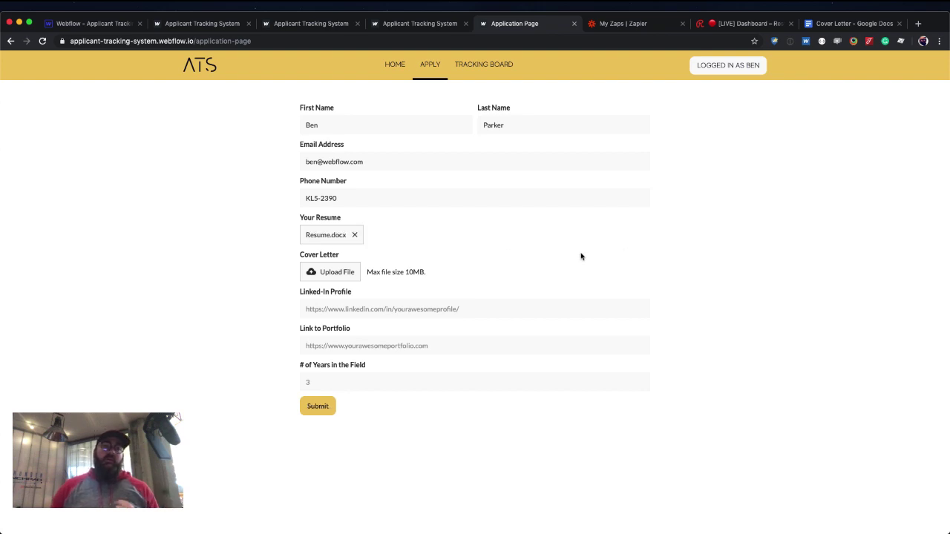
pyautogui.click(344, 277)
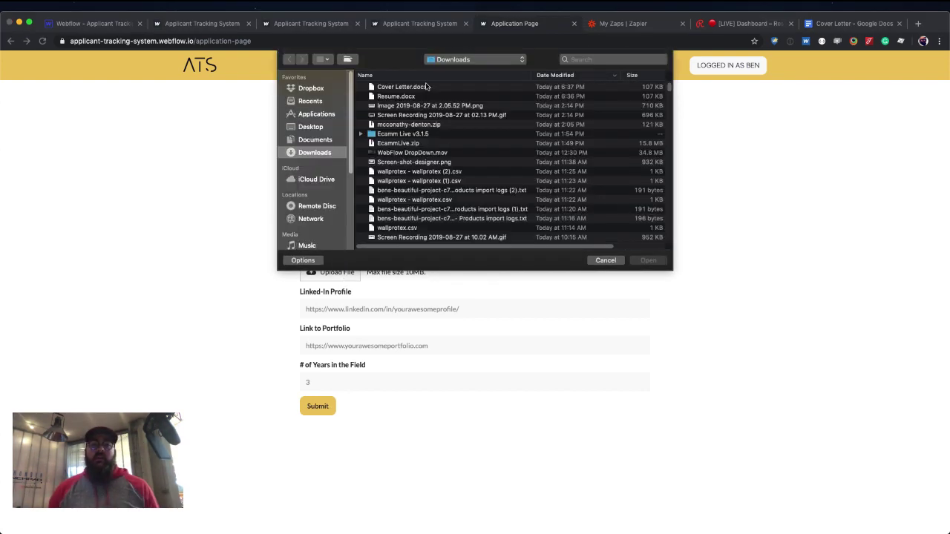
pyautogui.press('Escape')
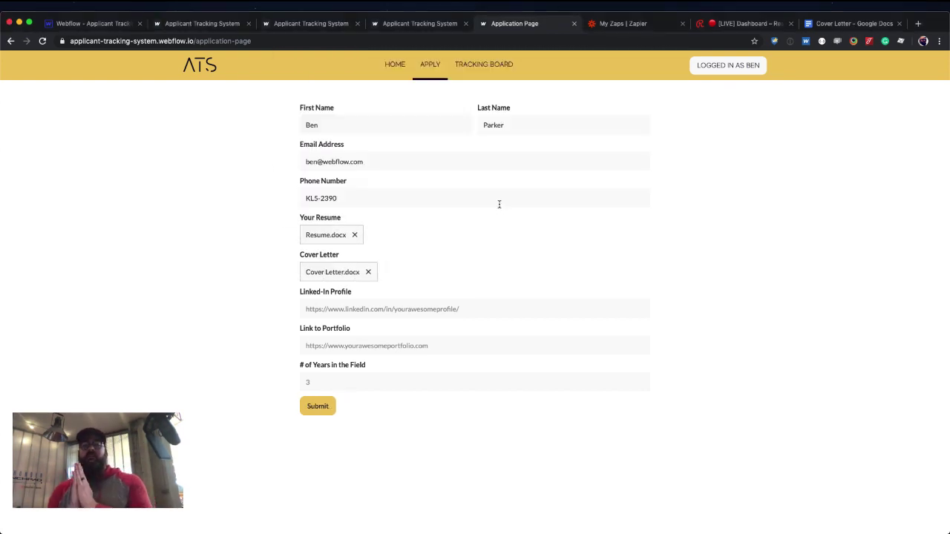
pyautogui.click(376, 311)
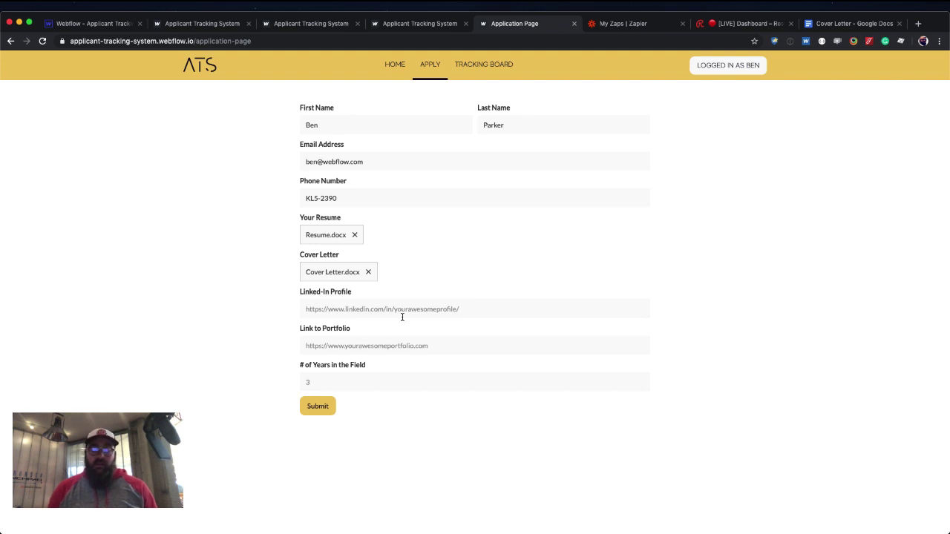
pyautogui.write('https:')
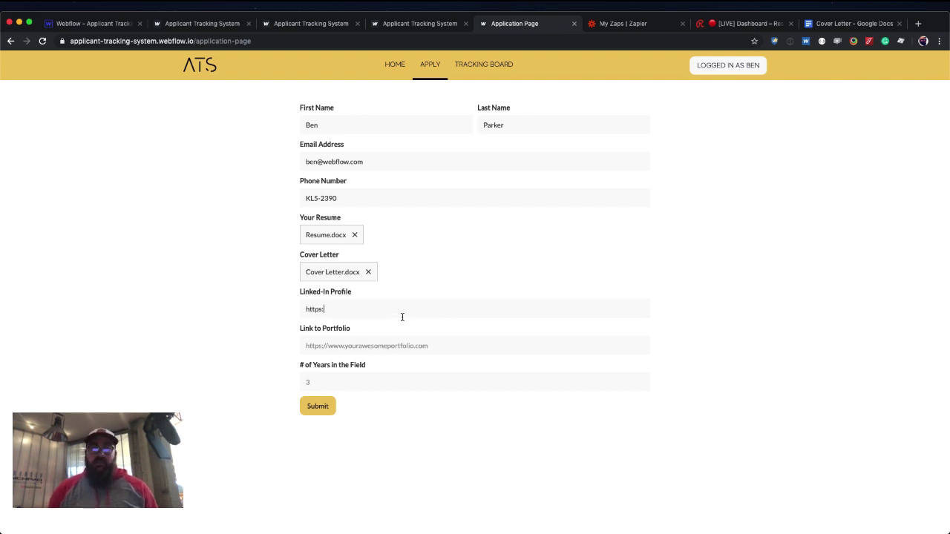
pyautogui.write('//webflow.com')
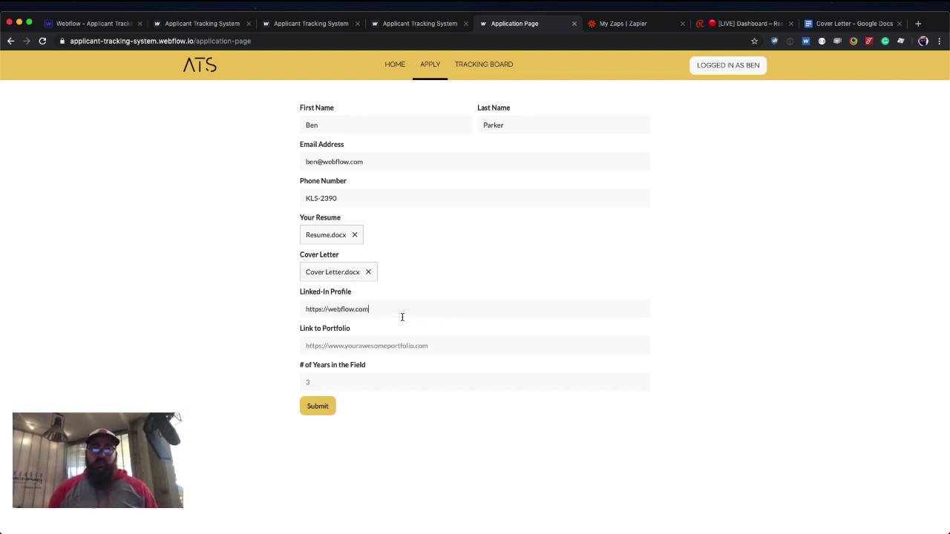
pyautogui.press('Tab')
pyautogui.write('h')
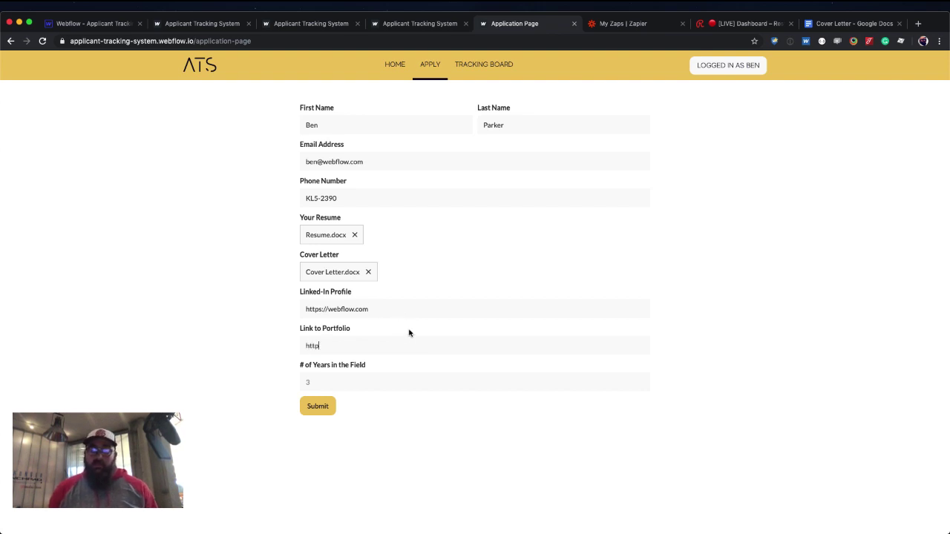
pyautogui.write('ttps://')
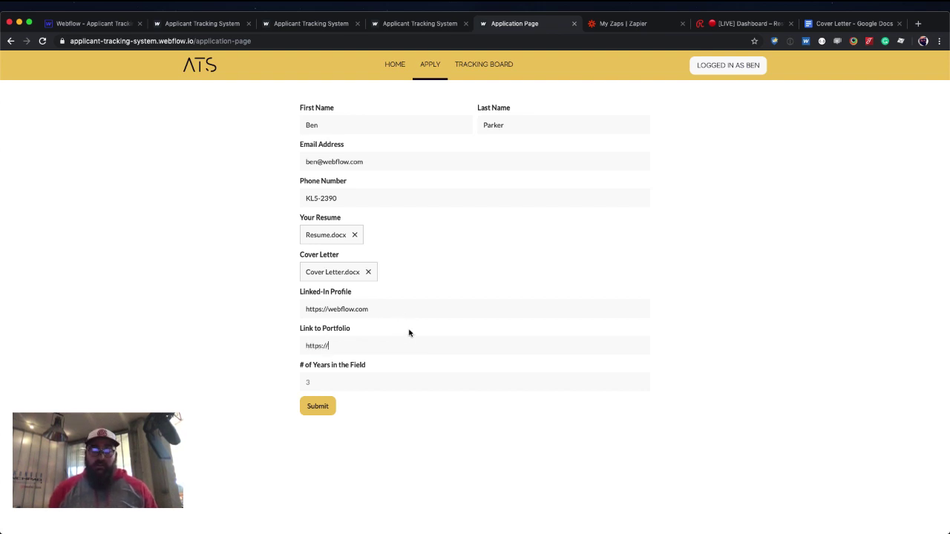
pyautogui.write('webflow.com')
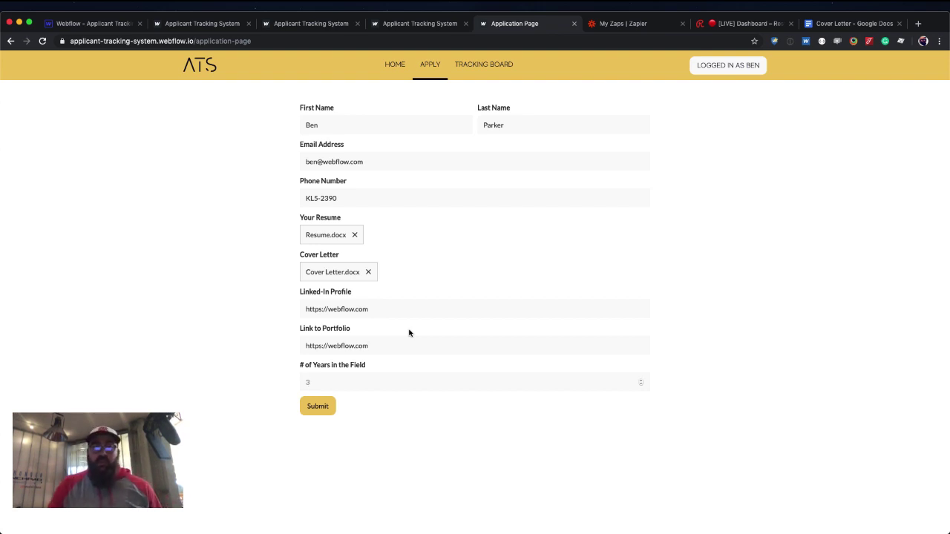
pyautogui.click(423, 414)
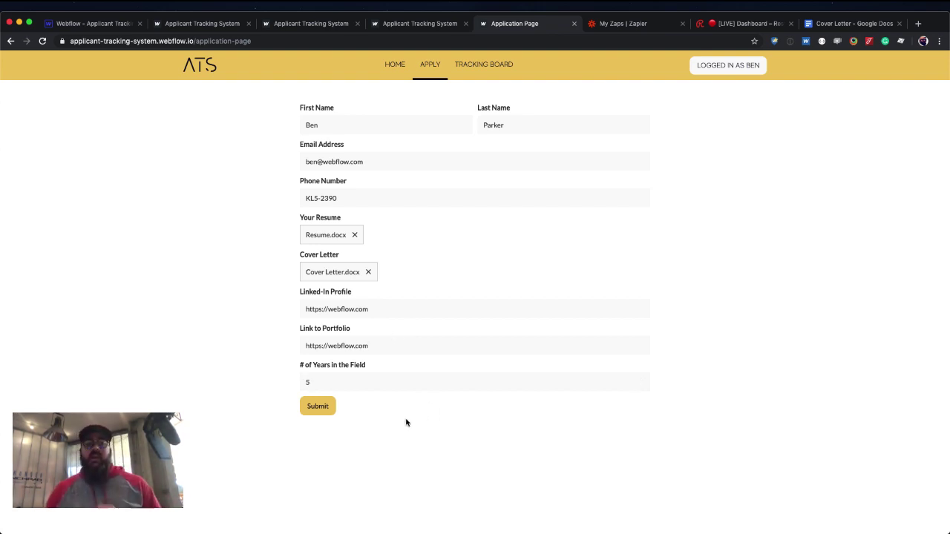
pyautogui.click(319, 407)
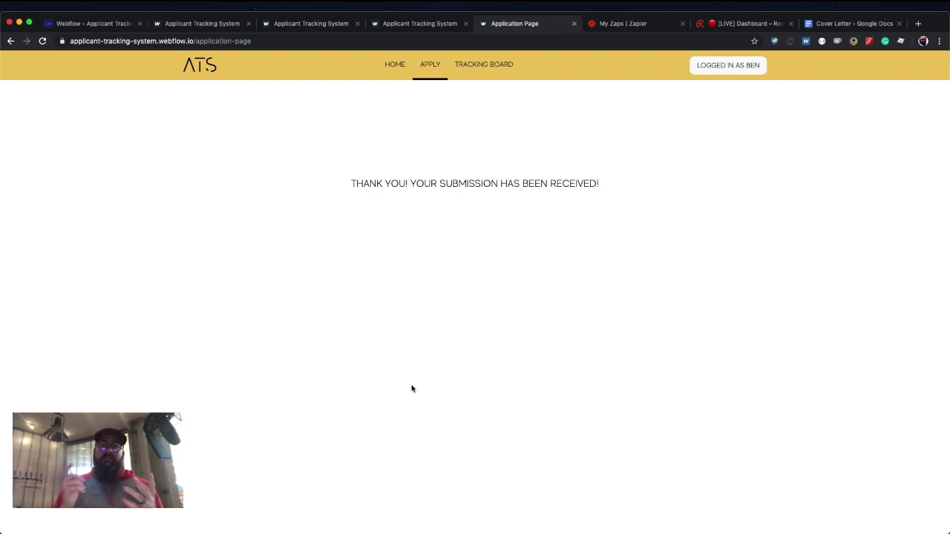
pyautogui.press('super+r')
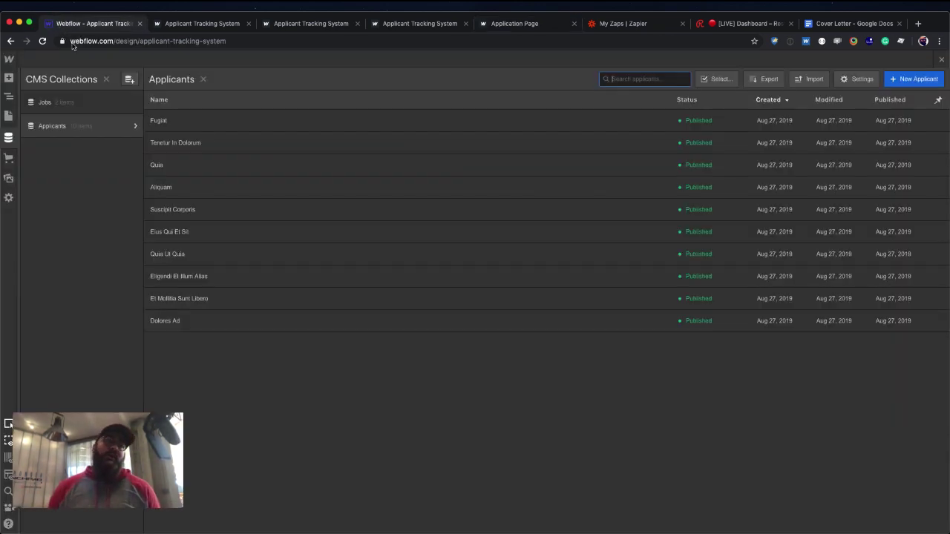
# Check the project footer script that reloads the page 2000 ms after form submit, then reopen the Designer.
pyautogui.click(59, 23)
pyautogui.moveTo(10, 58)
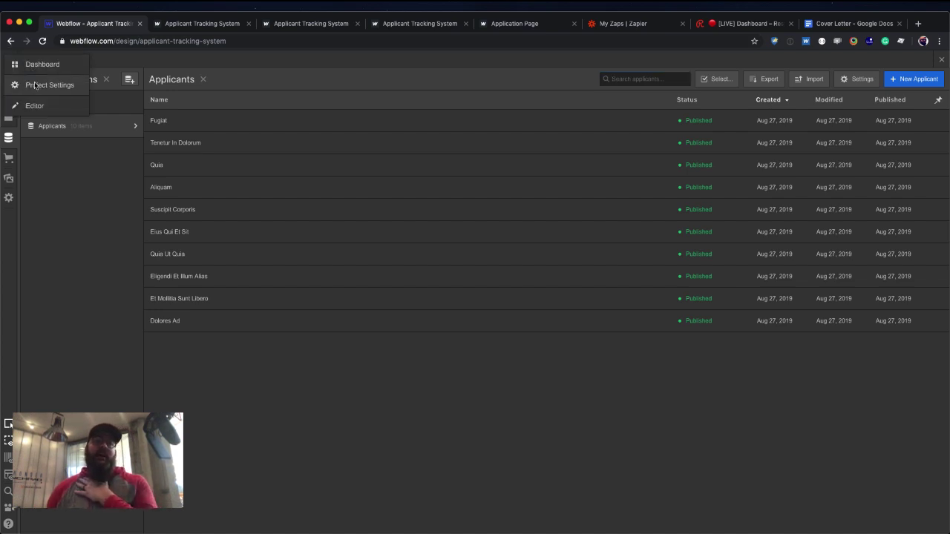
pyautogui.click(34, 85)
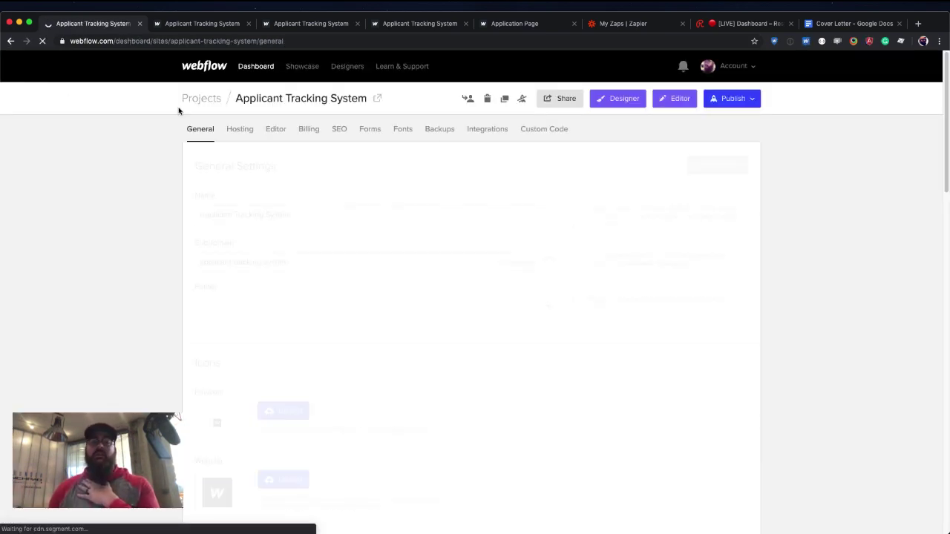
pyautogui.click(543, 130)
pyautogui.scroll(-5, 523, 189)
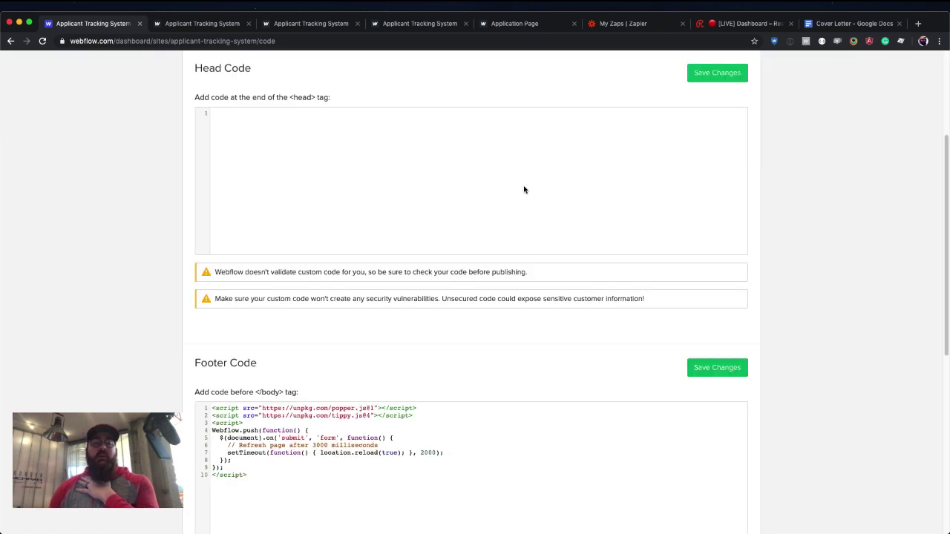
pyautogui.moveTo(252, 342); pyautogui.dragTo(209, 289)
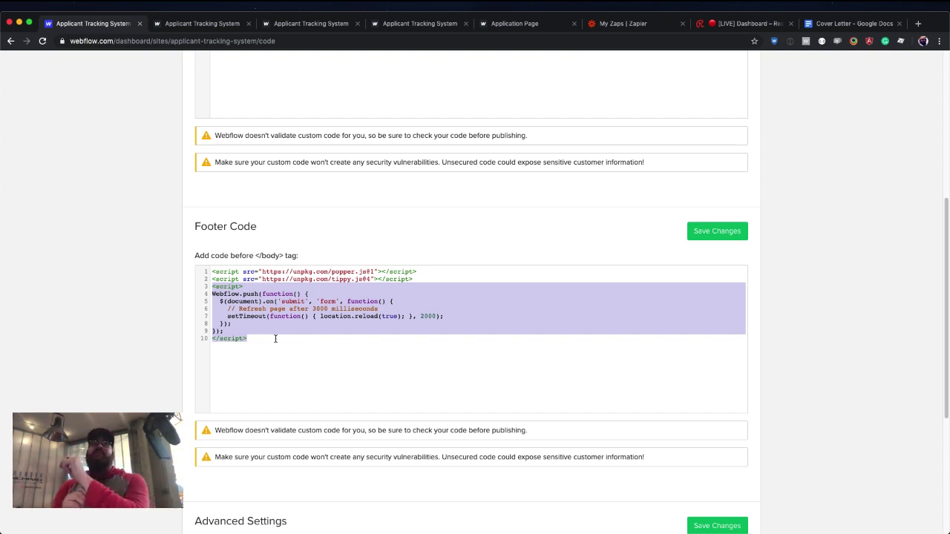
pyautogui.scroll(15, 485, 228)
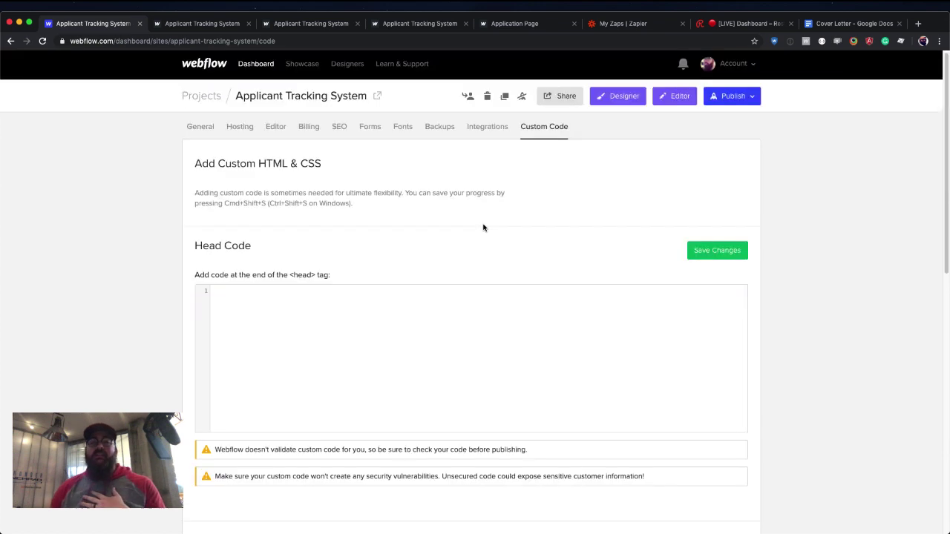
pyautogui.click(631, 97)
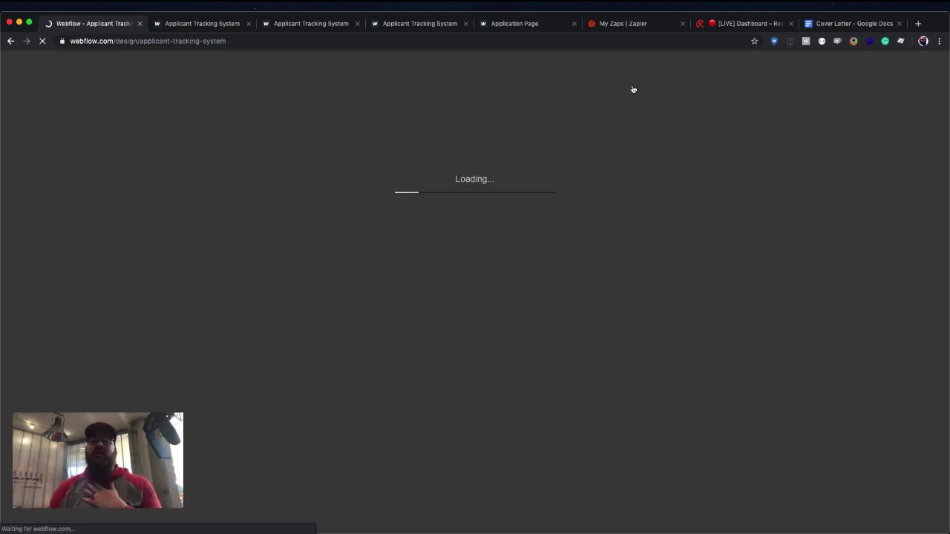
# Create a new Zap triggered by Webflow Form Submission.
pyautogui.click(636, 28)
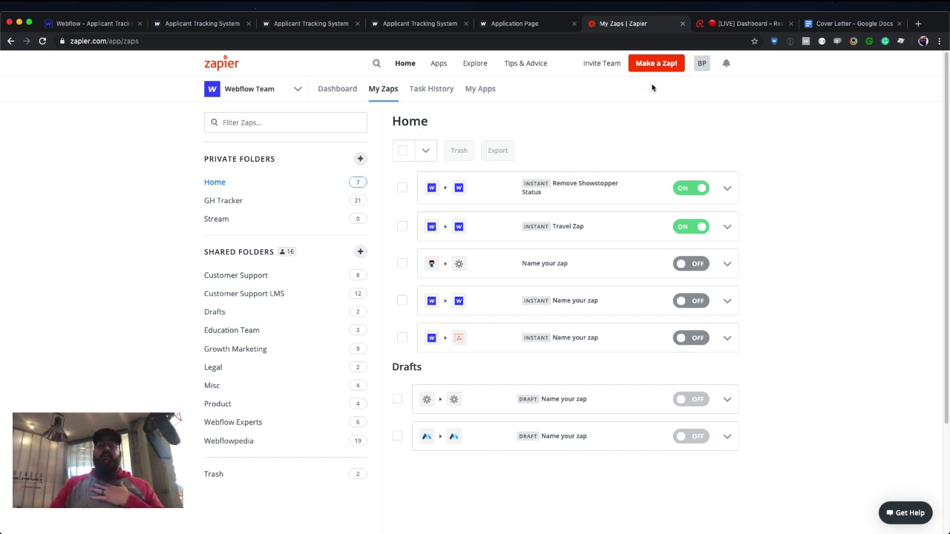
pyautogui.click(656, 64)
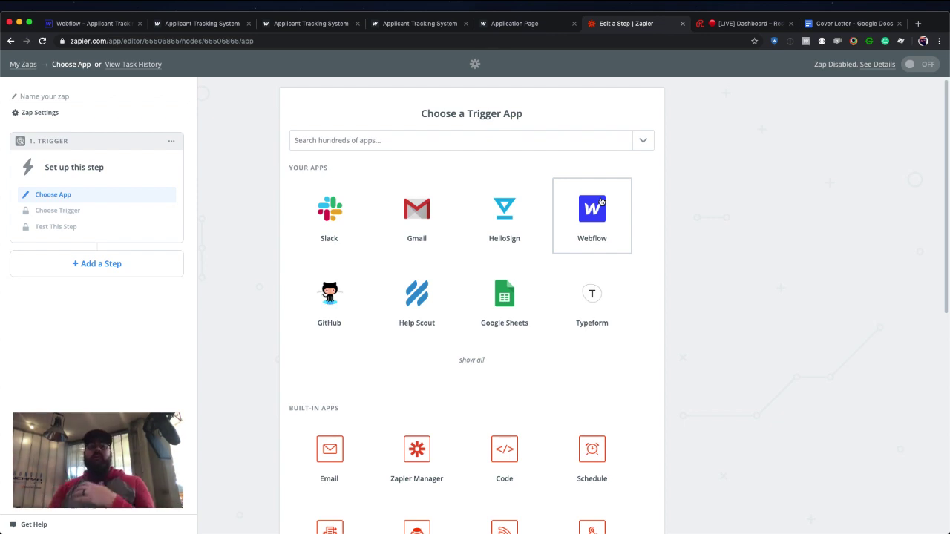
pyautogui.click(601, 200)
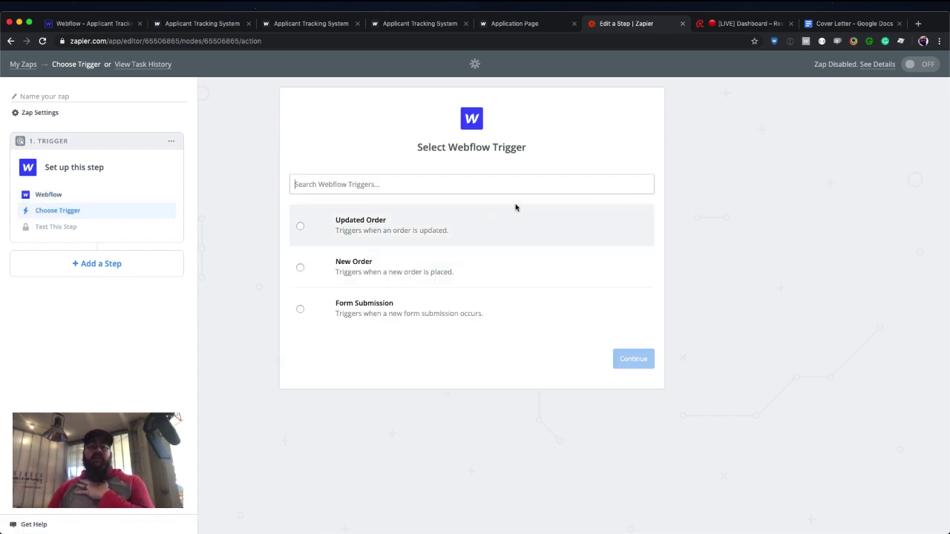
pyautogui.click(422, 316)
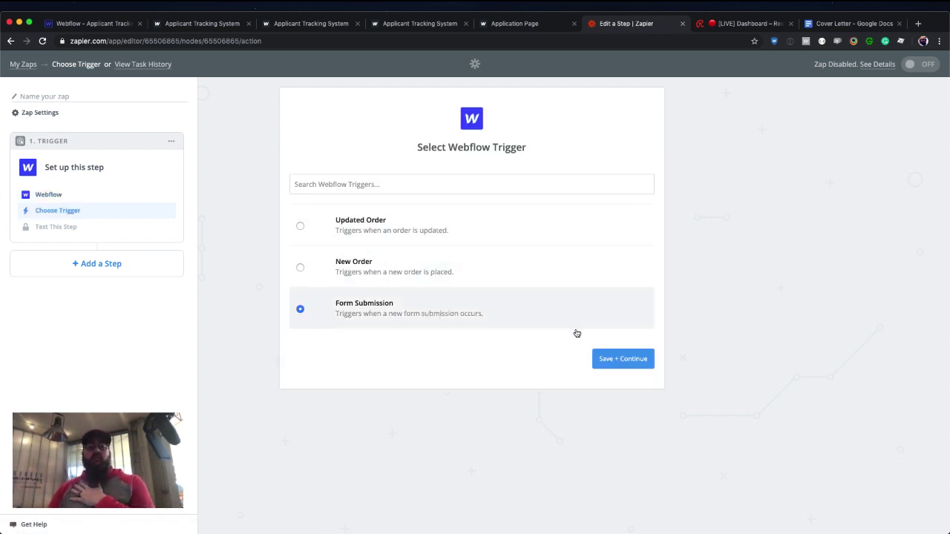
pyautogui.click(611, 359)
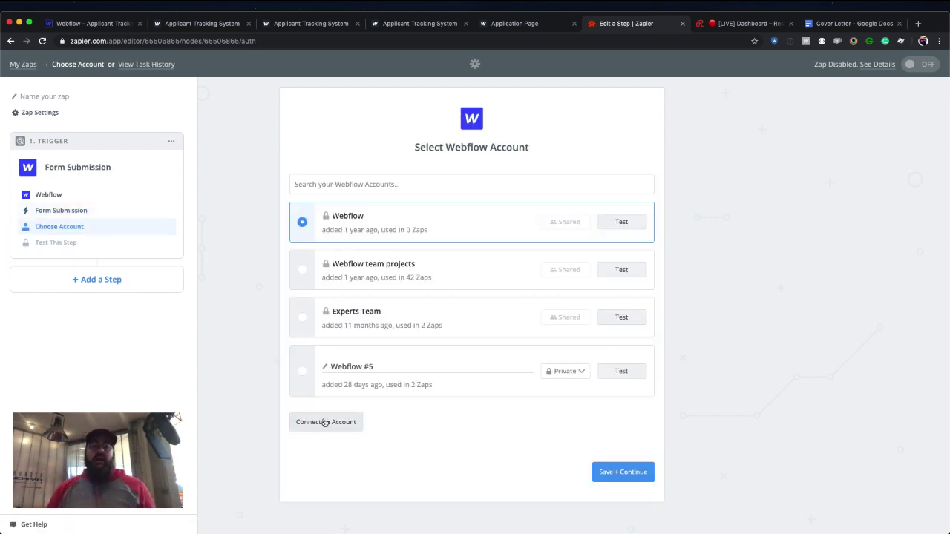
# Authorize a new Webflow account for the Applicant Tracking System site and name it ATS.
pyautogui.click(324, 422)
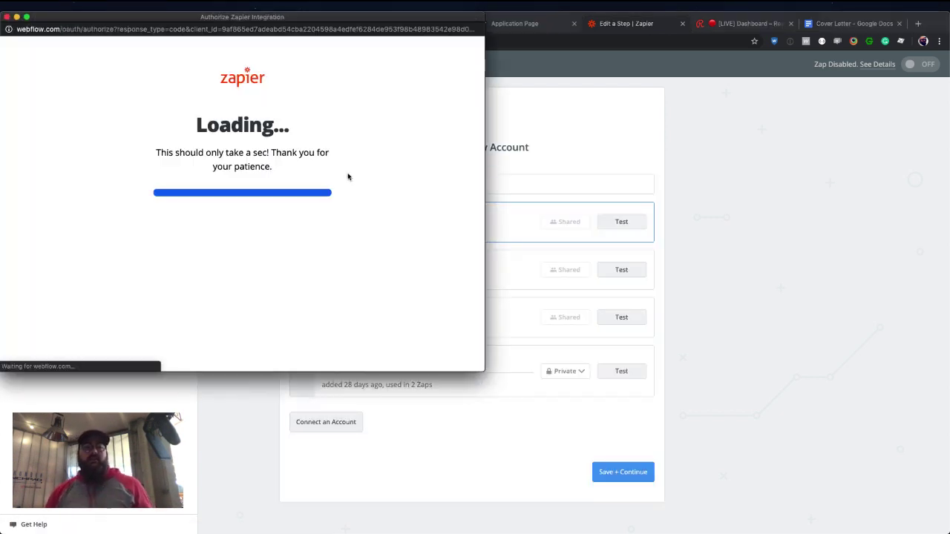
pyautogui.scroll(-8, 244, 276)
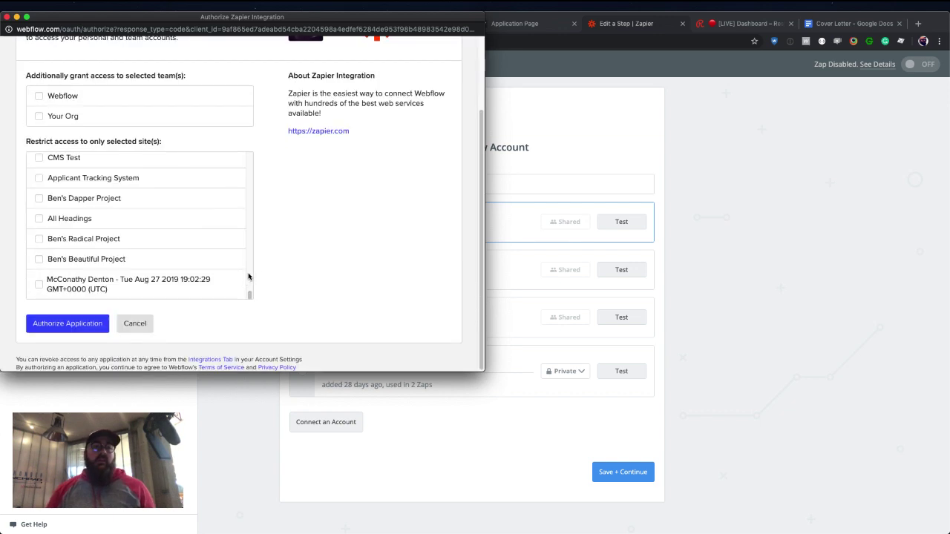
pyautogui.click(105, 183)
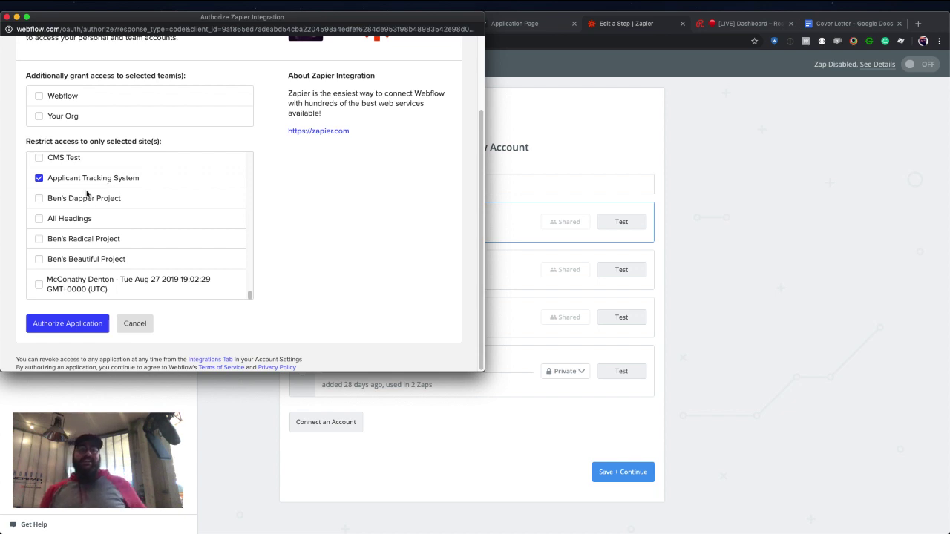
pyautogui.click(83, 329)
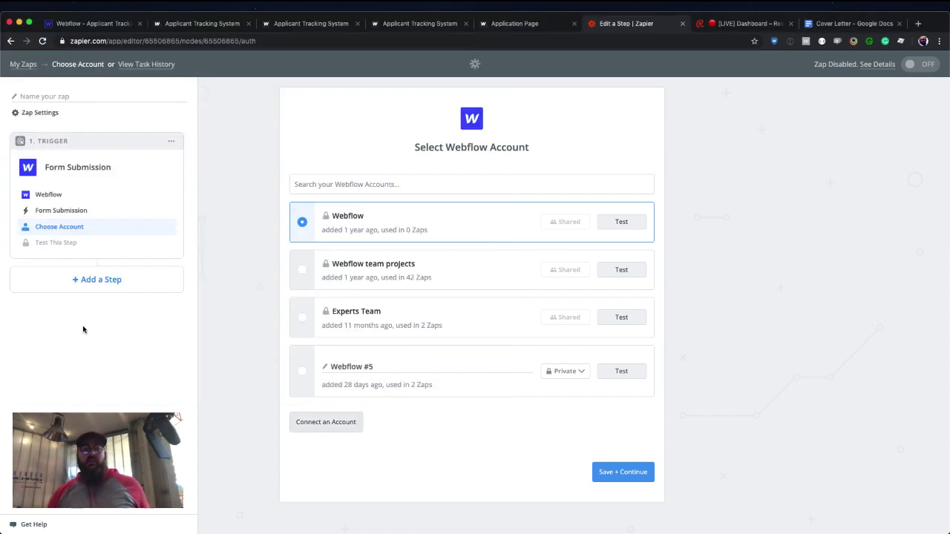
pyautogui.tripleClick(367, 426)
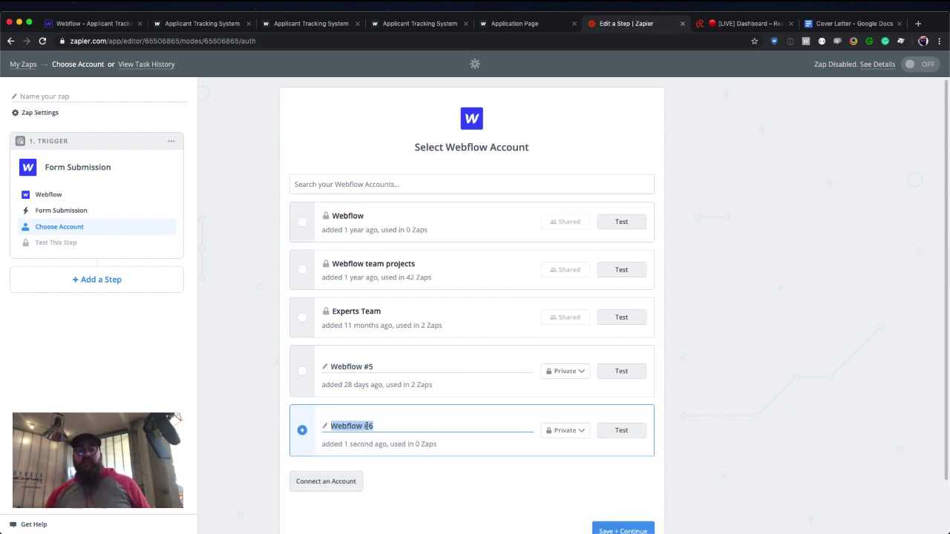
pyautogui.write('ATS')
pyautogui.press('Return')
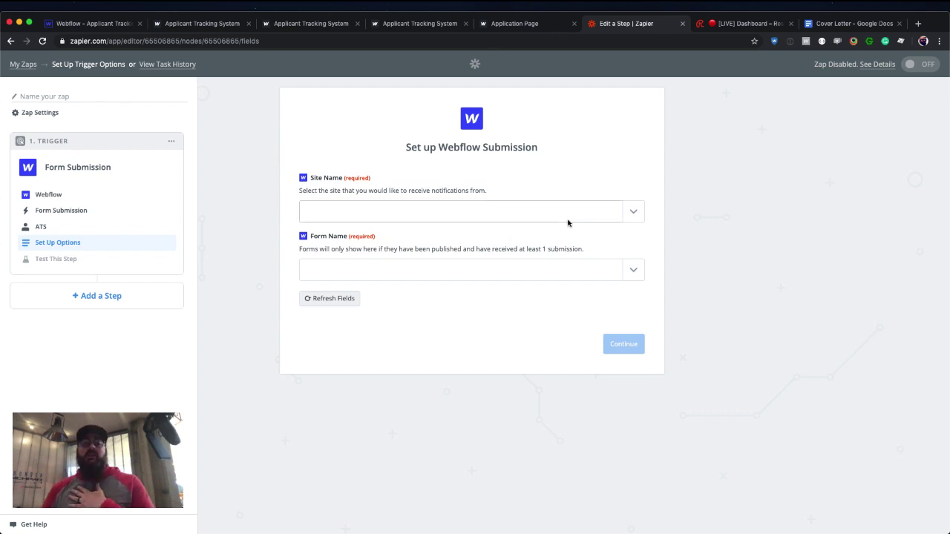
# Set the trigger's Site Name to Applicant Tracking System and Form Name to Job Application.
pyautogui.click(631, 214)
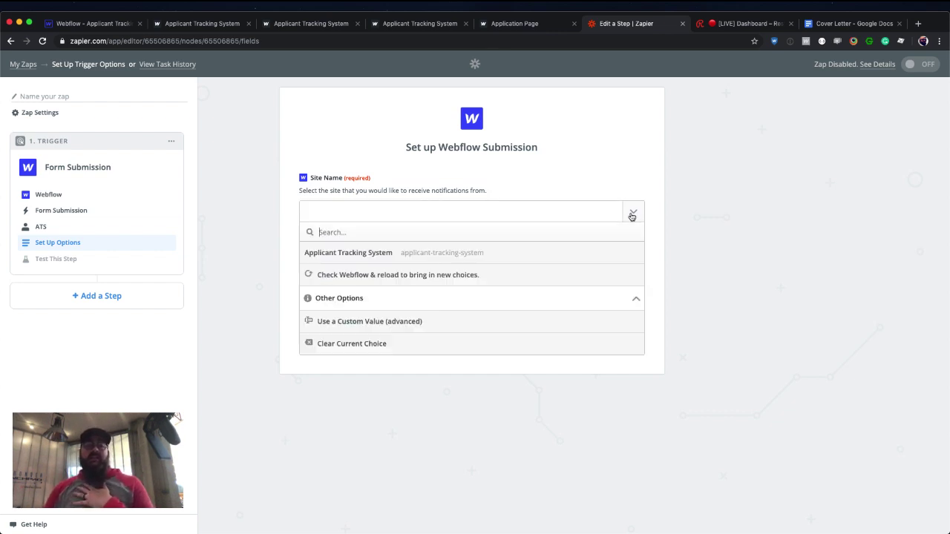
pyautogui.click(488, 262)
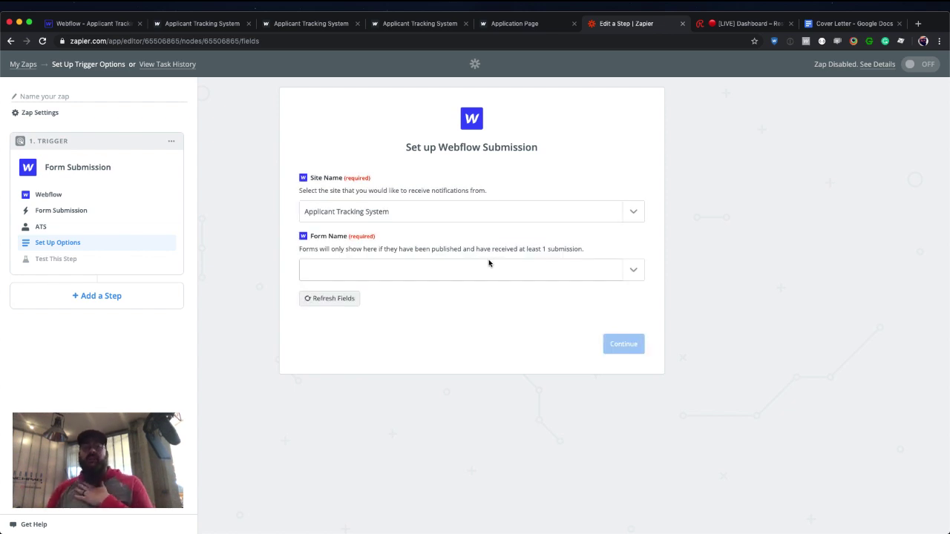
pyautogui.click(623, 270)
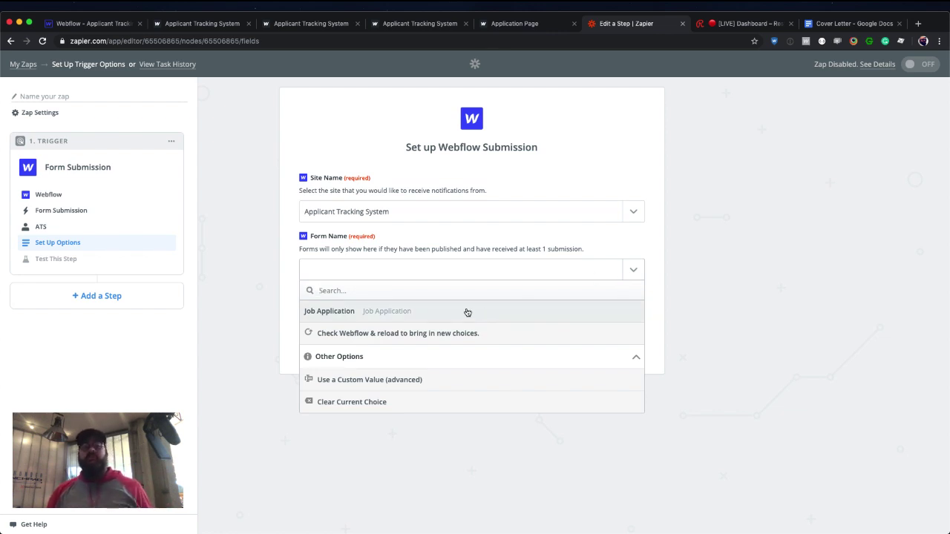
pyautogui.click(468, 312)
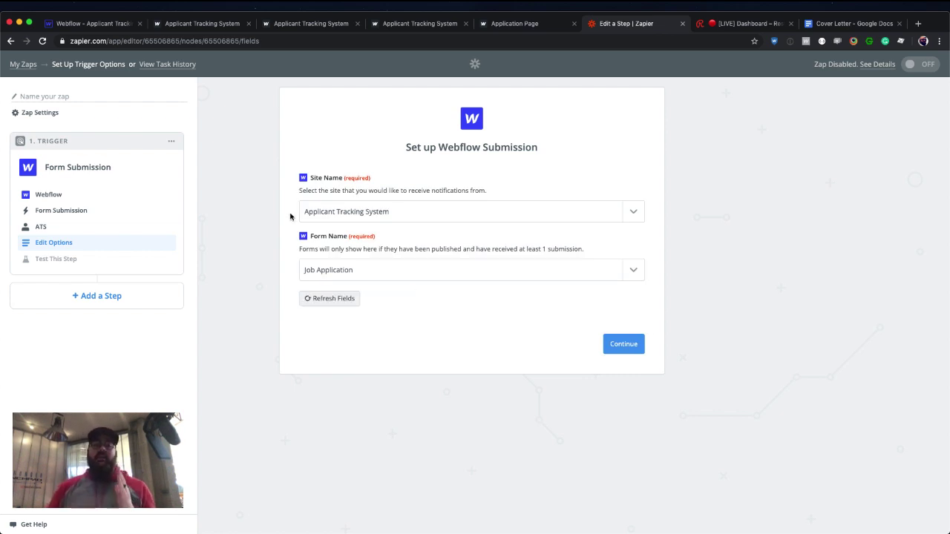
pyautogui.click(624, 344)
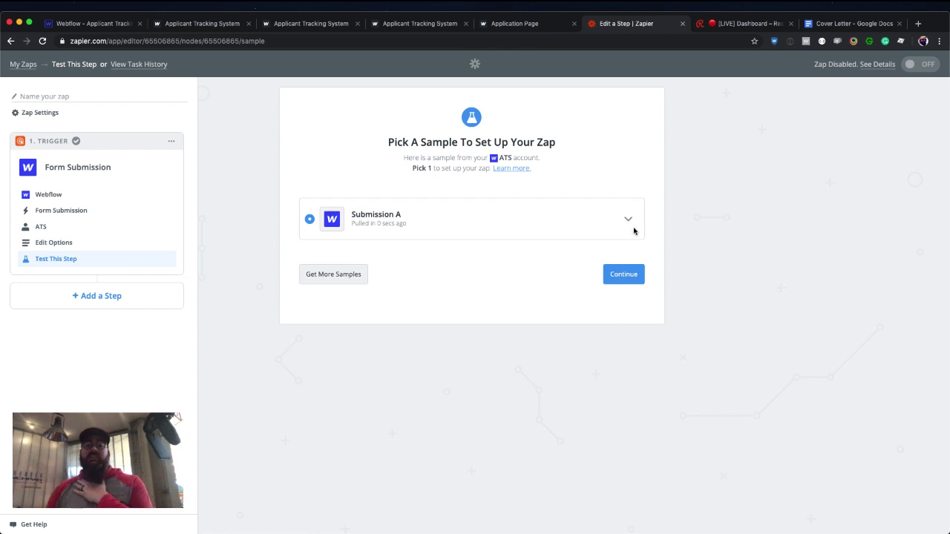
# Review the Submission A sample fields and accept it to finish the trigger.
pyautogui.click(627, 219)
pyautogui.scroll(-5, 631, 295)
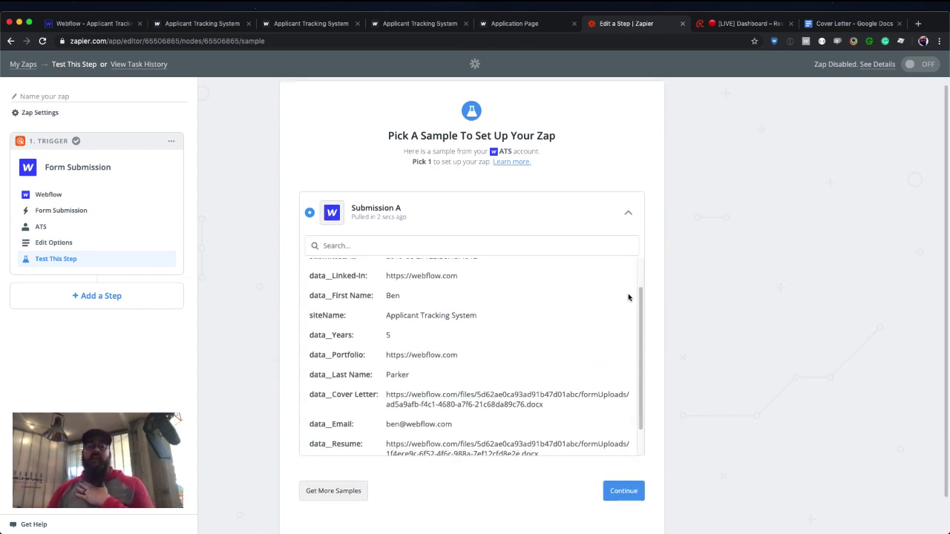
pyautogui.scroll(3, 628, 297)
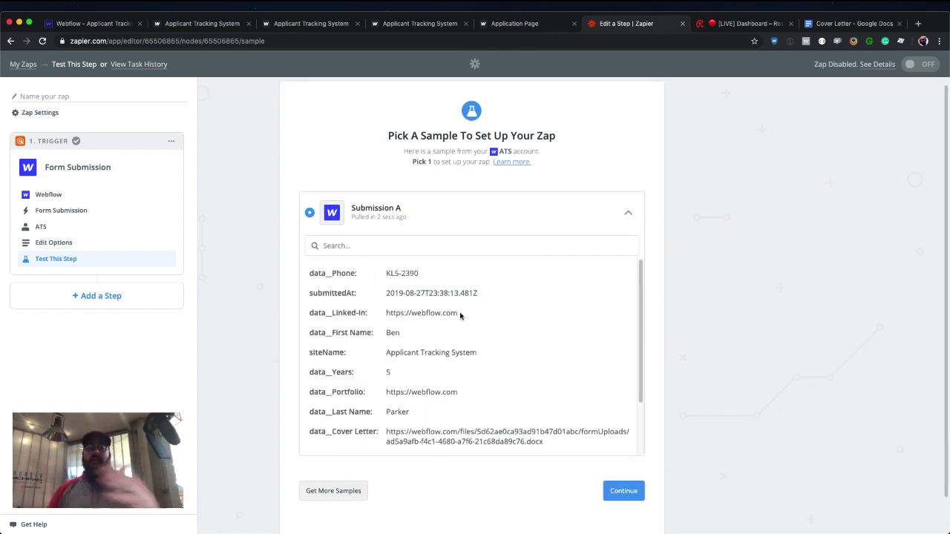
pyautogui.scroll(-2, 460, 316)
pyautogui.scroll(-2, 460, 316)
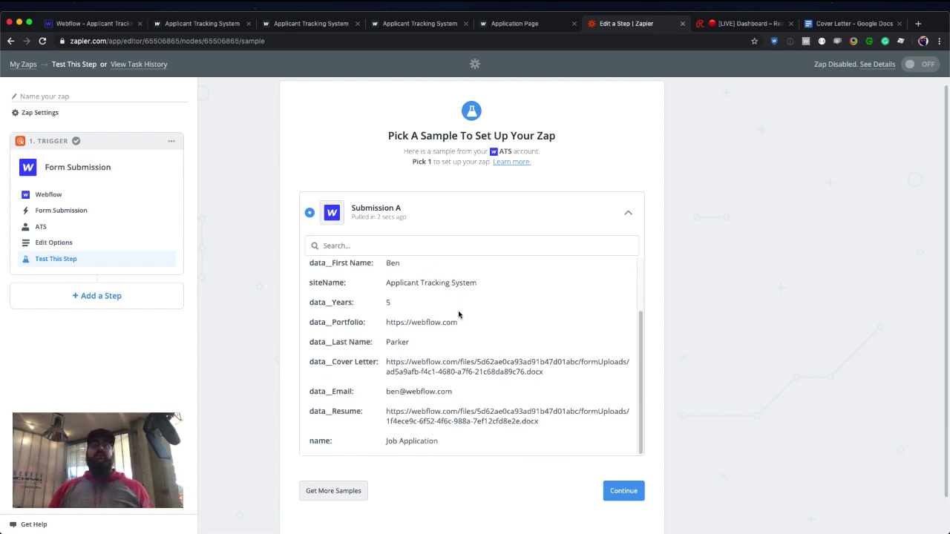
pyautogui.scroll(-1, 582, 334)
pyautogui.click(622, 484)
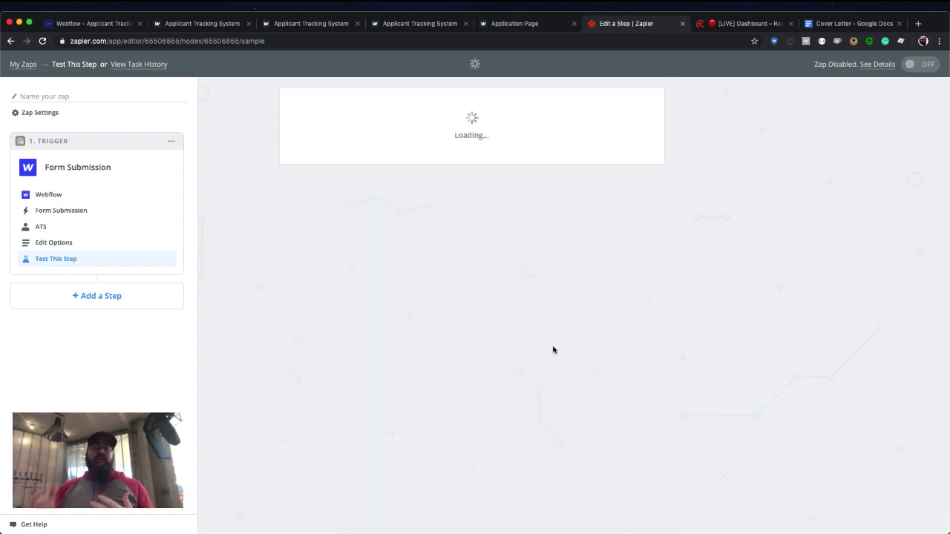
# Add a Webflow action step using the Create Live Item event.
pyautogui.click(95, 306)
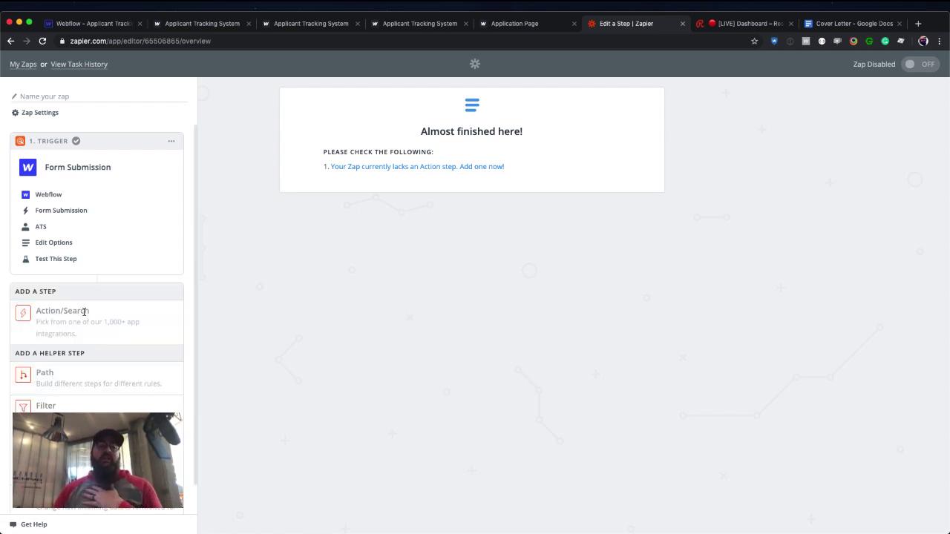
pyautogui.click(83, 312)
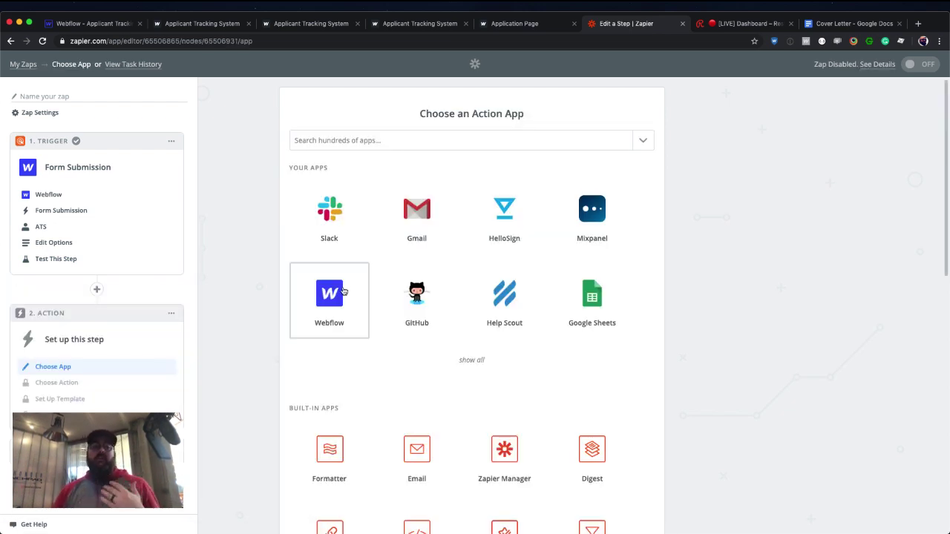
pyautogui.click(338, 291)
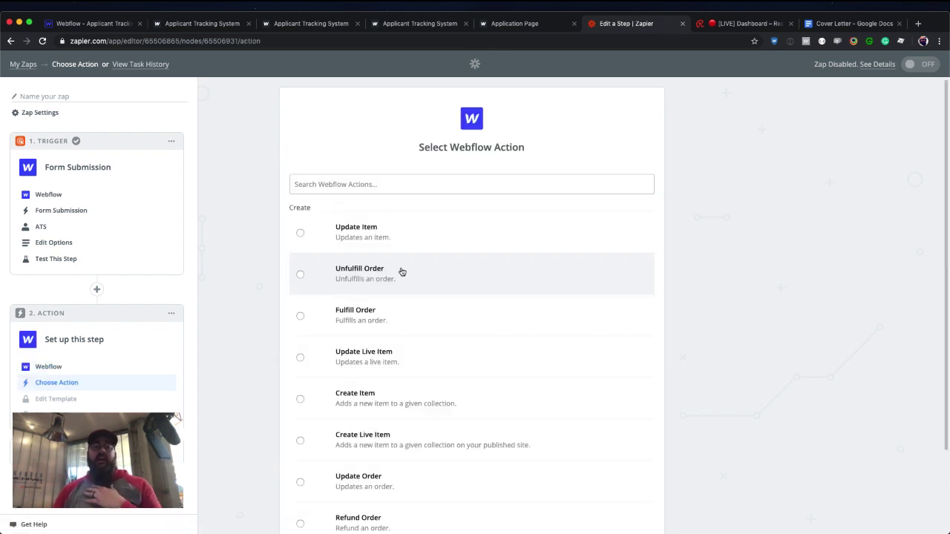
pyautogui.scroll(-3, 401, 273)
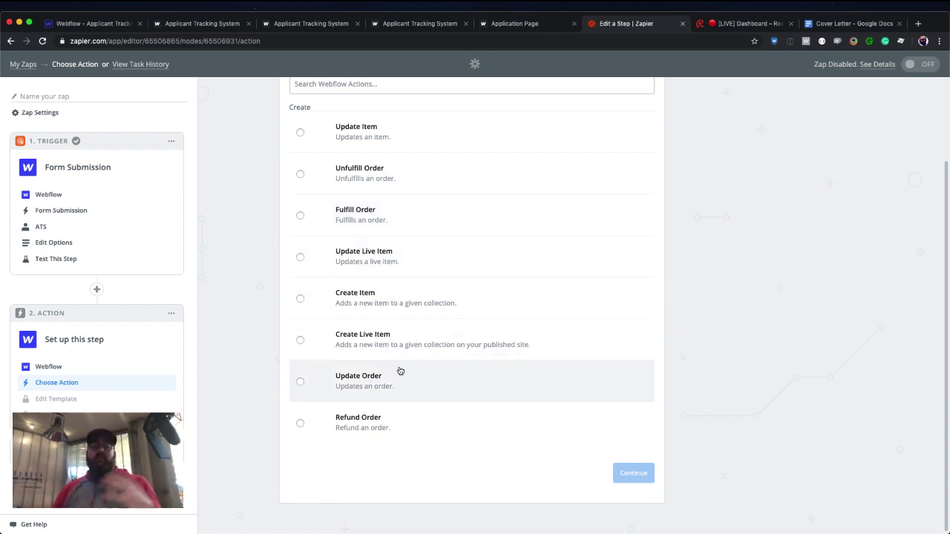
pyautogui.click(373, 349)
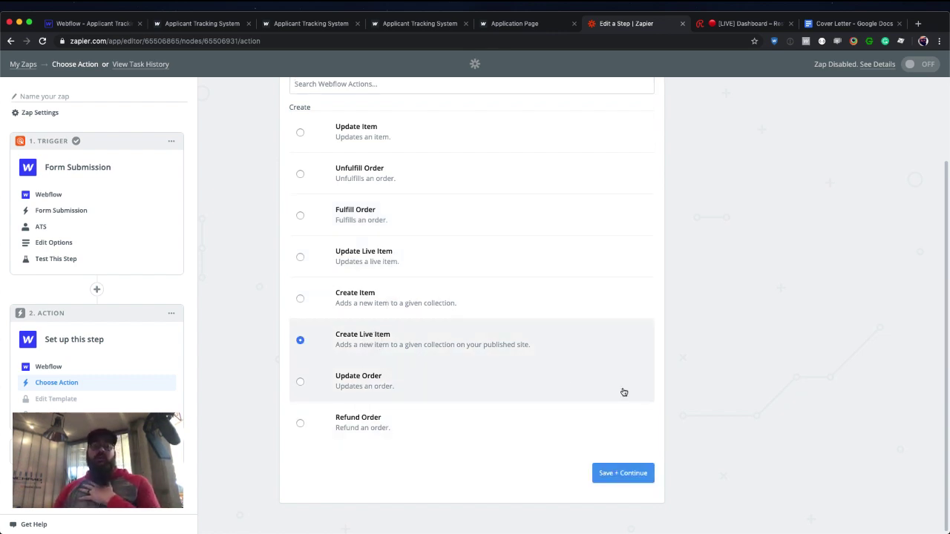
pyautogui.click(620, 475)
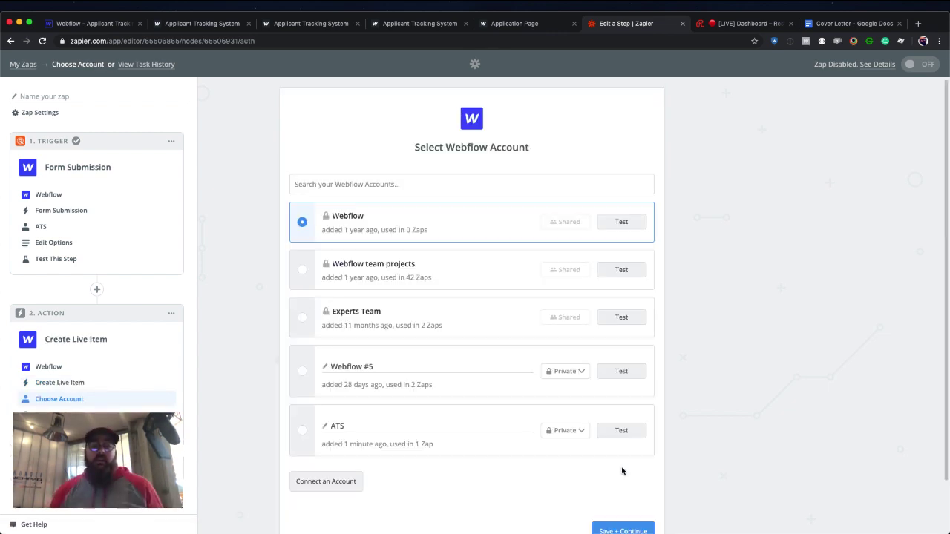
# Use the ATS account and target the Applicant Tracking System site's Applicants collection.
pyautogui.click(303, 430)
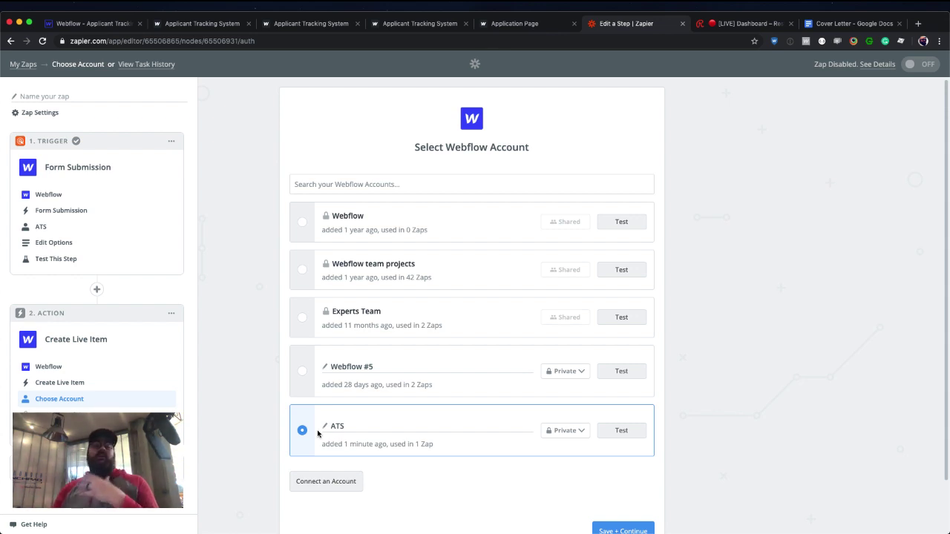
pyautogui.scroll(-2, 420, 420)
pyautogui.click(624, 474)
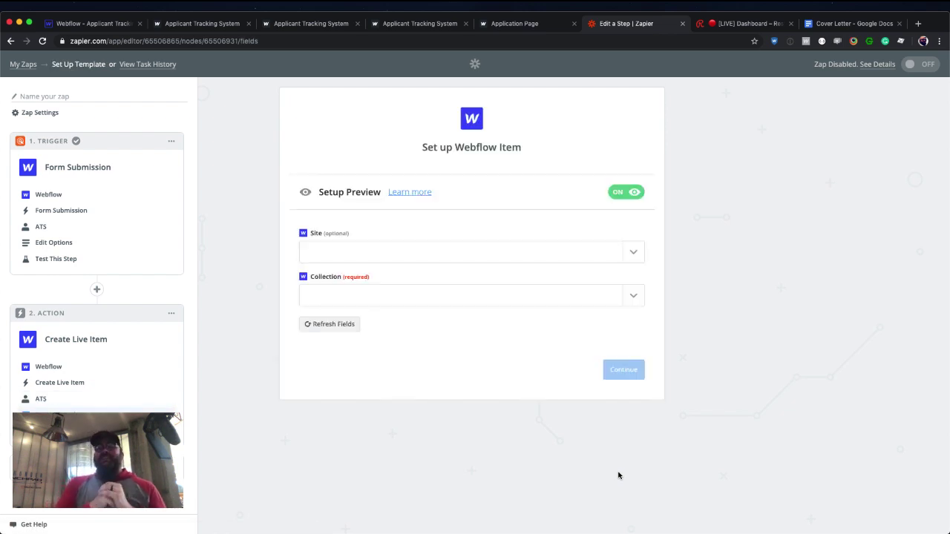
pyautogui.click(631, 254)
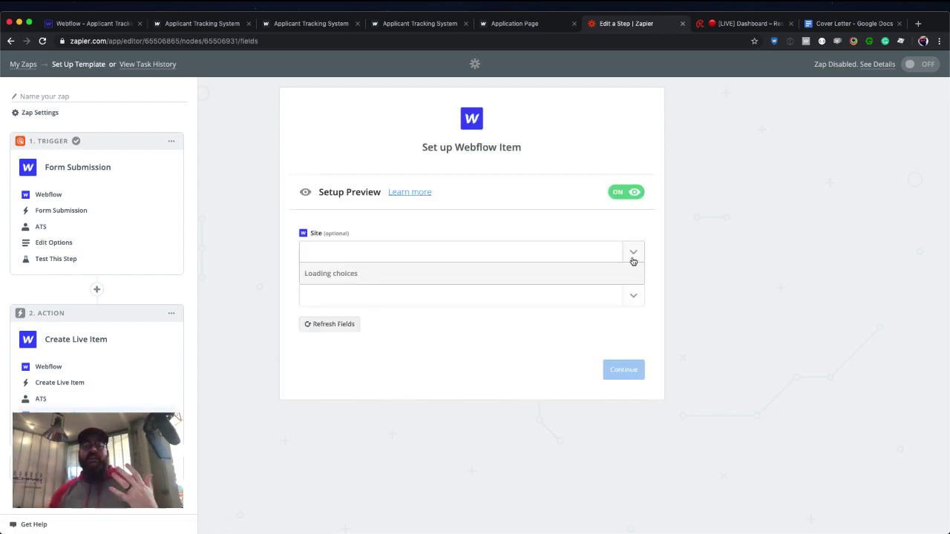
pyautogui.click(485, 293)
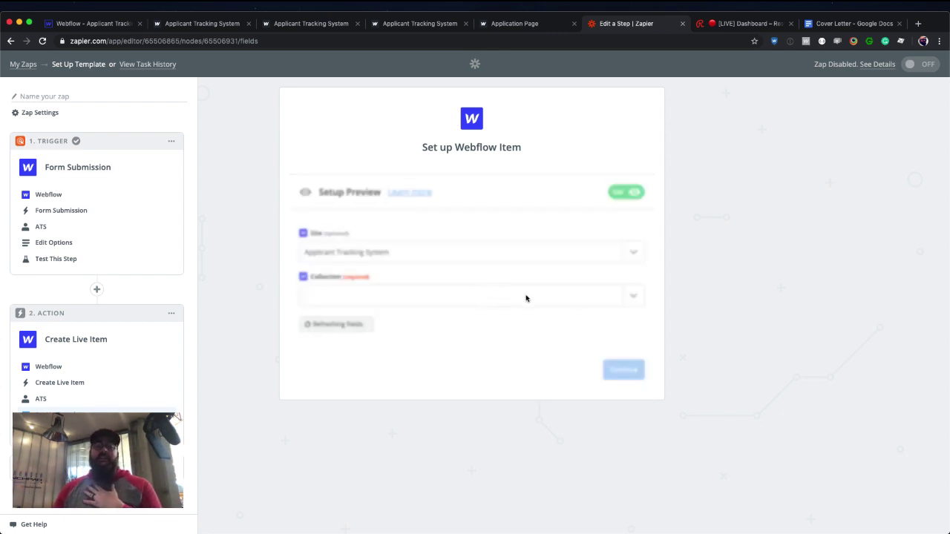
pyautogui.click(628, 301)
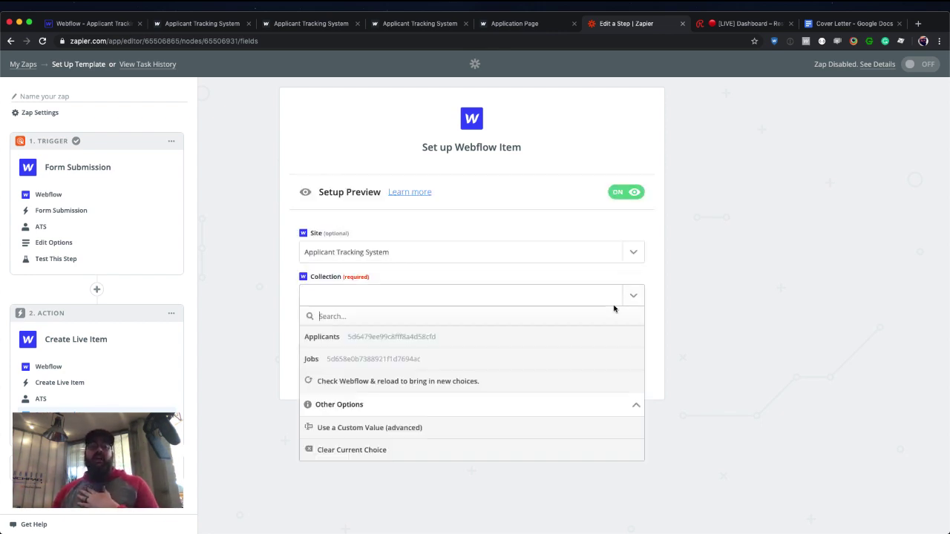
pyautogui.click(462, 338)
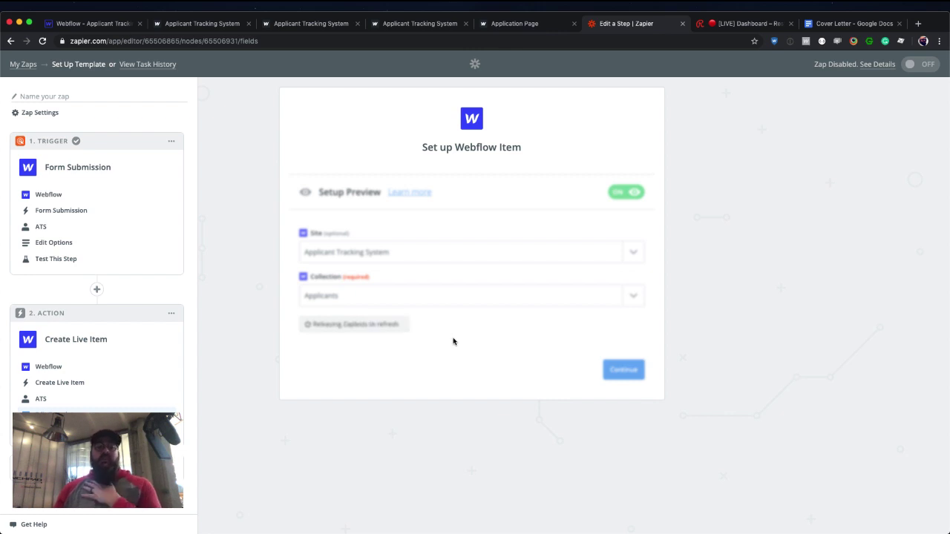
# Map Data First Name from the form submission into the First Name field.
pyautogui.scroll(-5, 453, 341)
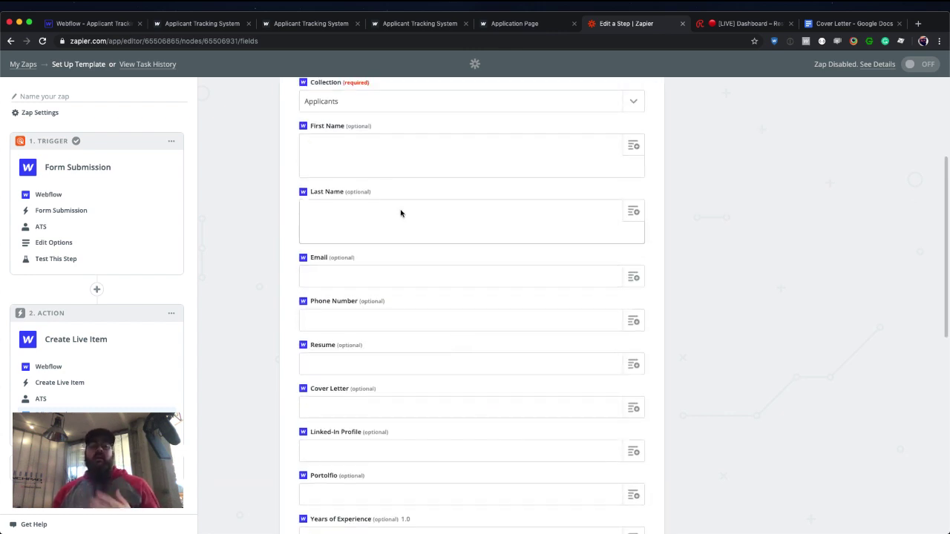
pyautogui.click(404, 166)
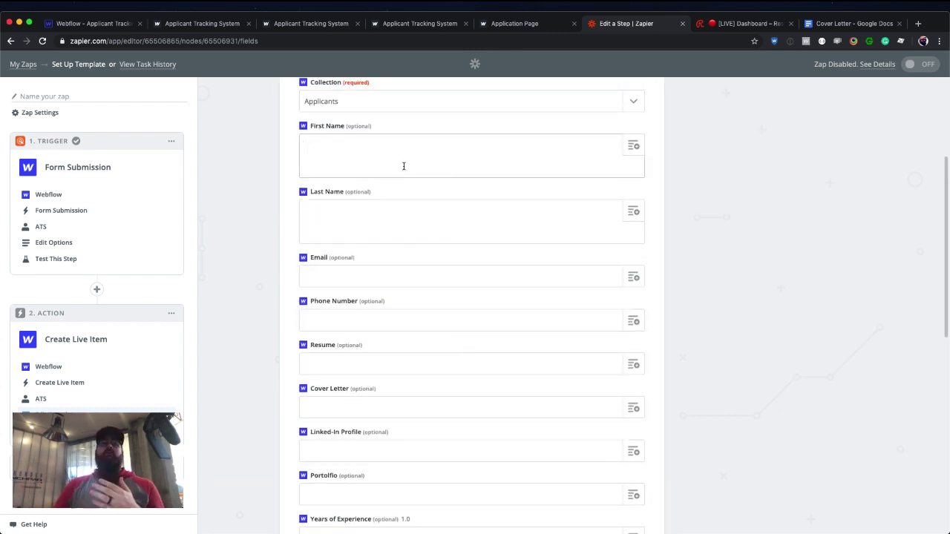
pyautogui.scroll(-2, 392, 161)
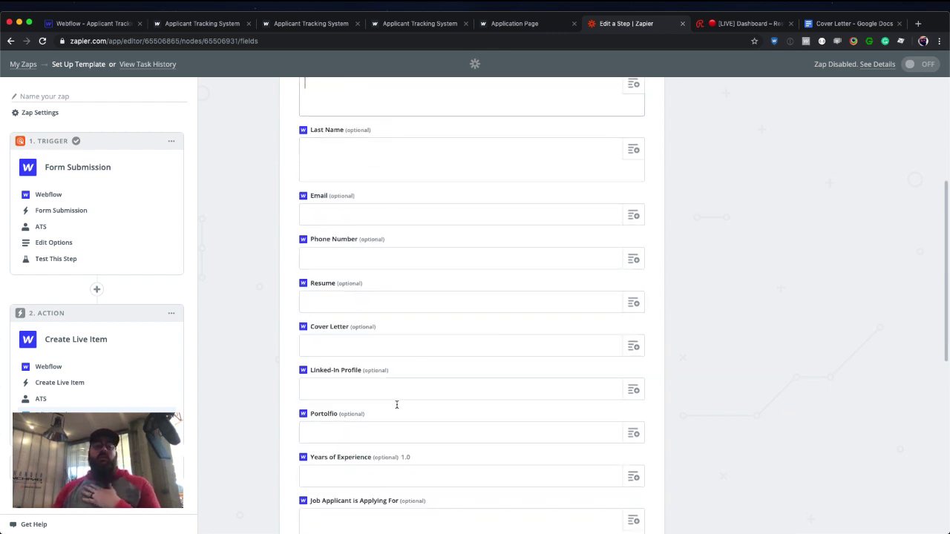
pyautogui.scroll(-3, 394, 396)
pyautogui.scroll(-3, 397, 406)
pyautogui.scroll(10, 396, 405)
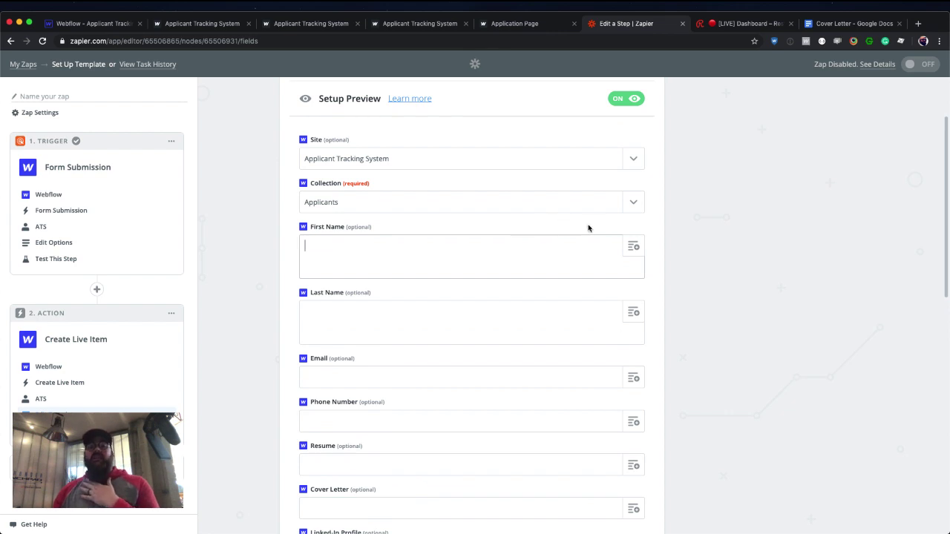
pyautogui.click(628, 250)
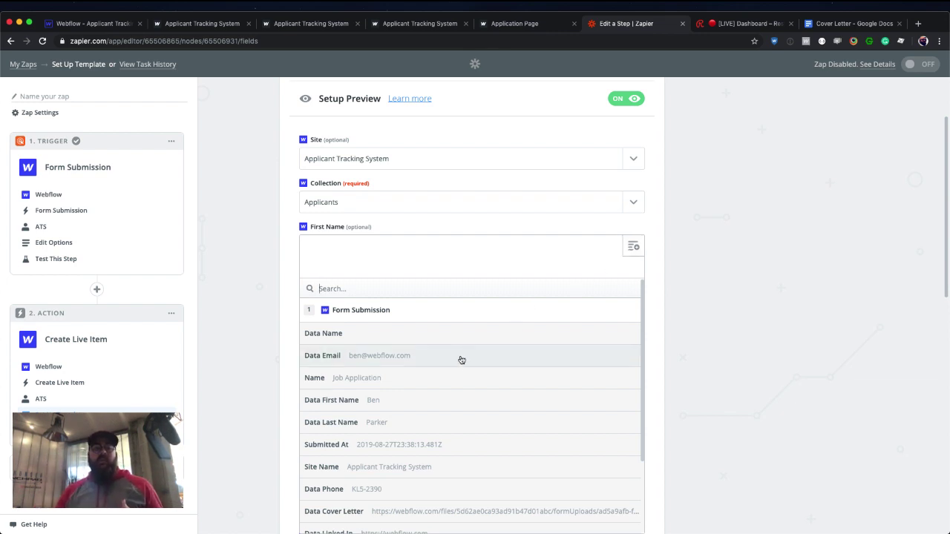
pyautogui.click(401, 405)
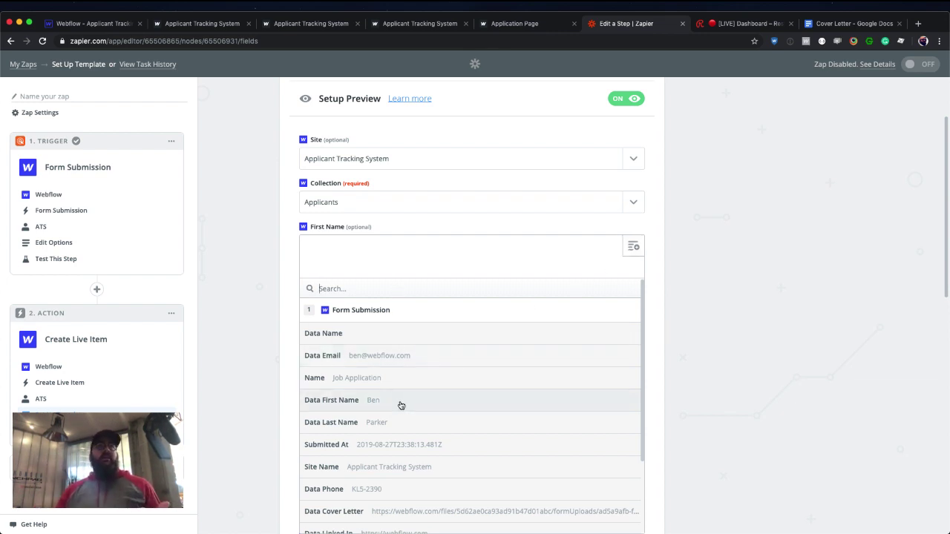
# Map Data Last Name and Data Email into the Last Name and Email fields.
pyautogui.click(478, 340)
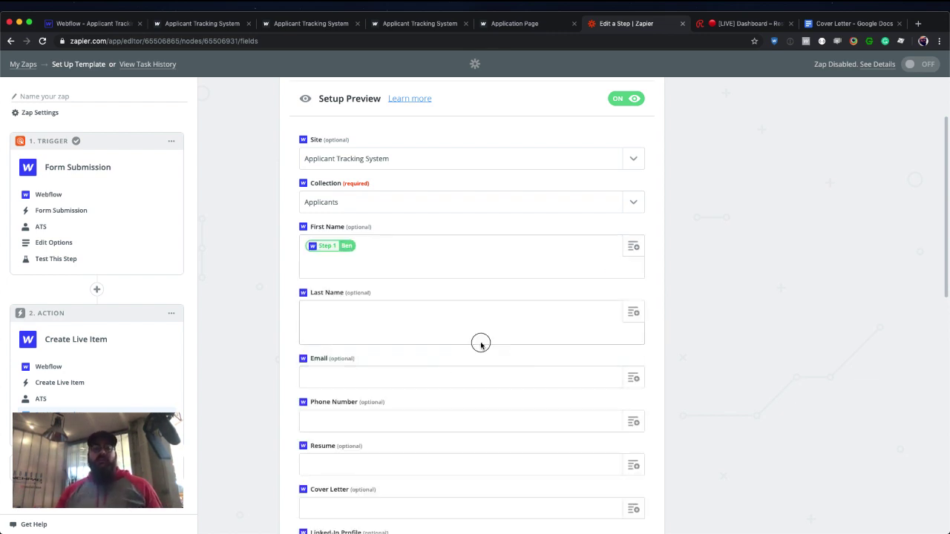
pyautogui.click(623, 312)
pyautogui.click(401, 488)
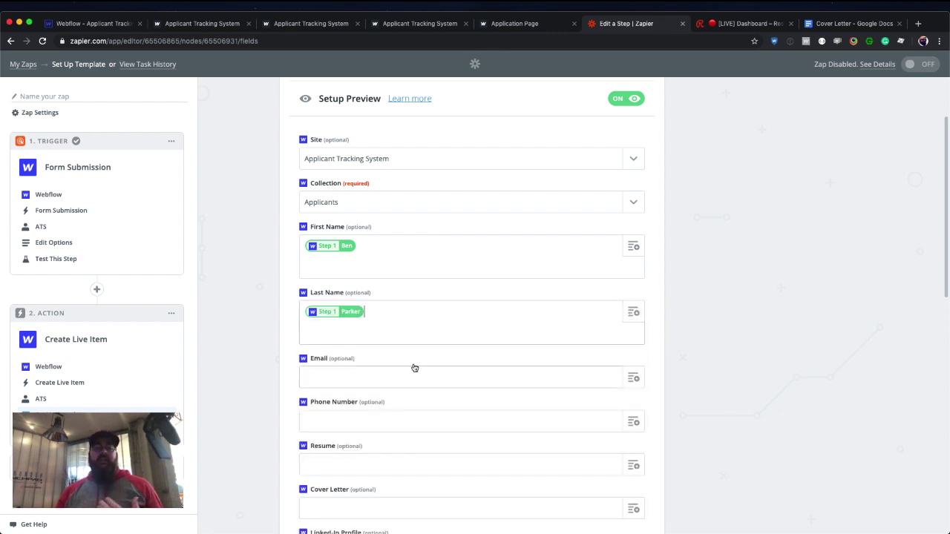
pyautogui.scroll(-2, 414, 366)
pyautogui.click(400, 322)
pyautogui.click(632, 321)
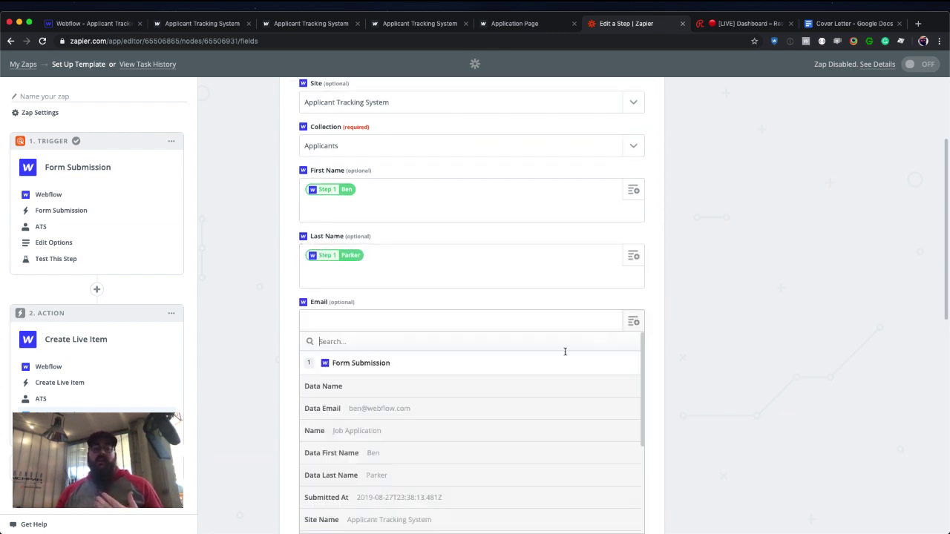
pyautogui.click(475, 406)
pyautogui.scroll(-1, 479, 387)
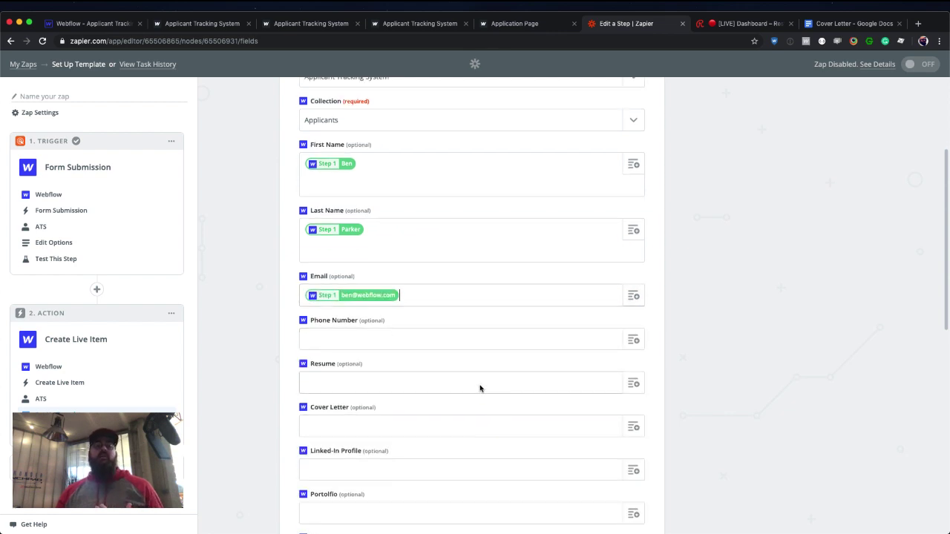
pyautogui.click(402, 327)
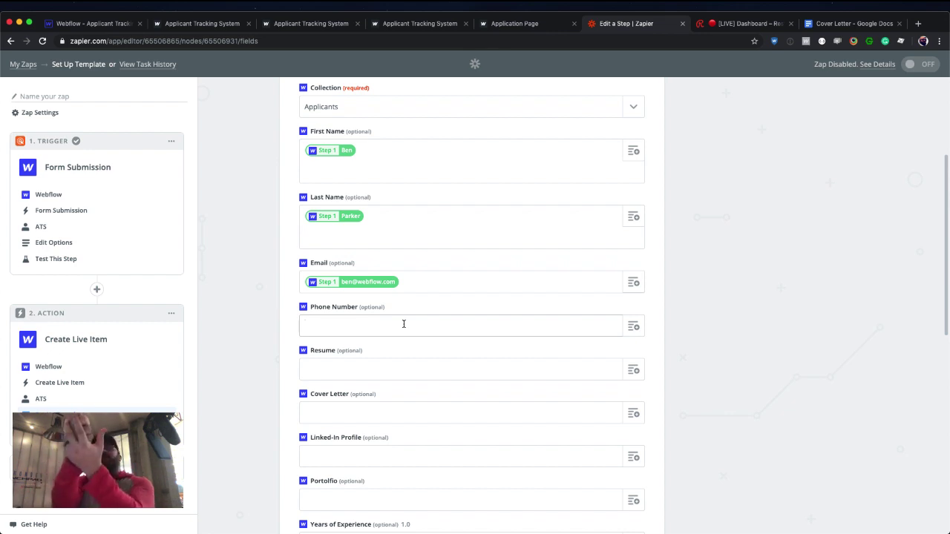
pyautogui.click(404, 323)
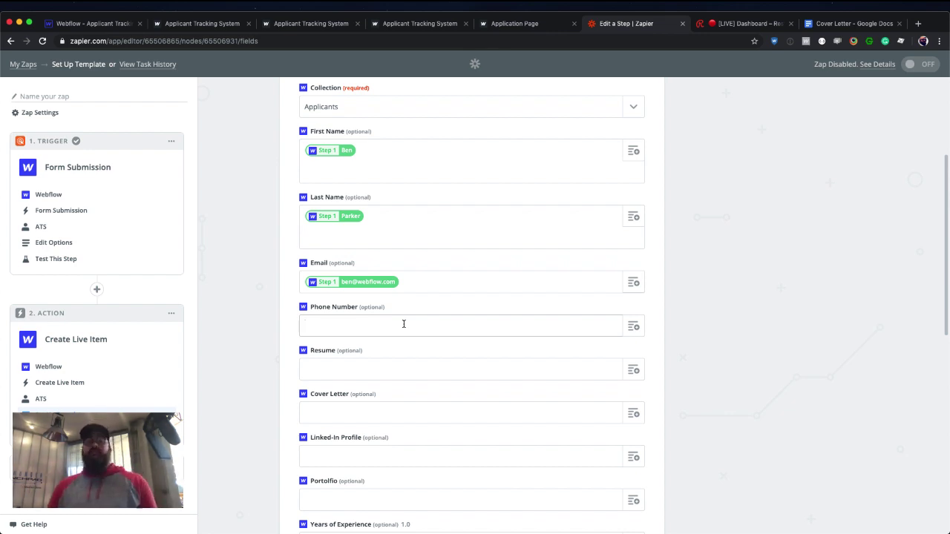
# Map the submitted phone, resume link and cover letter link into Phone Number, Resume and Cover Letter.
pyautogui.click(632, 326)
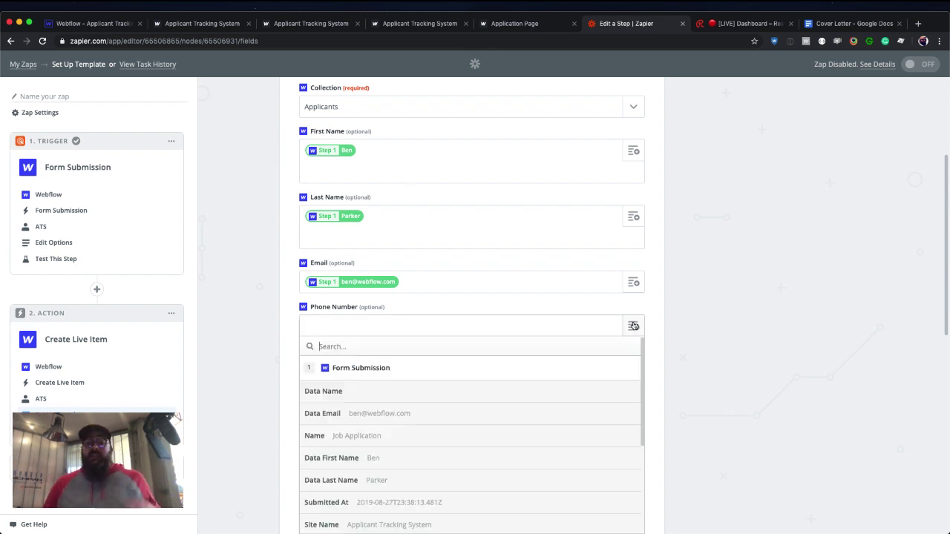
pyautogui.scroll(-3, 483, 386)
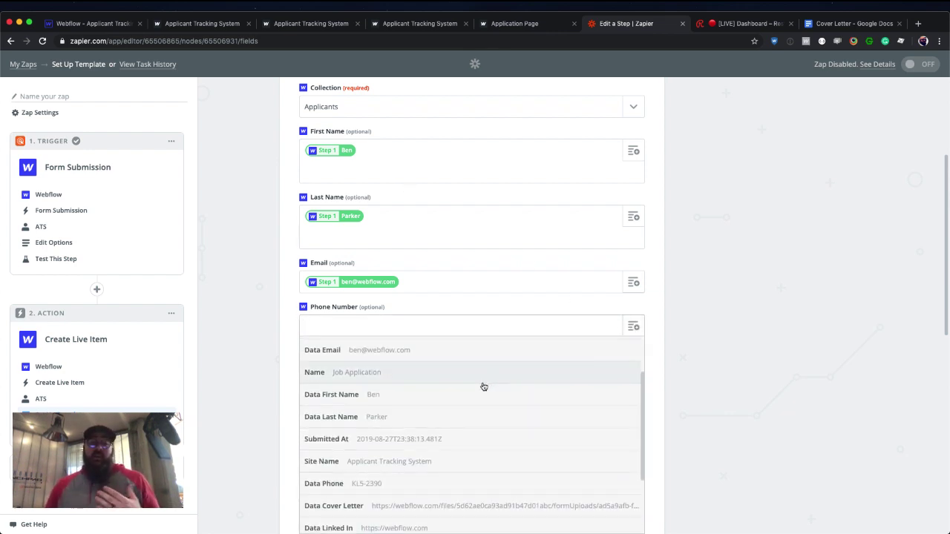
pyautogui.click(403, 487)
pyautogui.scroll(-4, 410, 434)
pyautogui.click(339, 213)
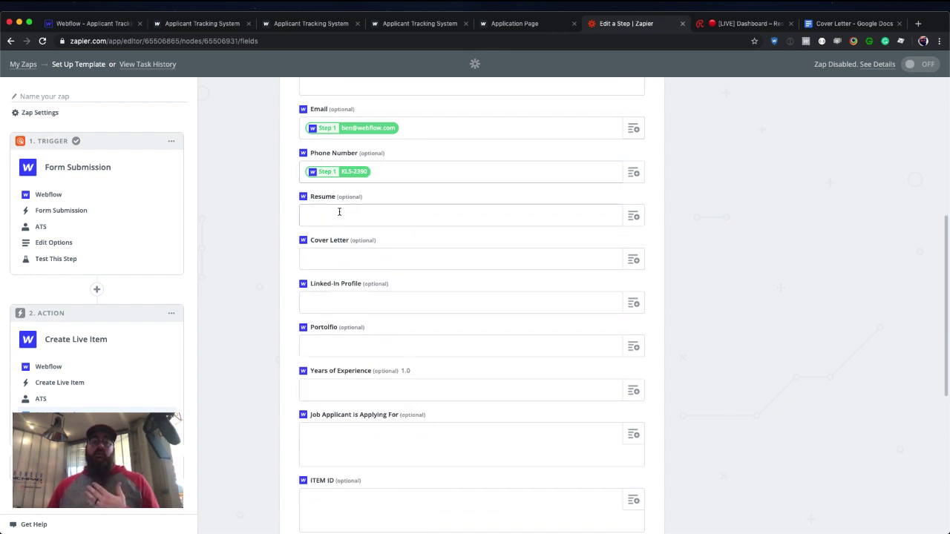
pyautogui.click(633, 216)
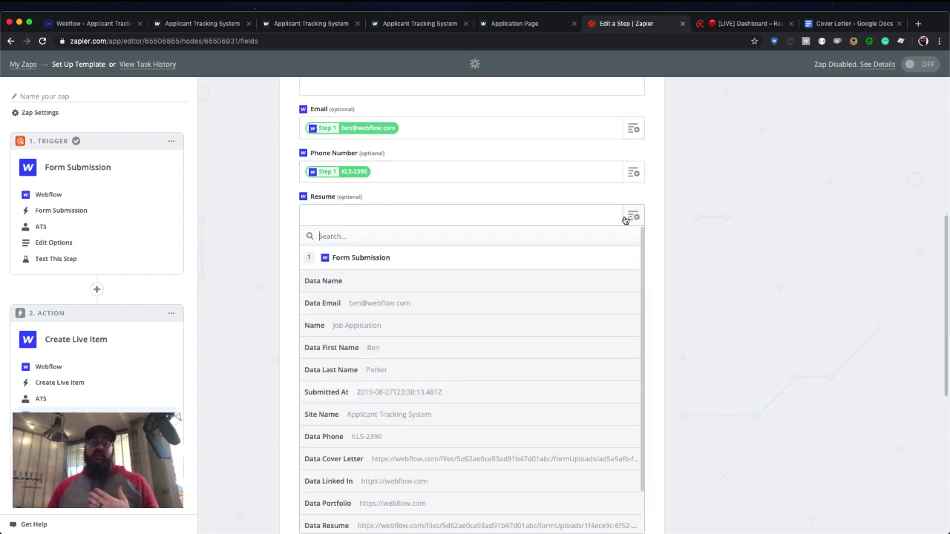
pyautogui.scroll(-2, 563, 339)
pyautogui.scroll(-1, 549, 363)
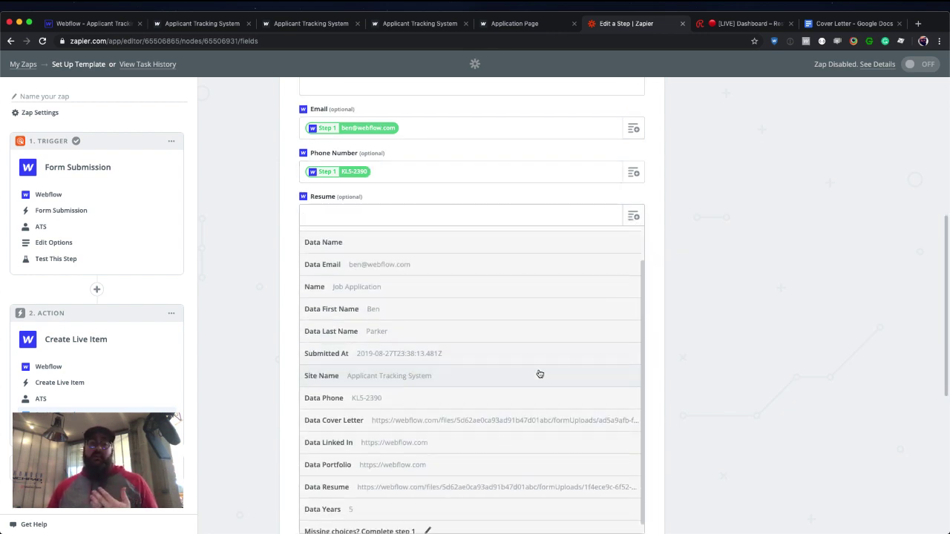
pyautogui.click(486, 479)
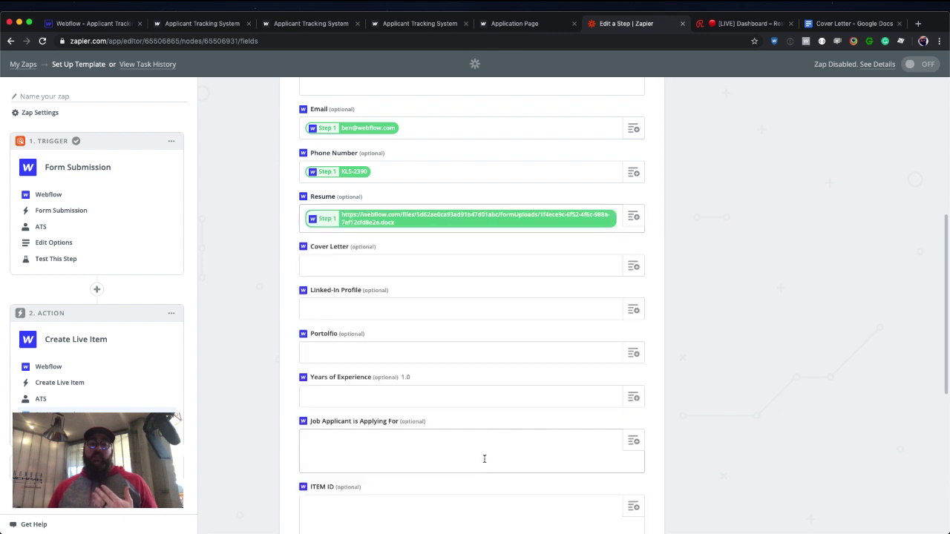
pyautogui.click(632, 266)
pyautogui.scroll(-2, 547, 351)
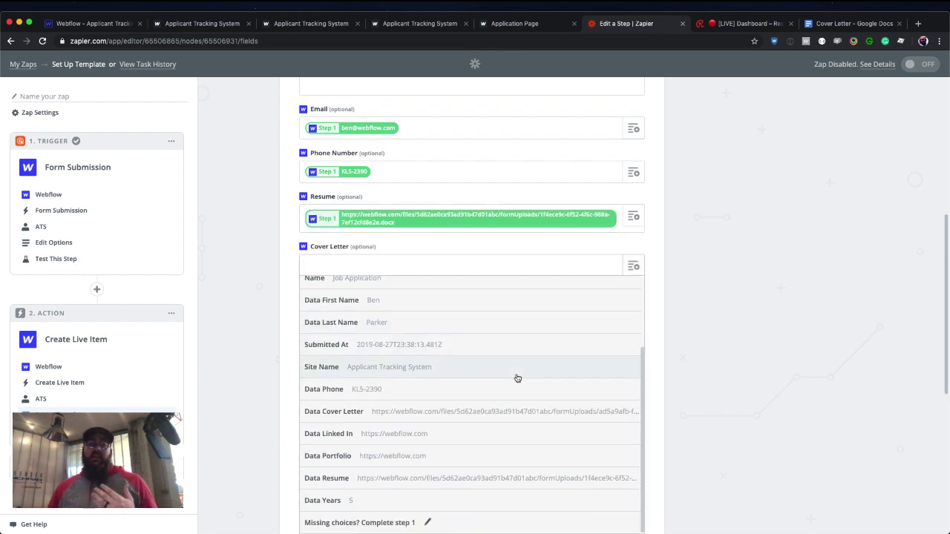
pyautogui.click(494, 411)
# Map Data Linked In, Data Portfolio and Data Years into Linked-In Profile, Portfolio and Years of Experience.
pyautogui.click(468, 313)
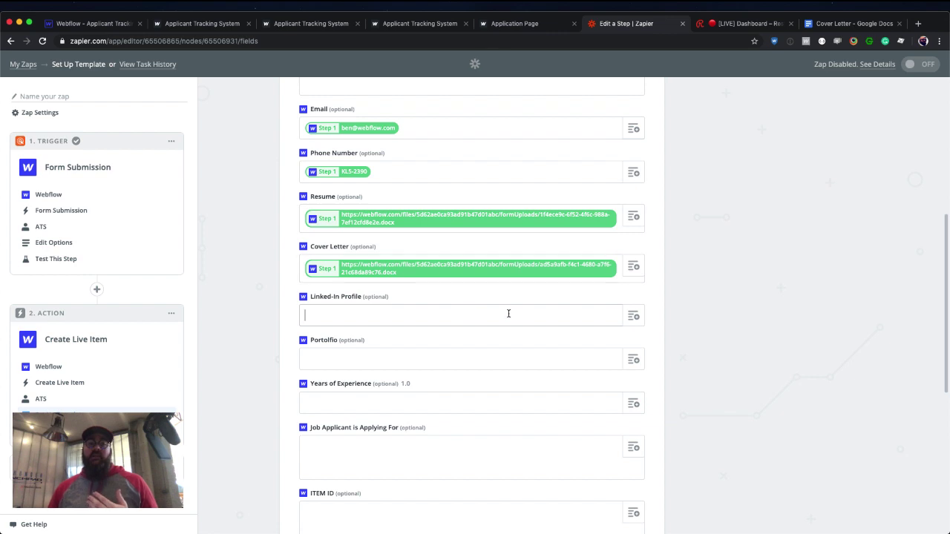
pyautogui.click(632, 316)
pyautogui.scroll(-3, 652, 319)
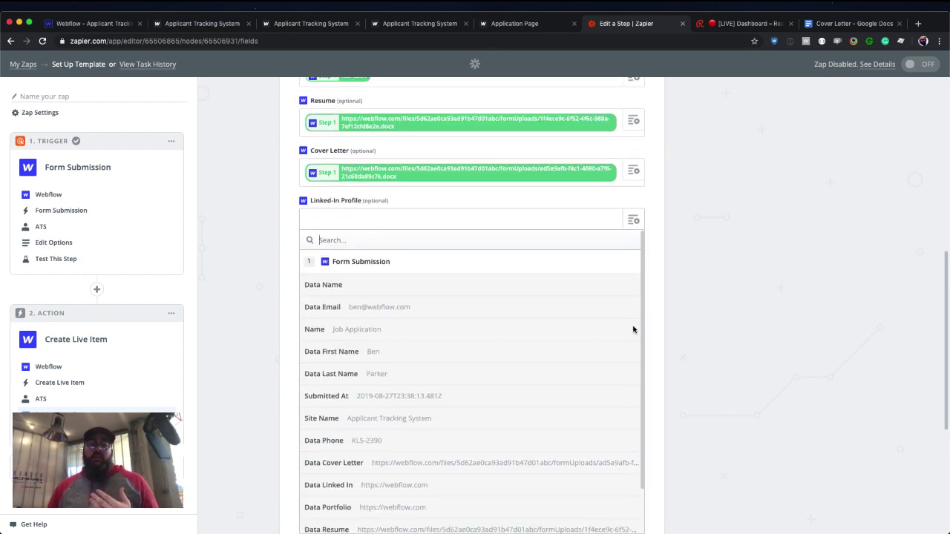
pyautogui.scroll(-3, 510, 394)
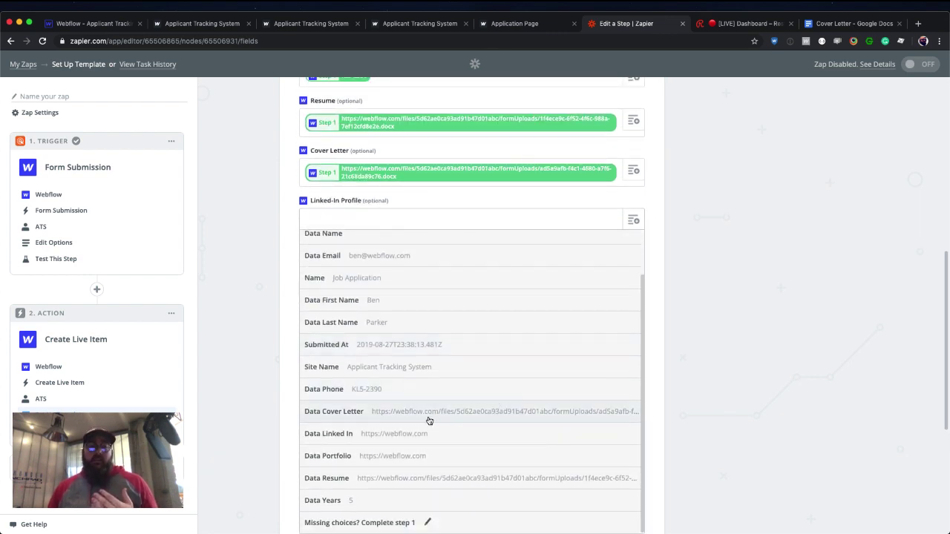
pyautogui.click(409, 436)
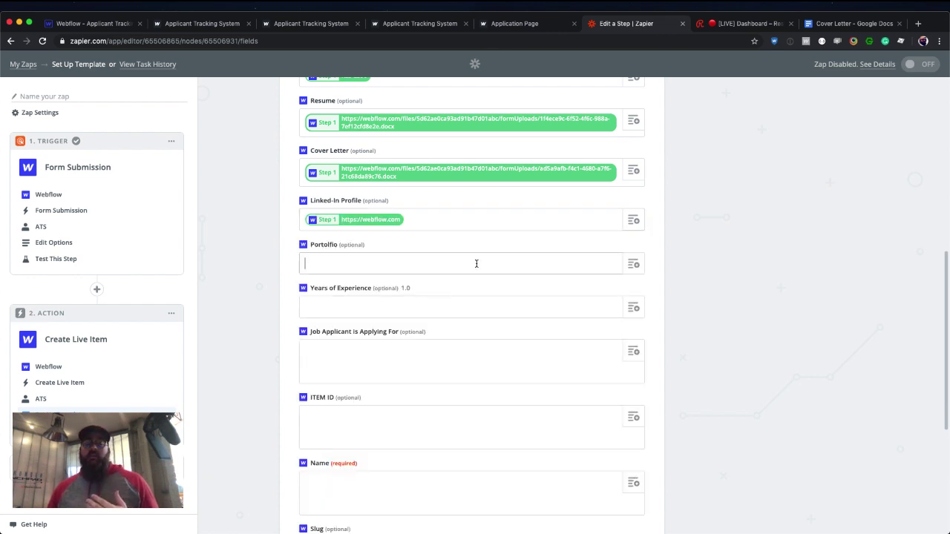
pyautogui.click(634, 264)
pyautogui.scroll(-5, 470, 354)
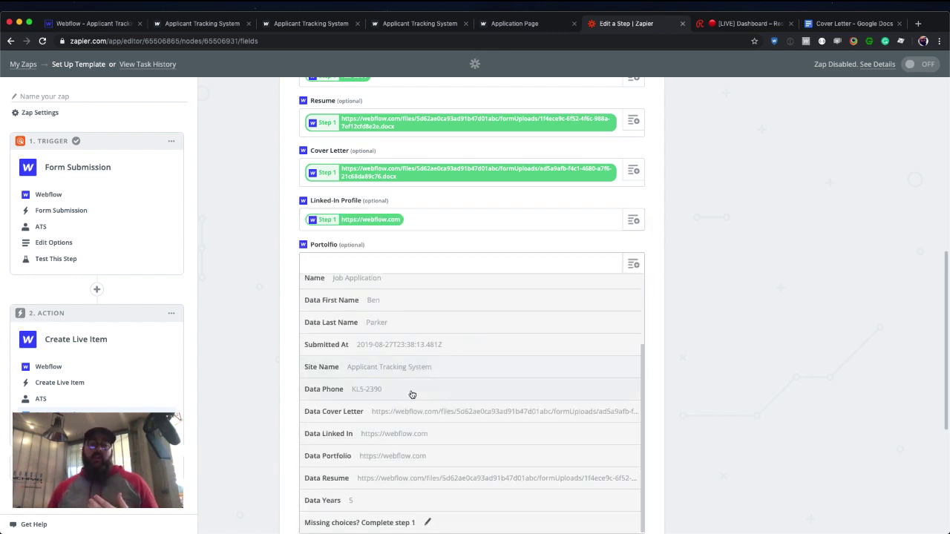
pyautogui.click(411, 454)
pyautogui.scroll(-2, 439, 298)
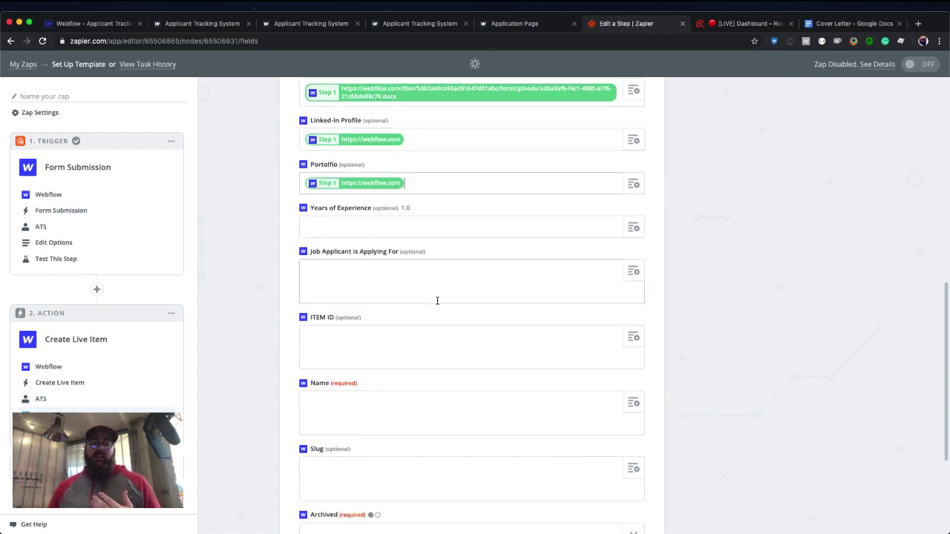
pyautogui.click(440, 226)
pyautogui.click(633, 227)
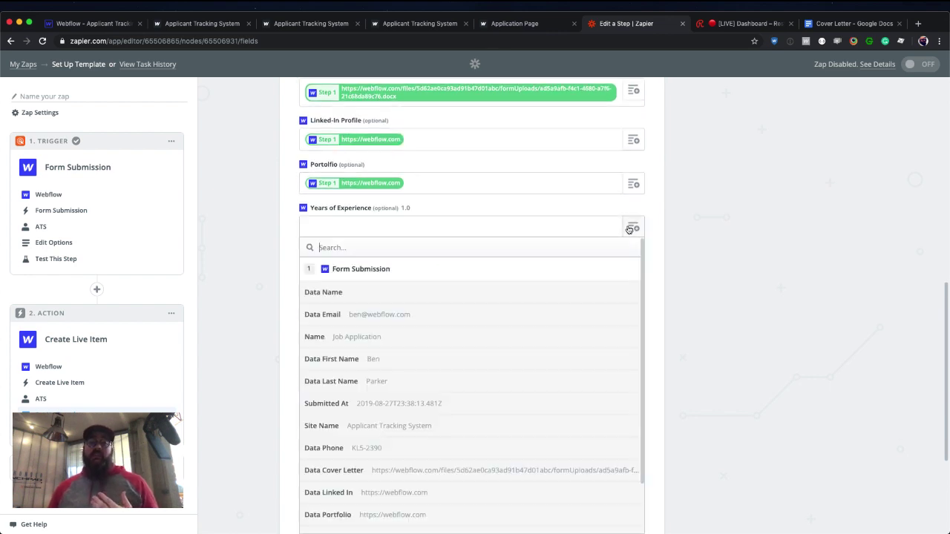
pyautogui.scroll(-2, 475, 341)
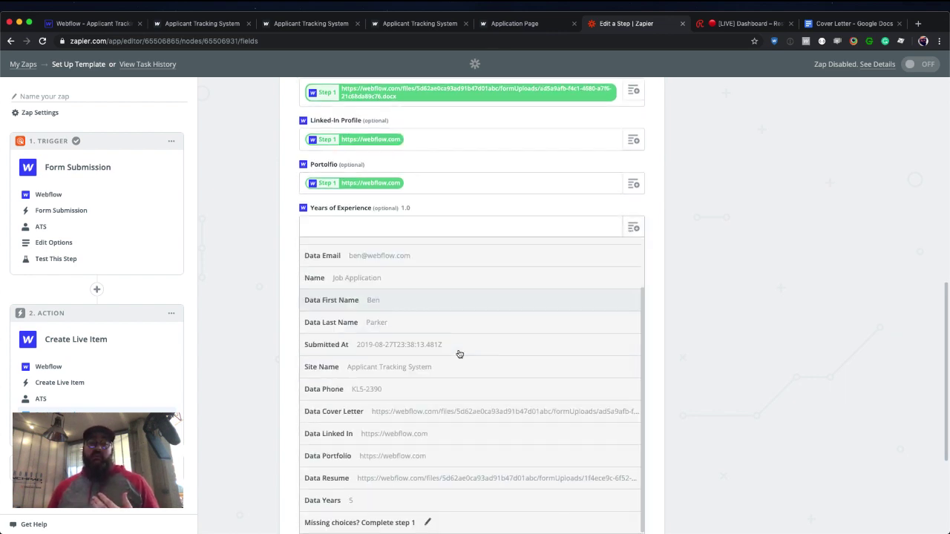
pyautogui.click(382, 500)
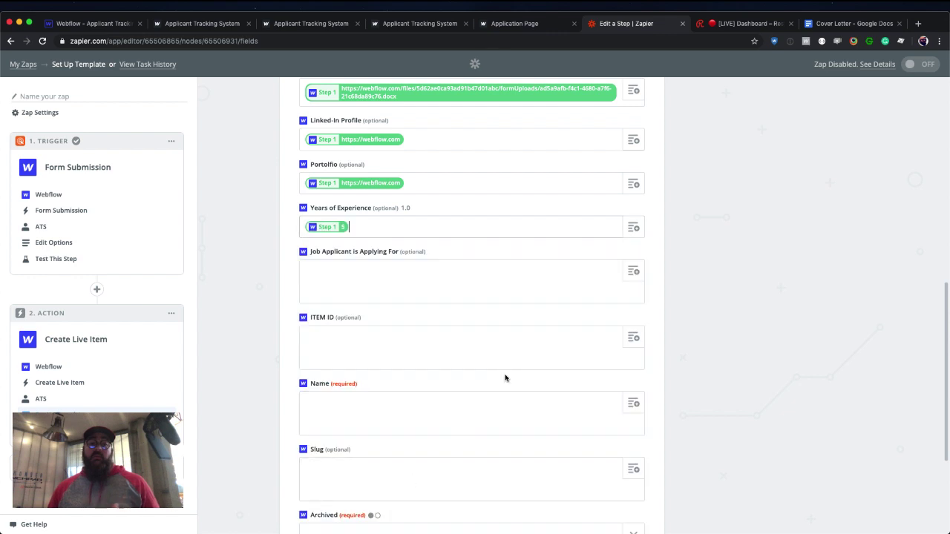
pyautogui.click(470, 279)
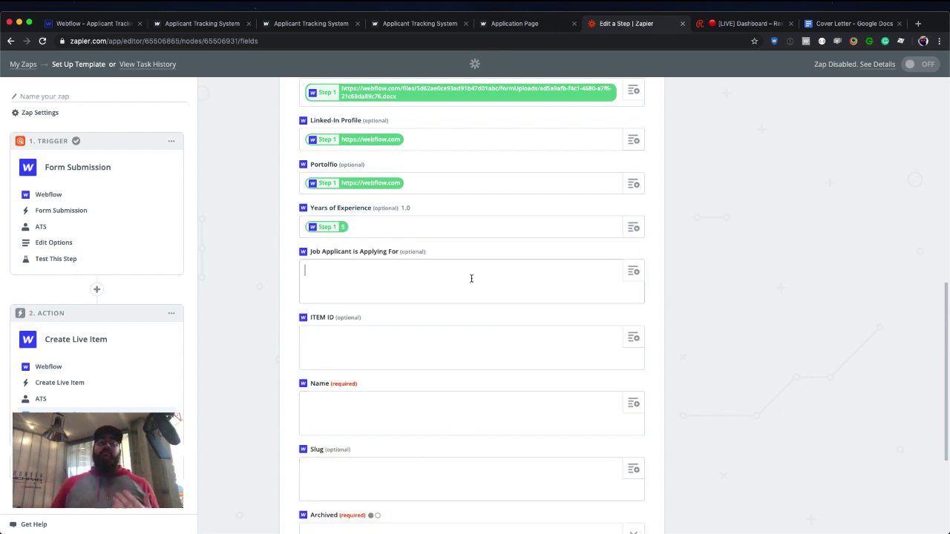
# Look over the live ATS dashboard of recent applicants, then go back to the Zap's action setup.
pyautogui.click(192, 25)
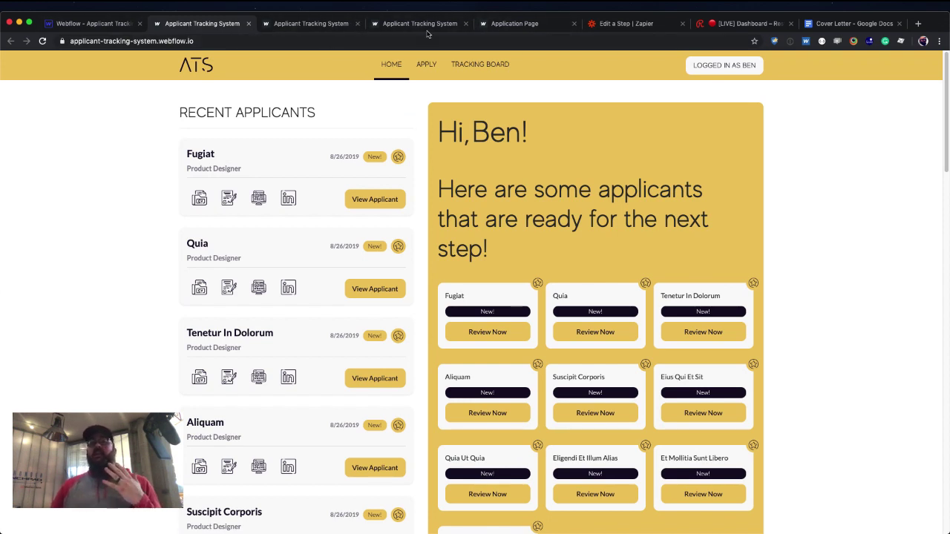
pyautogui.click(607, 26)
# Fill the Name field with Data First Name followed by Data Last Name.
pyautogui.scroll(-2, 468, 267)
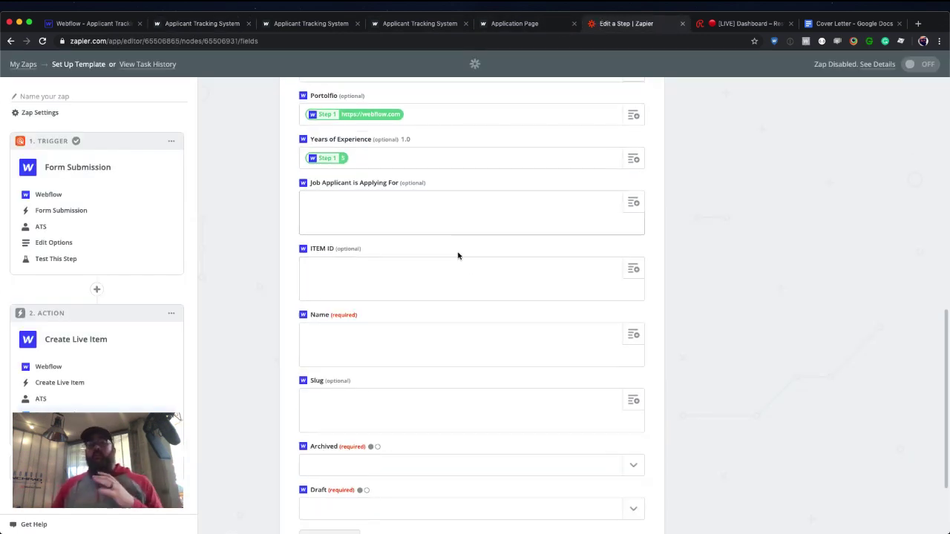
pyautogui.scroll(-1, 456, 254)
pyautogui.click(405, 238)
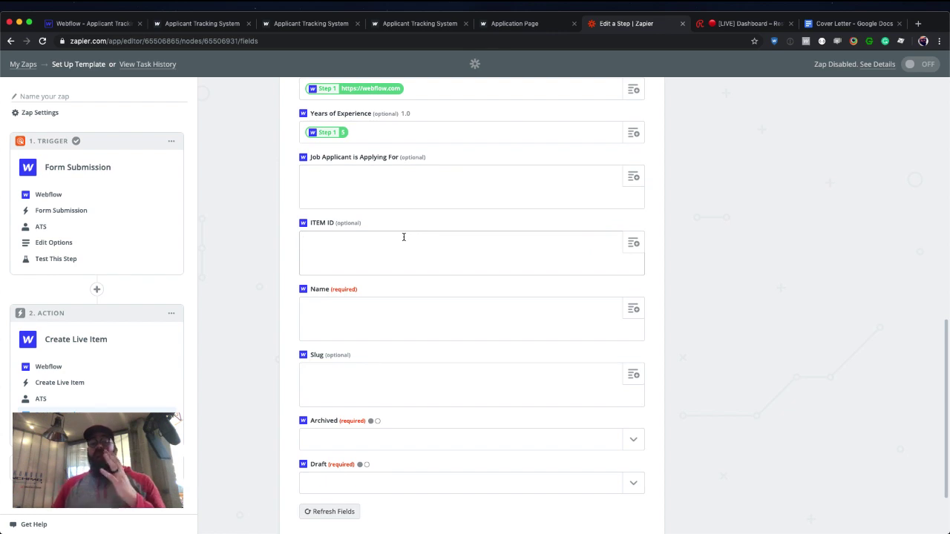
pyautogui.scroll(-1, 403, 235)
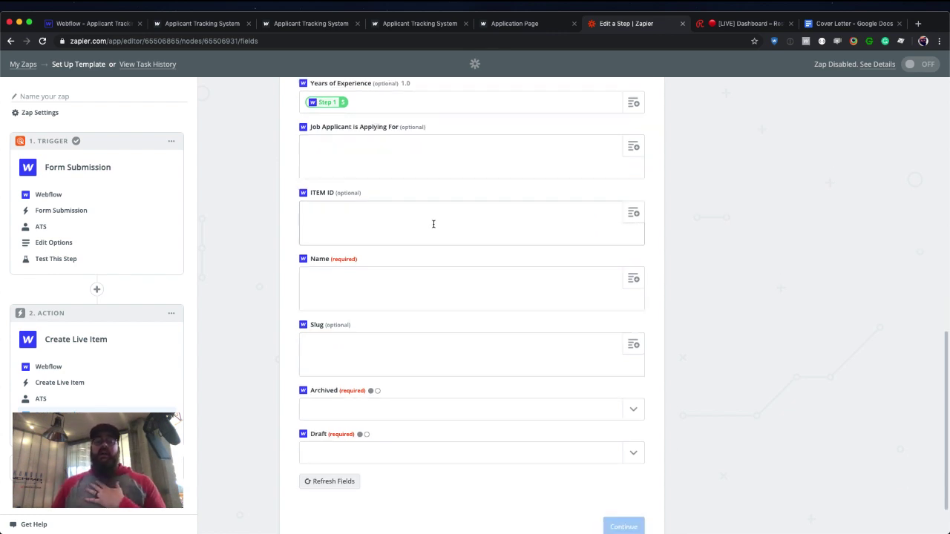
pyautogui.scroll(-2, 433, 222)
pyautogui.click(406, 234)
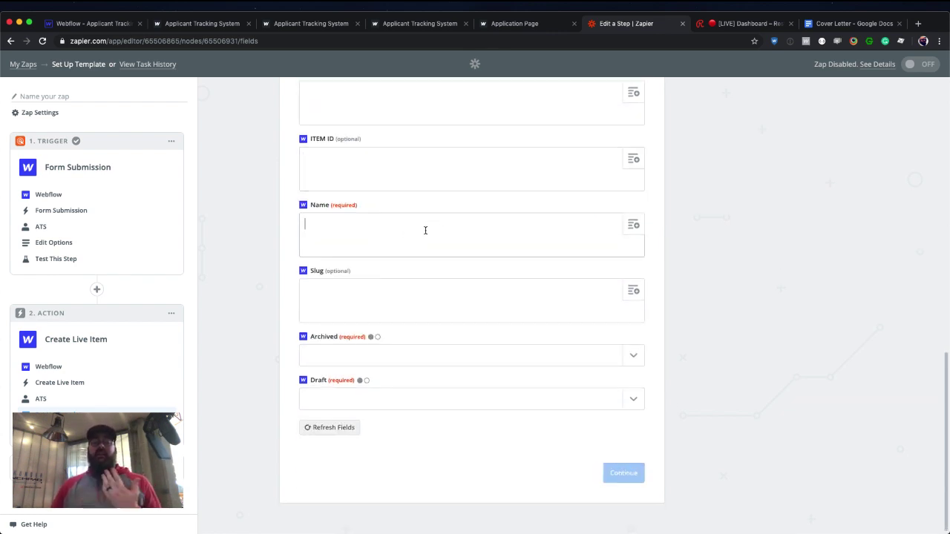
pyautogui.click(633, 224)
pyautogui.click(441, 378)
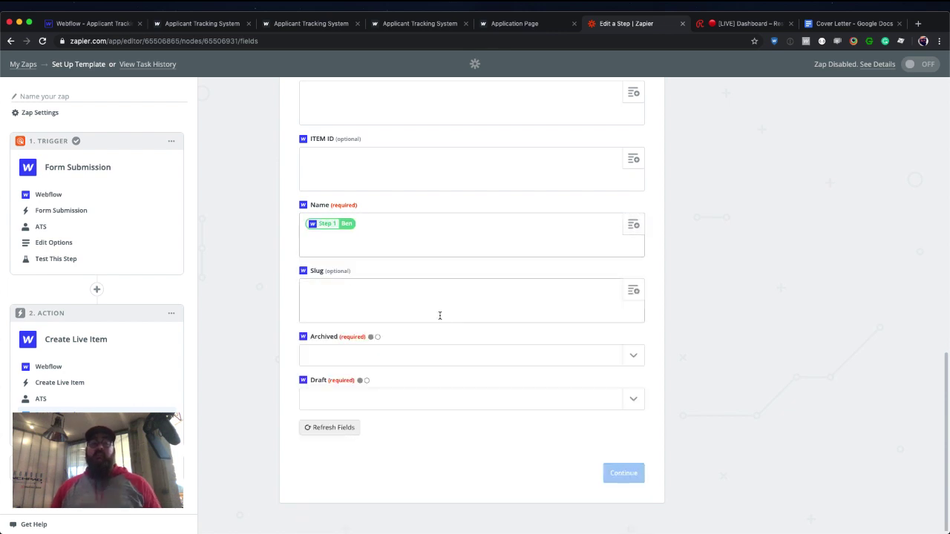
pyautogui.click(633, 224)
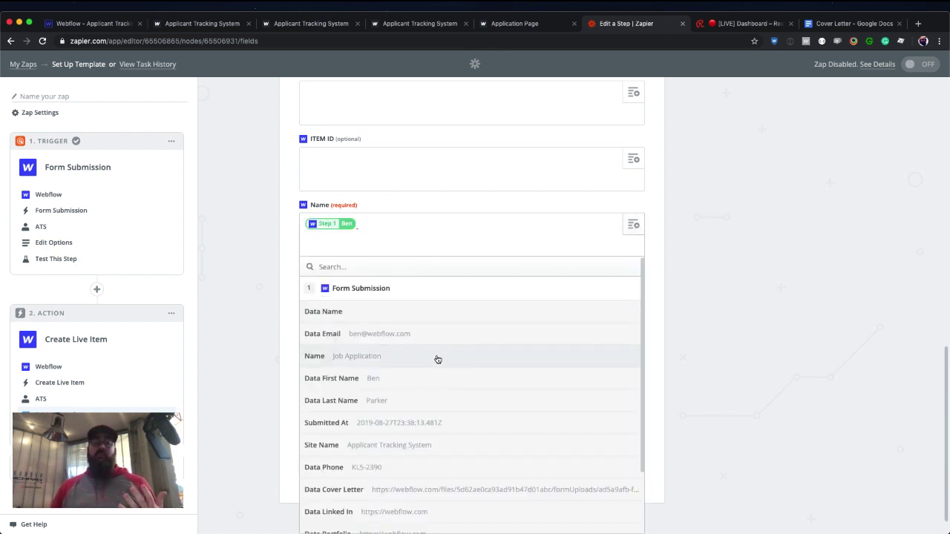
pyautogui.click(424, 397)
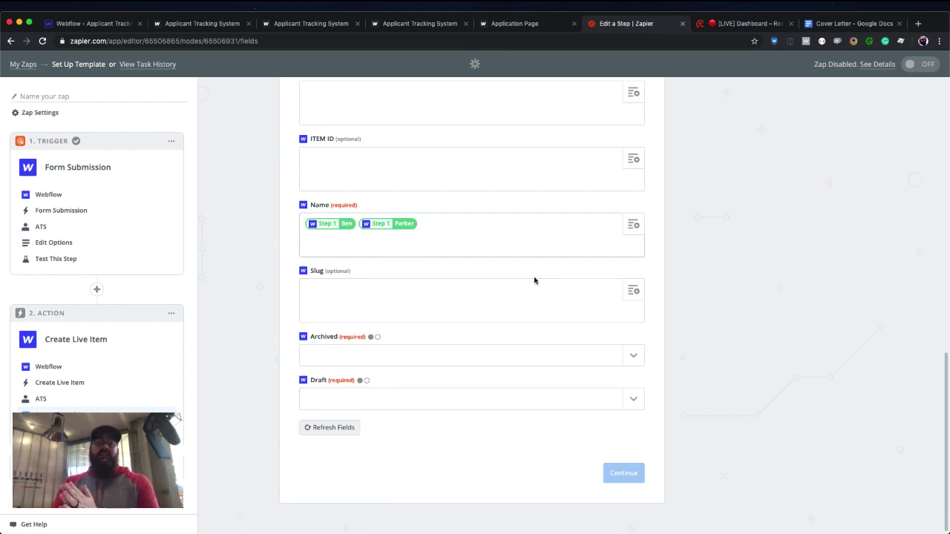
# Set both Archived and Draft to no.
pyautogui.click(631, 355)
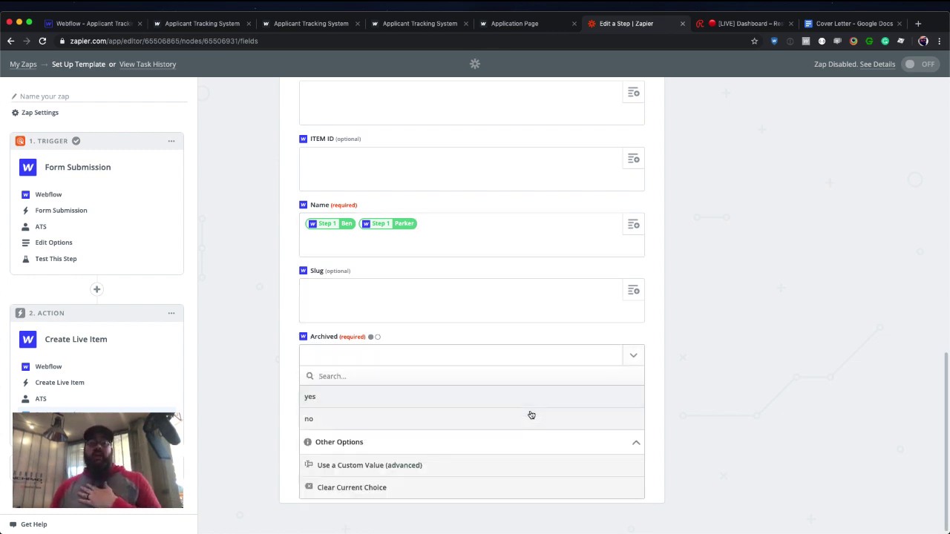
pyautogui.click(520, 421)
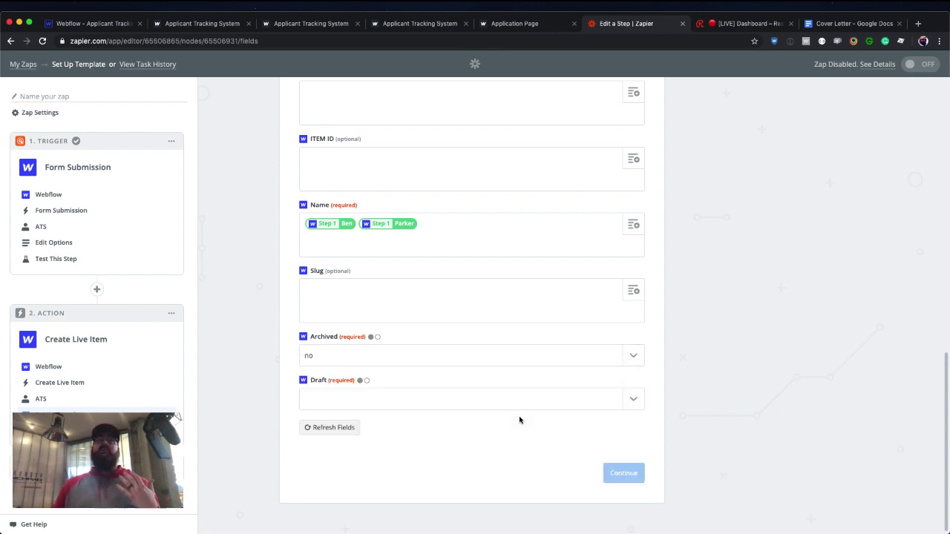
pyautogui.click(634, 401)
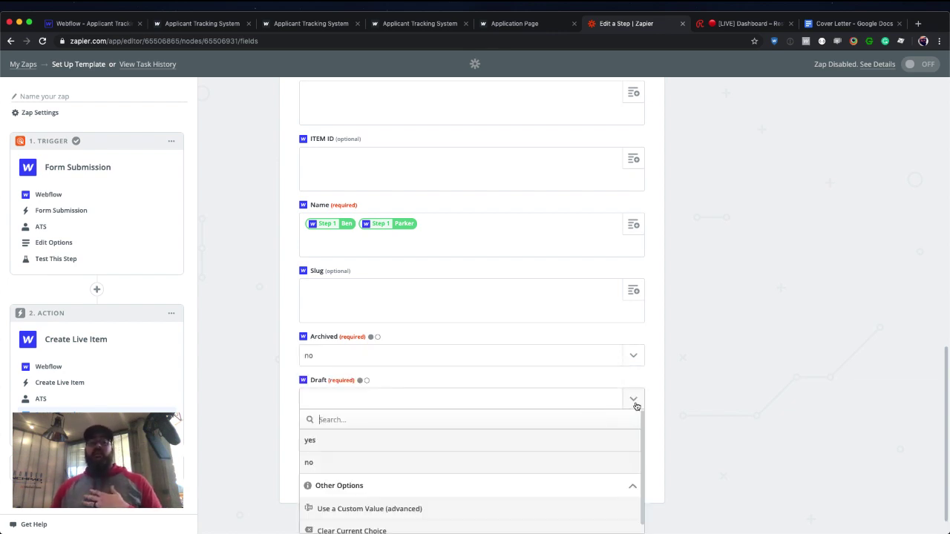
pyautogui.click(484, 462)
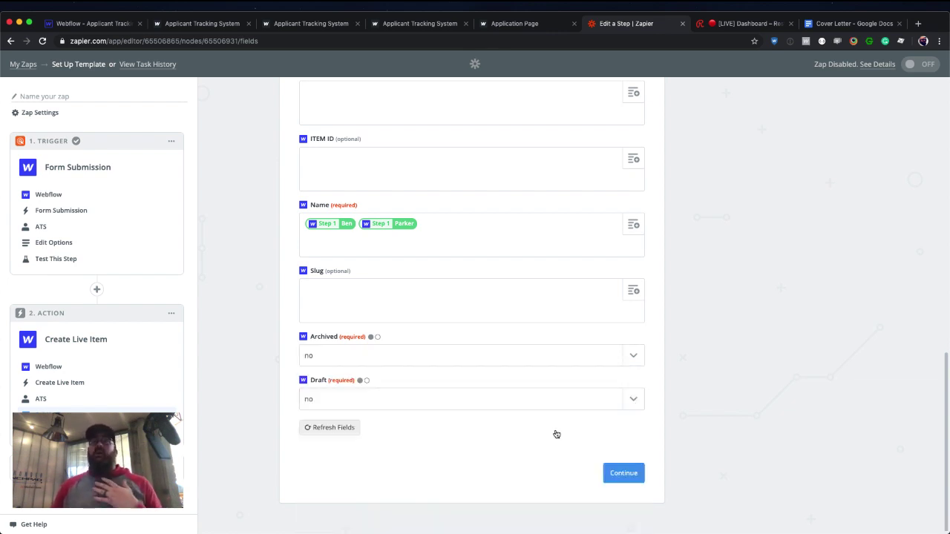
# Send a test item to Webflow, which fails because the collection changed since the last publish.
pyautogui.click(615, 479)
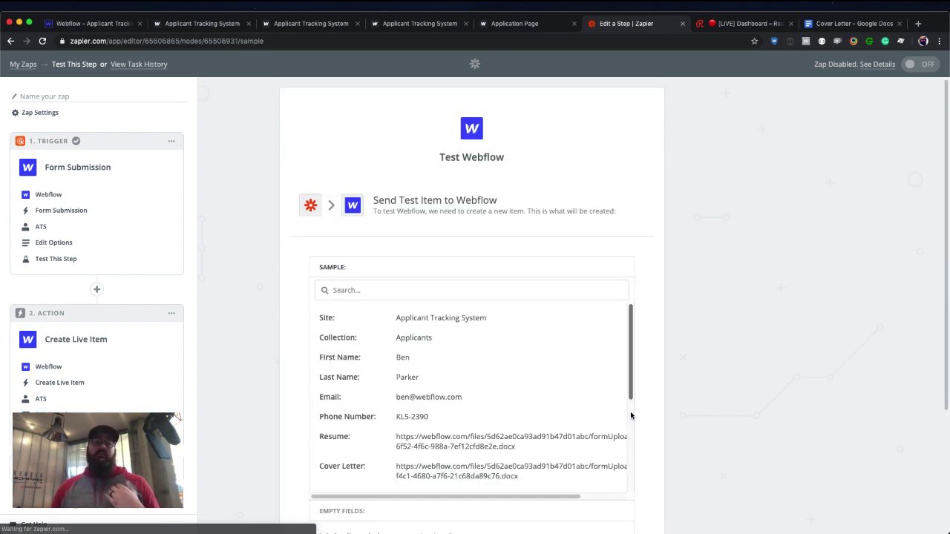
pyautogui.scroll(-3, 664, 419)
pyautogui.scroll(-5, 606, 284)
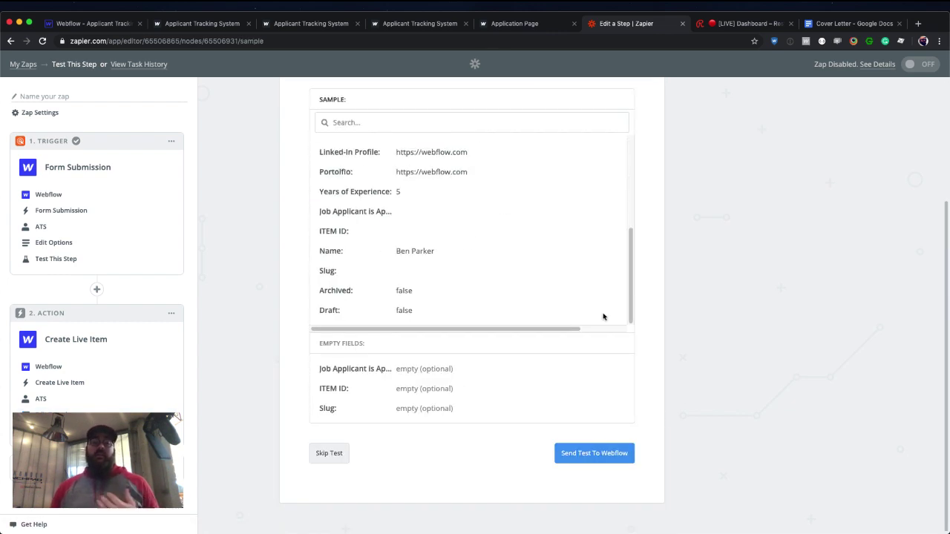
pyautogui.click(598, 451)
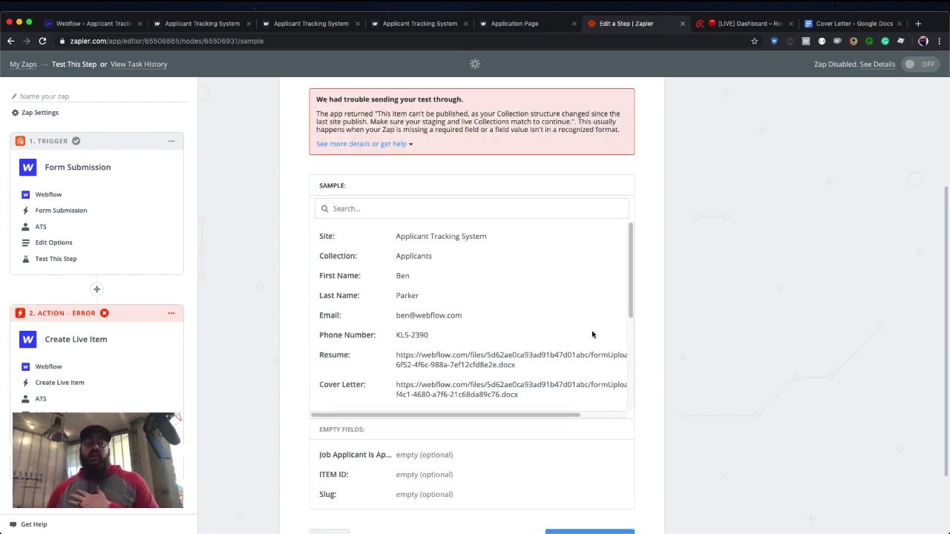
pyautogui.scroll(1, 592, 335)
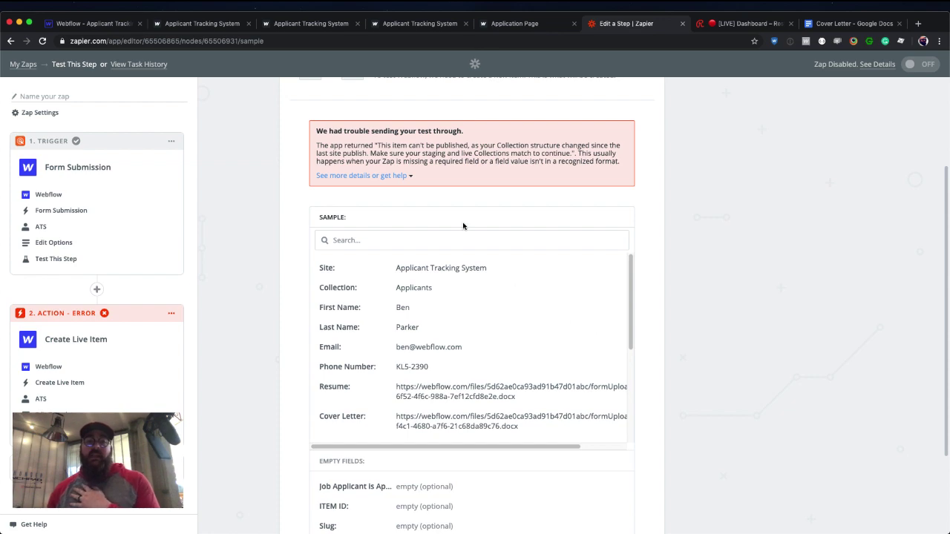
pyautogui.click(106, 23)
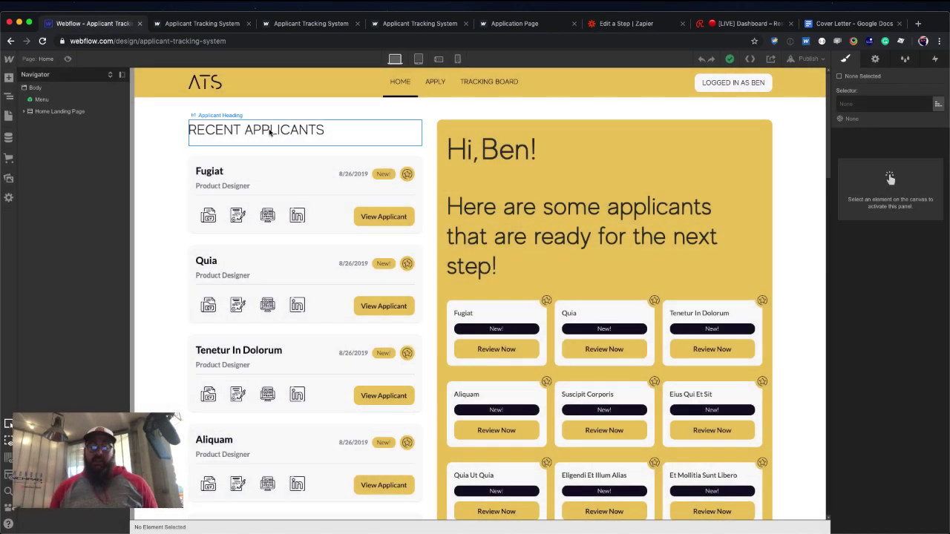
# Publish the site to the selected domain, review the Applicants collection settings, then go back to Zapier.
pyautogui.hotkey('shift', 'p')
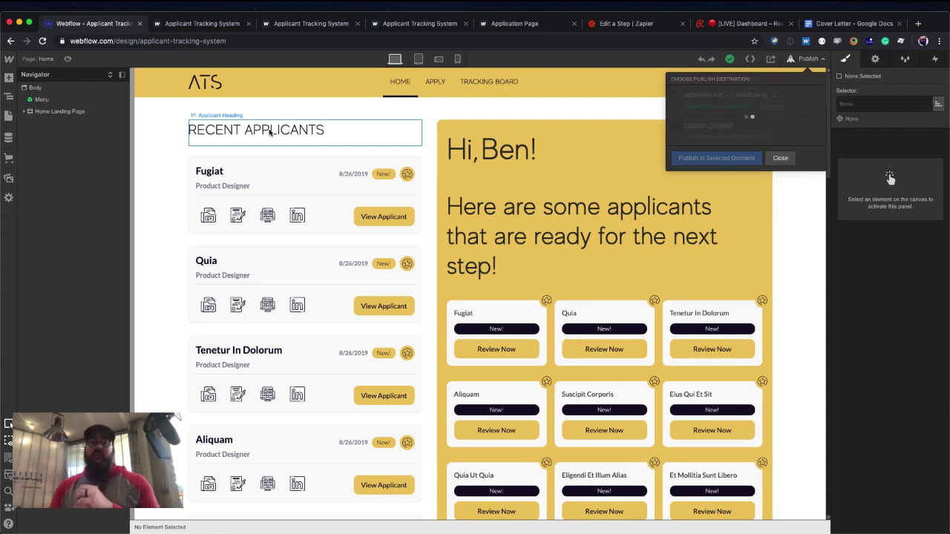
pyautogui.click(8, 137)
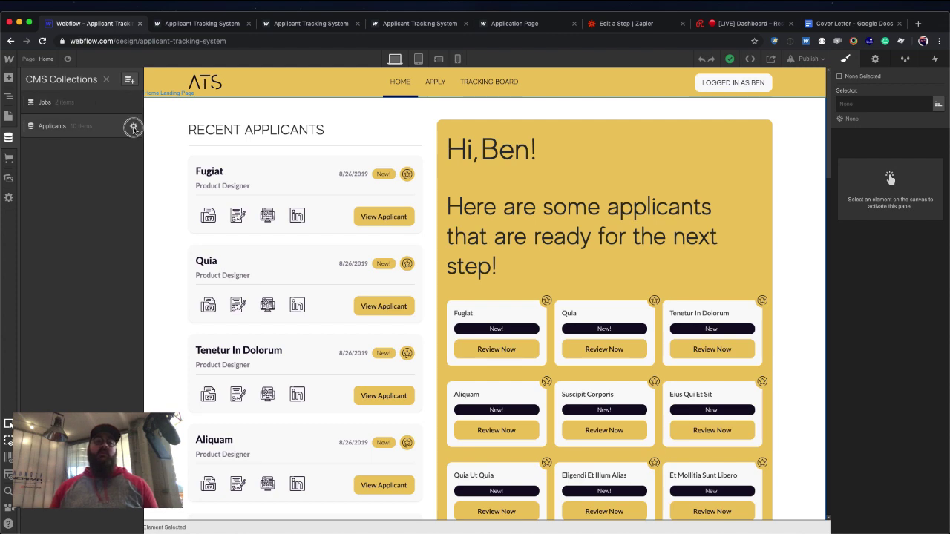
pyautogui.click(133, 128)
pyautogui.click(521, 77)
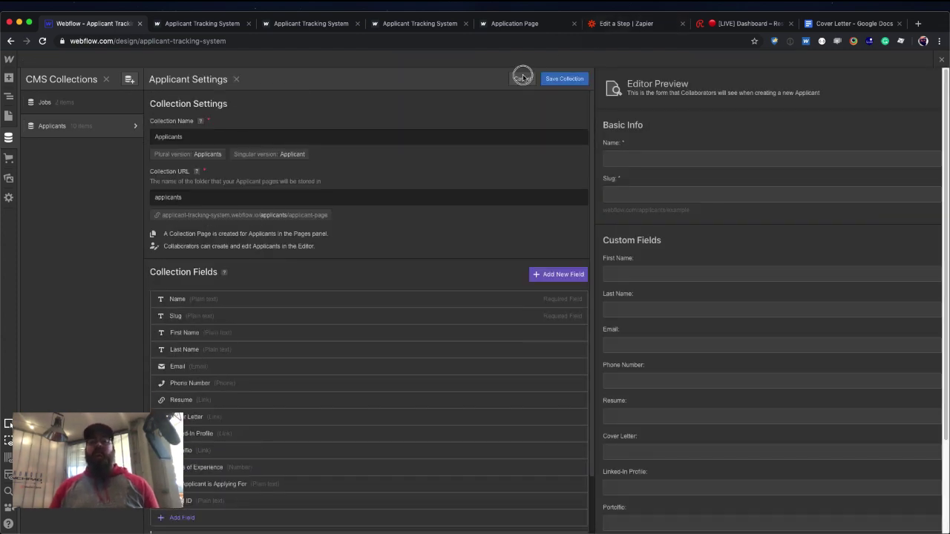
pyautogui.click(604, 27)
pyautogui.scroll(-5, 583, 267)
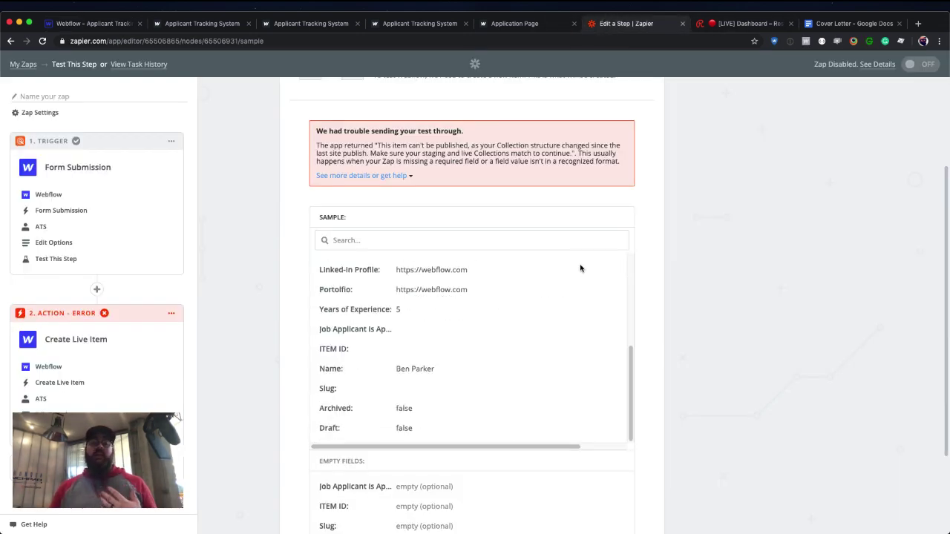
# Re-send the Zapier test item to Webflow, then reload the Webflow Designer to pick it up.
pyautogui.scroll(-3, 670, 260)
pyautogui.click(584, 446)
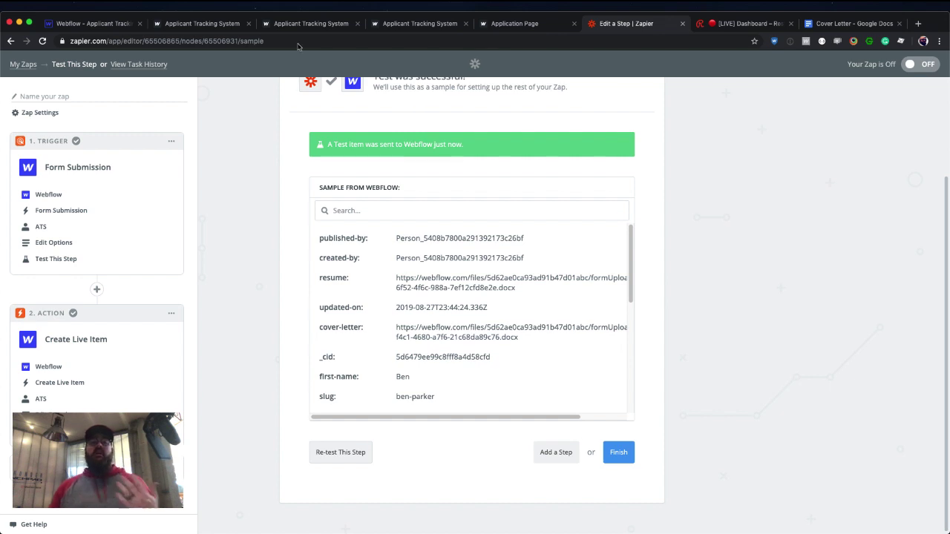
pyautogui.click(97, 26)
pyautogui.click(42, 40)
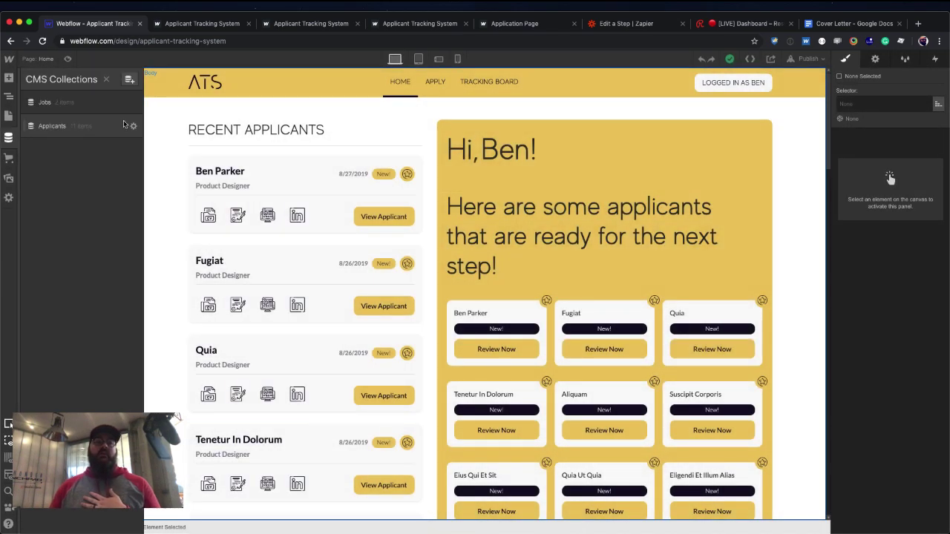
# Check the newest Applicants item's fields in the CMS, then close the CMS panel.
pyautogui.click(101, 109)
pyautogui.click(98, 128)
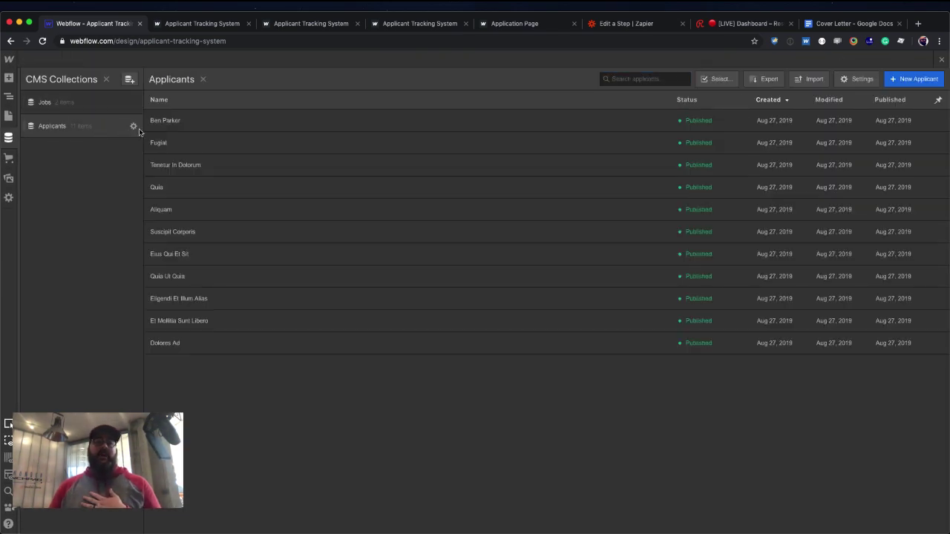
pyautogui.click(190, 125)
pyautogui.scroll(-3, 426, 154)
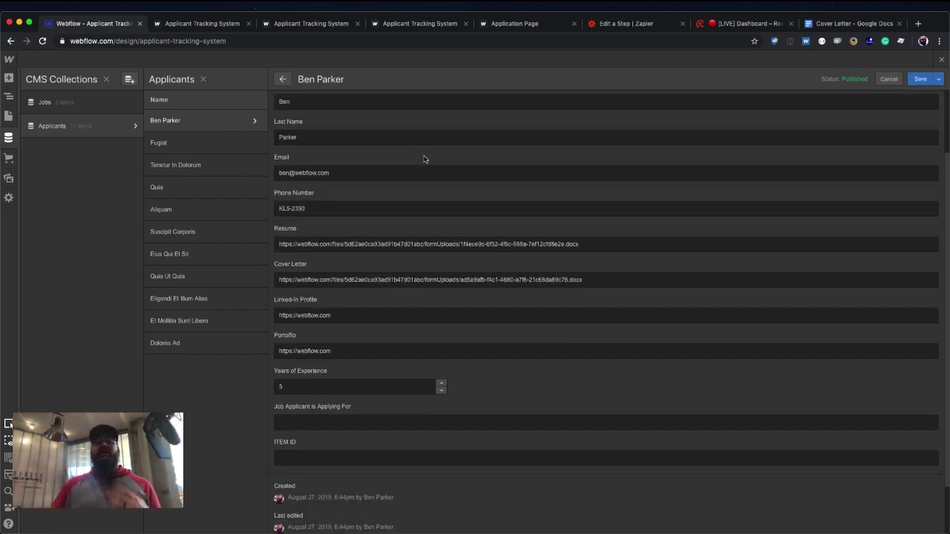
pyautogui.click(941, 59)
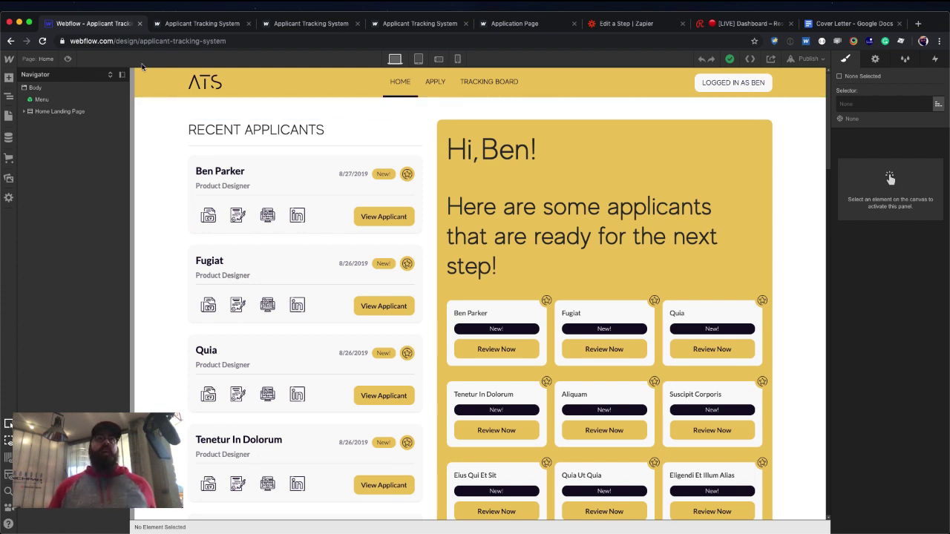
# Preview the home page, download the first applicant's .docx resume, and exit preview.
pyautogui.click(67, 59)
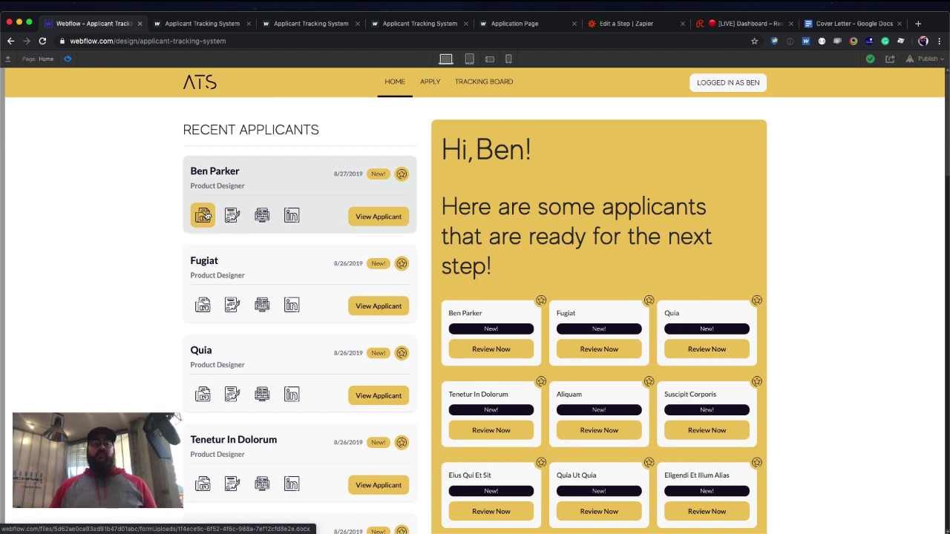
pyautogui.click(206, 215)
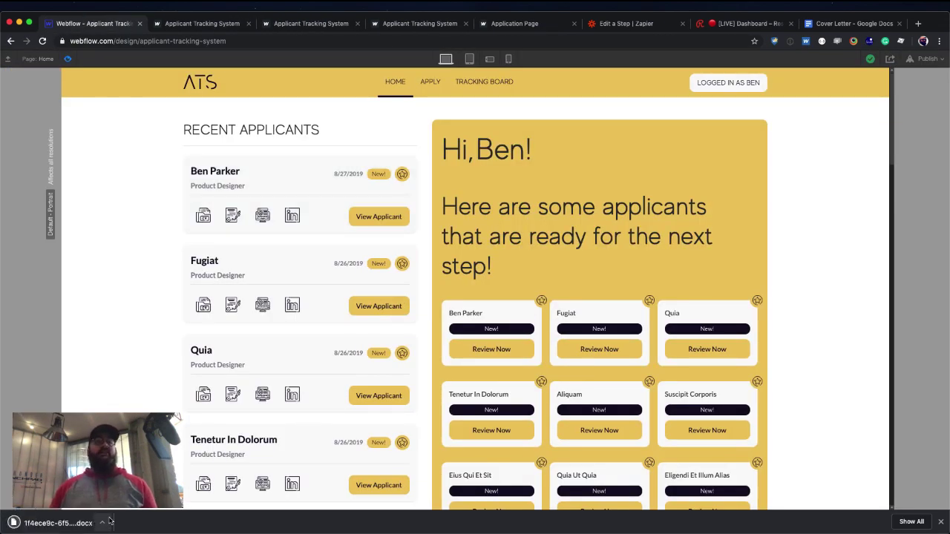
pyautogui.click(940, 523)
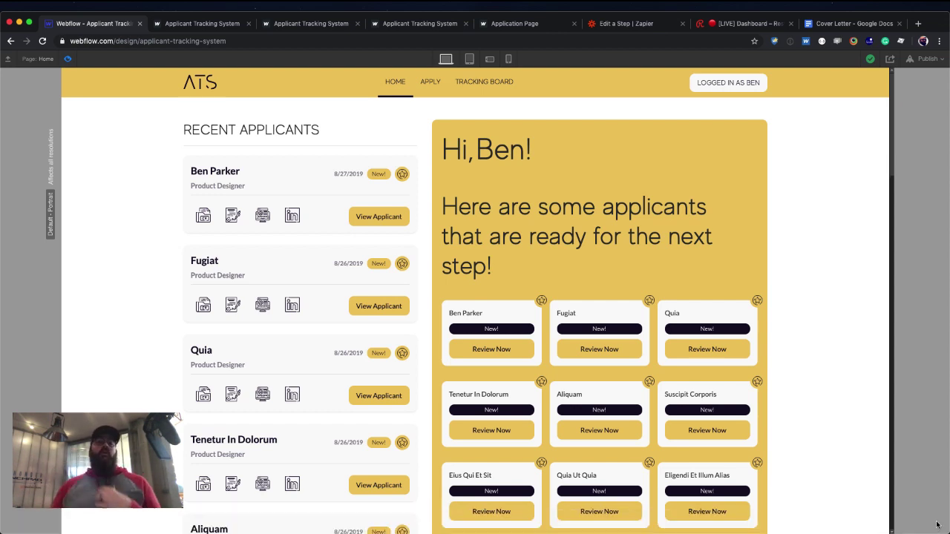
pyautogui.click(67, 59)
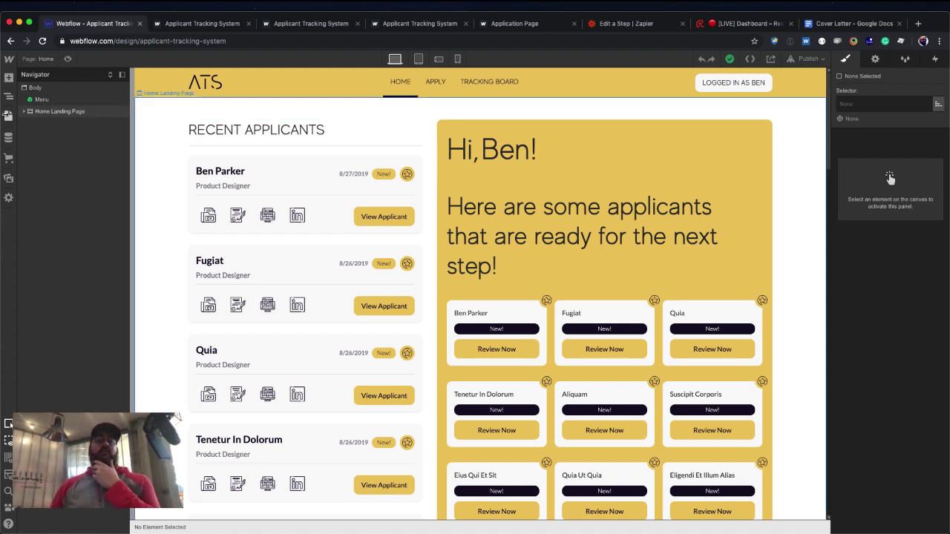
# View the Application Page, then switch to the Jobs Template page.
pyautogui.click(8, 115)
pyautogui.click(60, 165)
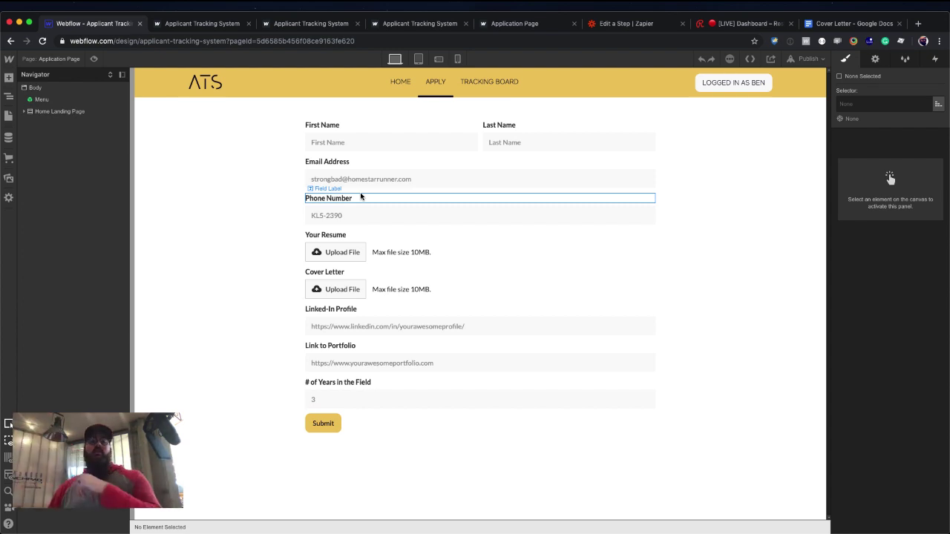
pyautogui.click(9, 115)
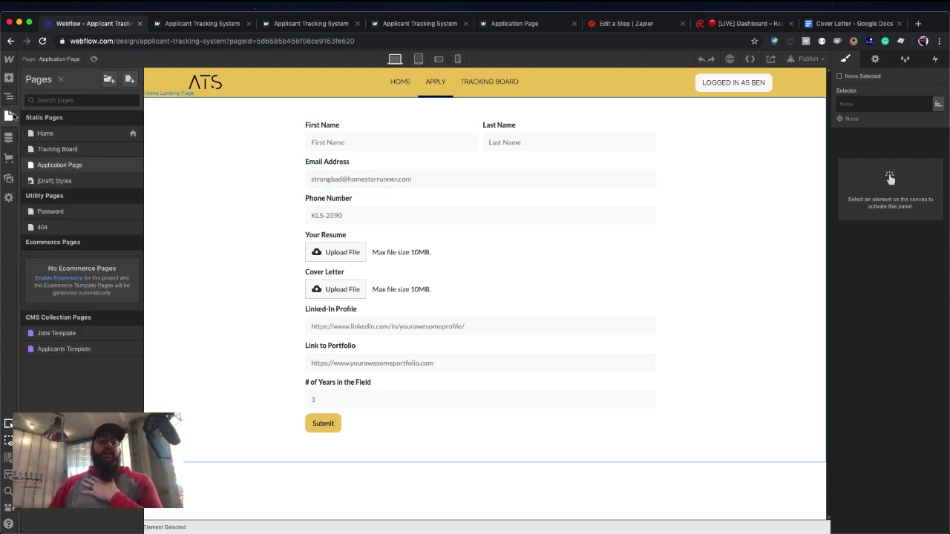
pyautogui.click(81, 334)
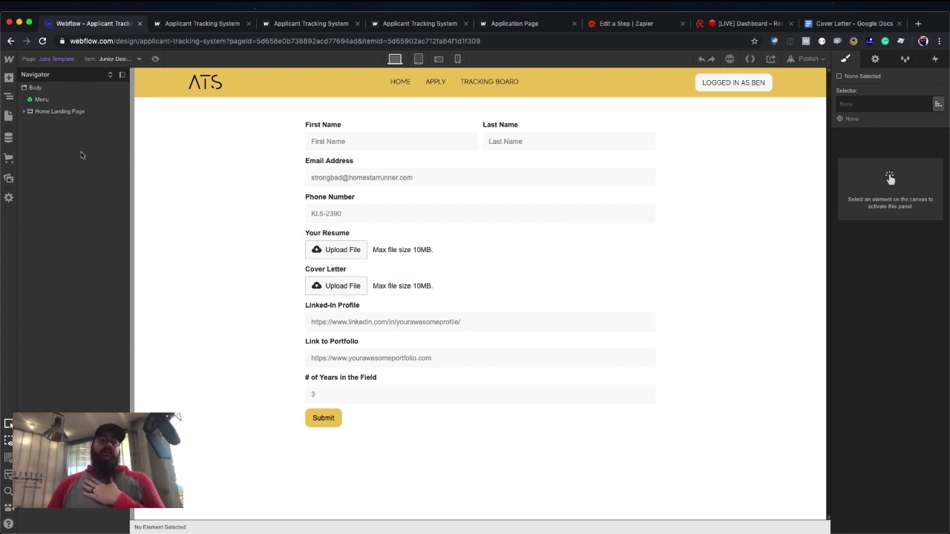
# Inspect the Junior Designer item in the Jobs collection, then close the CMS panel.
pyautogui.click(8, 137)
pyautogui.click(64, 107)
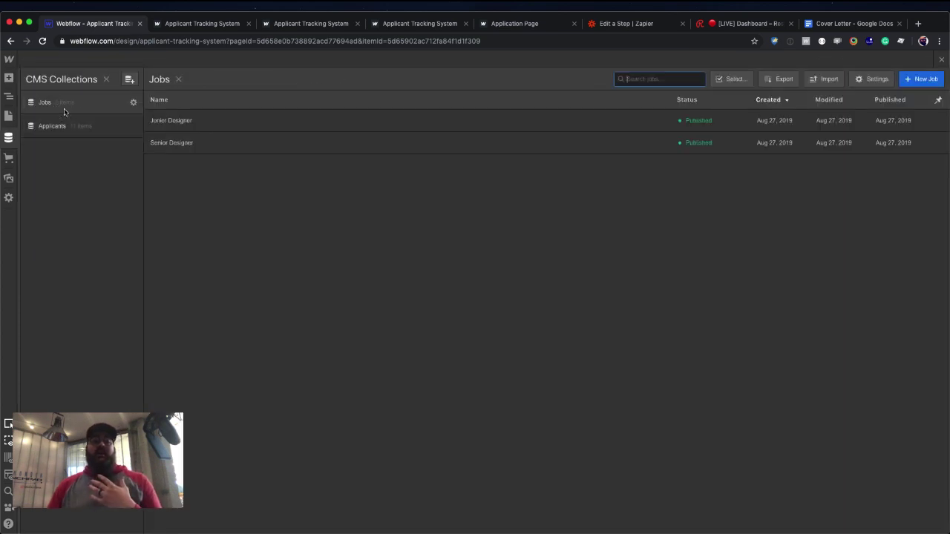
pyautogui.click(223, 129)
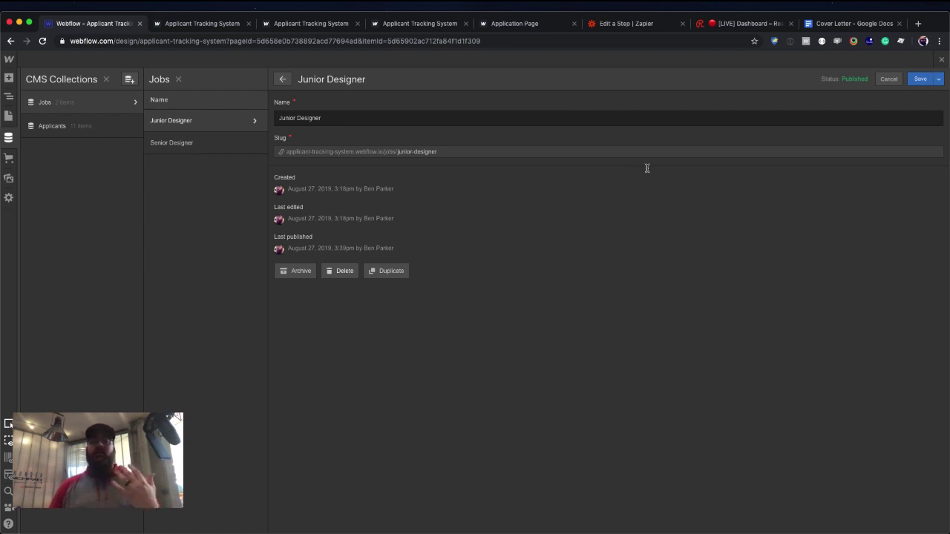
pyautogui.click(940, 59)
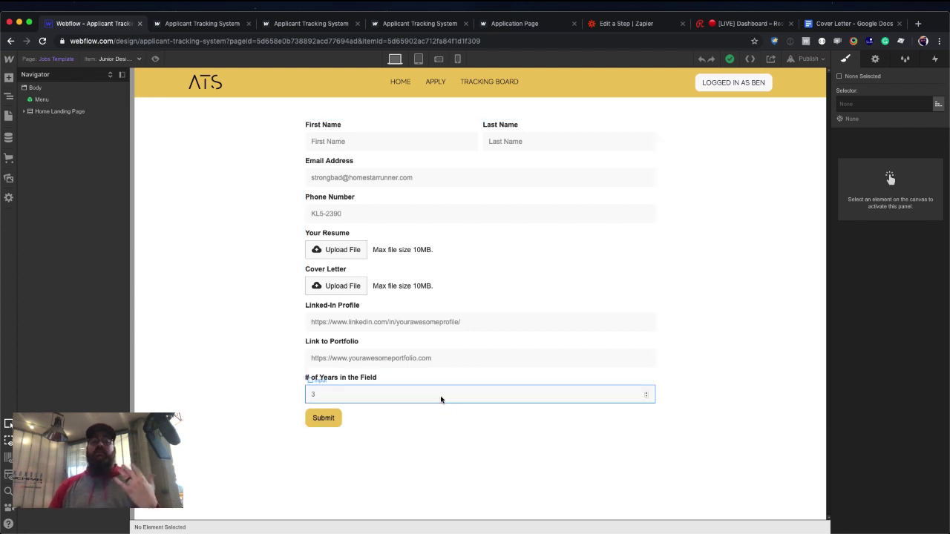
# Insert an HTML Embed right after the years of experience input via Quick Find 'em'.
pyautogui.click(439, 398)
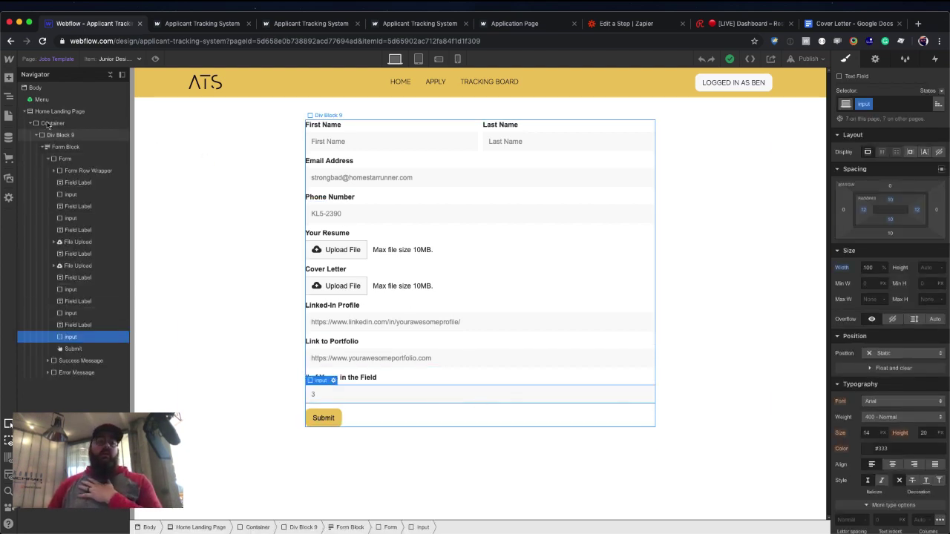
pyautogui.click(8, 78)
pyautogui.scroll(-10, 79, 378)
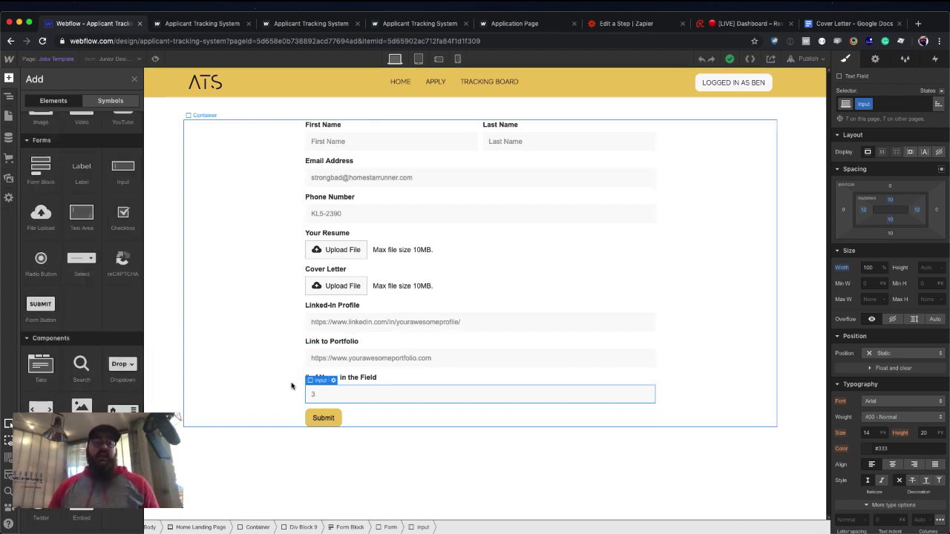
pyautogui.click(434, 401)
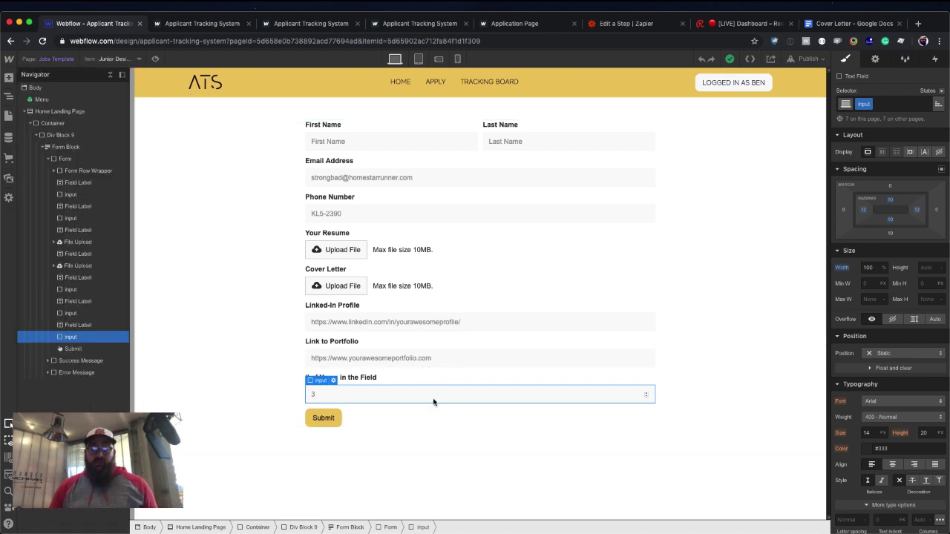
pyautogui.press('super+e')
pyautogui.write('em')
pyautogui.press('Down')
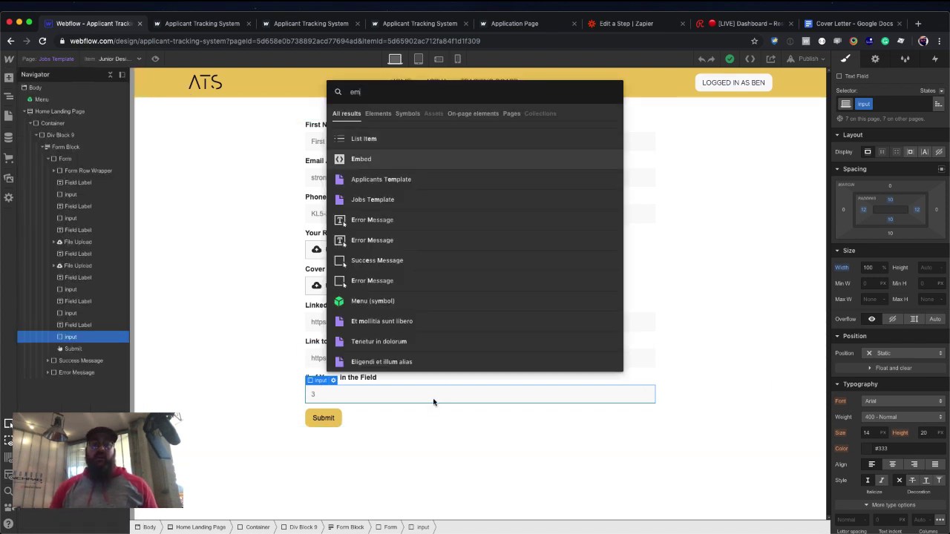
pyautogui.press('Return')
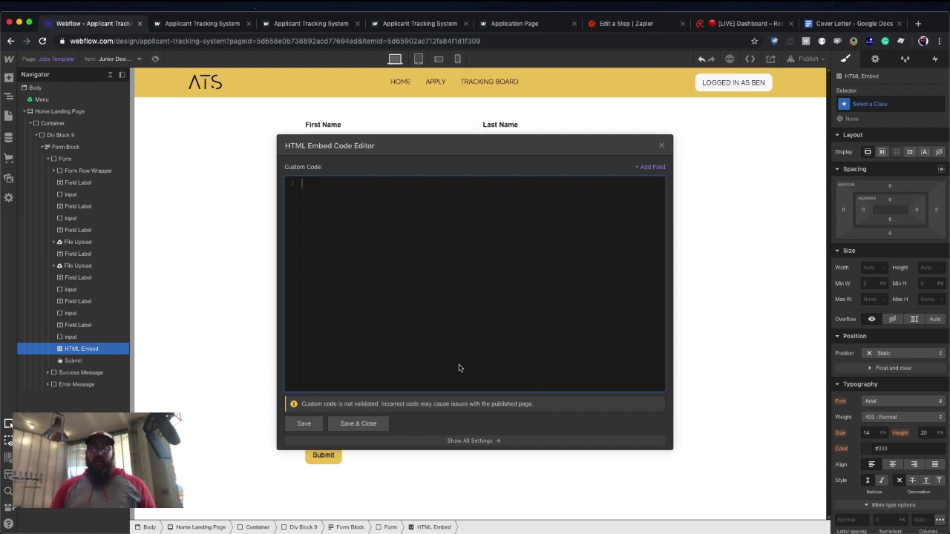
# Paste an input tag with class "input" and the job's Name field as its value, then save.
pyautogui.write('<input type="text" name="name" value="value">')
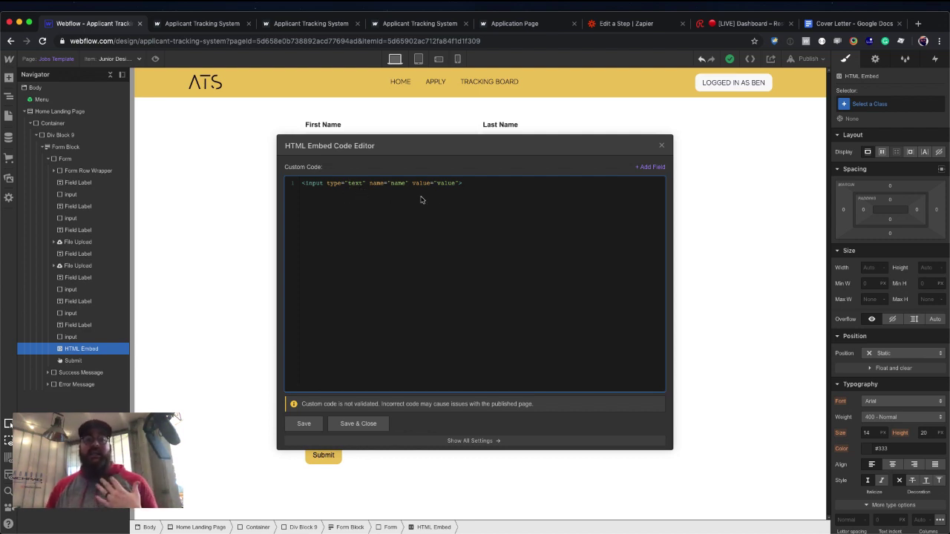
pyautogui.click(457, 184)
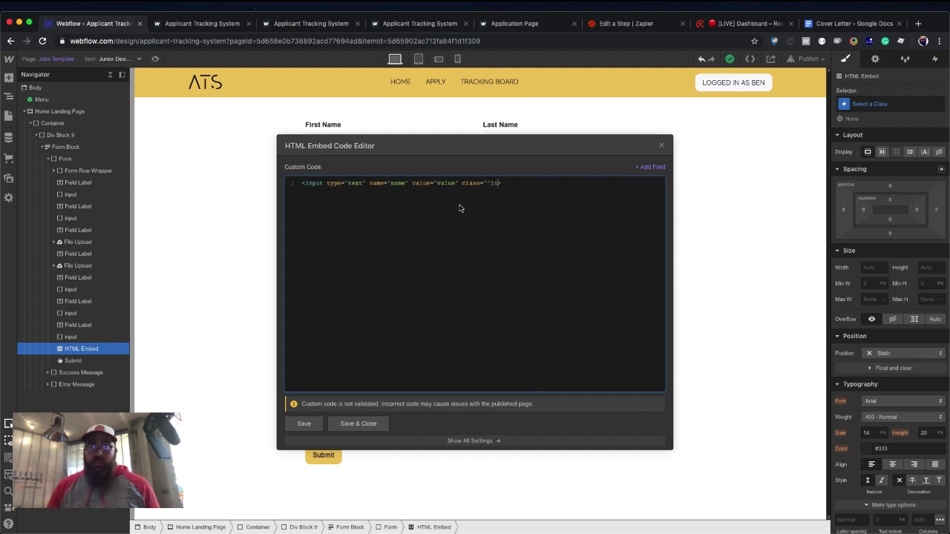
pyautogui.write('class=""inp')
pyautogui.press('BackSpace')
pyautogui.press('BackSpace')
pyautogui.press('BackSpace')
pyautogui.press('BackSpace')
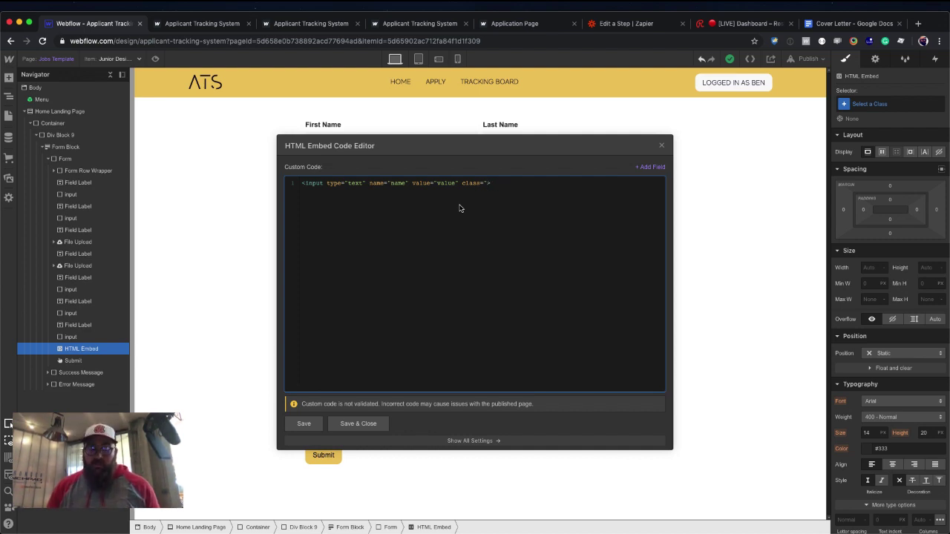
pyautogui.write('input"')
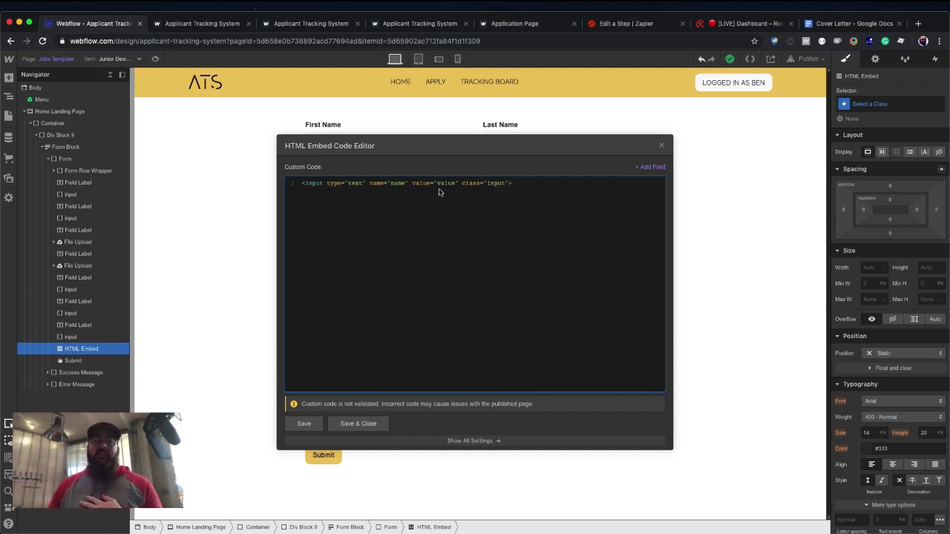
pyautogui.doubleClick(445, 183)
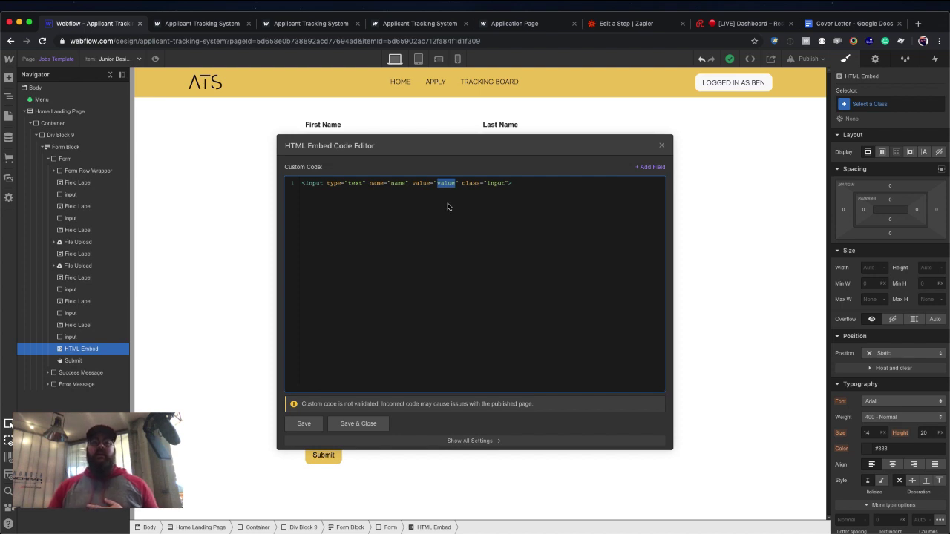
pyautogui.press('BackSpace')
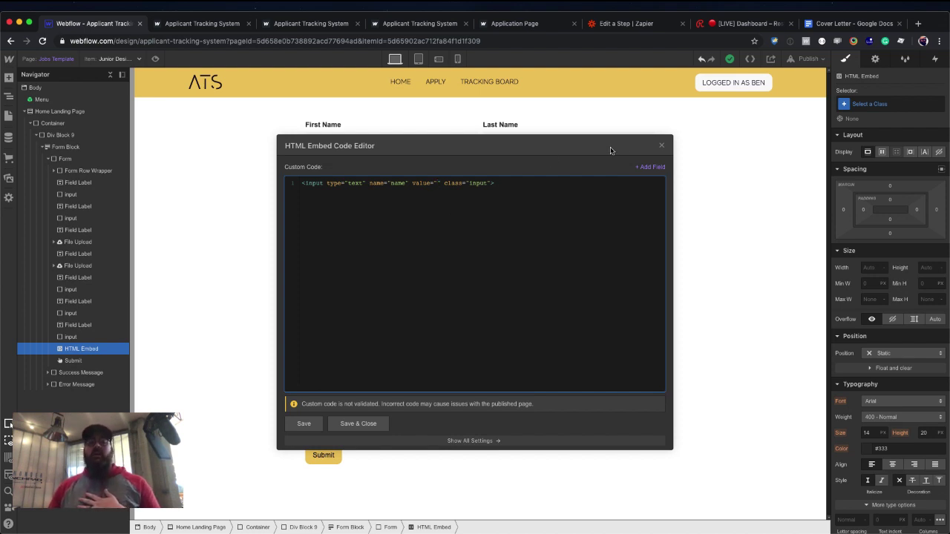
pyautogui.click(650, 167)
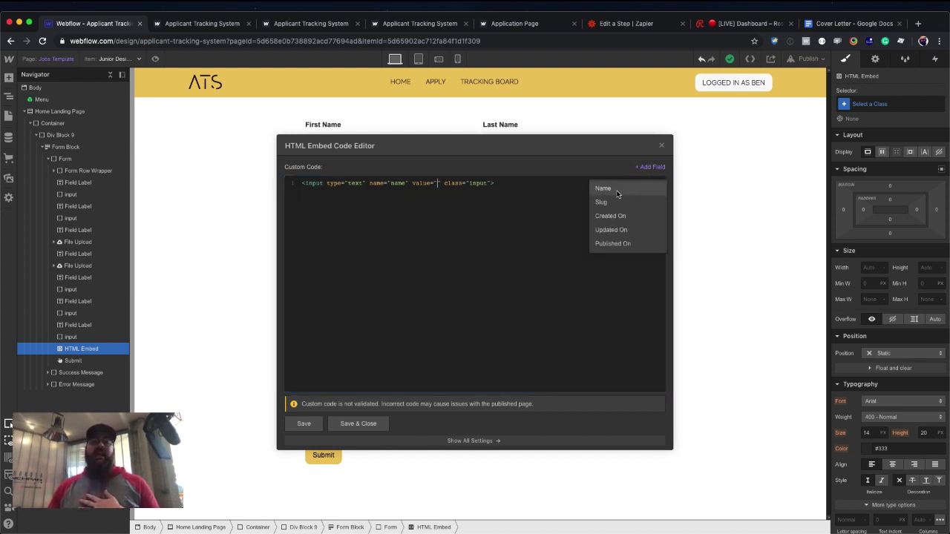
pyautogui.click(617, 190)
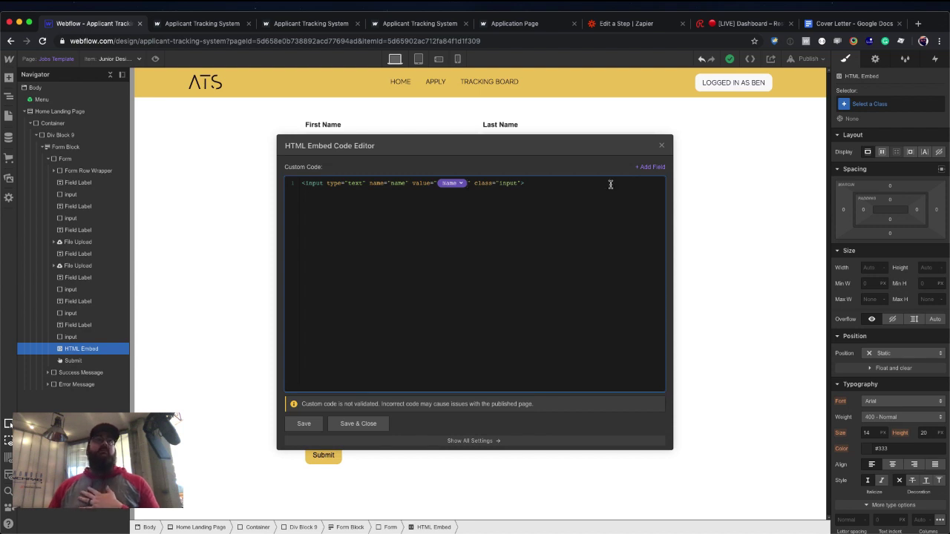
pyautogui.click(375, 423)
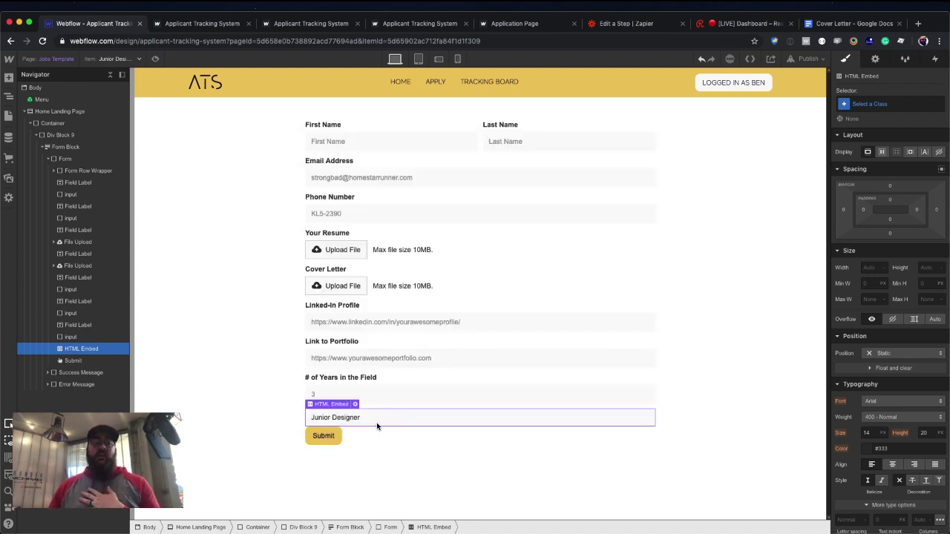
pyautogui.click(403, 449)
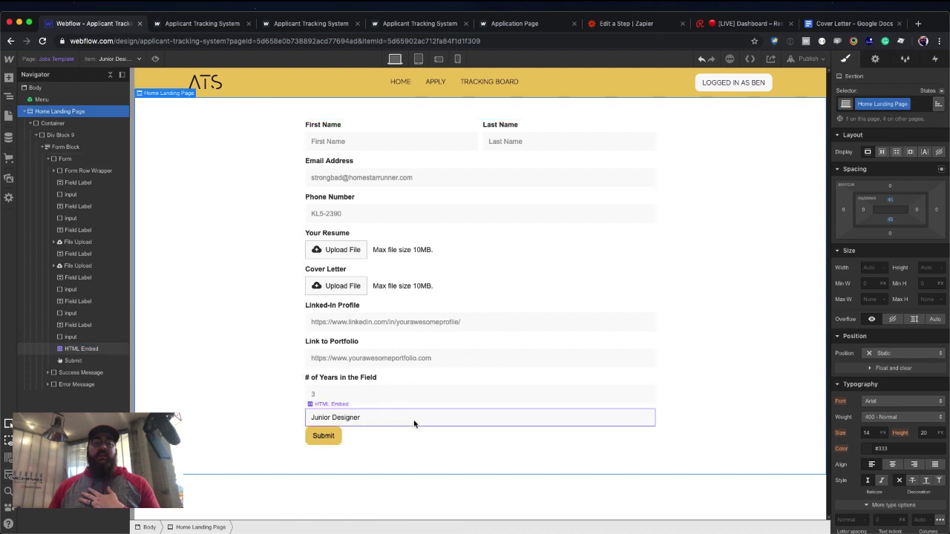
# Change the embedded input's type to hidden and save the code.
pyautogui.click(414, 423)
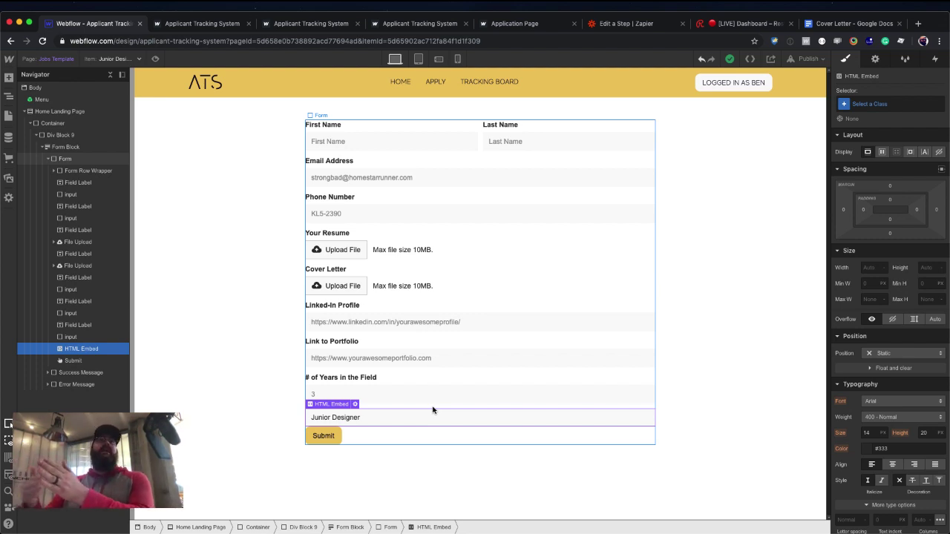
pyautogui.doubleClick(359, 414)
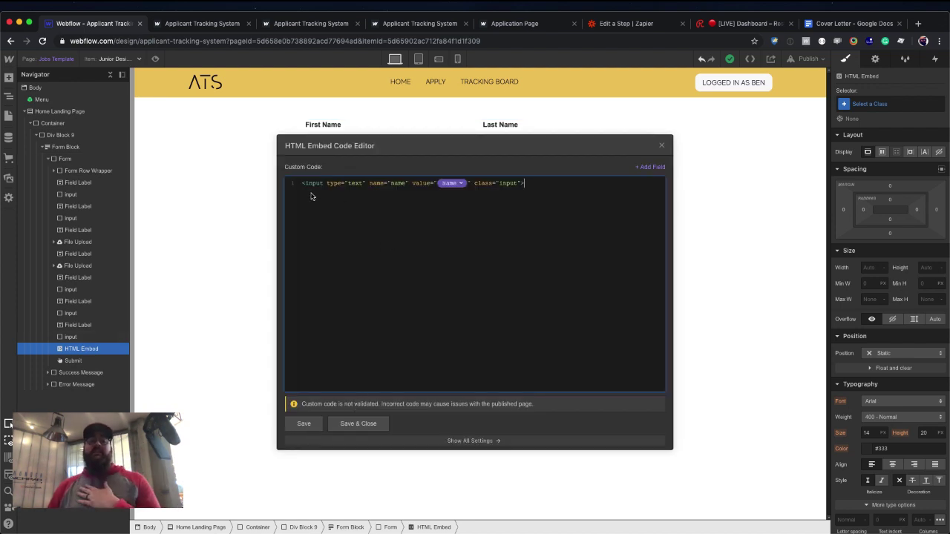
pyautogui.doubleClick(354, 184)
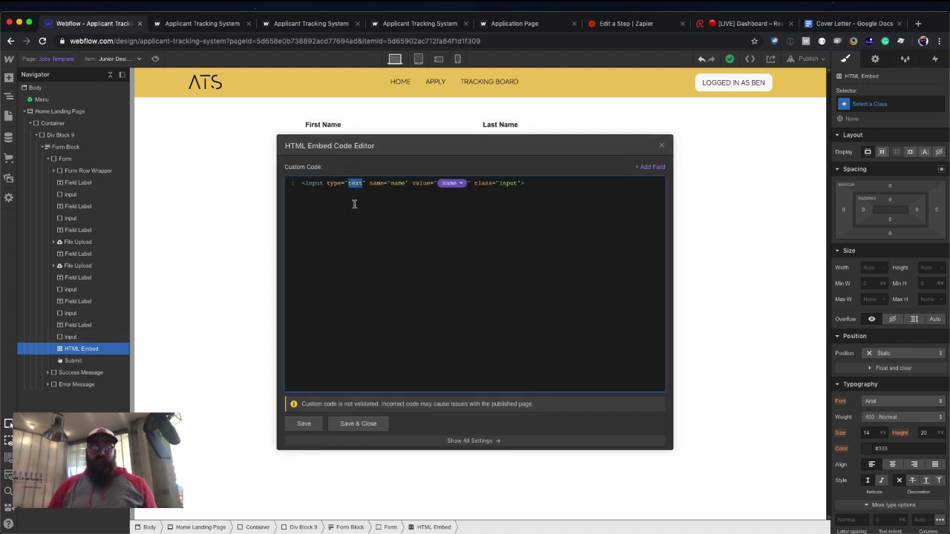
pyautogui.write('hidden')
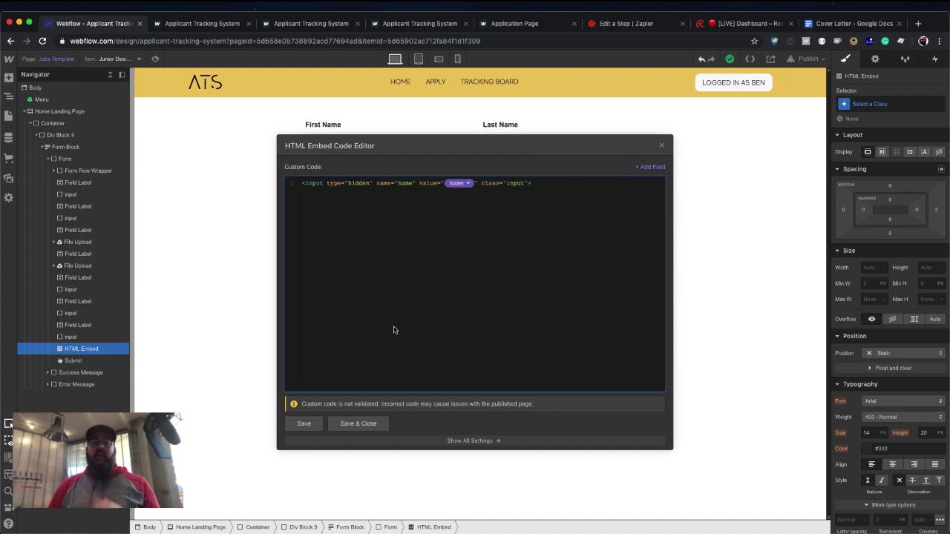
pyautogui.click(363, 423)
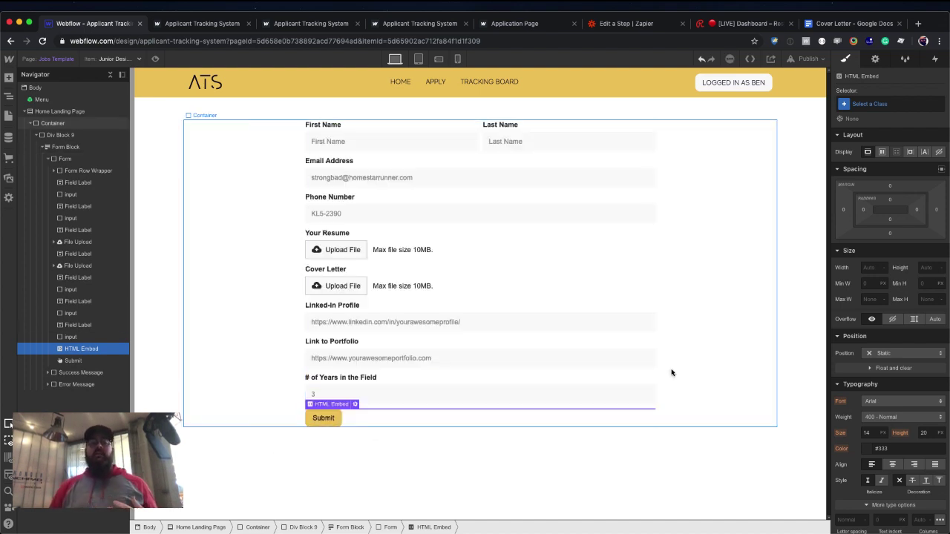
# Navigate back to the Jobs Template page and show the job items available for preview.
pyautogui.click(689, 371)
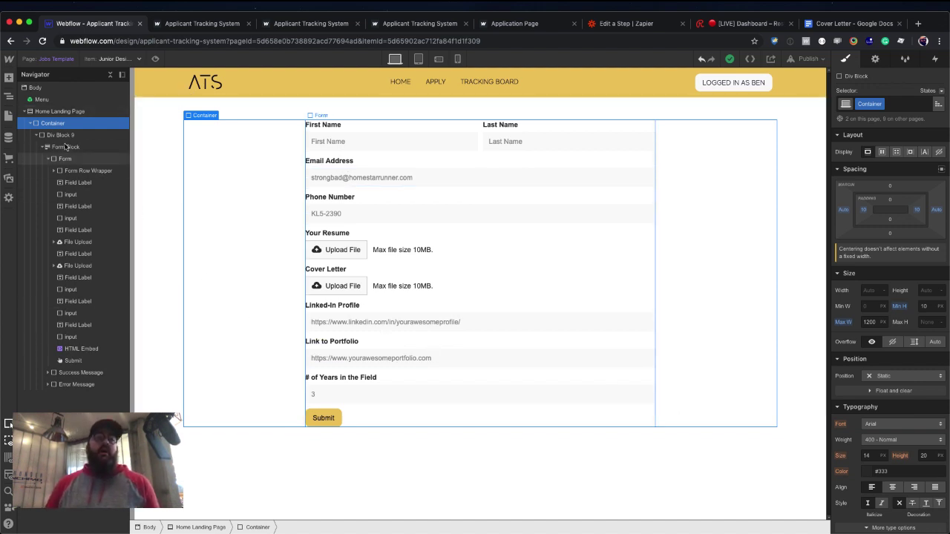
pyautogui.click(9, 116)
pyautogui.click(56, 133)
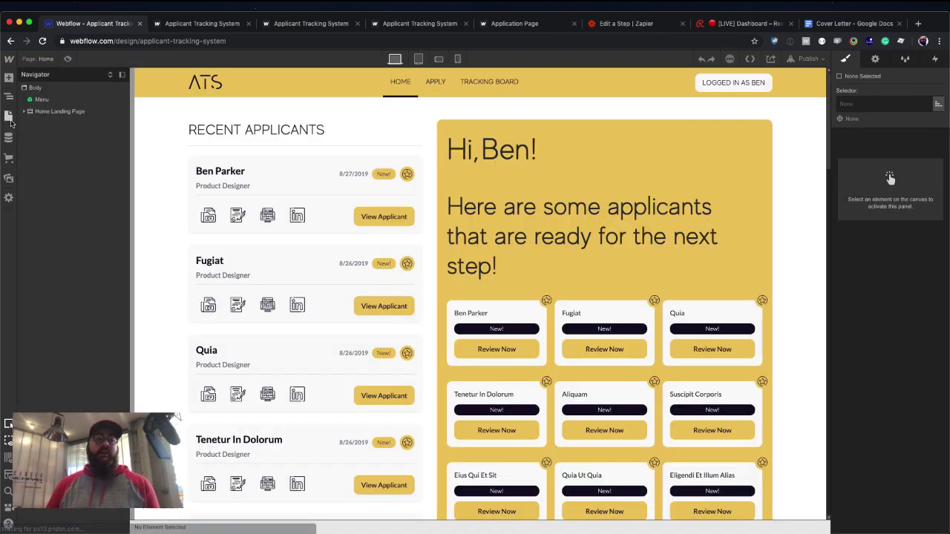
pyautogui.click(8, 117)
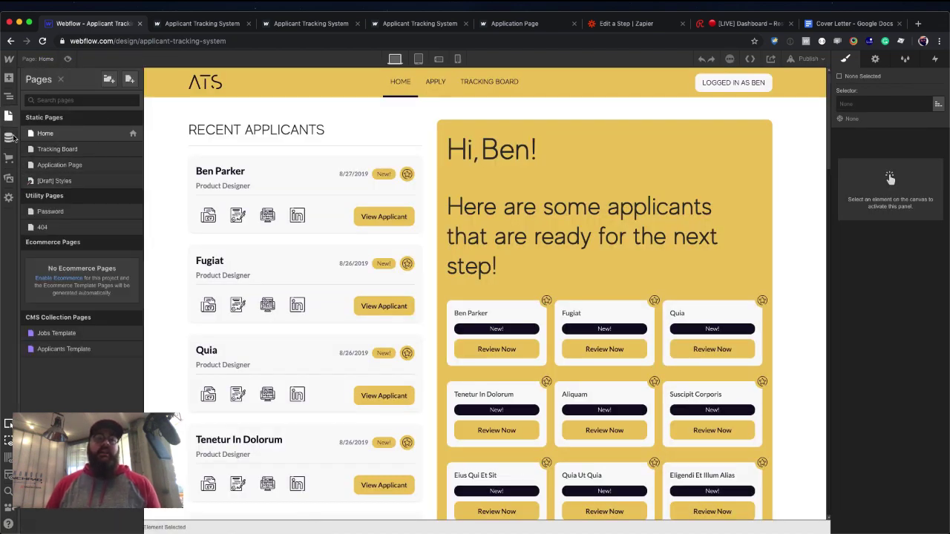
pyautogui.click(11, 137)
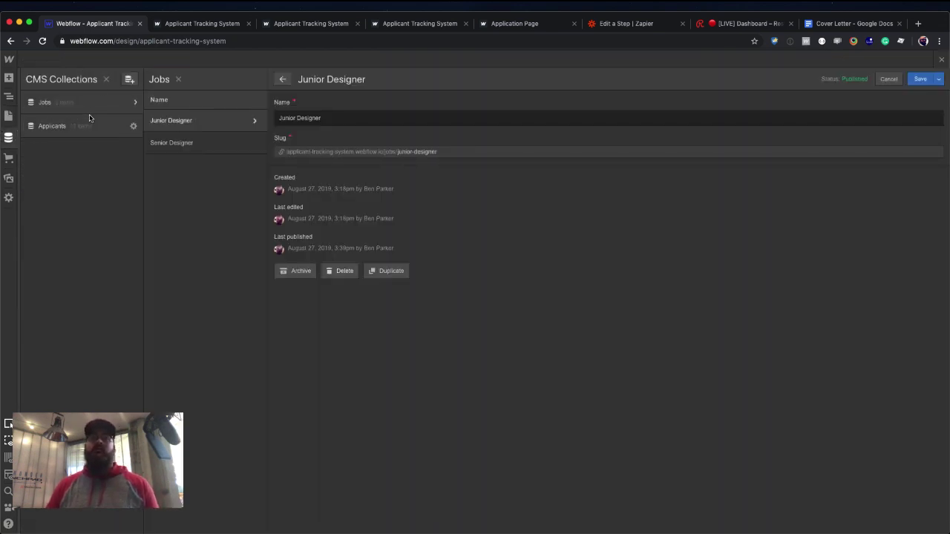
pyautogui.click(8, 116)
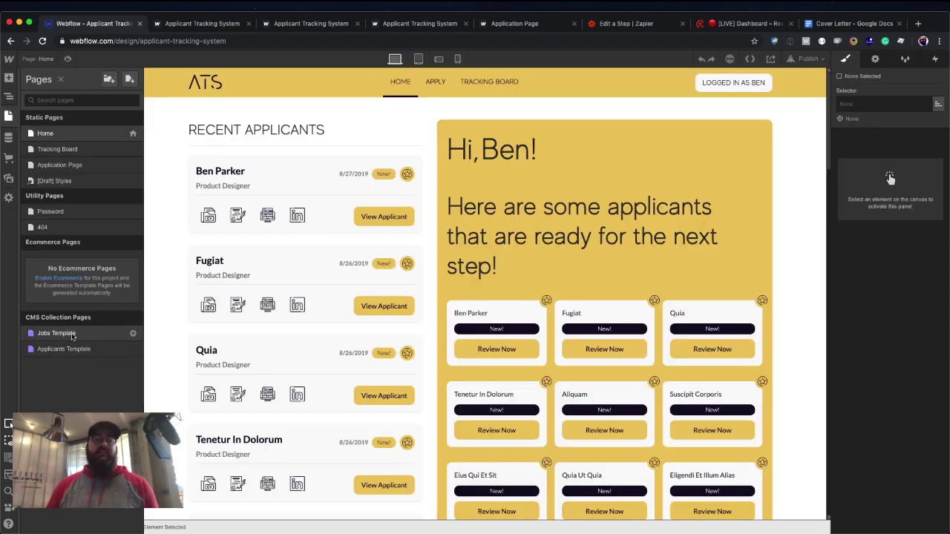
pyautogui.click(72, 335)
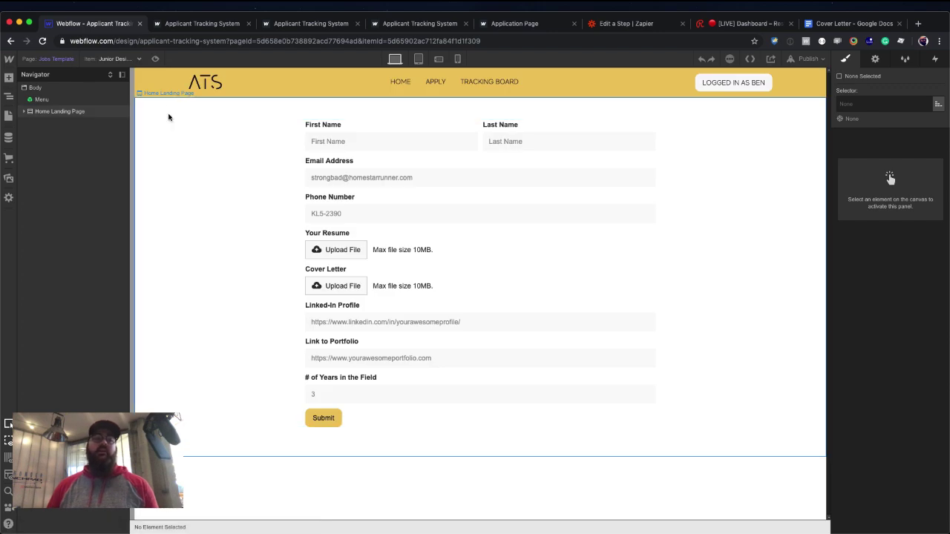
pyautogui.click(169, 117)
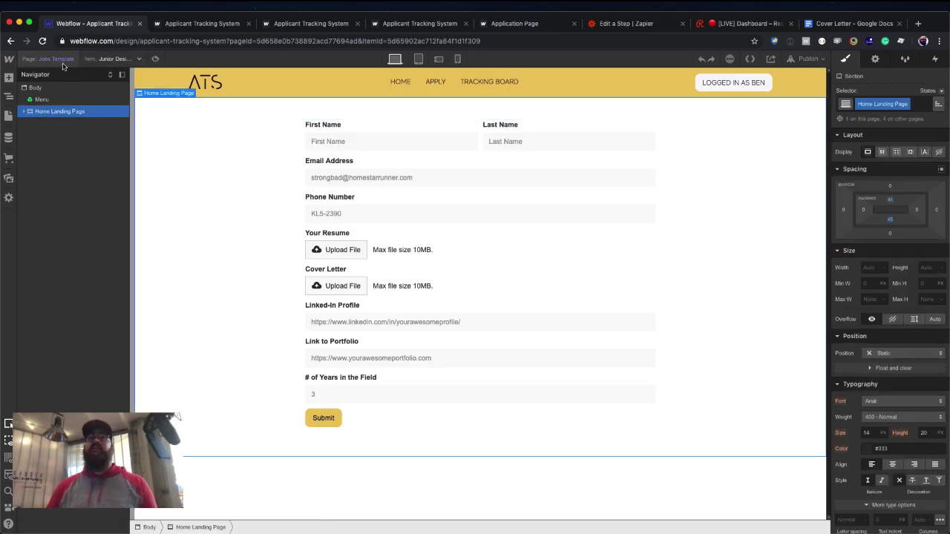
pyautogui.click(109, 59)
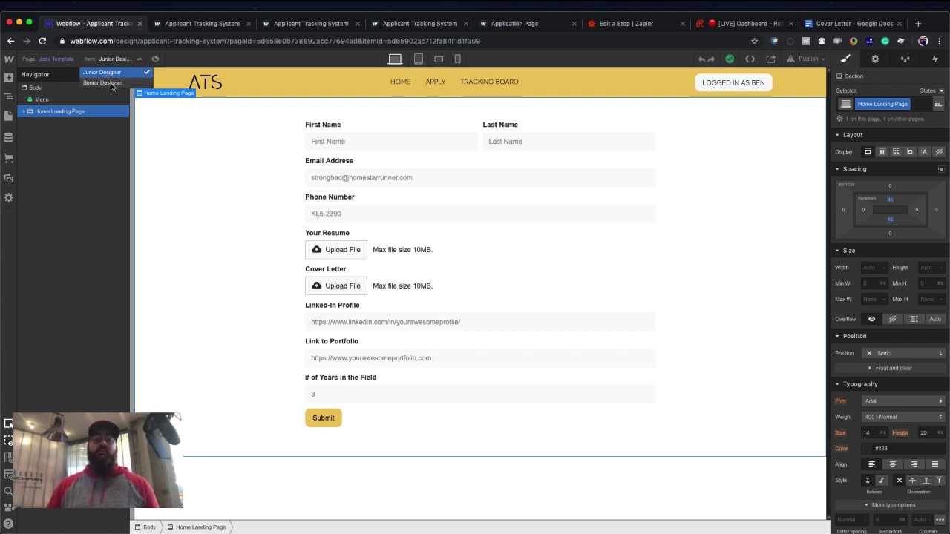
# Preview the template with Senior Designer and select the job-name HTML Embed in the Navigator.
pyautogui.click(112, 84)
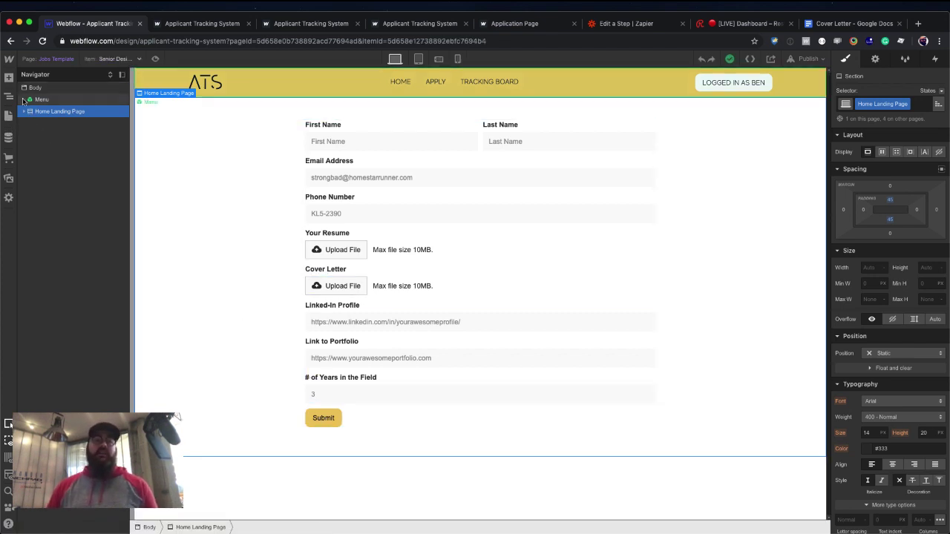
pyautogui.click(110, 74)
pyautogui.scroll(-5, 67, 245)
pyautogui.scroll(-3, 63, 268)
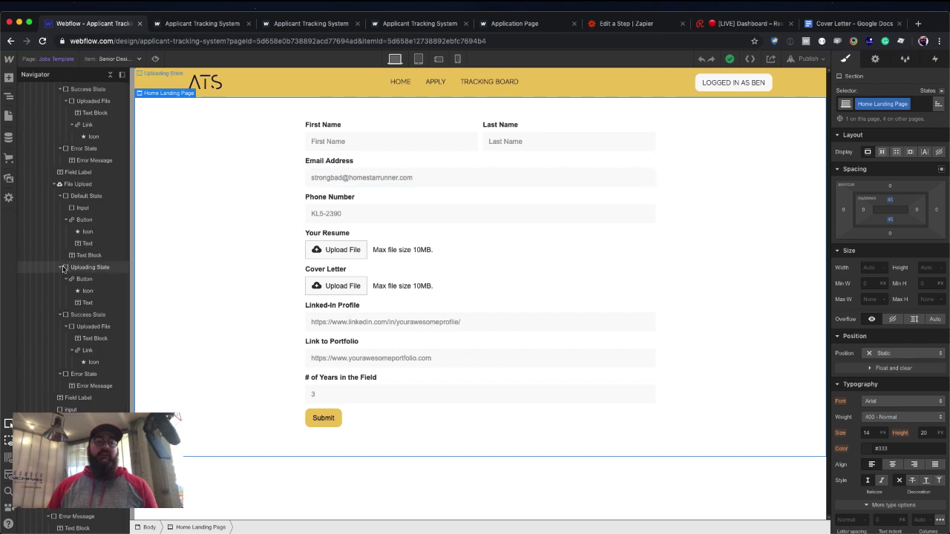
pyautogui.click(340, 376)
pyautogui.click(326, 487)
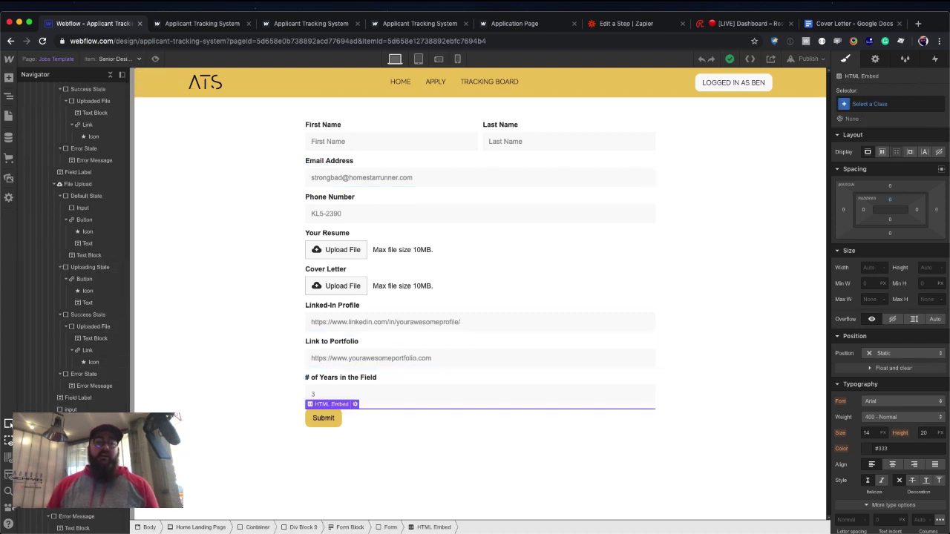
pyautogui.click(354, 407)
# Change the embed's input type from hidden to text and save the code.
pyautogui.click(353, 407)
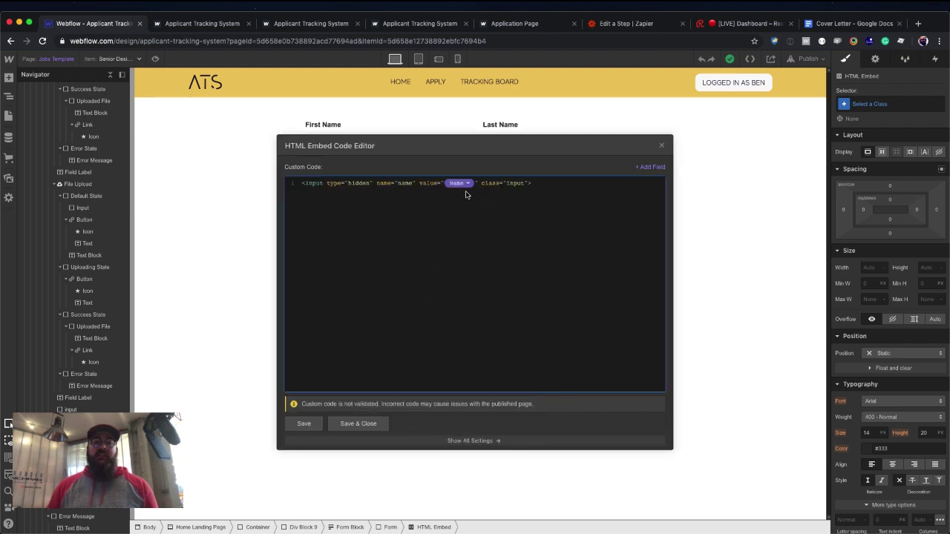
pyautogui.doubleClick(360, 185)
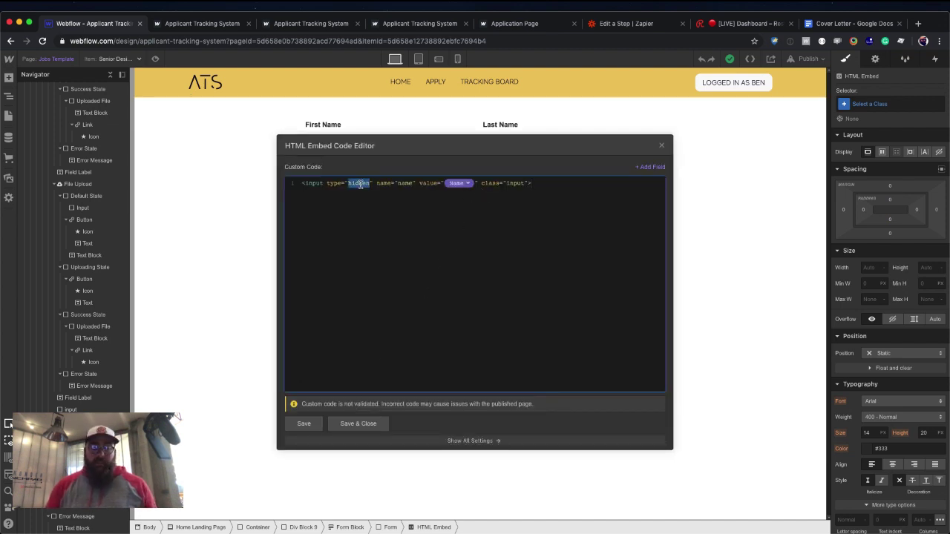
pyautogui.write('text')
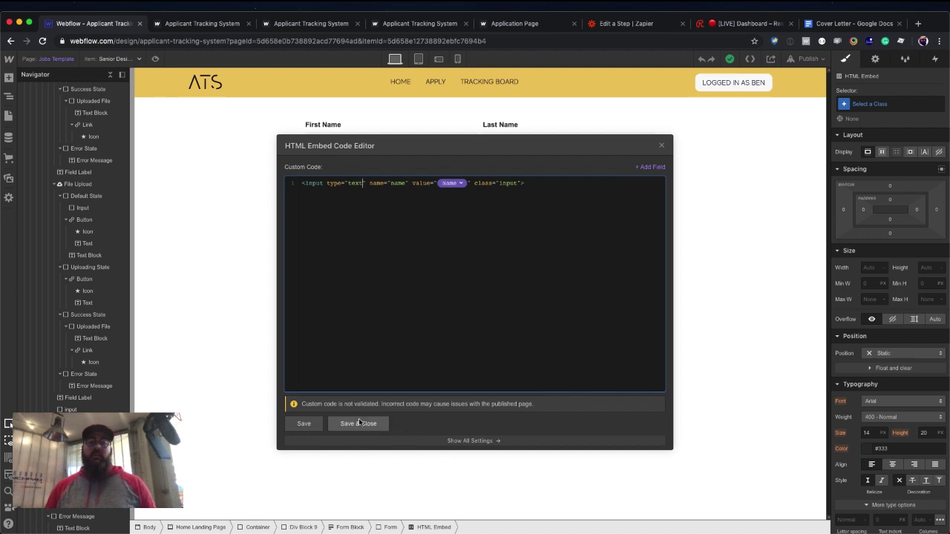
pyautogui.click(366, 423)
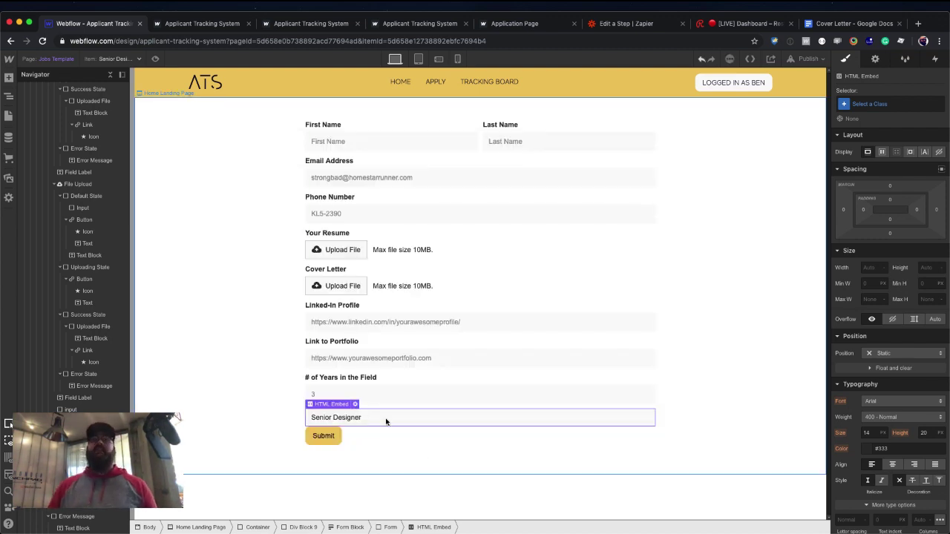
# Switch the template preview back to the Junior Designer job and select the form container.
pyautogui.click(115, 59)
pyautogui.click(117, 74)
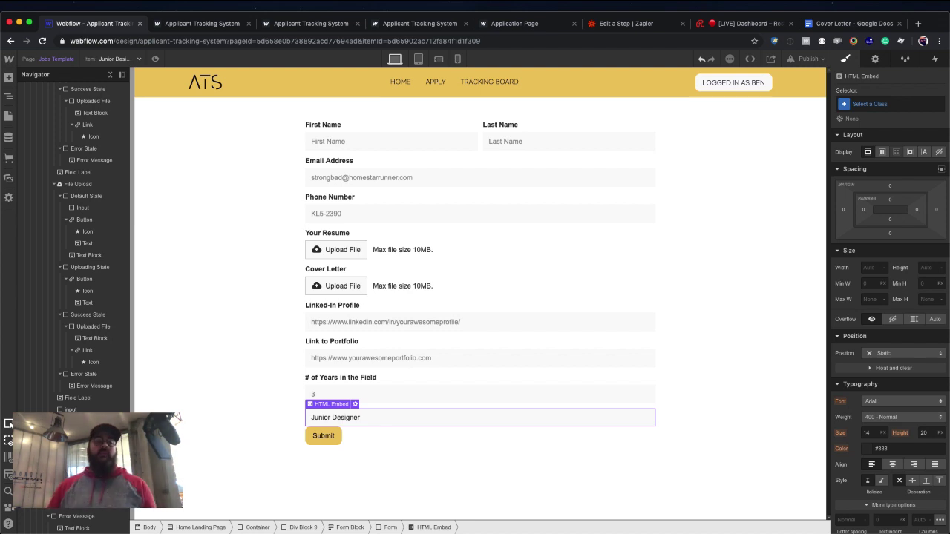
pyautogui.click(208, 399)
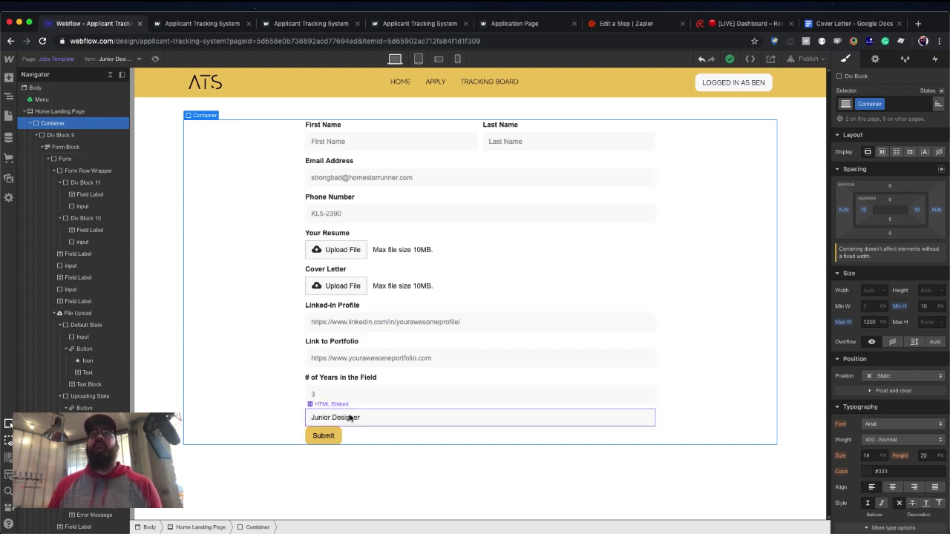
pyautogui.click(8, 116)
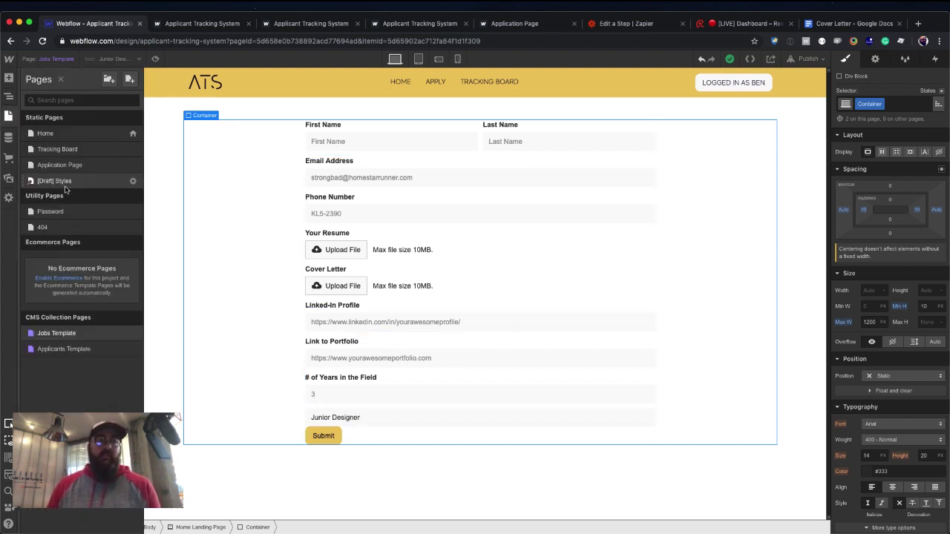
# Look over the Applicants Template page, then open the Tracking Board page.
pyautogui.click(85, 349)
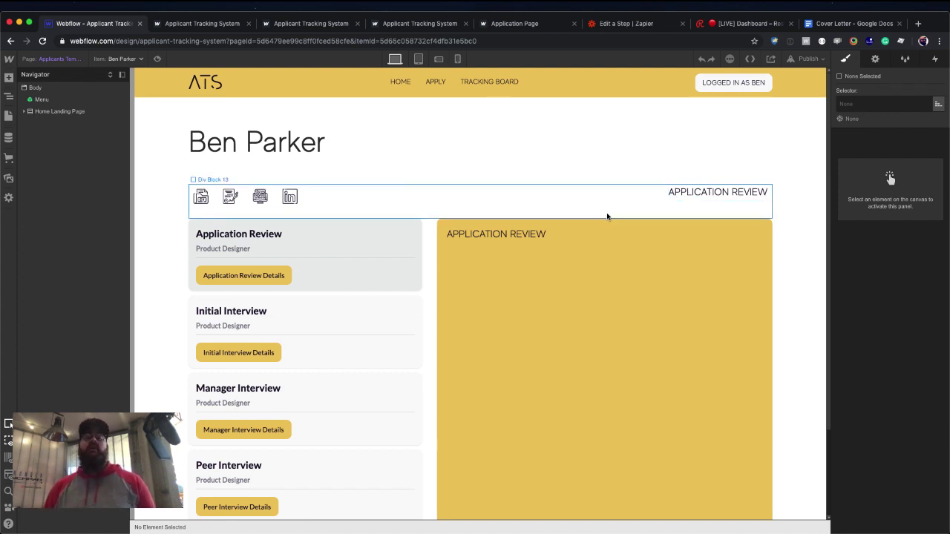
pyautogui.scroll(-3, 401, 288)
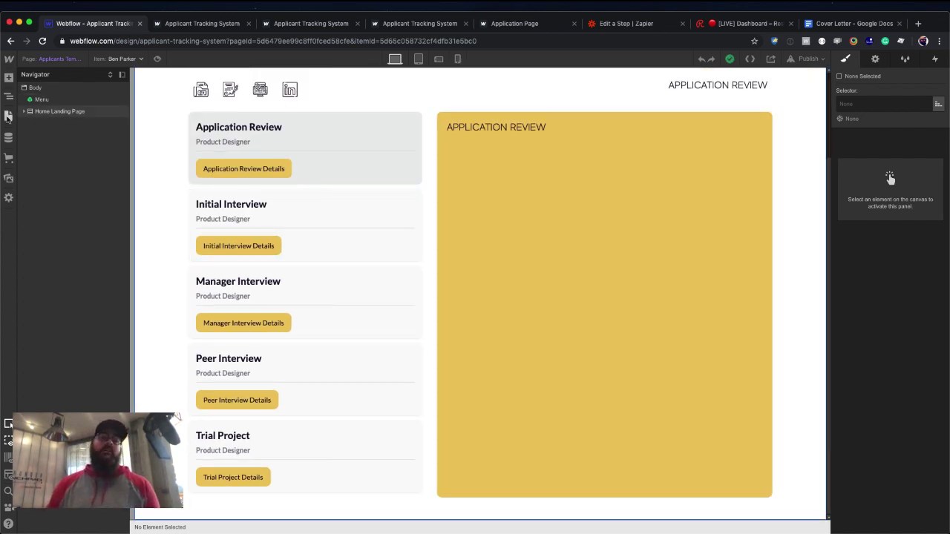
pyautogui.click(8, 116)
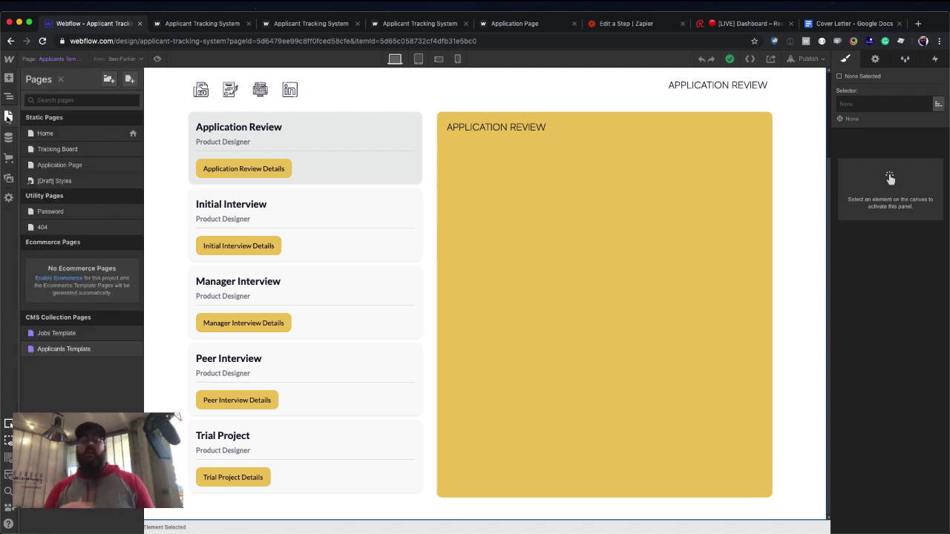
pyautogui.click(60, 150)
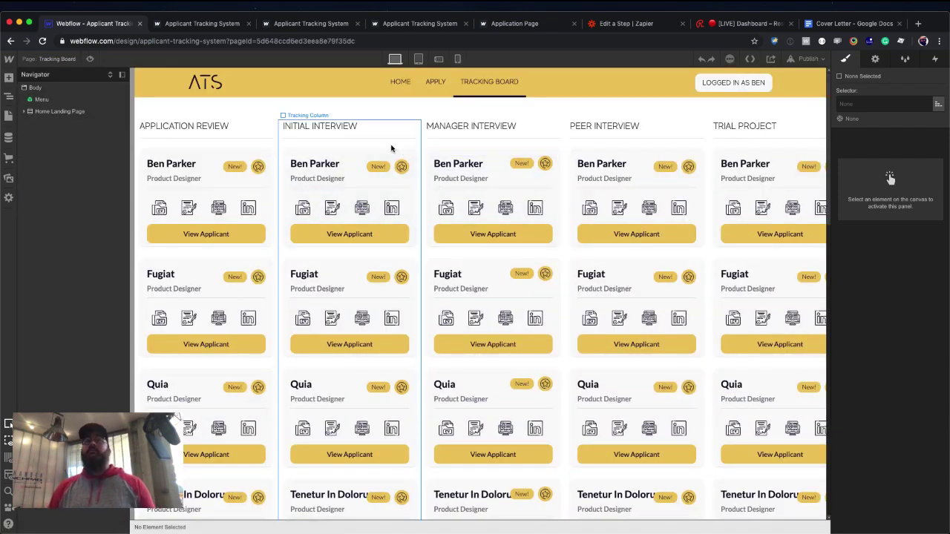
pyautogui.click(89, 59)
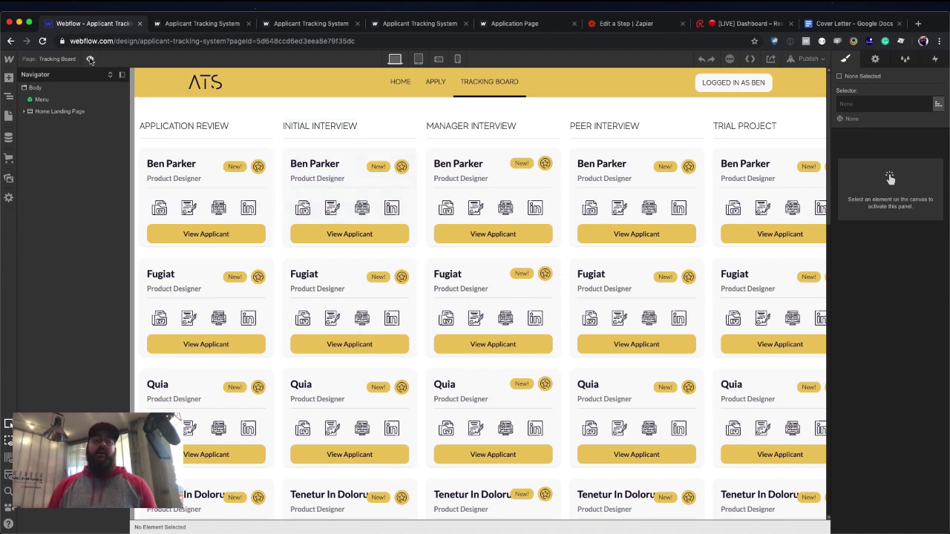
pyautogui.scroll(-5, 313, 241)
pyautogui.scroll(-5, 313, 240)
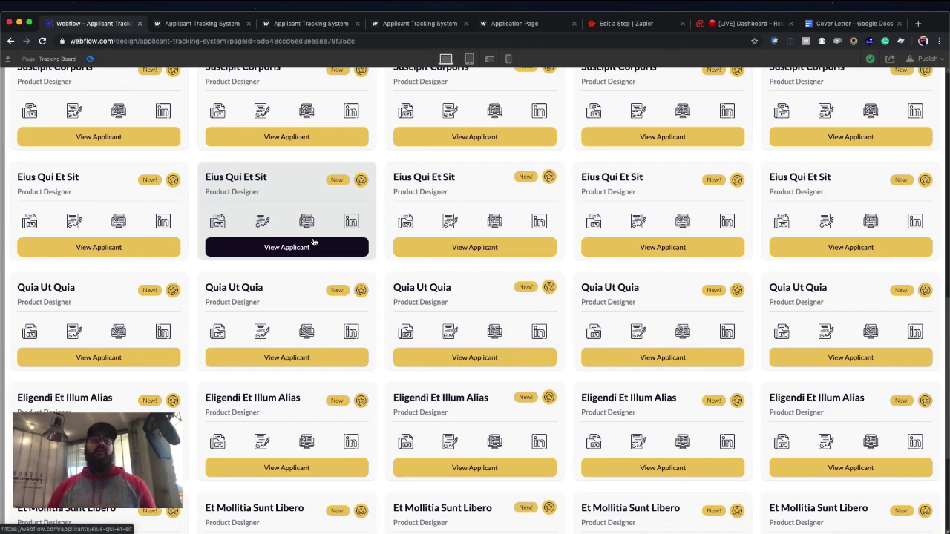
pyautogui.scroll(-3, 339, 255)
pyautogui.scroll(6, 338, 254)
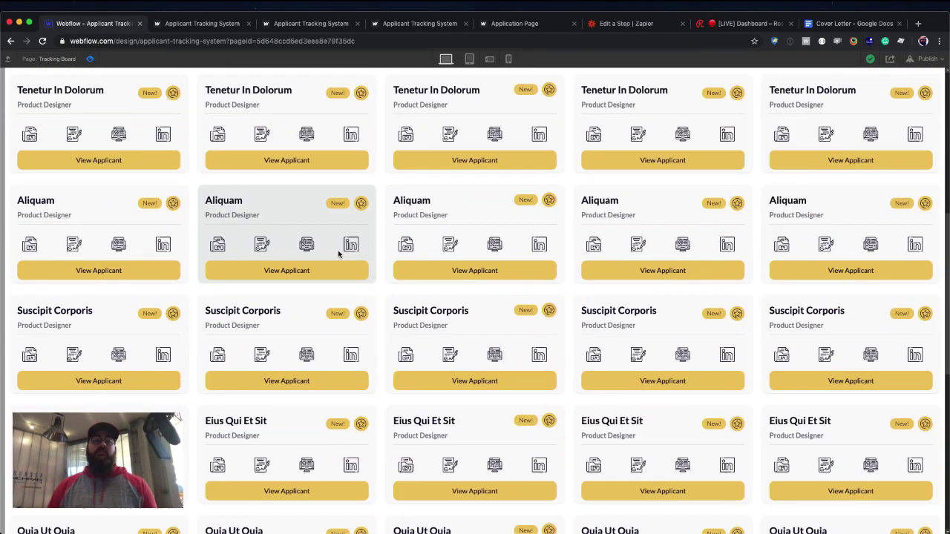
pyautogui.scroll(5, 339, 254)
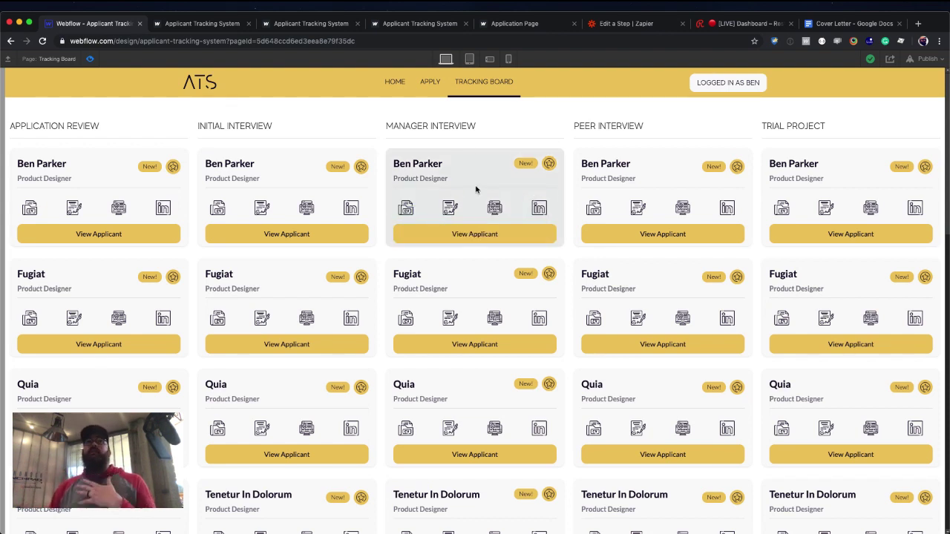
pyautogui.click(89, 59)
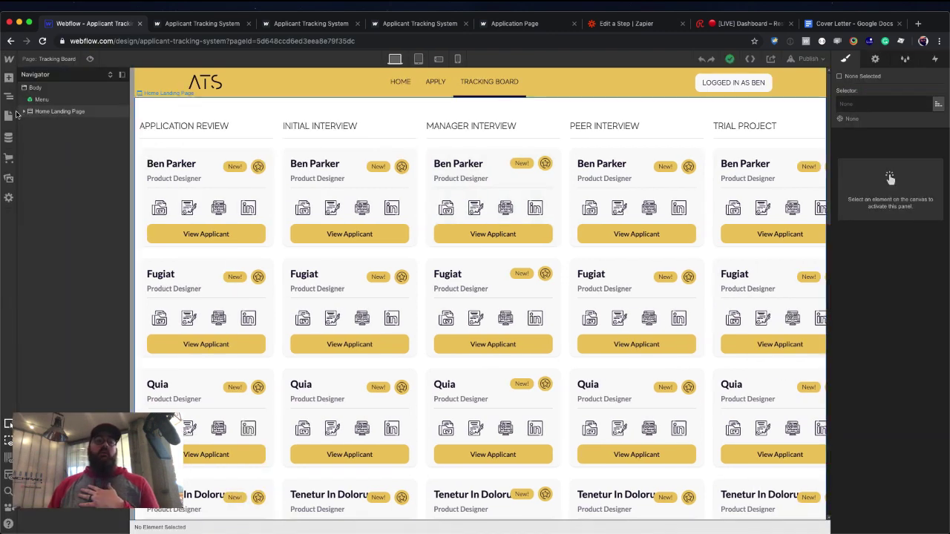
# Open the Applicants Template page and scroll through the sample applicant's hiring stages.
pyautogui.click(8, 116)
pyautogui.click(58, 348)
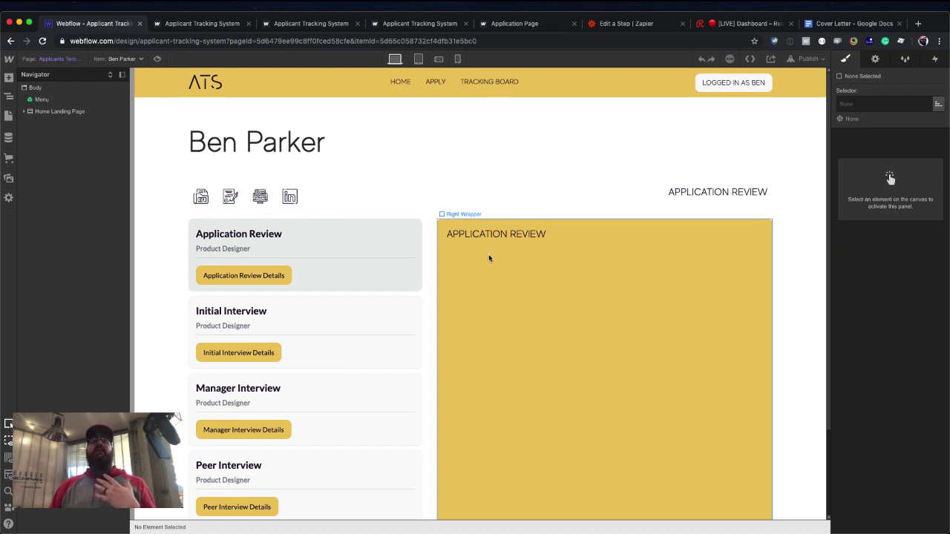
pyautogui.scroll(-1, 514, 272)
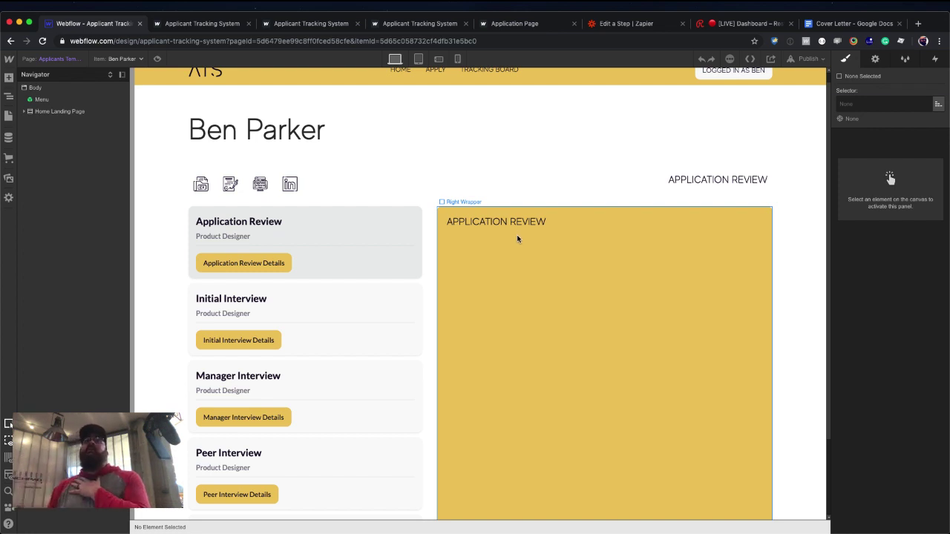
pyautogui.scroll(-1, 530, 331)
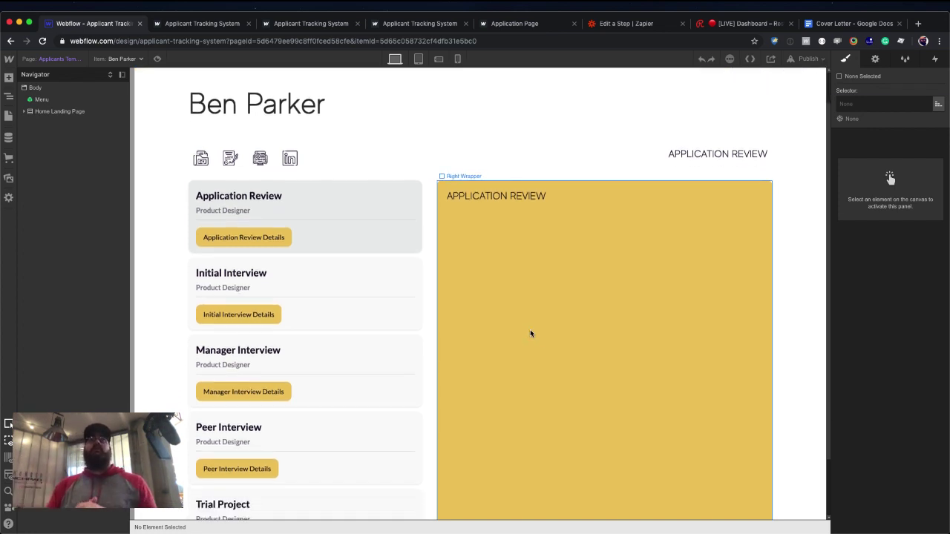
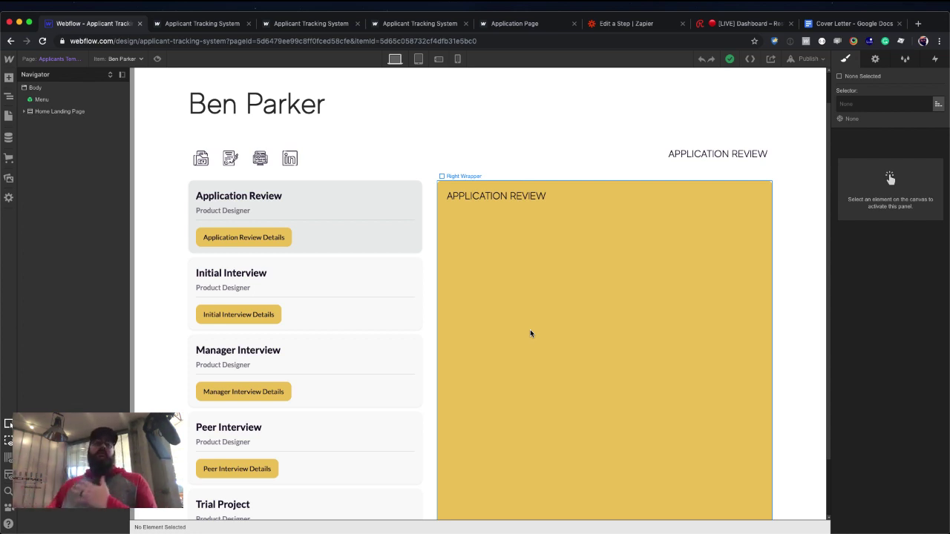
# Go to the Tracking Board page, select its View Applicant button, and open CMS Collections.
pyautogui.click(8, 119)
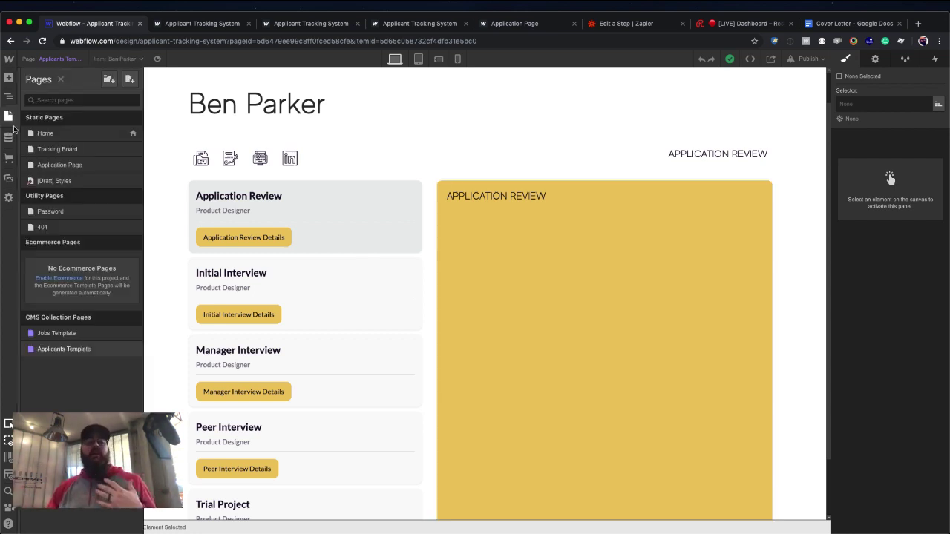
pyautogui.click(53, 150)
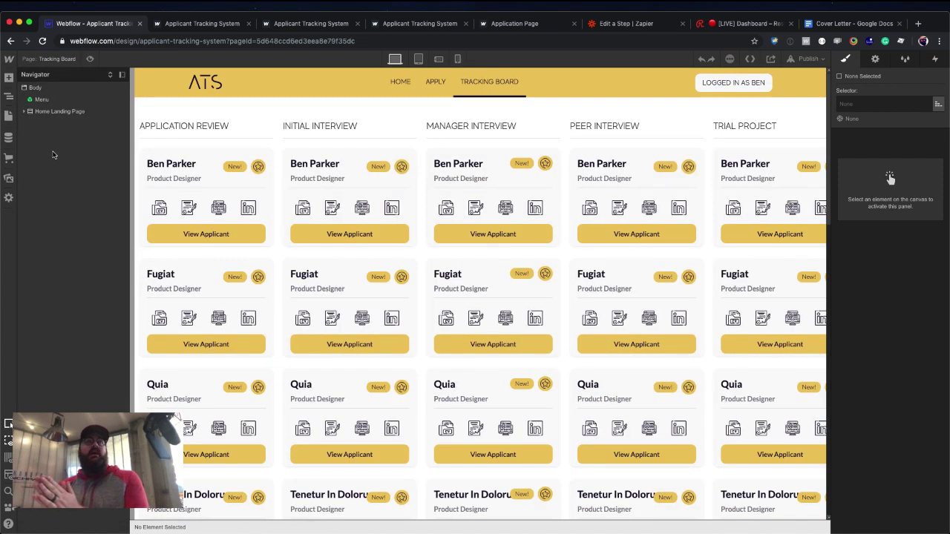
pyautogui.click(221, 241)
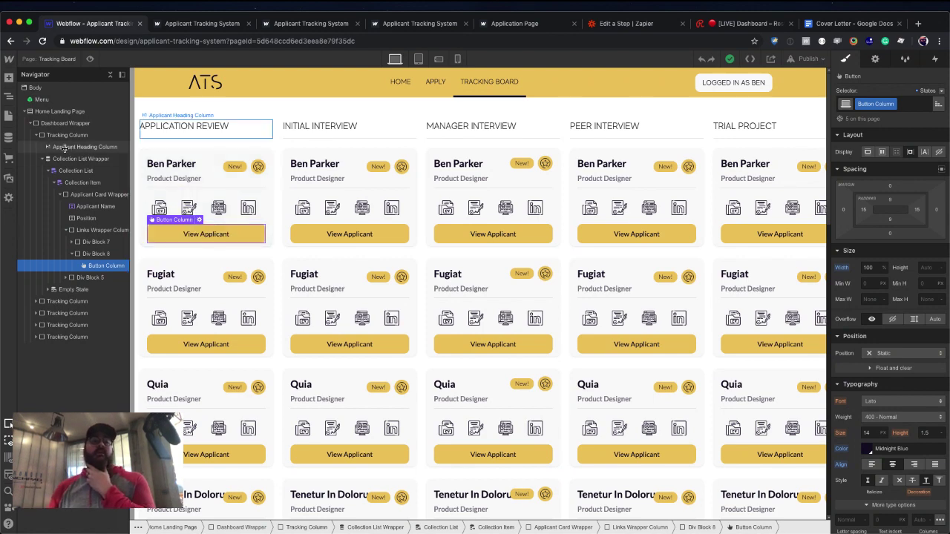
pyautogui.click(11, 140)
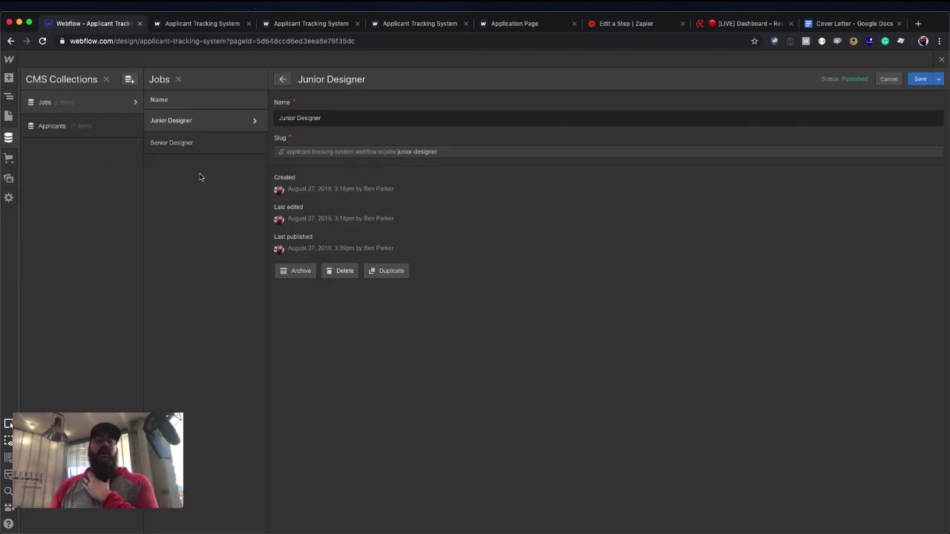
# In the Applicants collection settings, add a new Option field labelled Stage.
pyautogui.click(131, 130)
pyautogui.click(133, 127)
pyautogui.scroll(-2, 290, 228)
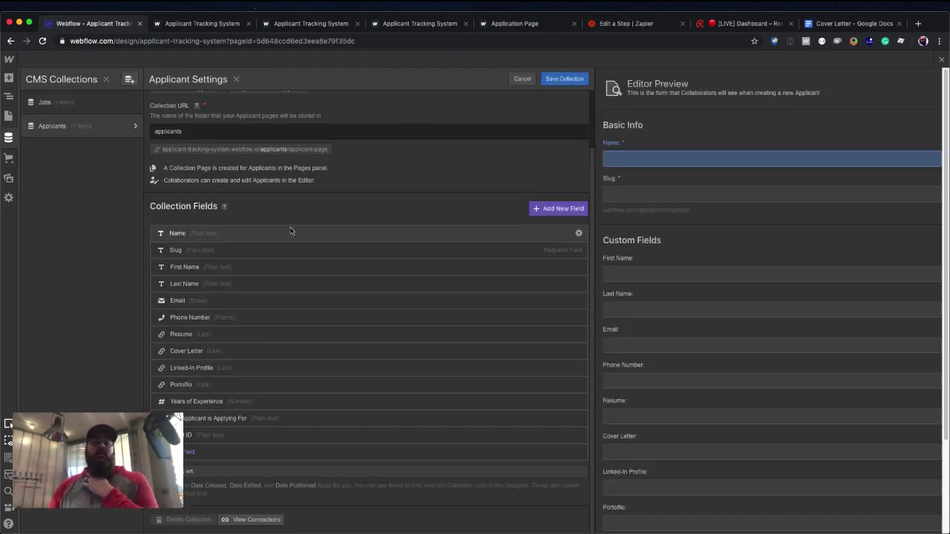
pyautogui.click(190, 451)
pyautogui.scroll(-2, 237, 401)
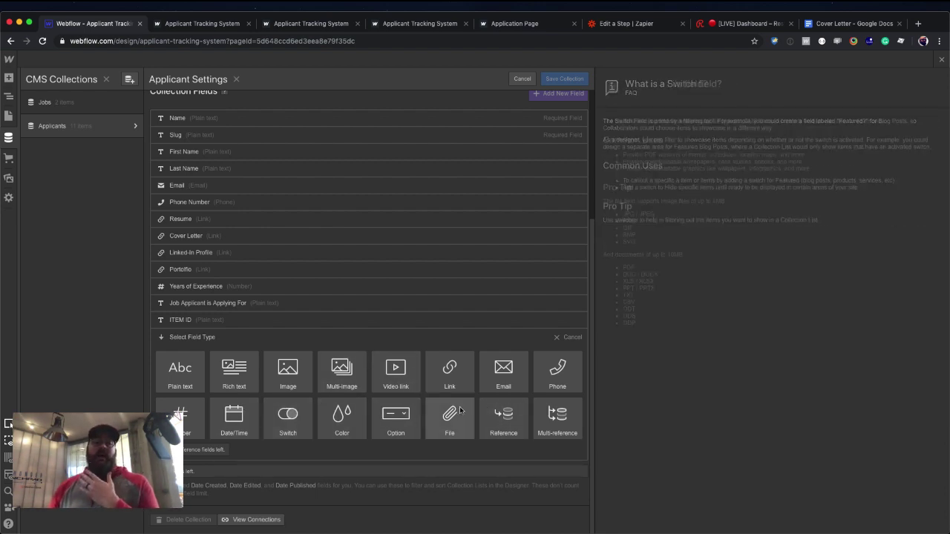
pyautogui.click(396, 424)
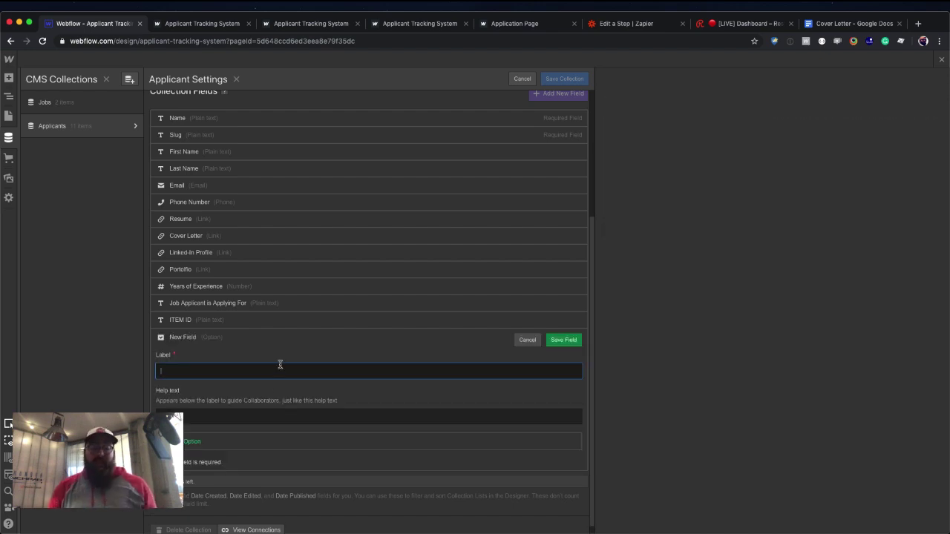
pyautogui.write('Stages')
pyautogui.press('BackSpace')
pyautogui.press('BackSpace')
pyautogui.press('BackSpace')
pyautogui.press('BackSpace')
pyautogui.press('BackSpace')
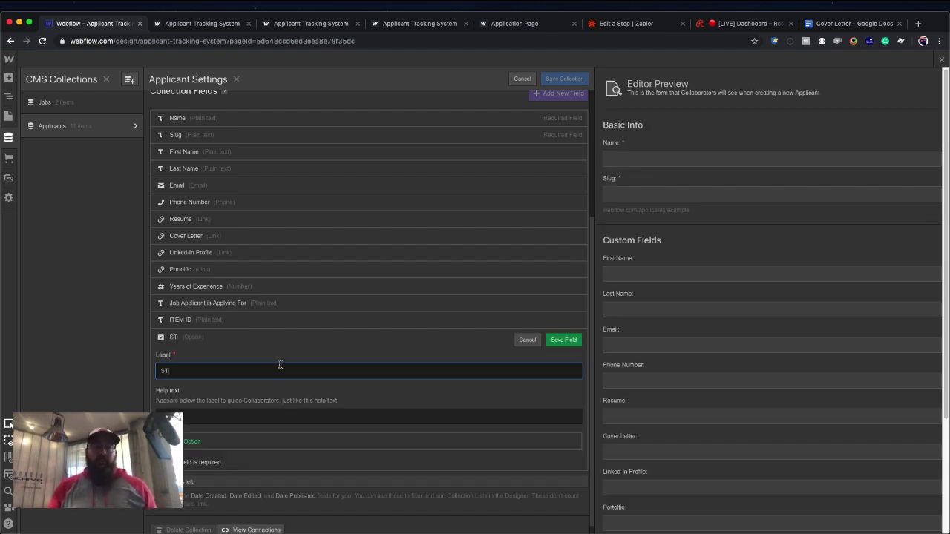
pyautogui.write('tage')
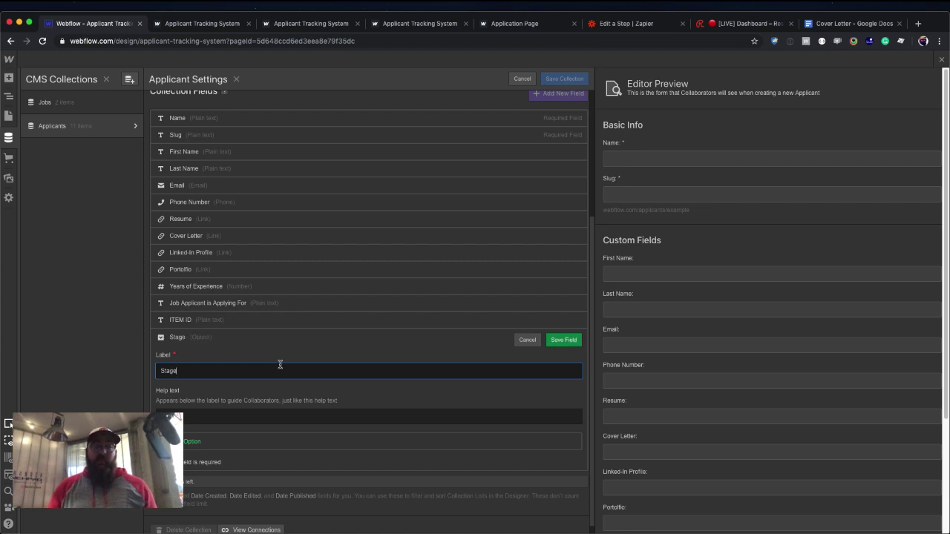
# Add the Stage options Application Review and Initial Interview.
pyautogui.click(245, 439)
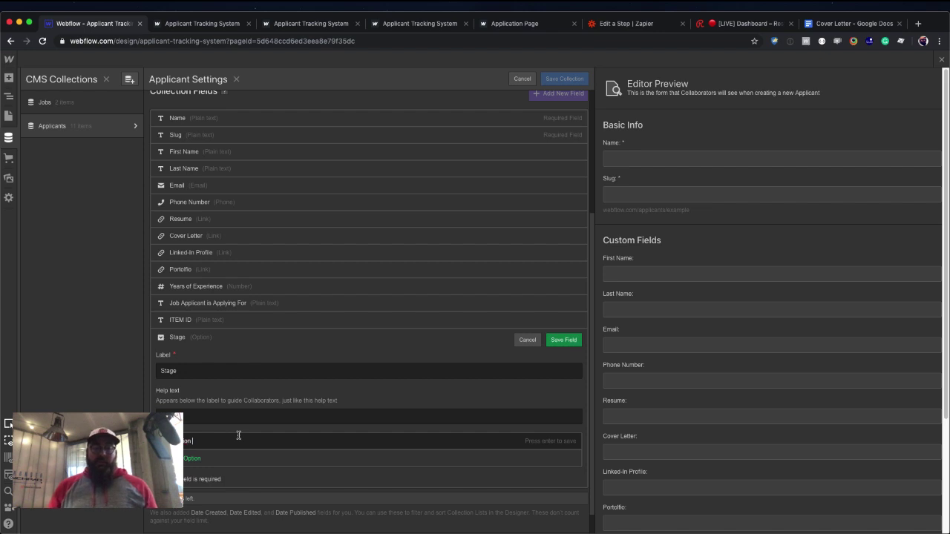
pyautogui.write('REview')
pyautogui.press('BackSpace')
pyautogui.press('BackSpace')
pyautogui.press('BackSpace')
pyautogui.press('BackSpace')
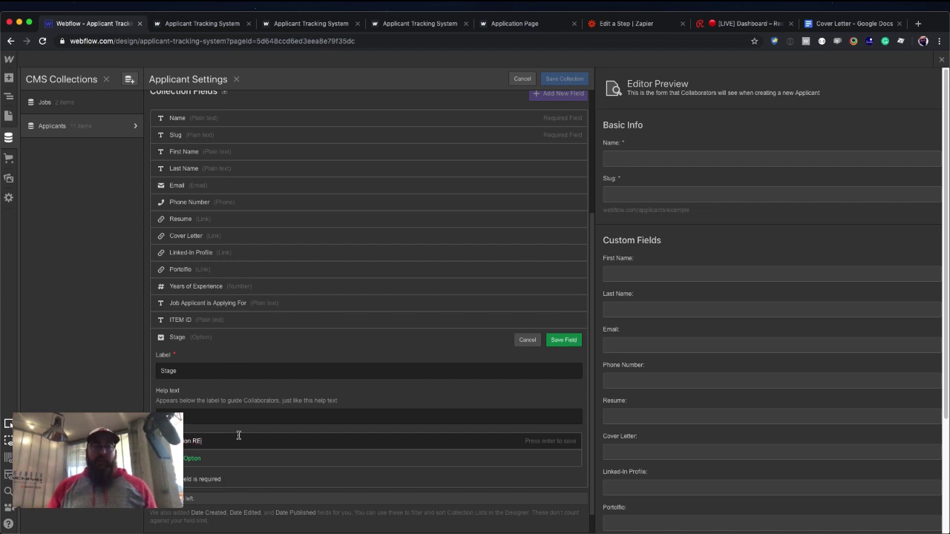
pyautogui.press('BackSpace')
pyautogui.write('eview')
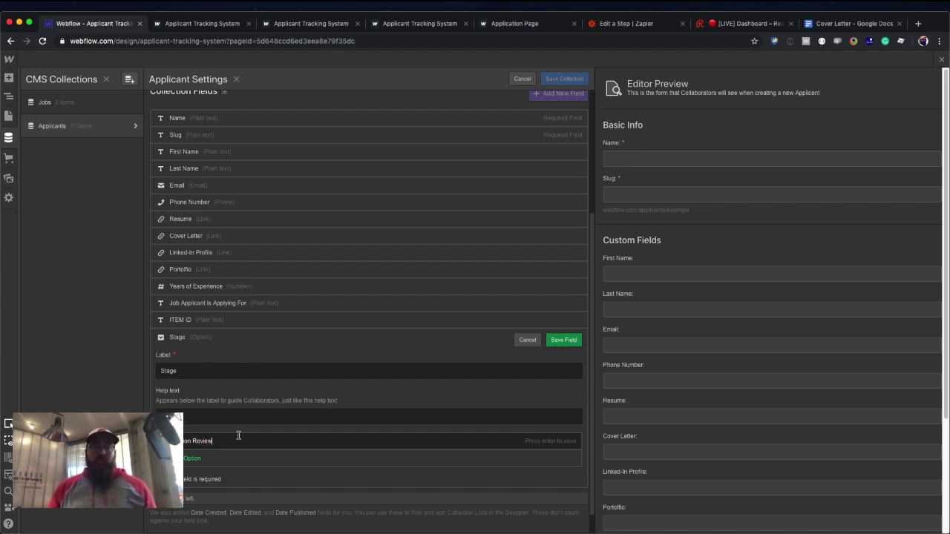
pyautogui.press('Return')
pyautogui.click(195, 457)
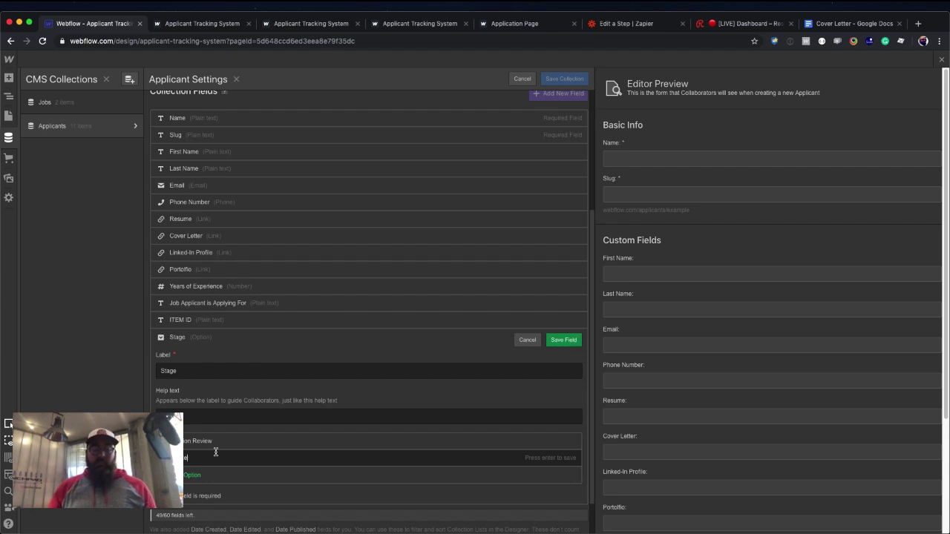
pyautogui.write('iew')
pyautogui.press('Return')
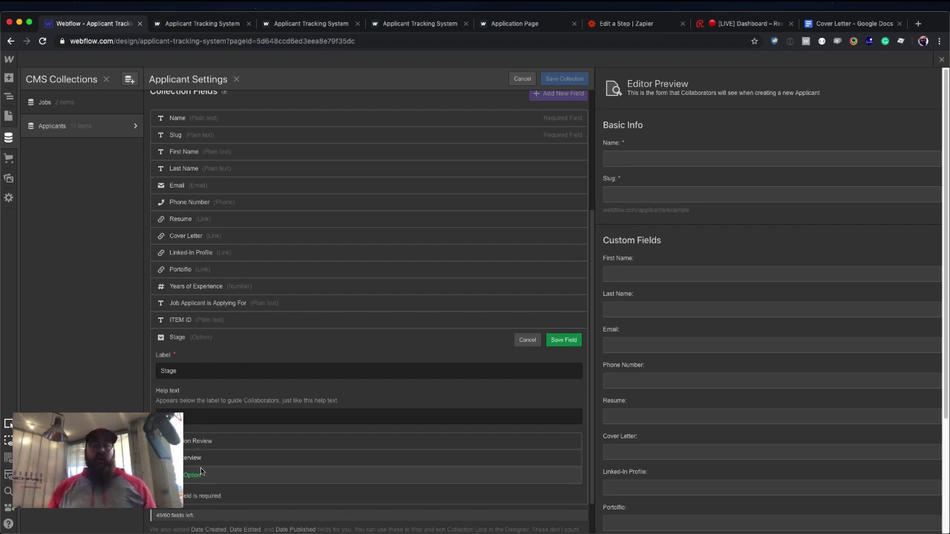
# Add Manager Interview, Peer Interview and Trial Project options, then save the Stage field.
pyautogui.click(194, 474)
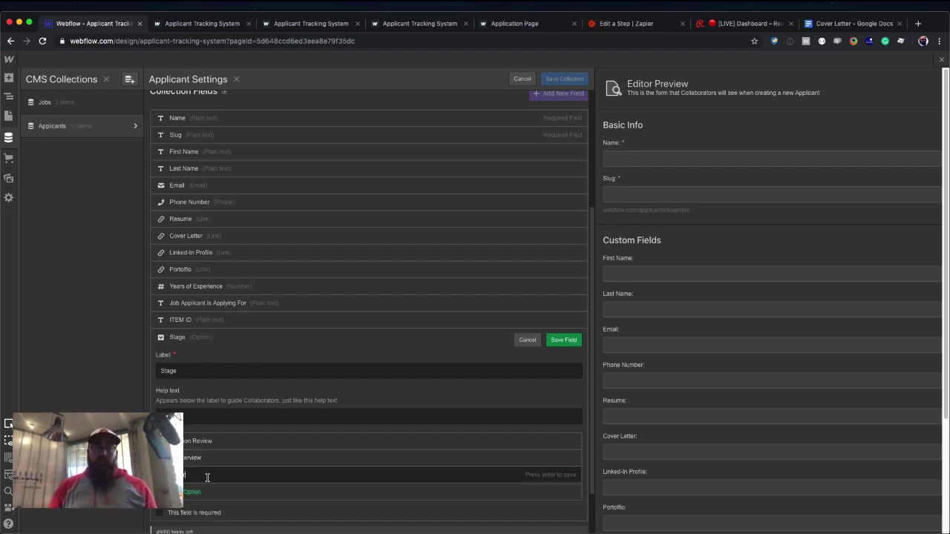
pyautogui.write('INterview')
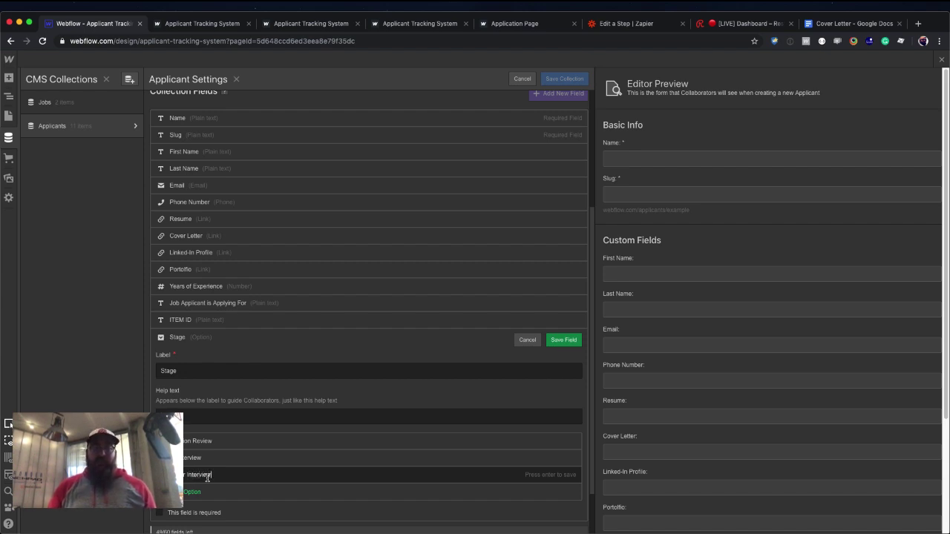
pyautogui.press('Return')
pyautogui.click(195, 488)
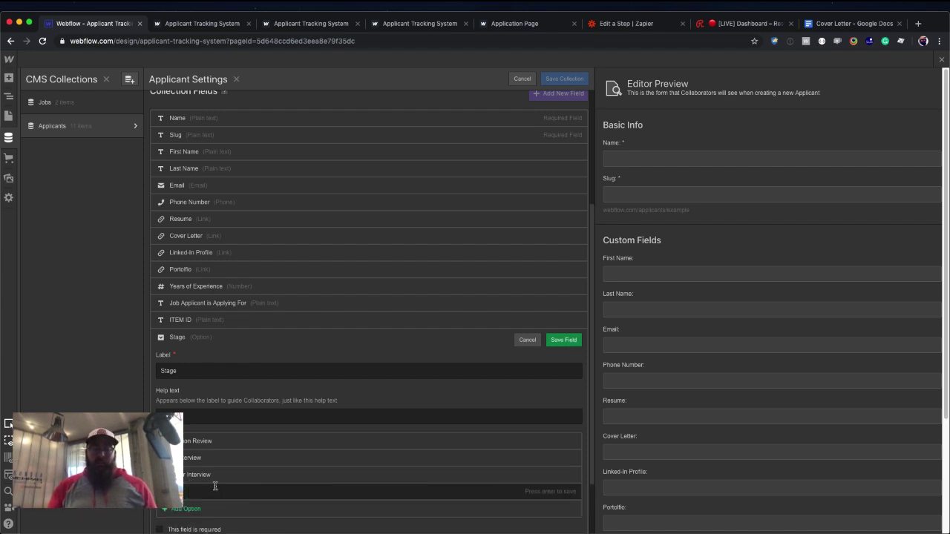
pyautogui.write('iew')
pyautogui.click(191, 508)
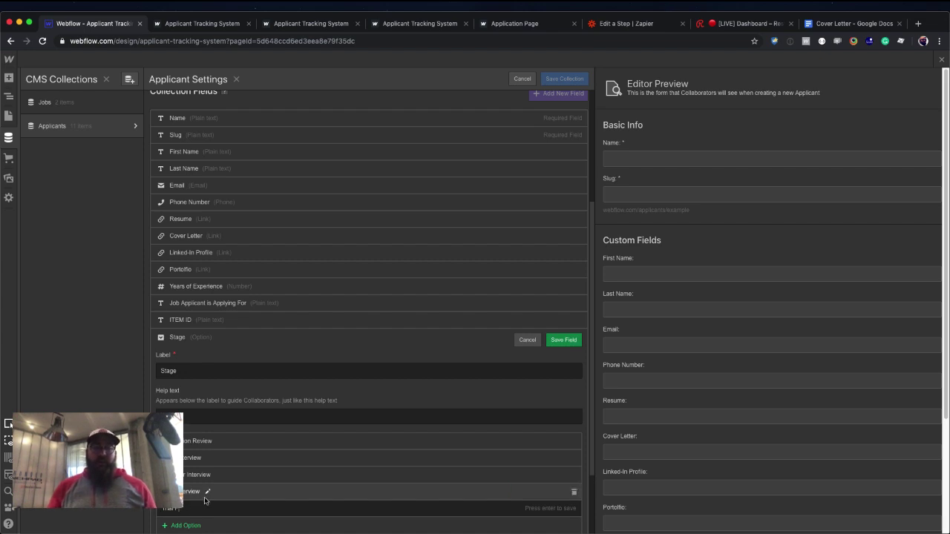
pyautogui.write('Trial Project')
pyautogui.press('Return')
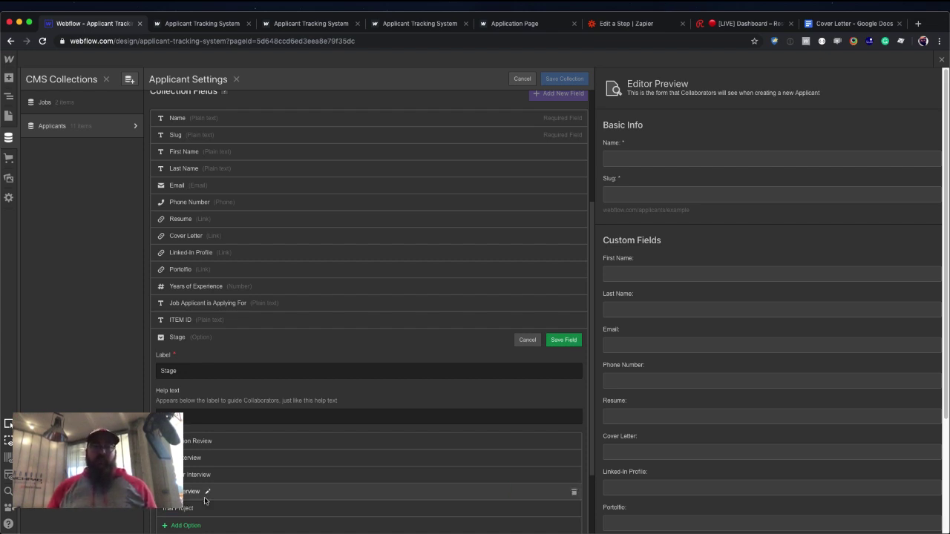
pyautogui.click(558, 344)
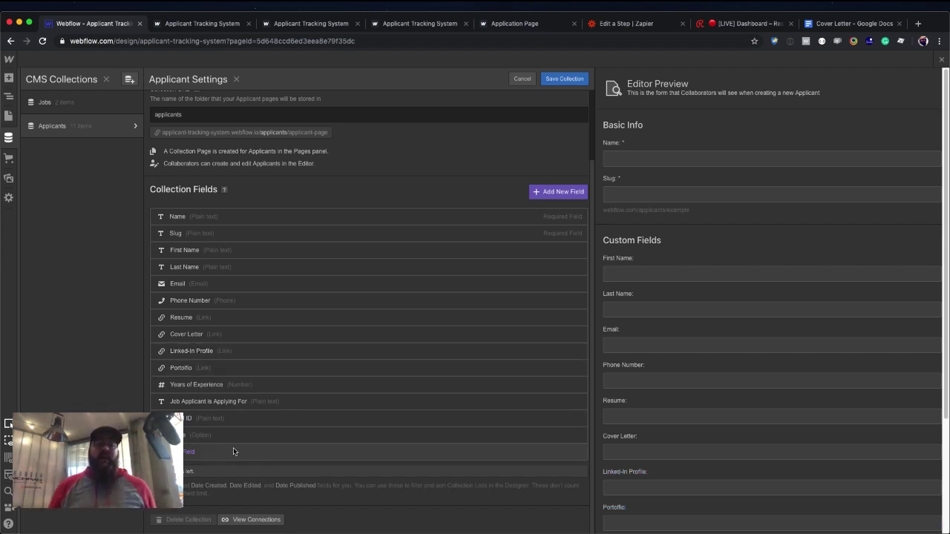
# Save the Applicants collection, set the first applicant's Stage to Application Review, and close the CMS.
pyautogui.click(564, 79)
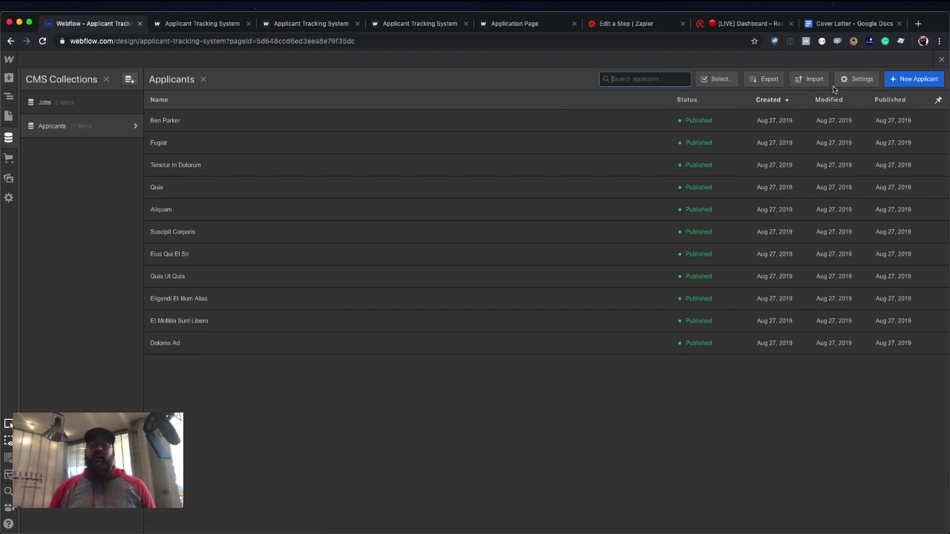
pyautogui.click(356, 121)
pyautogui.scroll(-3, 454, 216)
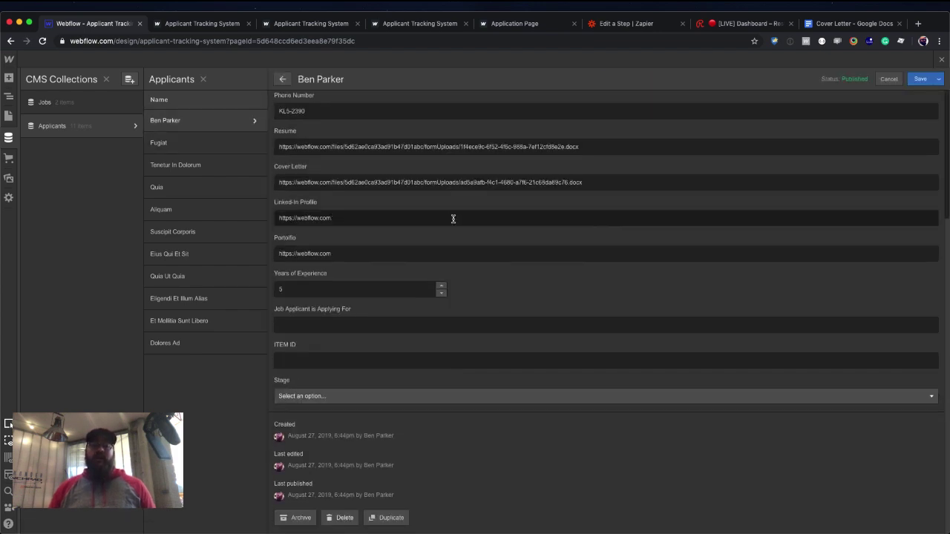
pyautogui.click(386, 396)
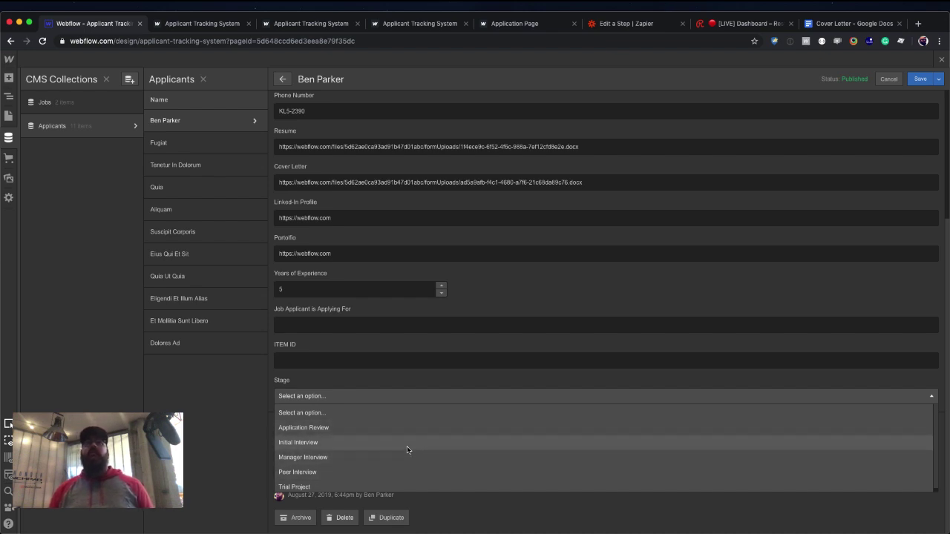
pyautogui.click(350, 428)
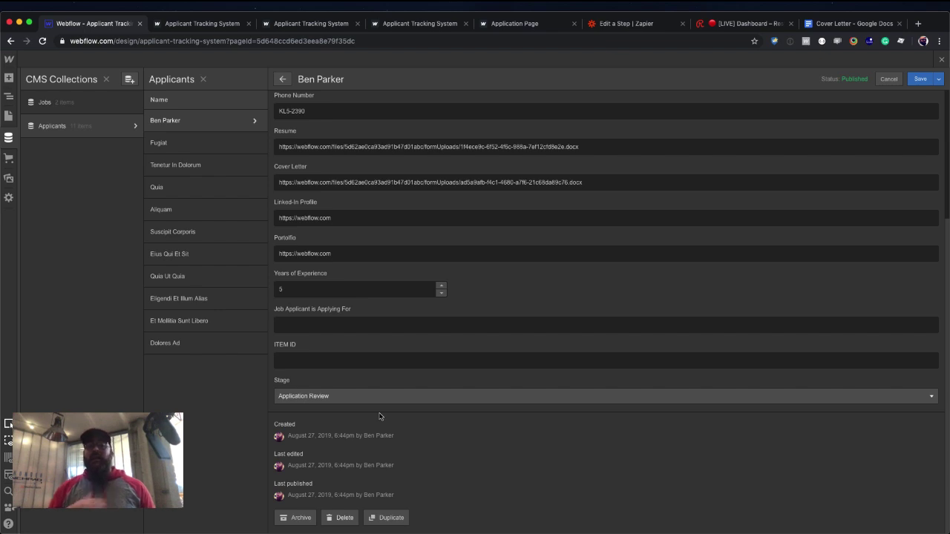
pyautogui.click(922, 79)
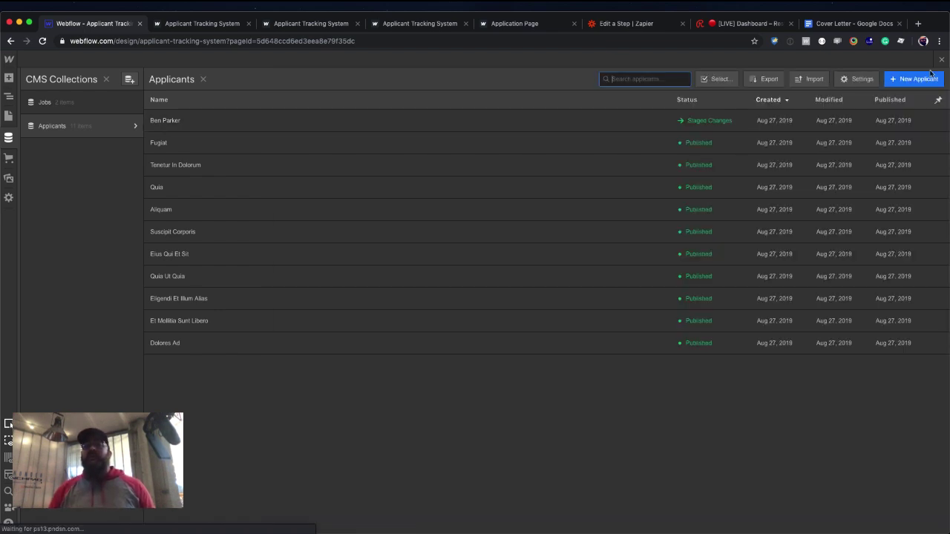
pyautogui.click(940, 60)
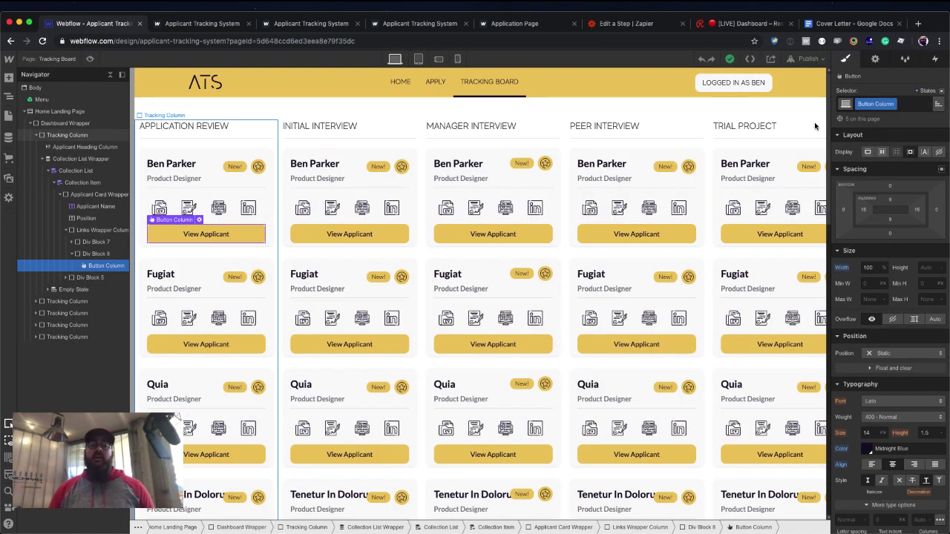
# Filter the first column's collection list to applicants whose Stage equals Application Review.
pyautogui.click(269, 144)
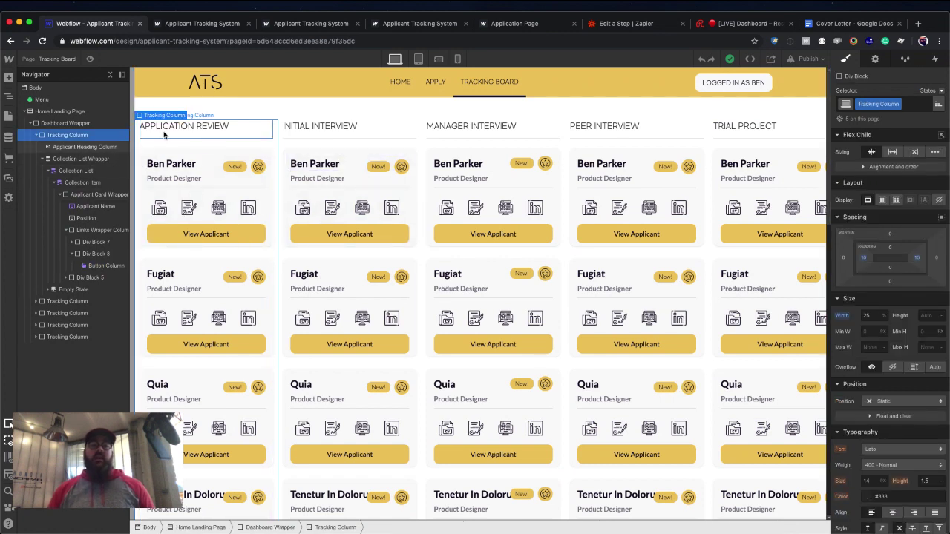
pyautogui.click(81, 170)
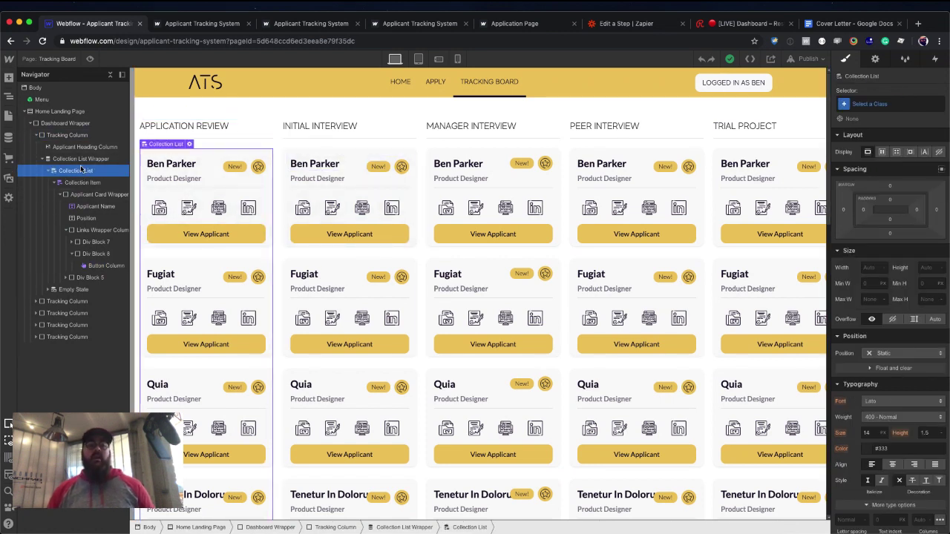
pyautogui.click(82, 159)
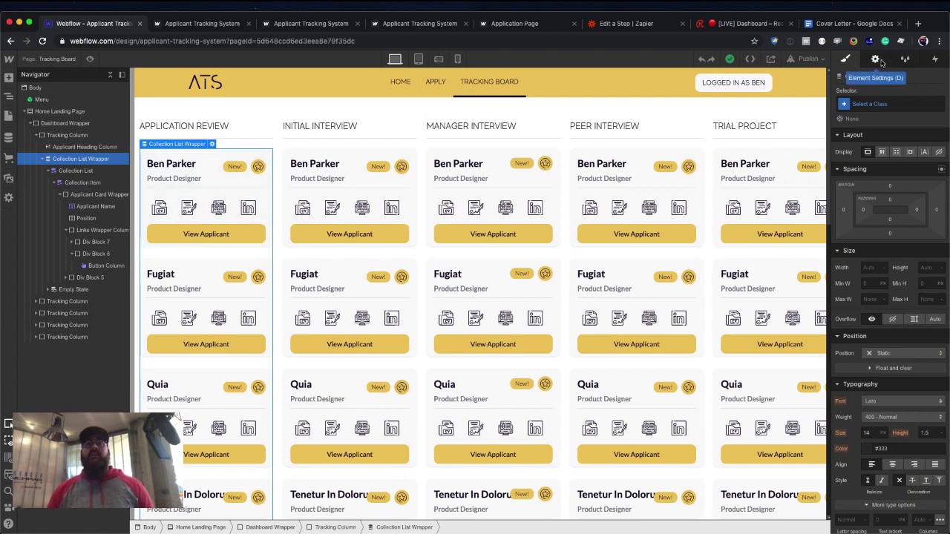
pyautogui.click(880, 61)
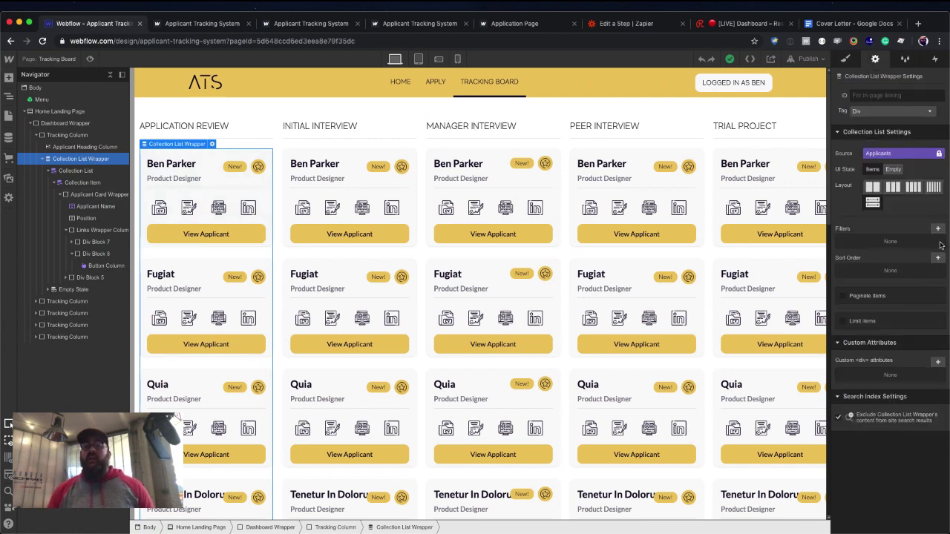
pyautogui.click(937, 228)
pyautogui.click(905, 266)
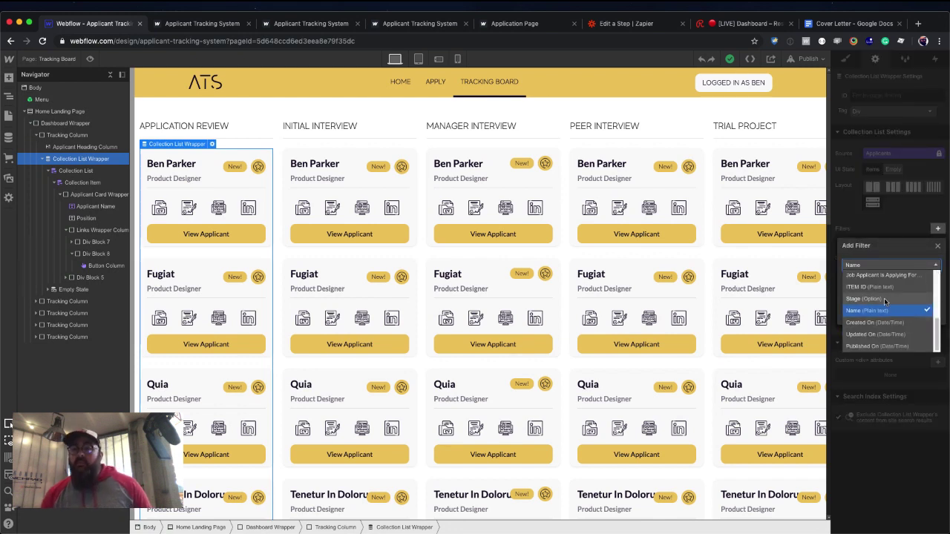
pyautogui.click(881, 297)
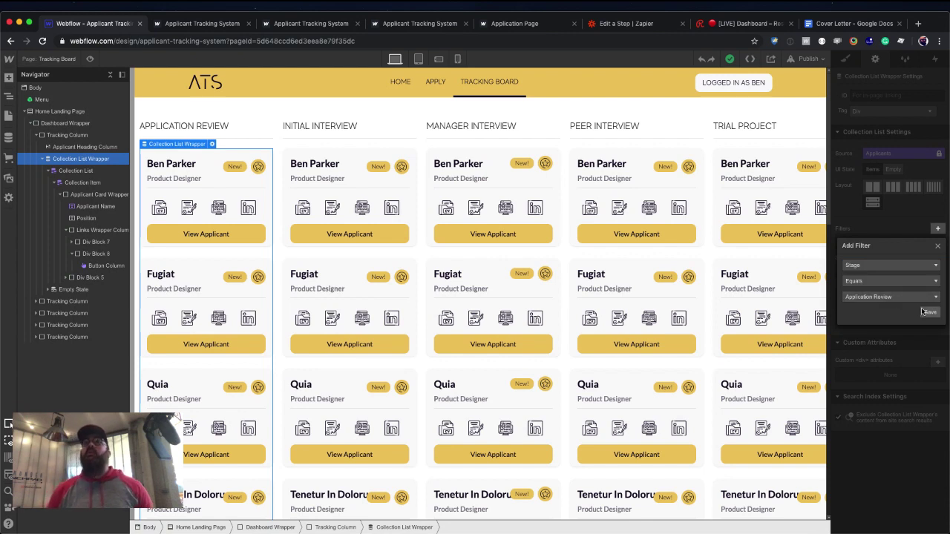
pyautogui.click(931, 315)
pyautogui.click(190, 329)
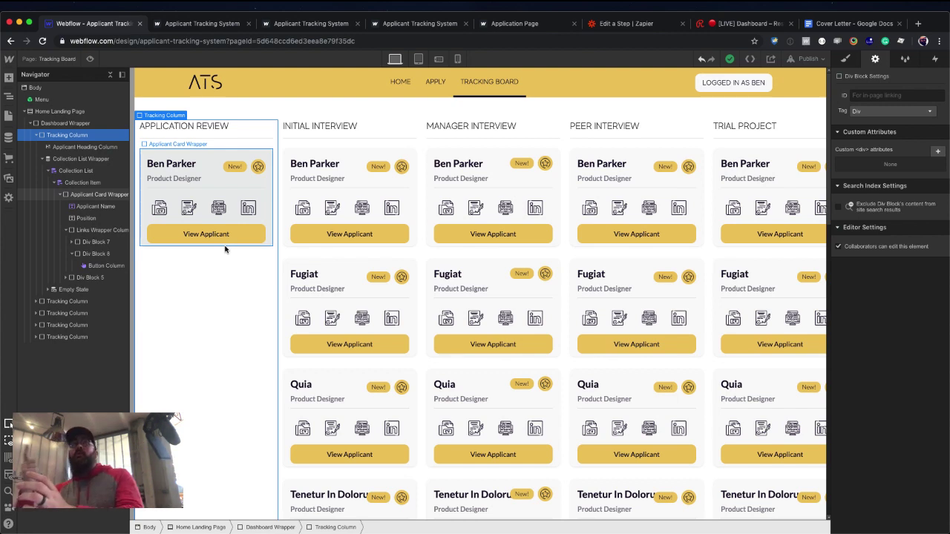
# Insert a Form Block below the View Applicant button using quick search 'form'.
pyautogui.click(233, 235)
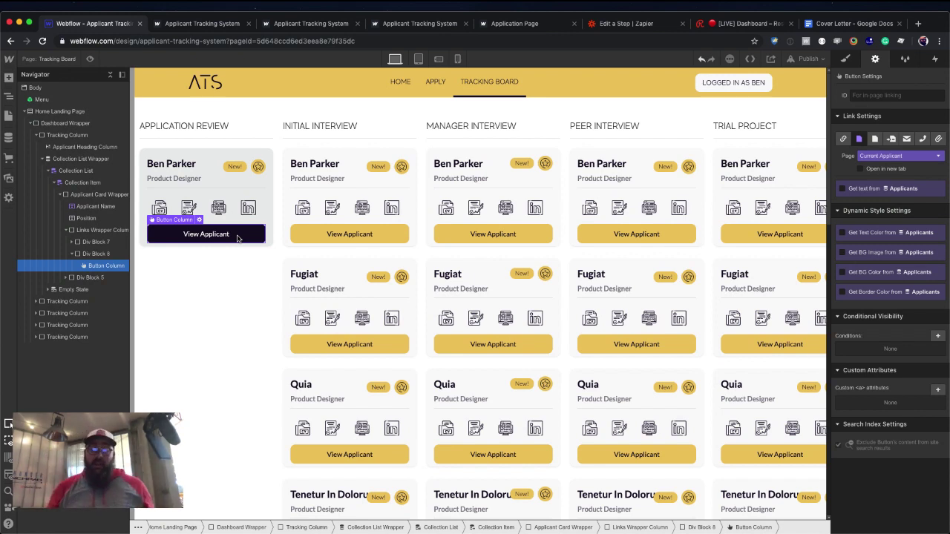
pyautogui.press('super+e')
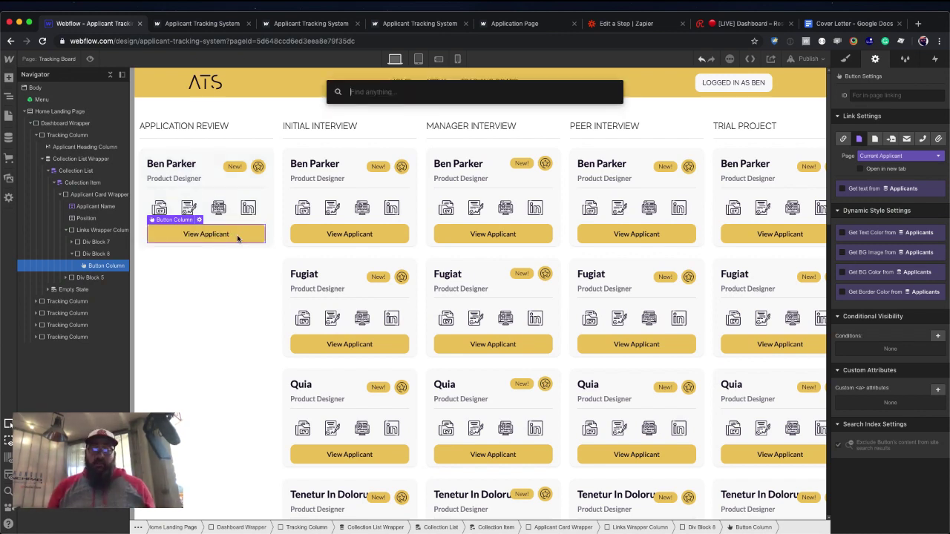
pyautogui.write('form')
pyautogui.press('Return')
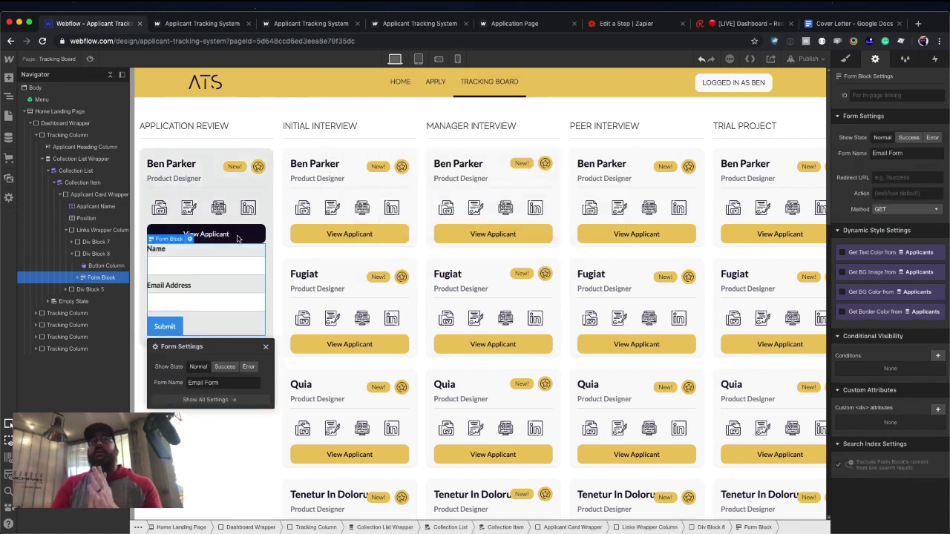
# Browse quick search's action types, then delete the form's Name label.
pyautogui.press('super+e')
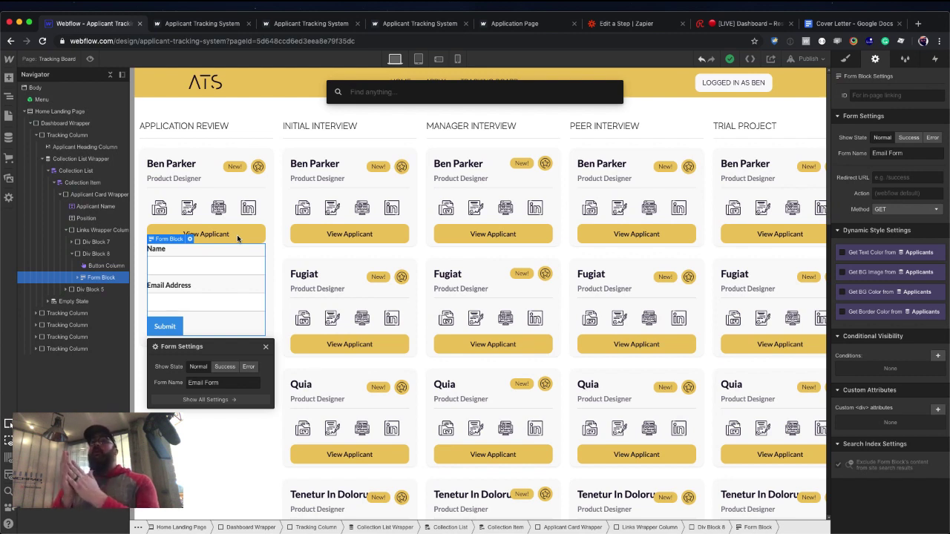
pyautogui.click(610, 93)
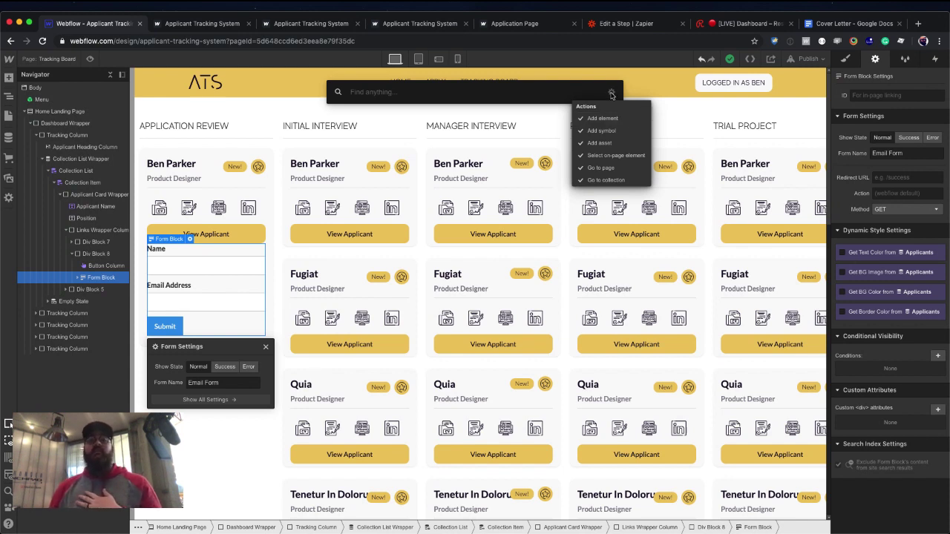
pyautogui.click(610, 93)
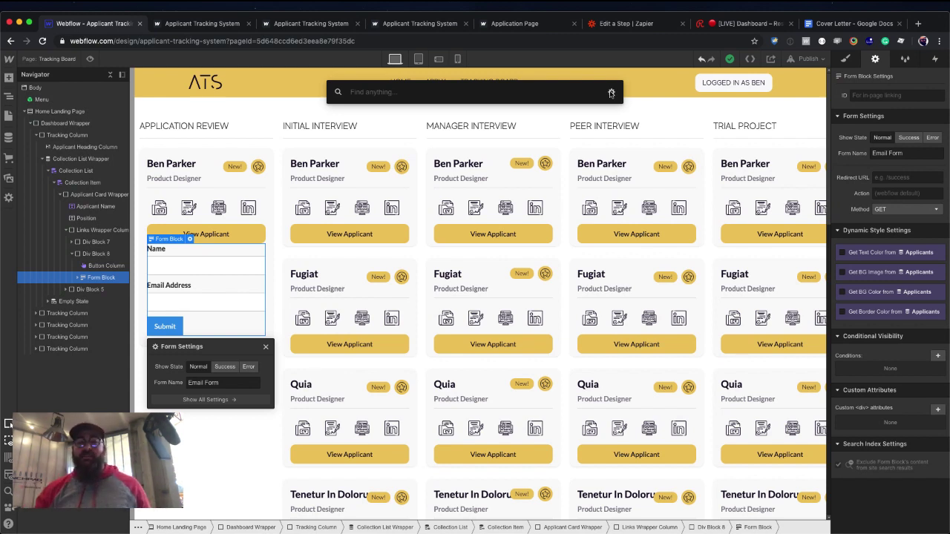
pyautogui.click(190, 302)
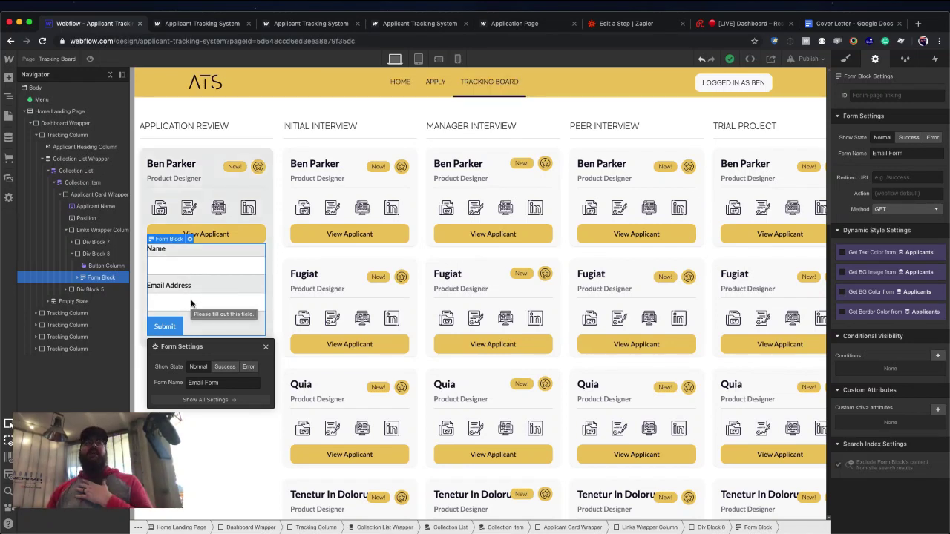
pyautogui.click(169, 251)
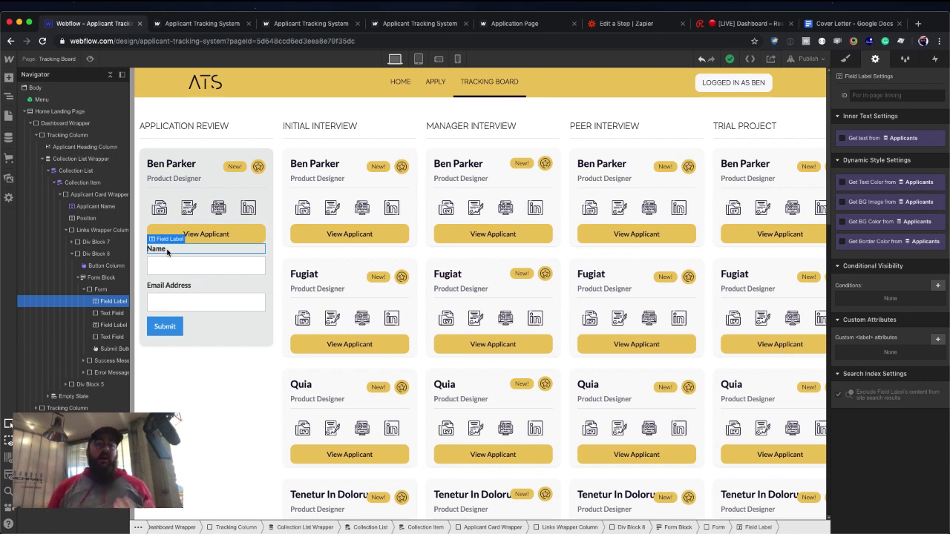
pyautogui.press('Delete')
pyautogui.press('Delete')
pyautogui.press('Delete')
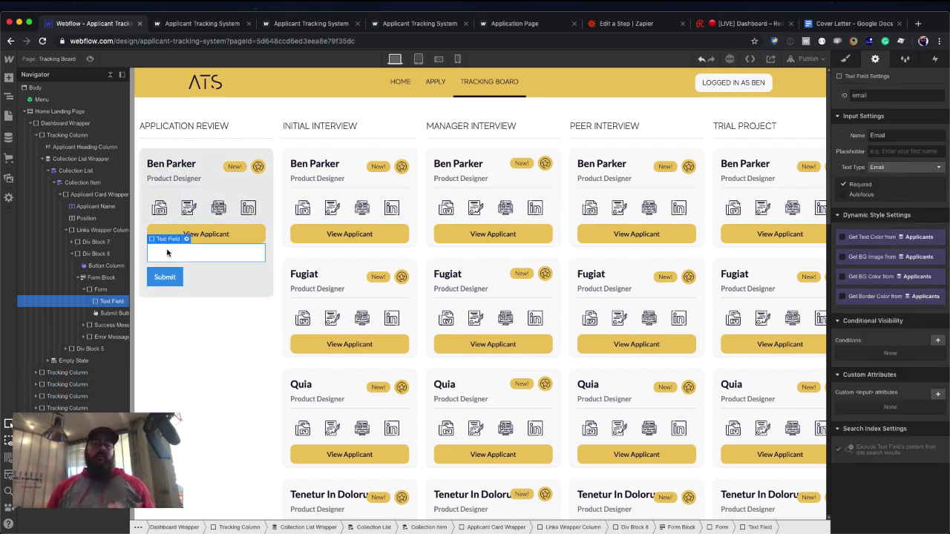
# Insert an empty HTML Embed into the form via quick search 'em'.
pyautogui.press('super+e')
pyautogui.write('em')
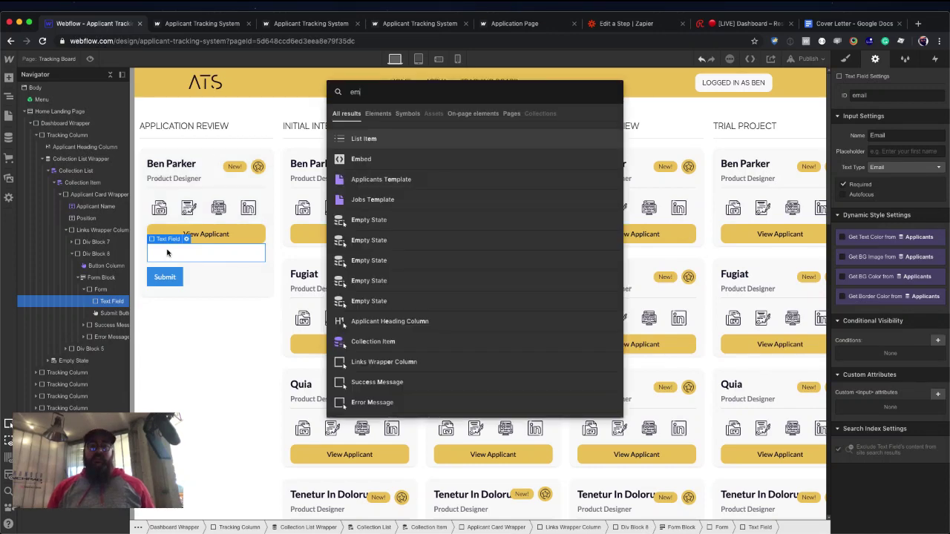
pyautogui.press('Down')
pyautogui.press('Return')
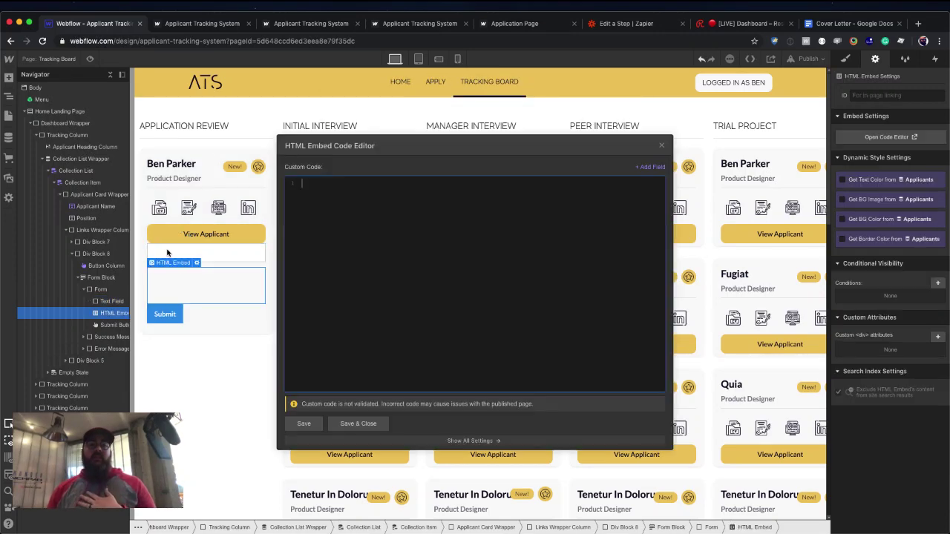
pyautogui.press('Escape')
# Delete the form's email text field, reopen the embed's code editor, and switch to Zapier.
pyautogui.click(191, 255)
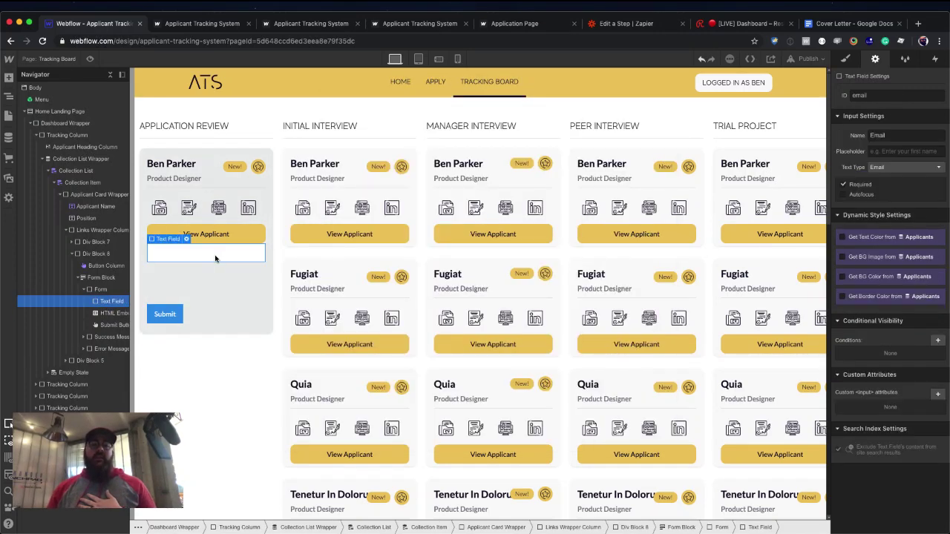
pyautogui.press('Delete')
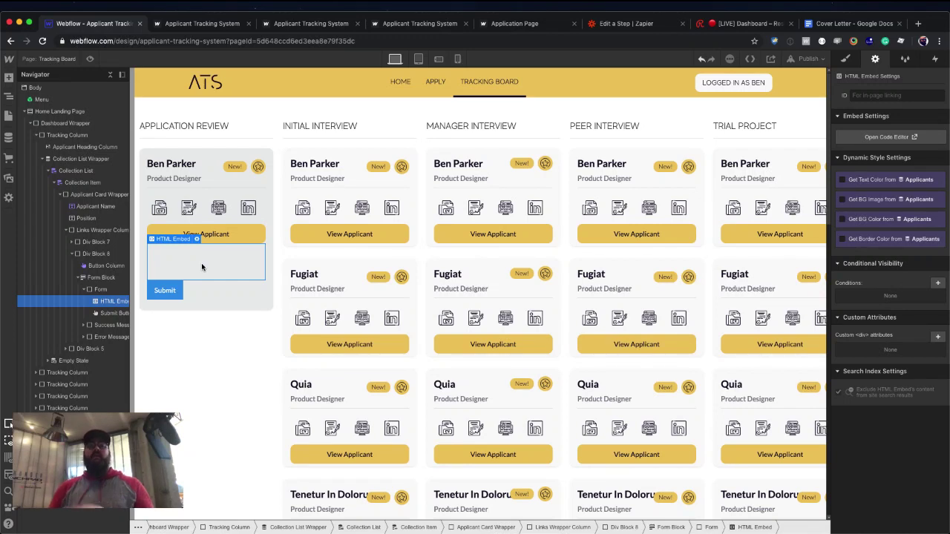
pyautogui.doubleClick(201, 263)
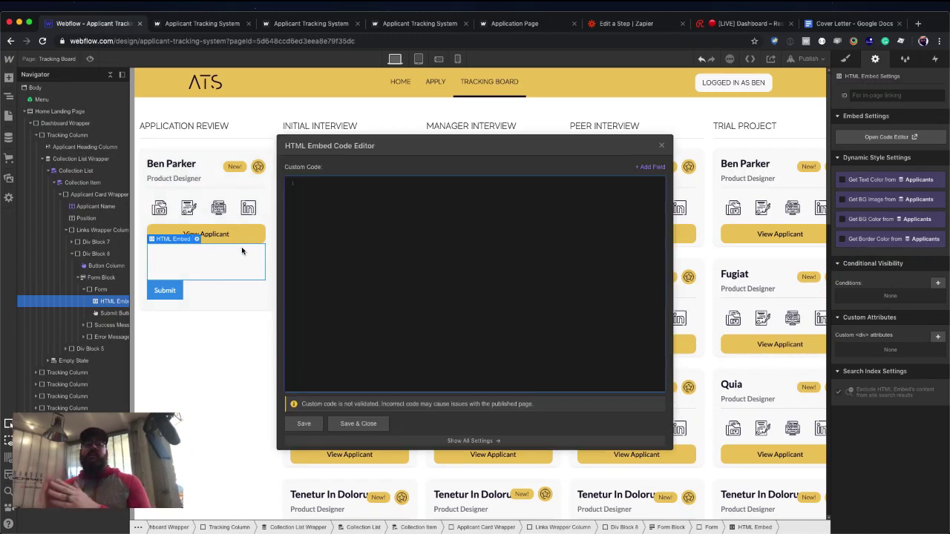
pyautogui.click(627, 25)
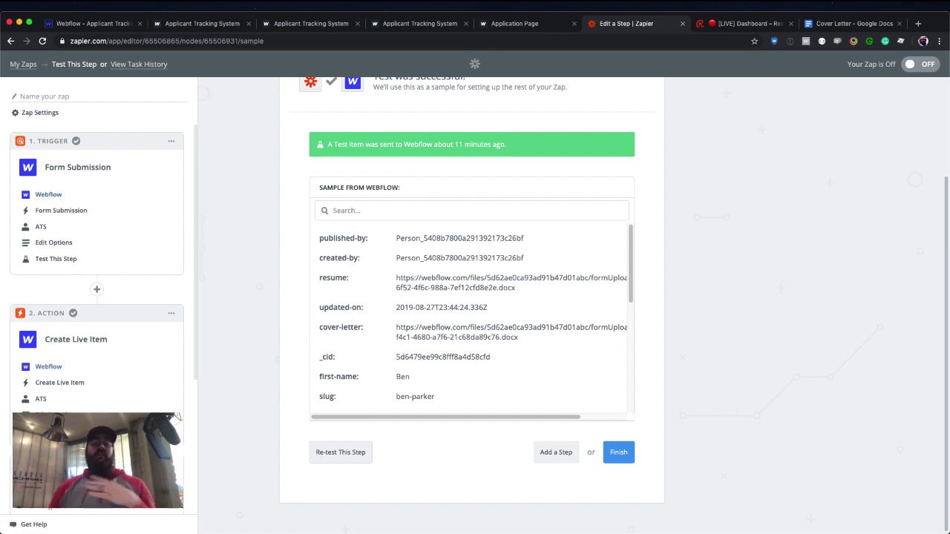
# Add a third step using Webflow's Update Live Item action with the ATS account.
pyautogui.scroll(-5, 97, 312)
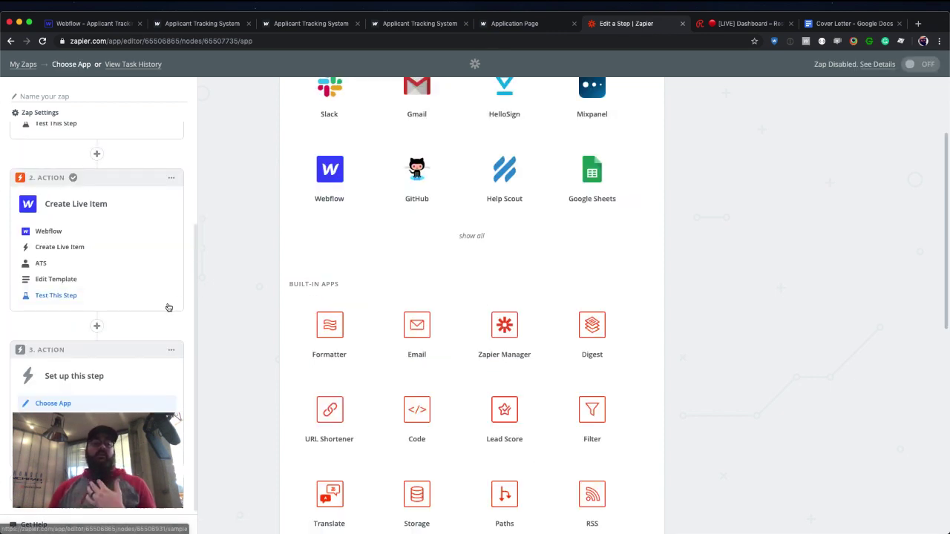
pyautogui.scroll(2, 339, 244)
pyautogui.click(335, 256)
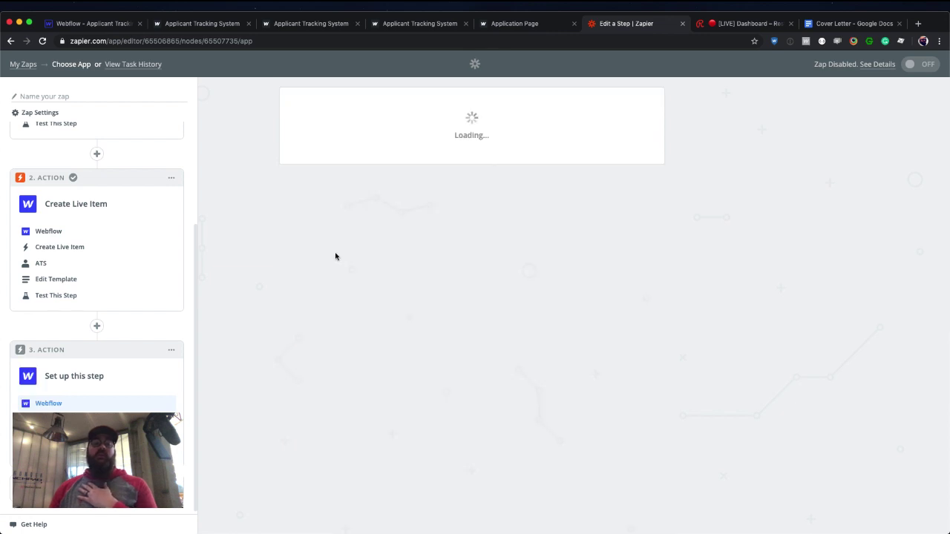
pyautogui.scroll(-3, 389, 249)
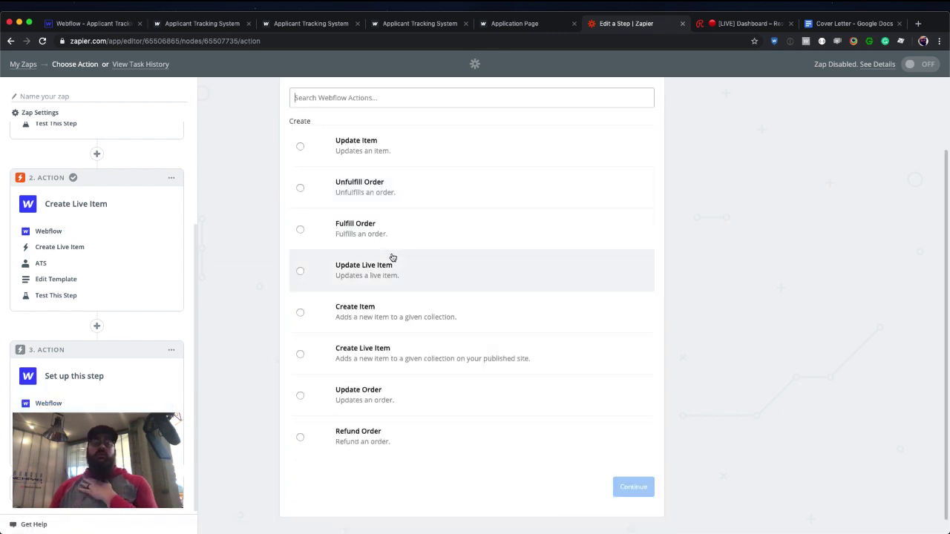
pyautogui.click(407, 278)
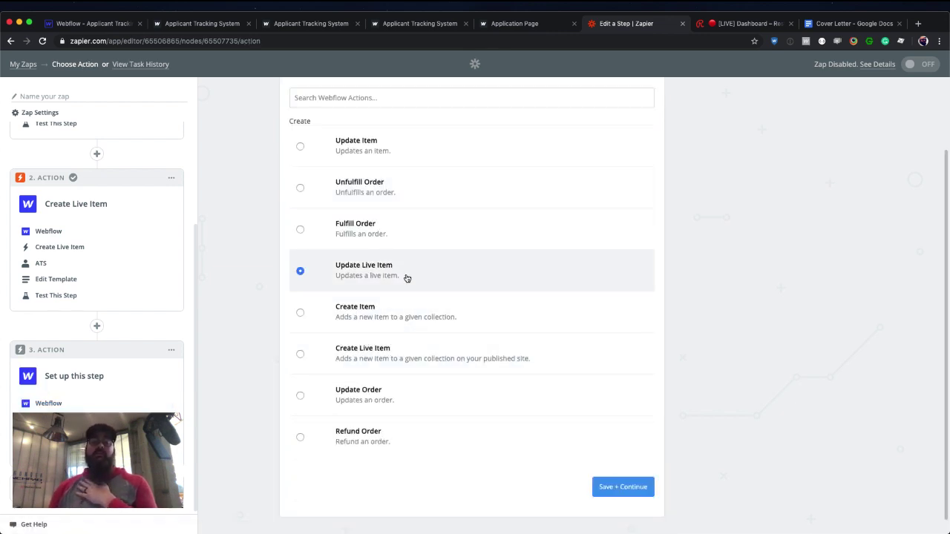
pyautogui.click(625, 488)
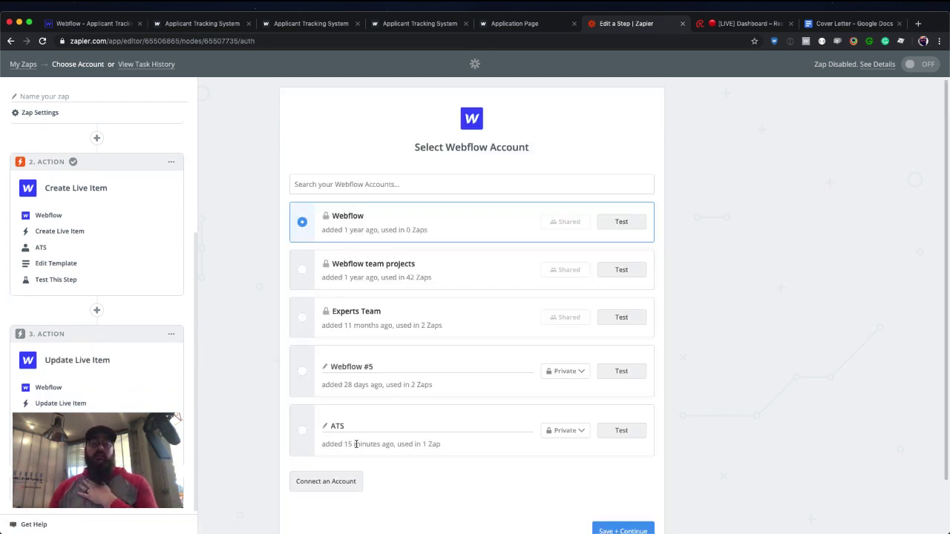
pyautogui.click(307, 434)
pyautogui.click(607, 529)
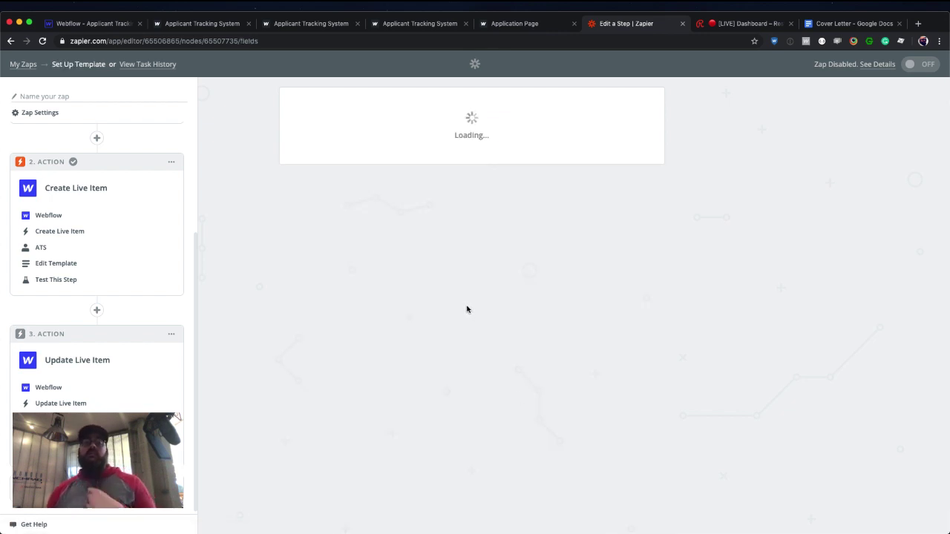
pyautogui.click(451, 250)
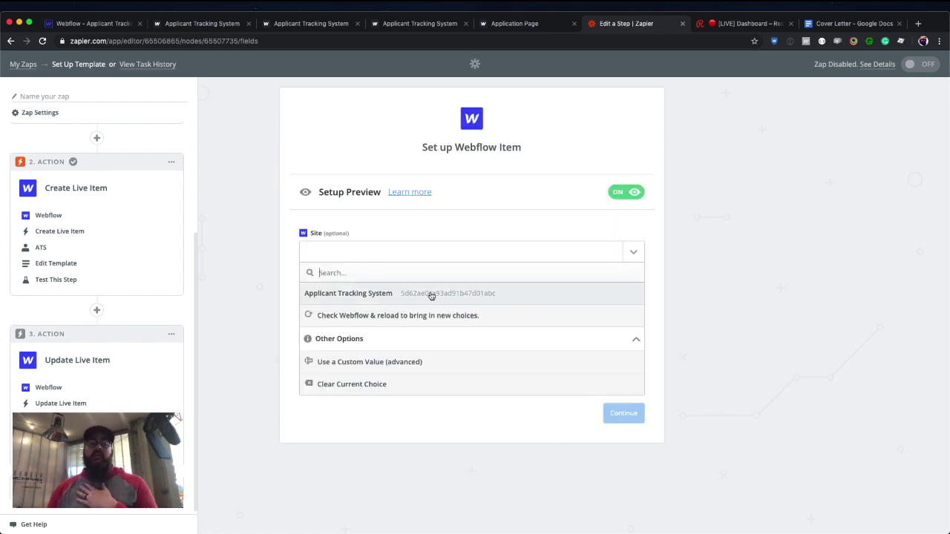
# Choose the Applicant Tracking System site and Applicants collection, and map Item to step 2's ID.
pyautogui.click(429, 294)
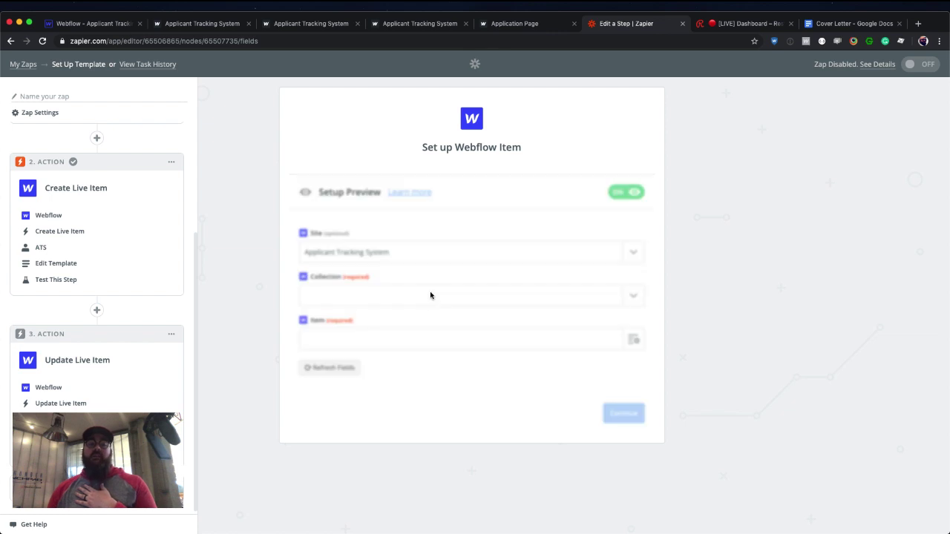
pyautogui.click(410, 297)
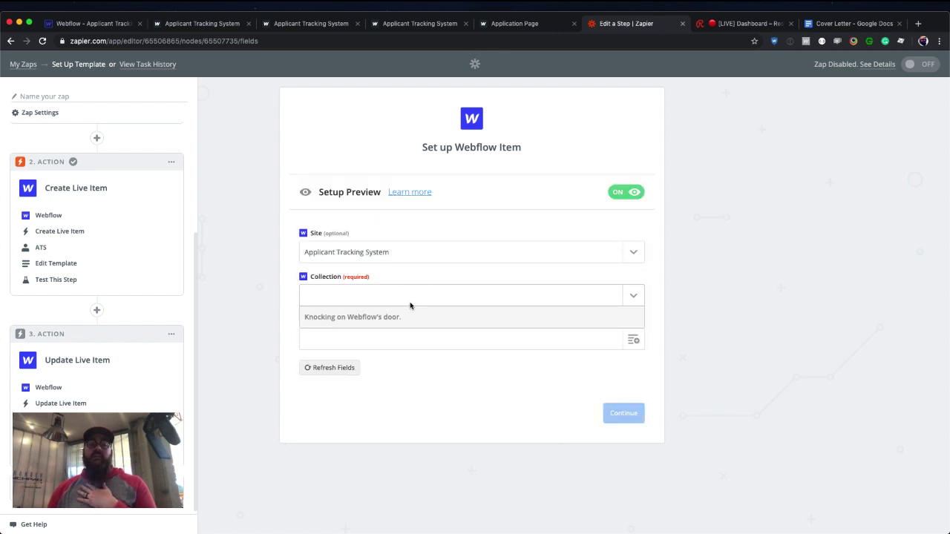
pyautogui.click(401, 335)
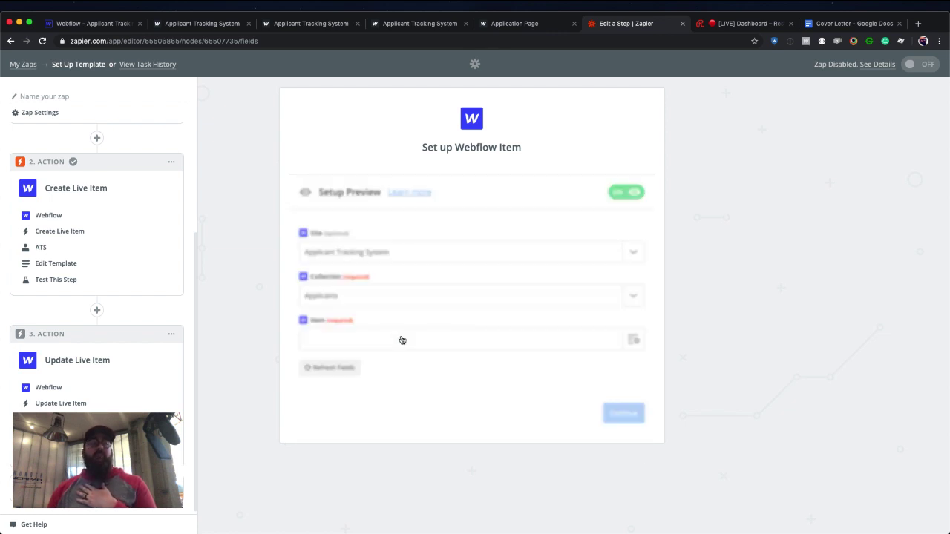
pyautogui.click(397, 340)
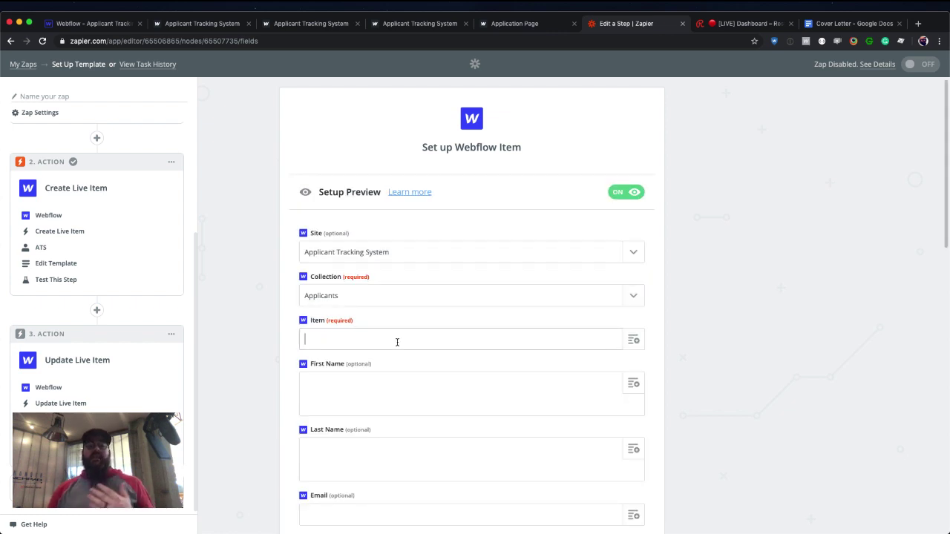
pyautogui.click(631, 341)
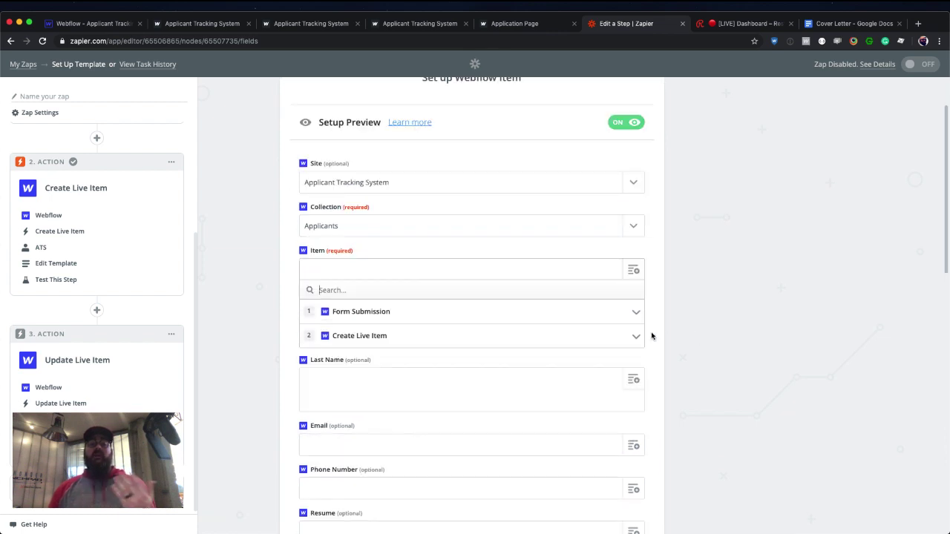
pyautogui.click(624, 335)
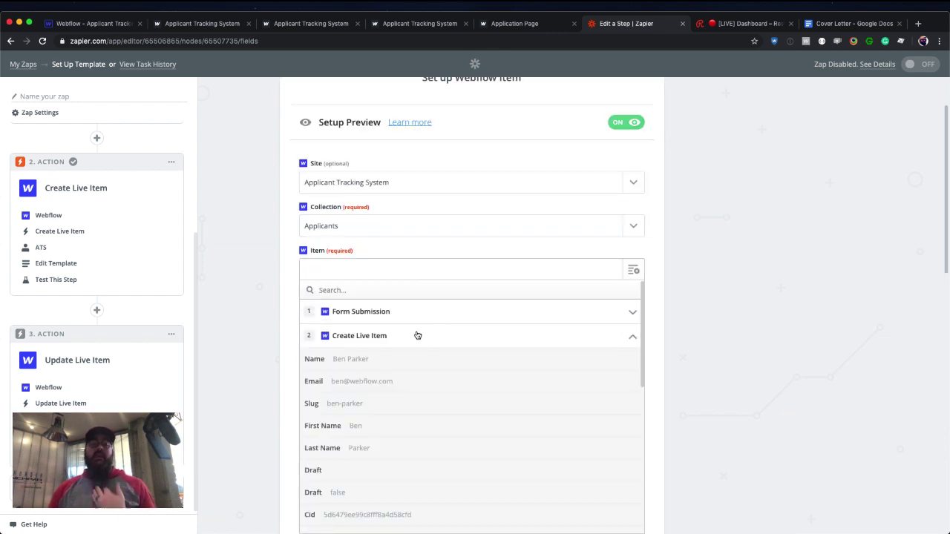
pyautogui.scroll(-3, 424, 351)
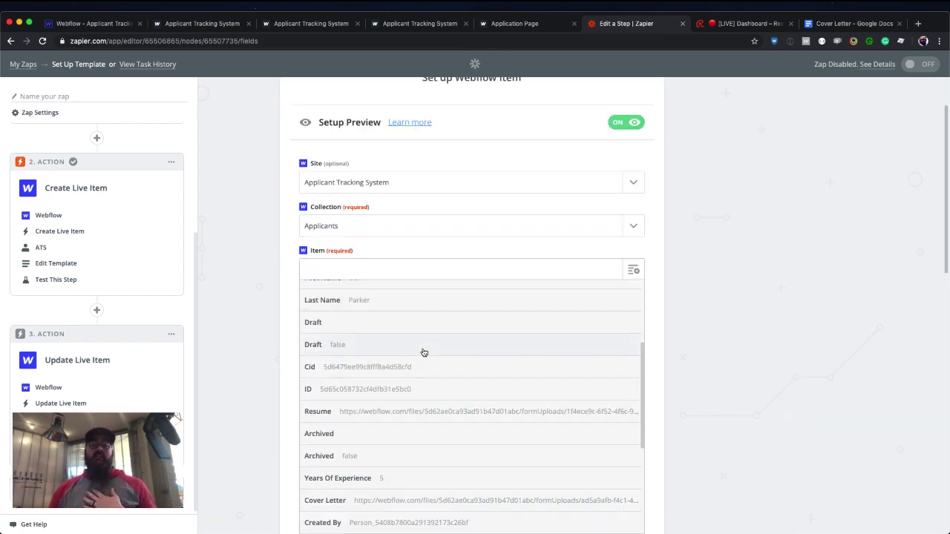
pyautogui.click(398, 391)
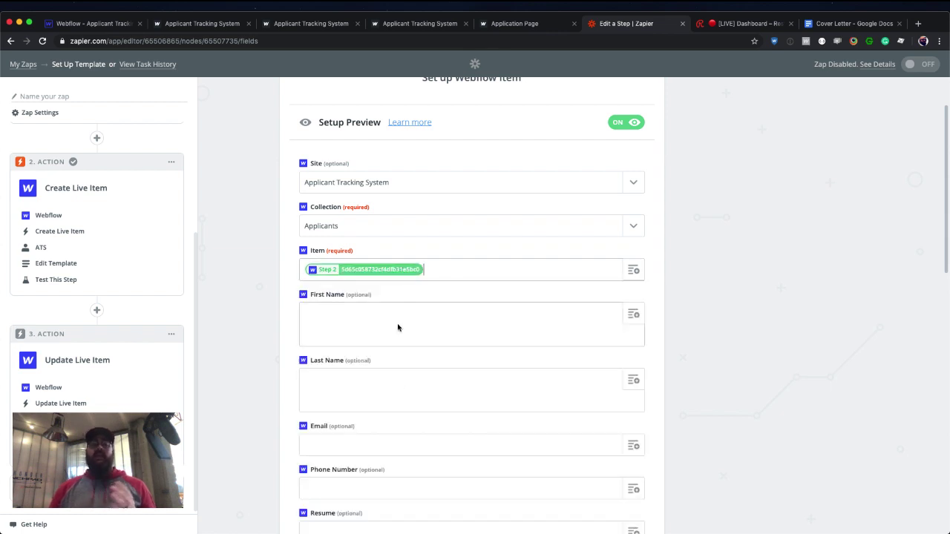
# Map Name to step 2's name and set both Archived and Draft to no.
pyautogui.scroll(-7, 448, 320)
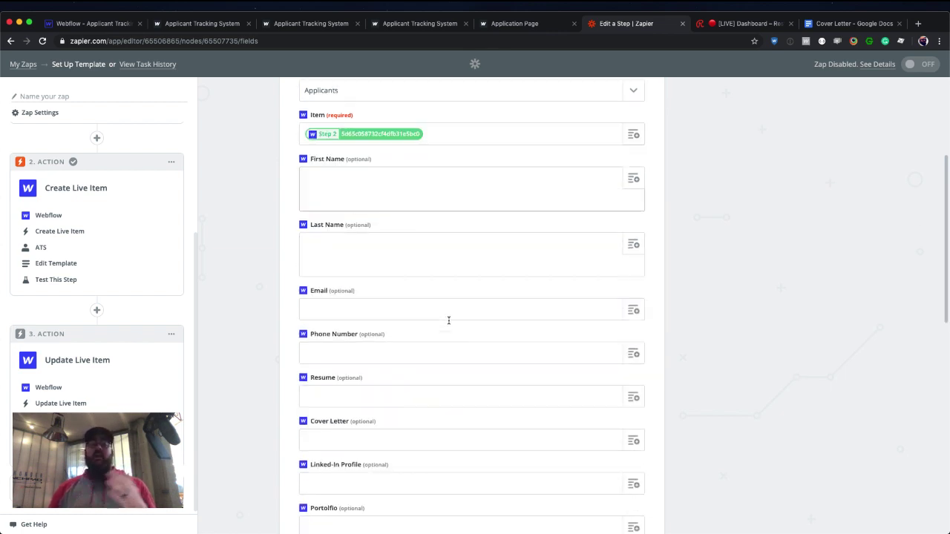
pyautogui.scroll(-4, 448, 320)
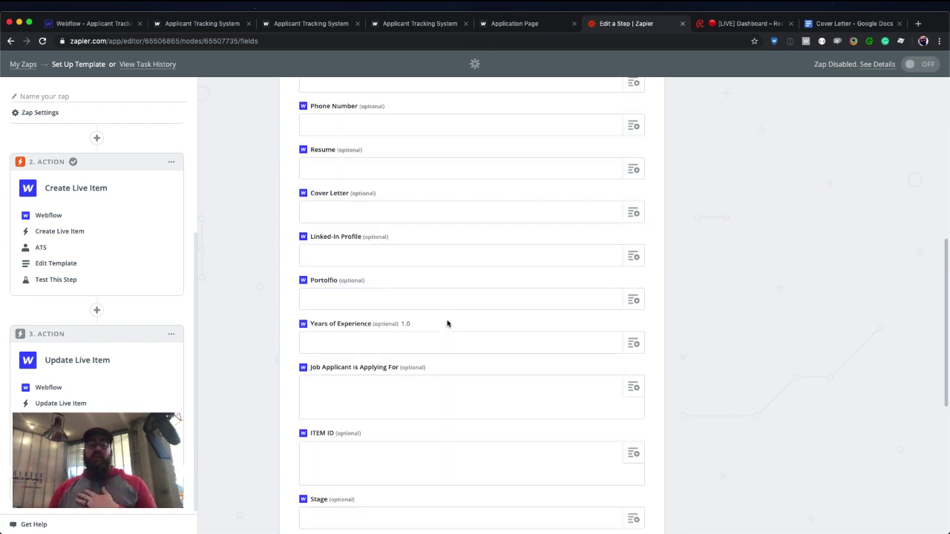
pyautogui.click(408, 373)
pyautogui.click(633, 369)
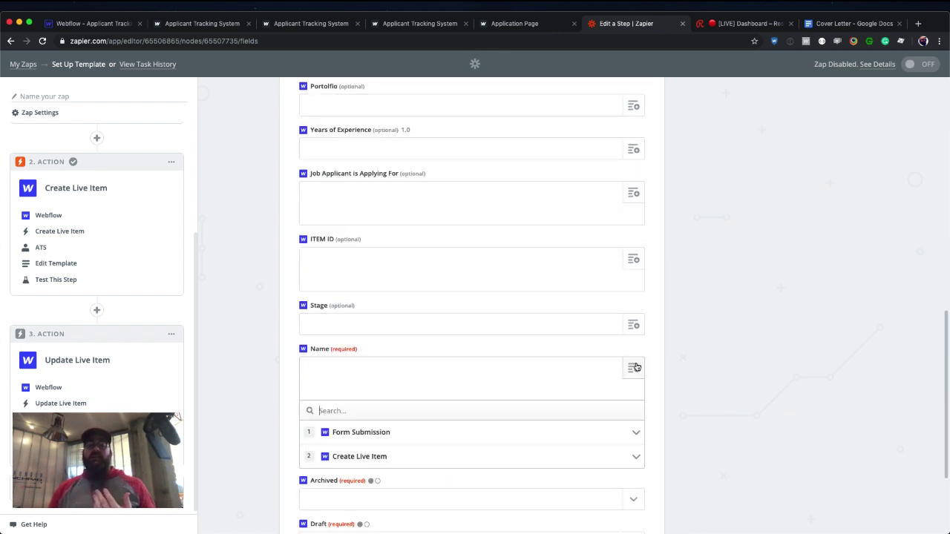
pyautogui.scroll(-2, 668, 356)
pyautogui.click(565, 394)
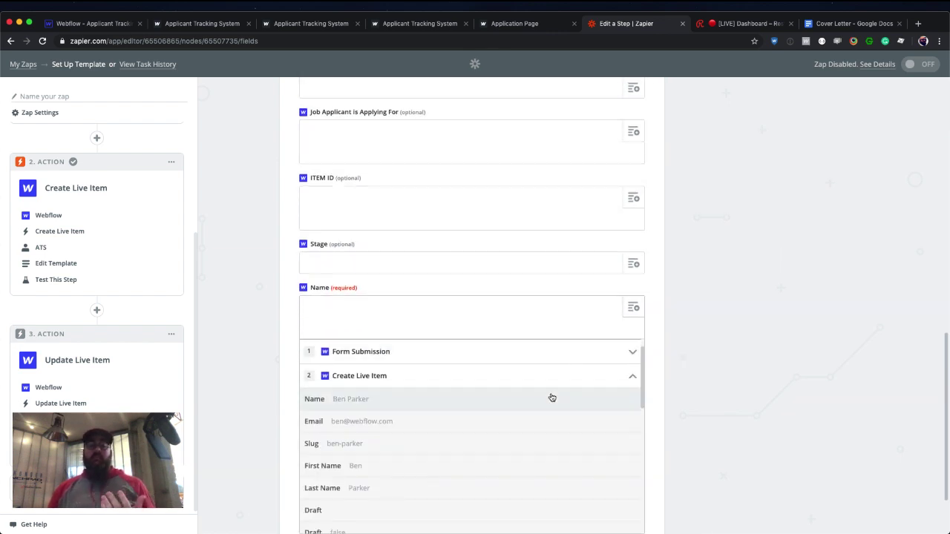
pyautogui.click(551, 396)
pyautogui.scroll(-1, 544, 377)
pyautogui.scroll(-1, 543, 377)
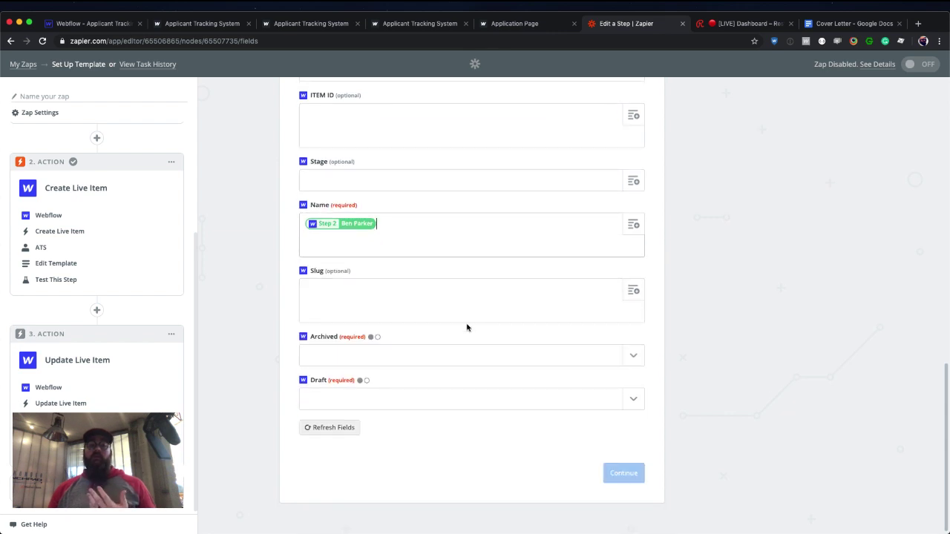
pyautogui.click(520, 357)
pyautogui.click(442, 420)
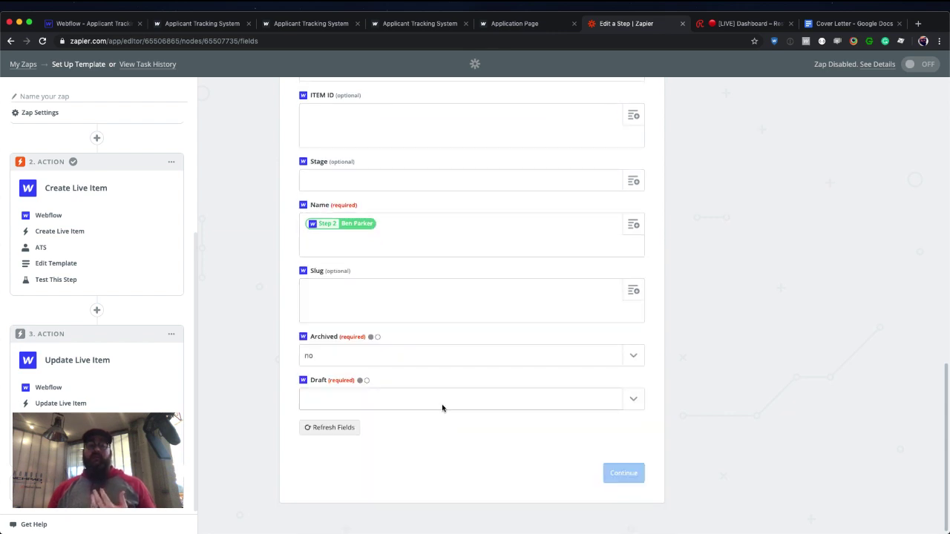
pyautogui.click(442, 400)
pyautogui.click(413, 463)
# Map ITEM ID to step 2's ID, then return to Webflow and close the embed editor.
pyautogui.scroll(3, 463, 360)
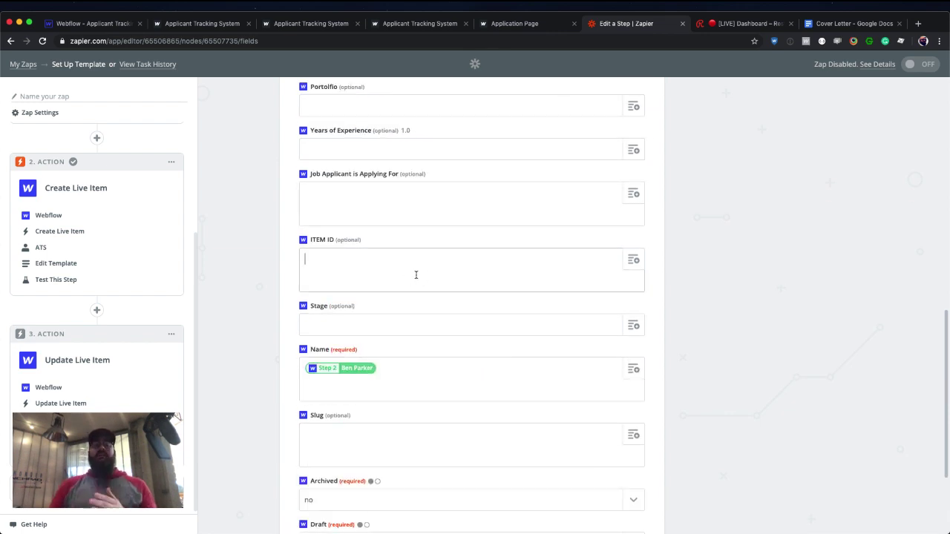
pyautogui.click(639, 266)
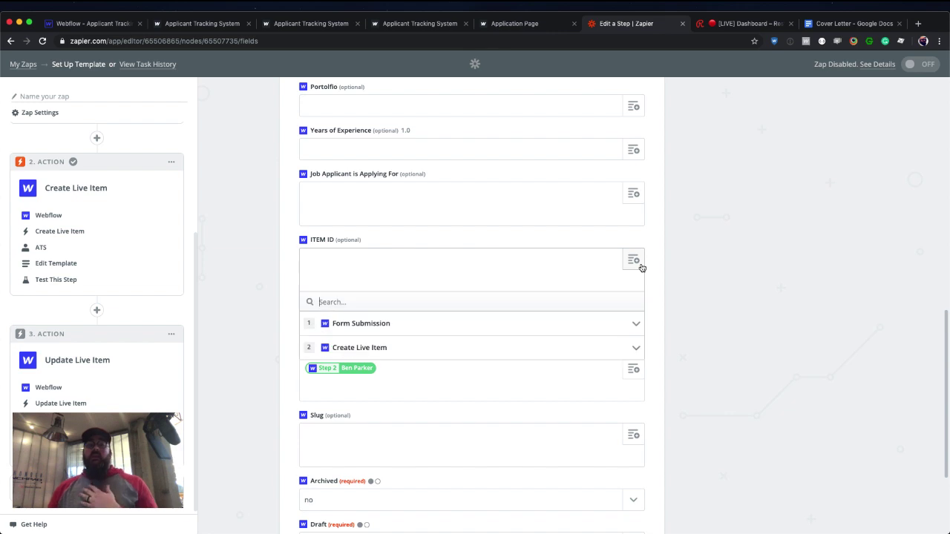
pyautogui.click(512, 347)
pyautogui.scroll(-1, 512, 353)
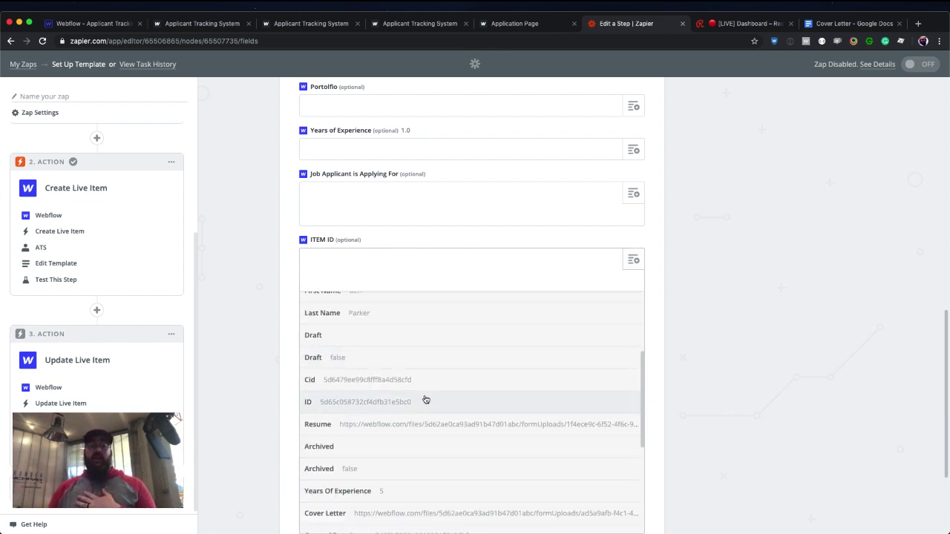
pyautogui.click(339, 402)
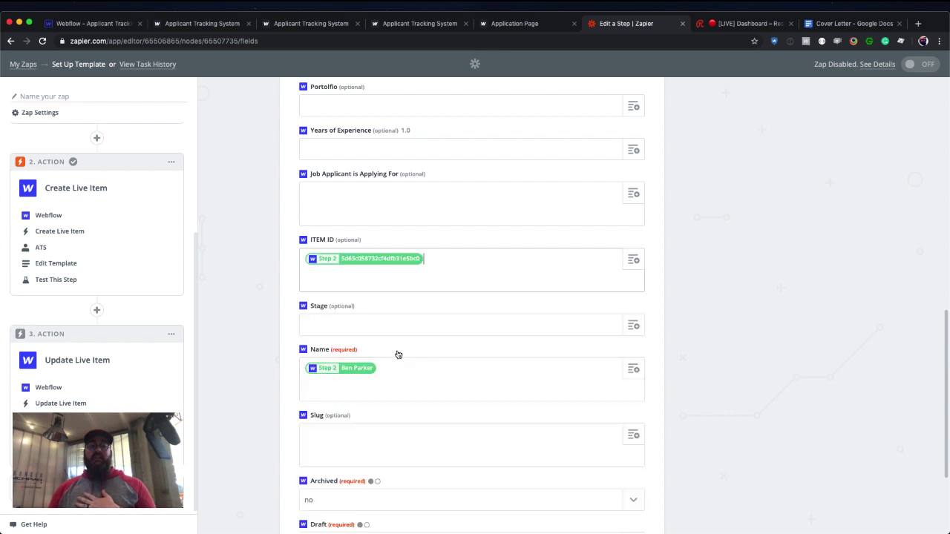
pyautogui.scroll(-2, 444, 276)
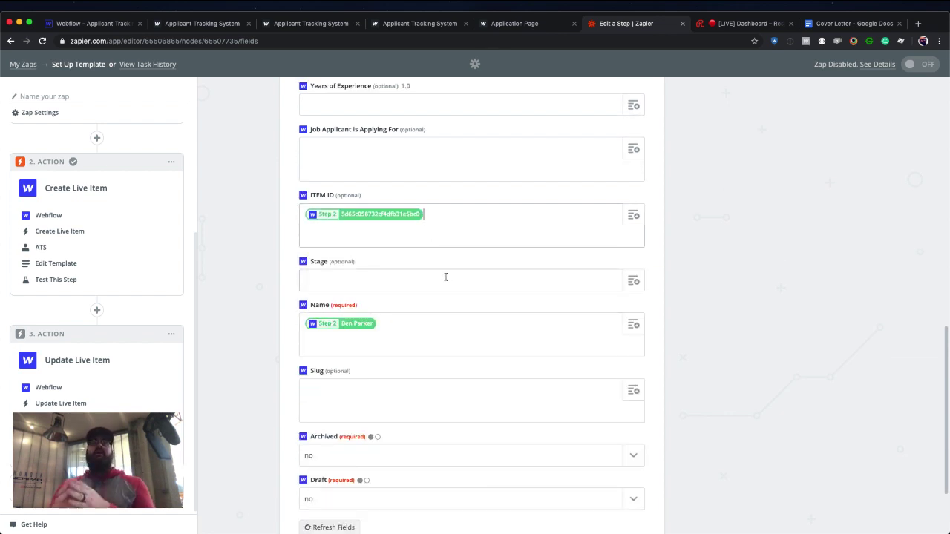
pyautogui.click(115, 26)
pyautogui.click(664, 145)
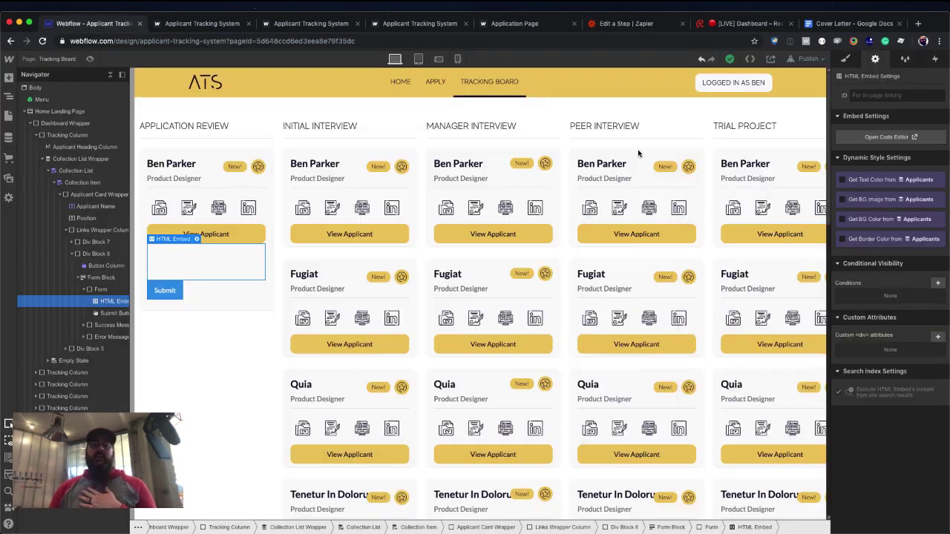
# Open the first Applicants CMS item to inspect its empty ITEM ID, then go back to Zapier.
pyautogui.click(8, 137)
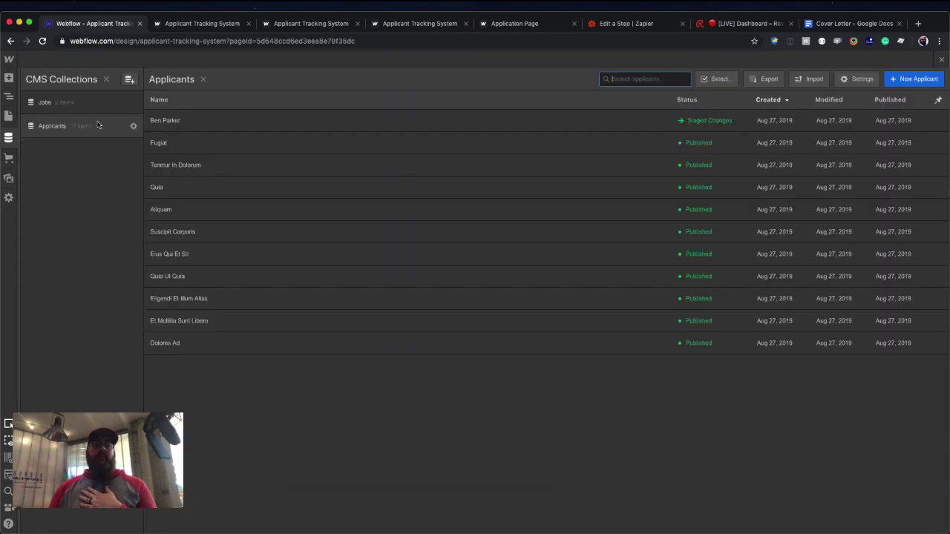
pyautogui.click(159, 121)
pyautogui.scroll(-5, 336, 213)
pyautogui.click(340, 361)
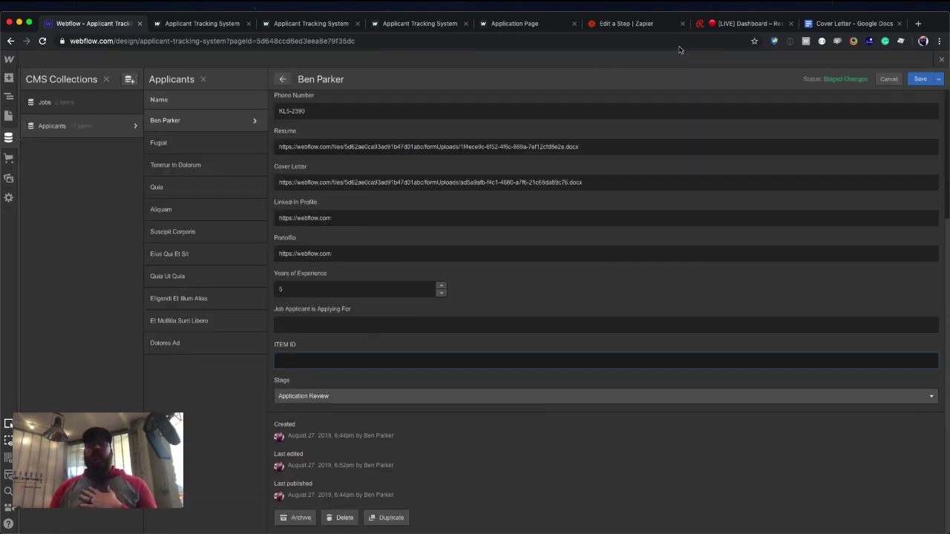
pyautogui.click(630, 24)
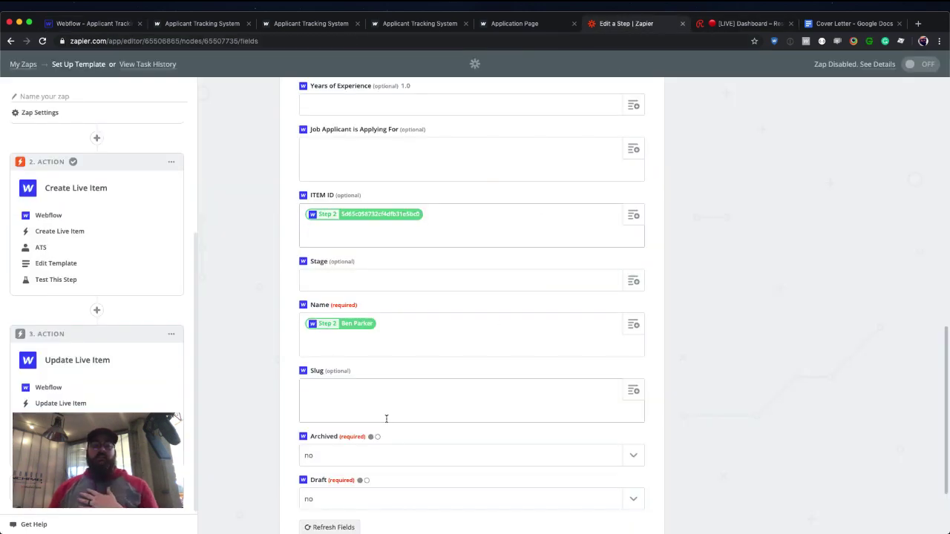
# Continue to testing and send the Update Live Item test to Webflow, which fails.
pyautogui.scroll(-2, 386, 418)
pyautogui.click(416, 296)
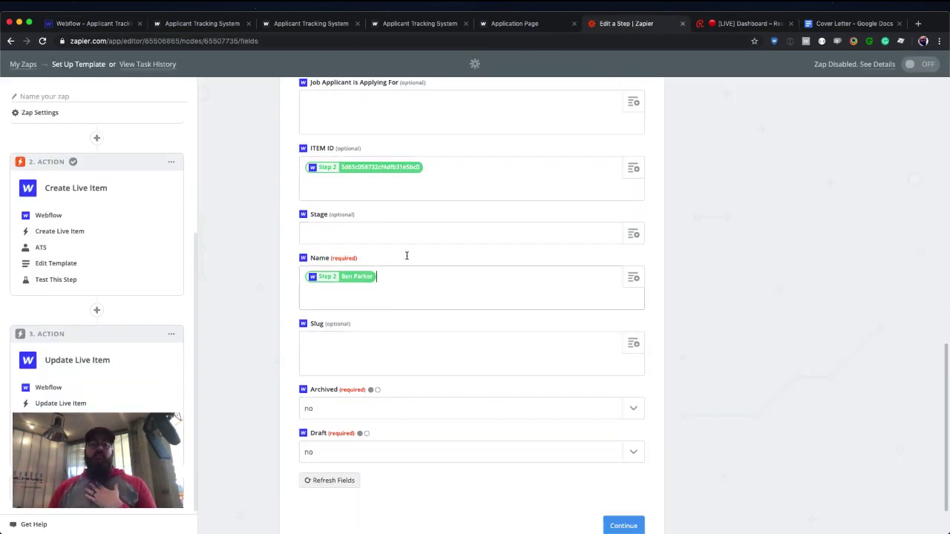
pyautogui.scroll(-2, 500, 295)
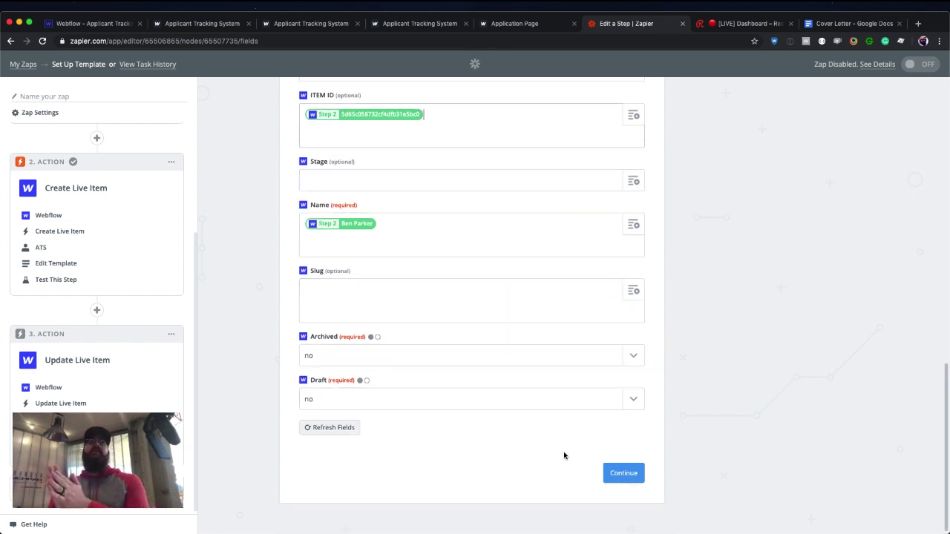
pyautogui.click(623, 473)
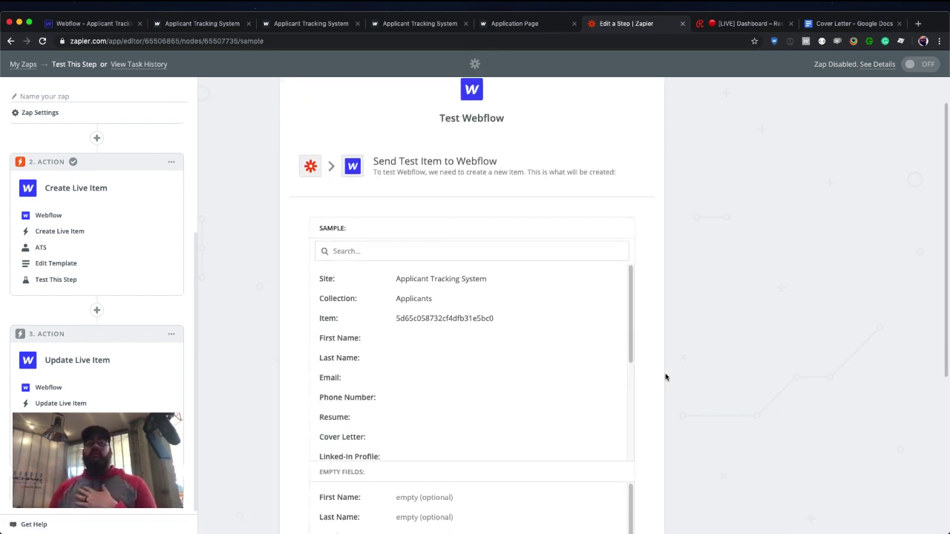
pyautogui.scroll(-5, 665, 377)
pyautogui.click(621, 447)
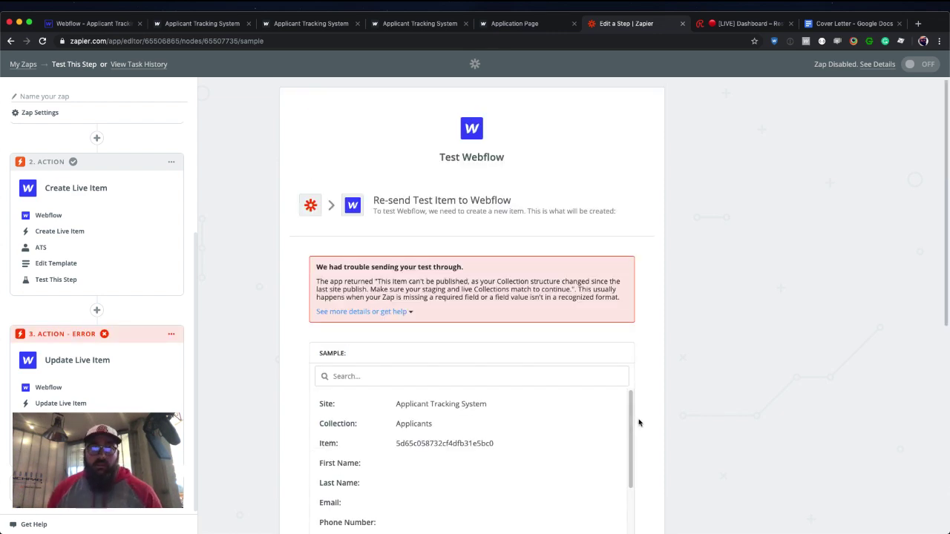
# Back in Webflow, save the applicant record and open the publishing options.
pyautogui.click(119, 23)
pyautogui.click(920, 79)
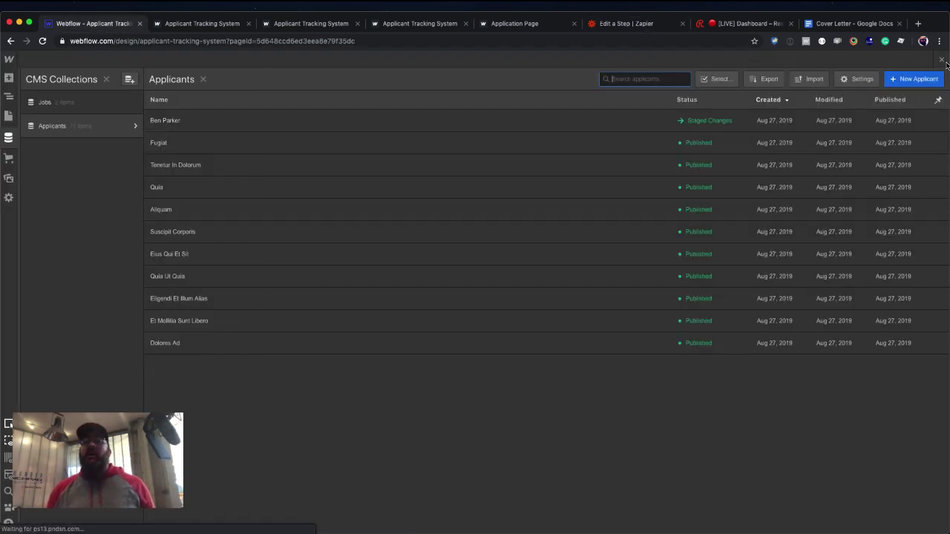
pyautogui.click(942, 61)
# Republish the site, re-send Zapier's Update Live Item test, and return to the Webflow Designer.
pyautogui.hotkey('shift', 'p')
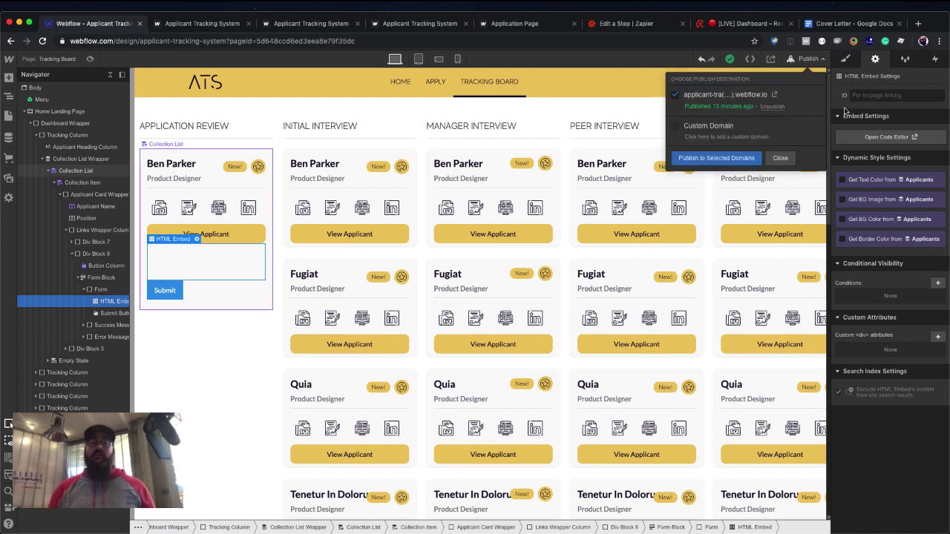
pyautogui.press('Return')
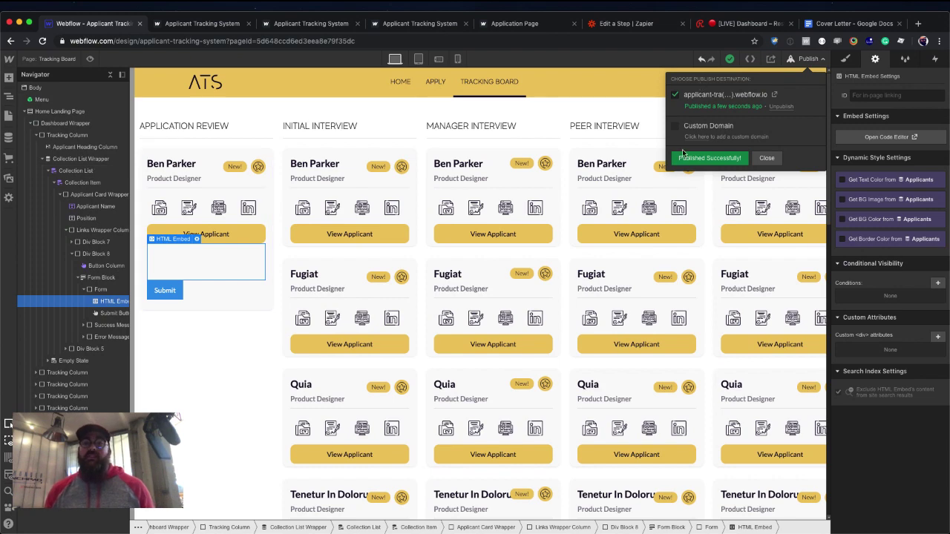
pyautogui.click(651, 31)
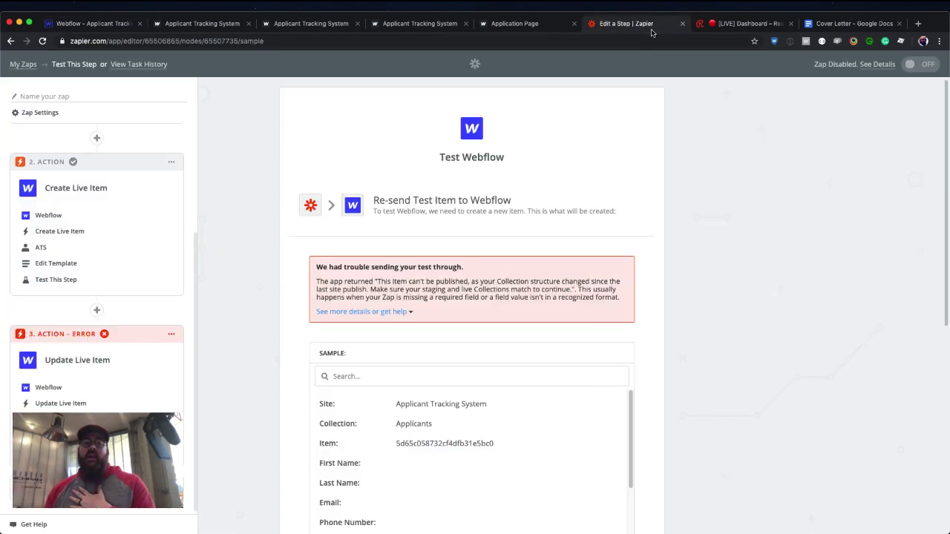
pyautogui.scroll(-5, 623, 239)
pyautogui.click(582, 453)
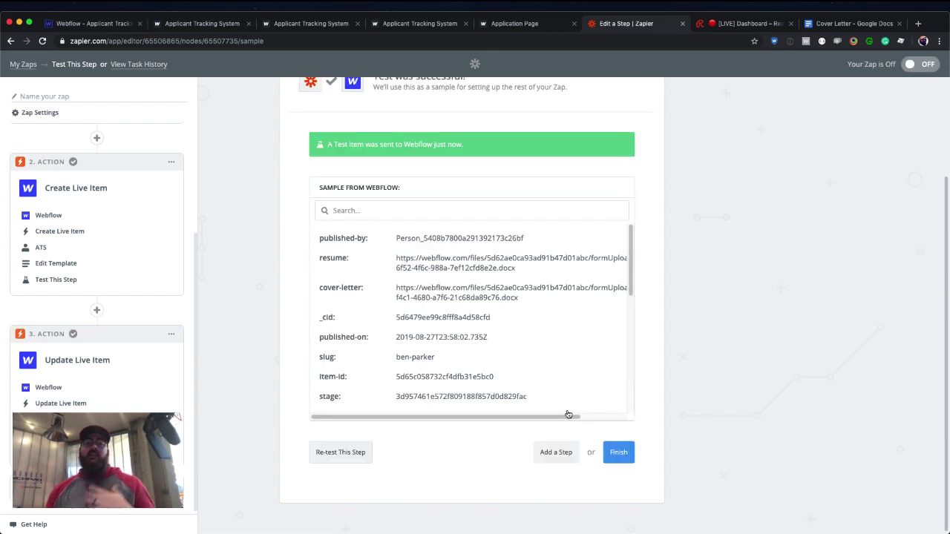
pyautogui.click(109, 28)
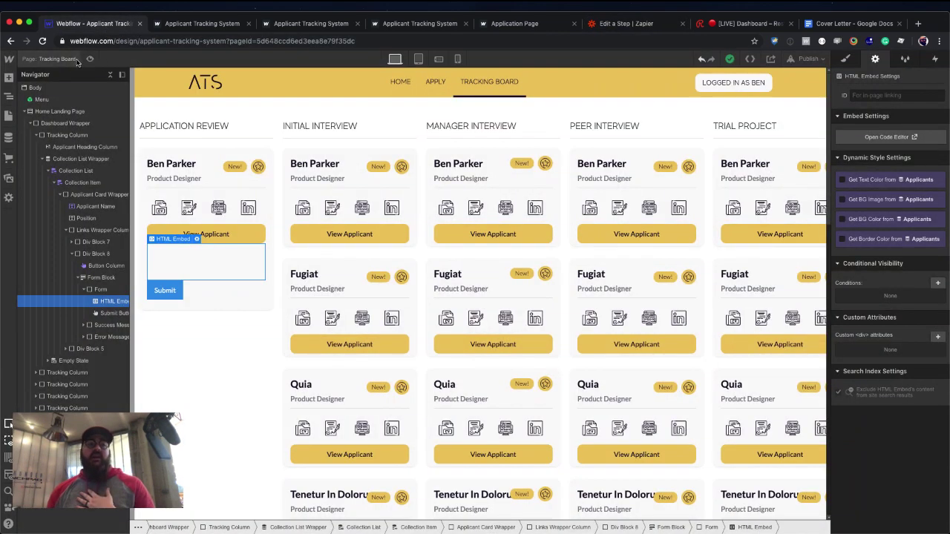
pyautogui.click(43, 41)
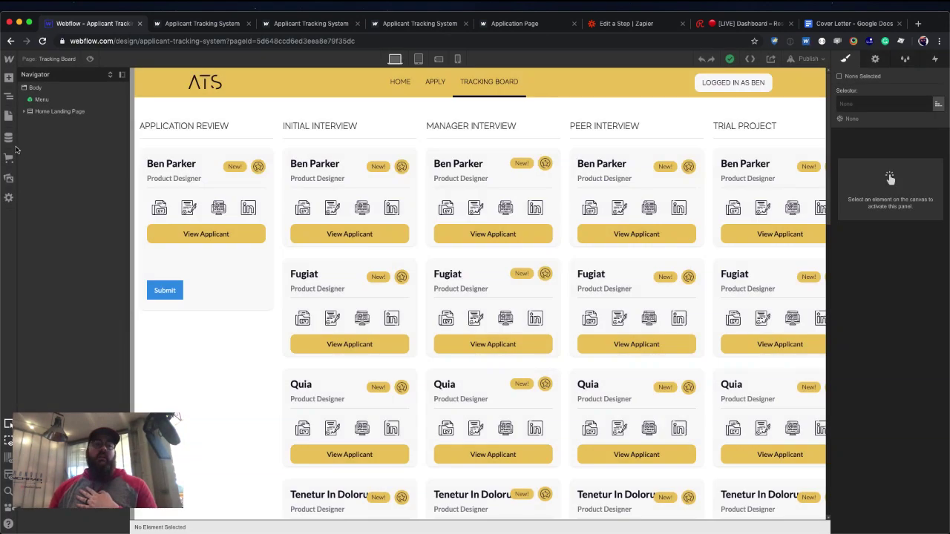
pyautogui.click(10, 138)
pyautogui.click(77, 127)
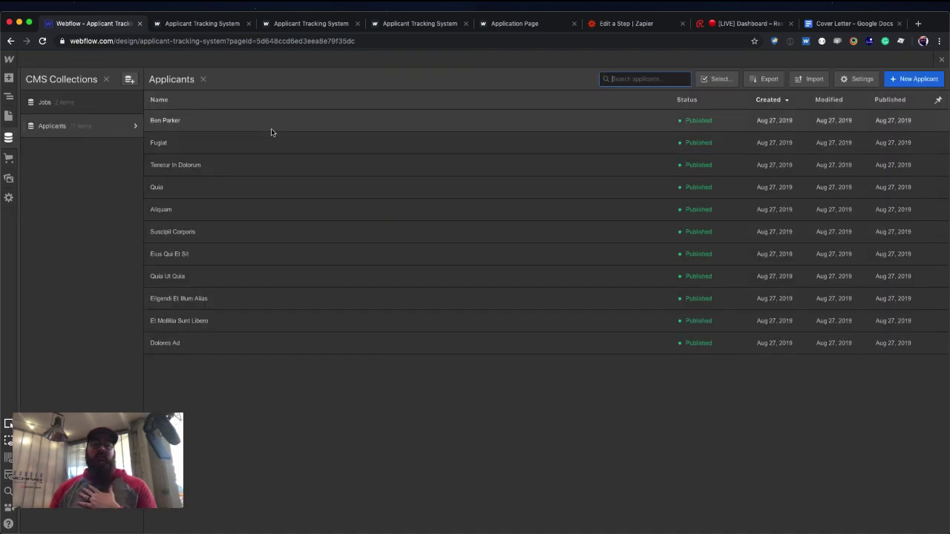
pyautogui.click(271, 126)
pyautogui.scroll(-5, 356, 191)
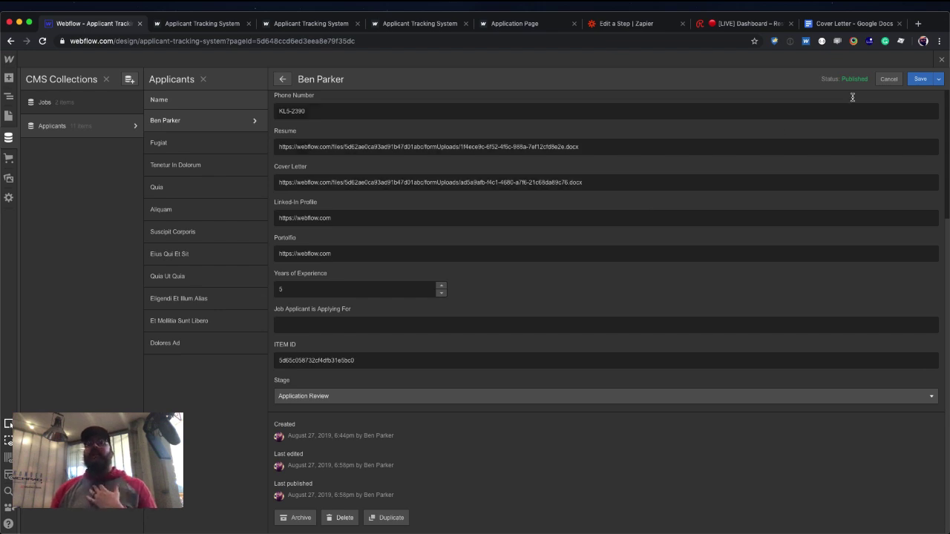
pyautogui.click(941, 59)
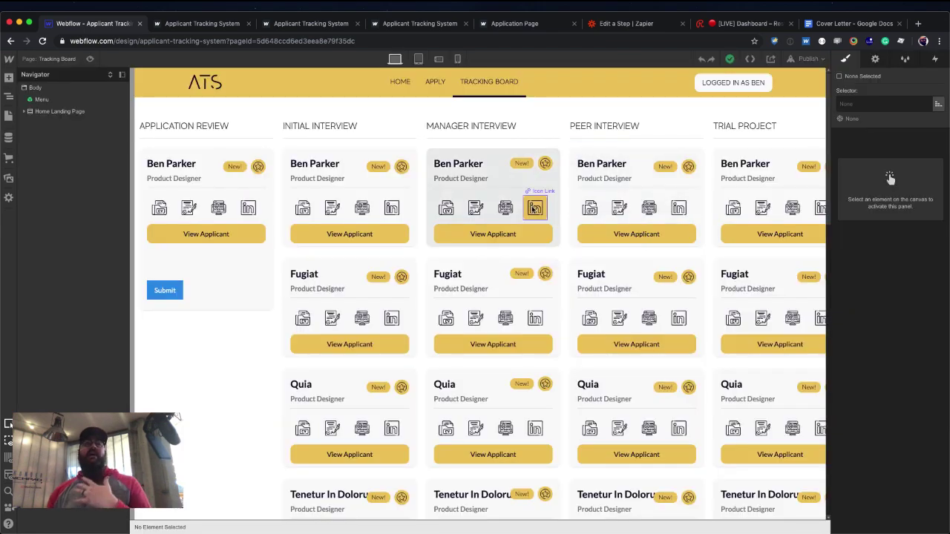
# Add a fourth step below Update Live Item in the zap and scroll to the Built-in Apps.
pyautogui.click(646, 27)
pyautogui.scroll(-5, 415, 311)
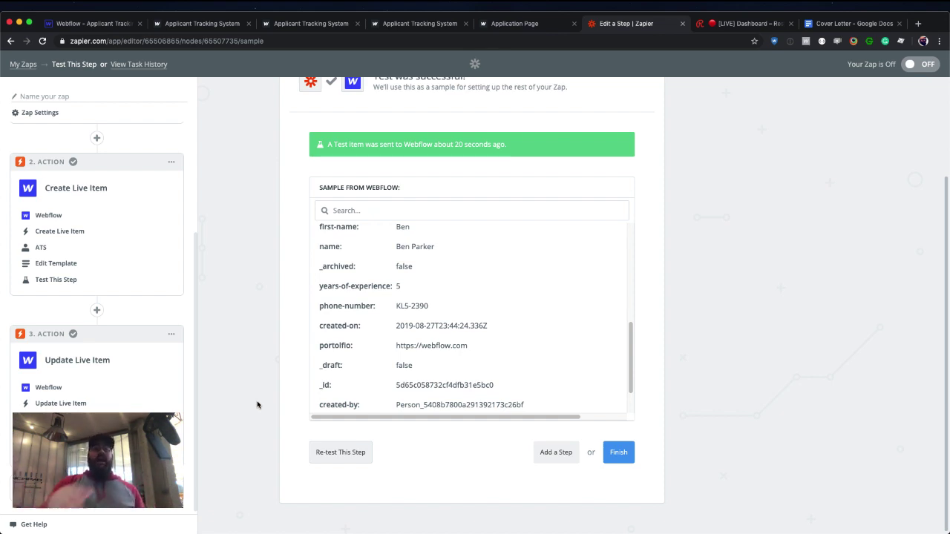
pyautogui.scroll(-1, 97, 296)
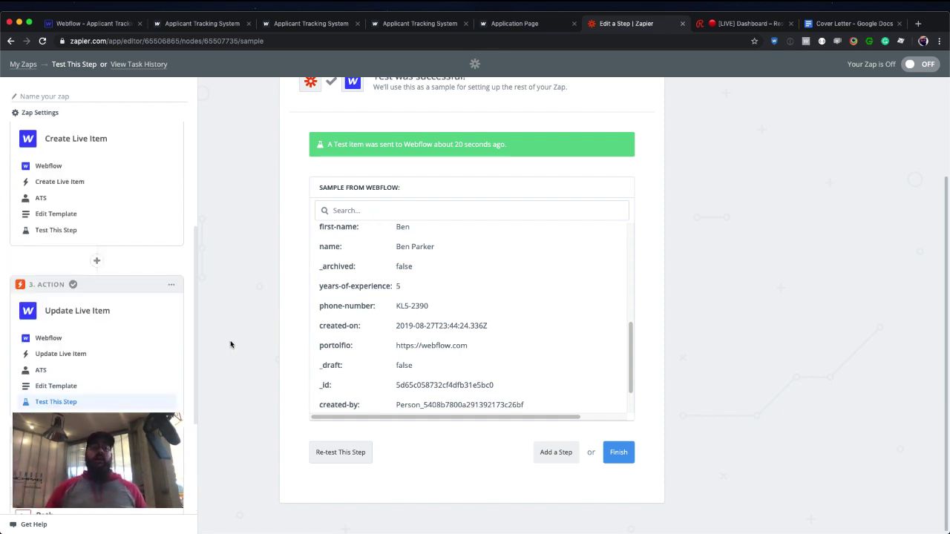
pyautogui.click(96, 465)
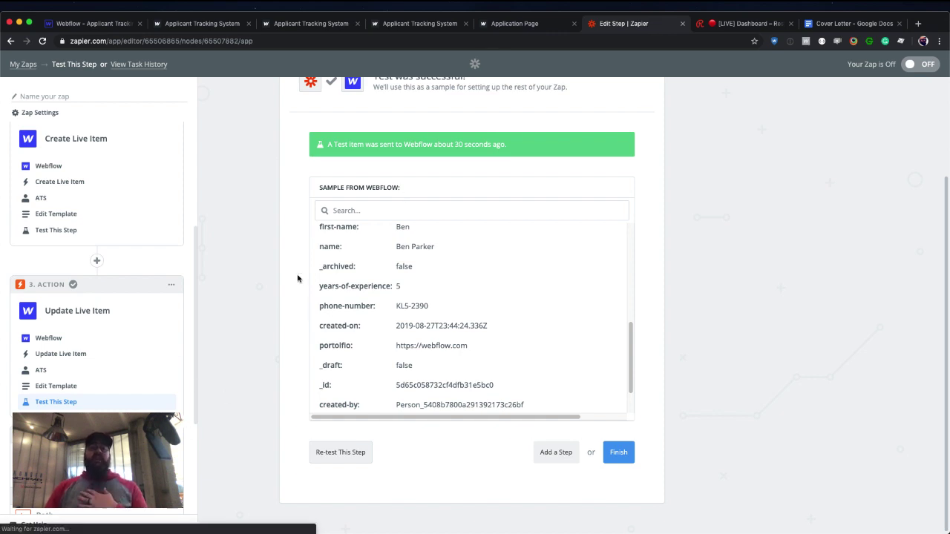
pyautogui.scroll(-5, 331, 275)
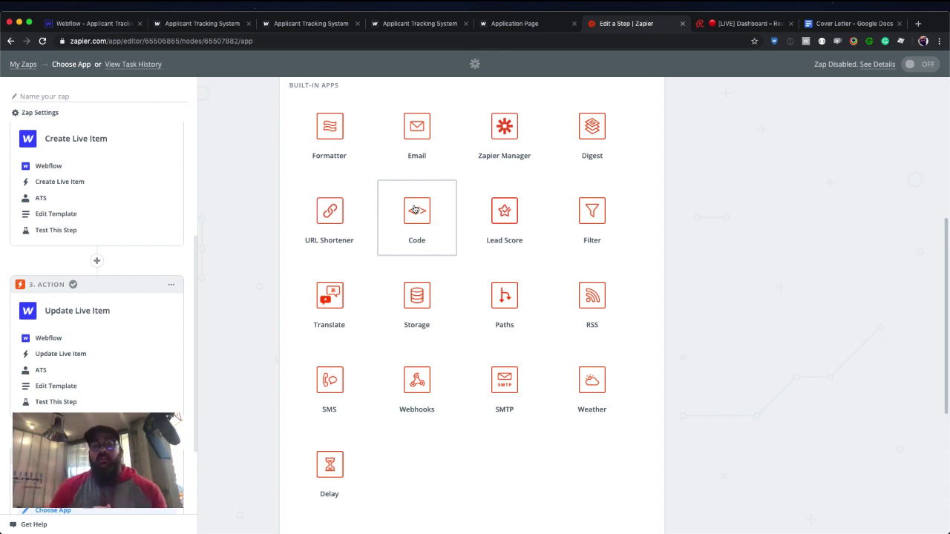
# Pick Paths for the fourth step, then discard it and go to the Turn on Zap screen.
pyautogui.click(501, 300)
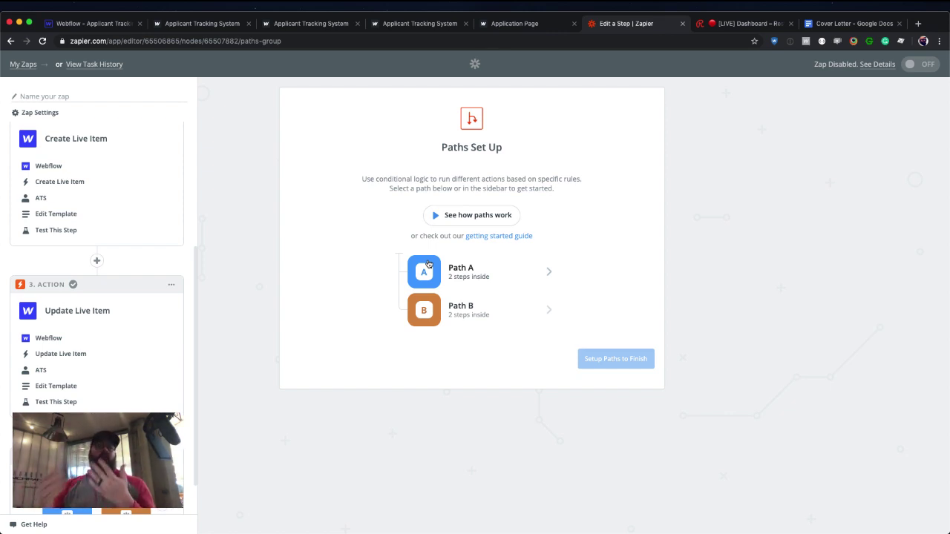
pyautogui.scroll(-1, 193, 388)
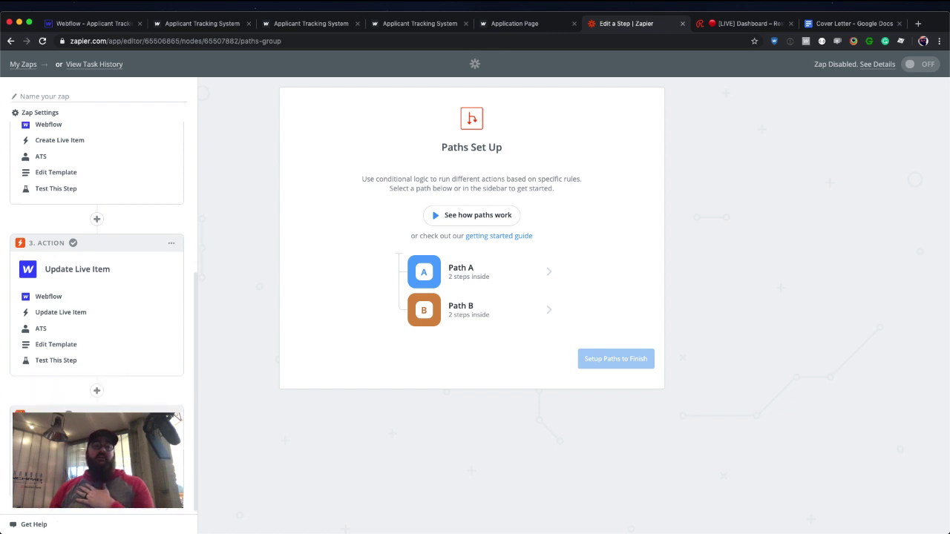
pyautogui.click(148, 451)
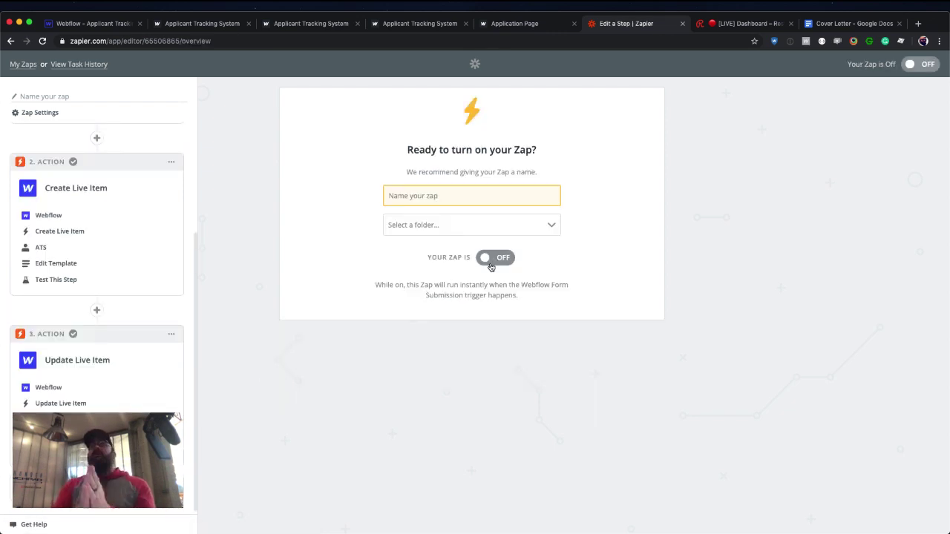
# Name the zap 'Applicant to System' and switch its toggle to ON.
pyautogui.click(460, 198)
pyautogui.write('Ap')
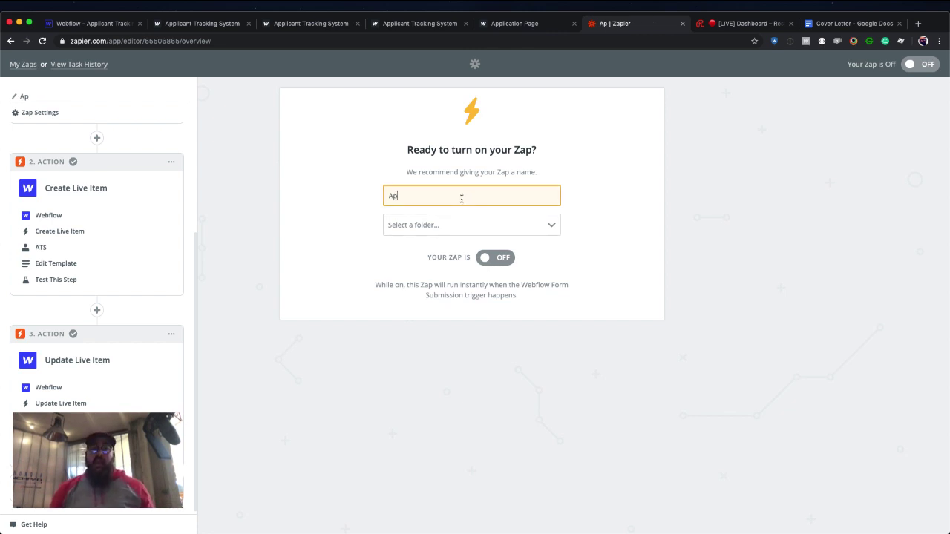
pyautogui.write('plicant to System')
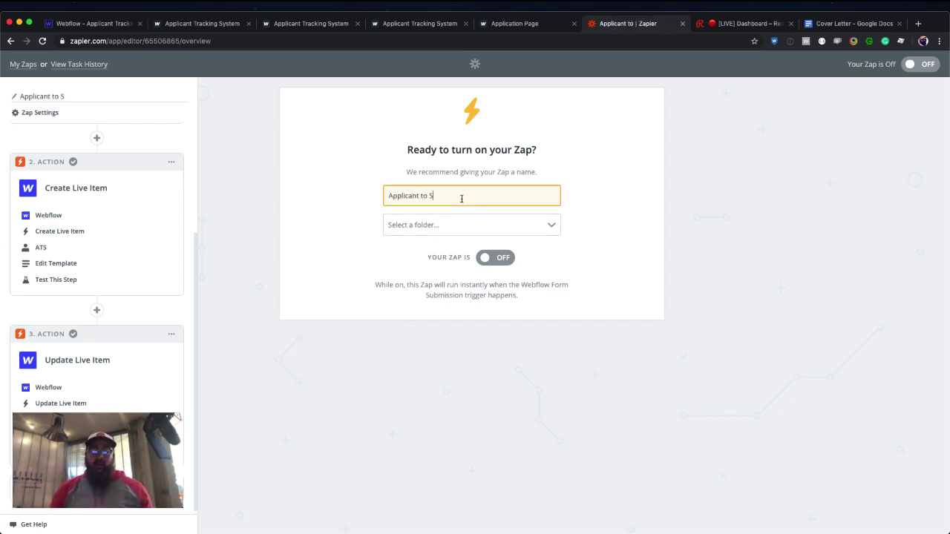
pyautogui.click(489, 263)
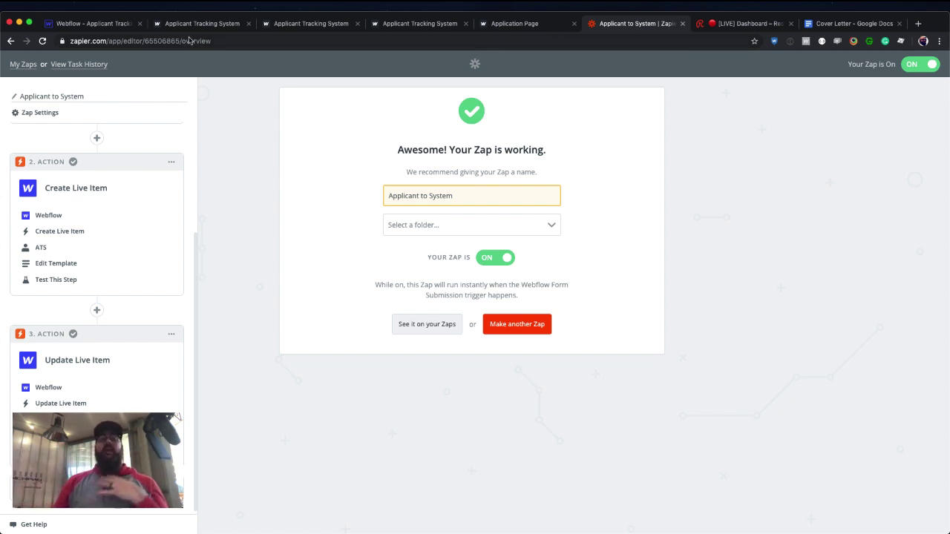
# In the form's HTML embed, add an 'item id' input whose value is the ITEM ID field.
pyautogui.click(114, 25)
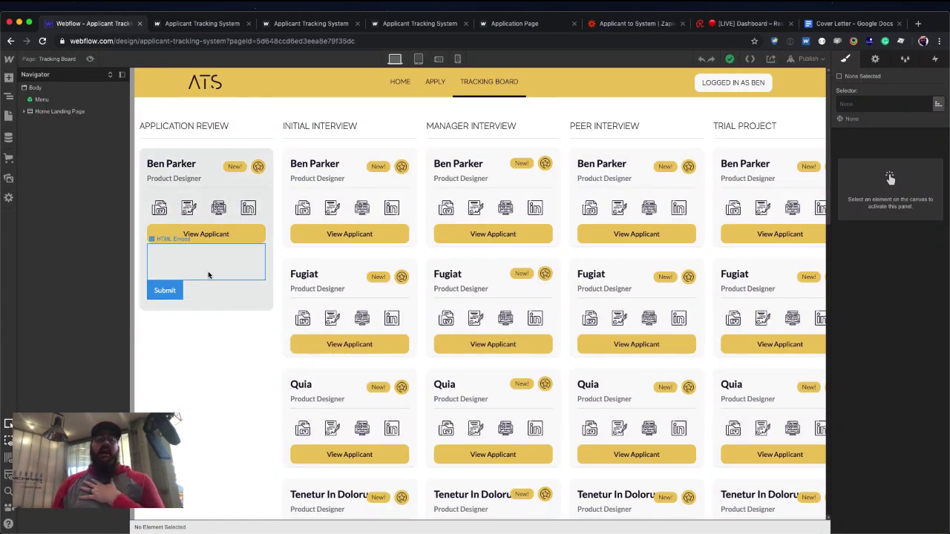
pyautogui.click(189, 245)
pyautogui.click(196, 239)
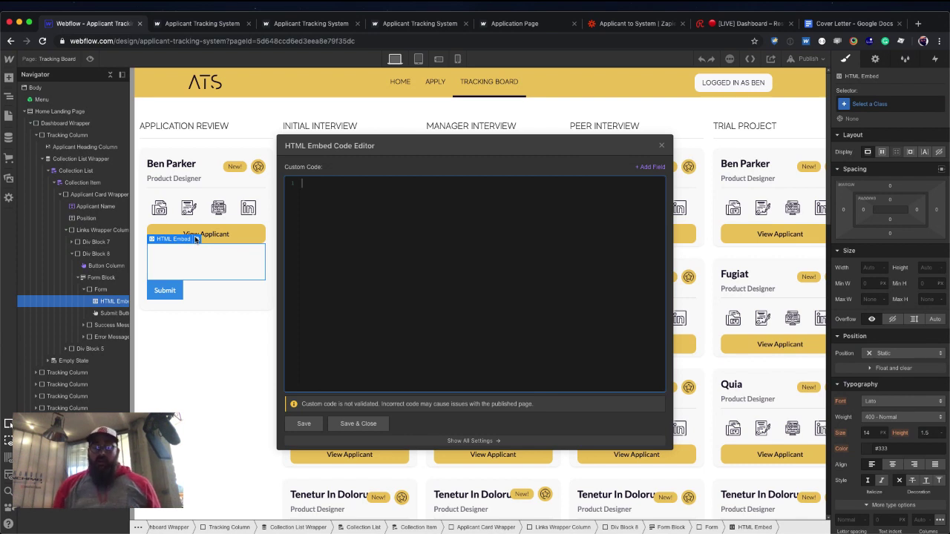
pyautogui.write('<')
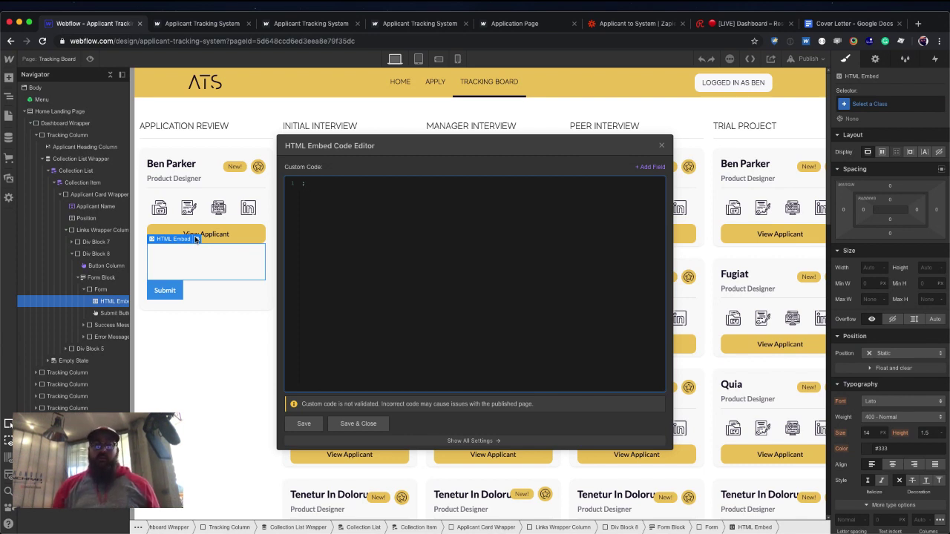
pyautogui.write('input')
pyautogui.press('Tab')
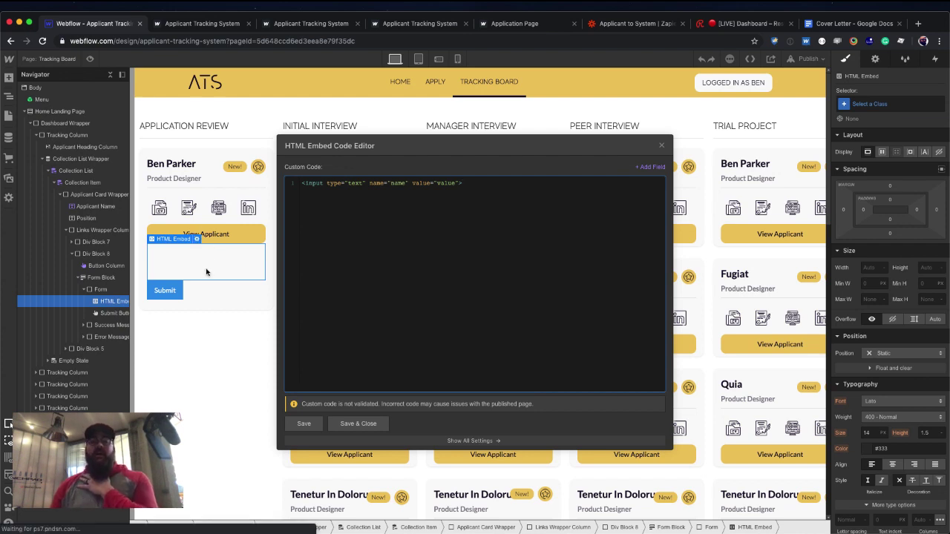
pyautogui.doubleClick(396, 183)
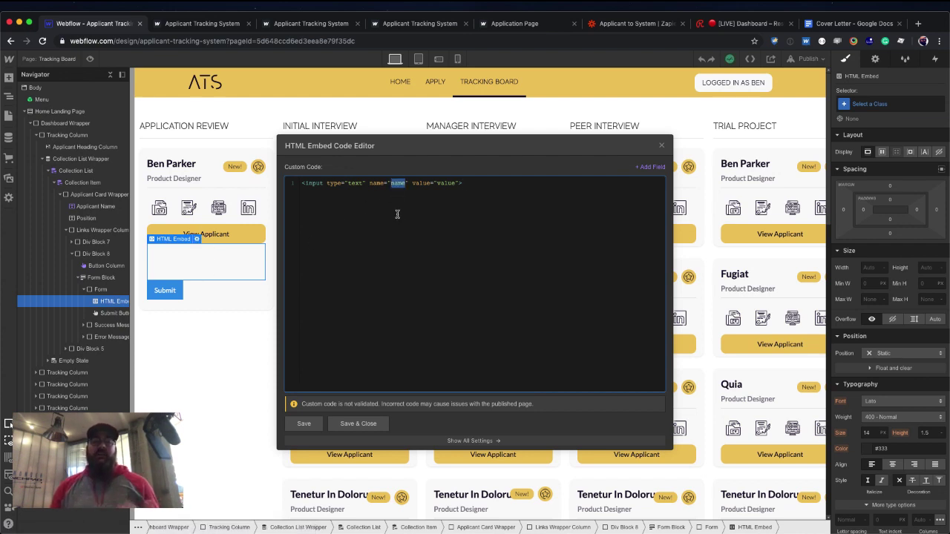
pyautogui.write('item')
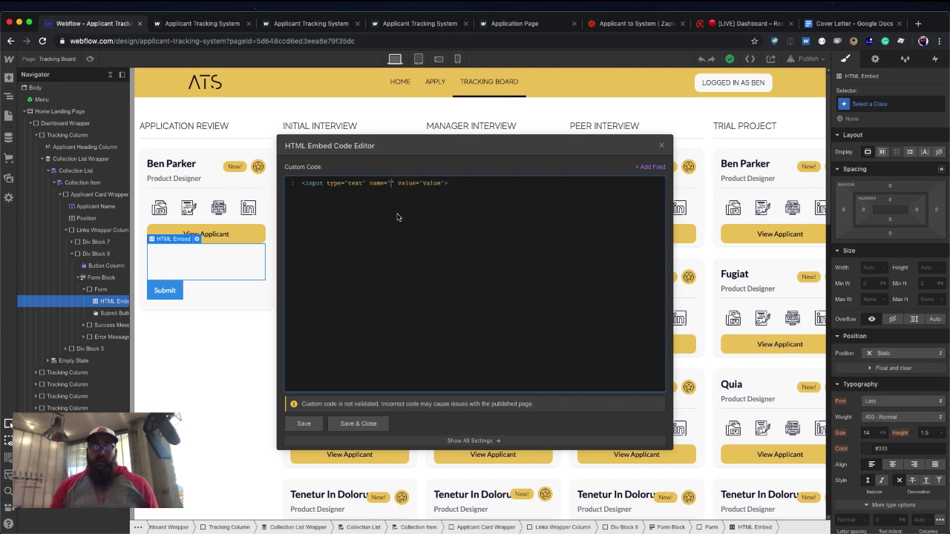
pyautogui.write(' id')
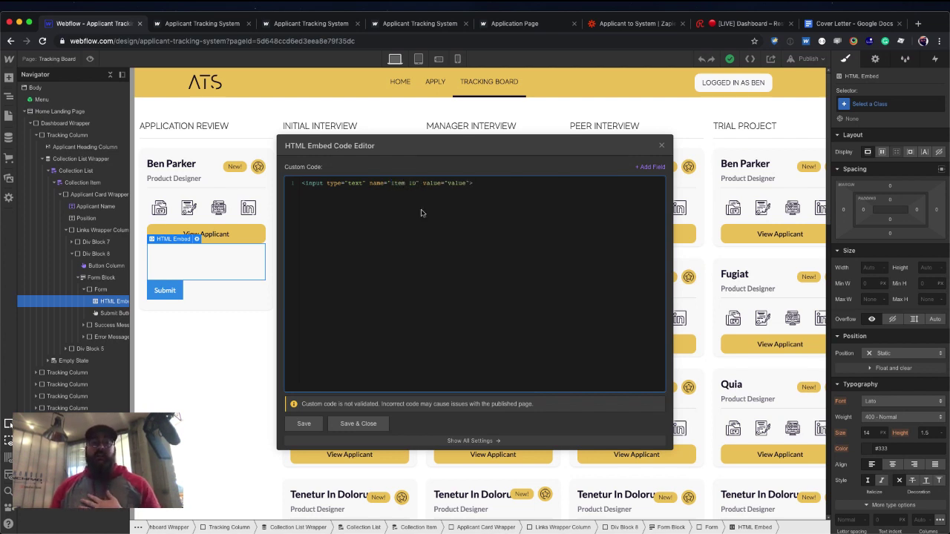
pyautogui.doubleClick(453, 183)
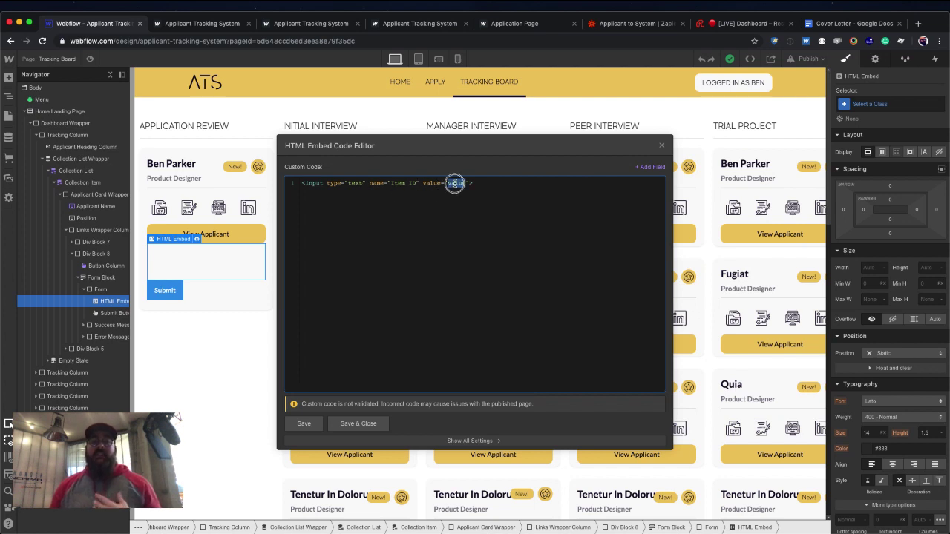
pyautogui.click(649, 167)
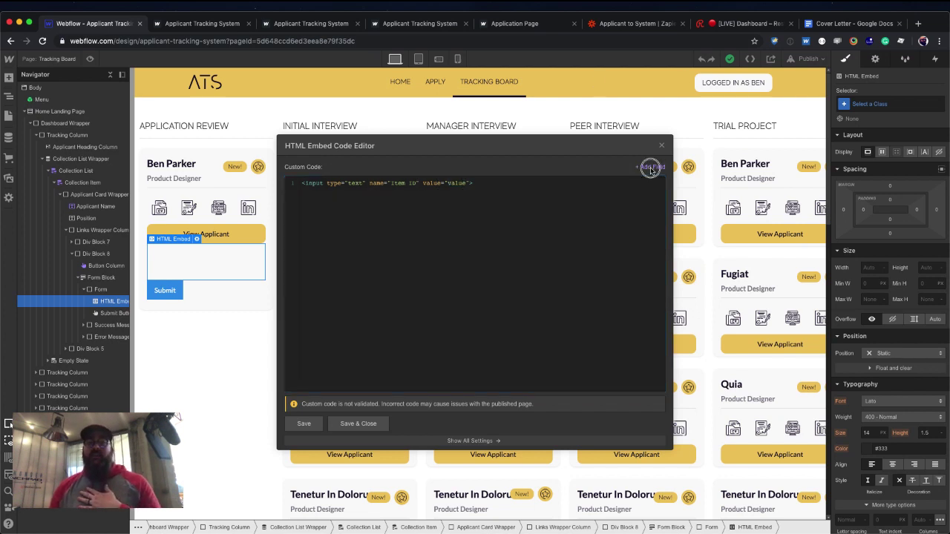
pyautogui.click(553, 257)
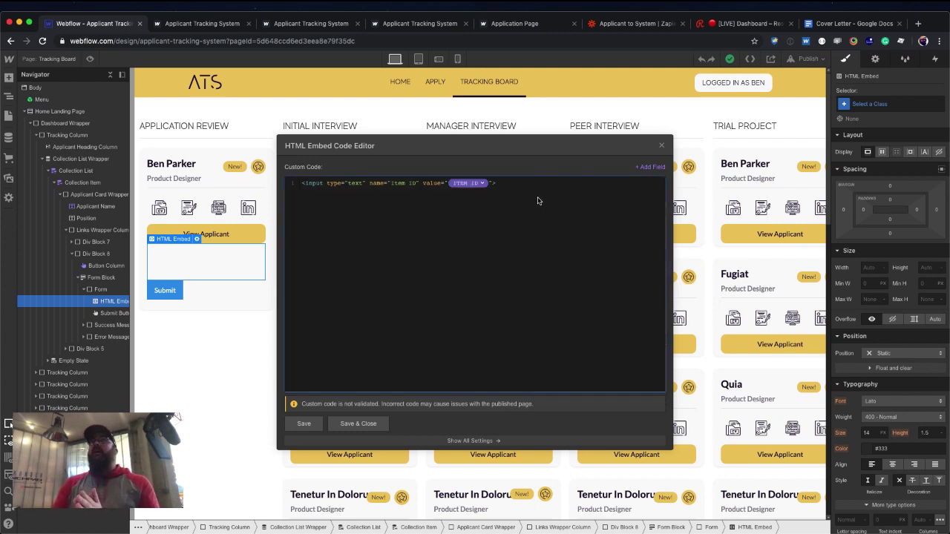
# Duplicate it as a line-2 'Item Name' input bound to the Name field, and save.
pyautogui.moveTo(511, 186); pyautogui.dragTo(323, 175)
pyautogui.press('super+c')
pyautogui.press('Right')
pyautogui.press('Return')
pyautogui.press('super+v')
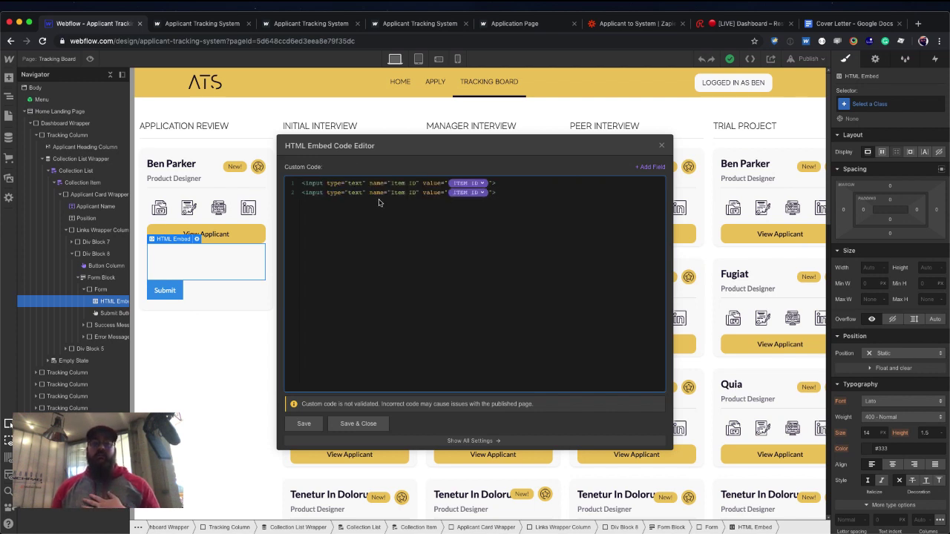
pyautogui.moveTo(390, 193); pyautogui.dragTo(415, 192)
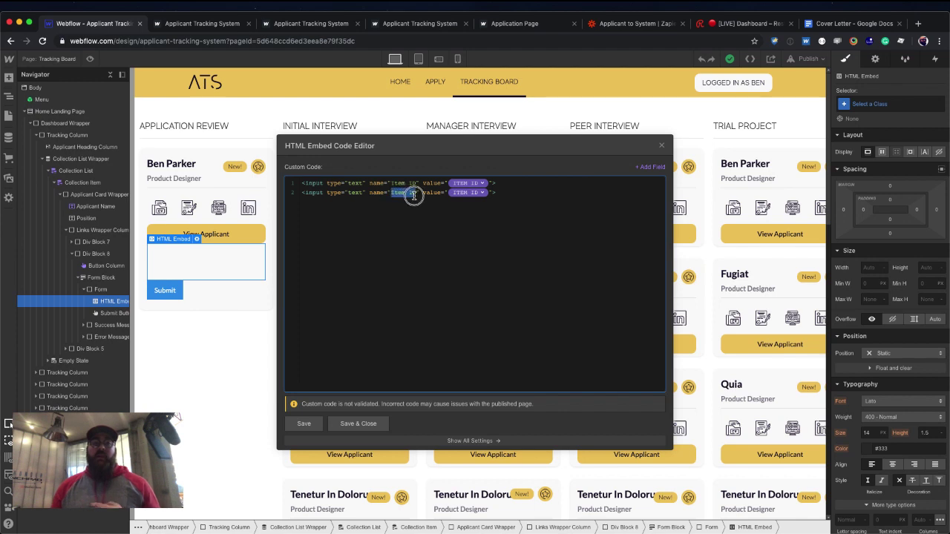
pyautogui.write('Item ')
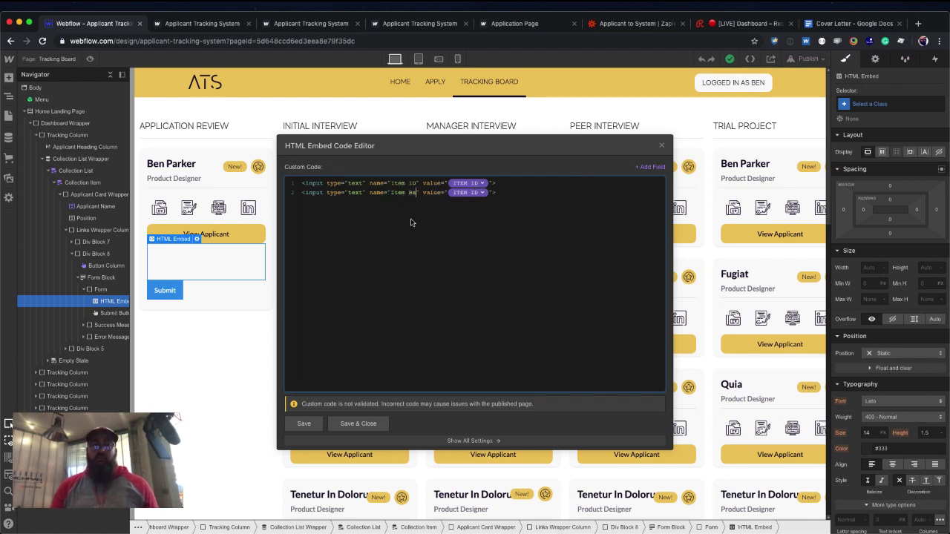
pyautogui.write('Name')
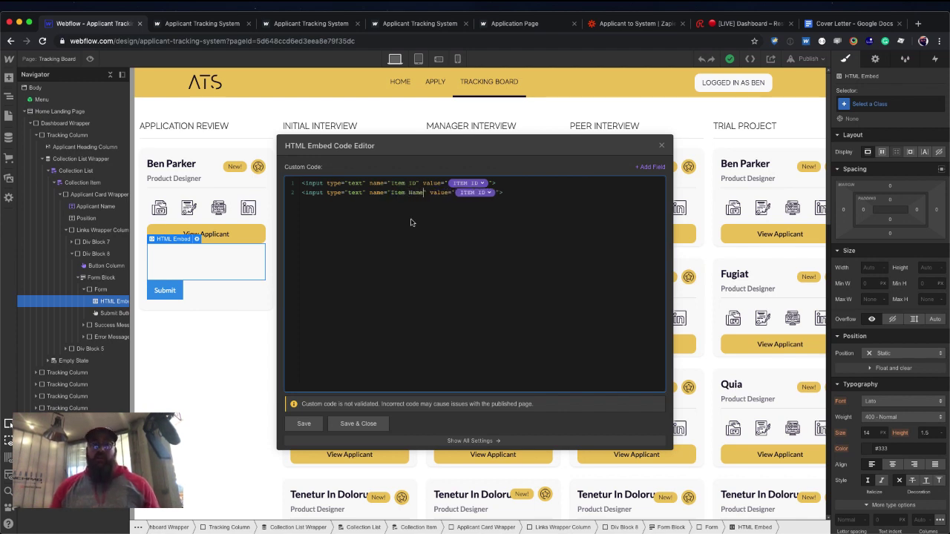
pyautogui.click(489, 194)
pyautogui.click(490, 207)
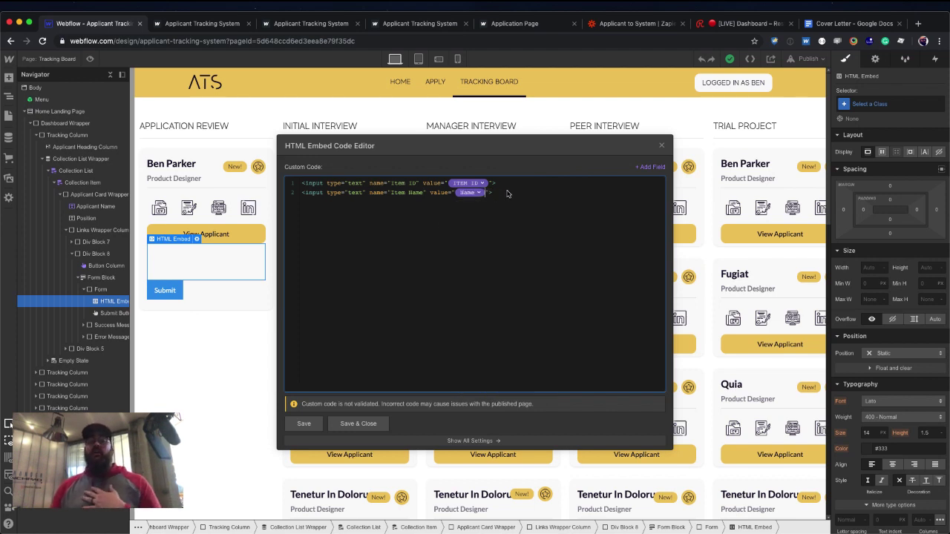
pyautogui.click(507, 192)
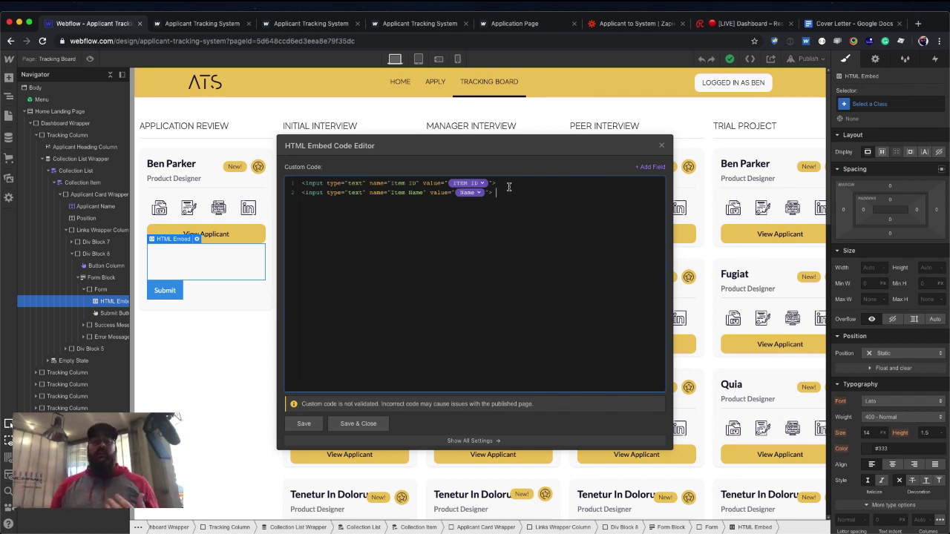
pyautogui.click(372, 424)
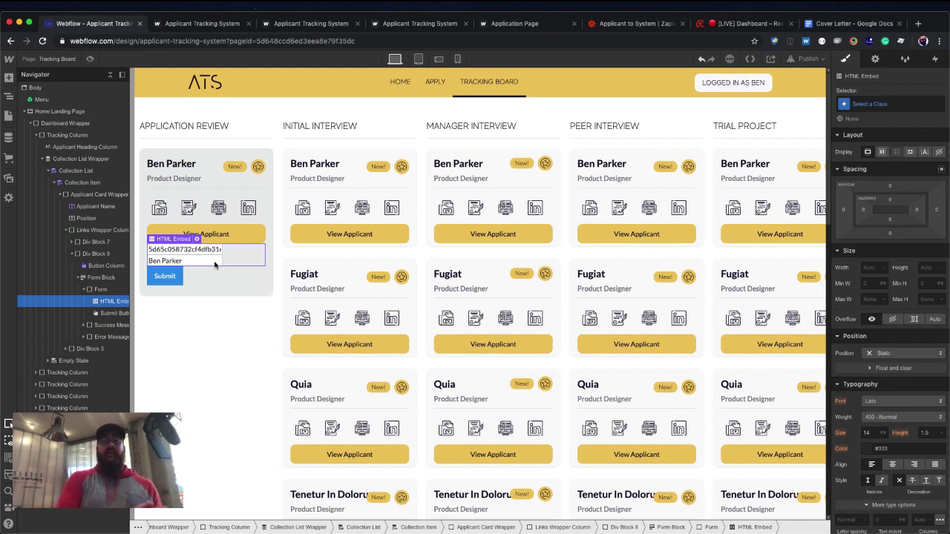
# Change both embed inputs' type from text to hidden and save the code.
pyautogui.click(199, 241)
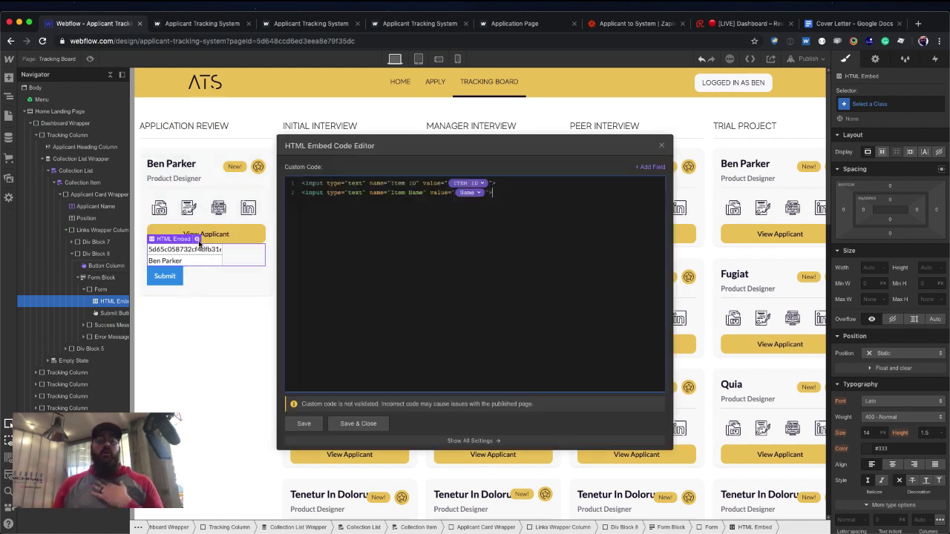
pyautogui.doubleClick(355, 183)
pyautogui.write('hidden')
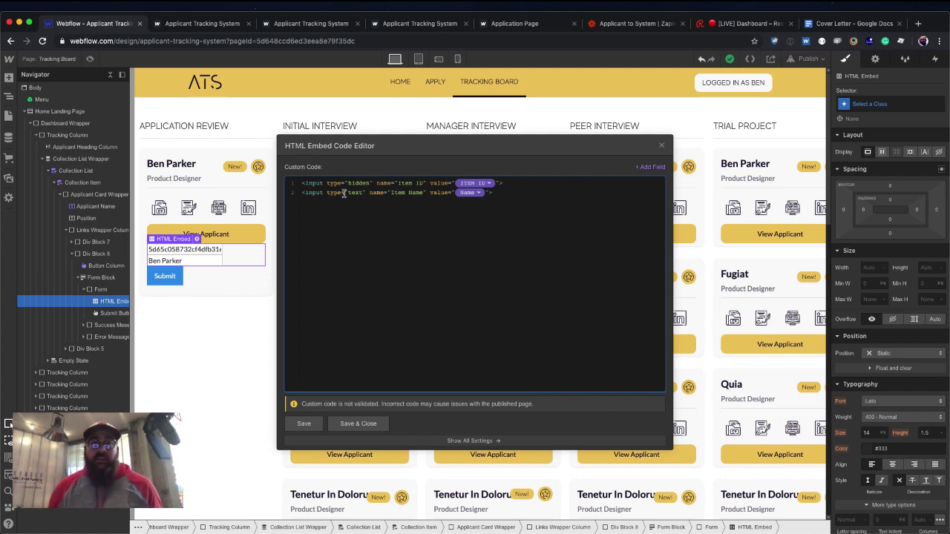
pyautogui.write('hidden')
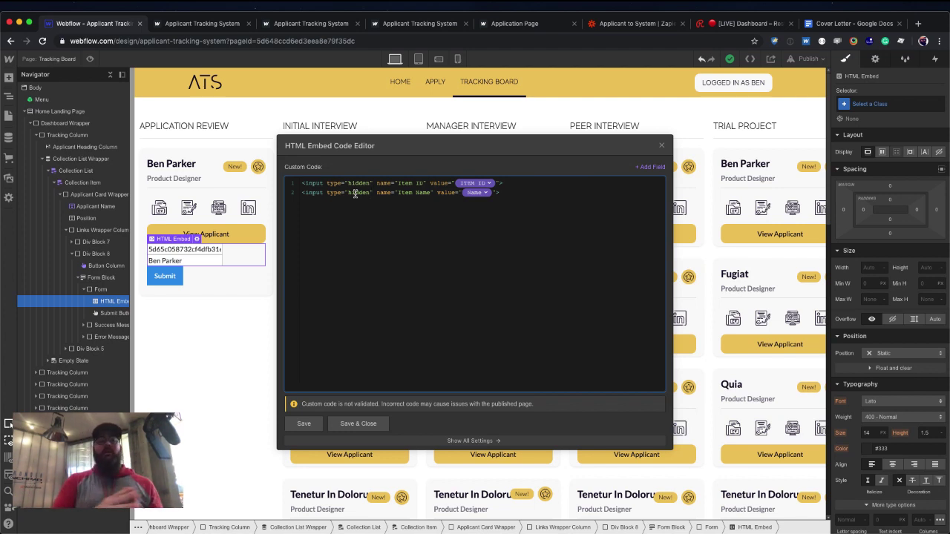
pyautogui.click(358, 424)
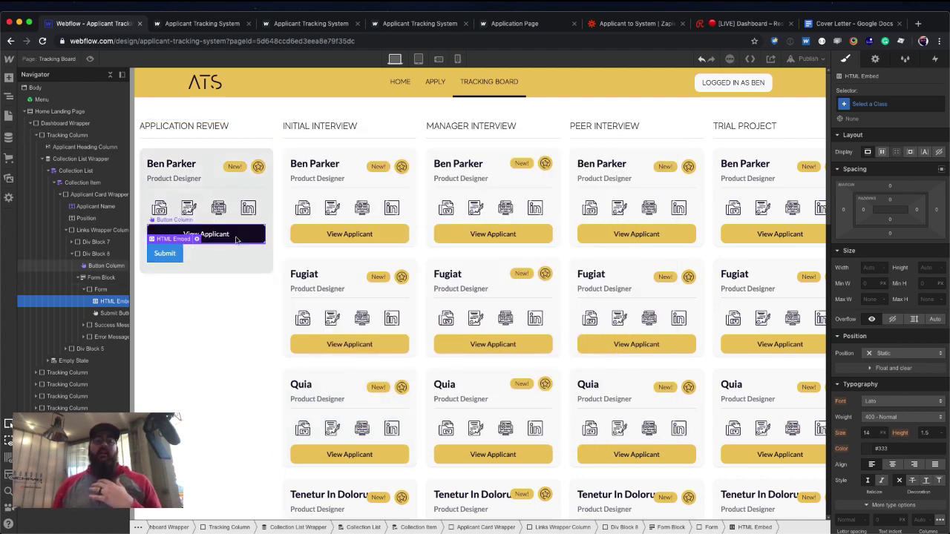
# Delete the View Applicant button column from the Application Review card.
pyautogui.click(252, 235)
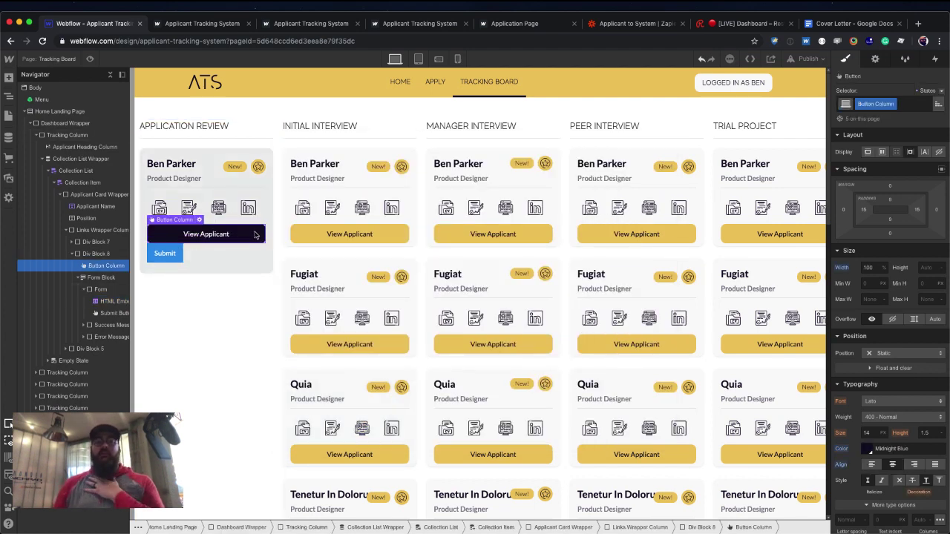
pyautogui.press('Delete')
pyautogui.click(179, 239)
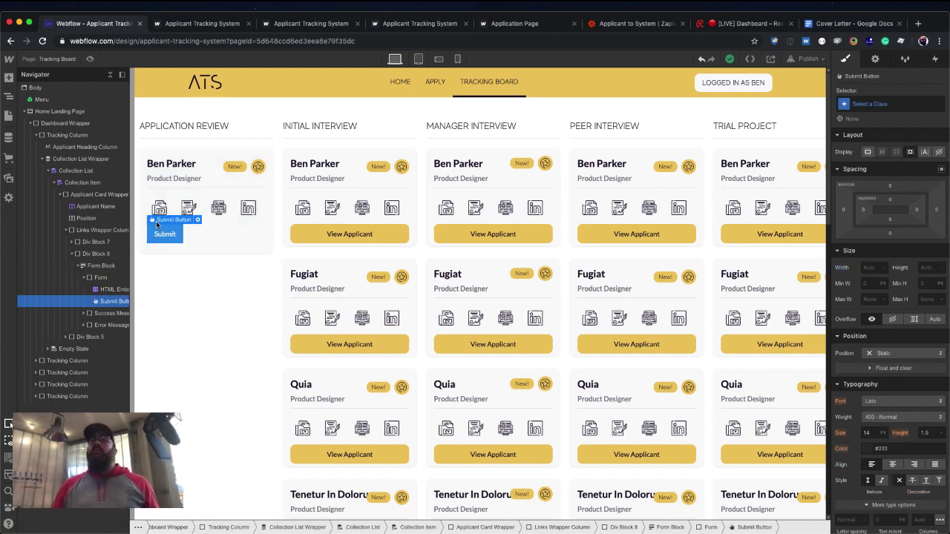
# Apply the Button Column class to the form's Submit button.
pyautogui.click(892, 108)
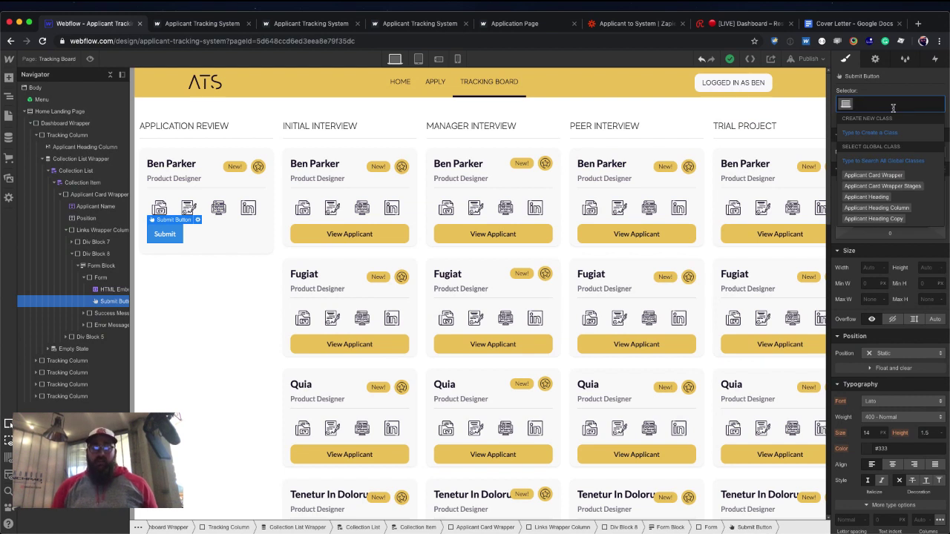
pyautogui.write('butt')
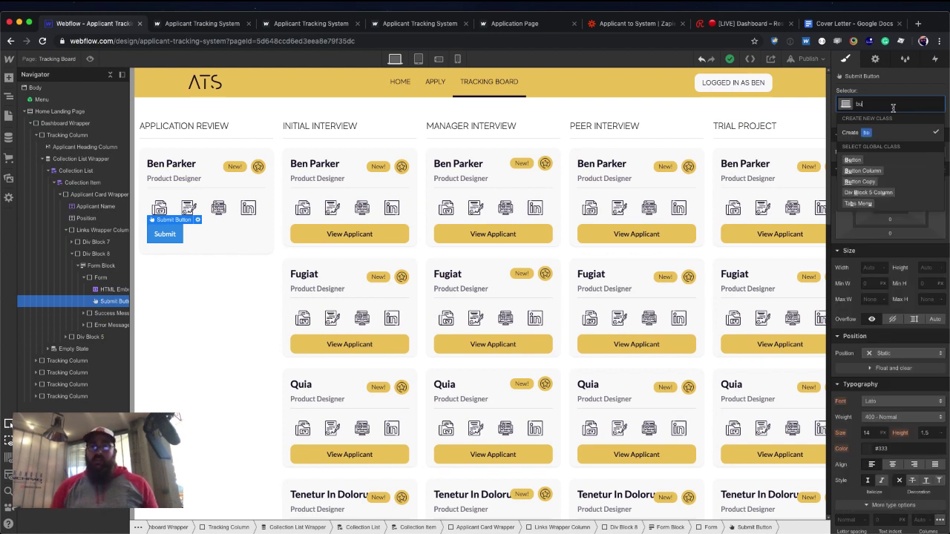
pyautogui.press('Down')
pyautogui.press('Down')
pyautogui.press('Down')
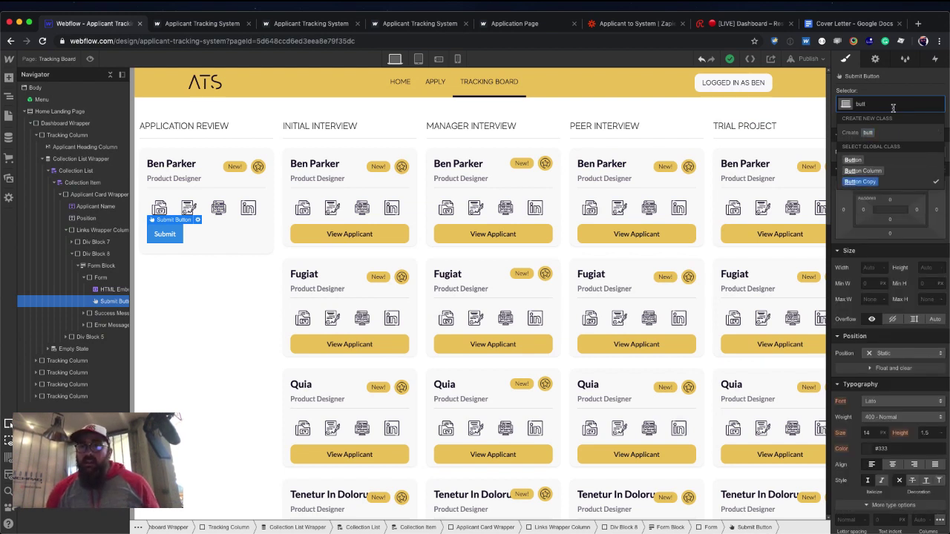
pyautogui.press('Up')
pyautogui.press('Return')
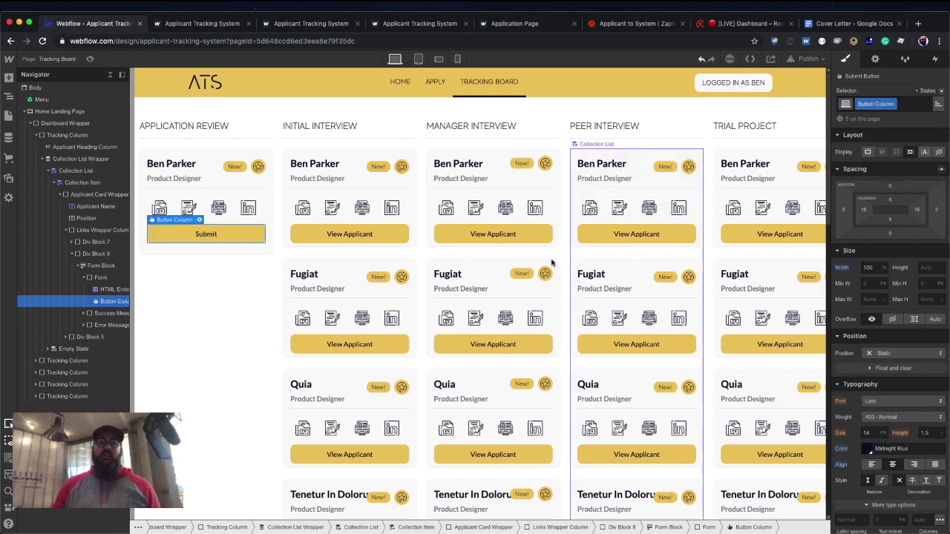
# Change the form button's label from Submit to 'Move to Next Step'.
pyautogui.click(232, 235)
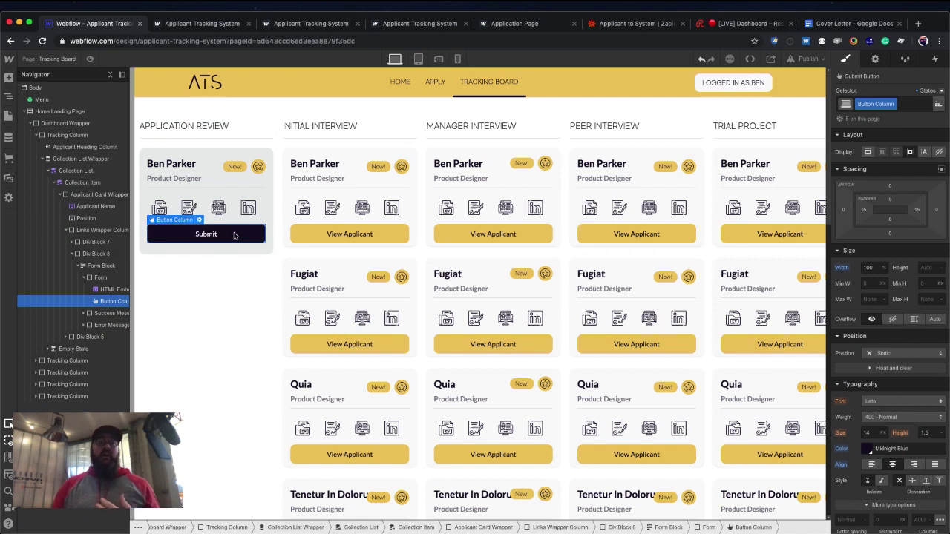
pyautogui.click(199, 220)
pyautogui.click(221, 274)
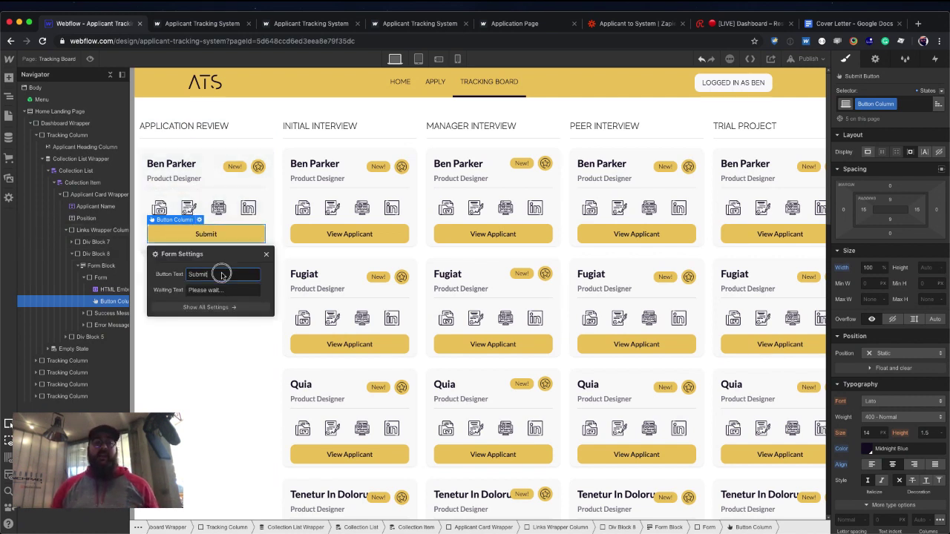
pyautogui.doubleClick(221, 274)
pyautogui.write('Move to')
pyautogui.press('BackSpace')
pyautogui.press('BackSpace')
pyautogui.press('BackSpace')
pyautogui.press('BackSpace')
pyautogui.press('BackSpace')
pyautogui.press('BackSpace')
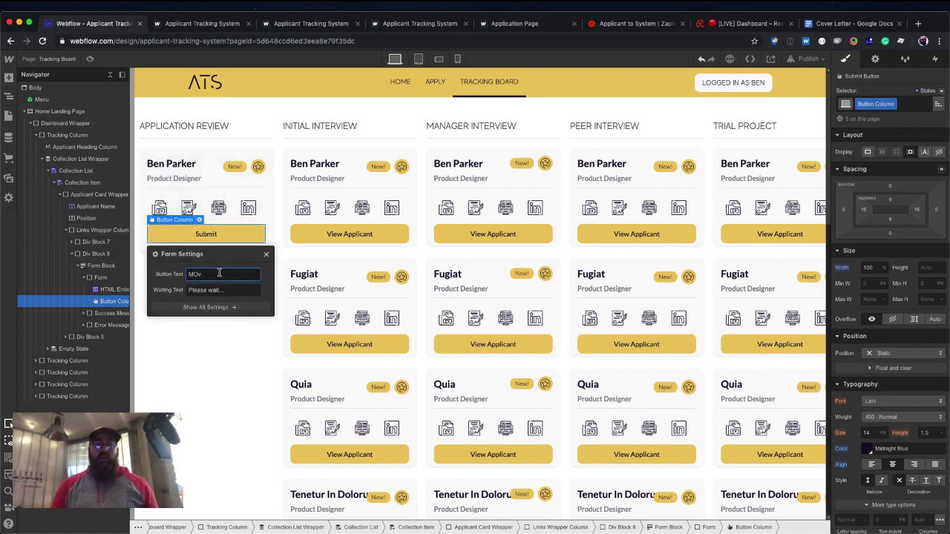
pyautogui.write('ove to Next Step')
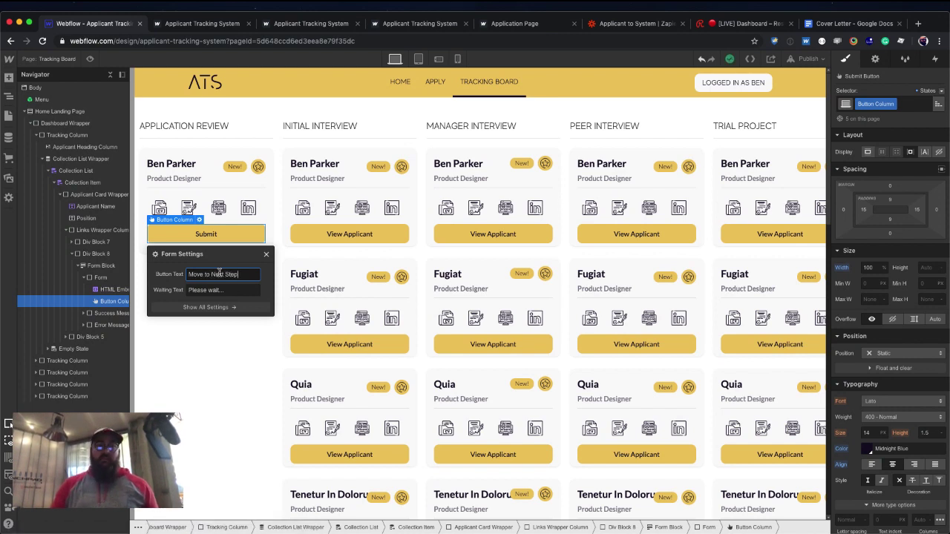
pyautogui.click(241, 318)
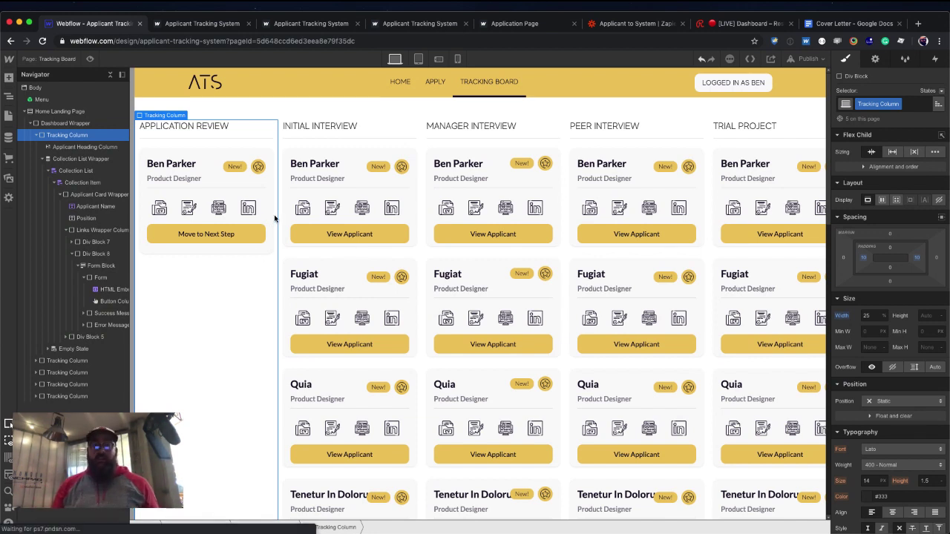
# Publish the site, reload the live site, and open its Tracking Board page.
pyautogui.hotkey('shift', 'p')
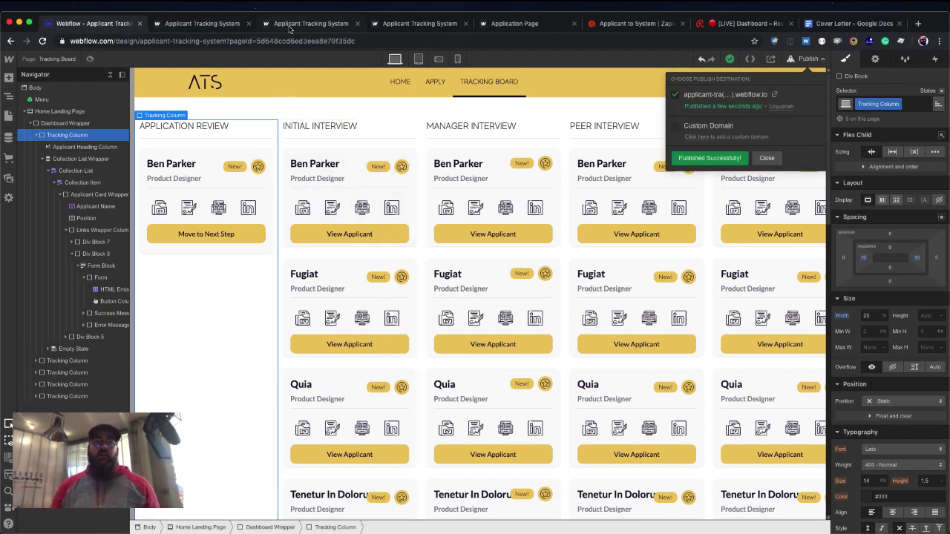
pyautogui.click(211, 30)
pyautogui.press('super+r')
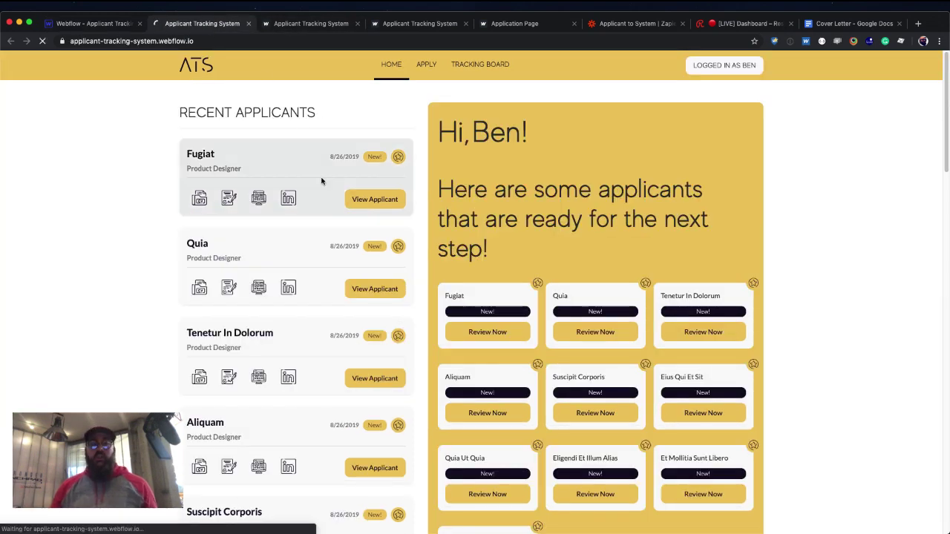
pyautogui.click(421, 76)
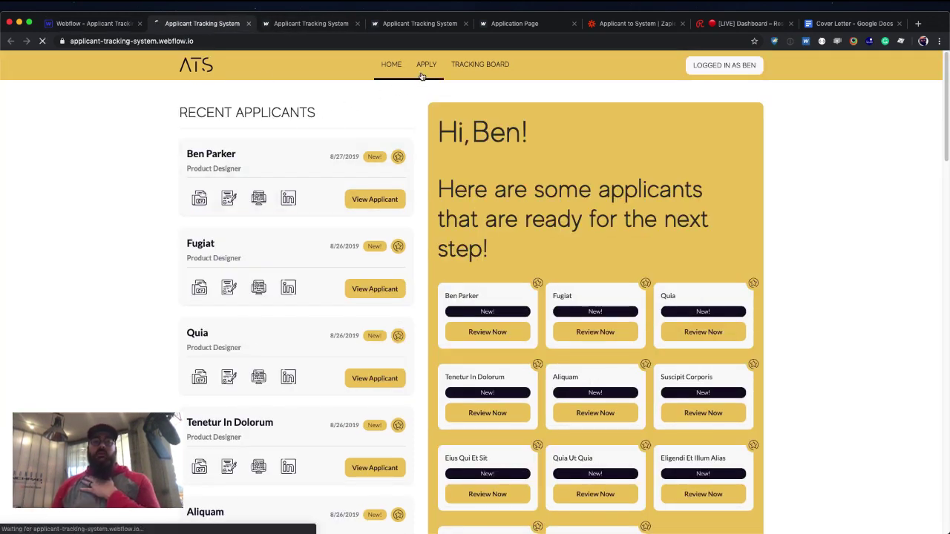
pyautogui.click(497, 75)
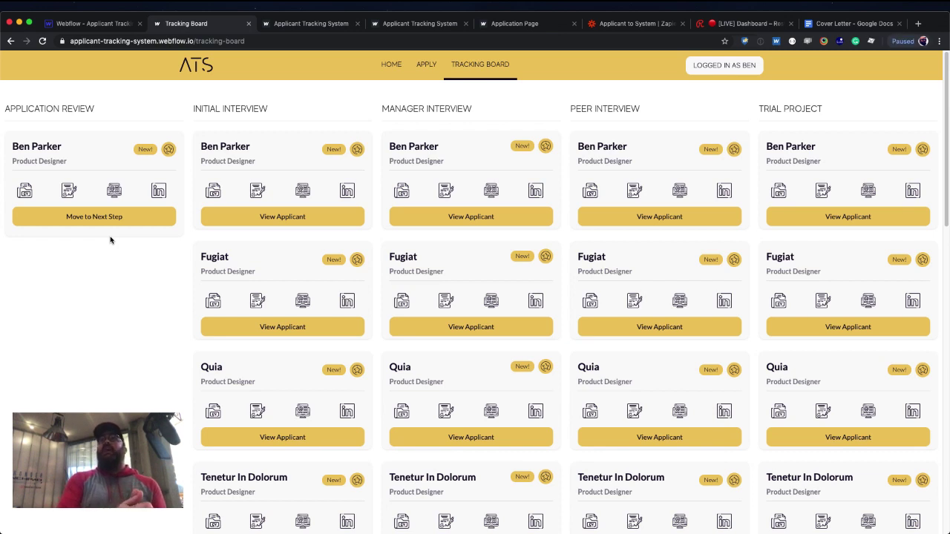
# Open loading.io in a new browser tab.
pyautogui.click(920, 23)
pyautogui.write('loading.io')
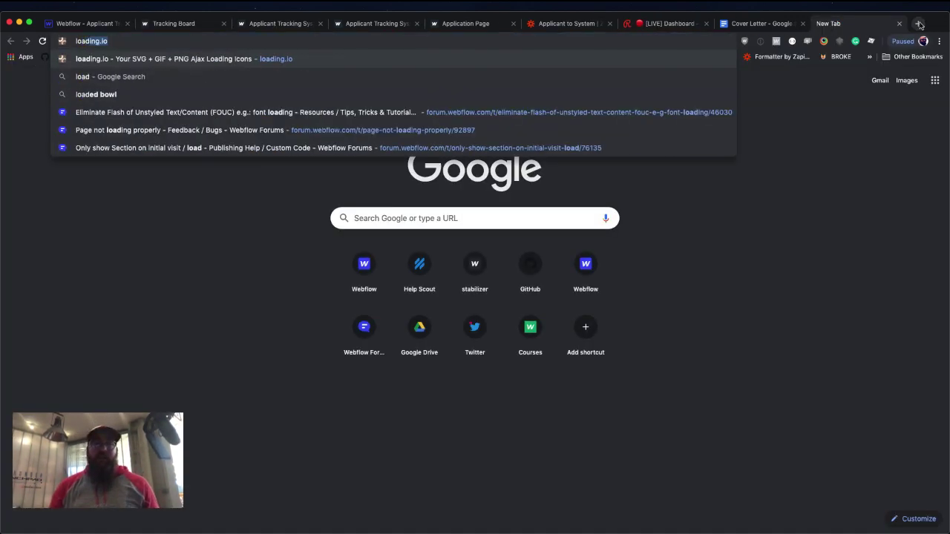
pyautogui.press('Return')
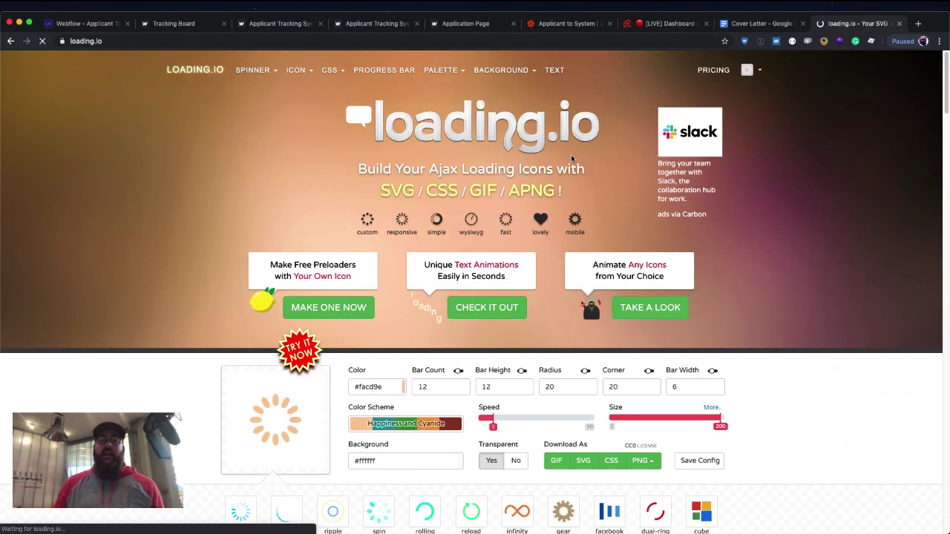
pyautogui.scroll(-5, 469, 261)
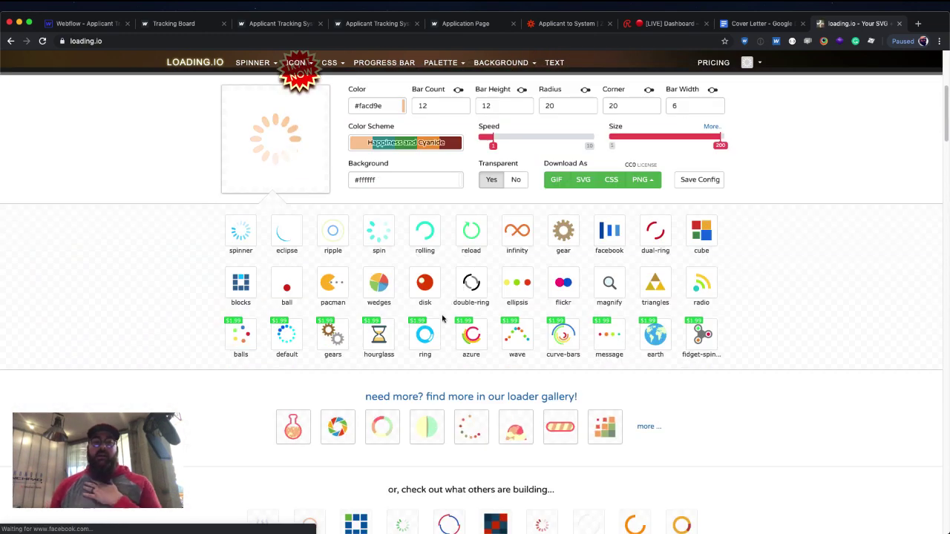
pyautogui.scroll(5, 589, 294)
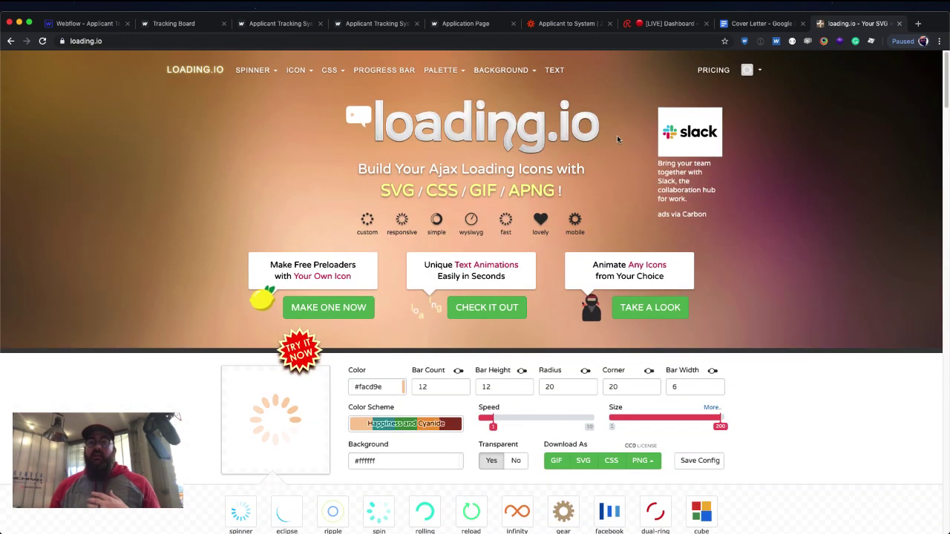
# Preview the ellipsis loader at speed 3.8, then return to the Webflow Designer.
pyautogui.click(751, 70)
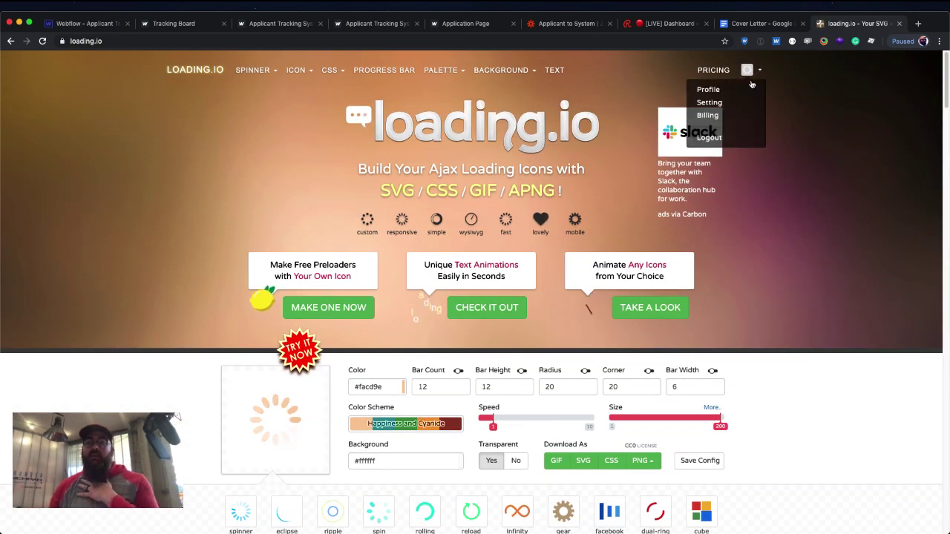
pyautogui.scroll(-4, 688, 251)
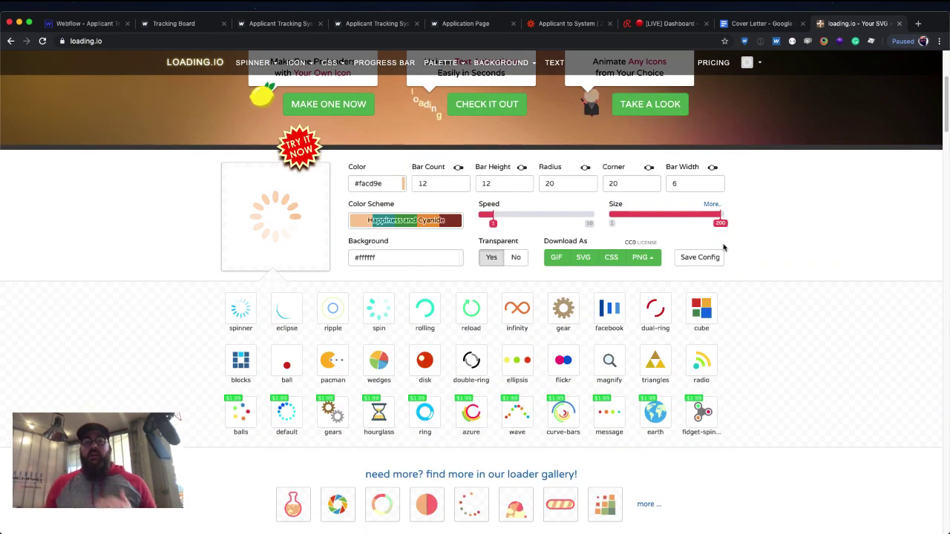
pyautogui.click(522, 362)
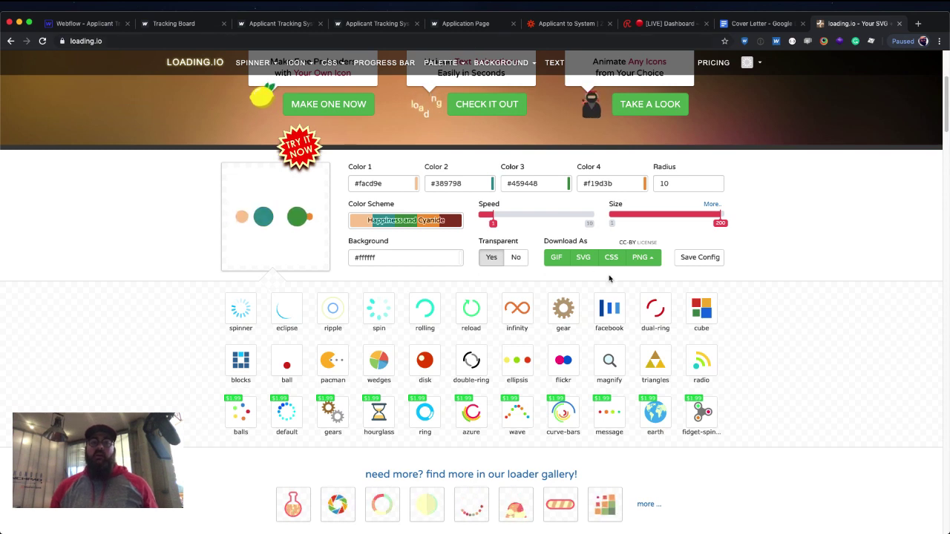
pyautogui.click(523, 215)
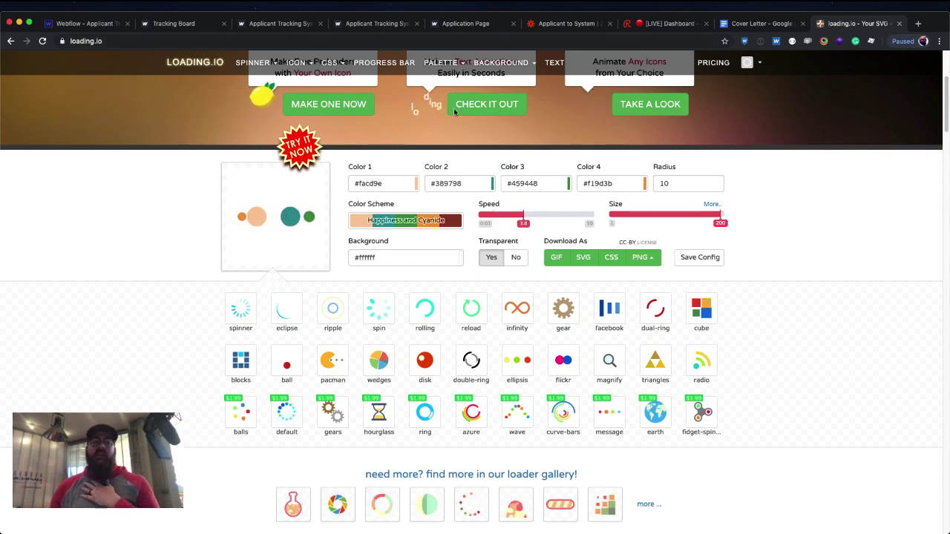
pyautogui.click(123, 23)
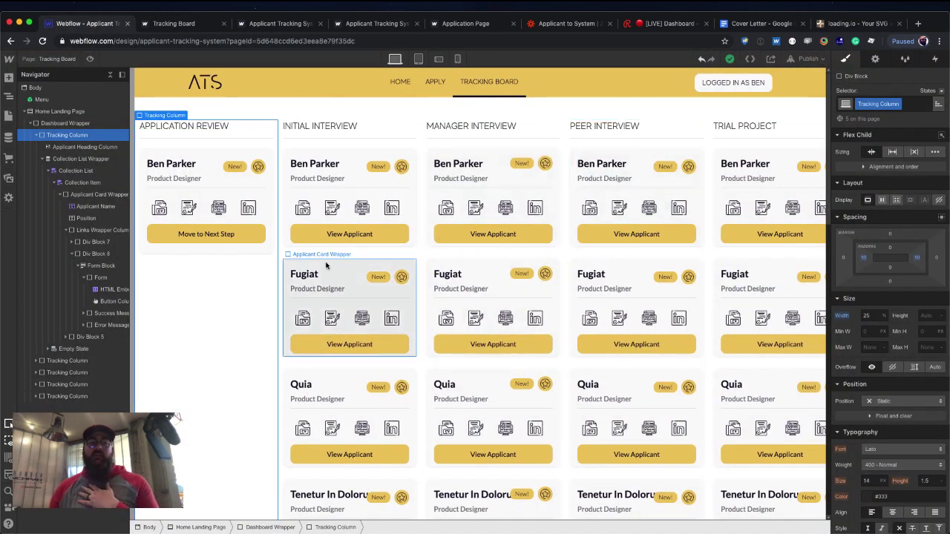
# Check the Move to Next Step button's hover background colour (#160c28), then go back to loading.io.
pyautogui.click(246, 235)
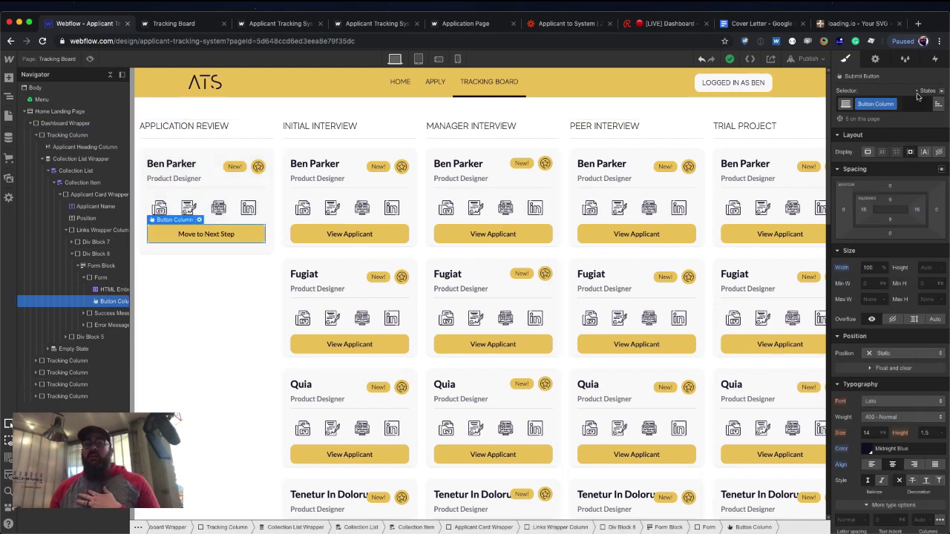
pyautogui.click(931, 92)
pyautogui.click(924, 113)
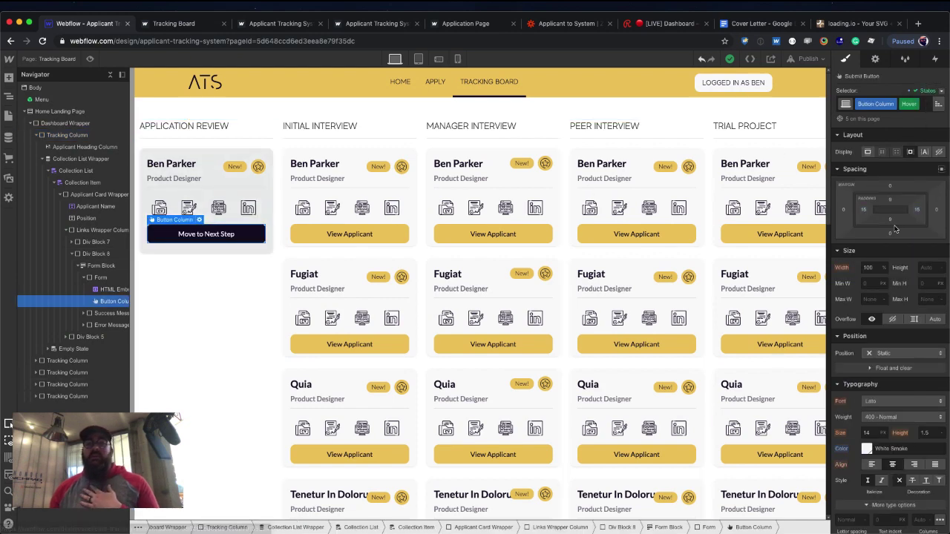
pyautogui.scroll(-5, 890, 249)
pyautogui.click(867, 364)
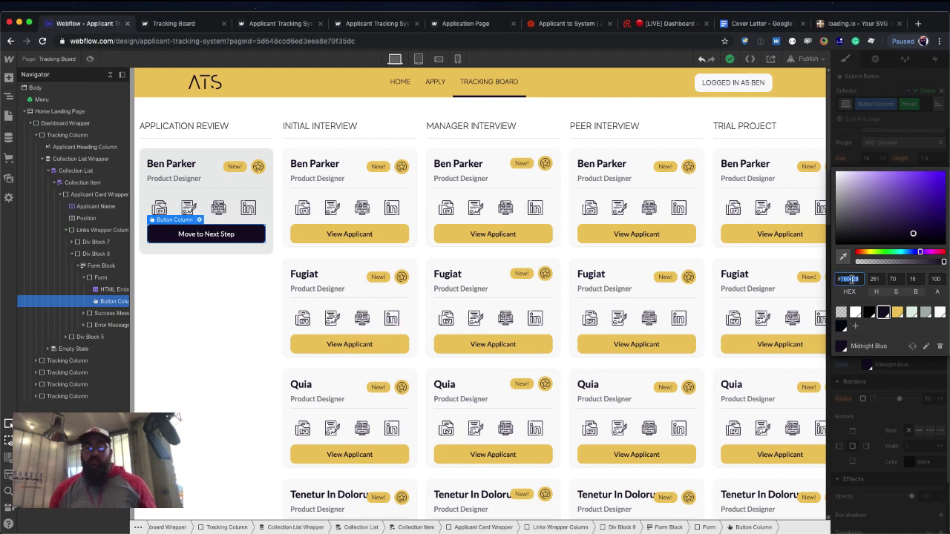
pyautogui.click(848, 25)
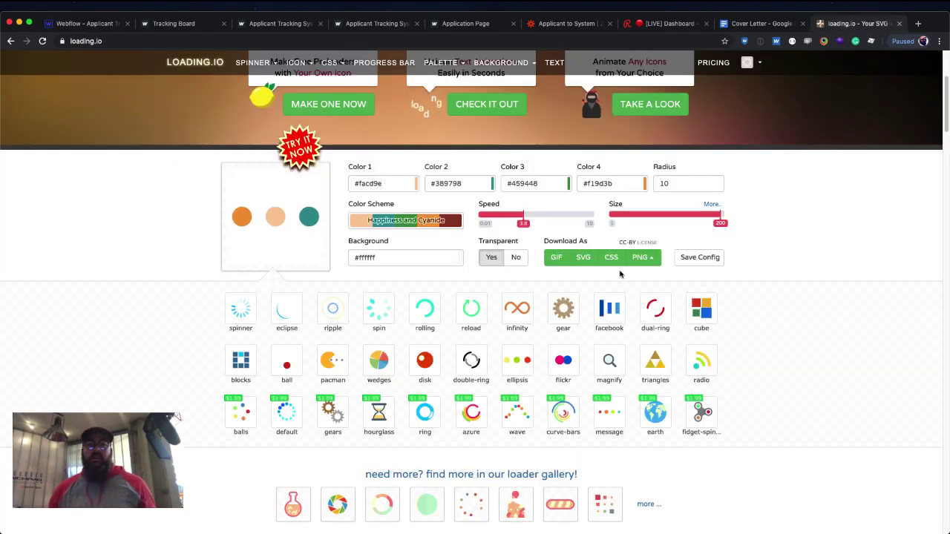
# Set the ellipsis loader's background to #160c28 and all four dot colours to #ffffff.
pyautogui.doubleClick(367, 257)
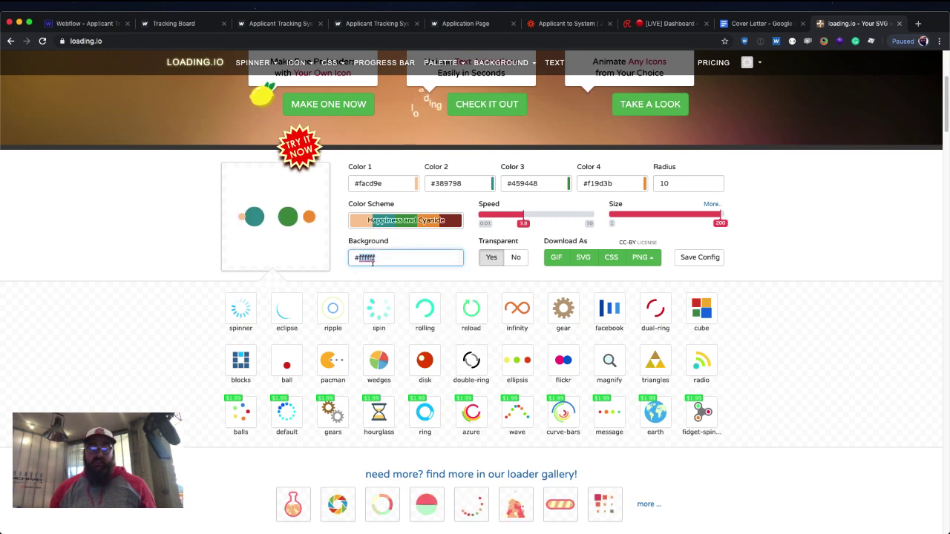
pyautogui.write('160c28')
pyautogui.doubleClick(378, 184)
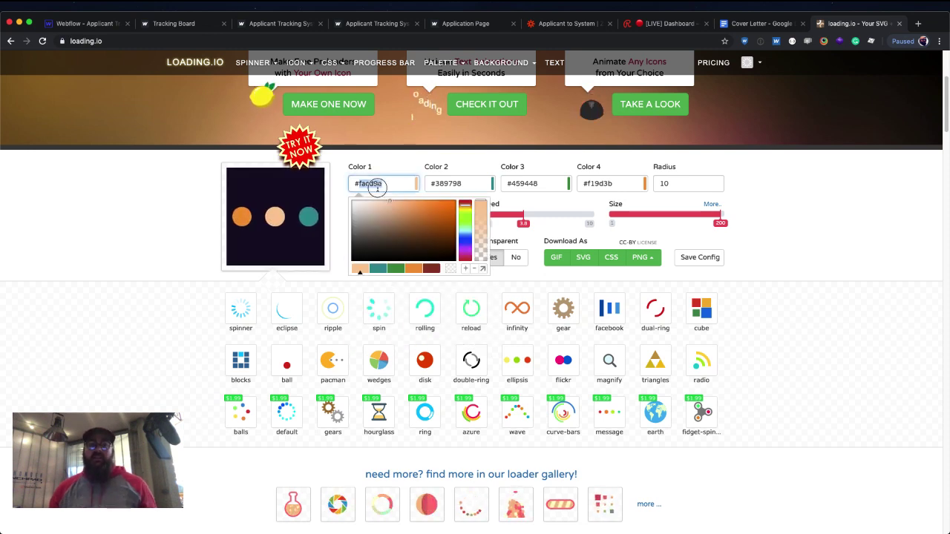
pyautogui.write('ffffff')
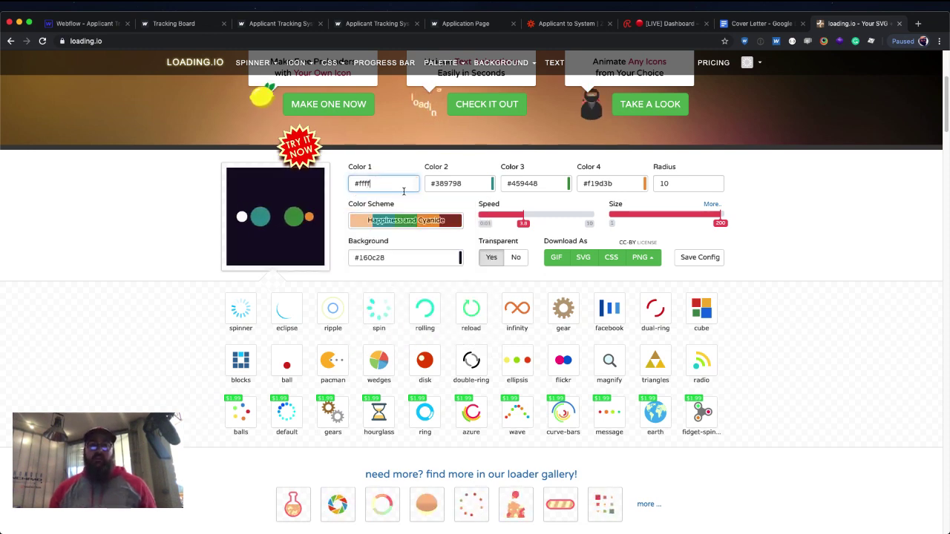
pyautogui.doubleClick(448, 184)
pyautogui.write('ffffff')
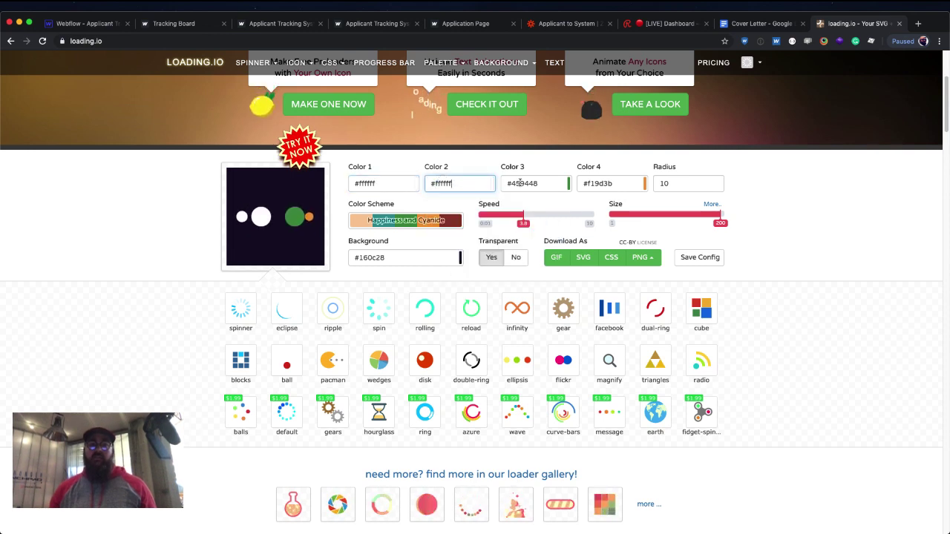
pyautogui.doubleClick(562, 184)
pyautogui.write('ffffff')
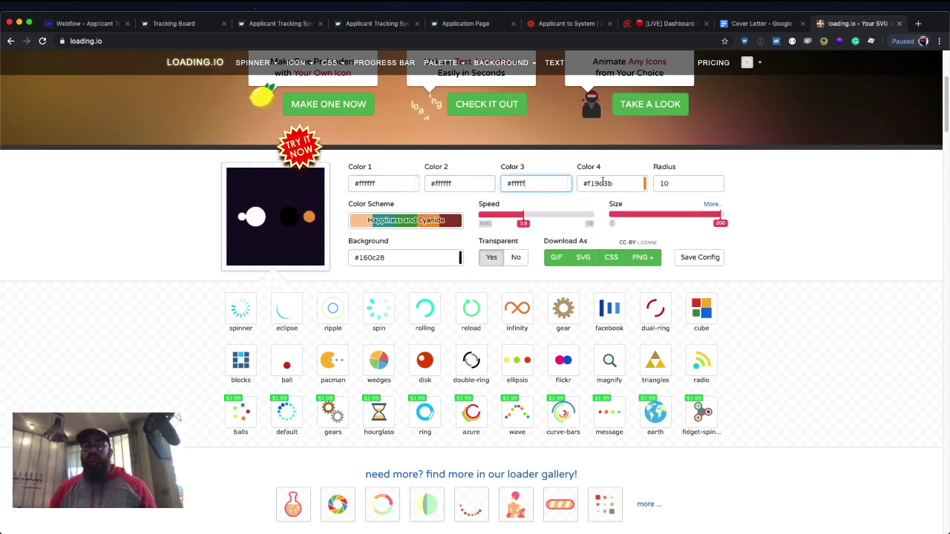
pyautogui.doubleClick(599, 183)
pyautogui.write('ffffff')
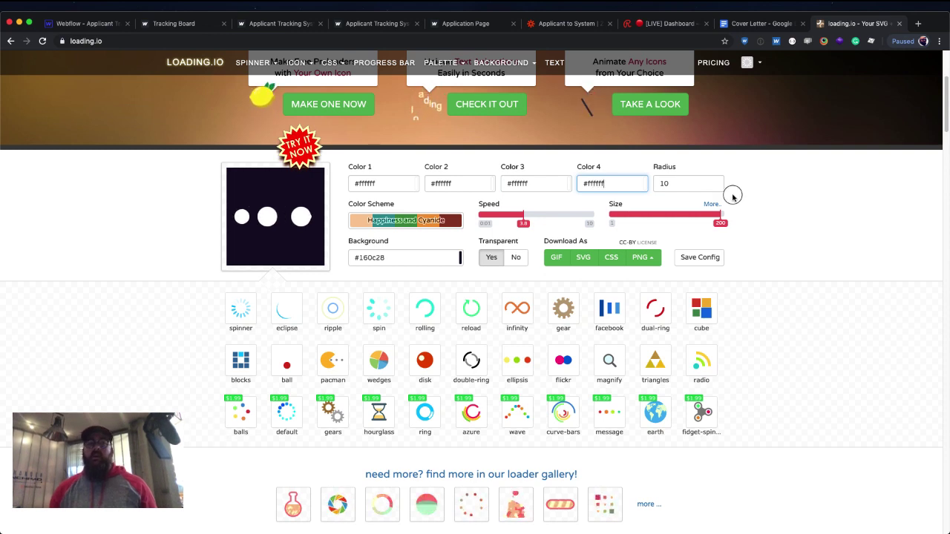
pyautogui.click(731, 197)
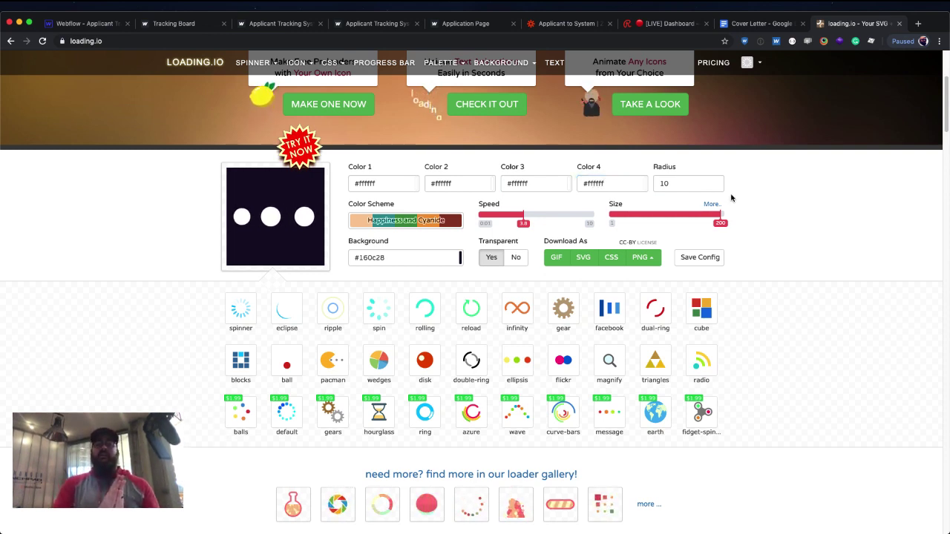
# Download the loader as the free GIF Ellipsis-3.8s-200px.gif and close the preview.
pyautogui.click(577, 260)
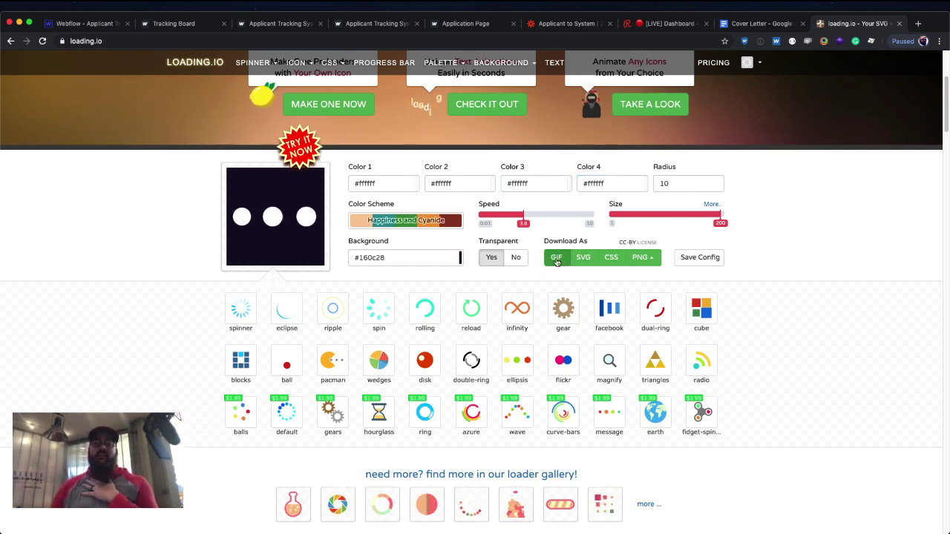
pyautogui.click(406, 258)
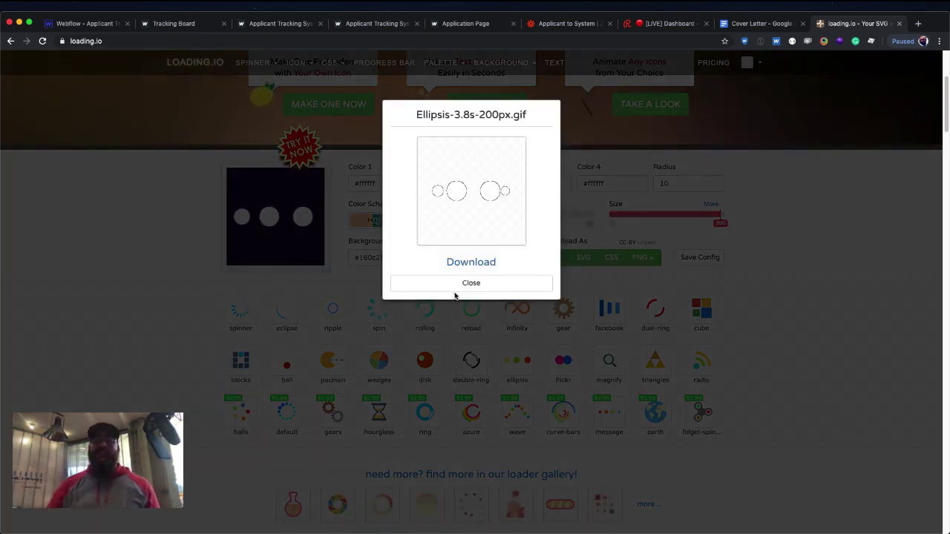
pyautogui.click(469, 264)
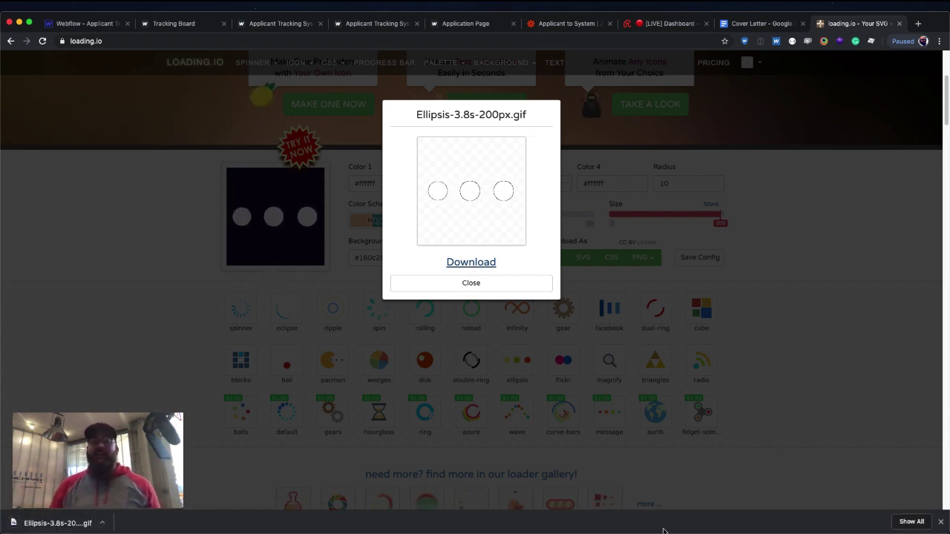
pyautogui.click(939, 521)
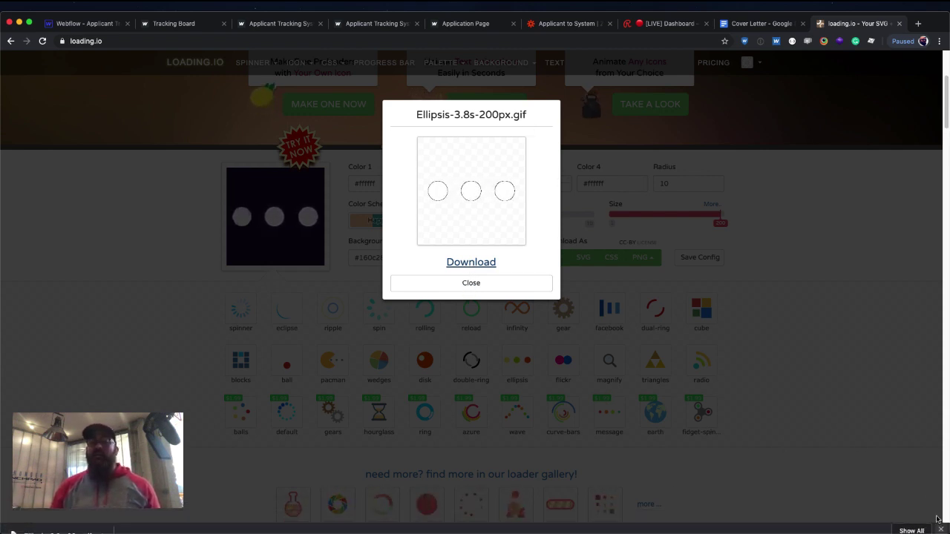
pyautogui.click(501, 285)
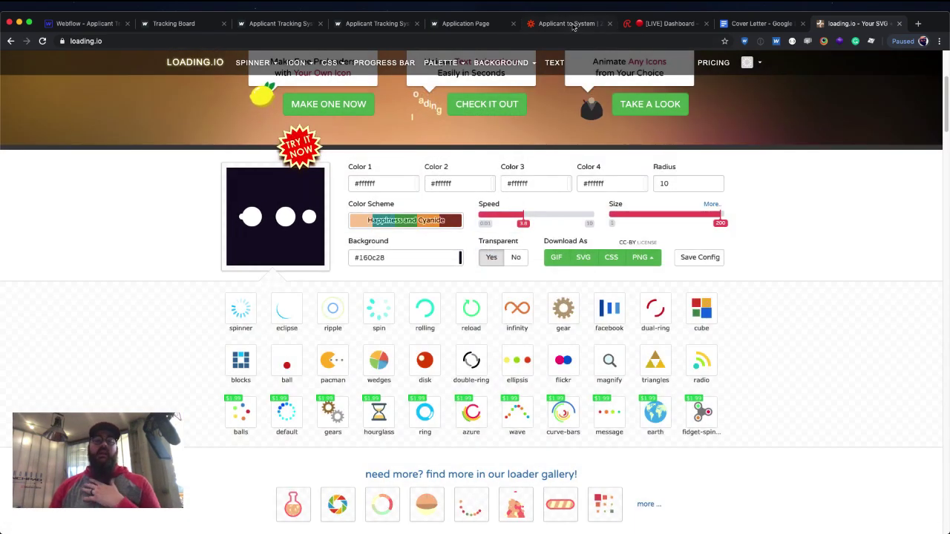
# Back in Webflow, select the button's parent form and preview its success state.
pyautogui.click(83, 24)
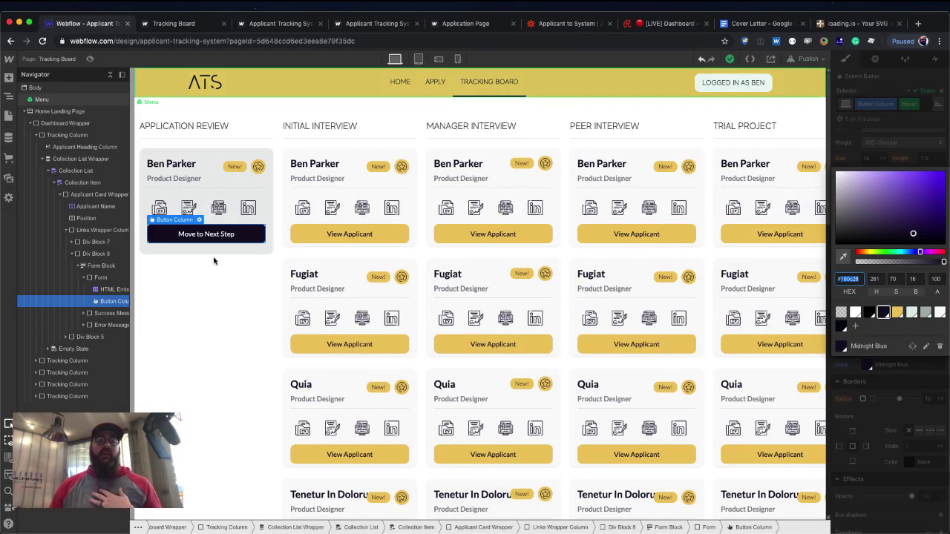
pyautogui.click(855, 141)
pyautogui.click(875, 59)
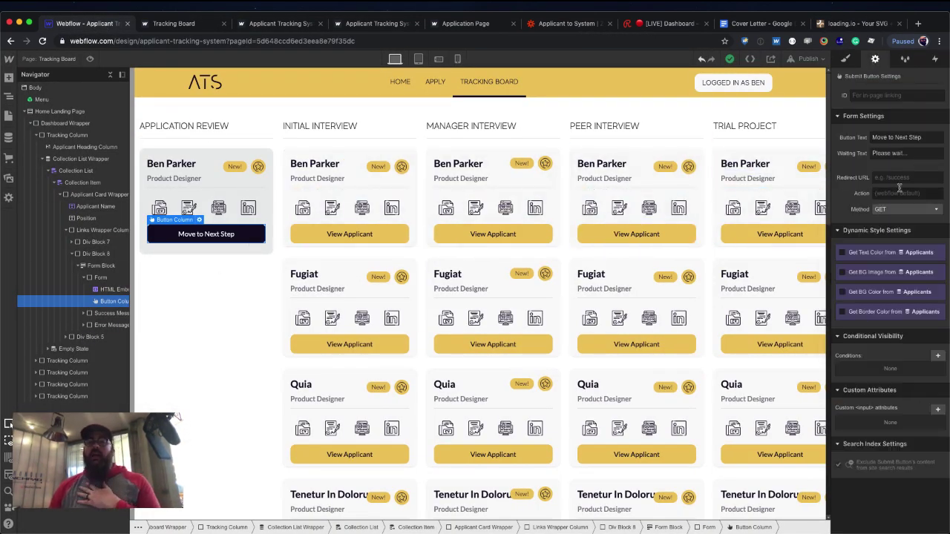
pyautogui.click(846, 60)
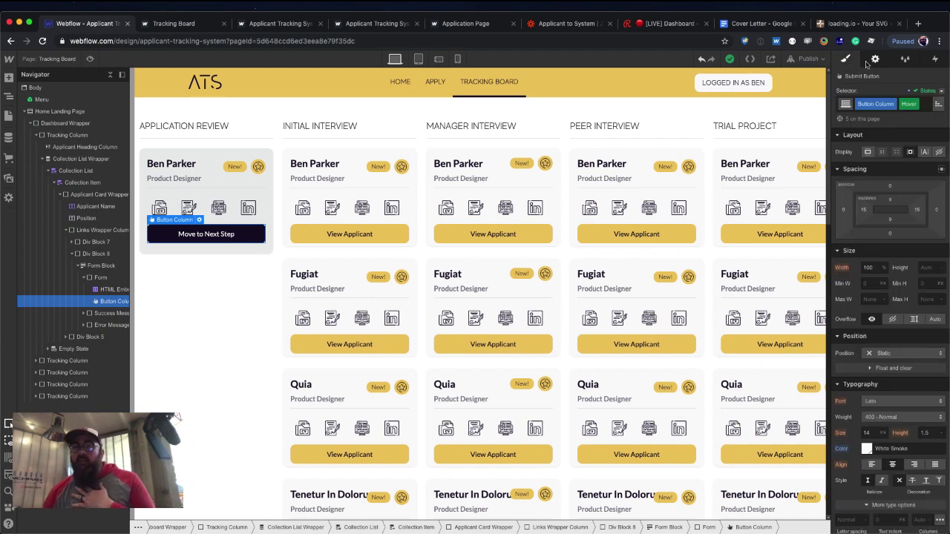
pyautogui.click(875, 60)
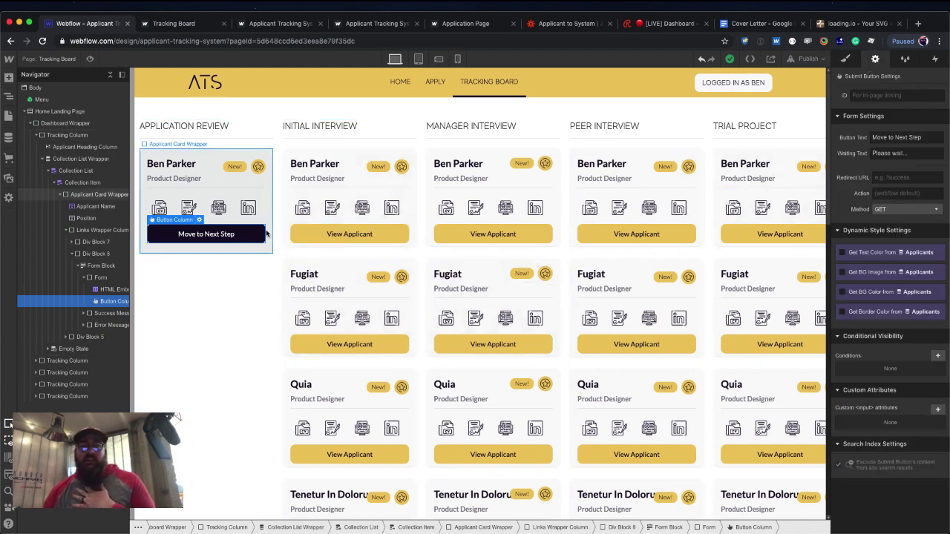
pyautogui.press('Up')
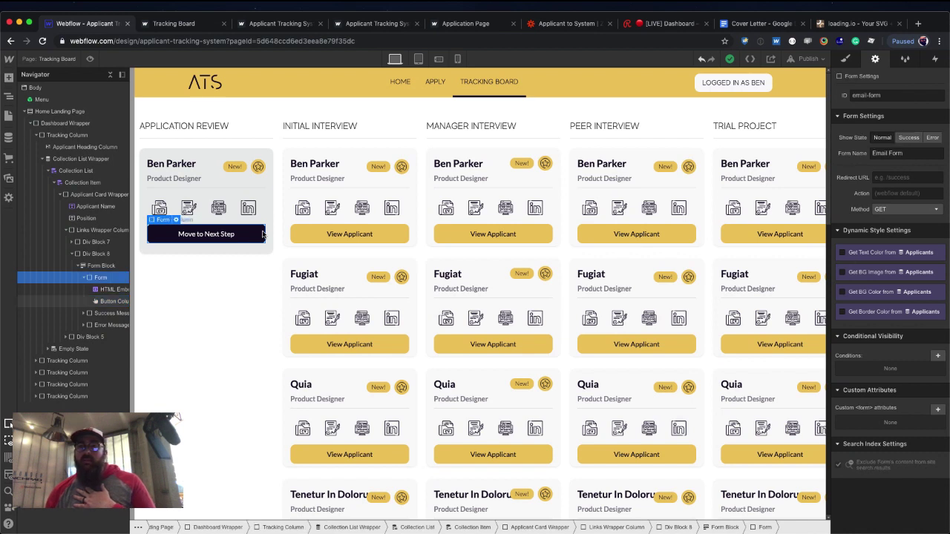
pyautogui.click(905, 139)
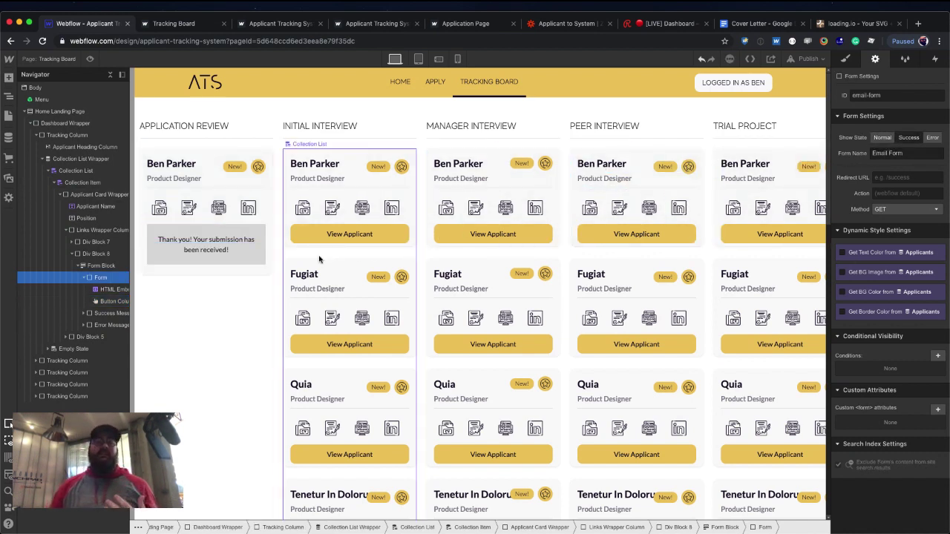
# Give the form's success message a new class named Move Success.
pyautogui.click(261, 269)
pyautogui.click(259, 262)
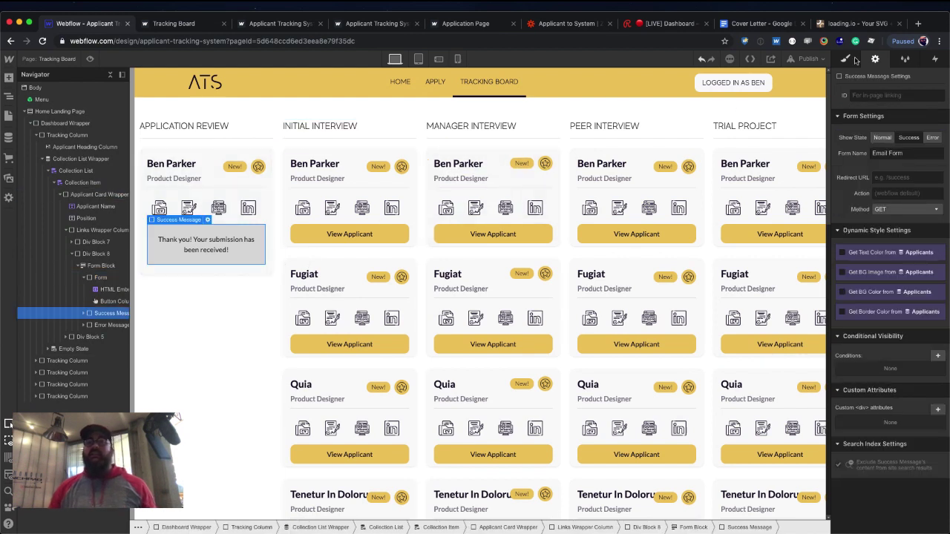
pyautogui.press('s')
pyautogui.click(878, 104)
pyautogui.write('MOve')
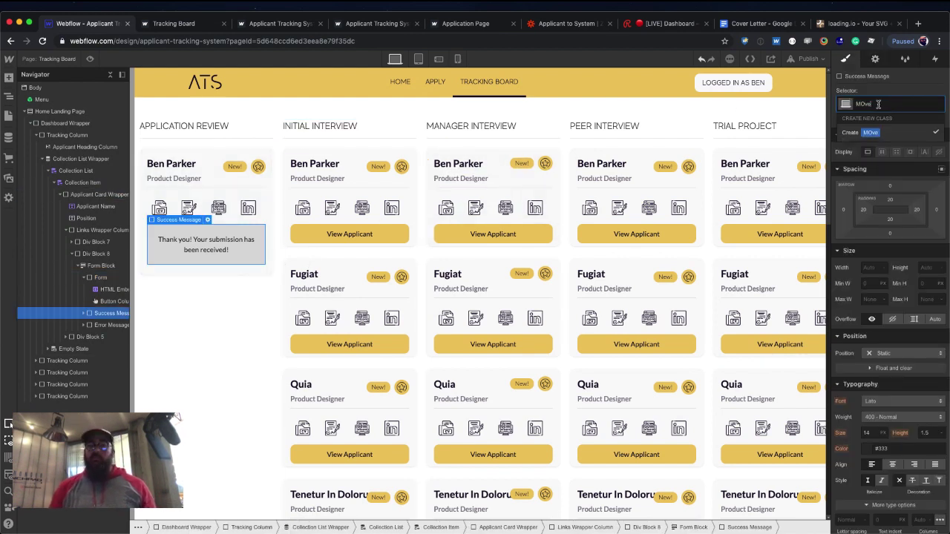
pyautogui.press('BackSpace')
pyautogui.press('BackSpace')
pyautogui.press('BackSpace')
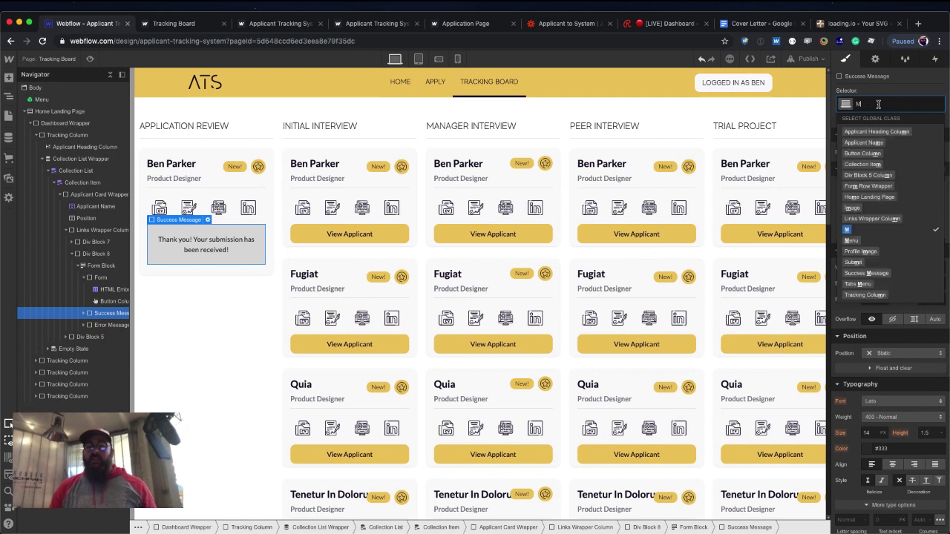
pyautogui.write('ove Success')
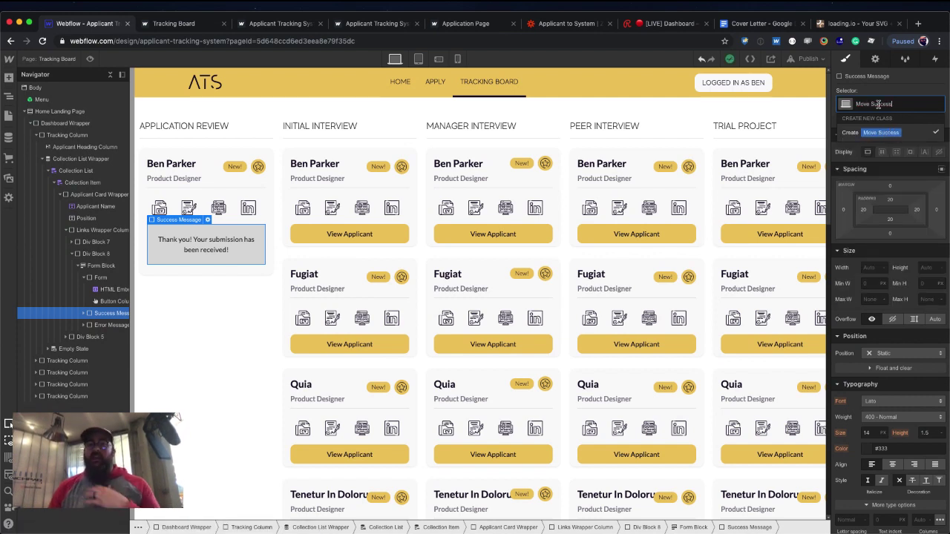
pyautogui.press('Return')
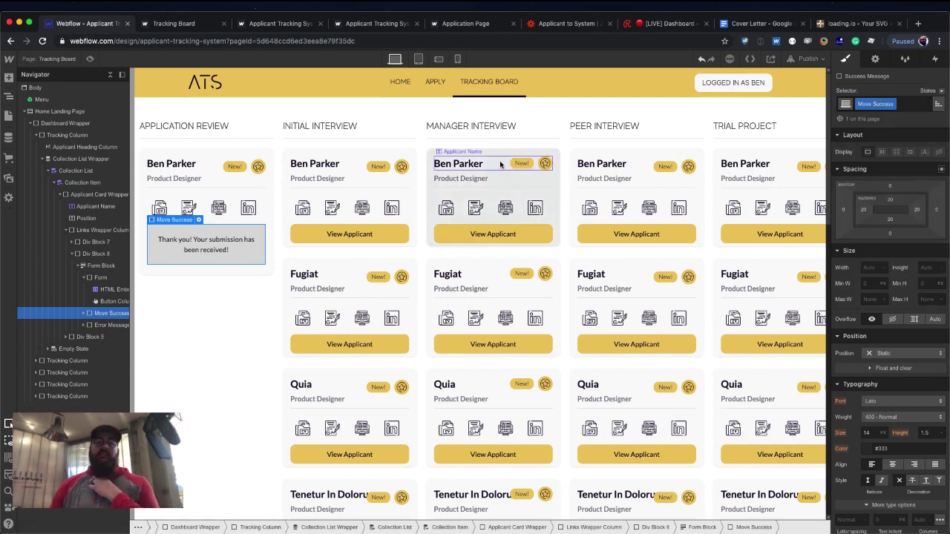
# Delete the thank-you text inside the Move Success block.
pyautogui.click(224, 251)
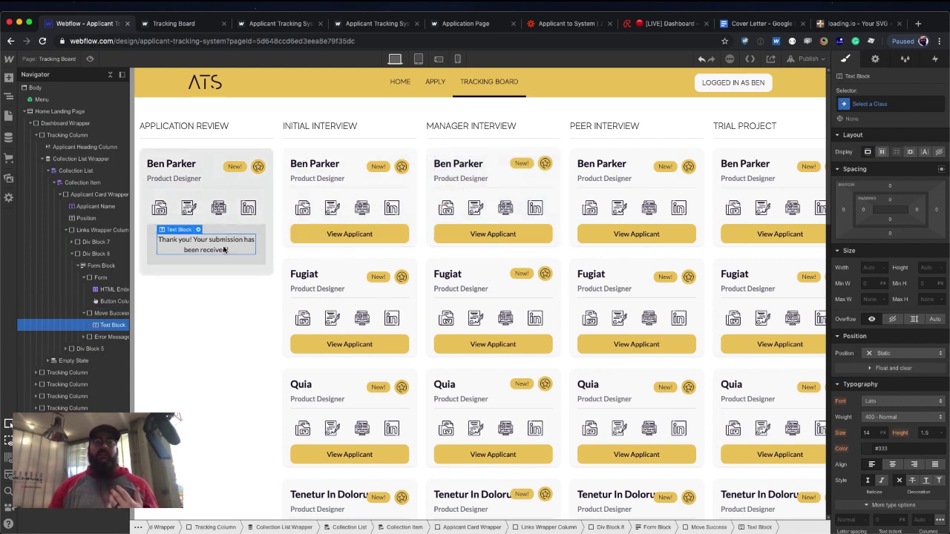
pyautogui.press('Delete')
pyautogui.click(245, 228)
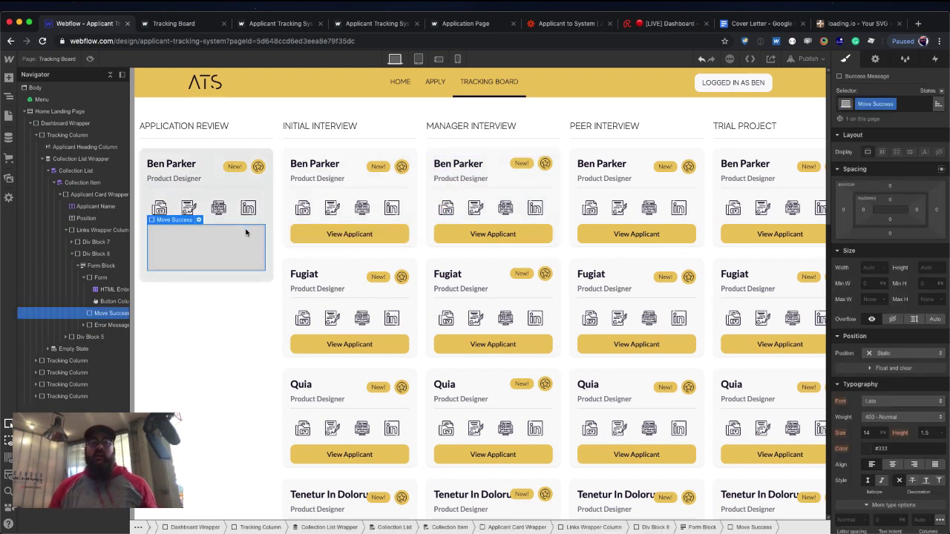
pyautogui.press('super+shift+p')
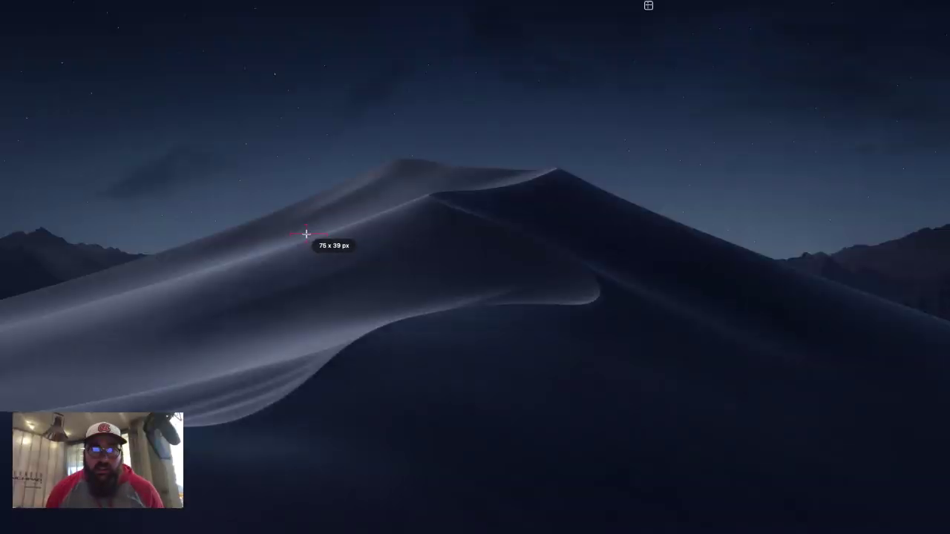
pyautogui.press('Escape')
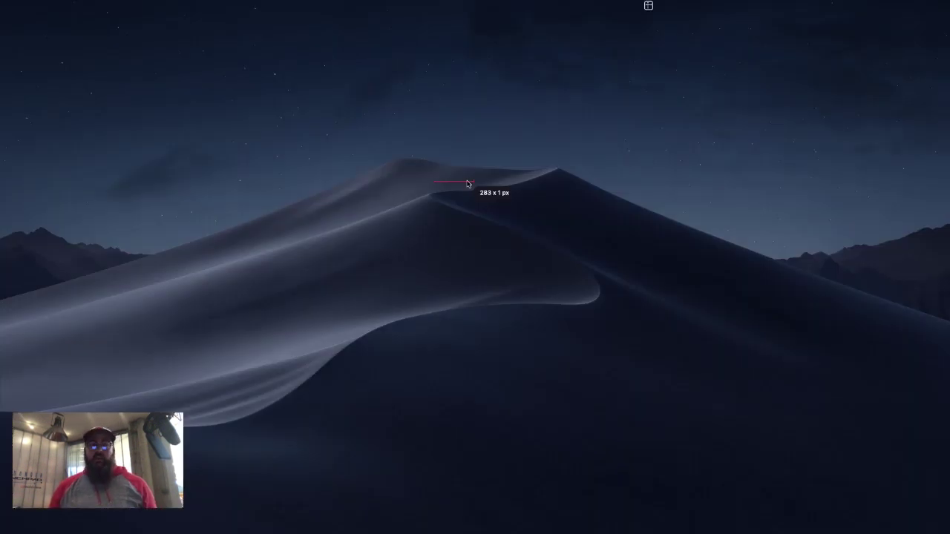
# Give Move Success a set height, 10 px corner radius and a Midnight Blue background.
pyautogui.moveTo(422, 144); pyautogui.dragTo(563, 250)
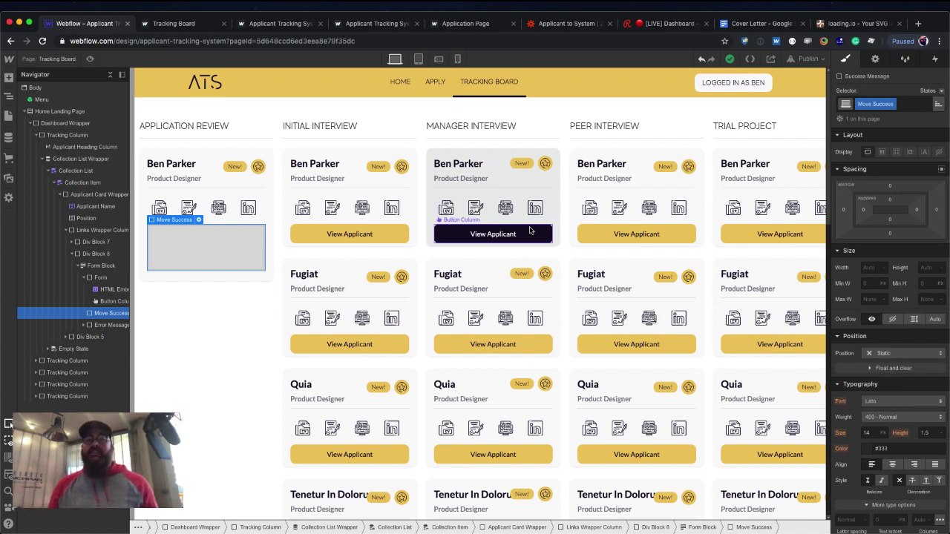
pyautogui.click(924, 269)
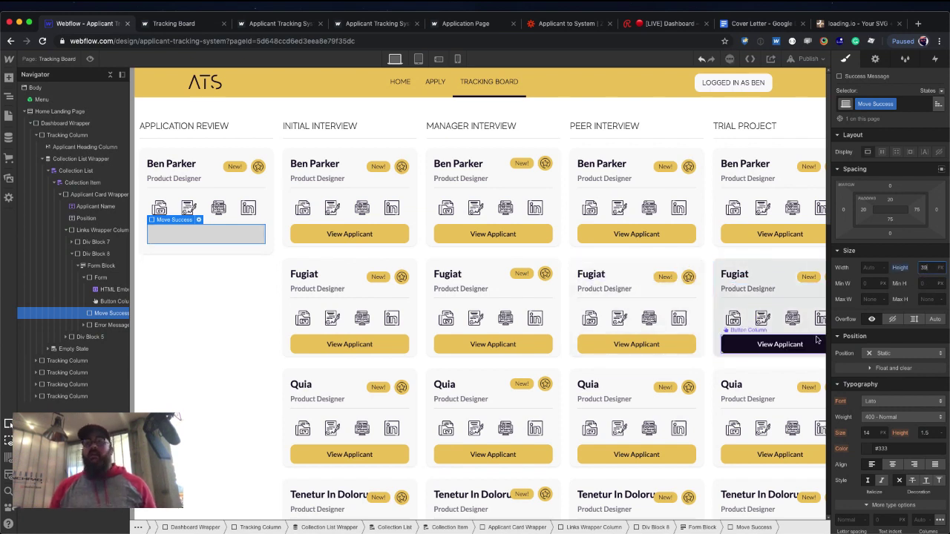
pyautogui.scroll(-3, 880, 332)
pyautogui.scroll(-2, 880, 332)
pyautogui.click(929, 318)
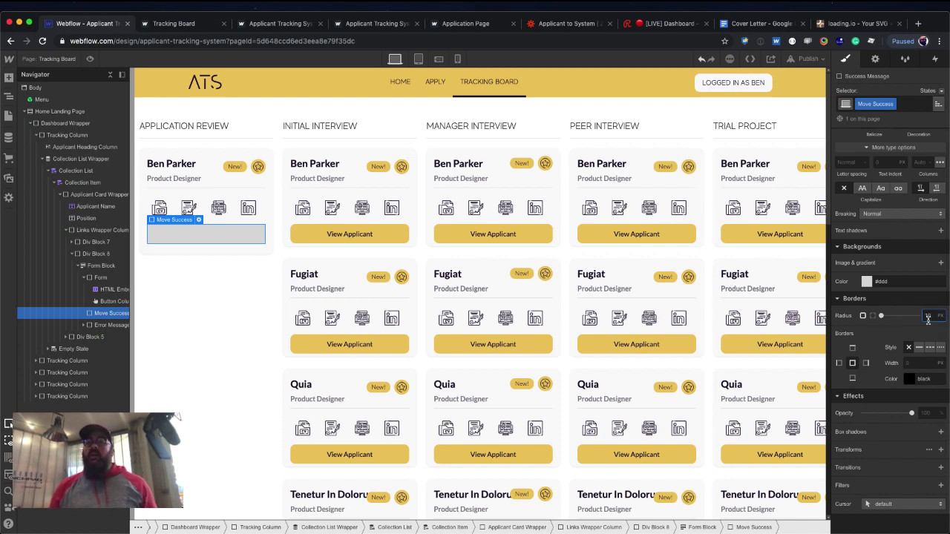
pyautogui.write('10')
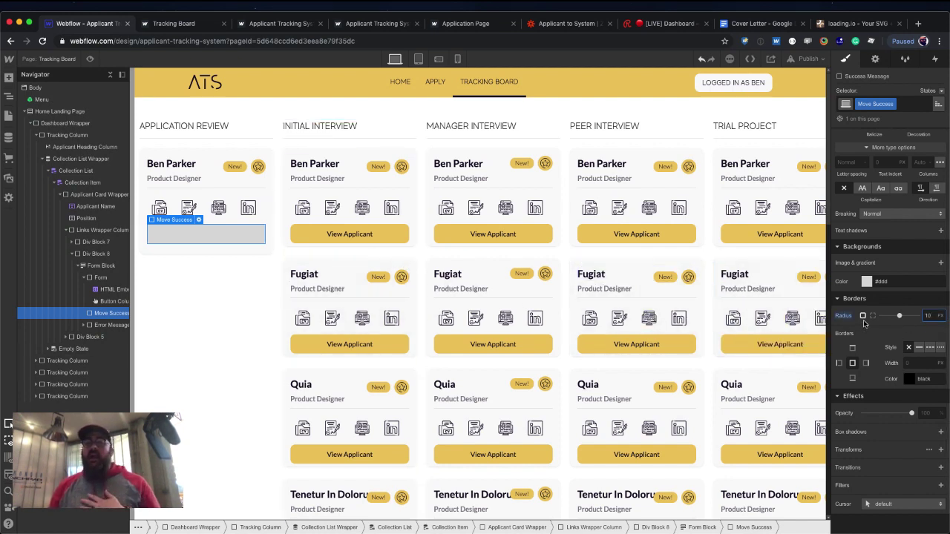
pyautogui.click(866, 281)
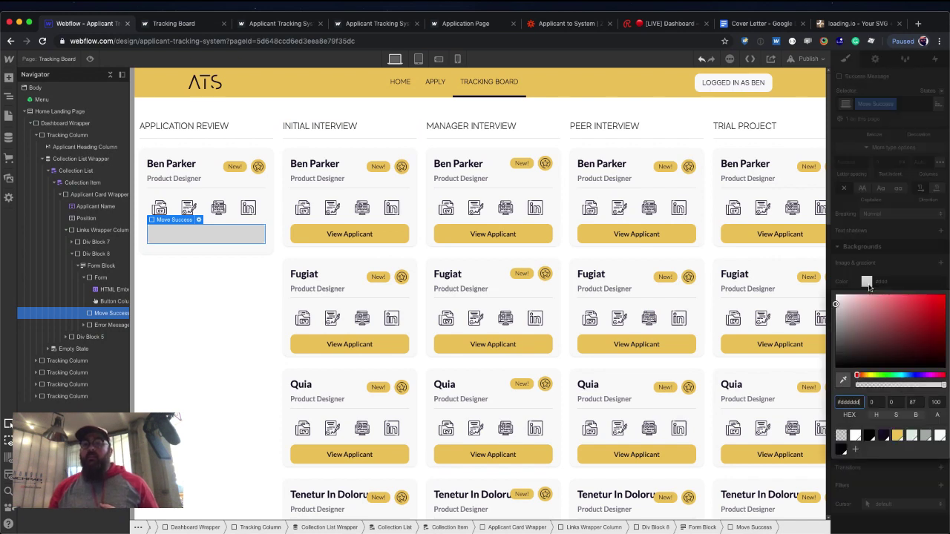
pyautogui.click(883, 436)
pyautogui.click(876, 236)
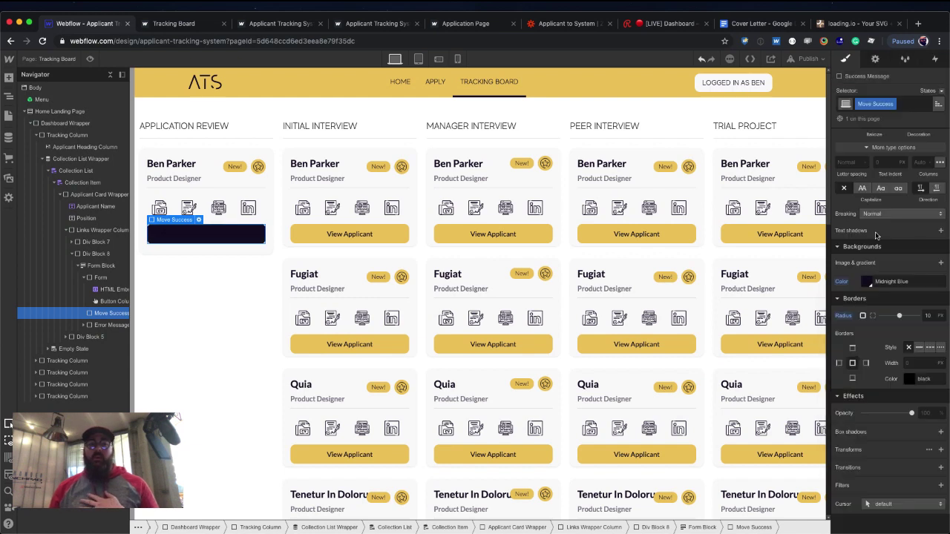
pyautogui.scroll(1, 893, 291)
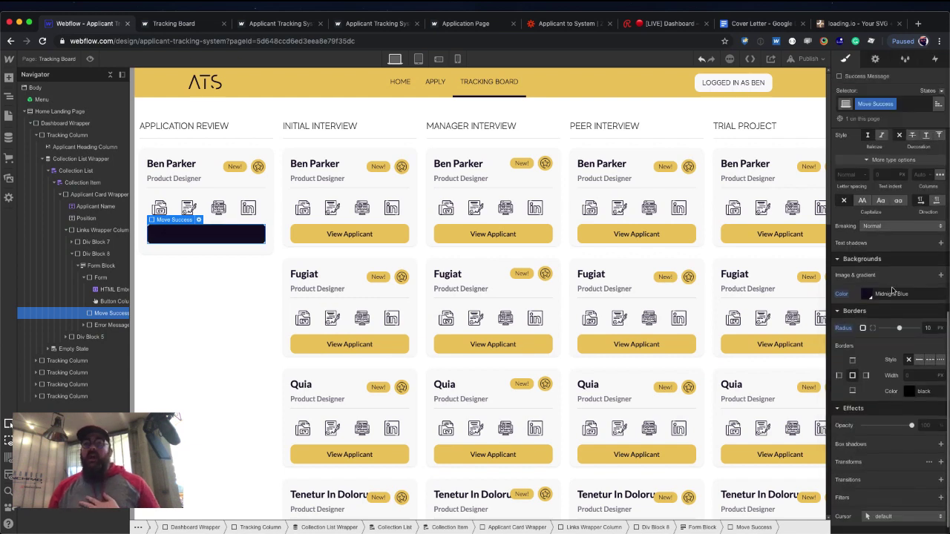
# Add Ellipsis-3.8s-200px.gif as an uploaded background image layer on Move Success.
pyautogui.click(940, 283)
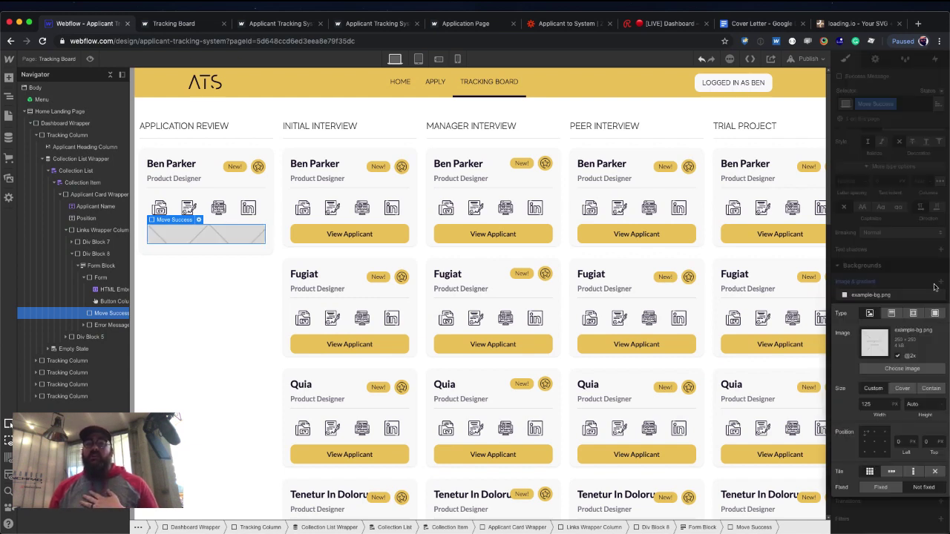
pyautogui.click(901, 368)
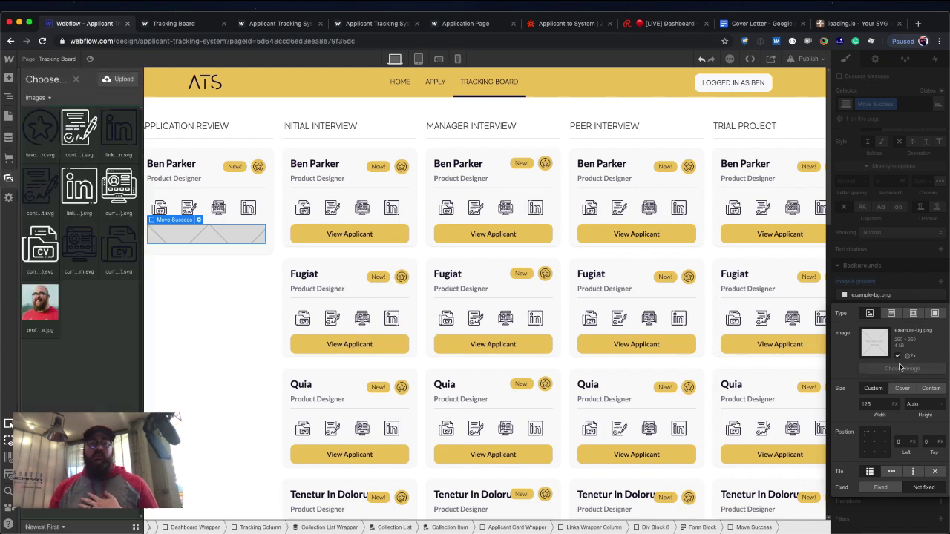
pyautogui.click(123, 80)
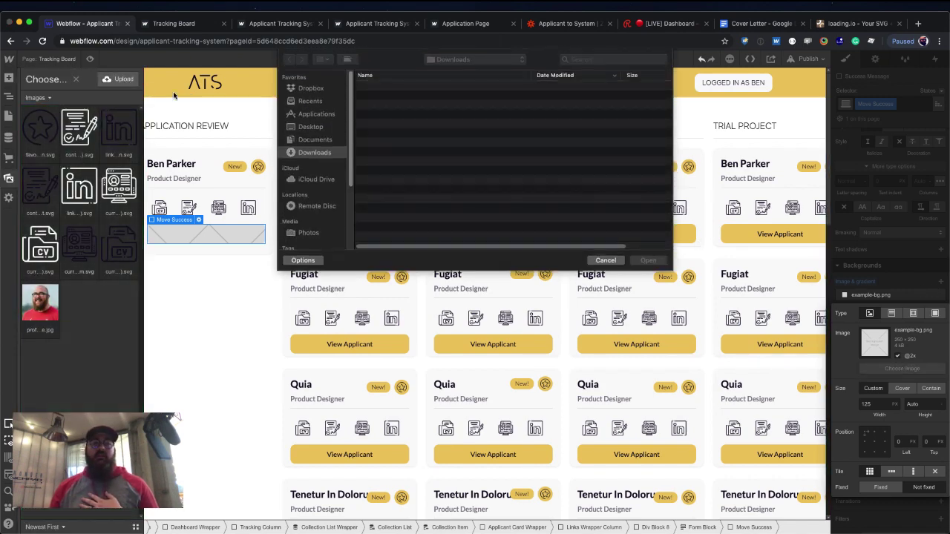
pyautogui.doubleClick(387, 88)
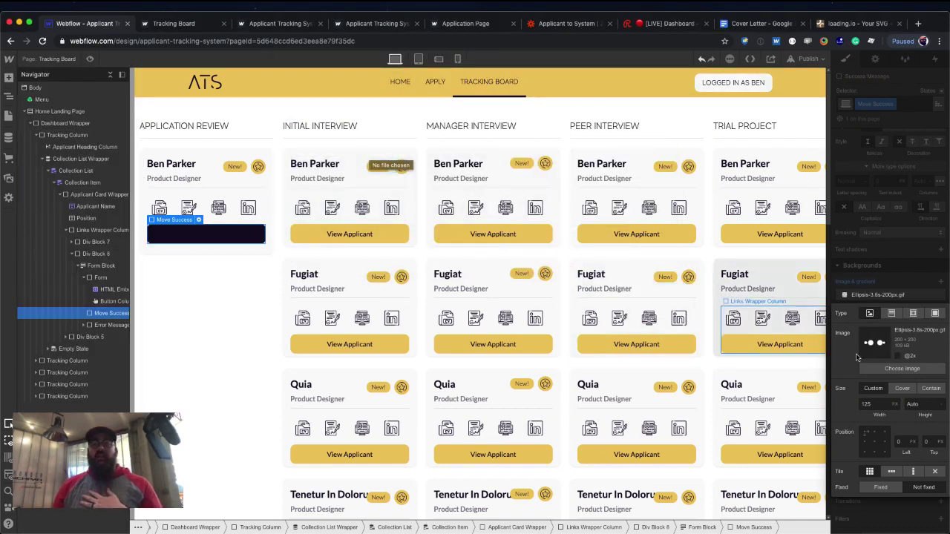
# Make the loading-dots background fixed, centred and 40 px wide.
pyautogui.click(890, 486)
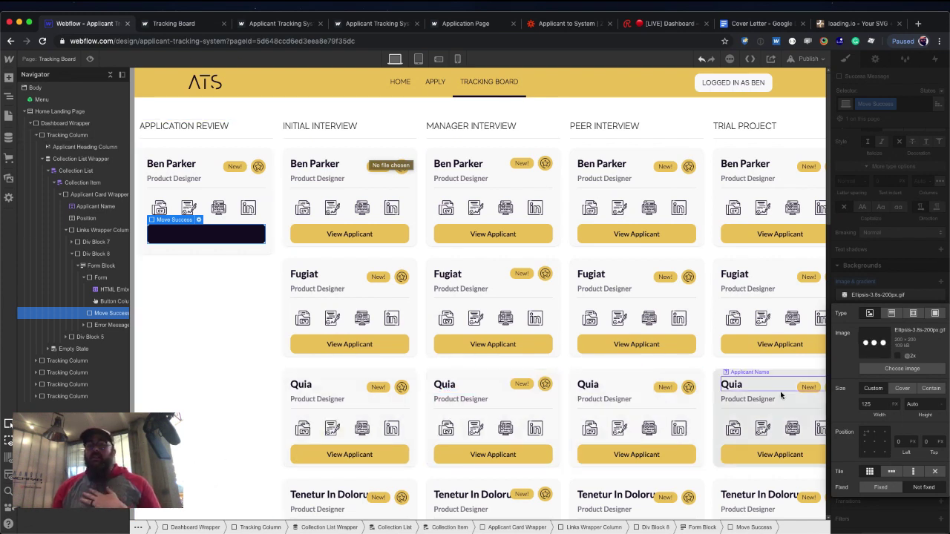
pyautogui.click(873, 441)
pyautogui.click(873, 405)
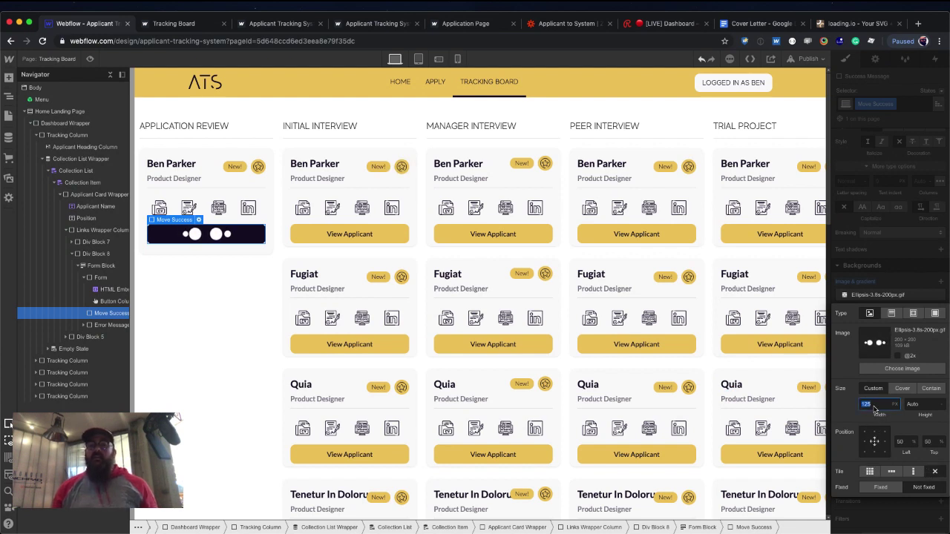
pyautogui.write('110')
pyautogui.press('BackSpace')
pyautogui.press('BackSpace')
pyautogui.press('BackSpace')
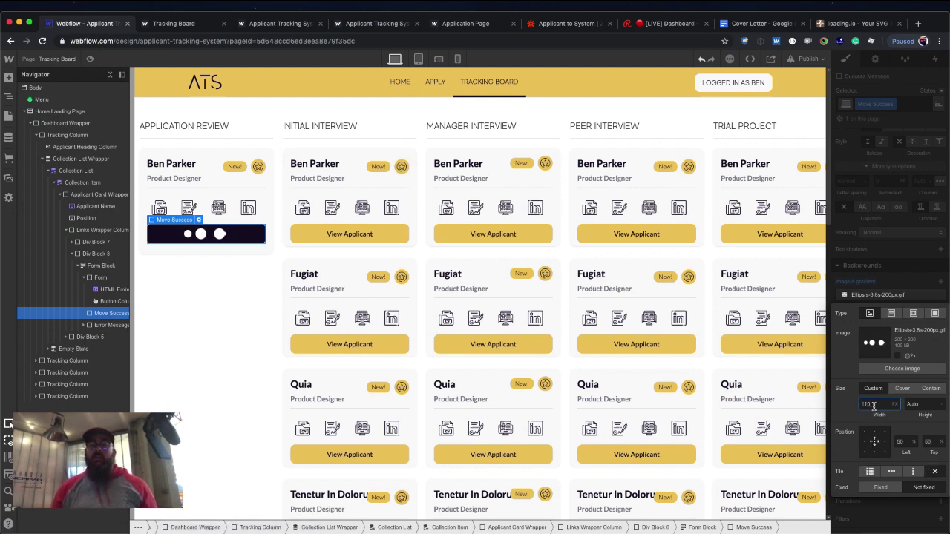
pyautogui.write('80')
pyautogui.press('Tab')
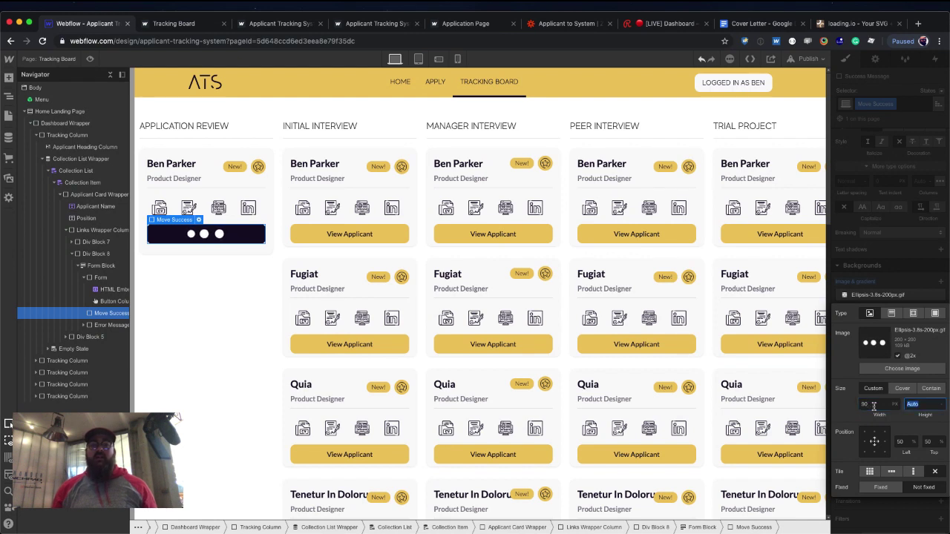
pyautogui.click(883, 408)
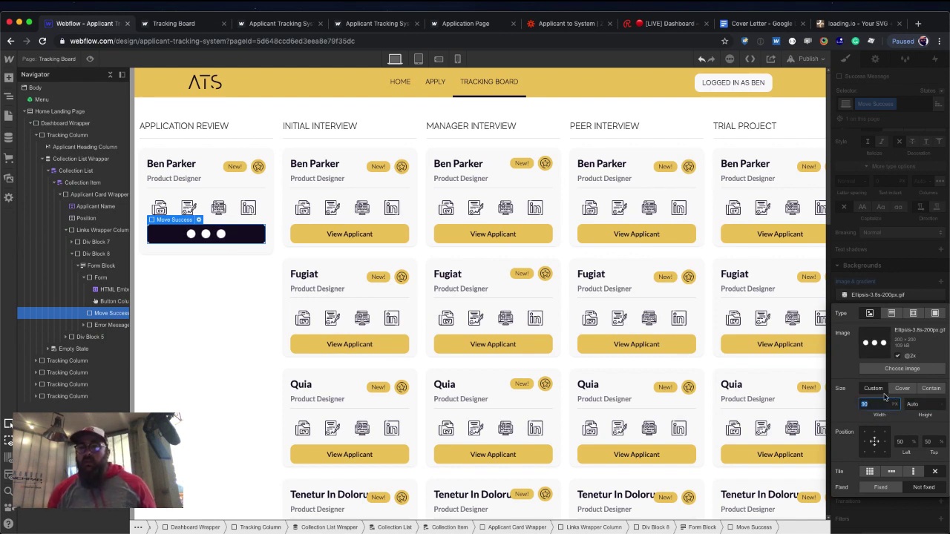
pyautogui.write('40')
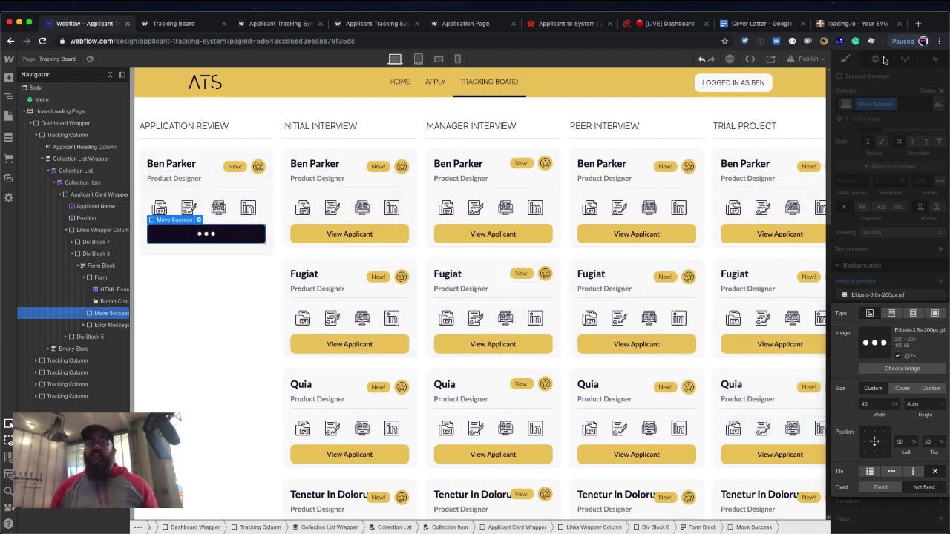
# Preview the form's Success state in Form Settings, then return it to Normal.
pyautogui.click(880, 65)
pyautogui.click(875, 59)
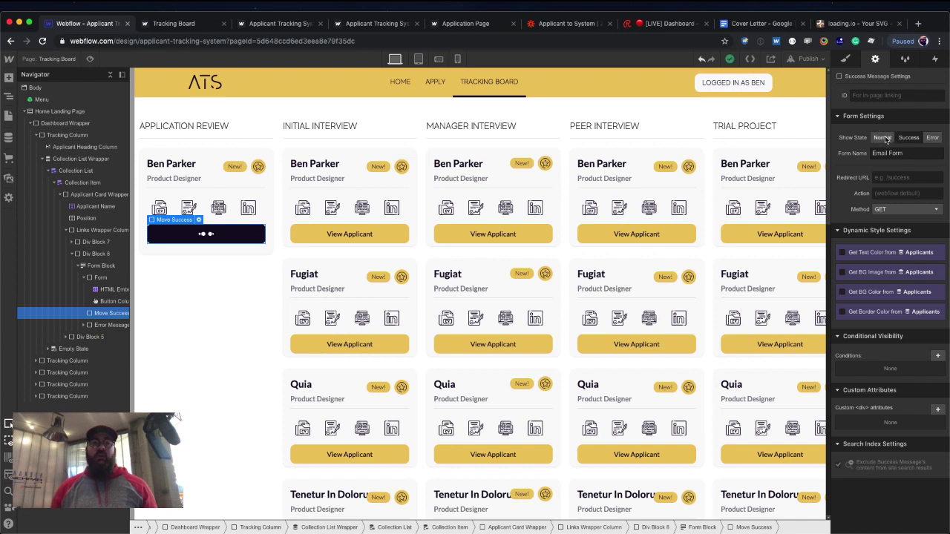
pyautogui.click(883, 138)
pyautogui.click(908, 138)
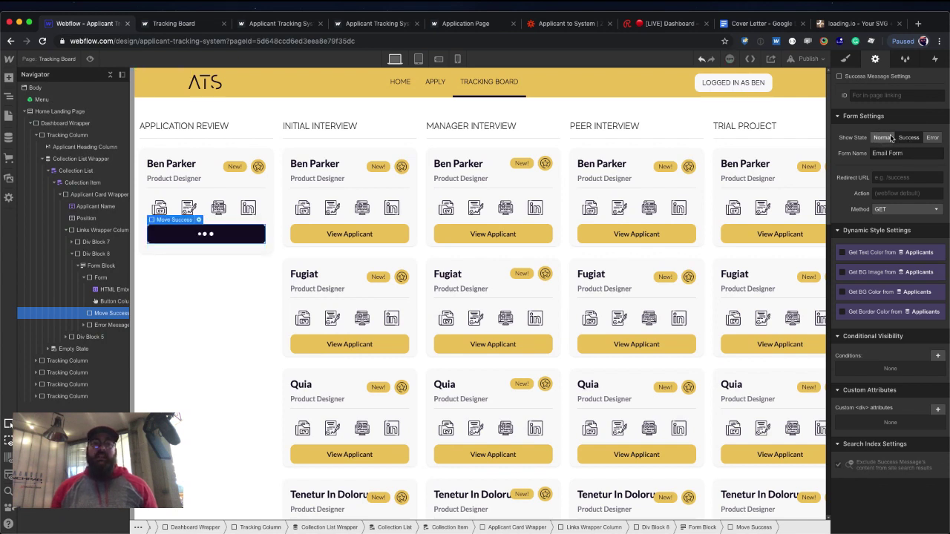
pyautogui.click(889, 138)
# Publish the site and switch to the live Tracking Board page.
pyautogui.click(231, 298)
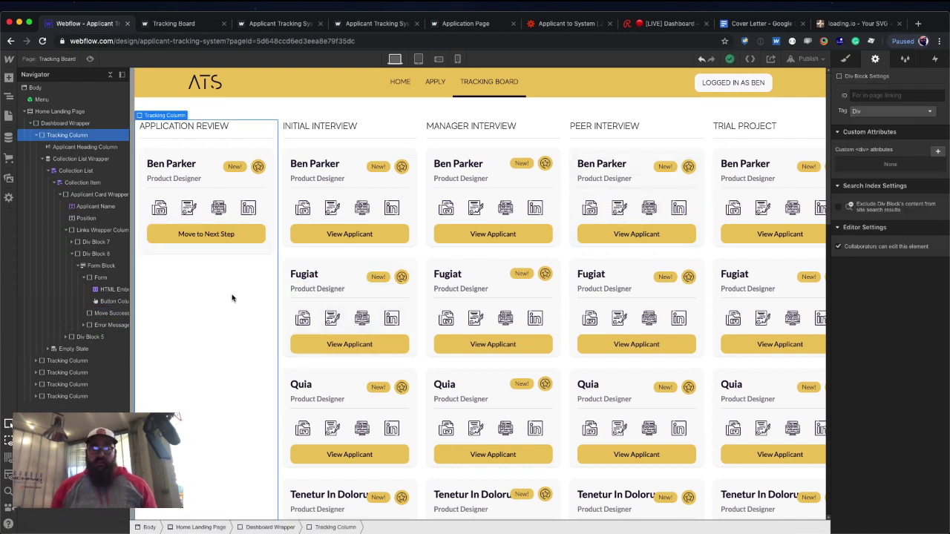
pyautogui.hotkey('shift', 'p')
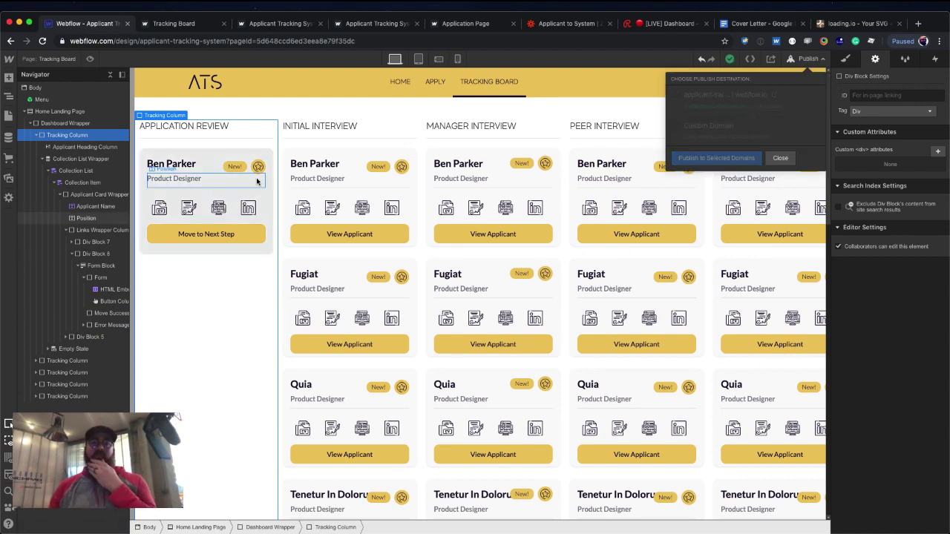
pyautogui.click(173, 23)
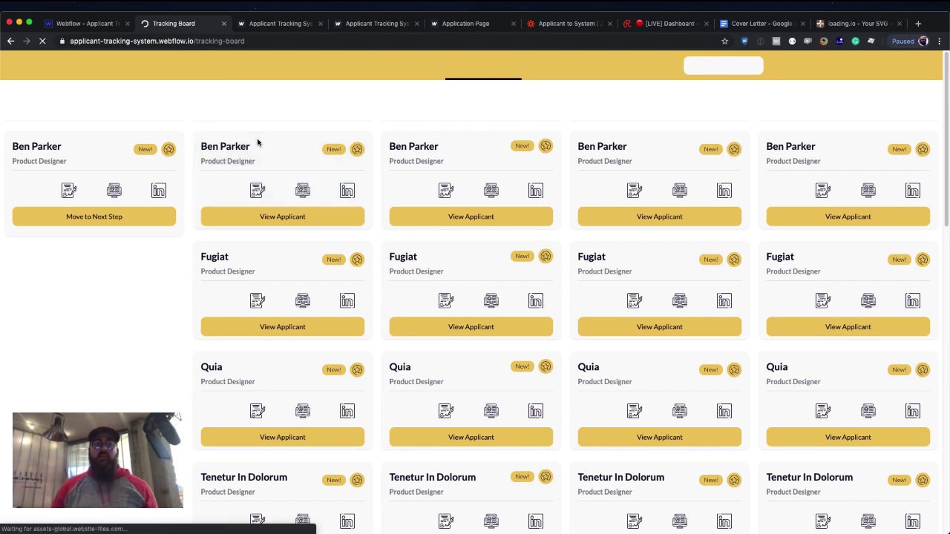
# Press Move to Next Step on the first Application Review card of the live board.
pyautogui.click(146, 218)
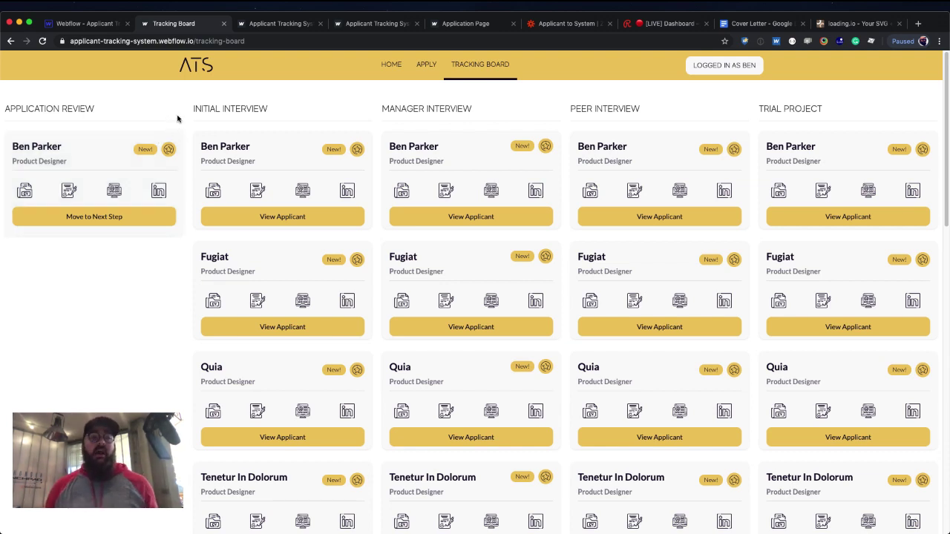
# Go to the full list of zaps and start a new zap with Make a Zap!
pyautogui.click(546, 27)
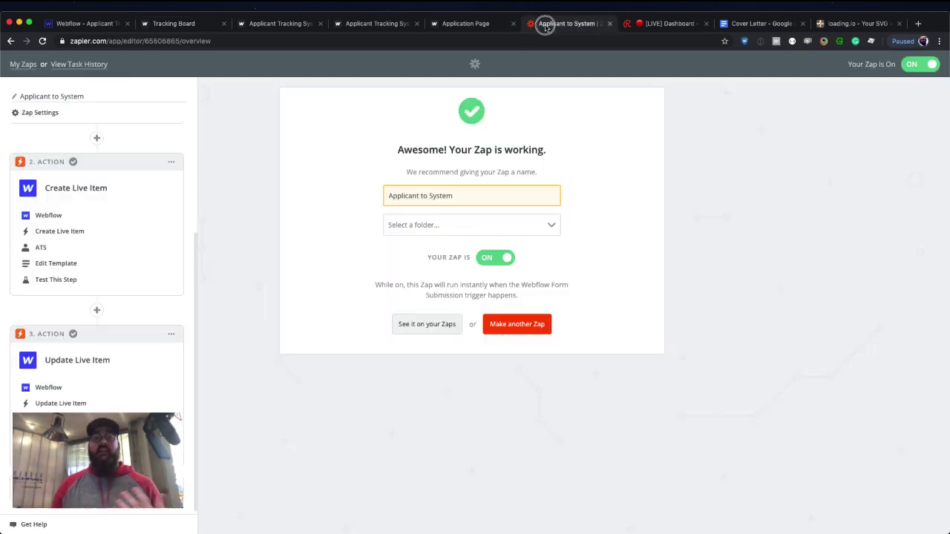
pyautogui.click(26, 64)
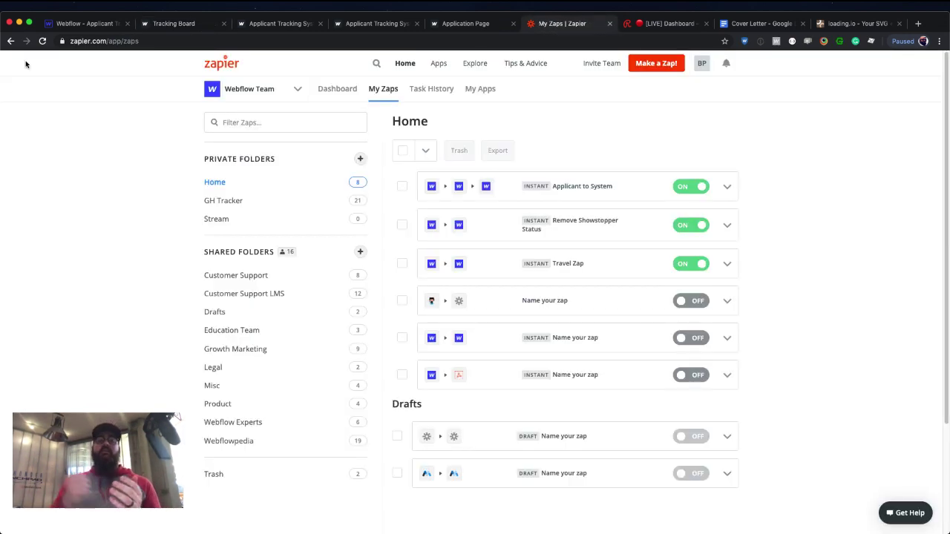
pyautogui.click(649, 66)
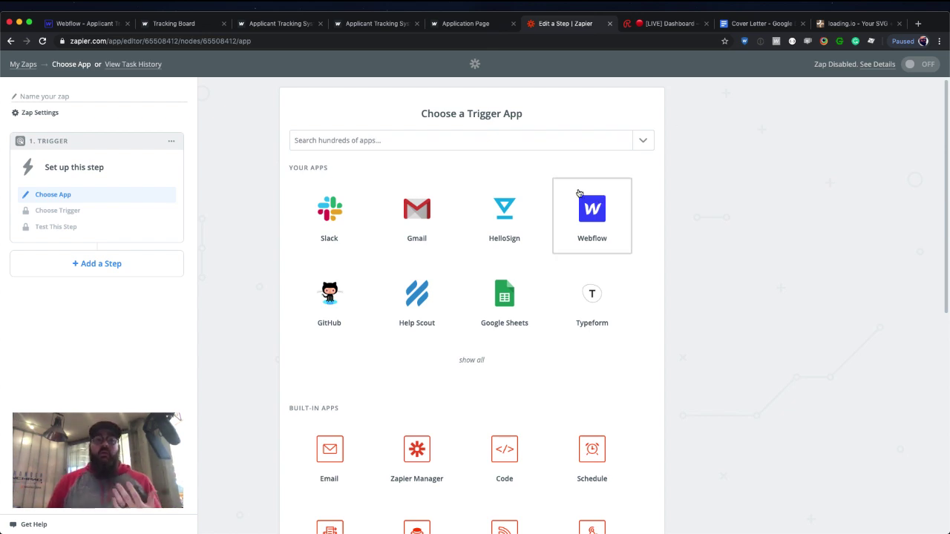
# Choose Webflow Form Submission as the new zap's trigger.
pyautogui.click(97, 24)
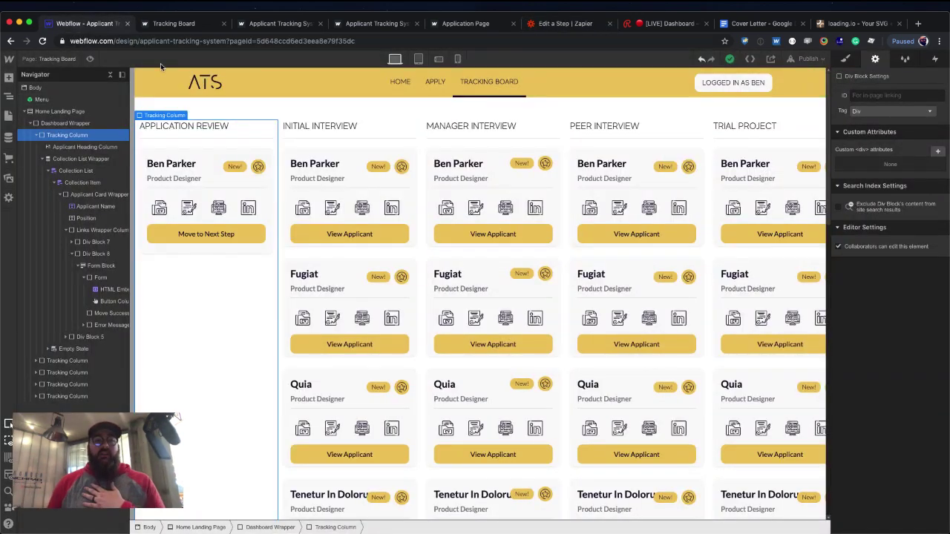
pyautogui.click(216, 152)
pyautogui.click(205, 234)
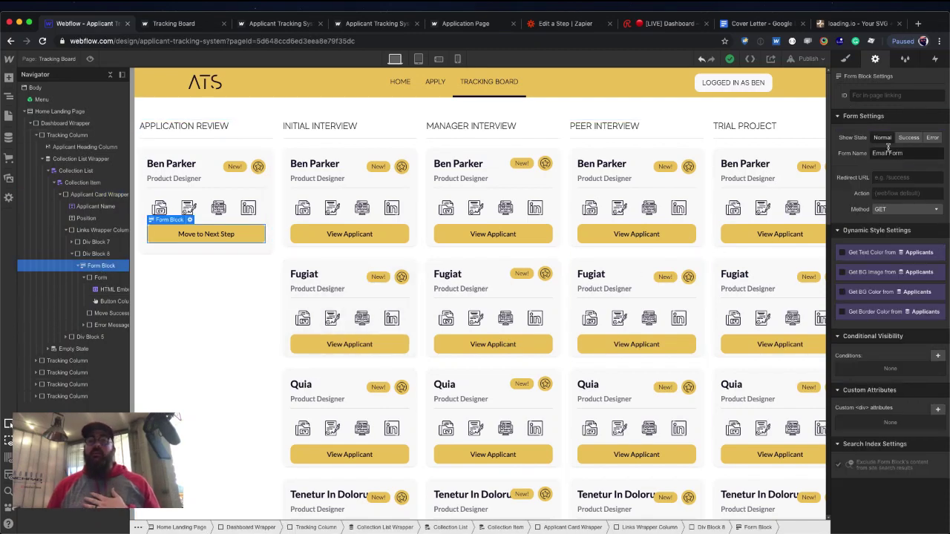
pyautogui.click(574, 26)
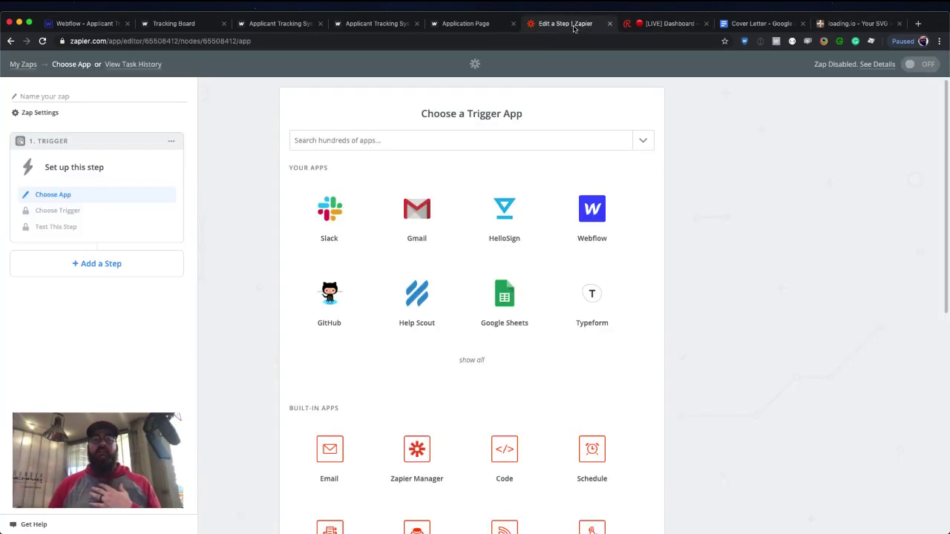
pyautogui.click(582, 207)
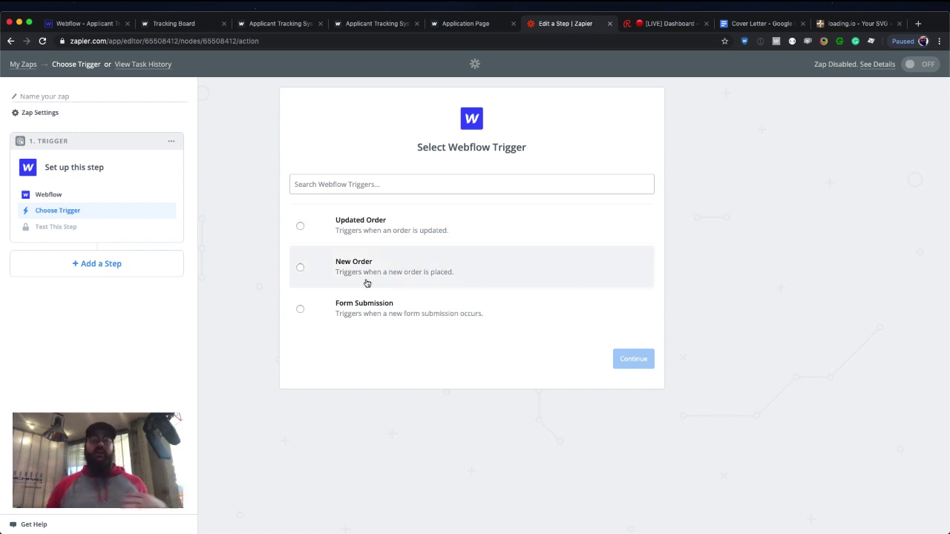
pyautogui.click(372, 308)
pyautogui.click(603, 358)
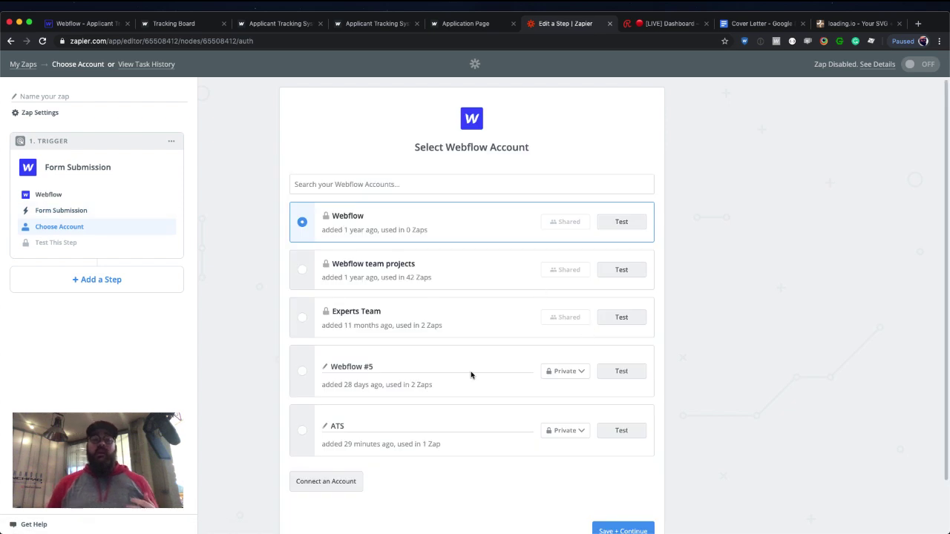
# Use the ATS account, Applicant Tracking System site and Email Form, accepting Submission A.
pyautogui.click(301, 431)
pyautogui.scroll(-2, 477, 434)
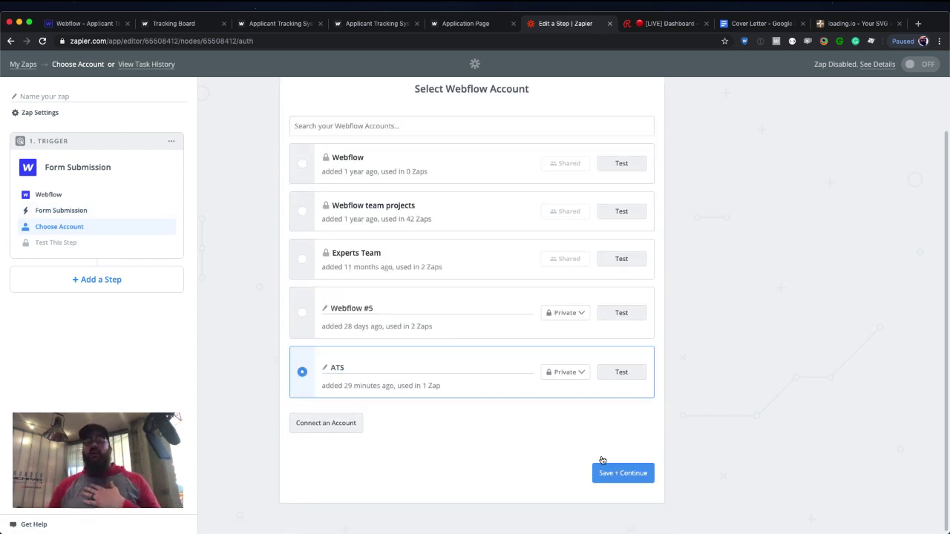
pyautogui.click(610, 468)
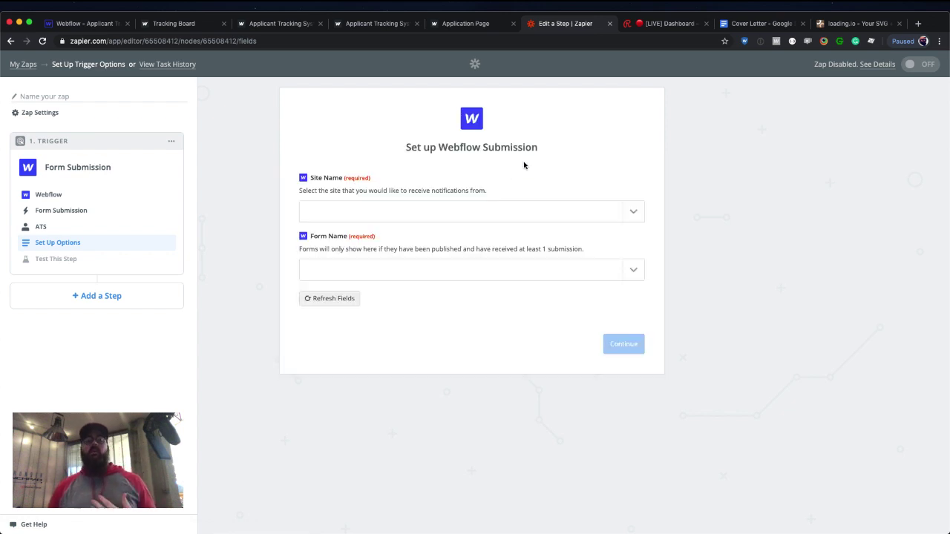
pyautogui.click(627, 213)
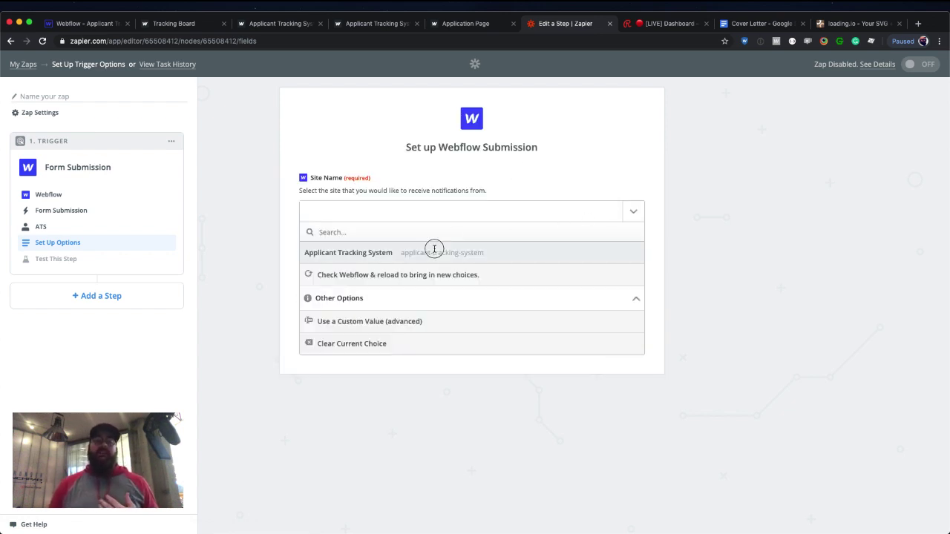
pyautogui.click(437, 250)
pyautogui.click(637, 273)
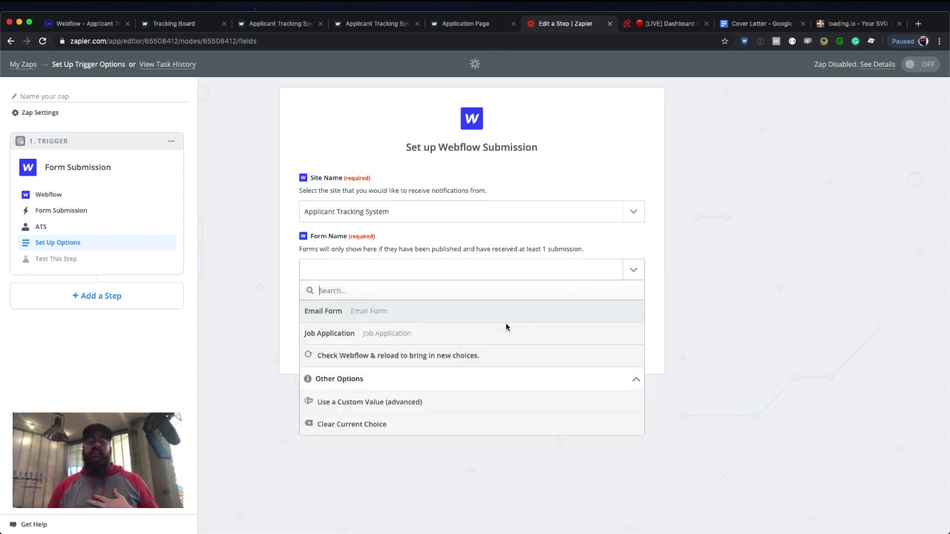
pyautogui.click(475, 319)
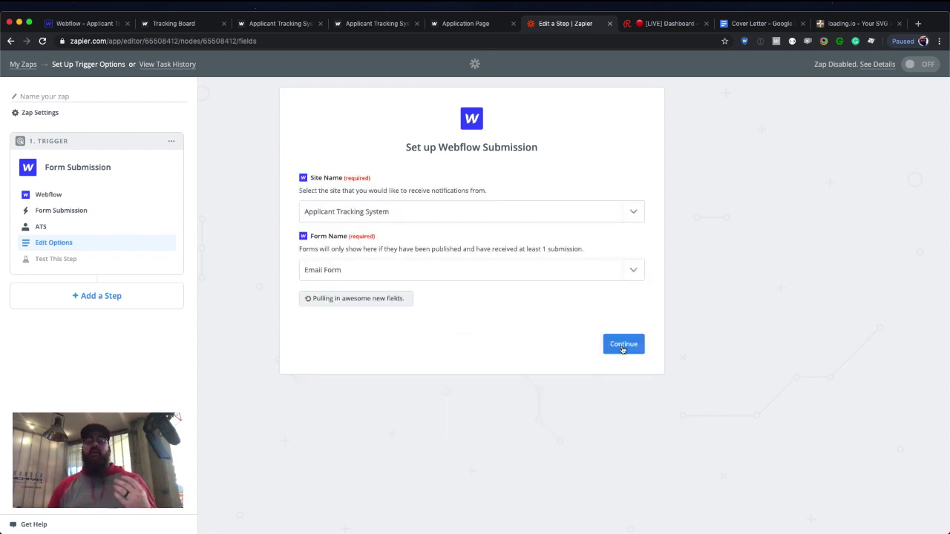
pyautogui.click(623, 344)
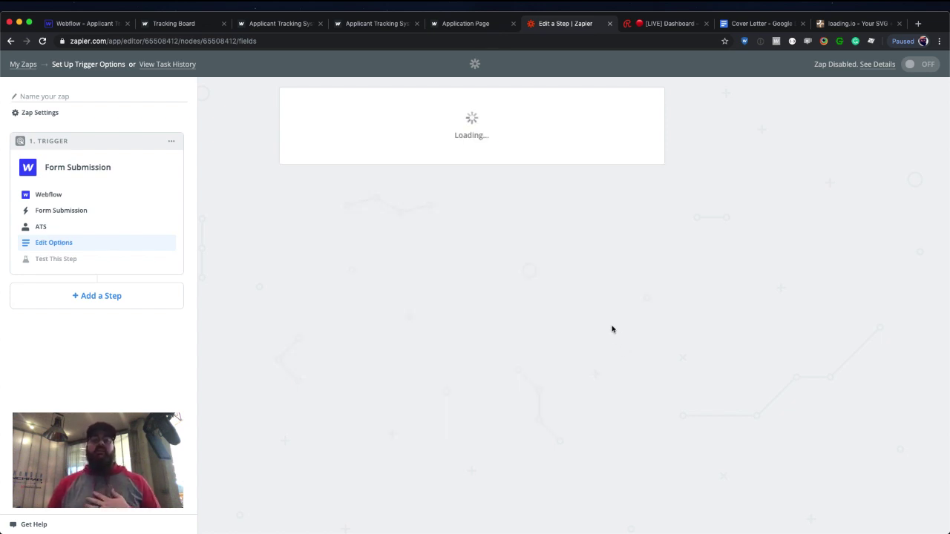
pyautogui.click(627, 220)
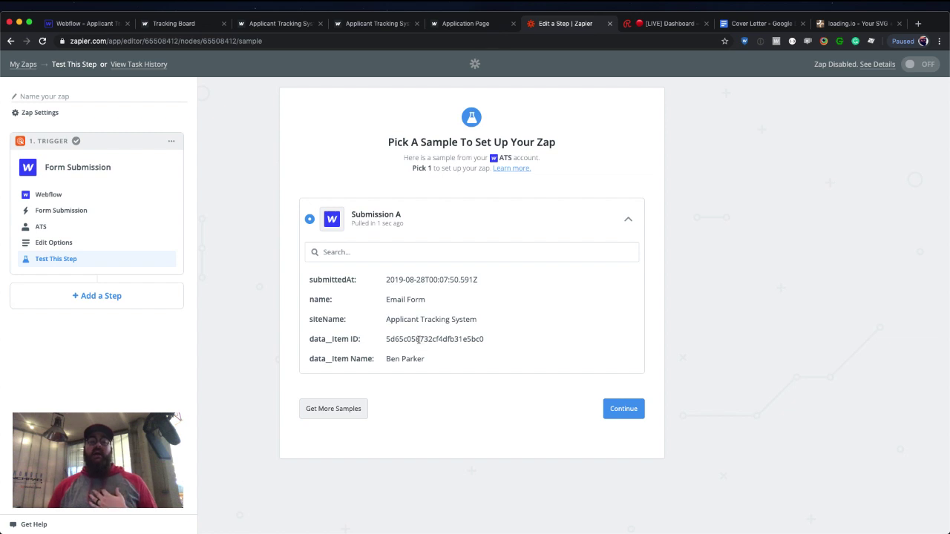
pyautogui.click(626, 410)
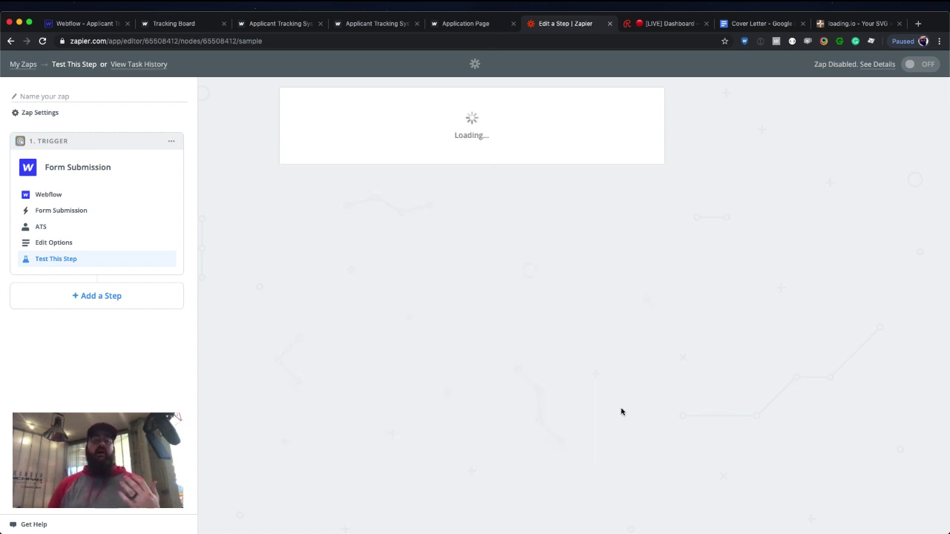
# Add a Webflow Update Live Item action step connected to the ATS account.
pyautogui.click(140, 295)
pyautogui.click(134, 307)
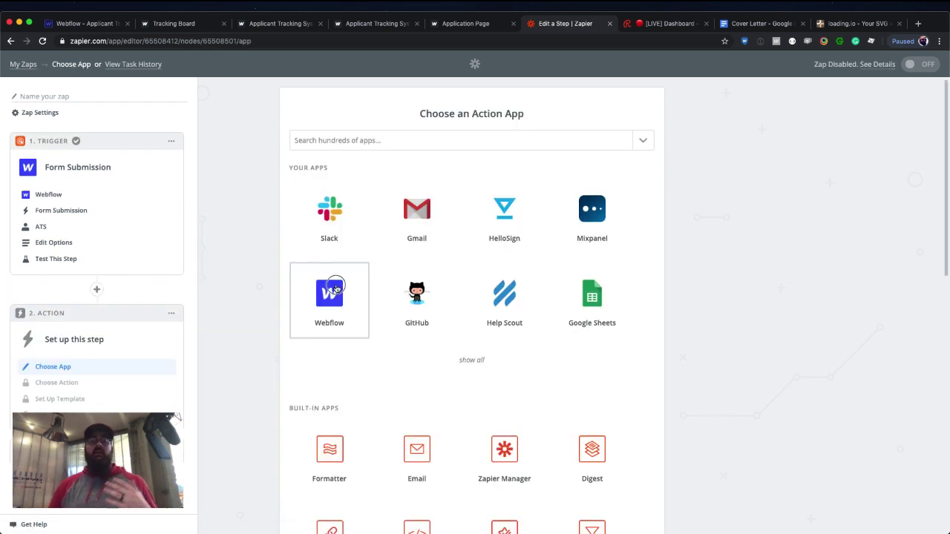
pyautogui.click(335, 287)
pyautogui.scroll(-3, 378, 256)
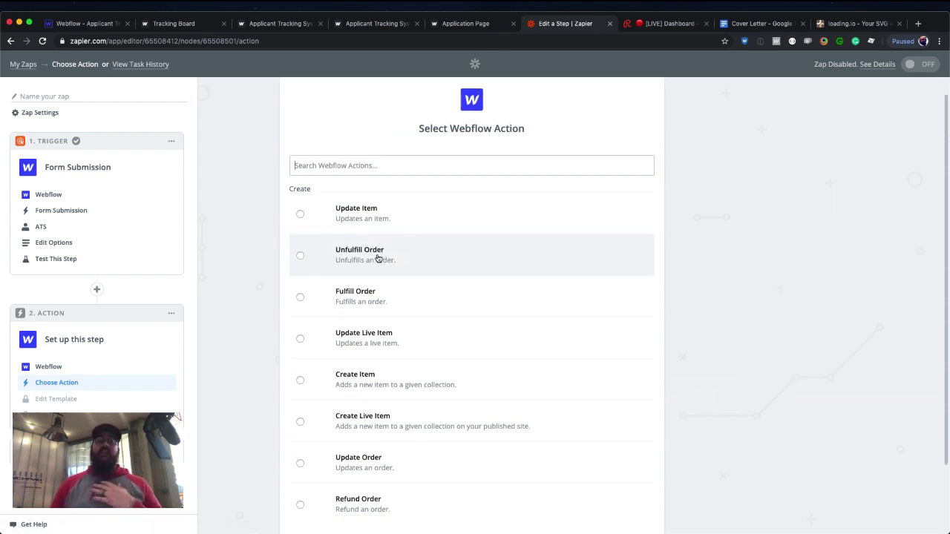
pyautogui.click(362, 314)
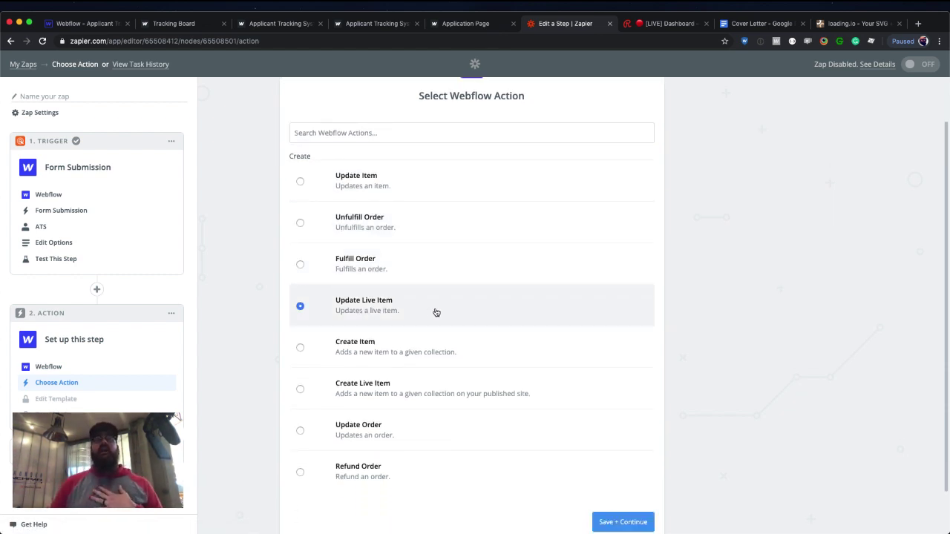
pyautogui.scroll(-2, 436, 312)
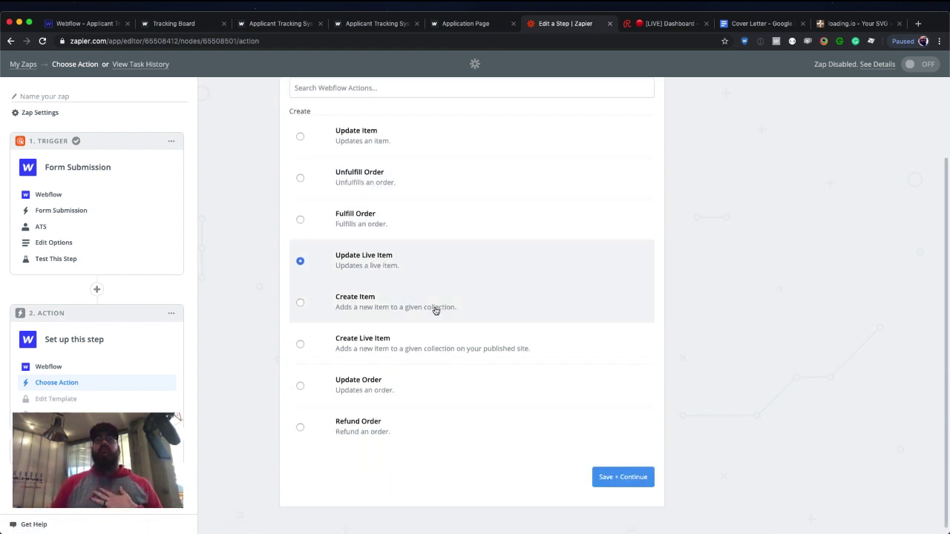
pyautogui.click(617, 482)
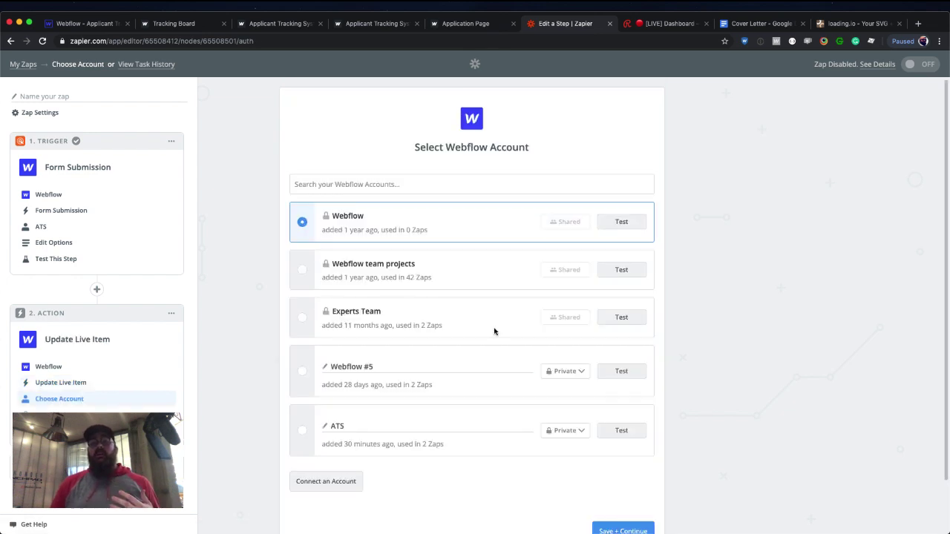
pyautogui.scroll(-2, 449, 303)
pyautogui.click(310, 373)
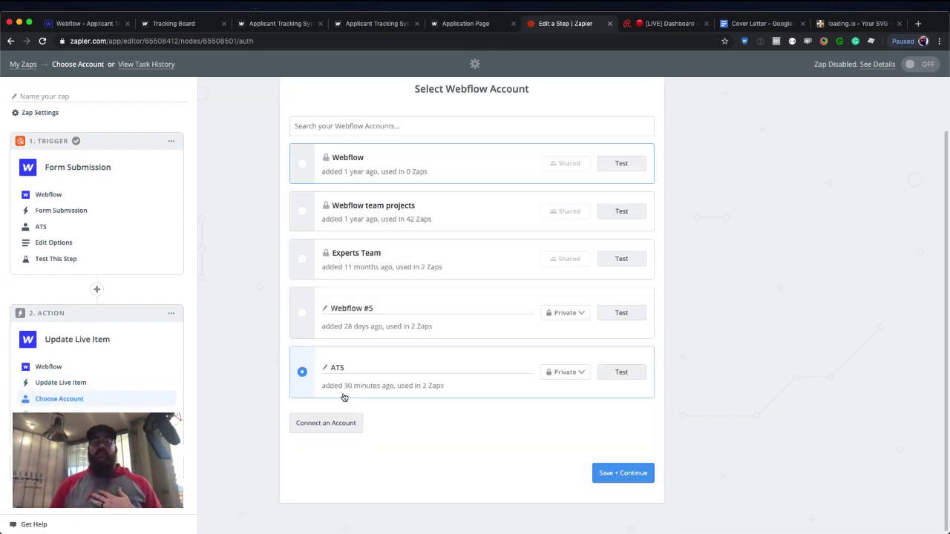
pyautogui.click(624, 476)
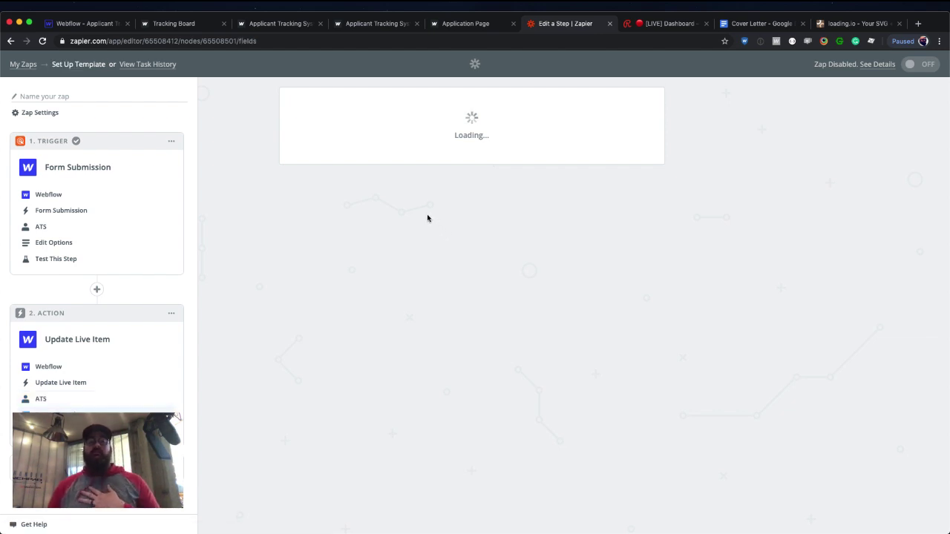
# Target the Applicants collection on Applicant Tracking System, mapping Item to the submitted Data Item ID.
pyautogui.click(412, 253)
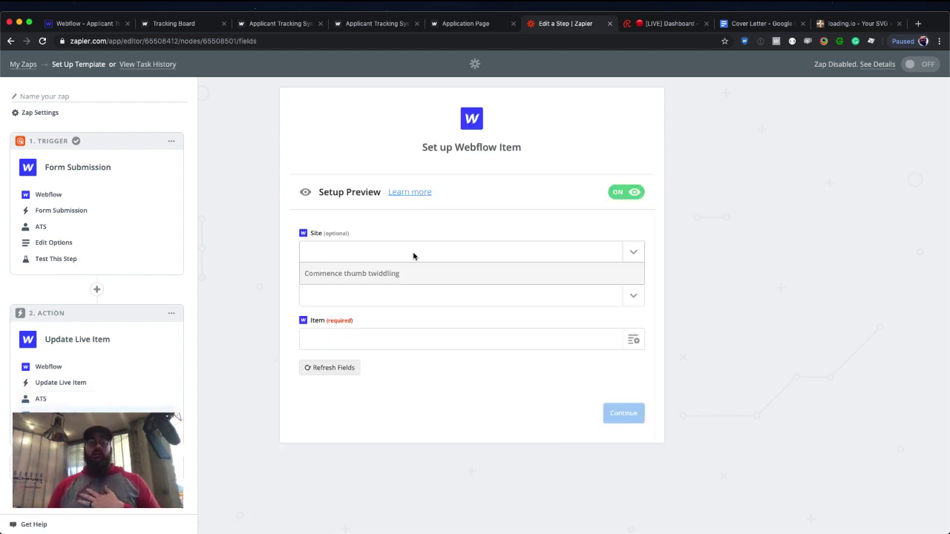
pyautogui.click(396, 291)
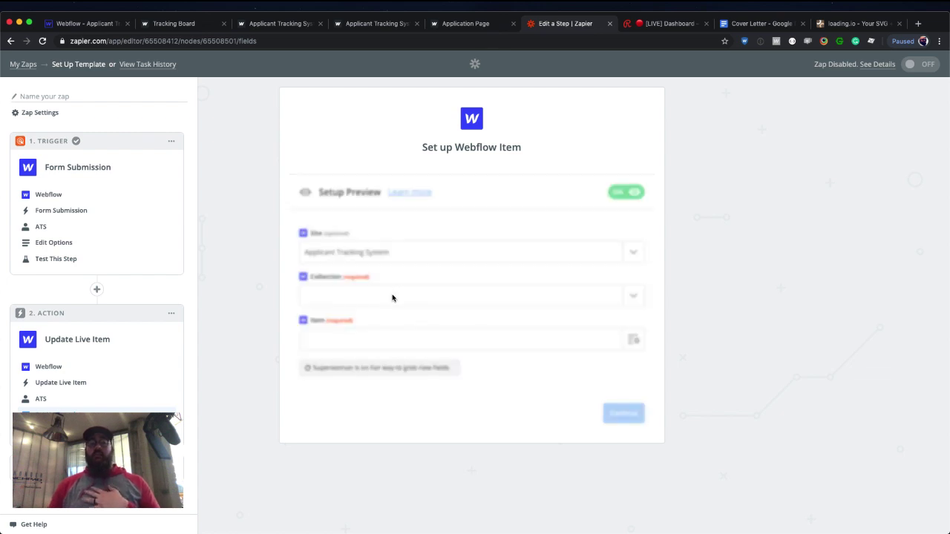
pyautogui.click(393, 298)
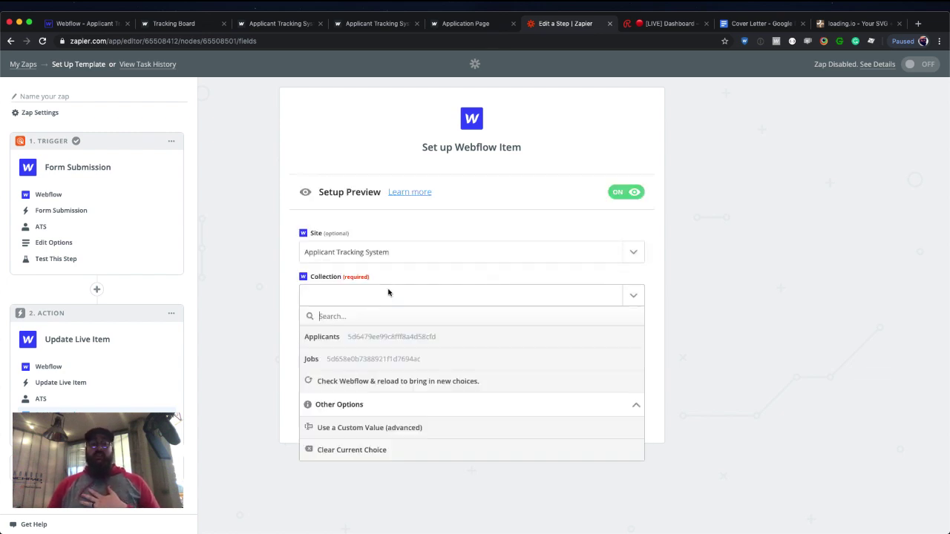
pyautogui.click(379, 334)
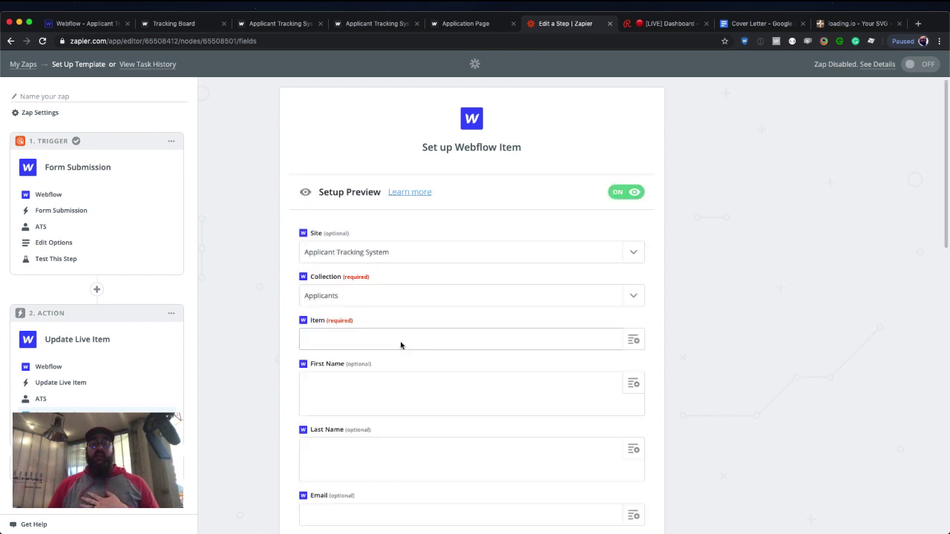
pyautogui.click(632, 342)
pyautogui.scroll(-5, 673, 342)
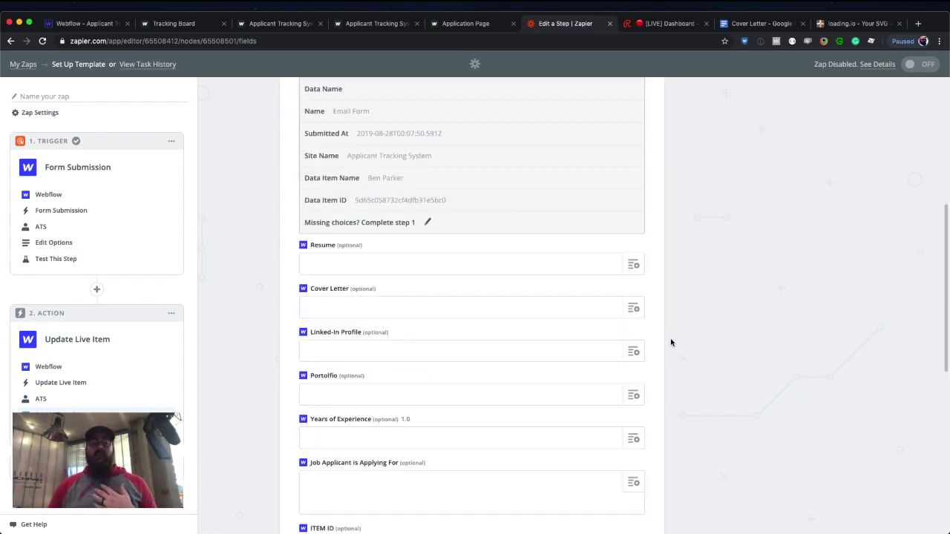
pyautogui.click(425, 202)
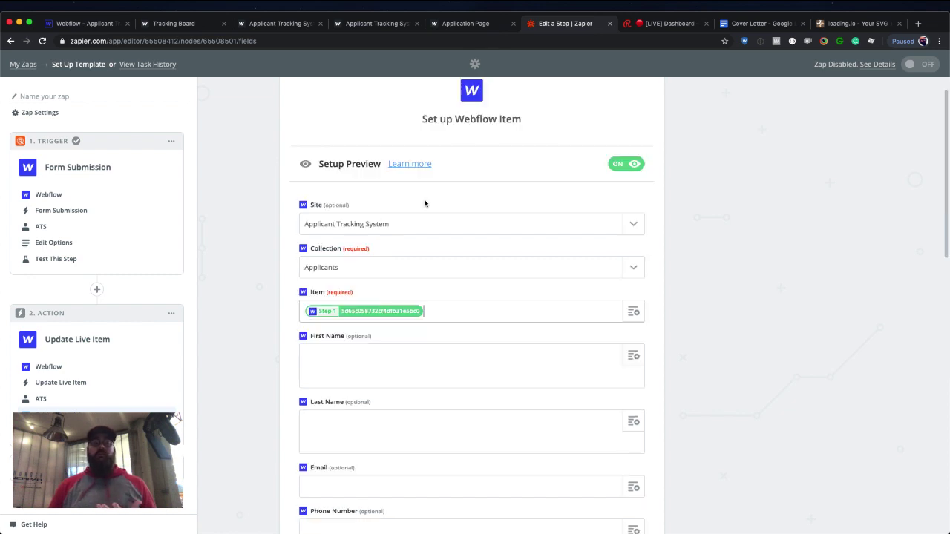
pyautogui.scroll(-2, 424, 201)
pyautogui.click(413, 303)
pyautogui.scroll(-10, 430, 304)
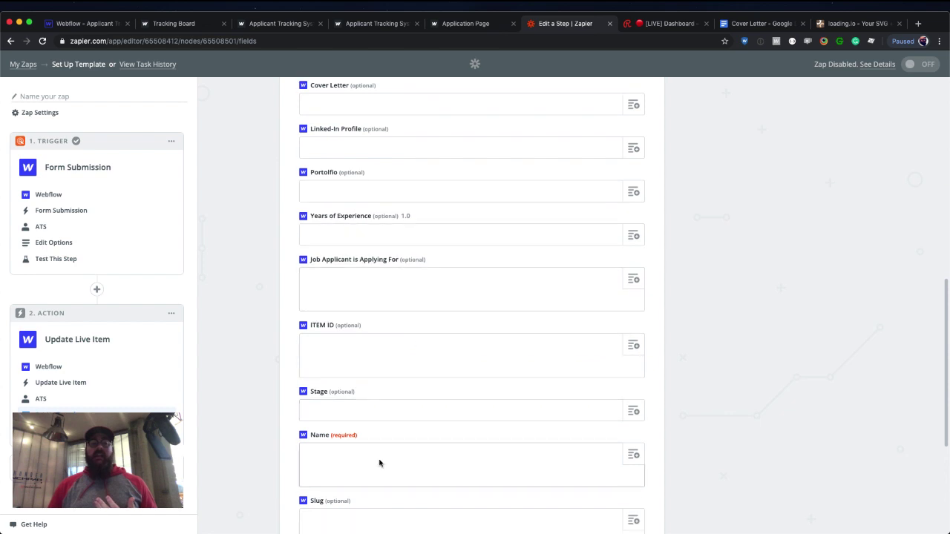
# Map Name to Step 1's Data Item Name and set Archived and Draft to no.
pyautogui.click(633, 453)
pyautogui.scroll(-3, 700, 436)
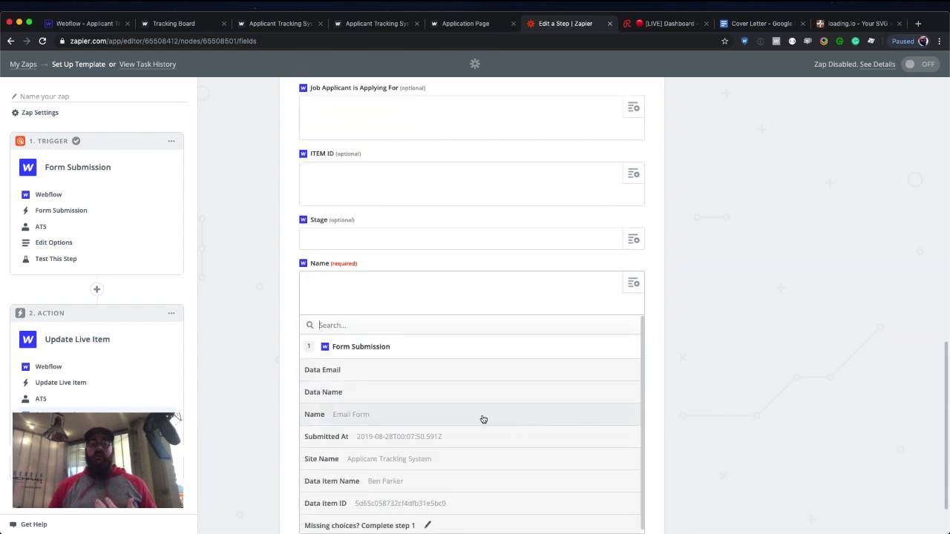
pyautogui.click(426, 480)
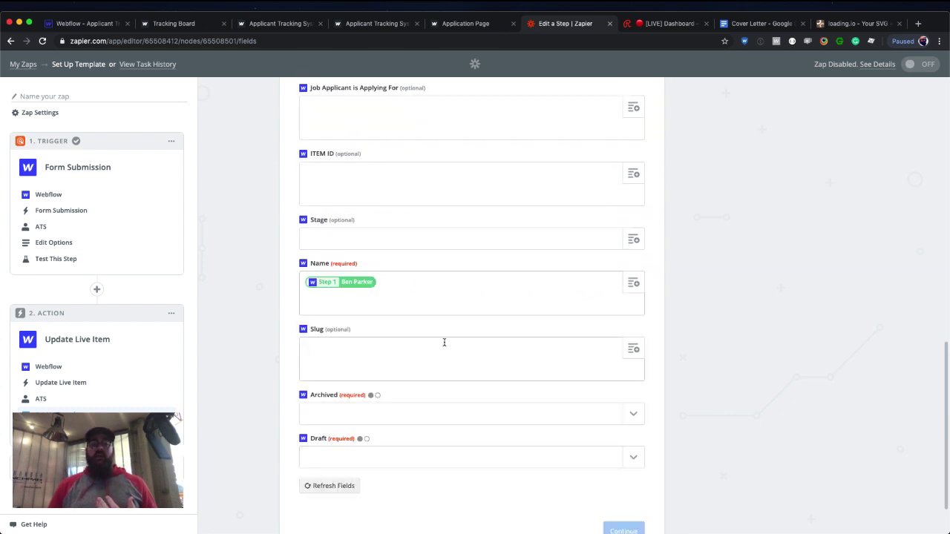
pyautogui.click(623, 418)
pyautogui.click(507, 479)
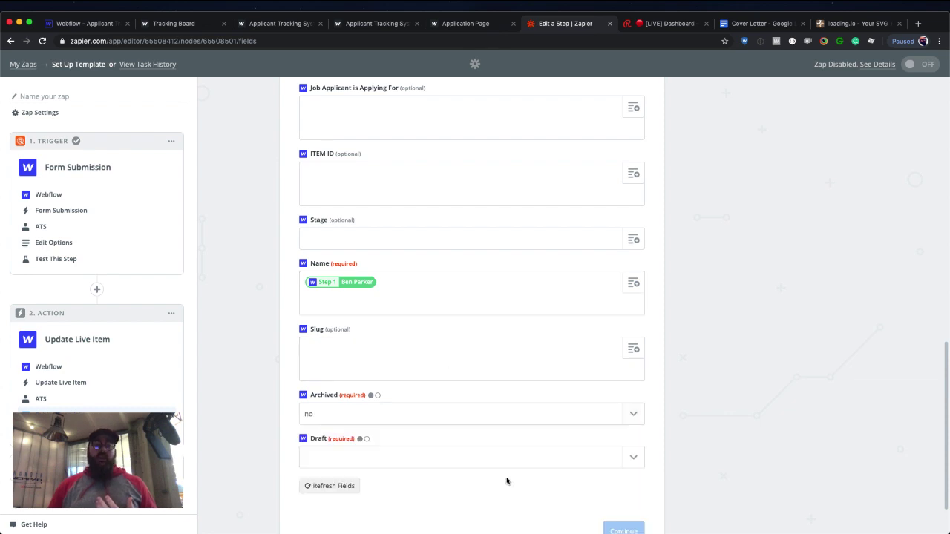
pyautogui.click(624, 460)
pyautogui.click(481, 517)
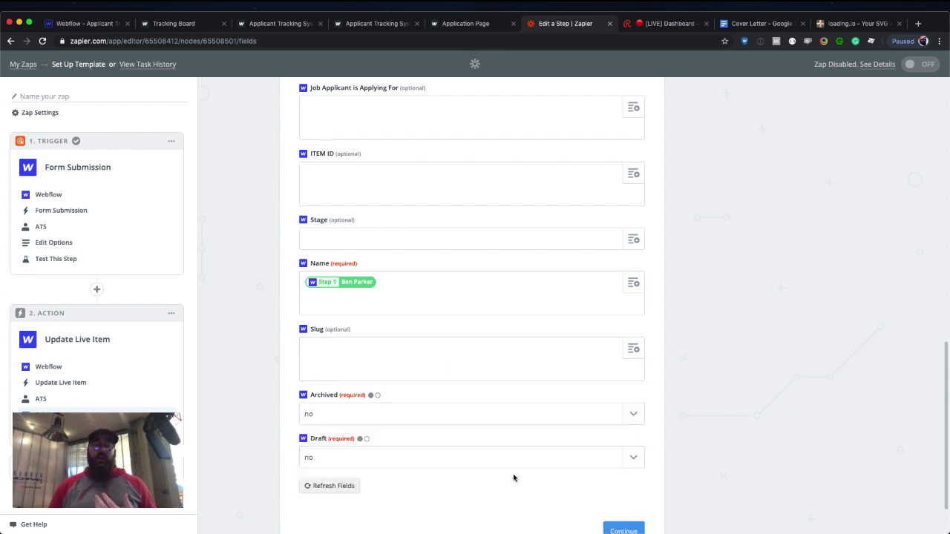
pyautogui.scroll(3, 513, 478)
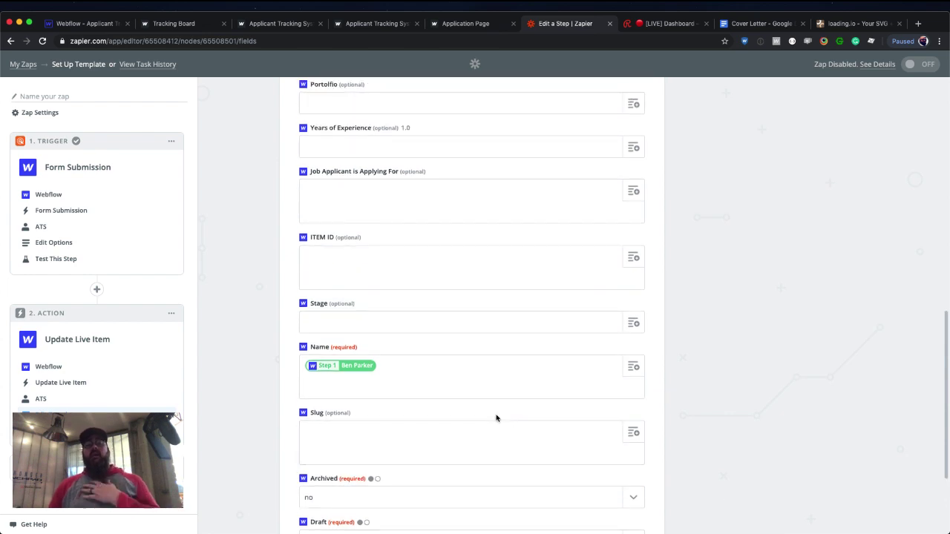
pyautogui.scroll(1, 496, 418)
pyautogui.click(523, 344)
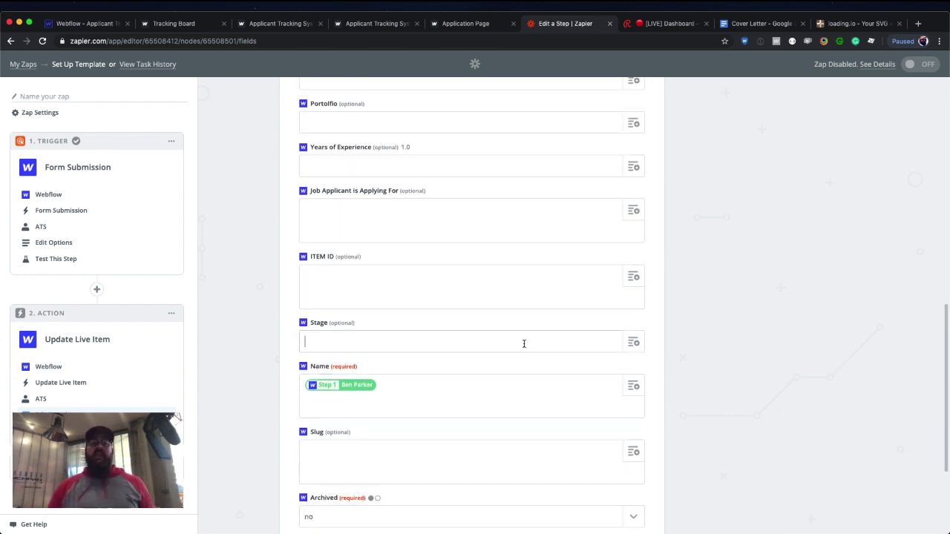
# Copy the 'Initial Interview' option name from the Applicants collection's Stage field, then go back to Zapier.
pyautogui.click(97, 24)
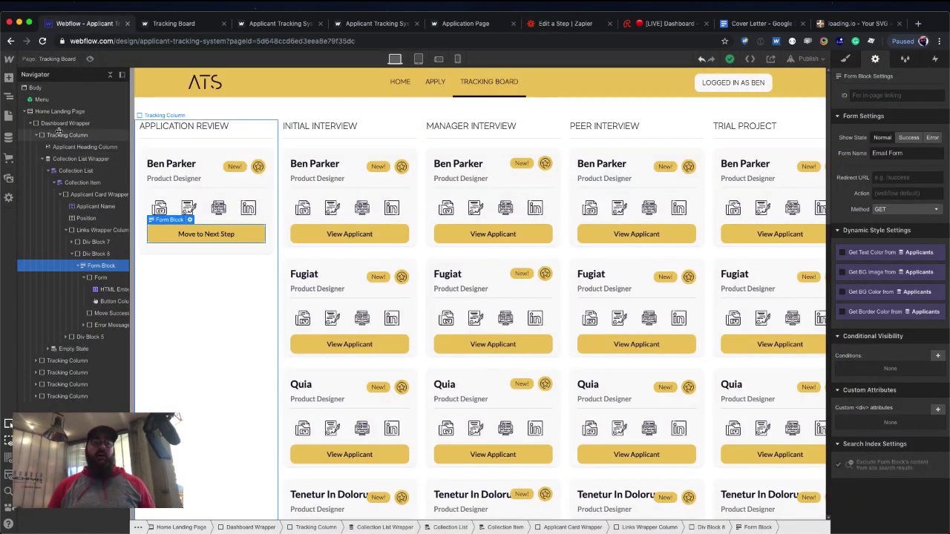
pyautogui.click(9, 138)
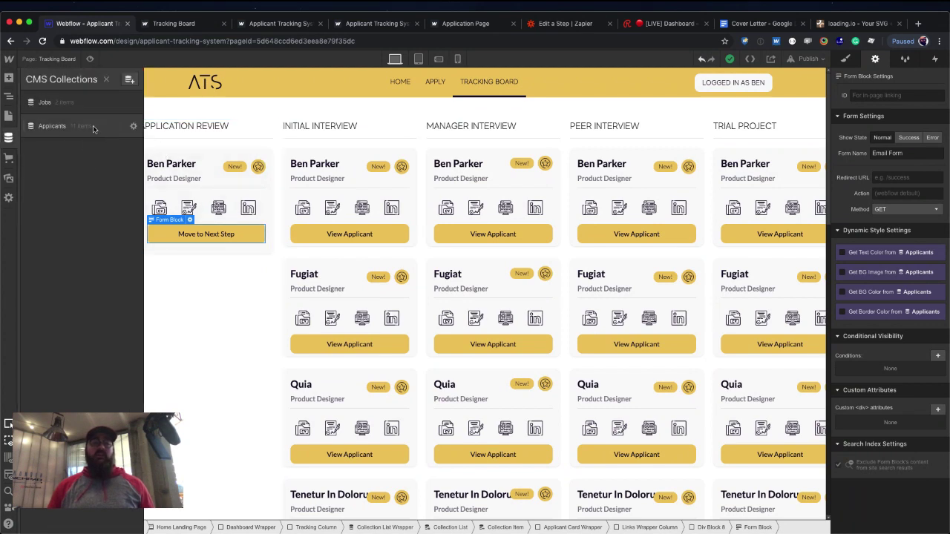
pyautogui.click(95, 126)
pyautogui.click(133, 126)
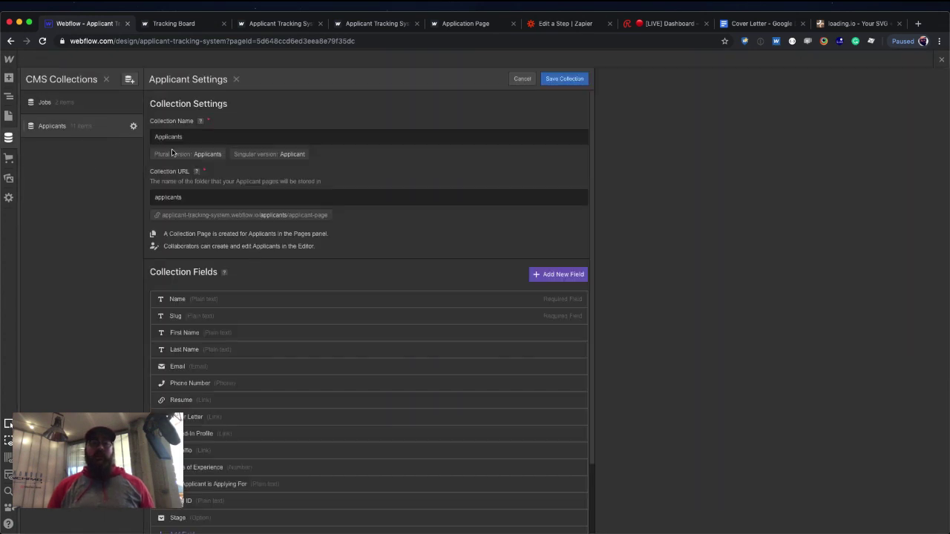
pyautogui.scroll(-2, 244, 248)
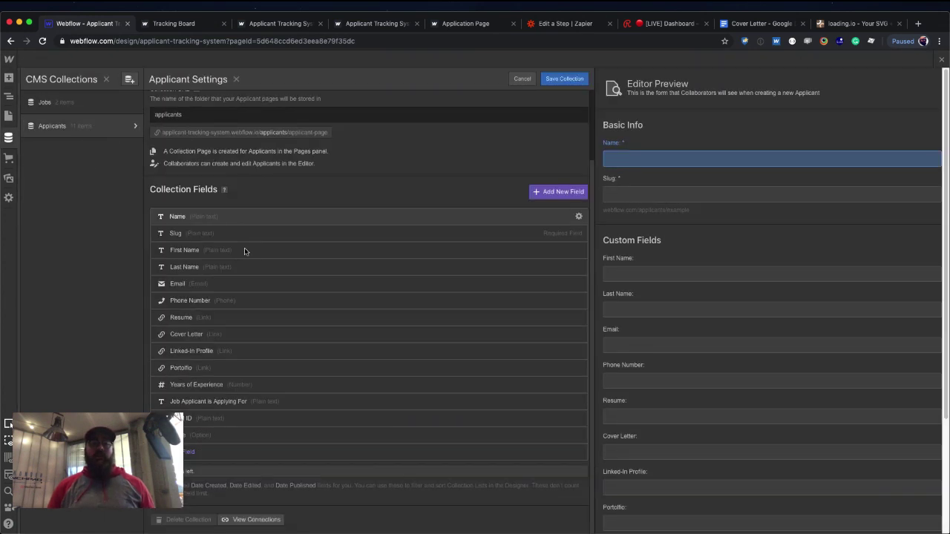
pyautogui.click(231, 436)
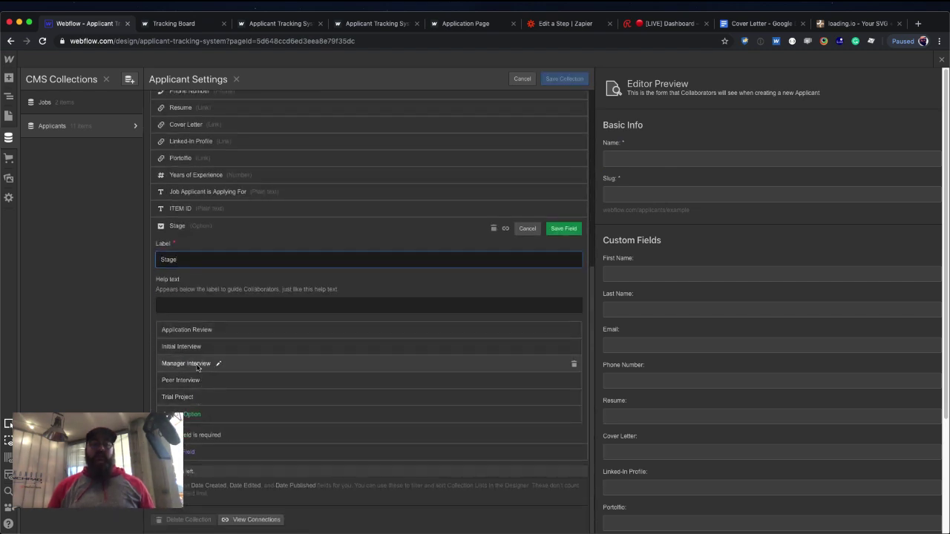
pyautogui.doubleClick(189, 348)
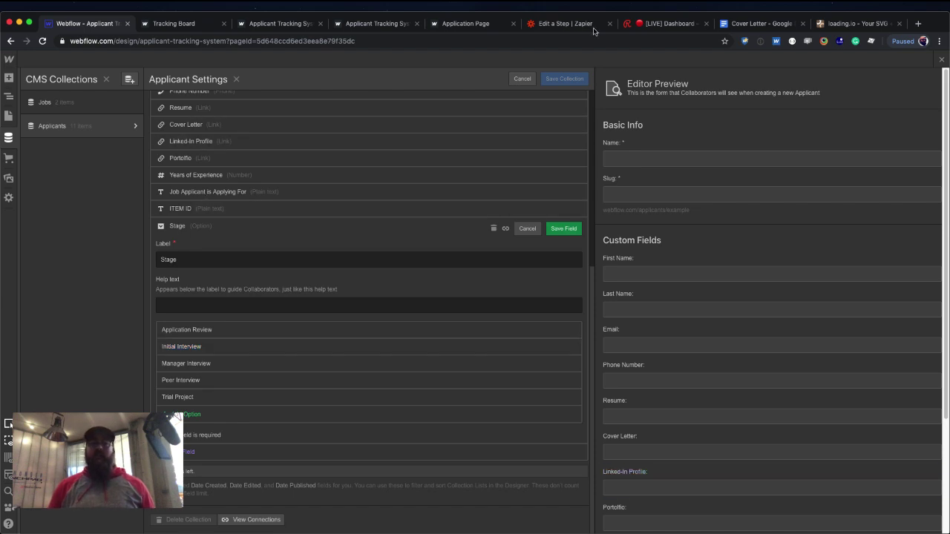
pyautogui.click(567, 24)
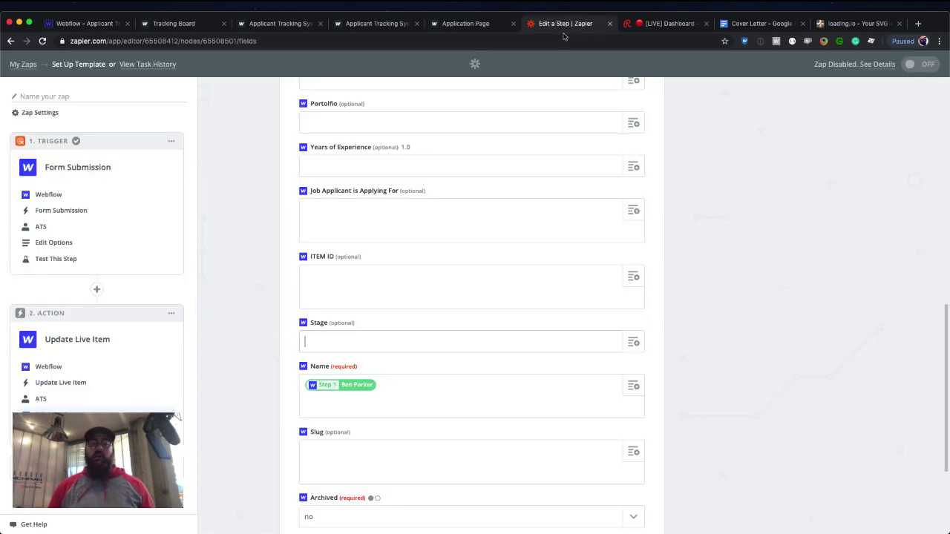
# Paste 'Initial Interview' into the update step's Stage field.
pyautogui.click(401, 349)
pyautogui.write('Initial Interview')
pyautogui.click(693, 329)
pyautogui.scroll(-5, 693, 344)
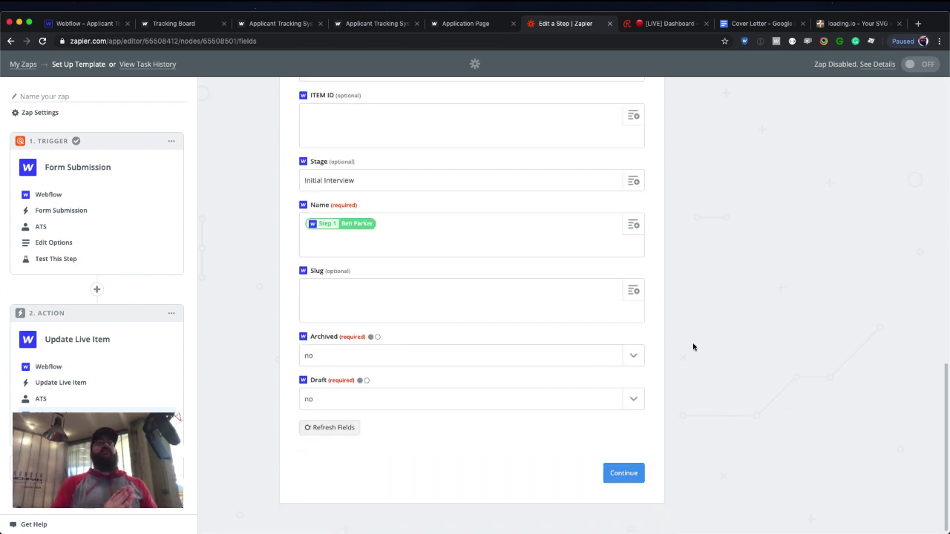
# Continue to testing and send a test item to Webflow.
pyautogui.click(632, 475)
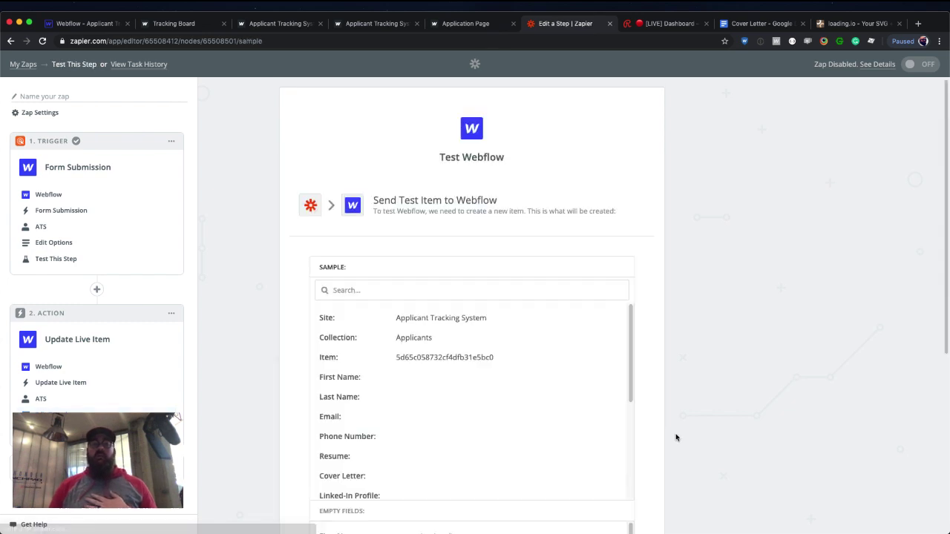
pyautogui.scroll(-5, 653, 445)
pyautogui.click(632, 453)
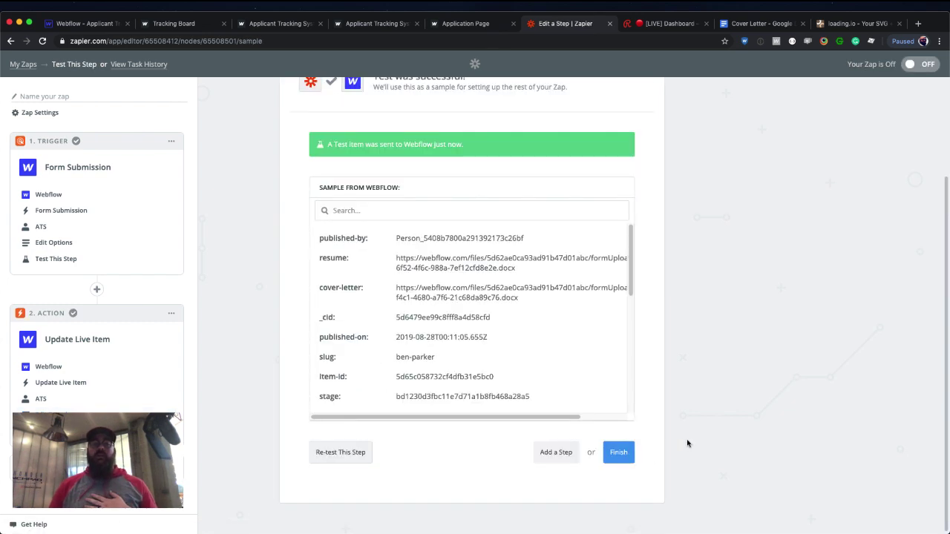
pyautogui.click(98, 25)
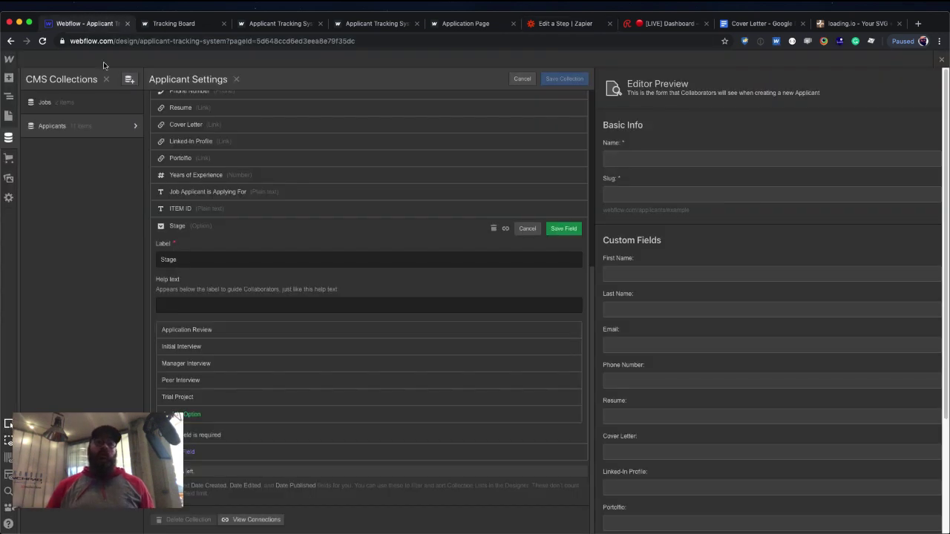
# Reload the Designer and confirm the test applicant's Stage reads Initial Interview in the Applicants CMS.
pyautogui.click(522, 79)
pyautogui.press('super+r')
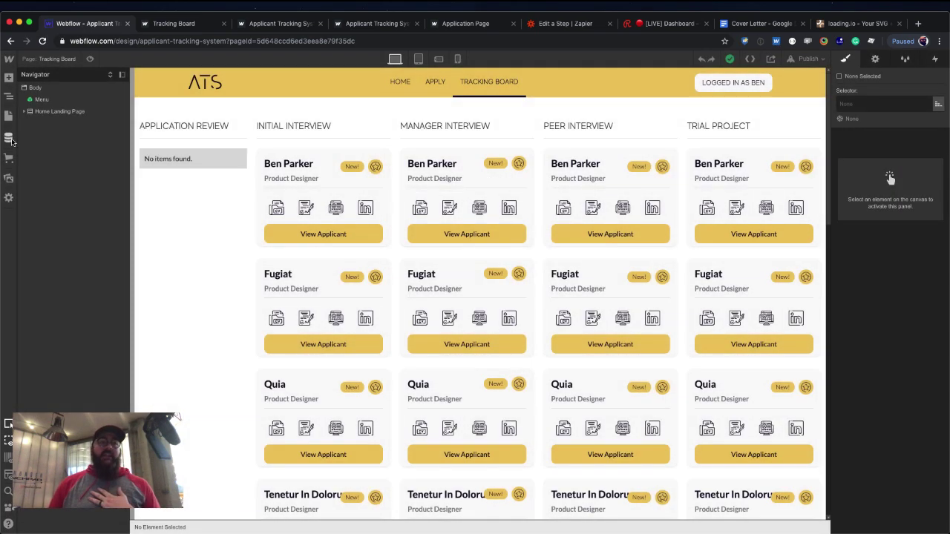
pyautogui.click(9, 137)
pyautogui.click(52, 126)
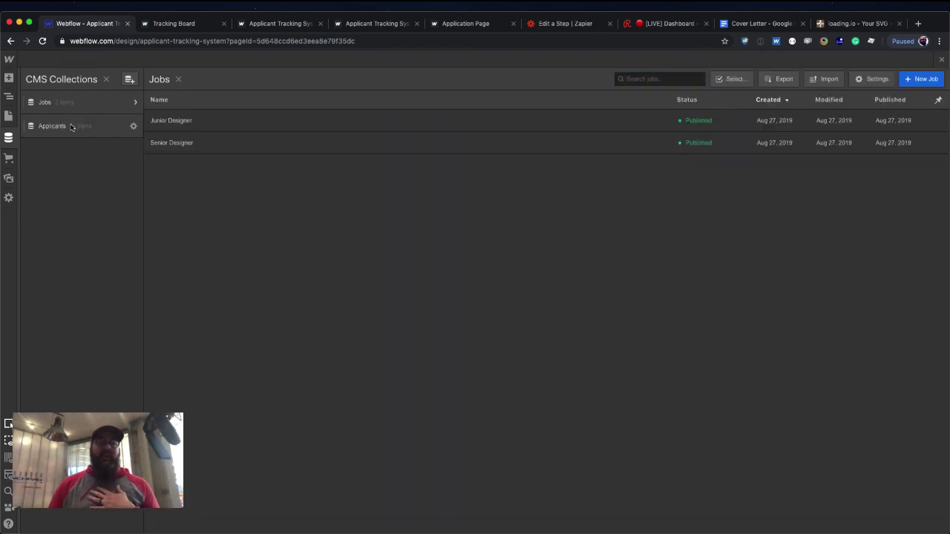
pyautogui.click(165, 120)
pyautogui.scroll(-2, 291, 183)
pyautogui.scroll(-1, 290, 182)
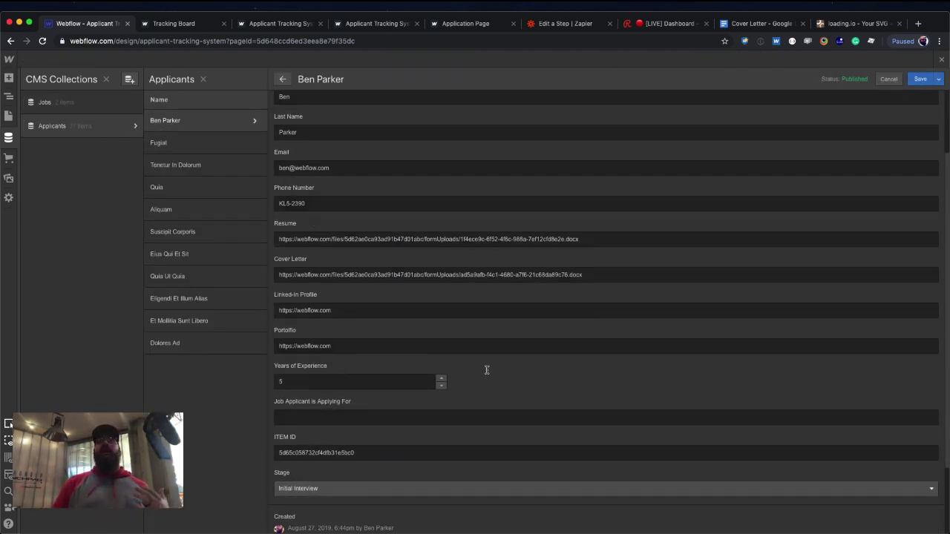
pyautogui.click(941, 59)
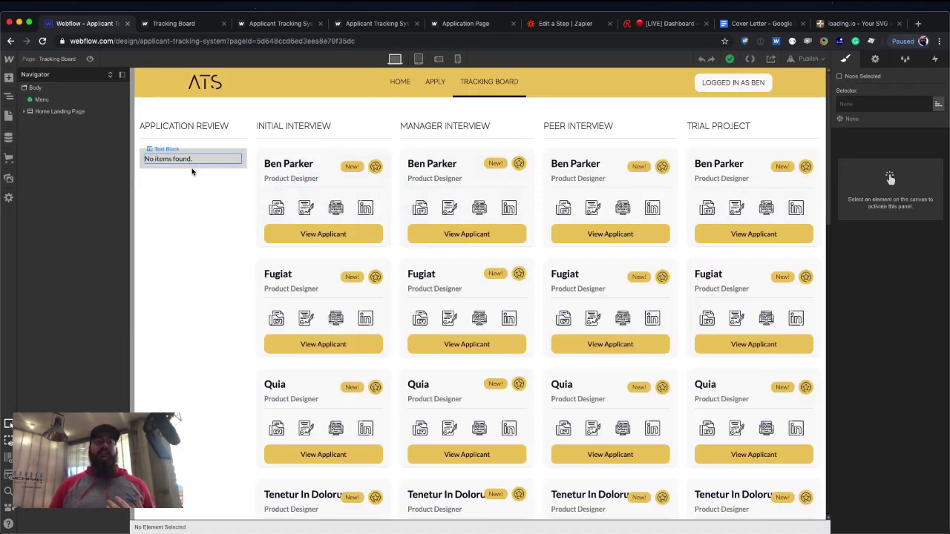
# Select the Collection List Wrapper inside the Initial Interview column.
pyautogui.click(190, 171)
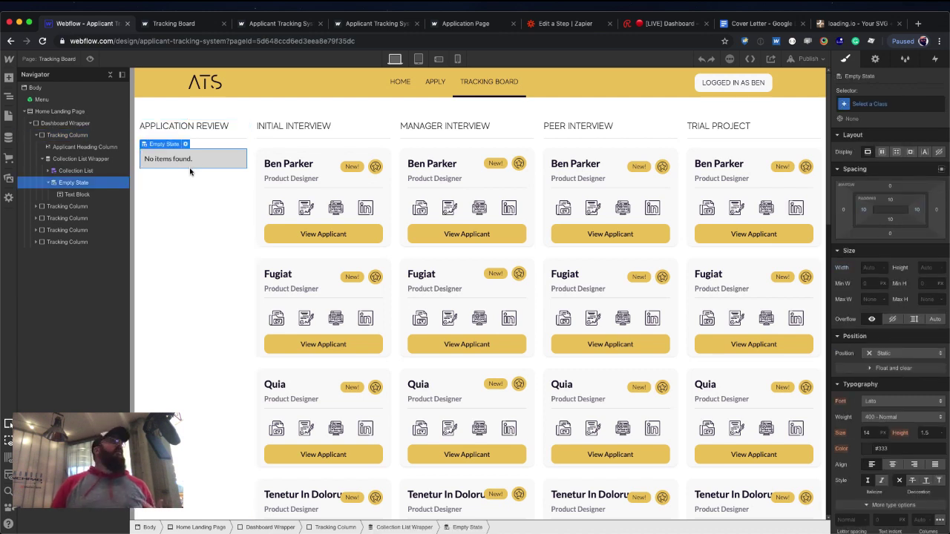
pyautogui.click(256, 155)
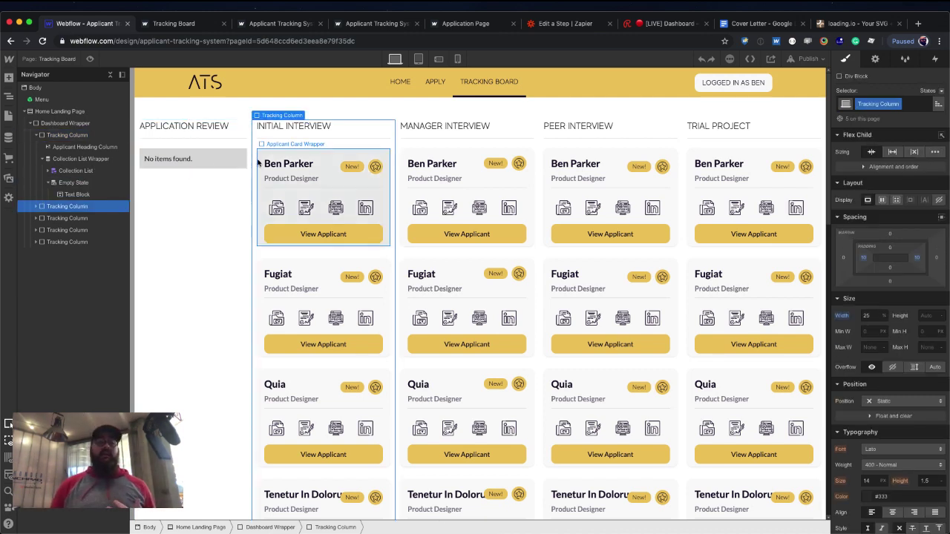
pyautogui.click(258, 162)
pyautogui.press('Up')
pyautogui.press('Up')
pyautogui.press('Up')
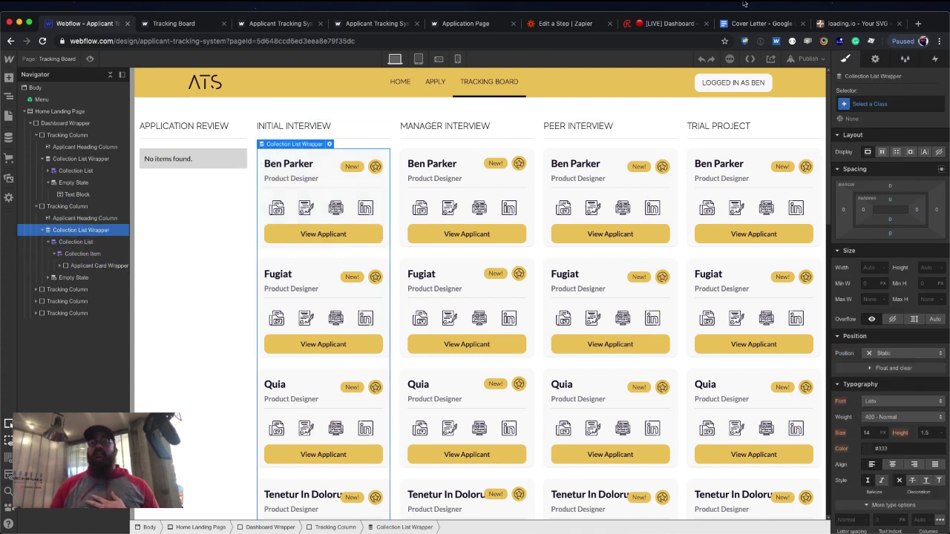
# Add a 'Stage is Initial Interview' filter in the Collection List Settings.
pyautogui.click(876, 58)
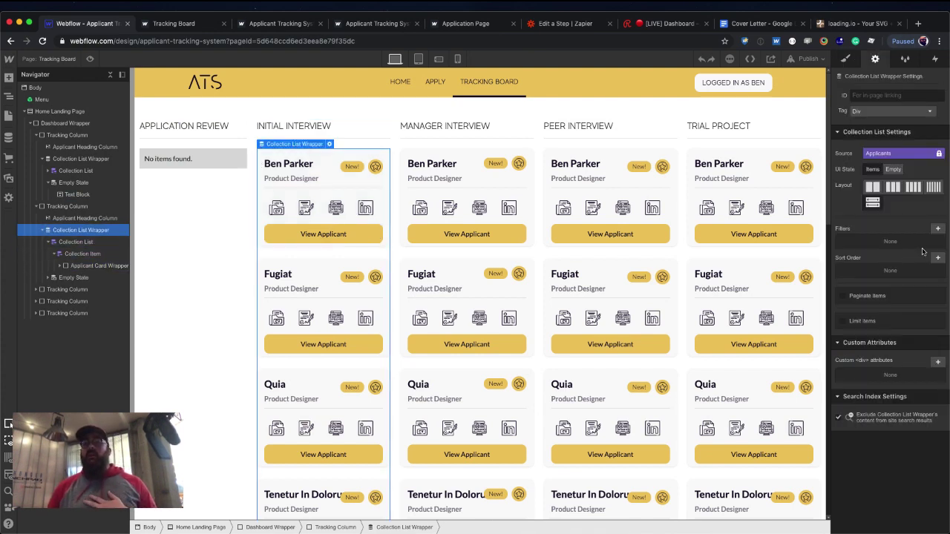
pyautogui.click(937, 228)
pyautogui.click(908, 264)
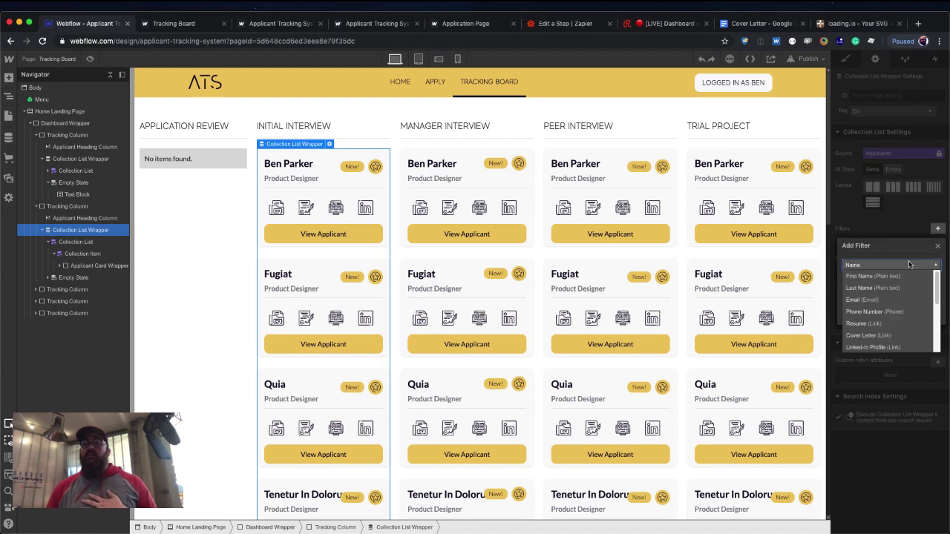
pyautogui.scroll(-3, 886, 340)
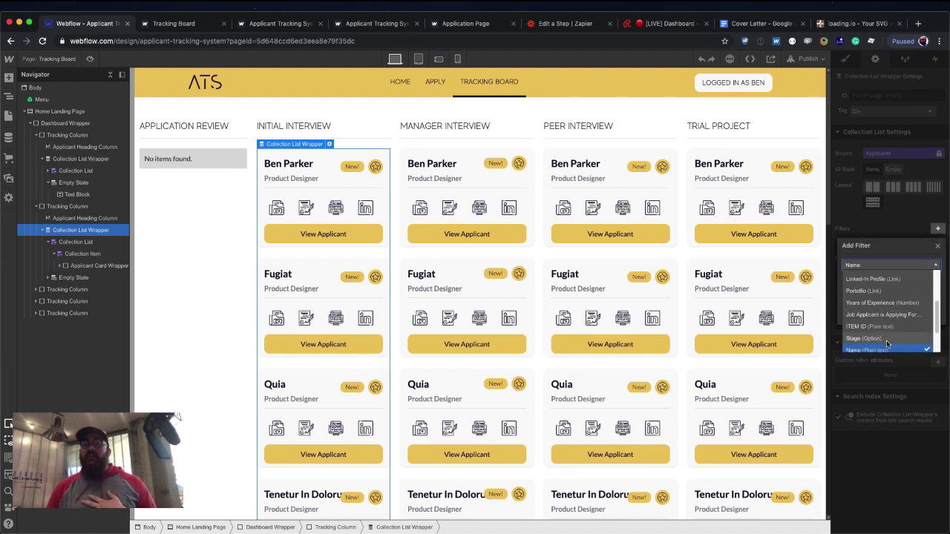
pyautogui.click(882, 333)
pyautogui.click(879, 297)
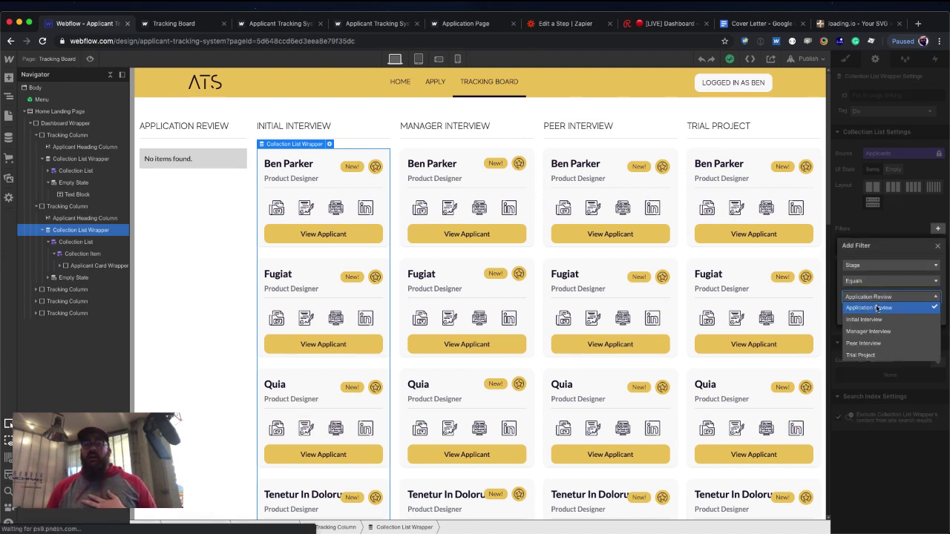
pyautogui.click(865, 319)
pyautogui.click(930, 316)
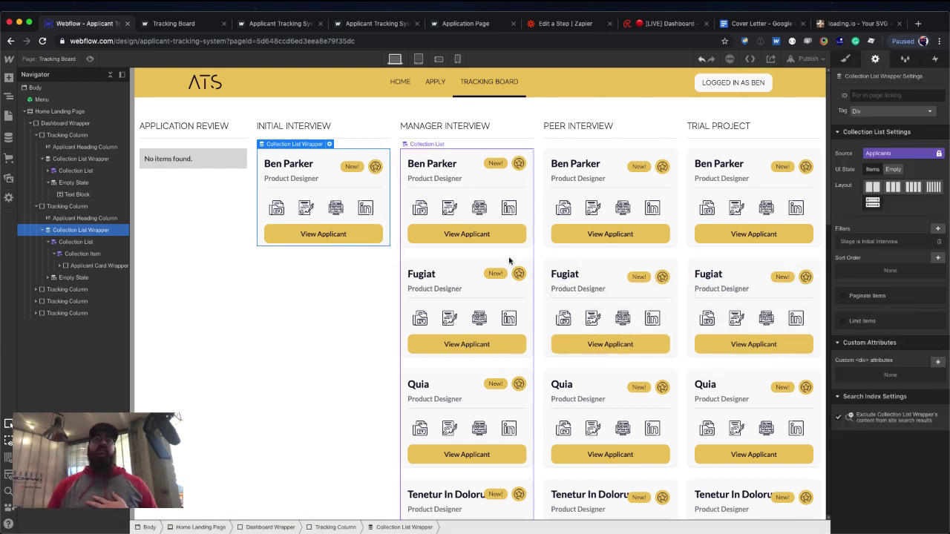
# Set the first applicant's Stage to Application Review and save it.
pyautogui.click(8, 138)
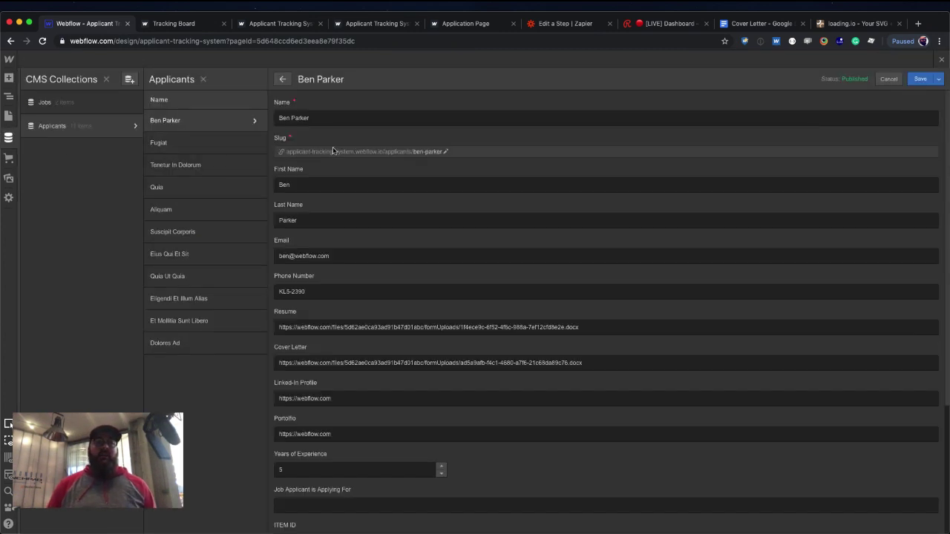
pyautogui.scroll(-5, 342, 287)
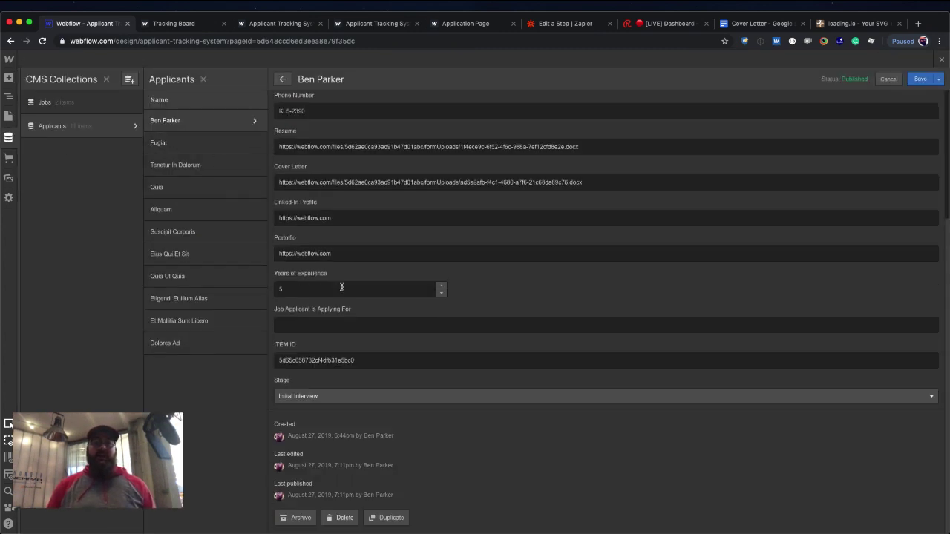
pyautogui.click(339, 396)
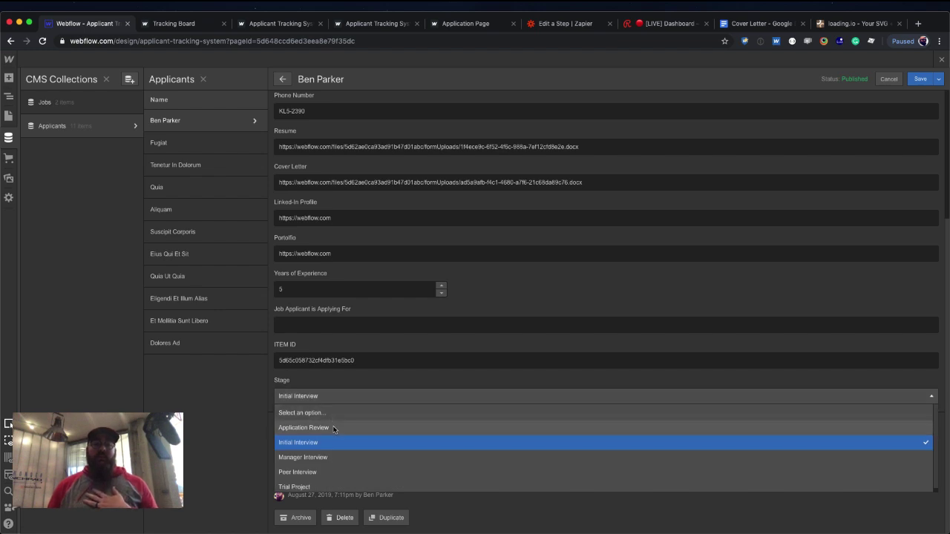
pyautogui.click(331, 427)
pyautogui.click(919, 78)
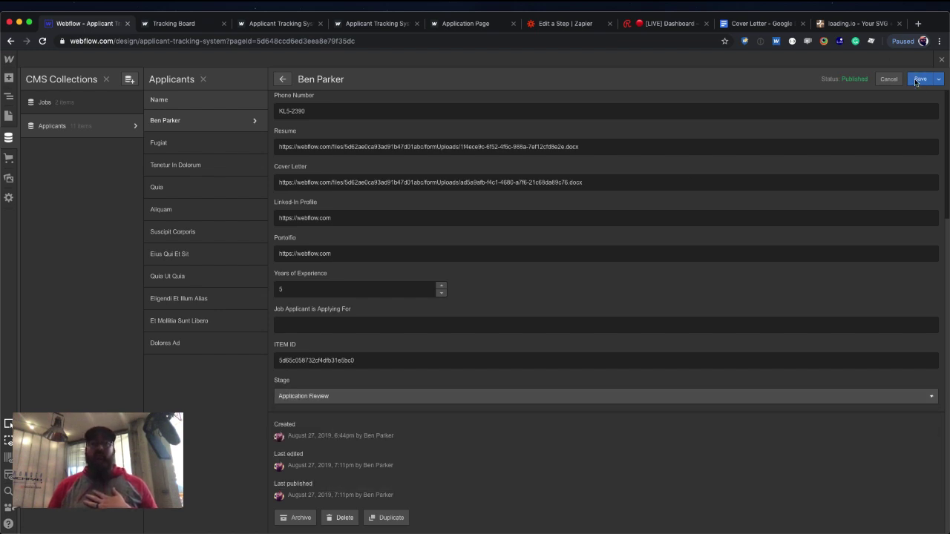
# Set Fugiat's Stage to Initial Interview, save, and close the CMS panel.
pyautogui.click(299, 144)
pyautogui.scroll(-5, 305, 450)
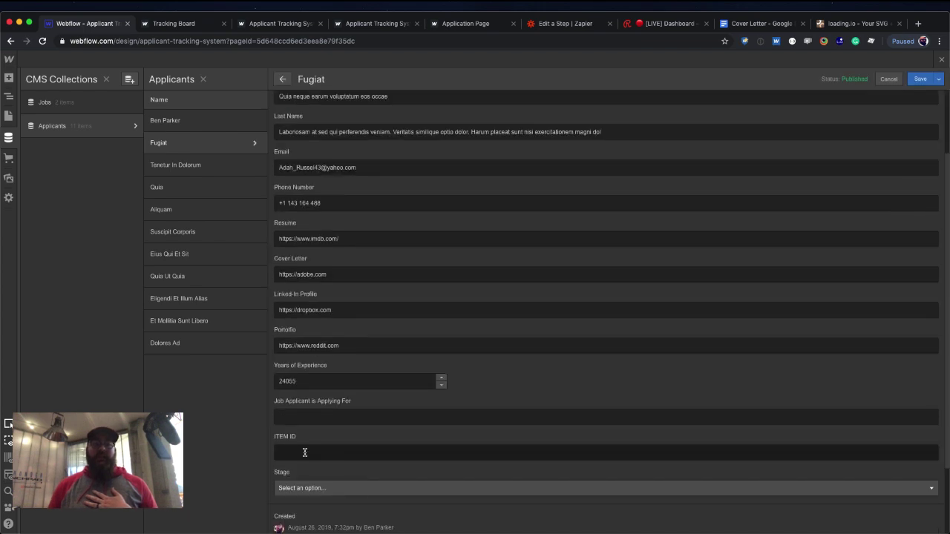
pyautogui.click(308, 396)
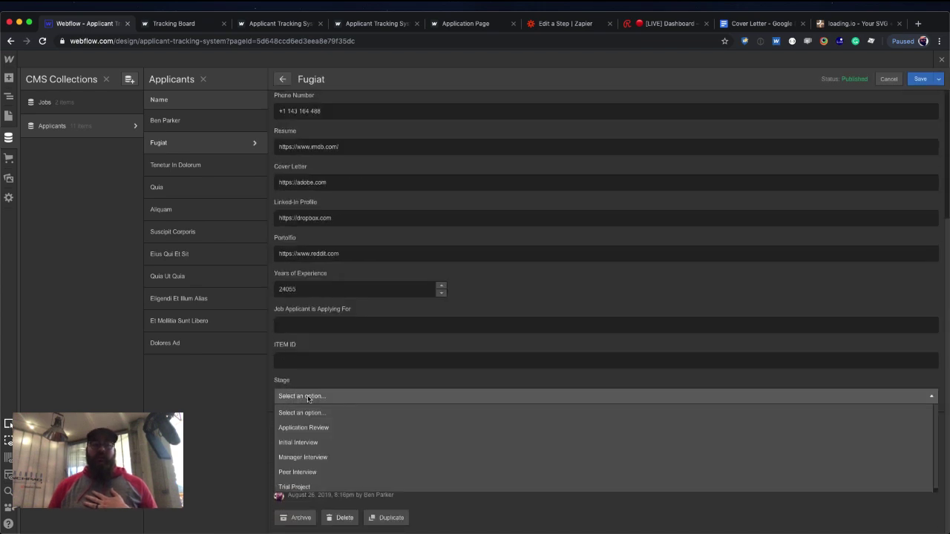
pyautogui.click(305, 442)
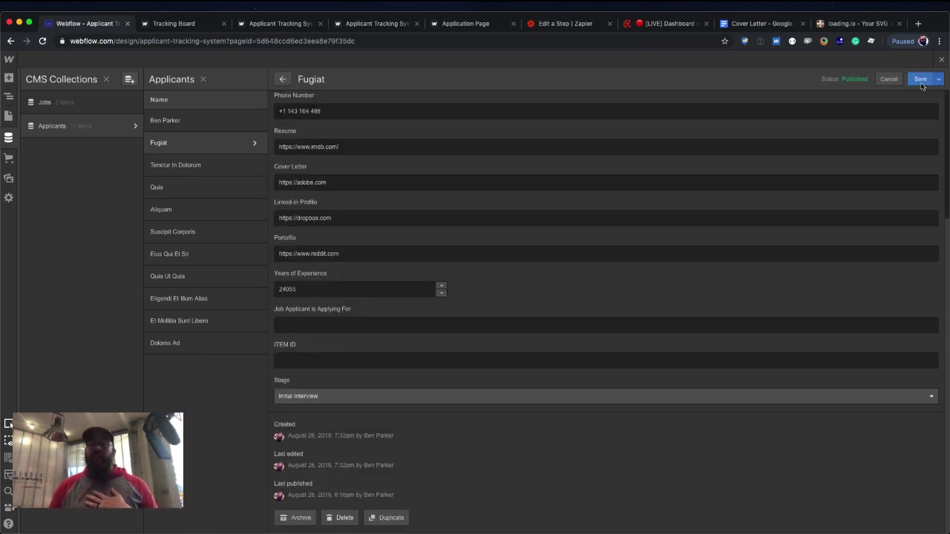
pyautogui.click(920, 79)
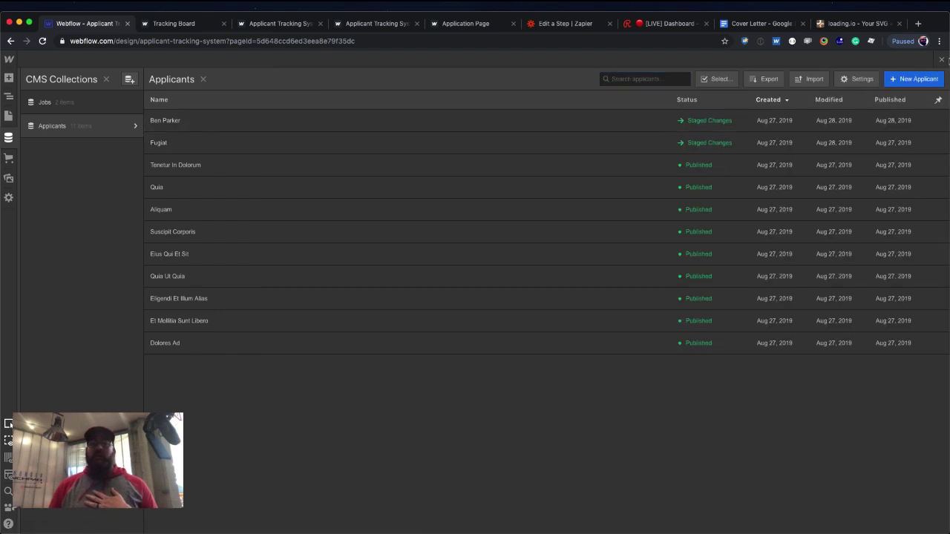
pyautogui.click(941, 61)
# Re-save the first applicant at Application Review and reload the Designer to refresh the board.
pyautogui.click(235, 179)
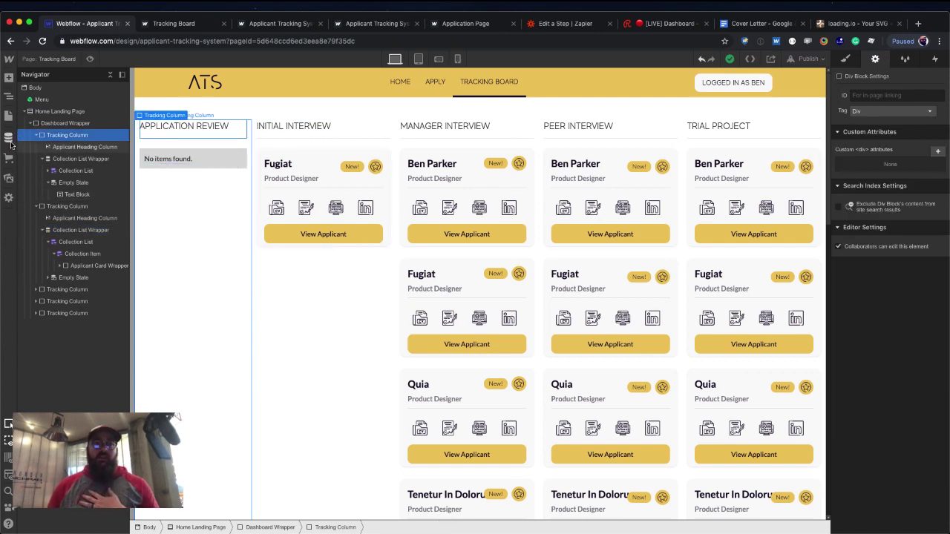
pyautogui.click(10, 144)
pyautogui.click(178, 121)
pyautogui.scroll(-3, 335, 234)
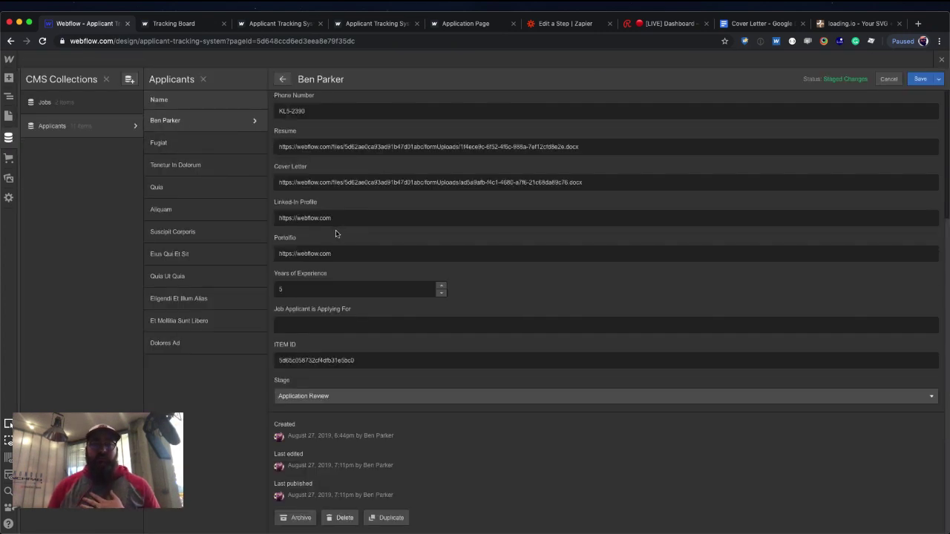
pyautogui.click(330, 397)
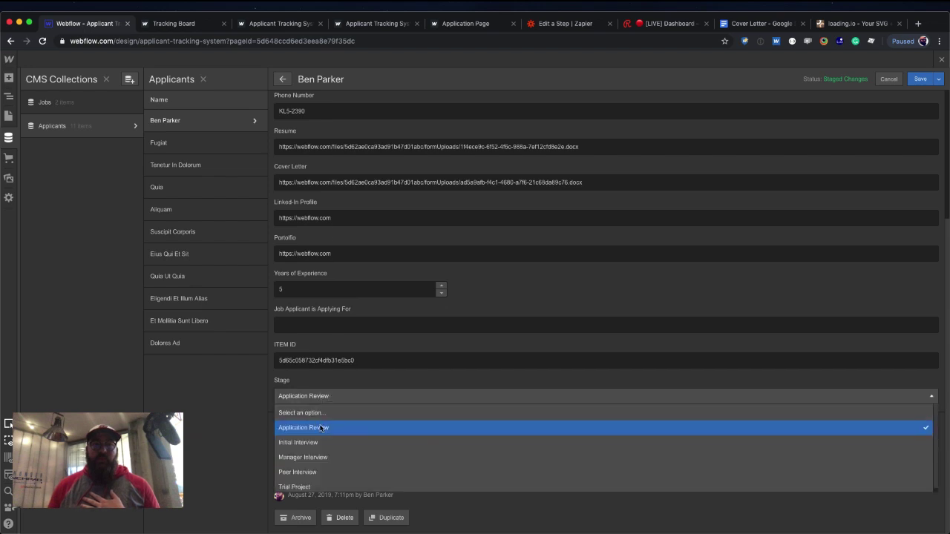
pyautogui.click(324, 428)
pyautogui.click(920, 78)
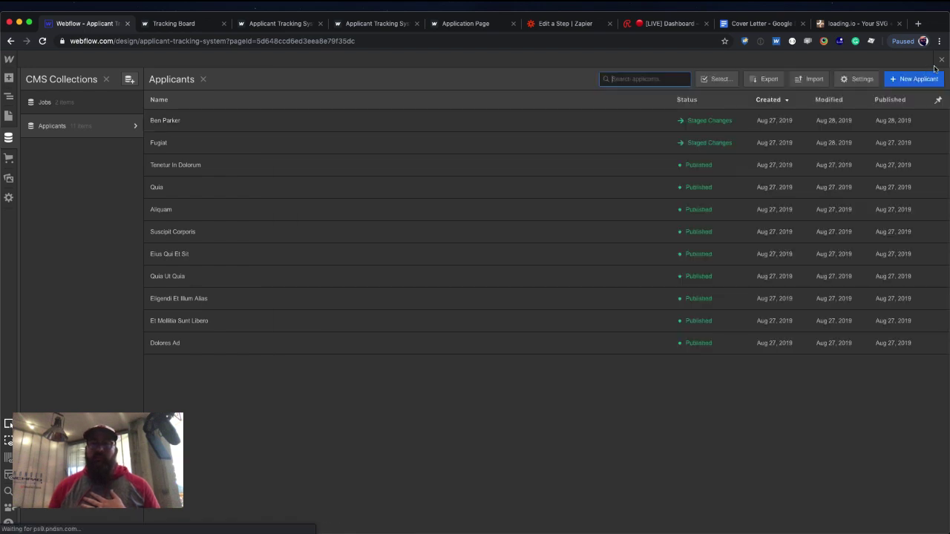
pyautogui.press('Escape')
pyautogui.press('super+r')
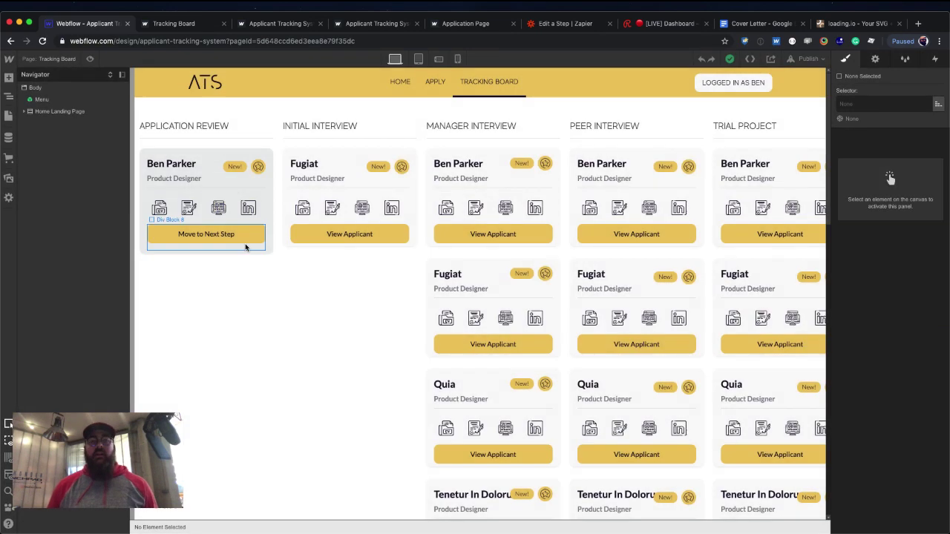
pyautogui.click(263, 251)
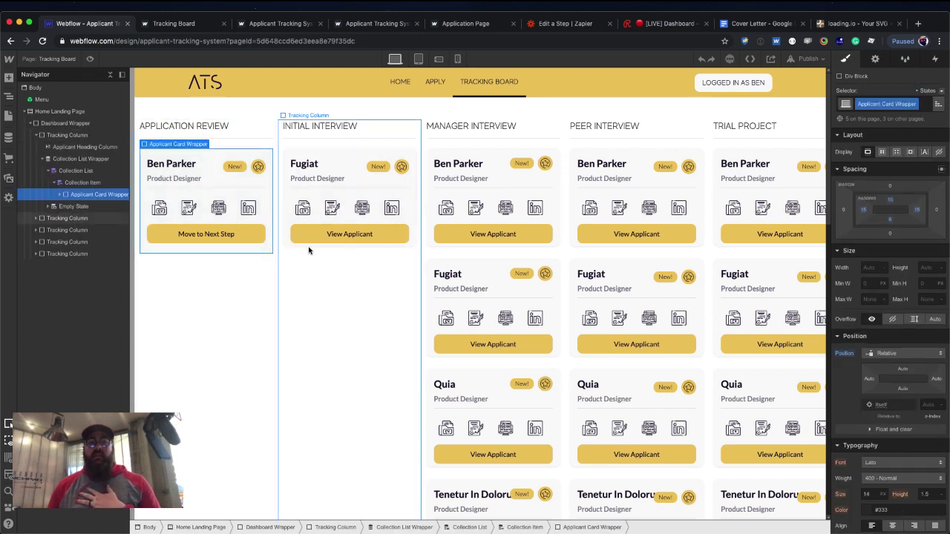
# Publish the site to its selected domain.
pyautogui.click(310, 249)
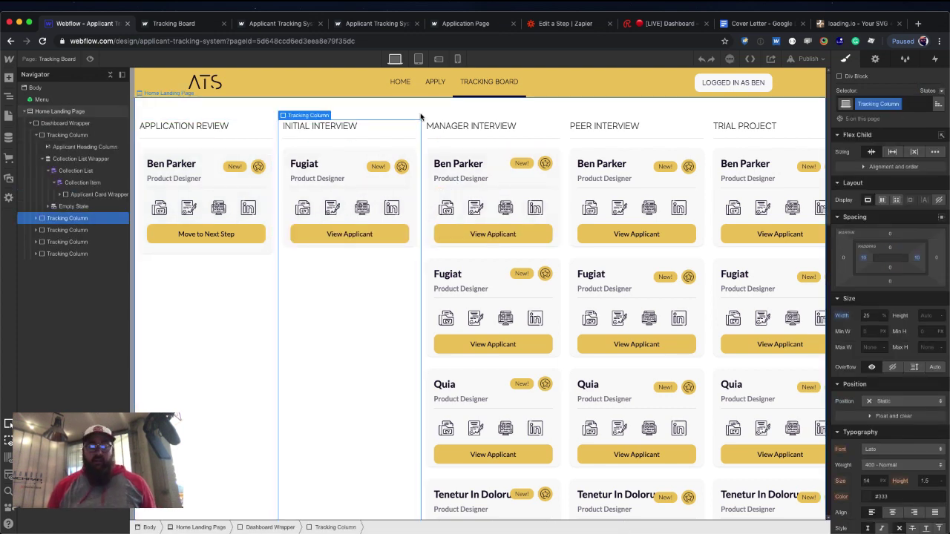
pyautogui.hotkey('shift', 'p')
pyautogui.press('Return')
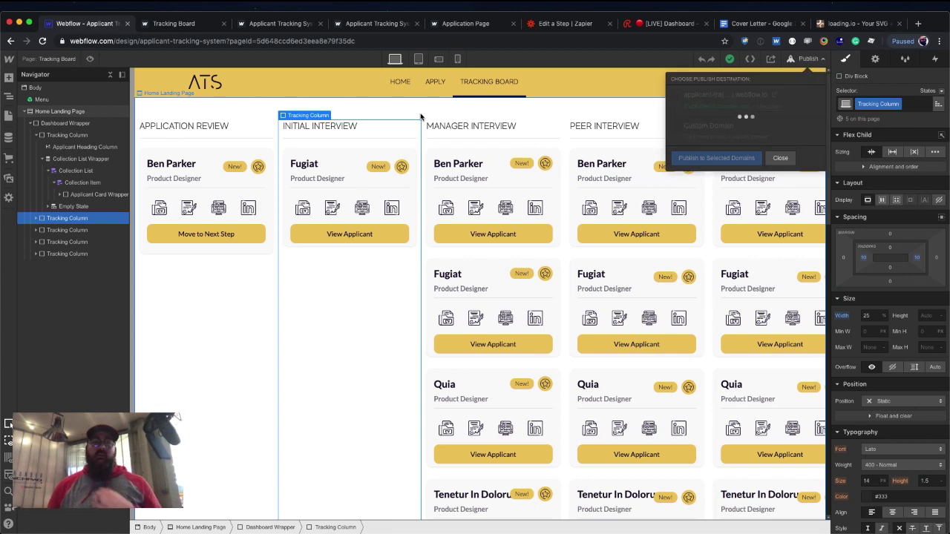
# Refresh the live Tracking Board to see the updated stage columns, then return to Zapier.
pyautogui.click(195, 25)
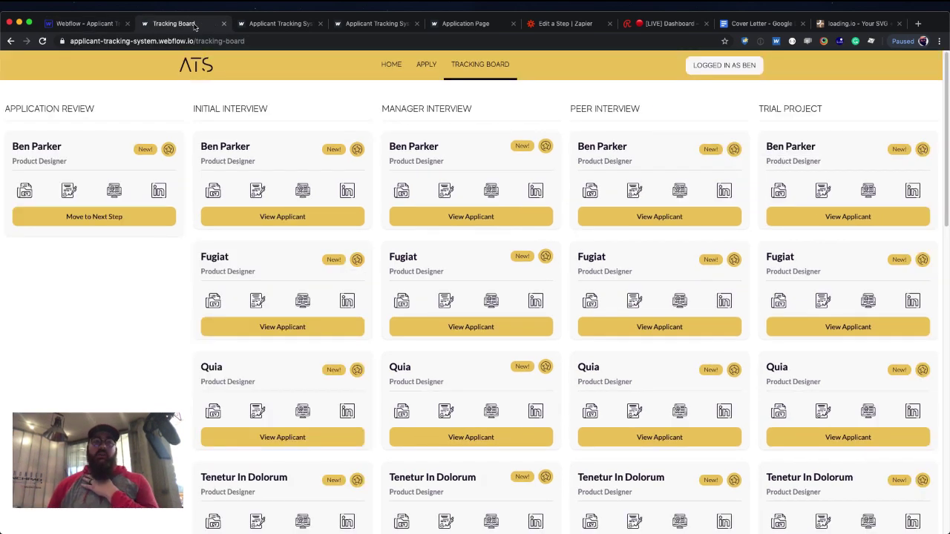
pyautogui.click(41, 43)
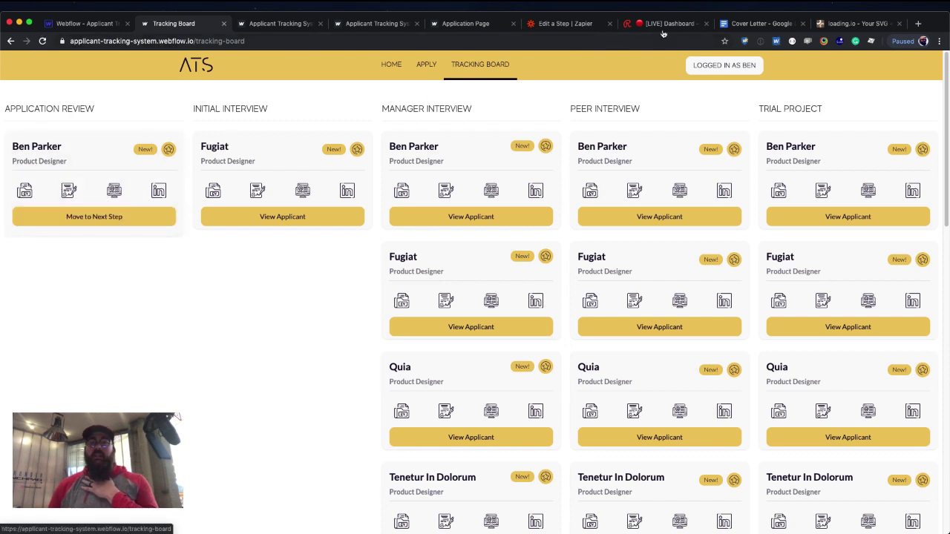
pyautogui.click(581, 28)
pyautogui.scroll(-2, 627, 340)
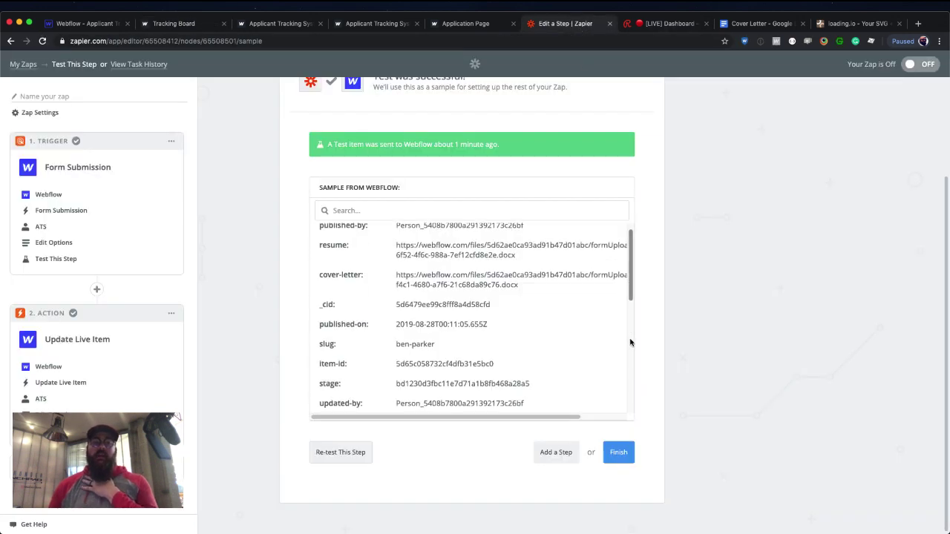
# Finish the zap, switch it on, name it 'Next Step', and go to My Zaps.
pyautogui.click(615, 455)
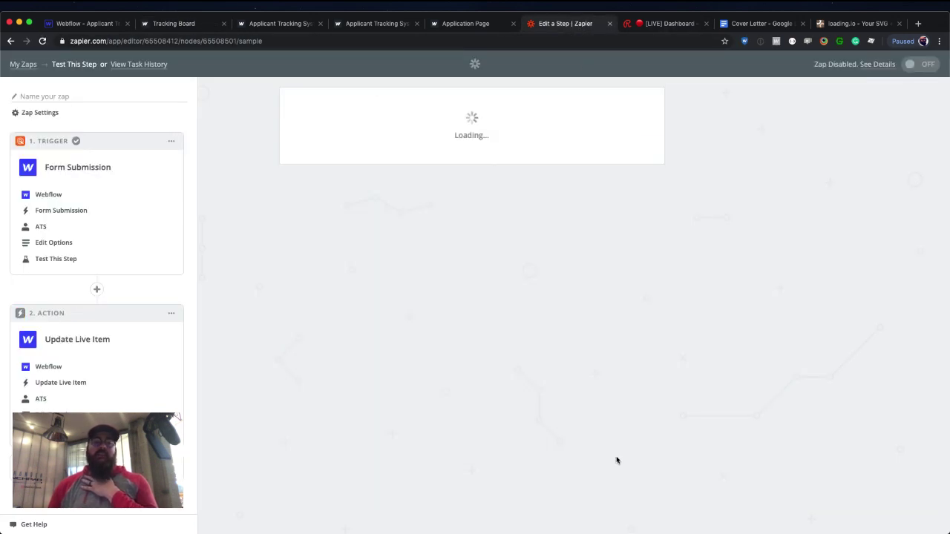
pyautogui.click(490, 259)
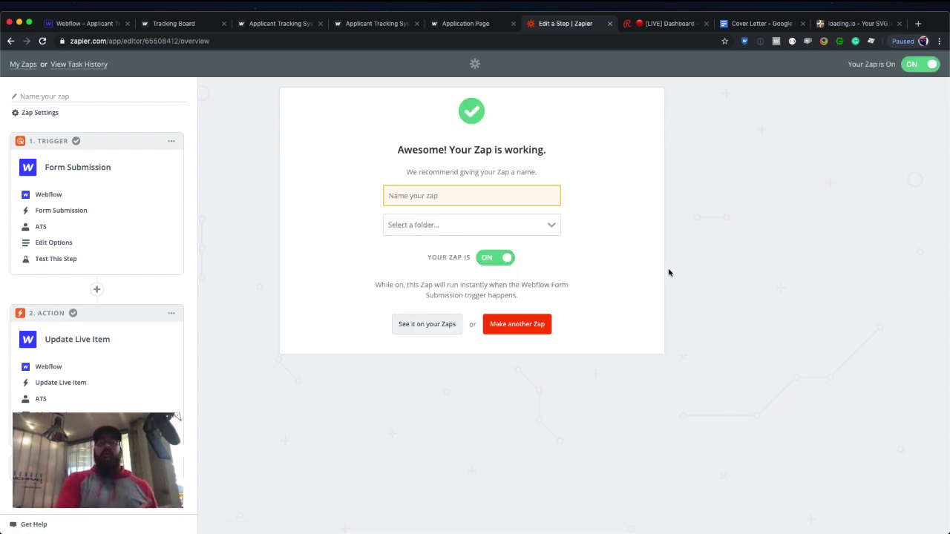
pyautogui.click(460, 202)
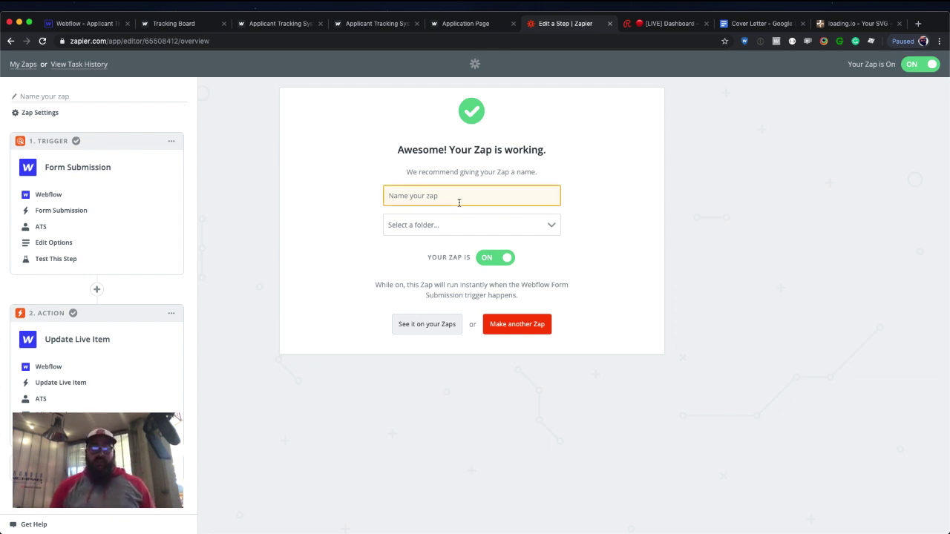
pyautogui.write('Next Step')
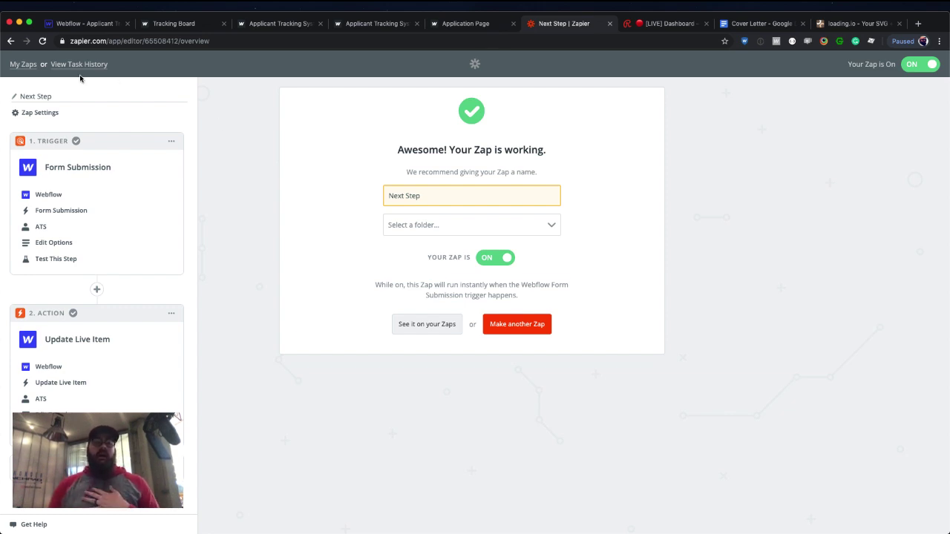
pyautogui.click(23, 64)
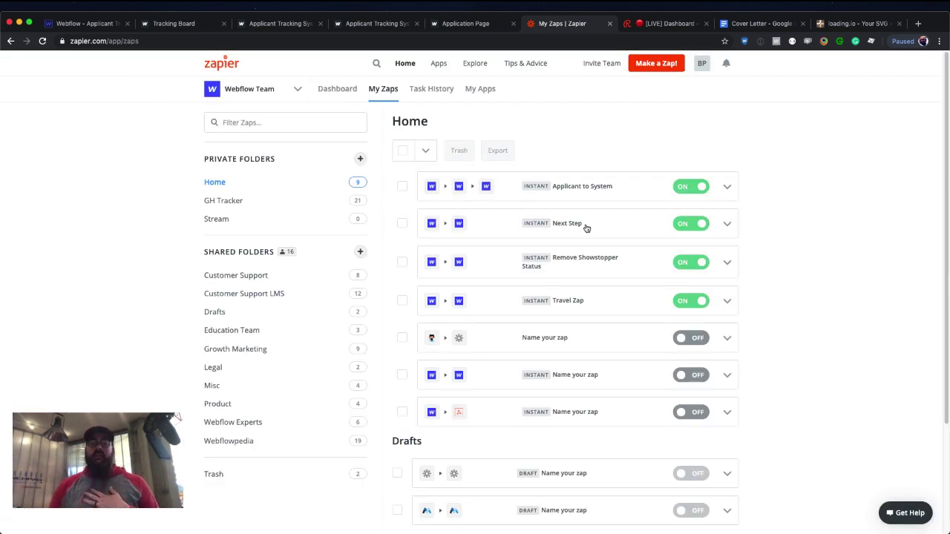
# On the refreshed live Tracking Board, trigger Move to Next Step for the Application Review applicant.
pyautogui.click(178, 23)
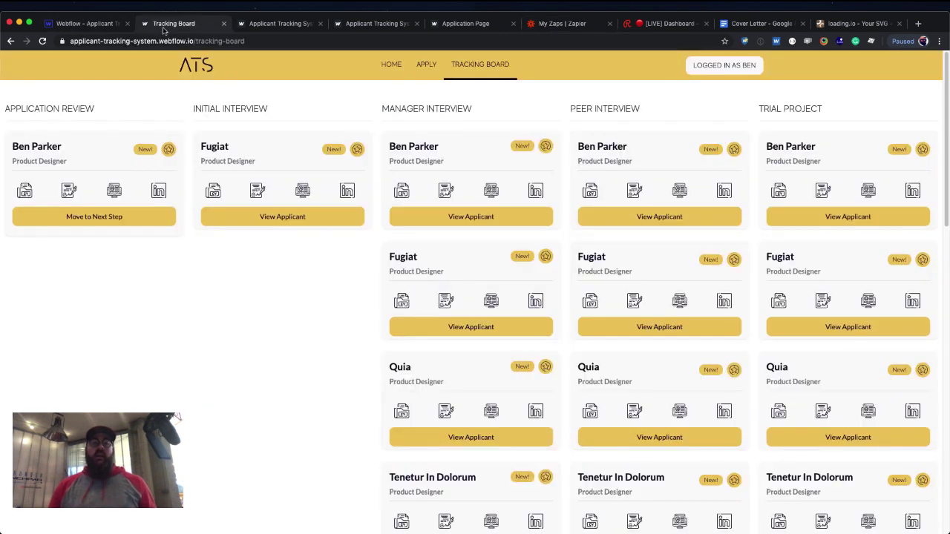
pyautogui.click(214, 223)
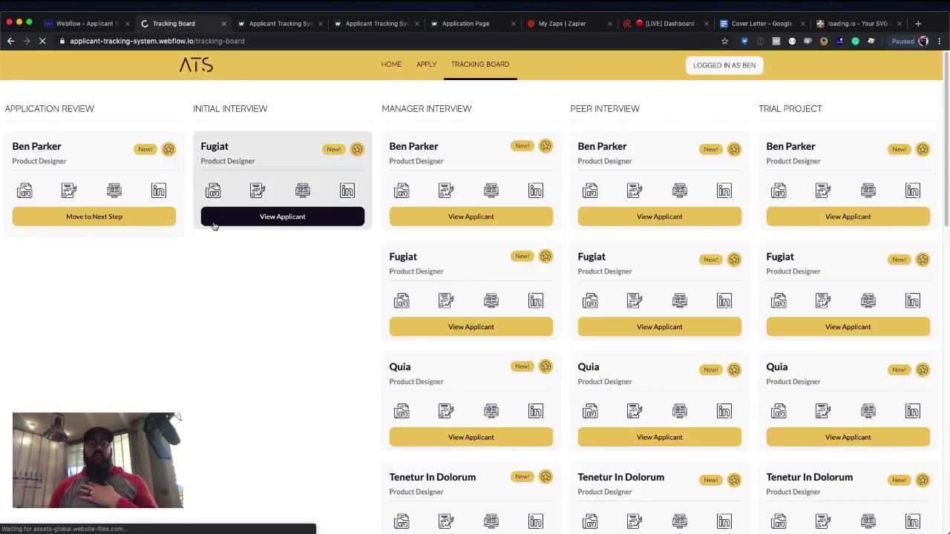
pyautogui.click(102, 220)
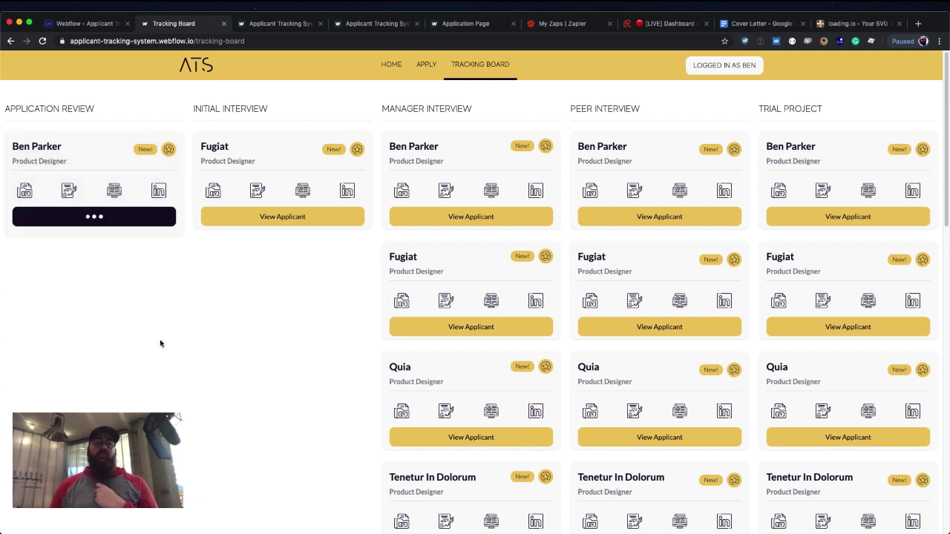
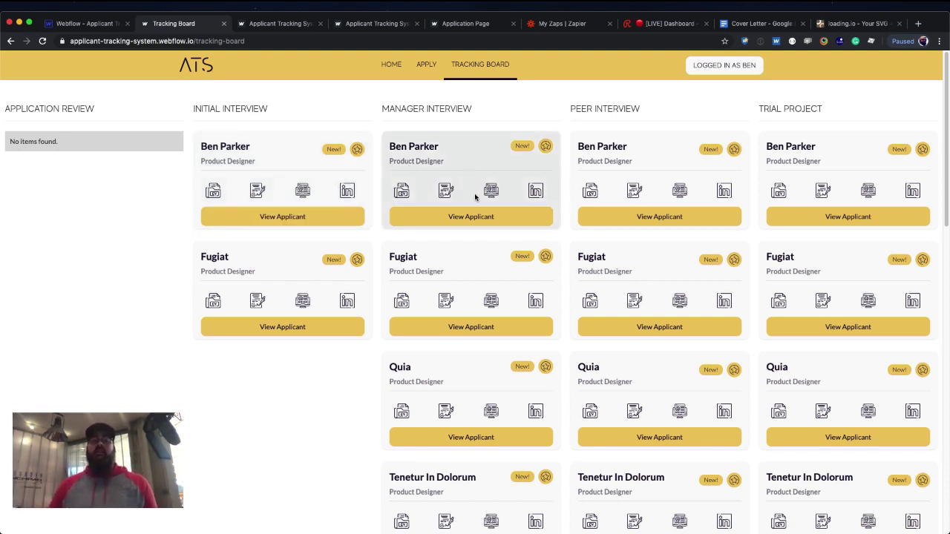
# Switch from the live site back to the Webflow Designer showing the Tracking Board page.
pyautogui.click(92, 13)
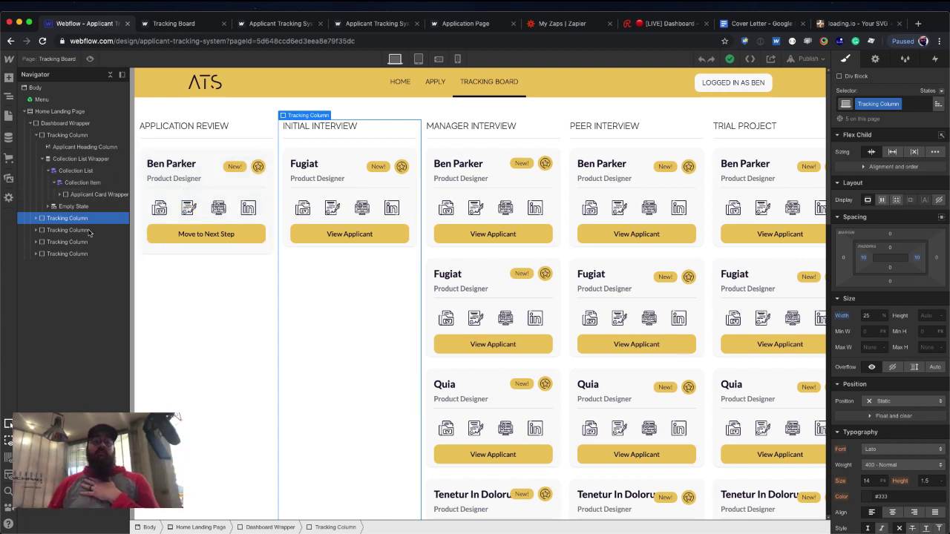
# Open the HTML embed in the Move to Next Step form to view its hidden Item ID and Name inputs.
pyautogui.click(179, 232)
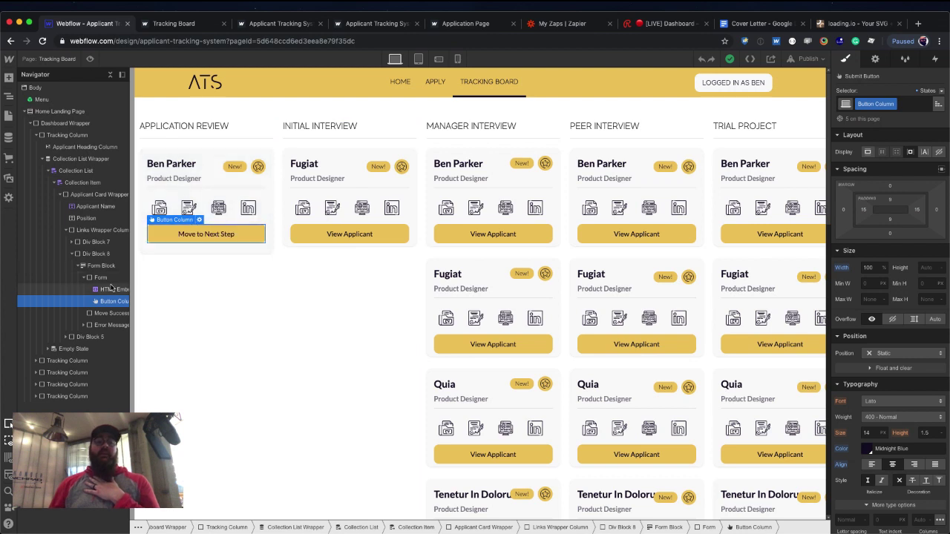
pyautogui.click(198, 217)
pyautogui.doubleClick(199, 220)
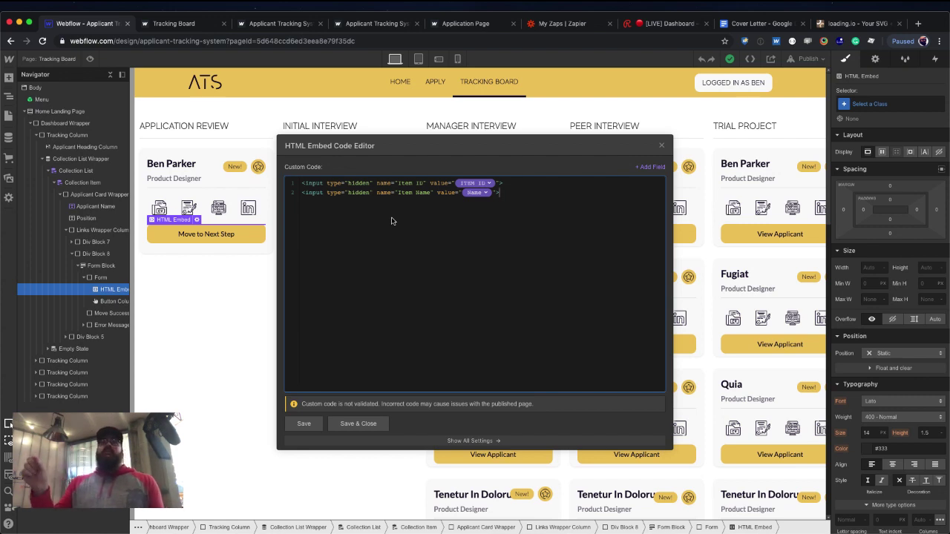
# Close the HTML Embed Code Editor to reveal the Tracking Board canvas again.
pyautogui.click(662, 145)
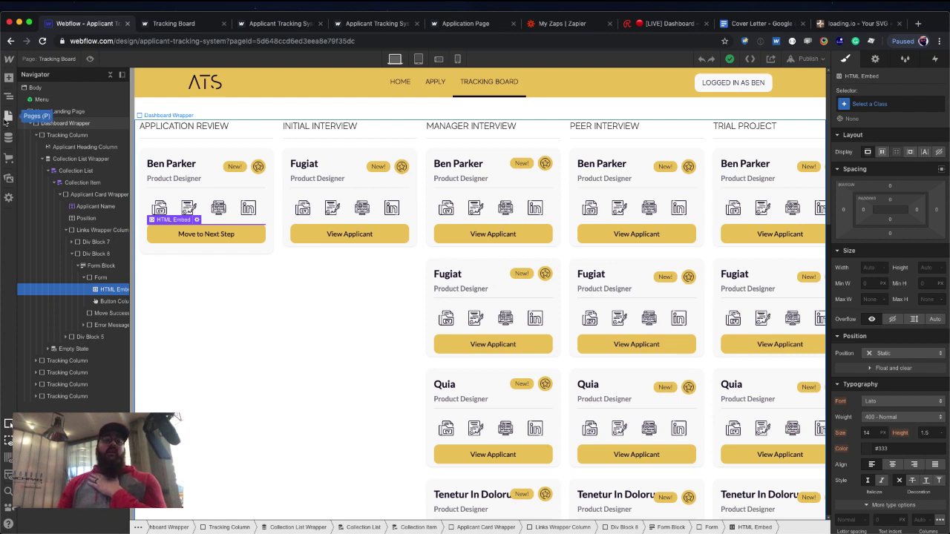
# Open the Applicants Template page from Pages and briefly preview it.
pyautogui.click(7, 118)
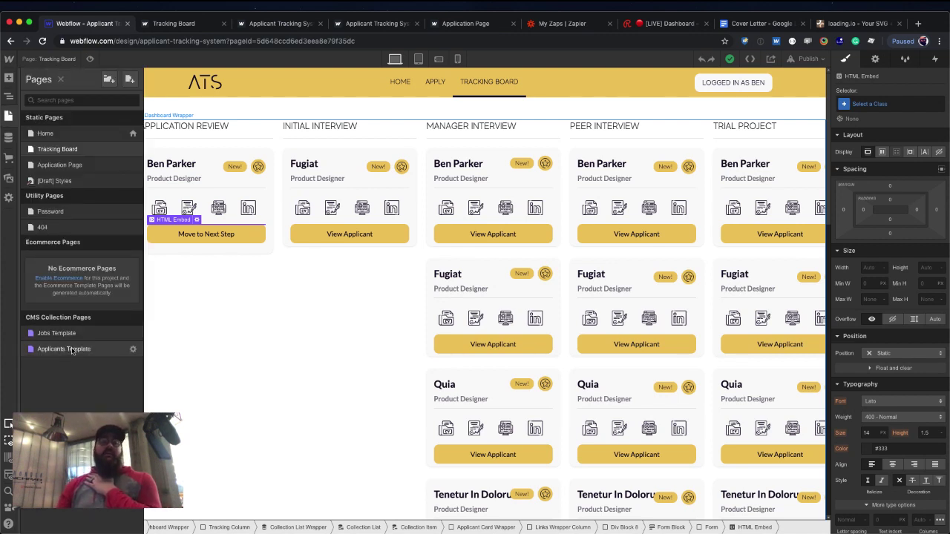
pyautogui.click(63, 348)
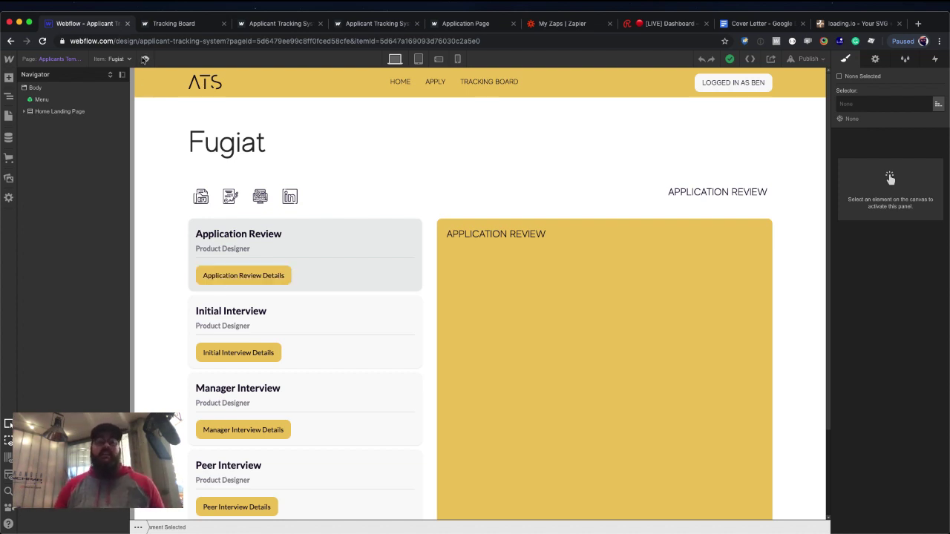
pyautogui.click(145, 59)
pyautogui.scroll(-3, 367, 211)
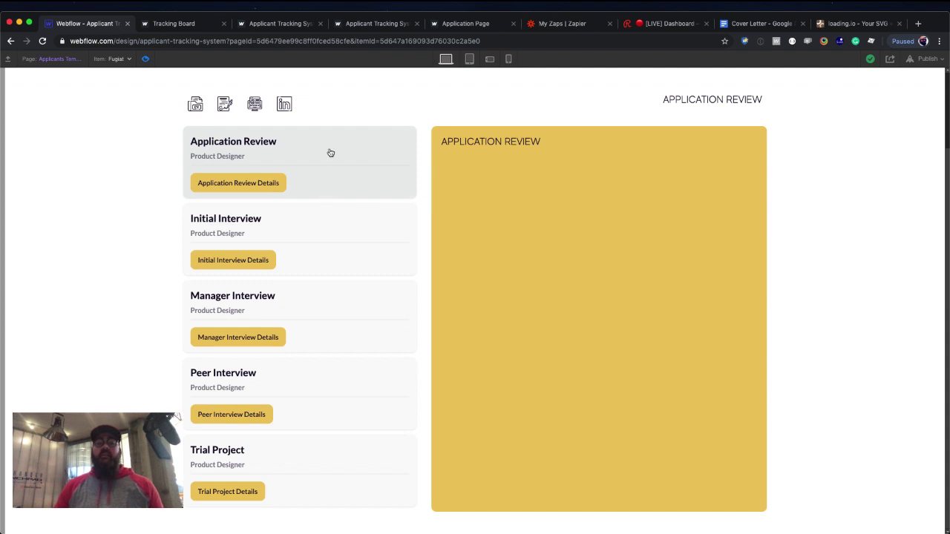
pyautogui.scroll(3, 329, 153)
pyautogui.click(146, 59)
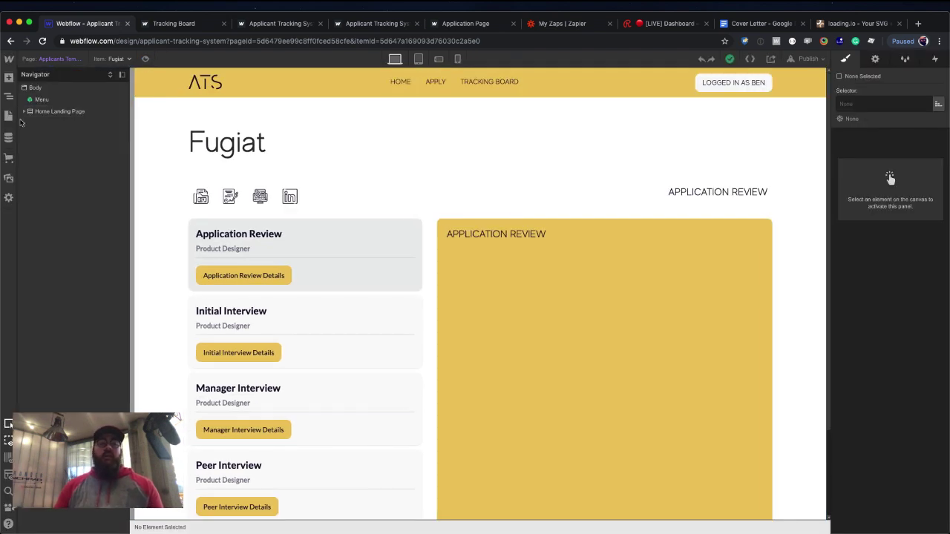
# Browse the Add elements list, then select Tabs Content in the Navigator.
pyautogui.click(8, 79)
pyautogui.scroll(-10, 83, 241)
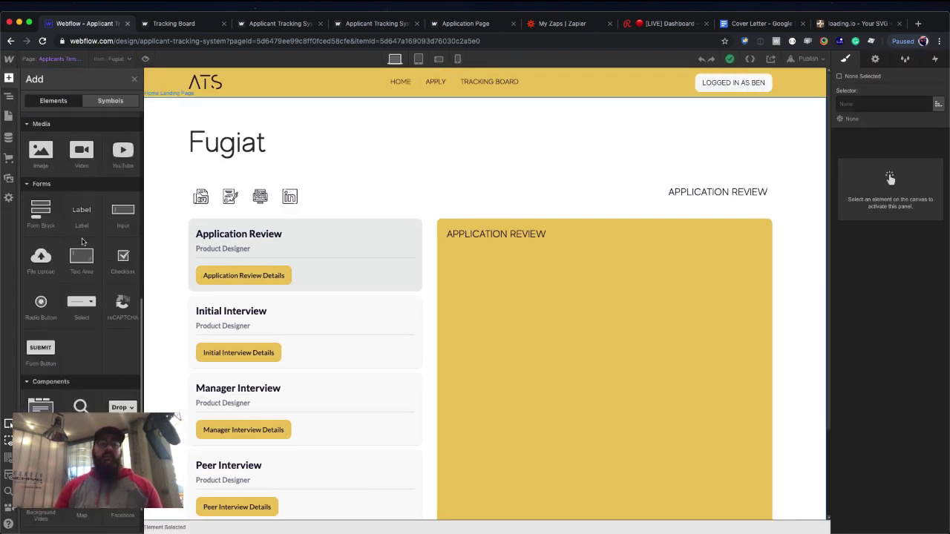
pyautogui.scroll(-1, 82, 241)
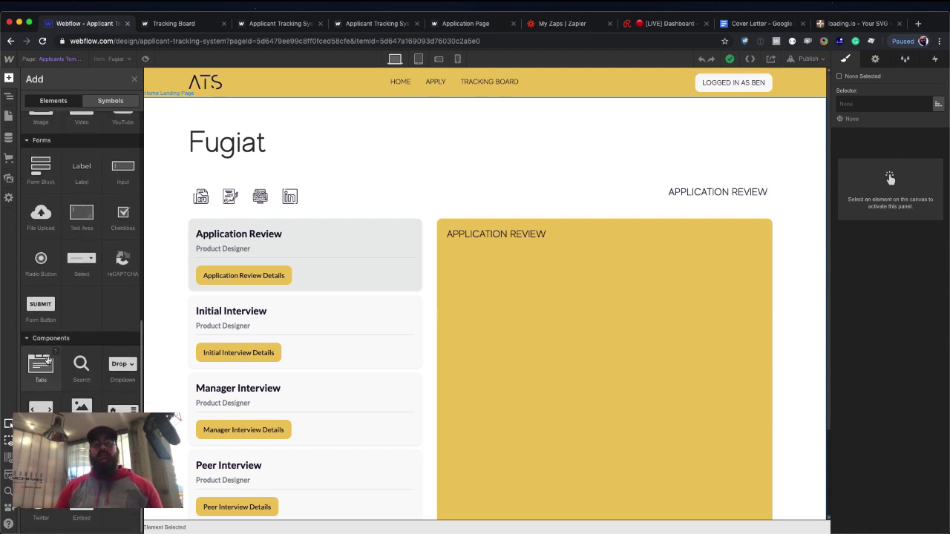
pyautogui.press('z')
pyautogui.click(439, 229)
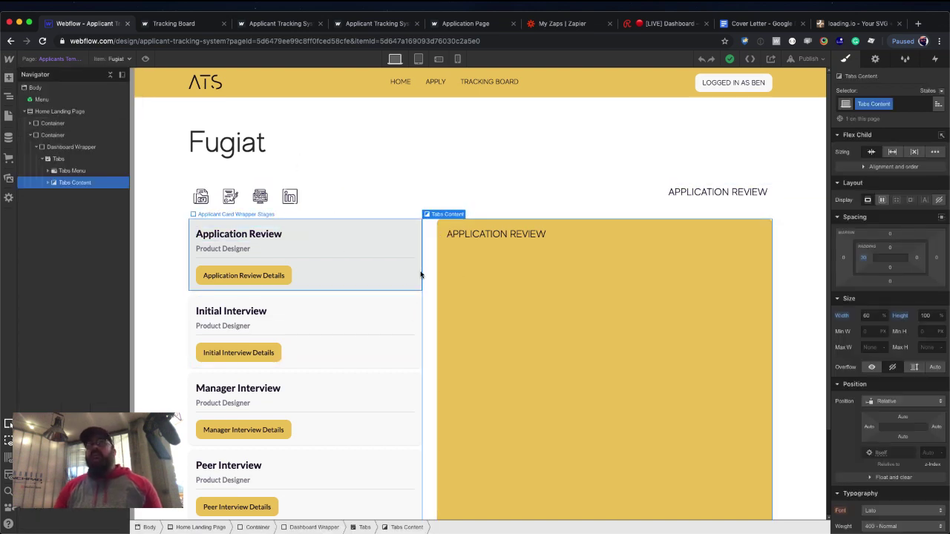
# In preview, try the Initial Interview, Manager Interview and Application Review tabs, ending on Initial Interview.
pyautogui.click(145, 58)
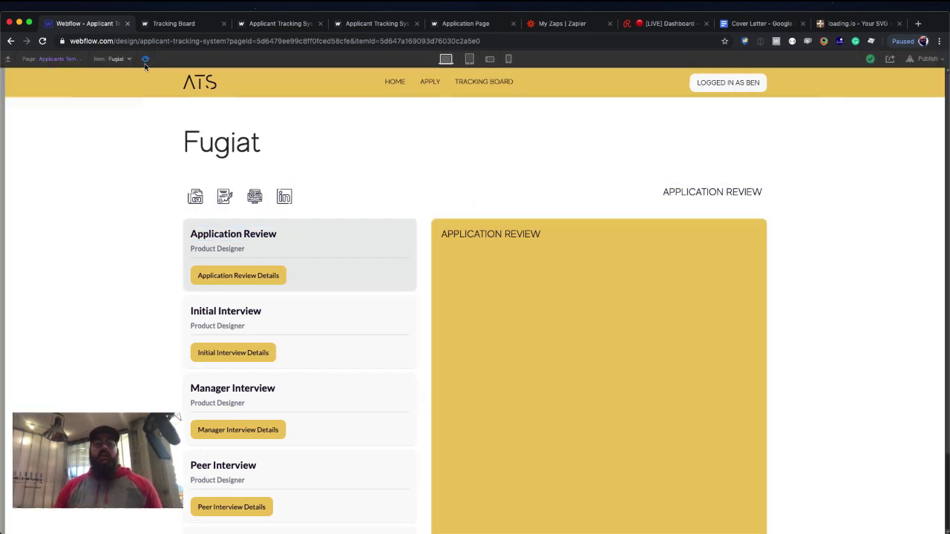
pyautogui.click(290, 314)
pyautogui.scroll(-1, 297, 318)
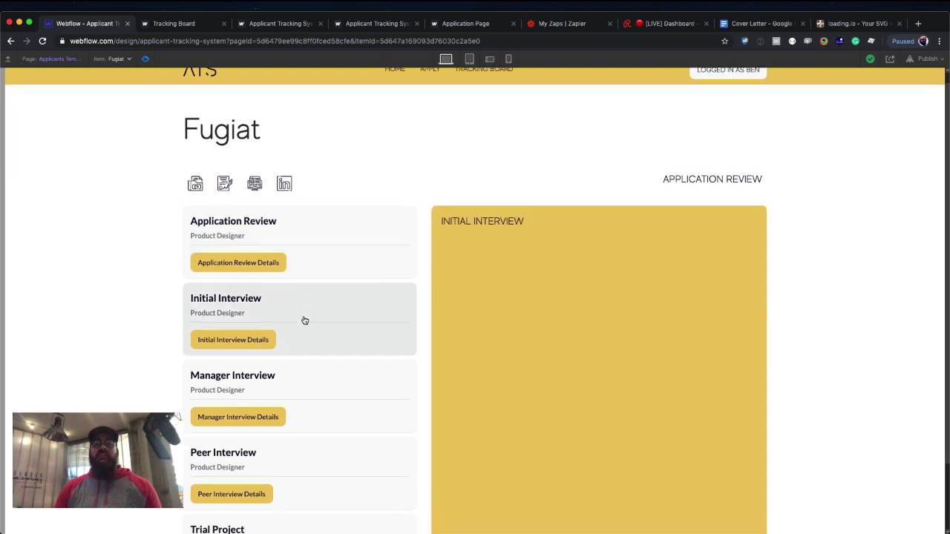
pyautogui.click(307, 364)
pyautogui.click(311, 251)
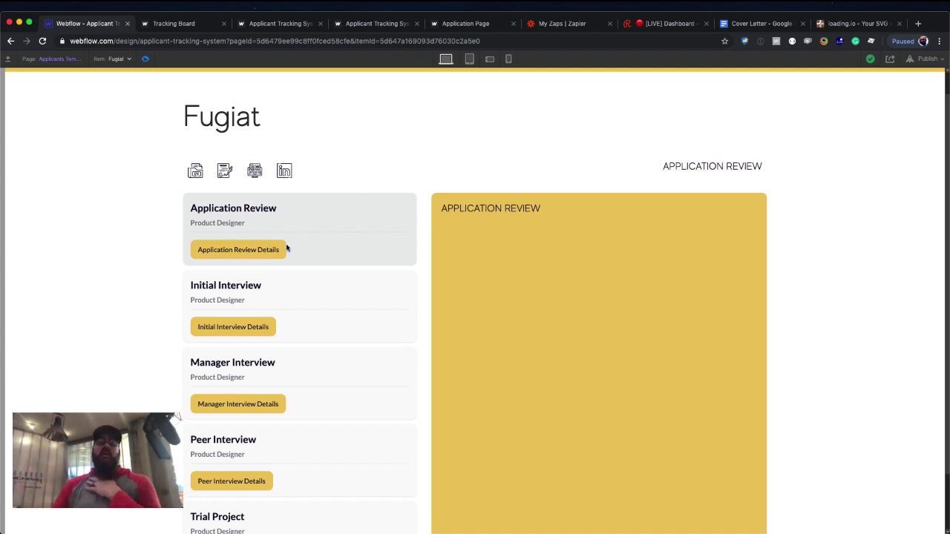
pyautogui.scroll(-2, 287, 246)
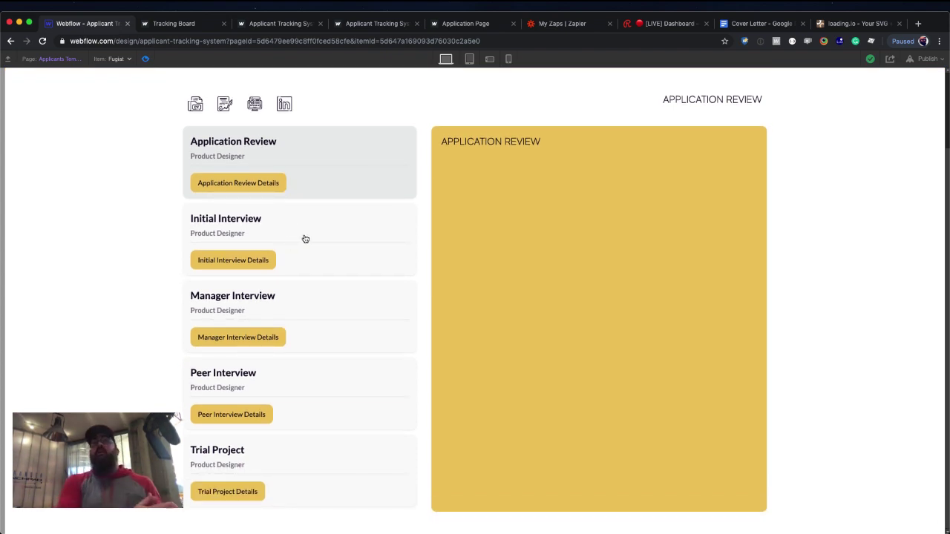
pyautogui.click(305, 239)
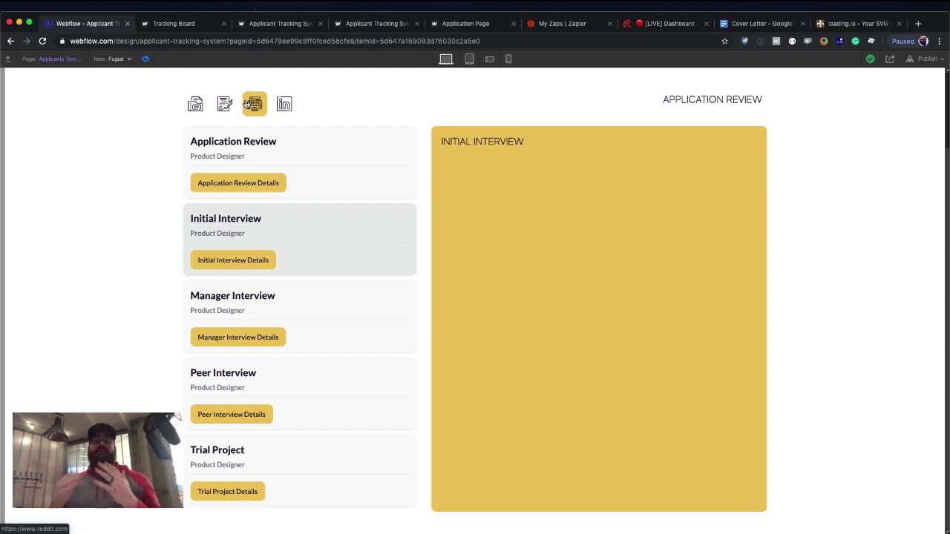
# From the loading.io tab, search Google for 'sustain salon' and open the Sustain Salon website.
pyautogui.click(855, 23)
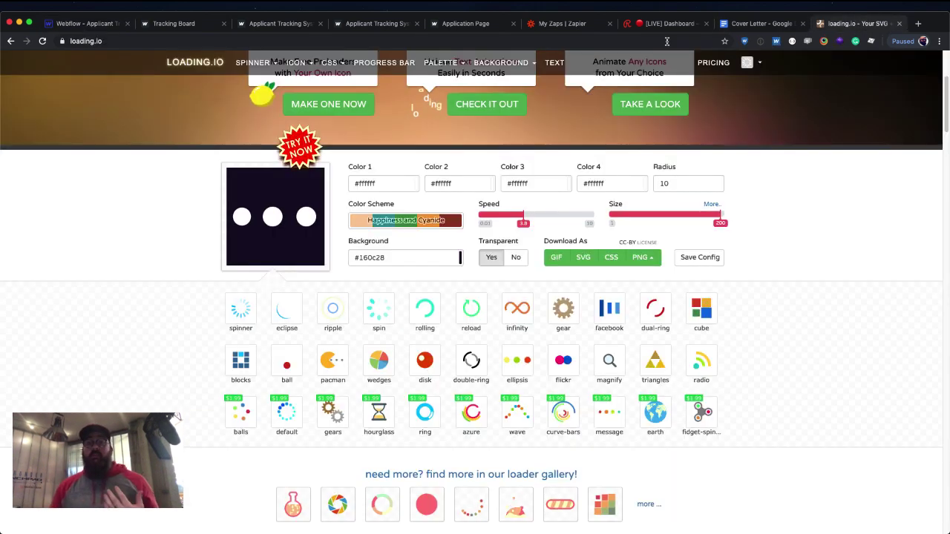
pyautogui.click(658, 41)
pyautogui.write('sust')
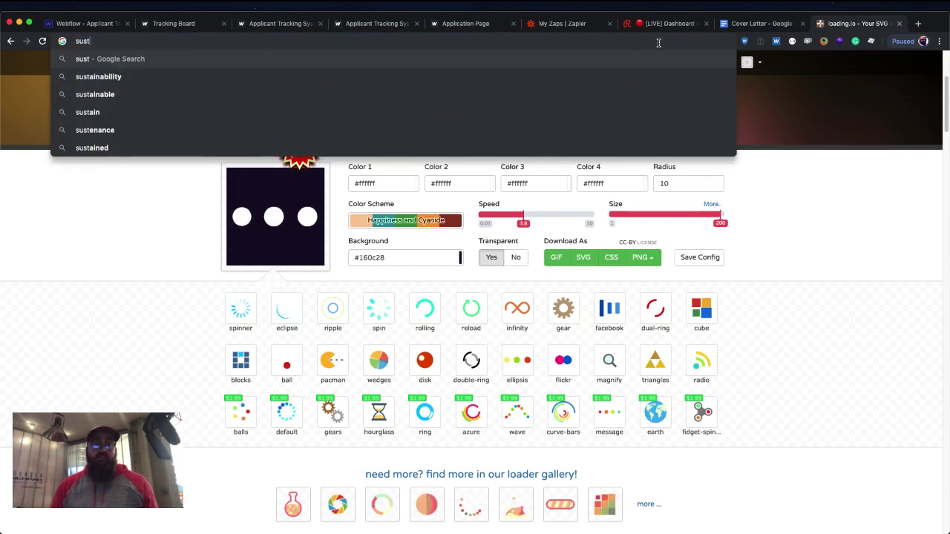
pyautogui.write('aina')
pyautogui.press('BackSpace')
pyautogui.write('s')
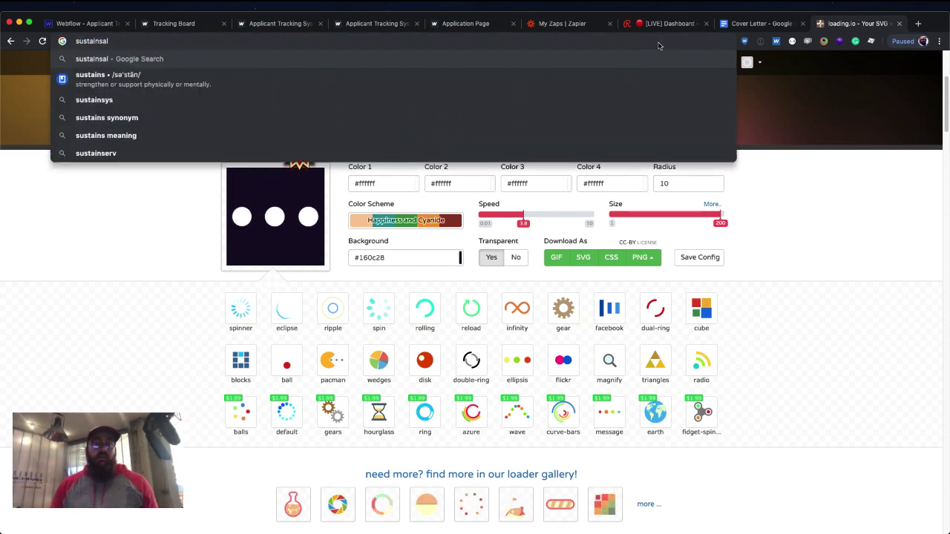
pyautogui.press('BackSpace')
pyautogui.write('sal')
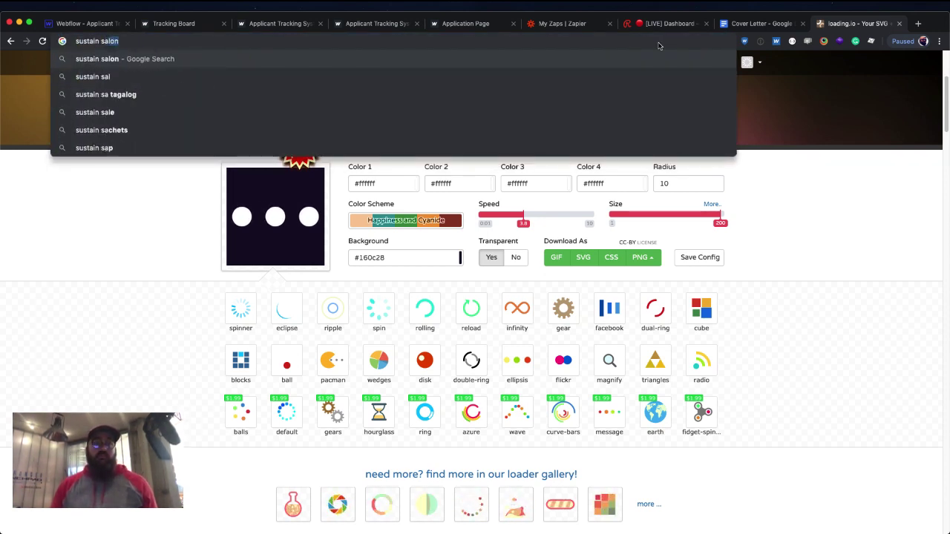
pyautogui.press('Return')
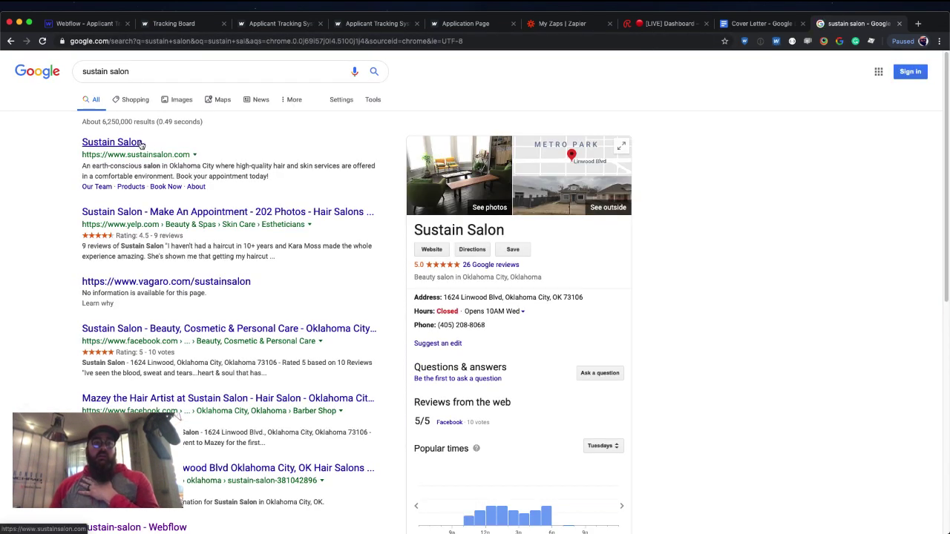
pyautogui.click(137, 143)
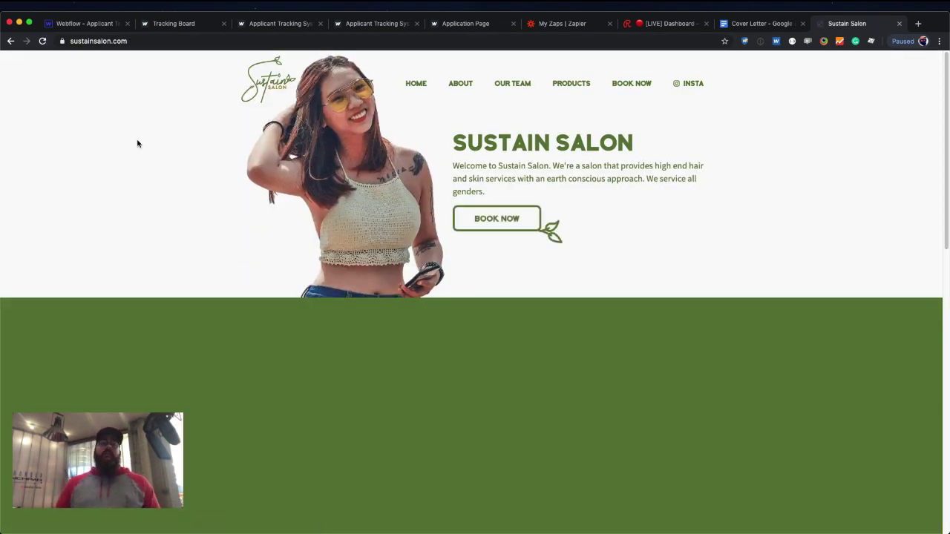
pyautogui.scroll(-3, 682, 196)
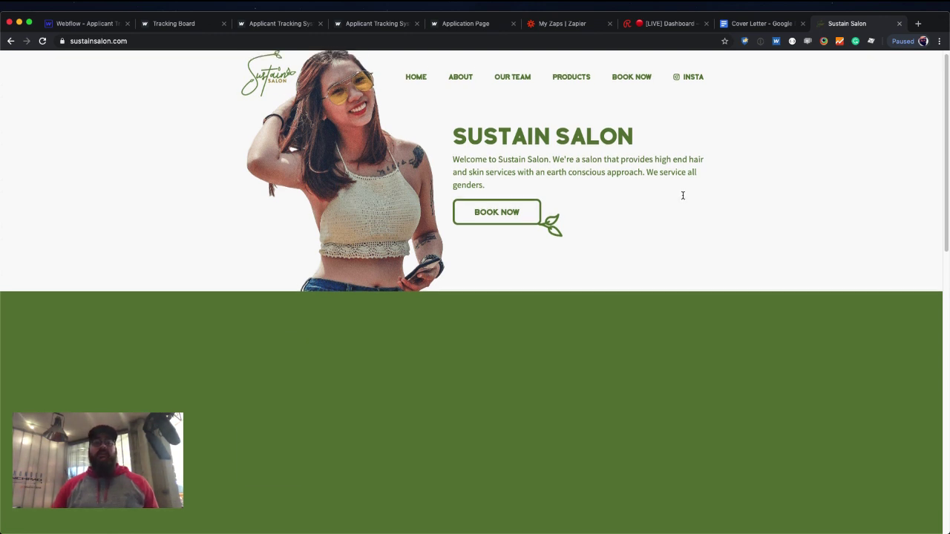
pyautogui.scroll(-1, 682, 199)
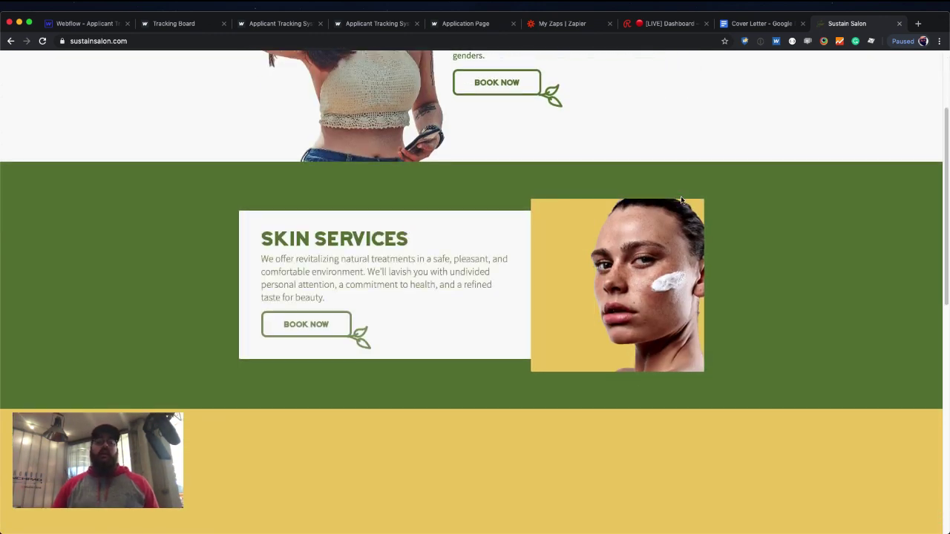
pyautogui.scroll(-3, 682, 199)
pyautogui.scroll(-1, 681, 199)
pyautogui.scroll(-1, 679, 199)
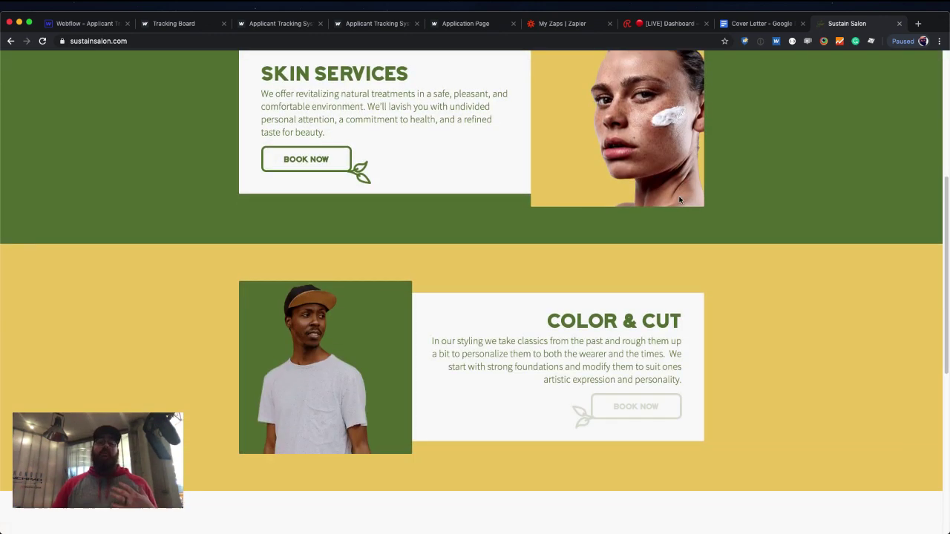
pyautogui.scroll(-6, 679, 199)
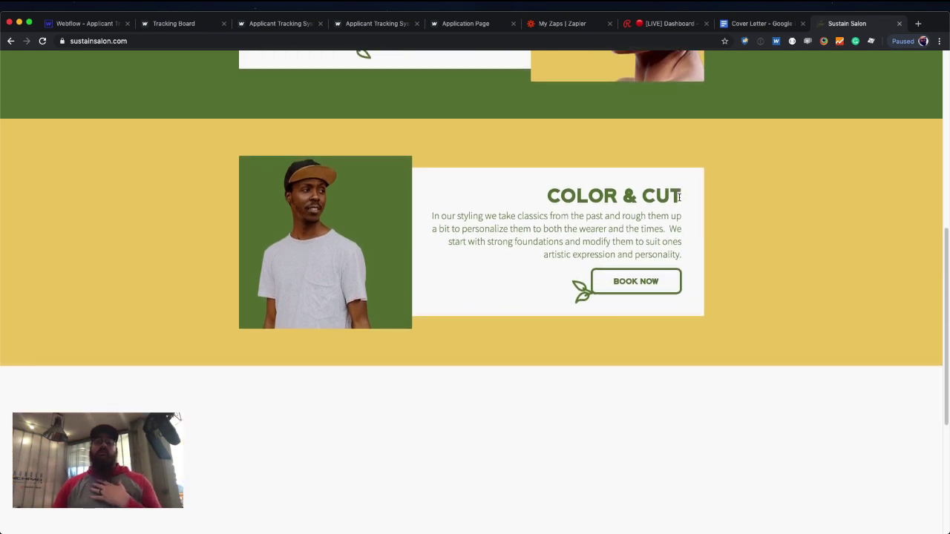
pyautogui.scroll(-5, 679, 200)
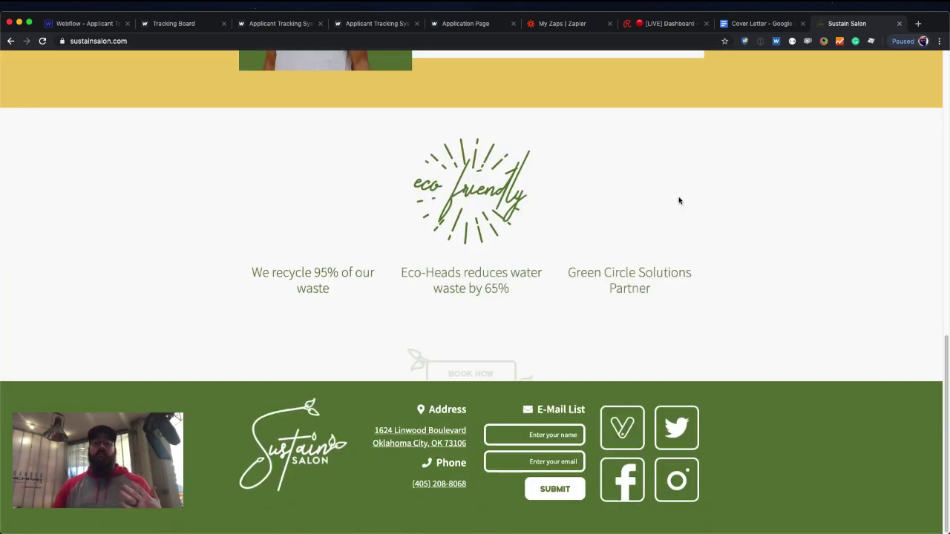
pyautogui.scroll(10, 678, 202)
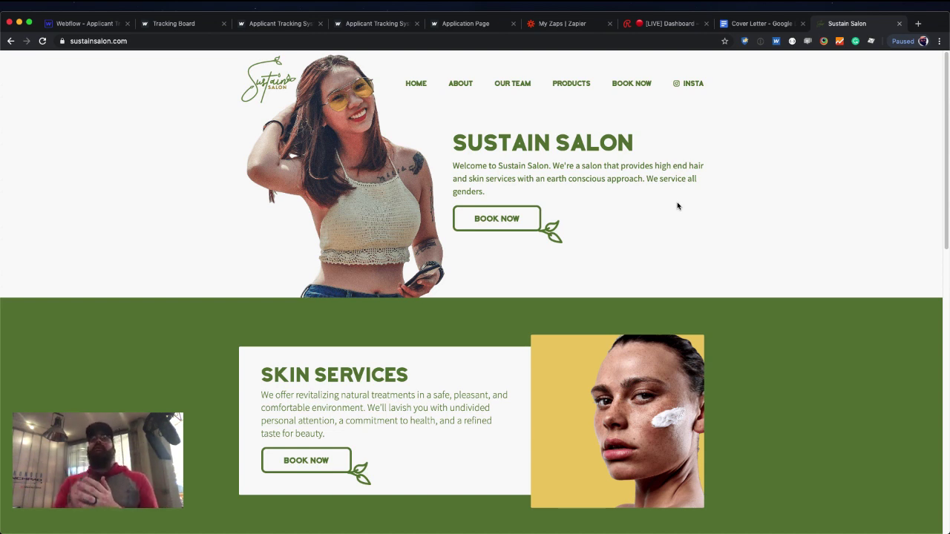
pyautogui.click(43, 42)
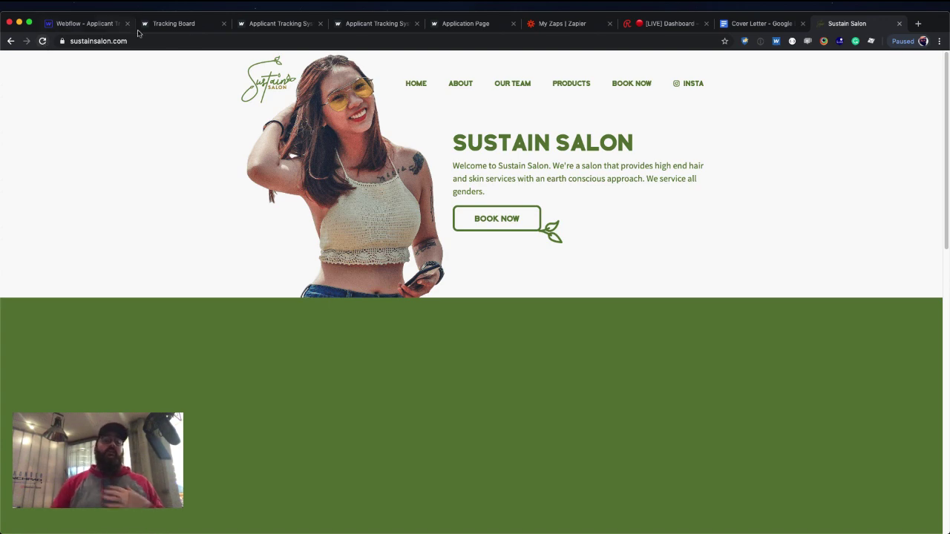
pyautogui.scroll(-4, 344, 176)
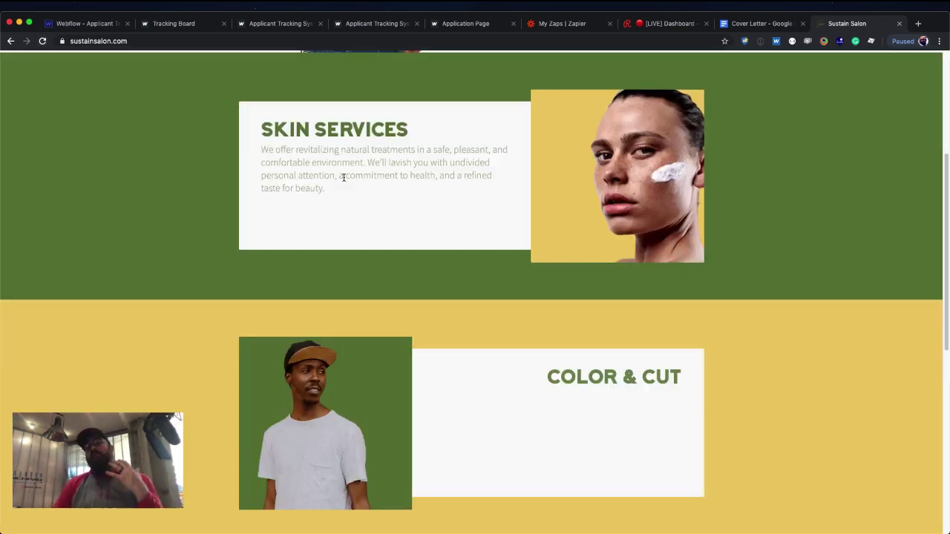
pyautogui.scroll(-3, 343, 178)
pyautogui.scroll(-4, 344, 180)
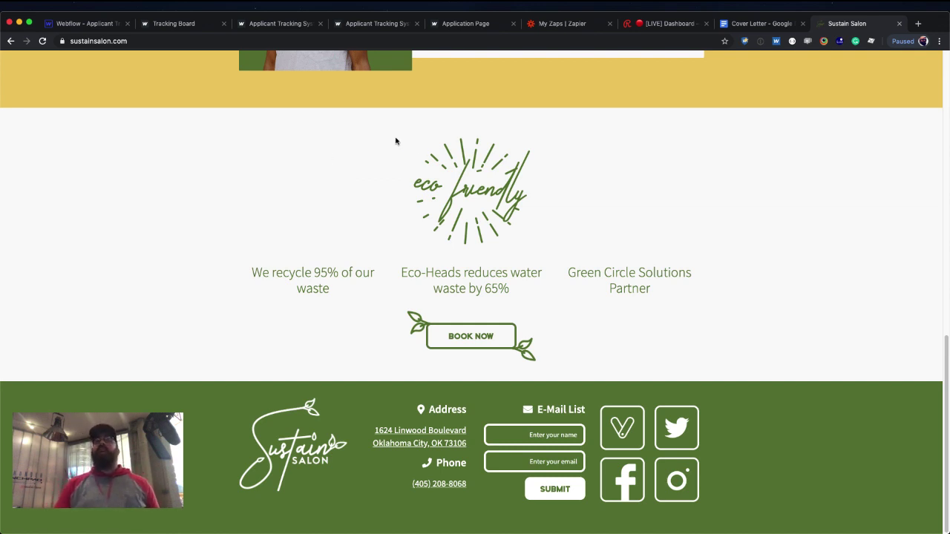
pyautogui.scroll(3, 438, 194)
pyautogui.scroll(10, 439, 193)
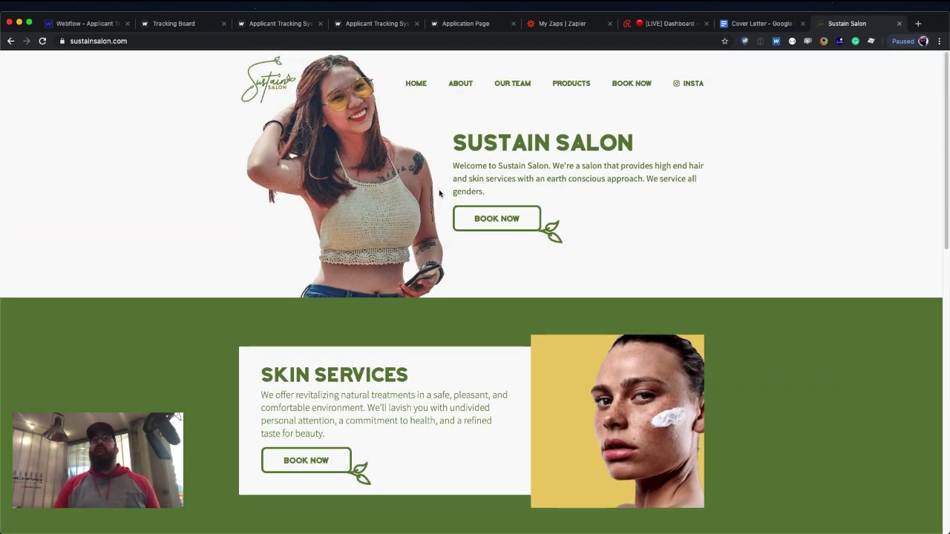
pyautogui.scroll(-4, 439, 192)
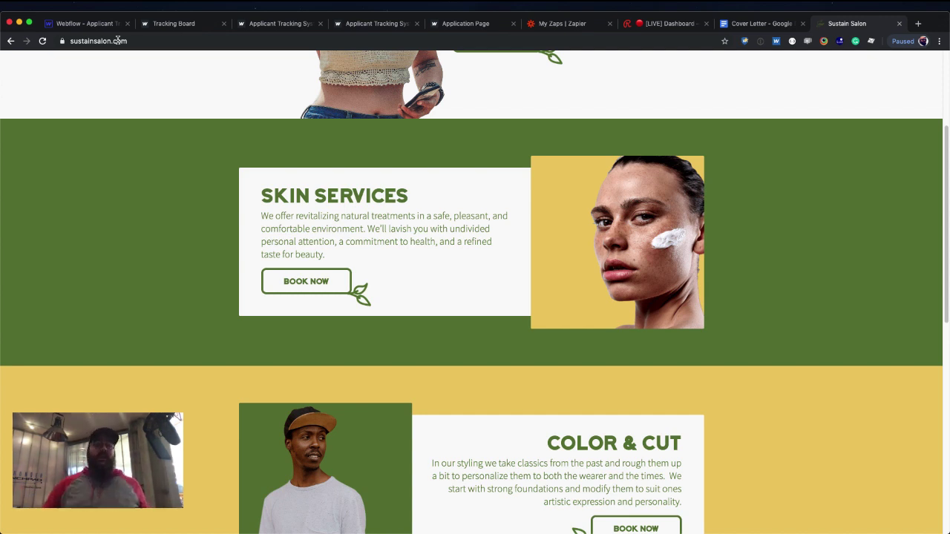
# Go to webflow.com and open the project dashboard.
pyautogui.click(82, 23)
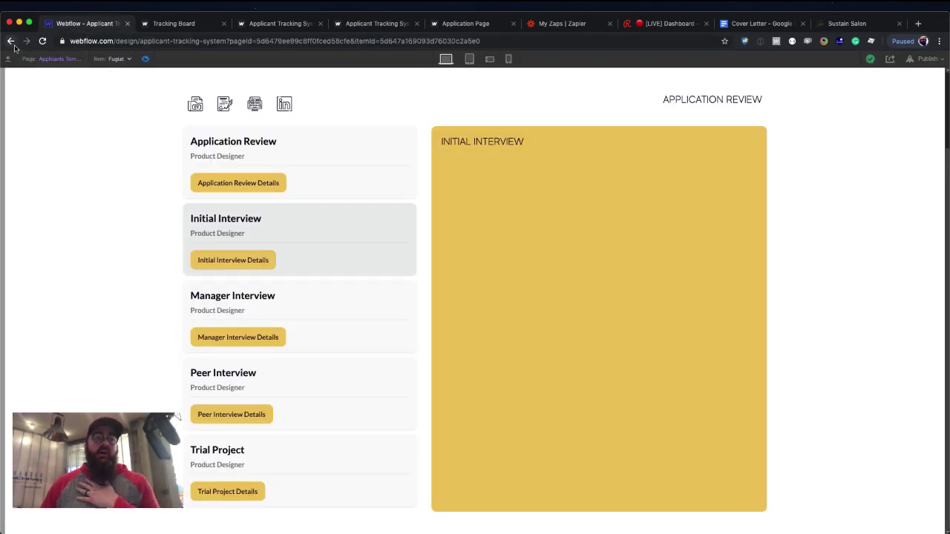
pyautogui.click(110, 42)
pyautogui.write('webflow.com')
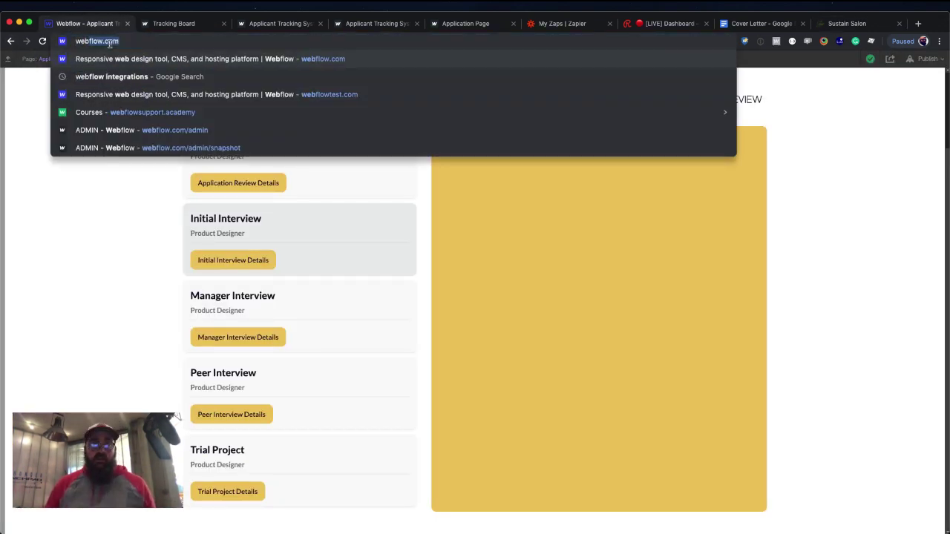
pyautogui.press('Return')
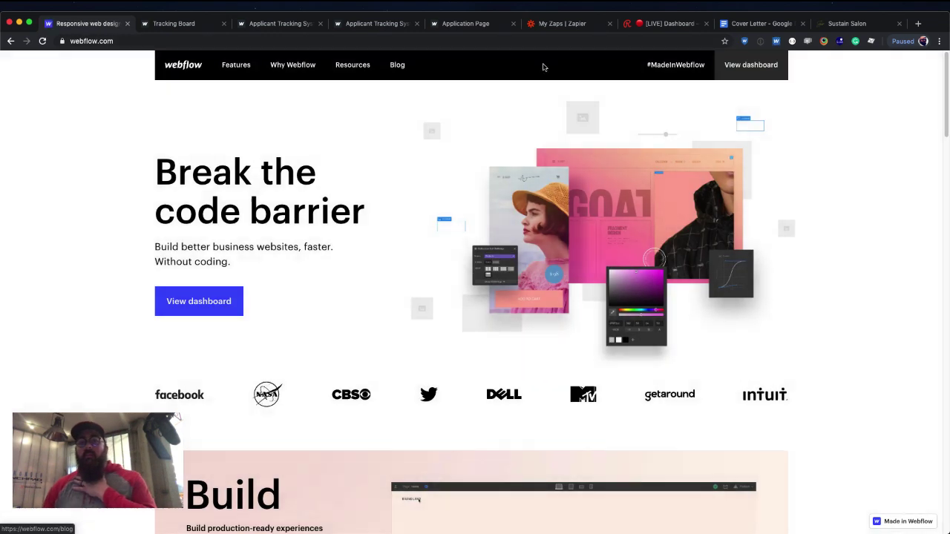
pyautogui.click(750, 64)
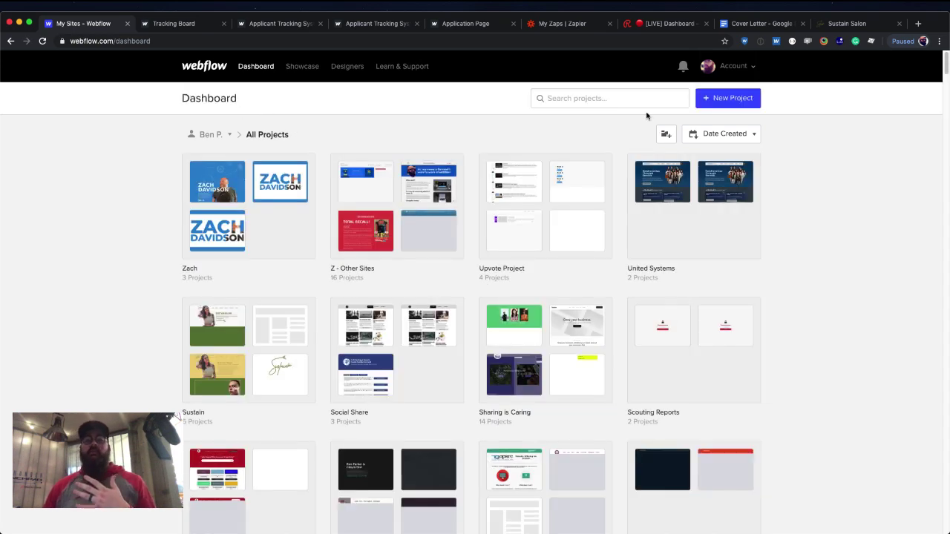
# Create a new Blank Site project named 'OKC Meetup from Scratch'.
pyautogui.click(726, 104)
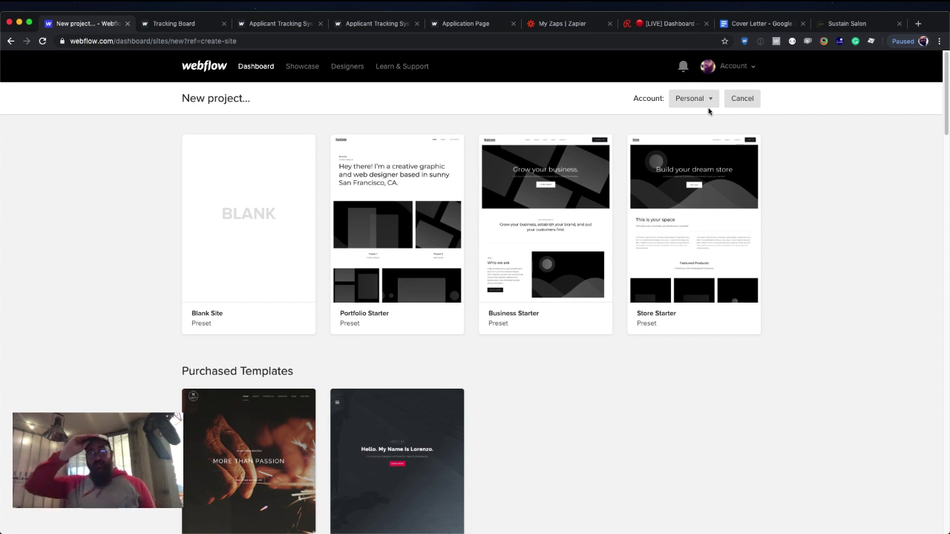
pyautogui.moveTo(244, 284)
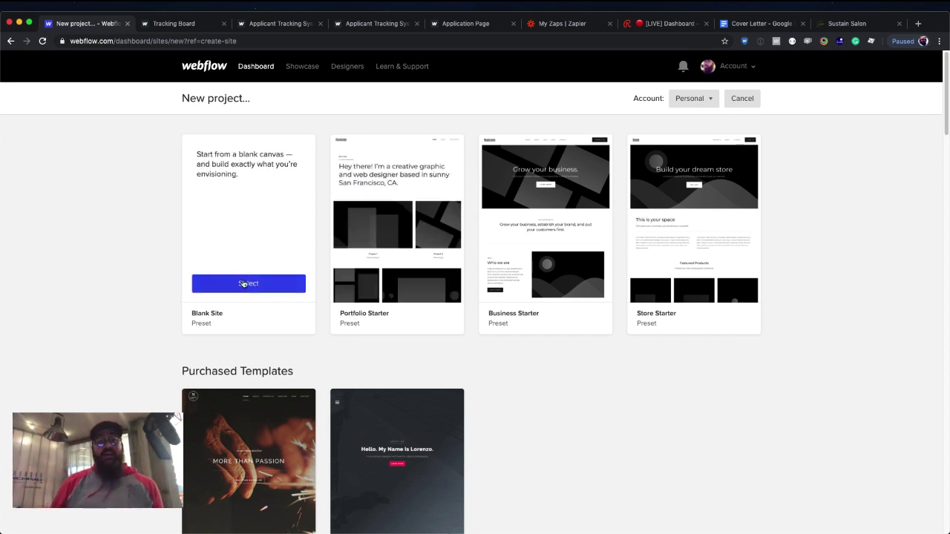
pyautogui.click(278, 288)
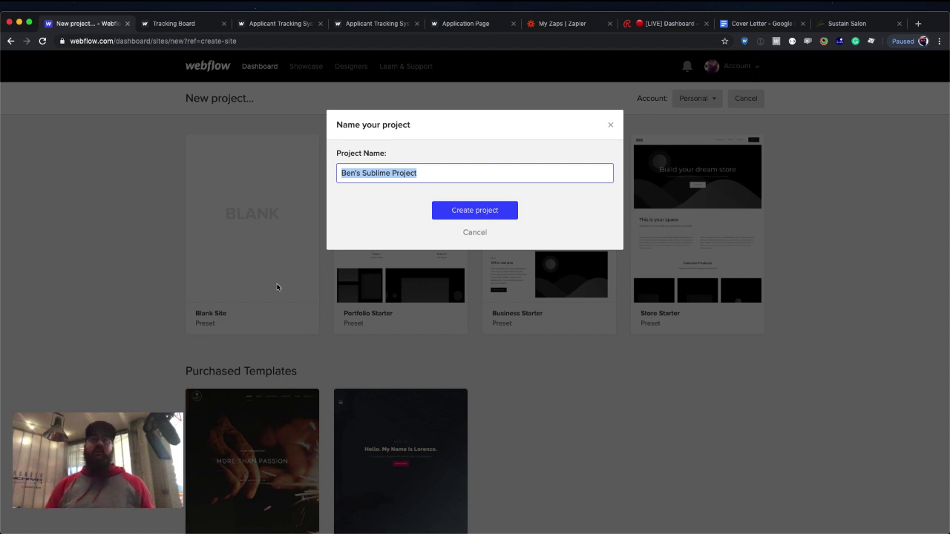
pyautogui.press('BackSpace')
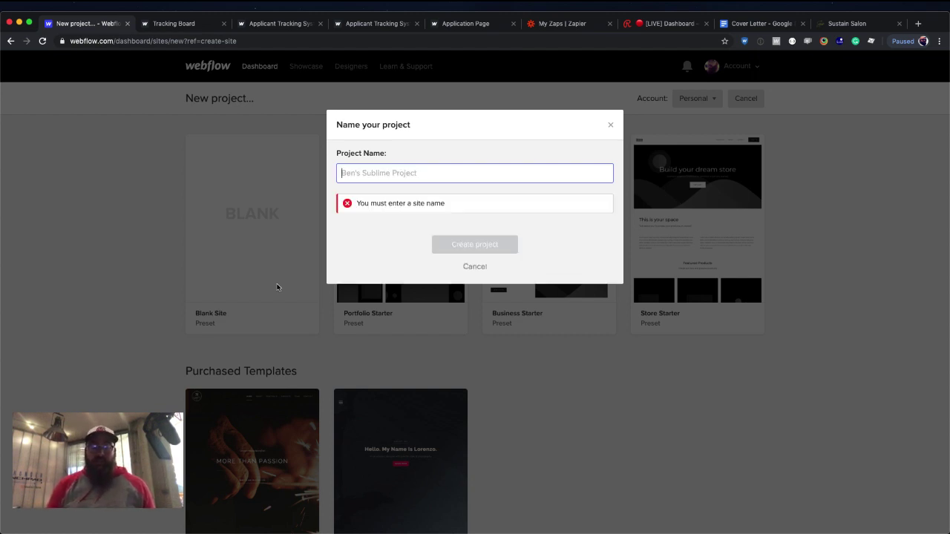
pyautogui.write('OKC Me')
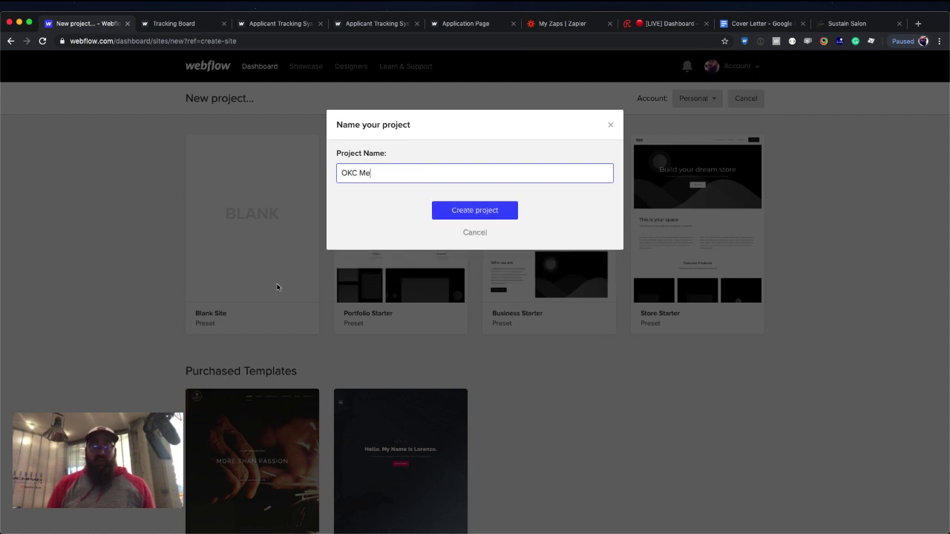
pyautogui.write('etup from Sc')
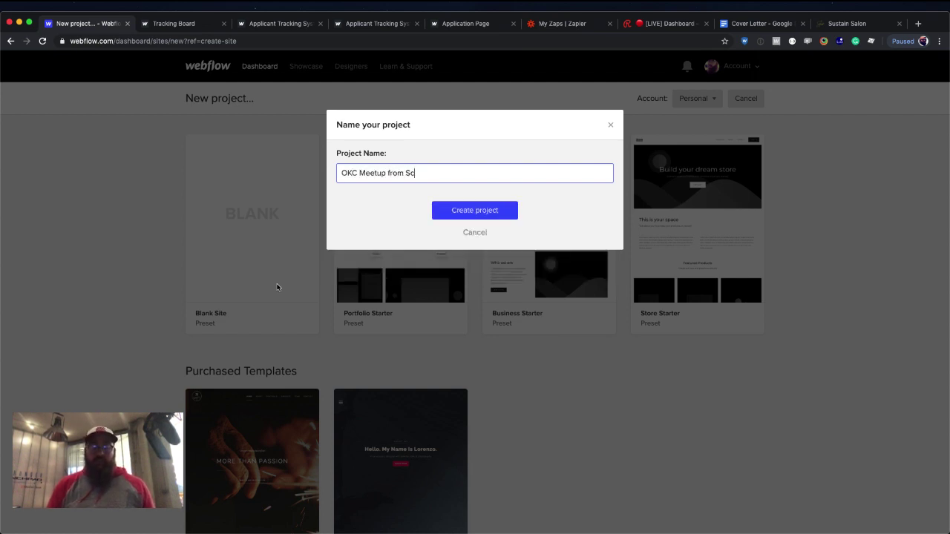
pyautogui.write('ratch')
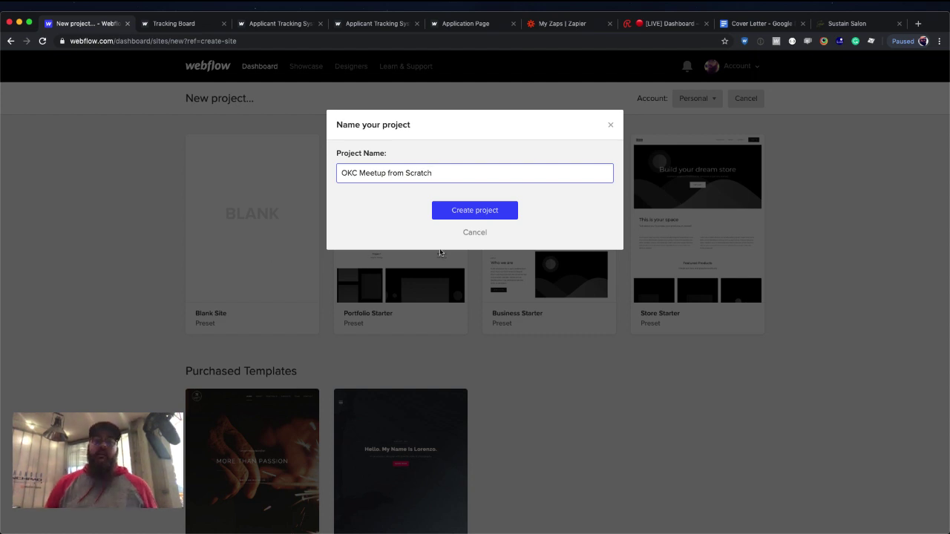
pyautogui.click(456, 217)
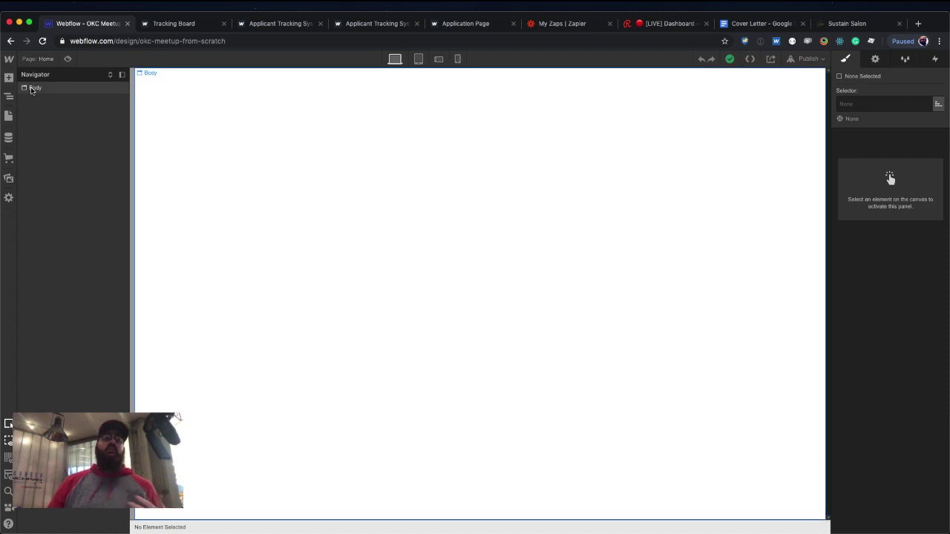
pyautogui.click(77, 89)
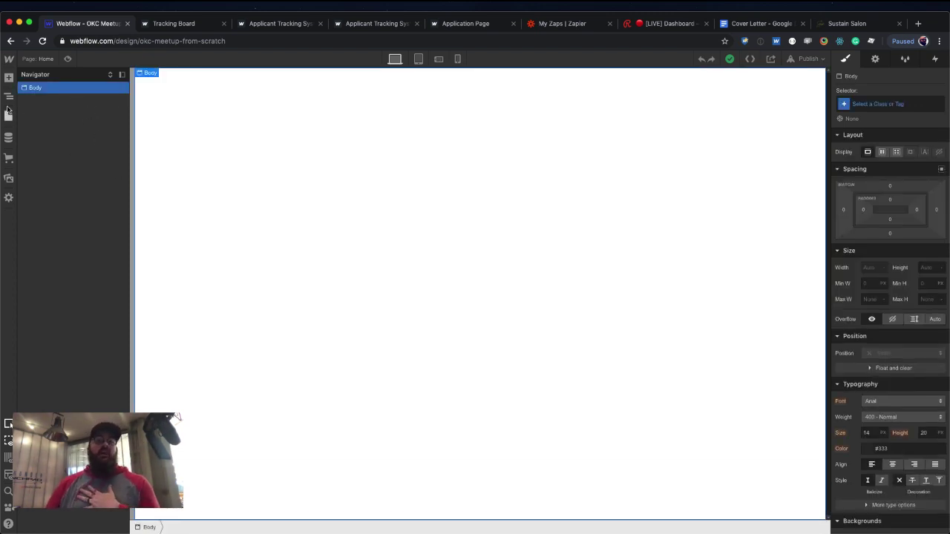
pyautogui.click(10, 79)
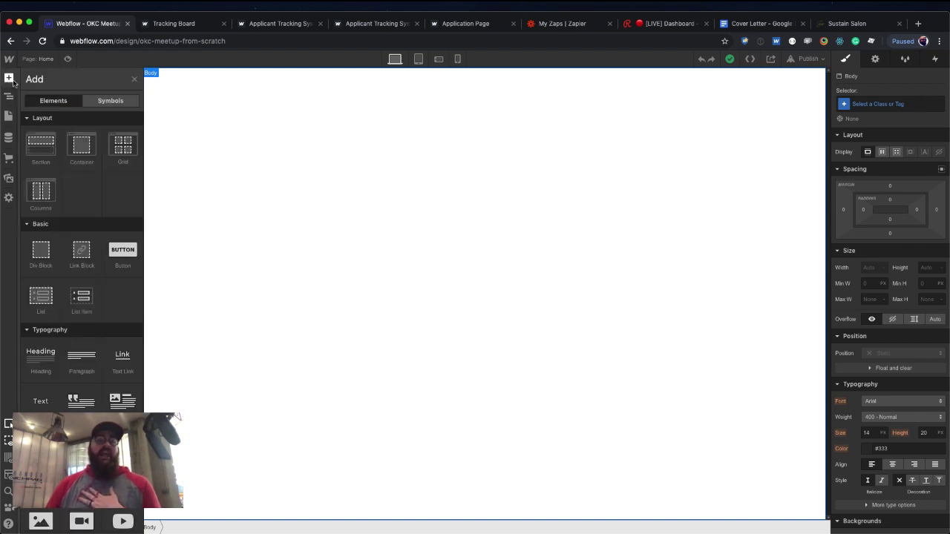
pyautogui.scroll(-1, 102, 229)
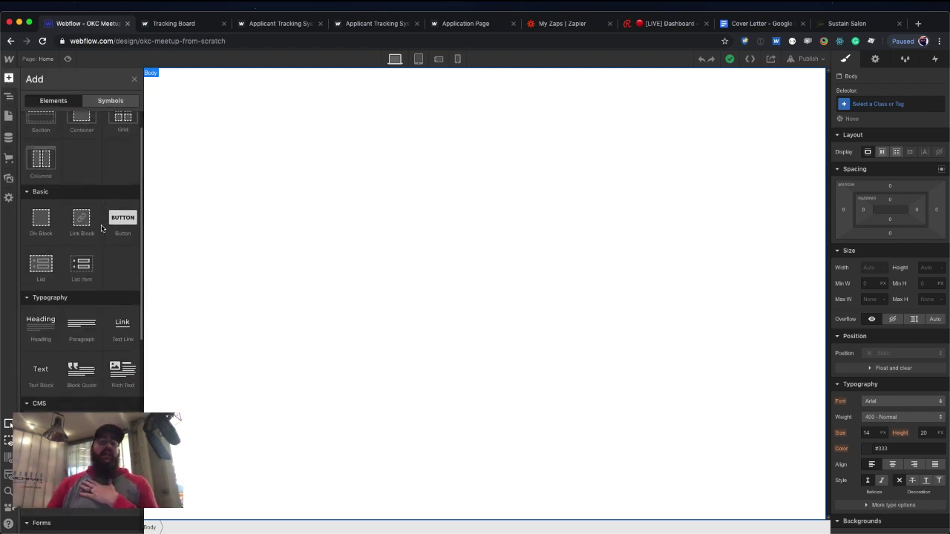
pyautogui.scroll(1, 102, 222)
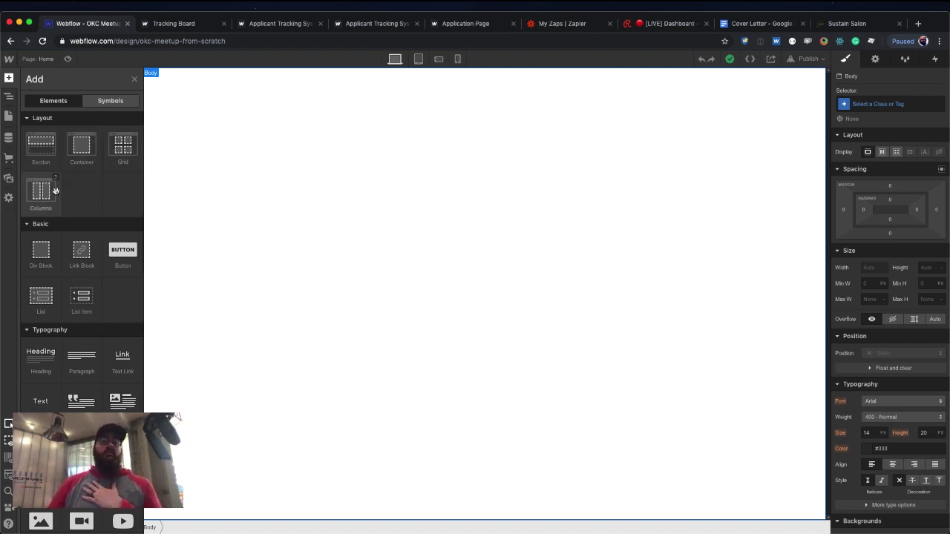
pyautogui.scroll(-2, 55, 191)
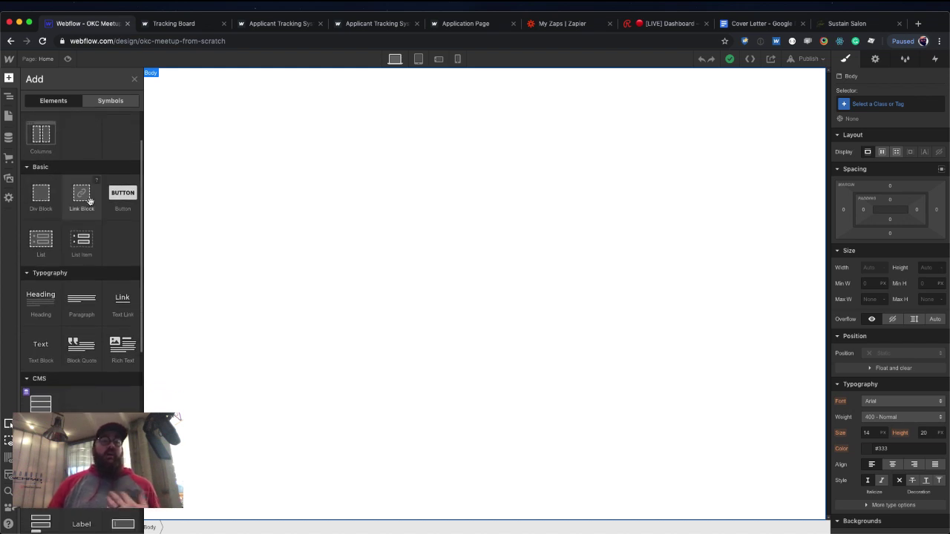
pyautogui.scroll(-1, 119, 196)
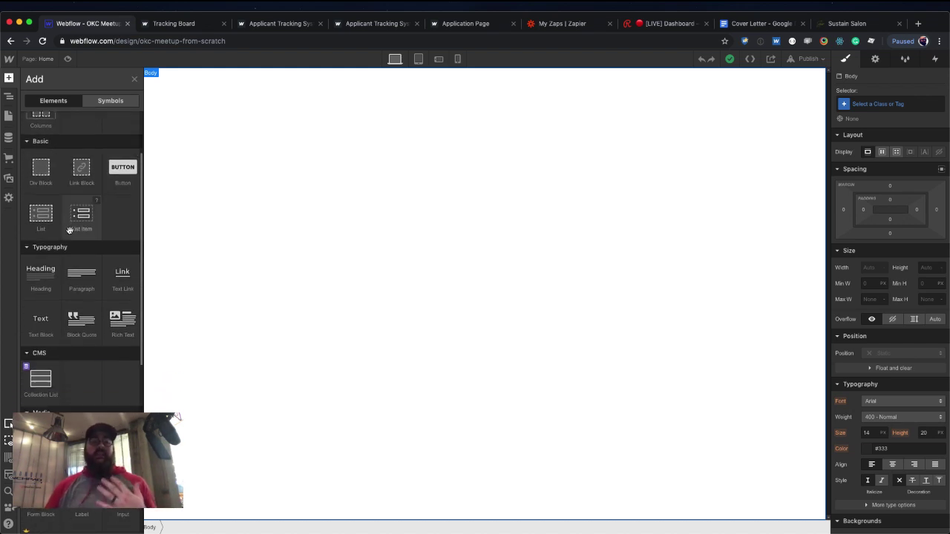
pyautogui.scroll(-4, 69, 231)
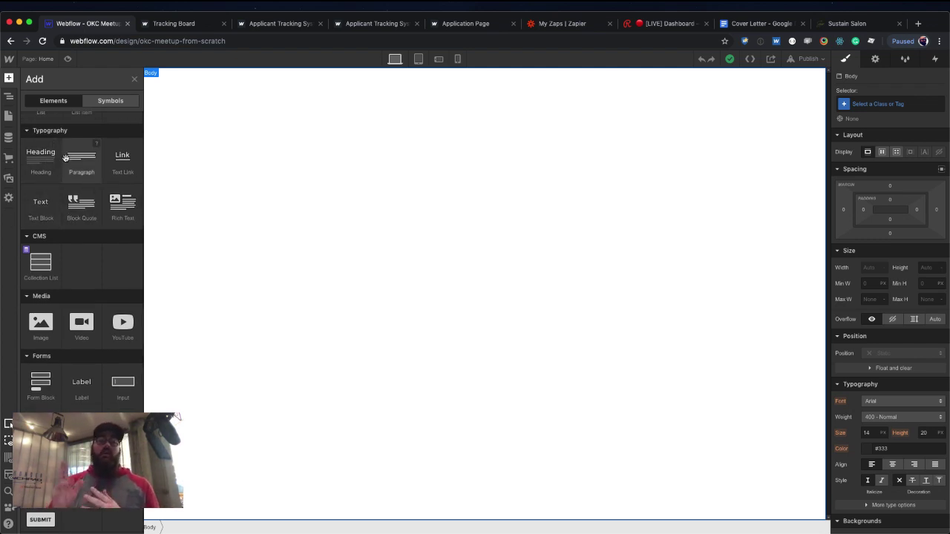
pyautogui.scroll(-1, 66, 186)
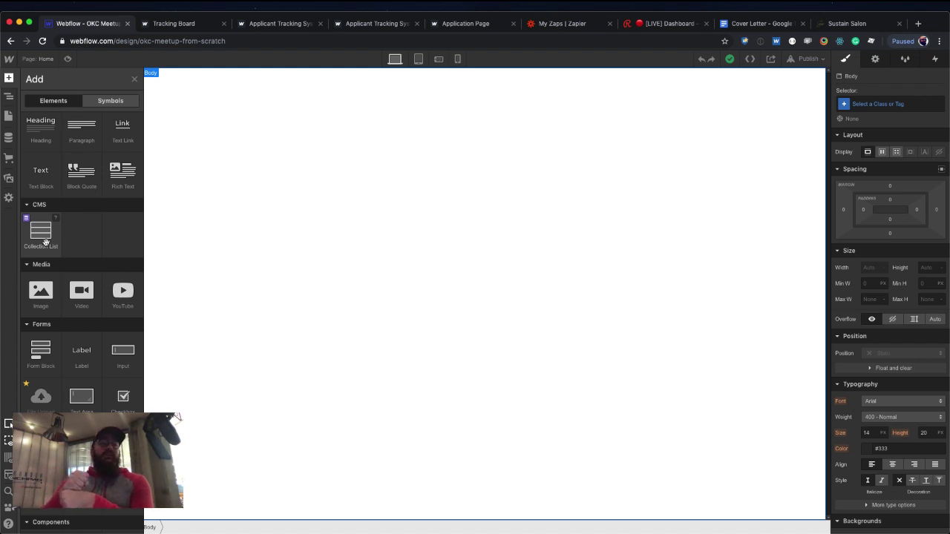
pyautogui.scroll(-2, 46, 244)
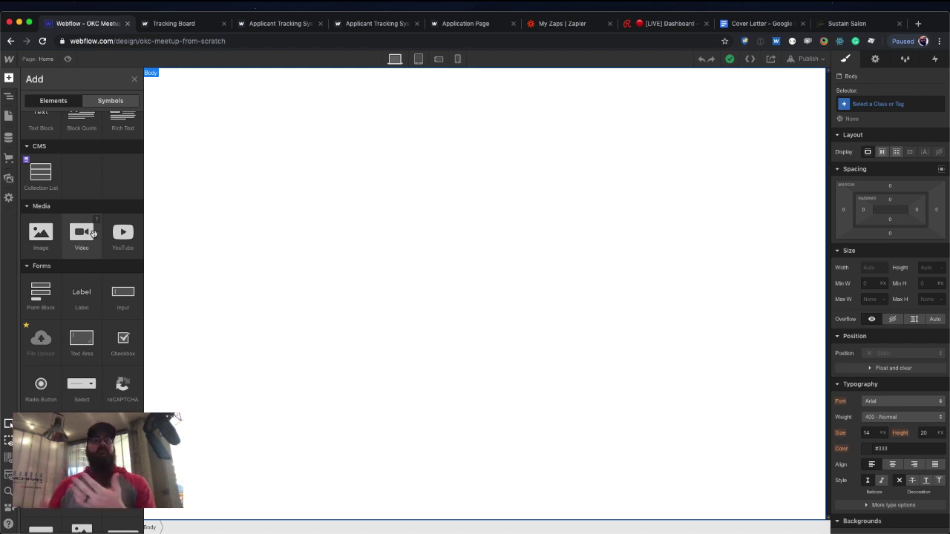
pyautogui.scroll(-2, 44, 296)
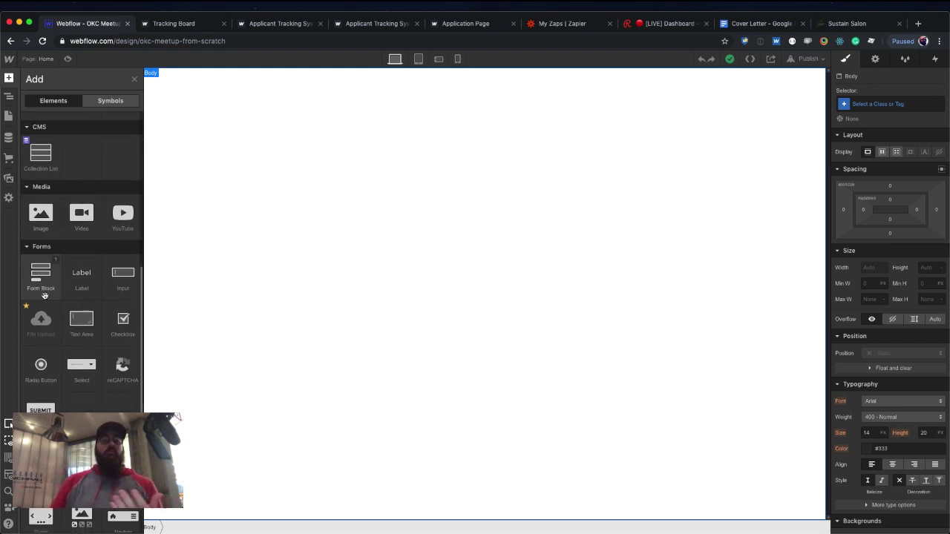
pyautogui.scroll(-2, 43, 295)
pyautogui.scroll(-1, 104, 312)
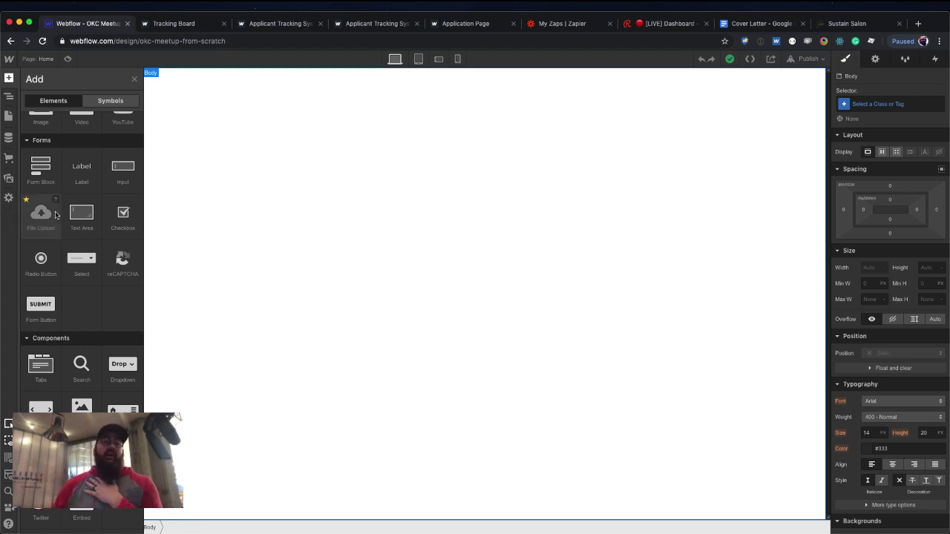
pyautogui.scroll(10, 62, 194)
# Drop a Section into the page Body and confirm its HTML tag stays Div.
pyautogui.moveTo(40, 156); pyautogui.dragTo(374, 164)
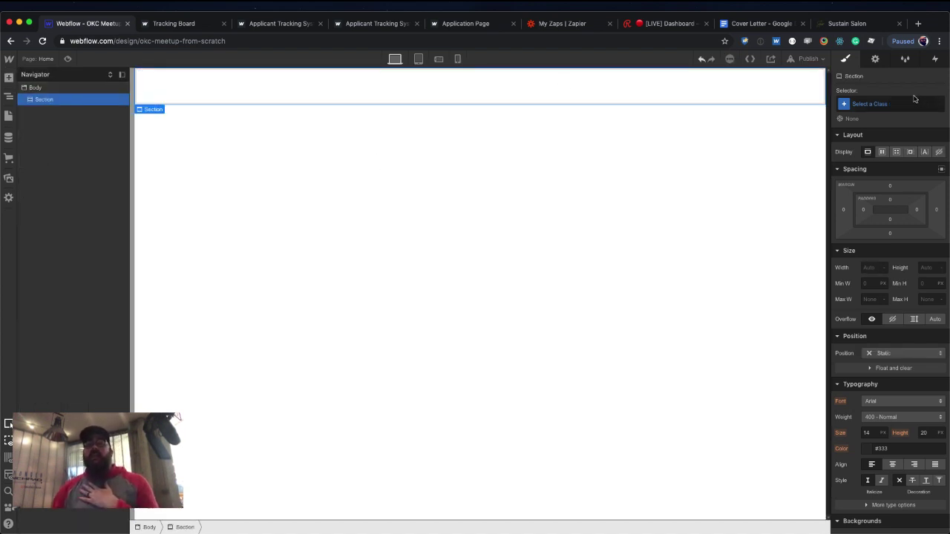
pyautogui.click(876, 64)
pyautogui.click(891, 112)
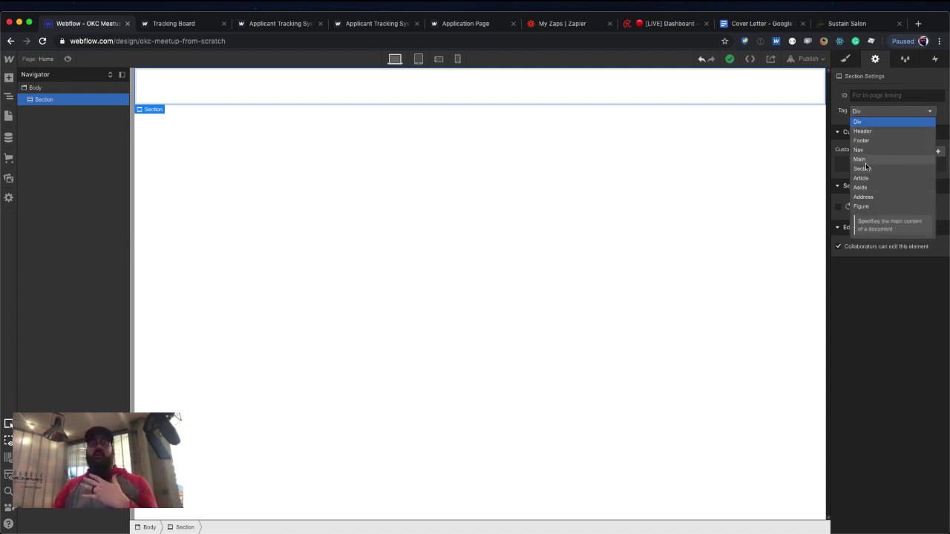
pyautogui.click(700, 150)
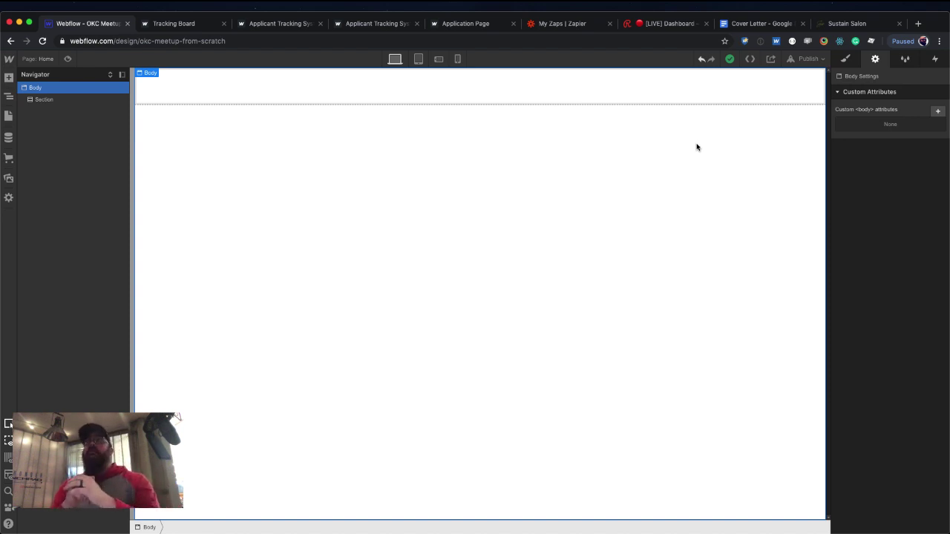
pyautogui.click(477, 112)
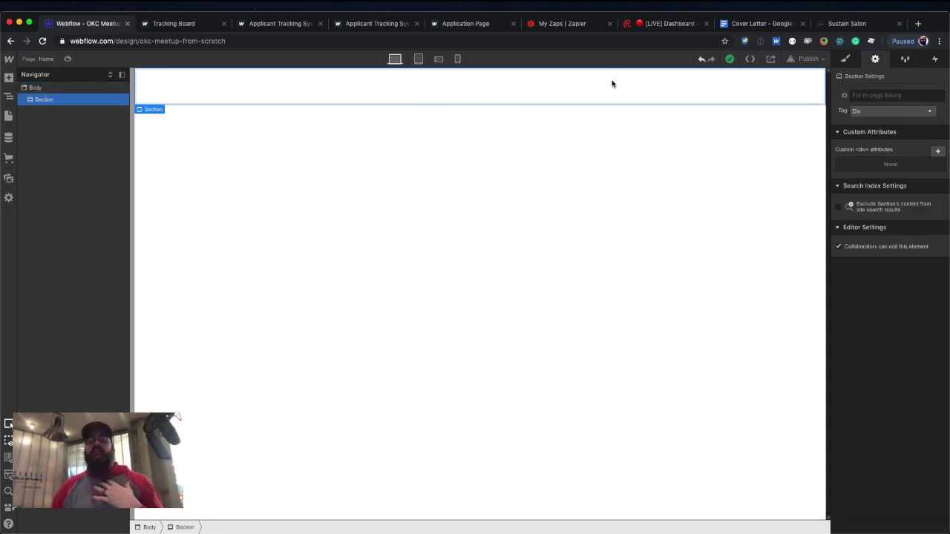
pyautogui.click(8, 77)
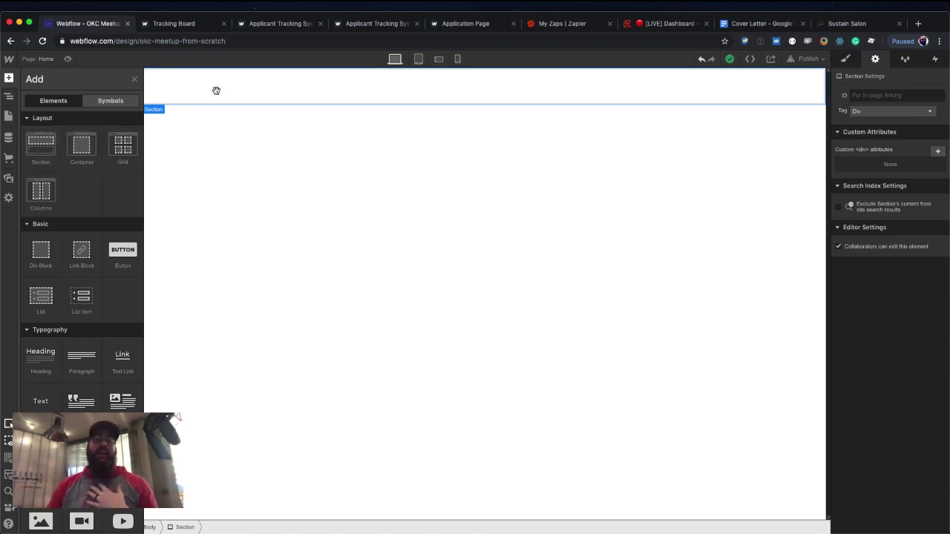
# Drop a Div Block into the Section and give it a new 'Container' class.
pyautogui.press('z')
pyautogui.click(9, 77)
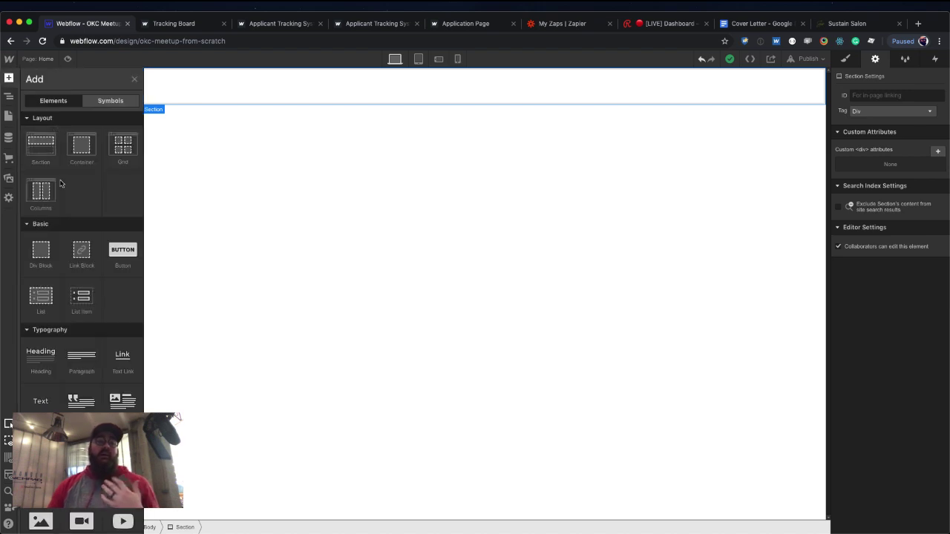
pyautogui.moveTo(41, 250); pyautogui.dragTo(279, 88)
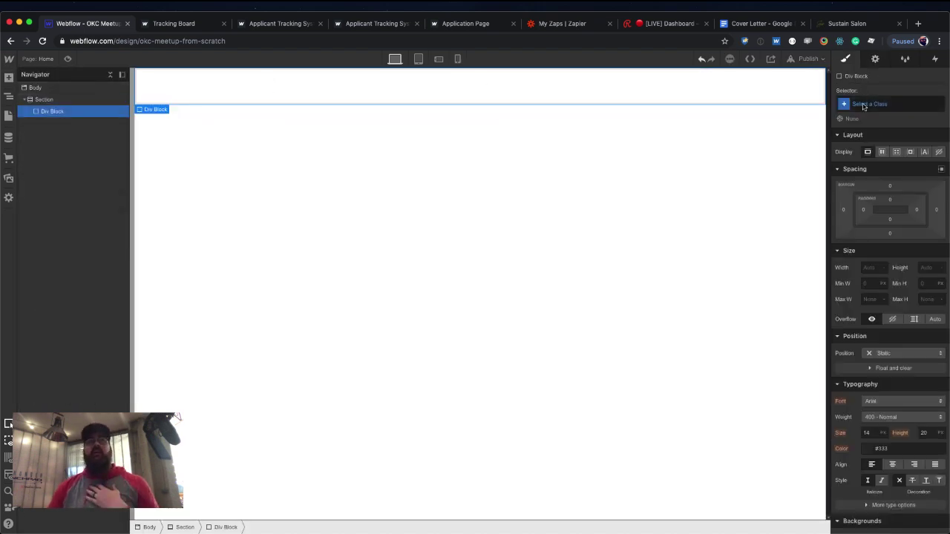
pyautogui.click(875, 106)
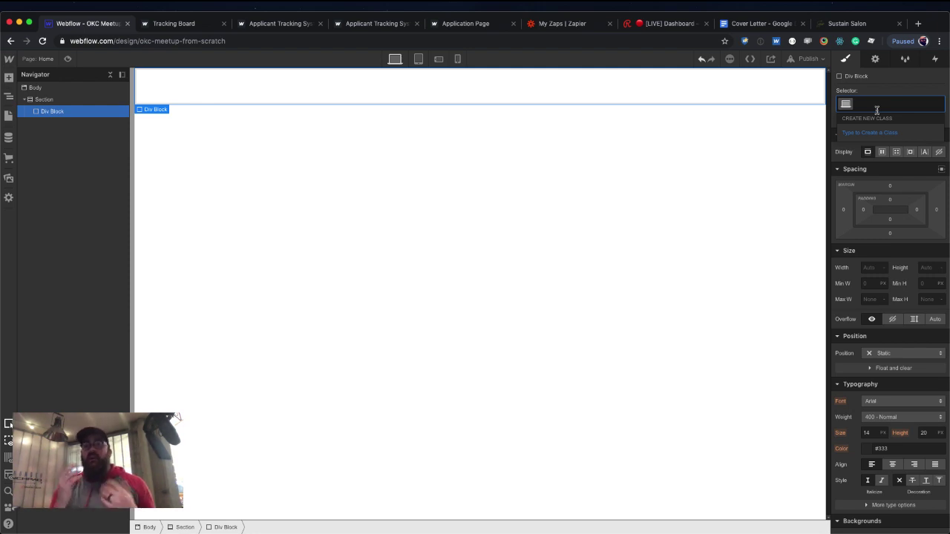
pyautogui.write('Container')
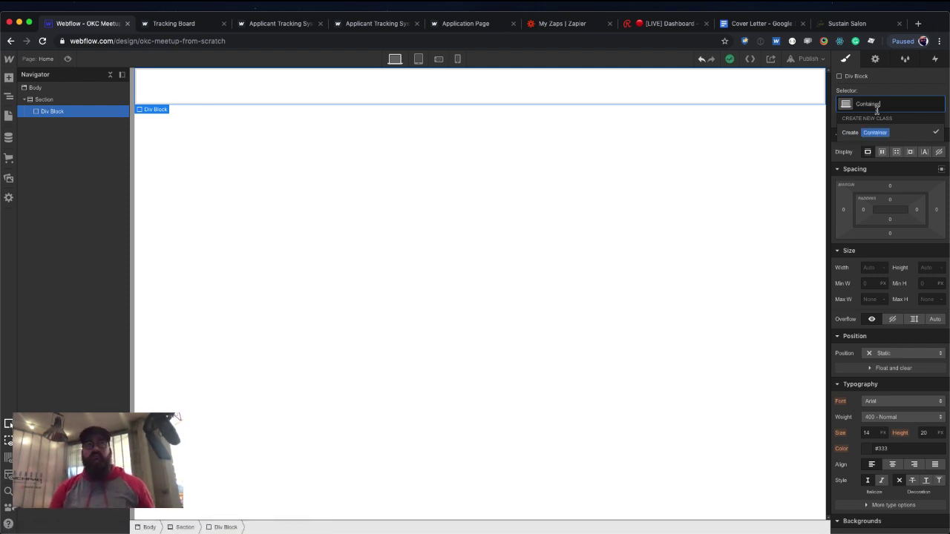
pyautogui.press('Return')
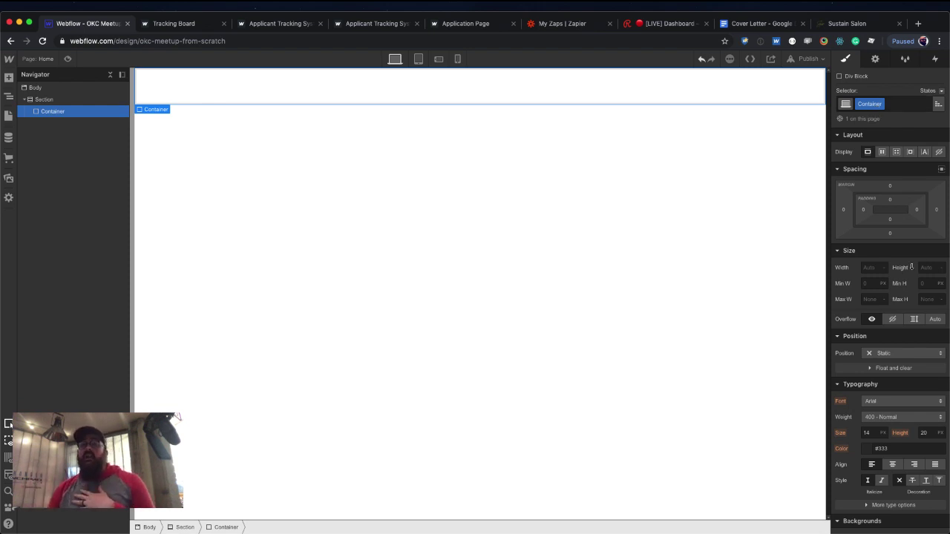
pyautogui.click(870, 269)
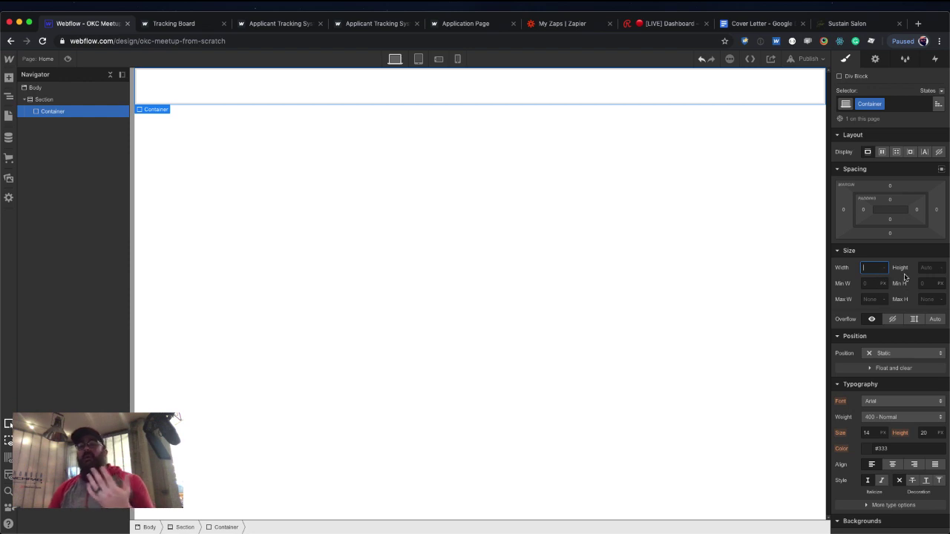
# Give the Container a 1200 px max width and auto side margins to centre it.
pyautogui.click(876, 299)
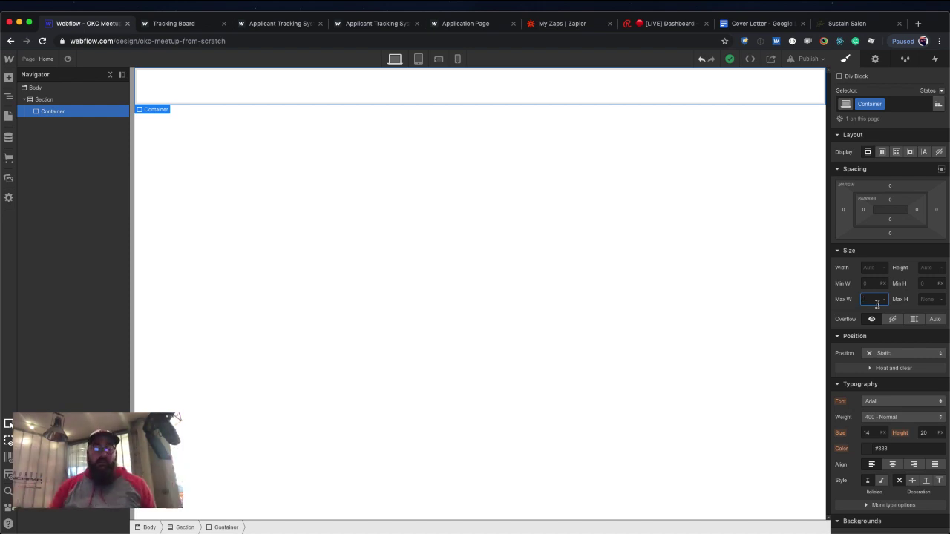
pyautogui.press('Return')
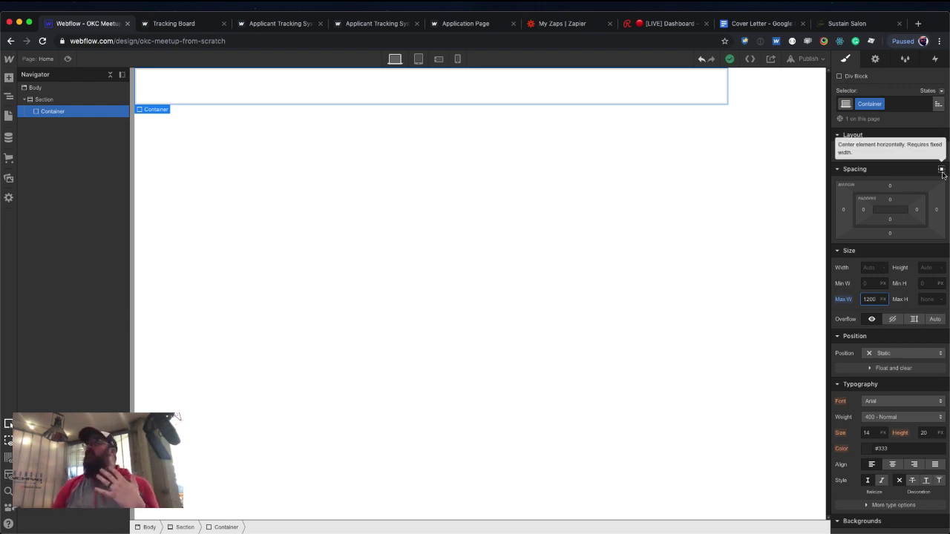
pyautogui.click(941, 170)
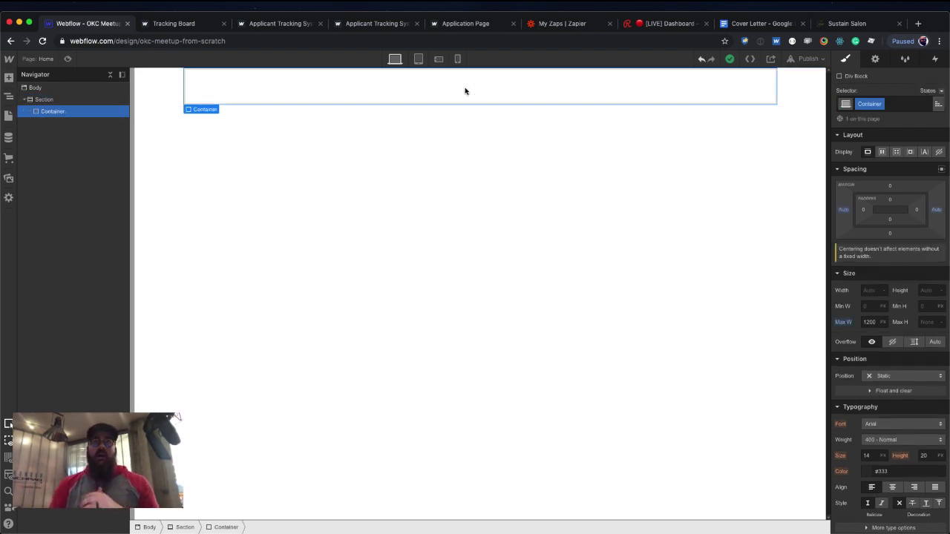
# Add a Div Block inside the Container and give it the class Section 1 Wrapper.
pyautogui.press('super+e')
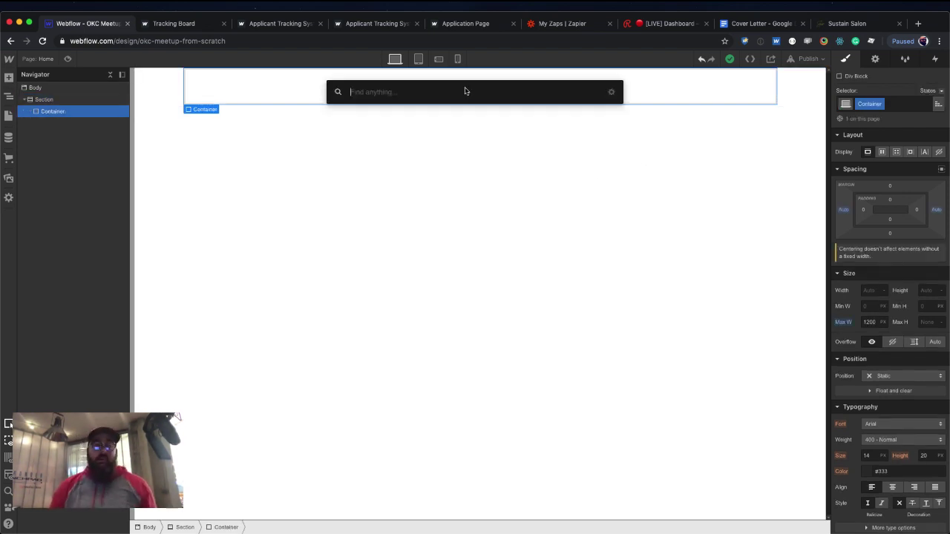
pyautogui.write('di')
pyautogui.press('Return')
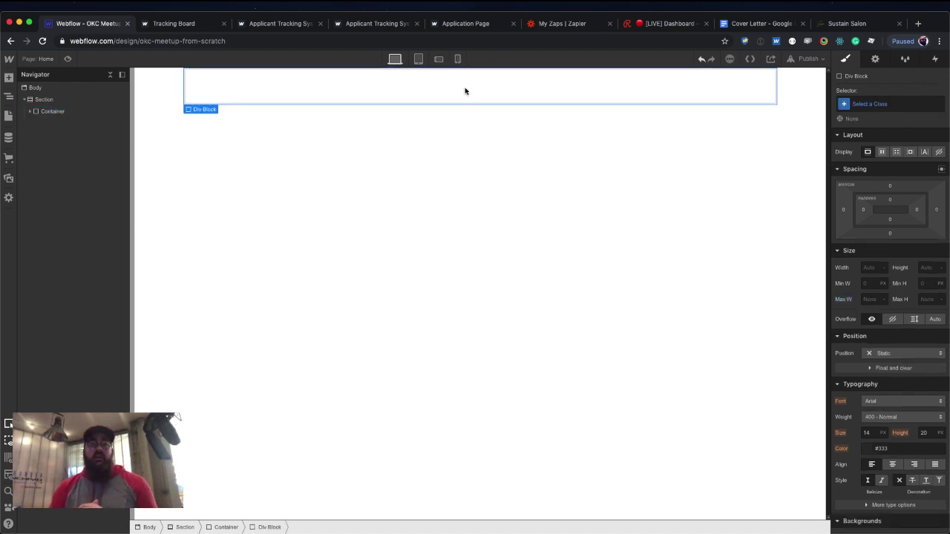
pyautogui.click(884, 108)
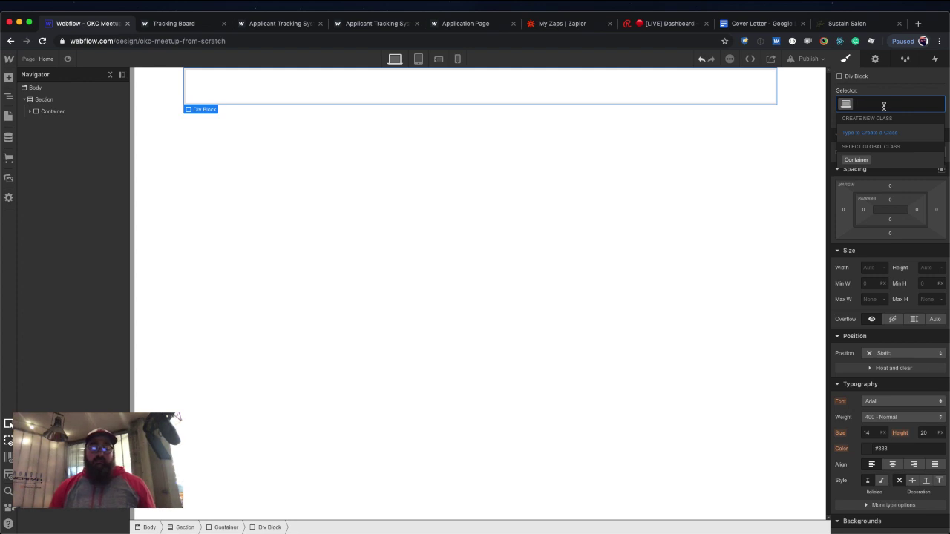
pyautogui.write('Section')
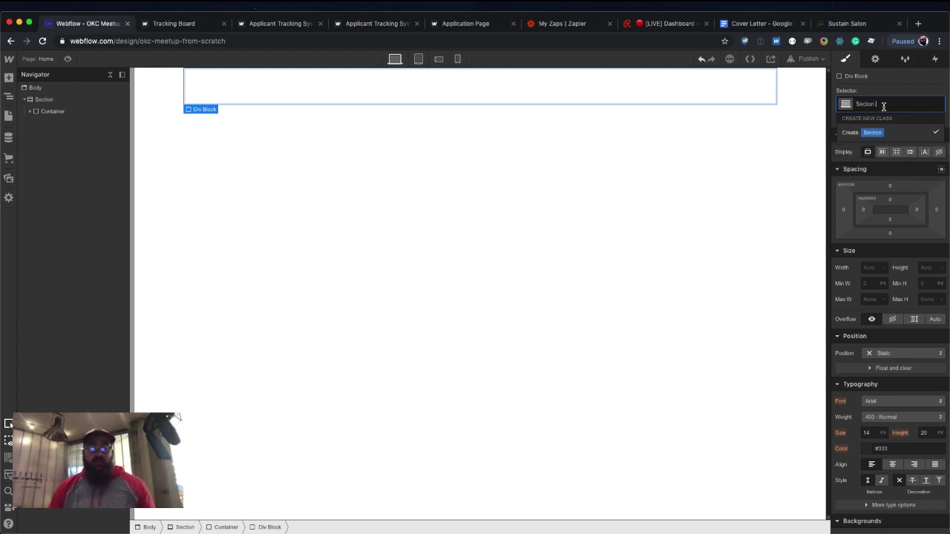
pyautogui.write(' 1 Wrapper')
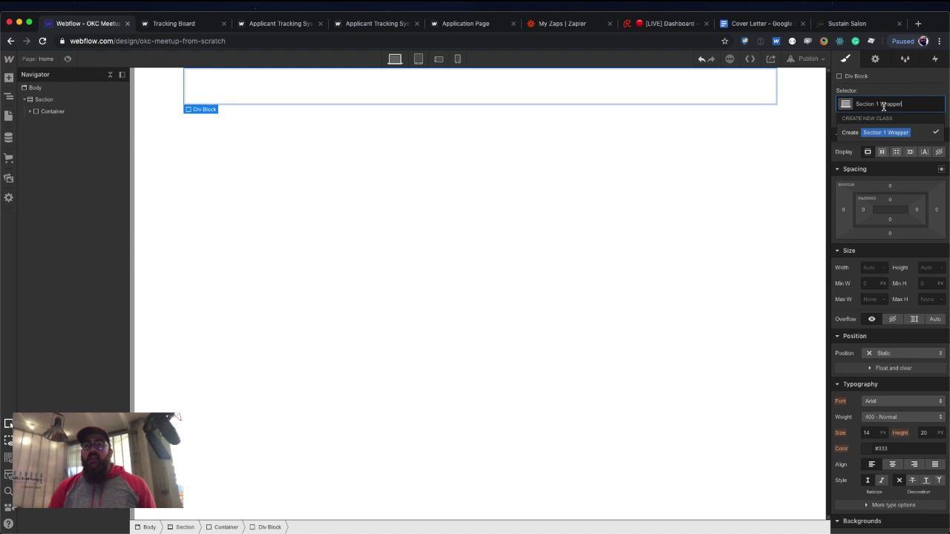
pyautogui.press('Return')
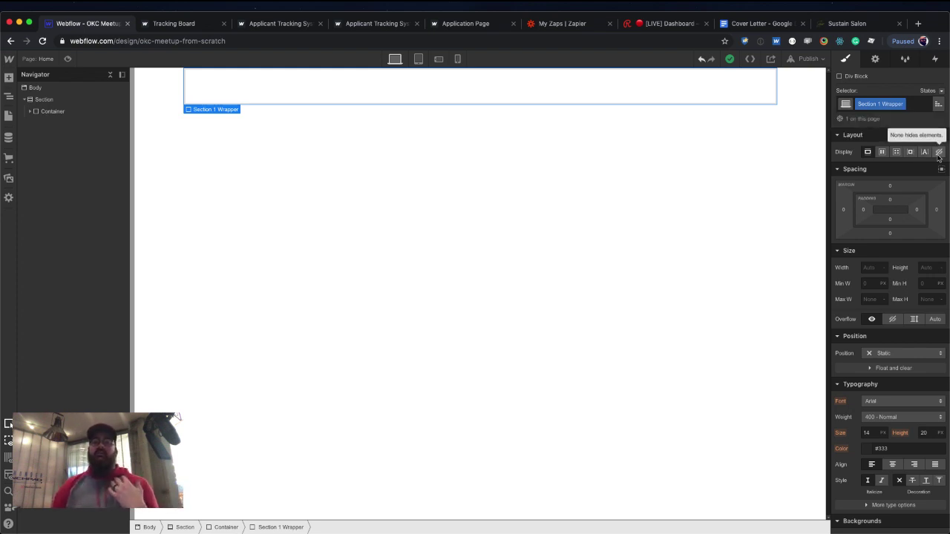
# Set the Section 1 Wrapper's display to Flex.
pyautogui.click(939, 153)
pyautogui.click(868, 153)
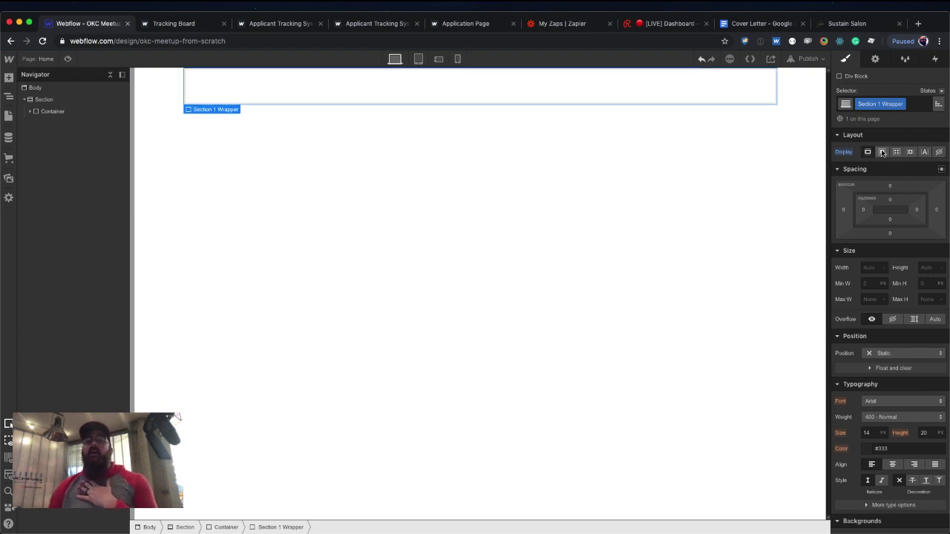
pyautogui.click(883, 152)
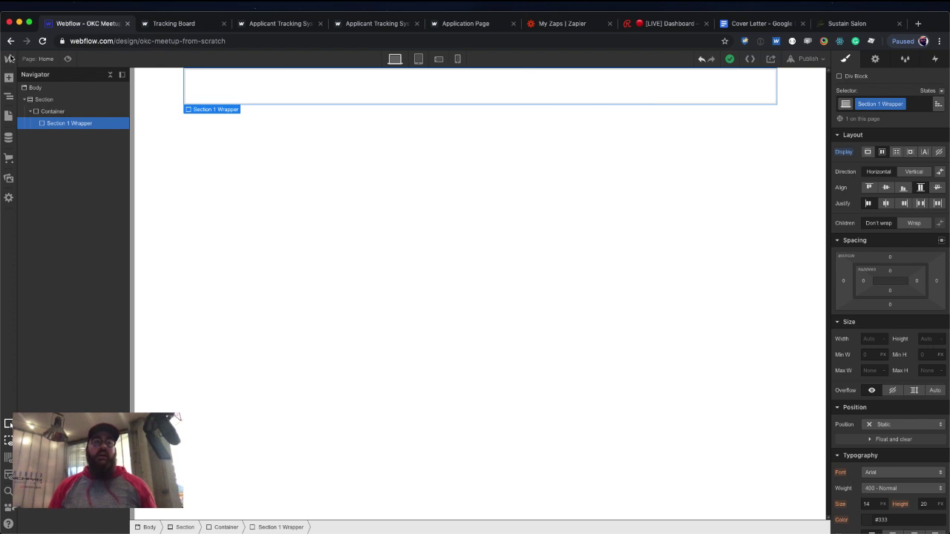
# Drag three Div Blocks side by side into the Section 1 Wrapper.
pyautogui.click(9, 78)
pyautogui.moveTo(41, 253); pyautogui.dragTo(223, 96)
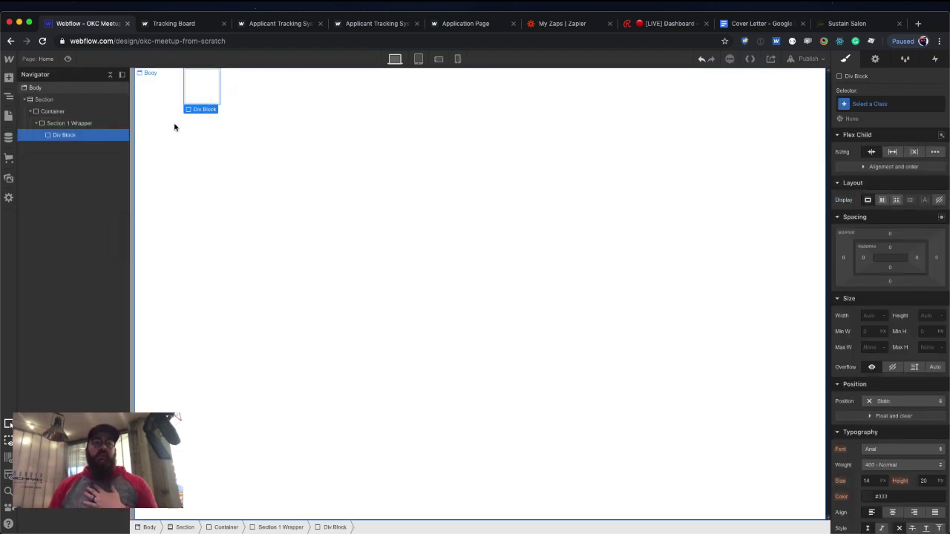
pyautogui.click(9, 78)
pyautogui.moveTo(40, 253); pyautogui.dragTo(245, 89)
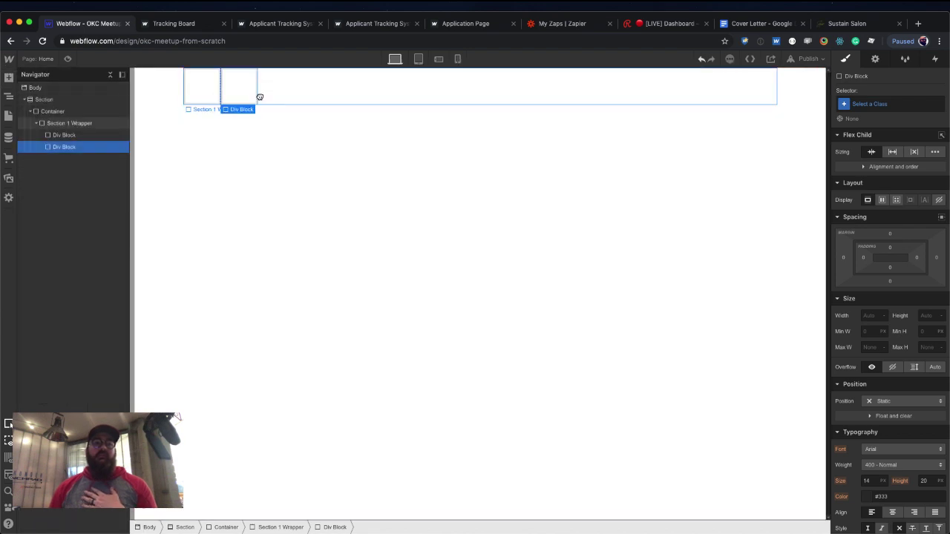
pyautogui.click(9, 78)
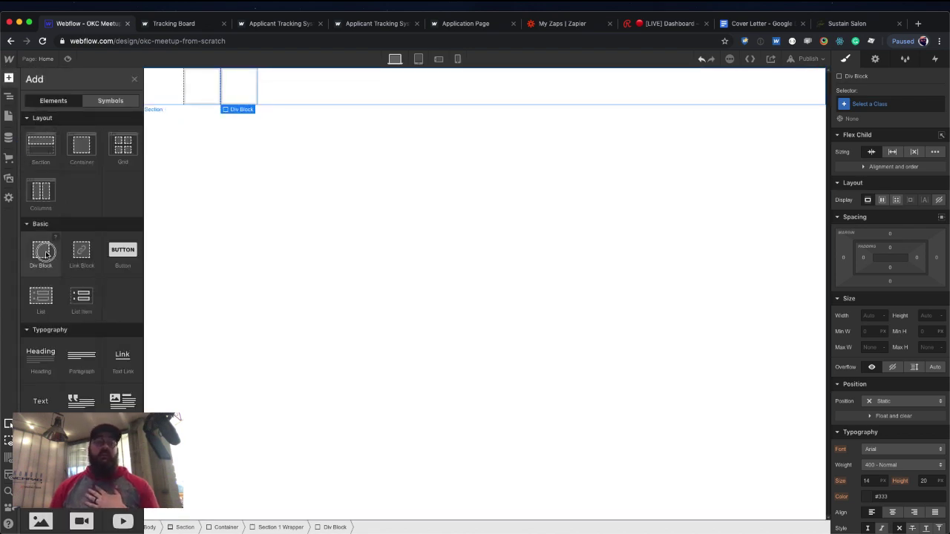
pyautogui.moveTo(41, 253); pyautogui.dragTo(290, 86)
# Set the wrapper's justification to space-between so the blocks spread across the row.
pyautogui.click(320, 91)
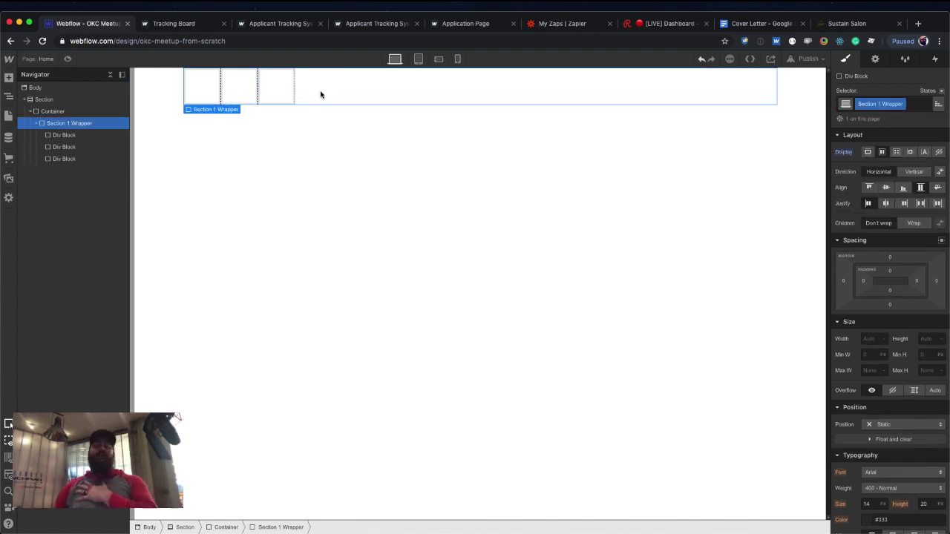
pyautogui.click(921, 203)
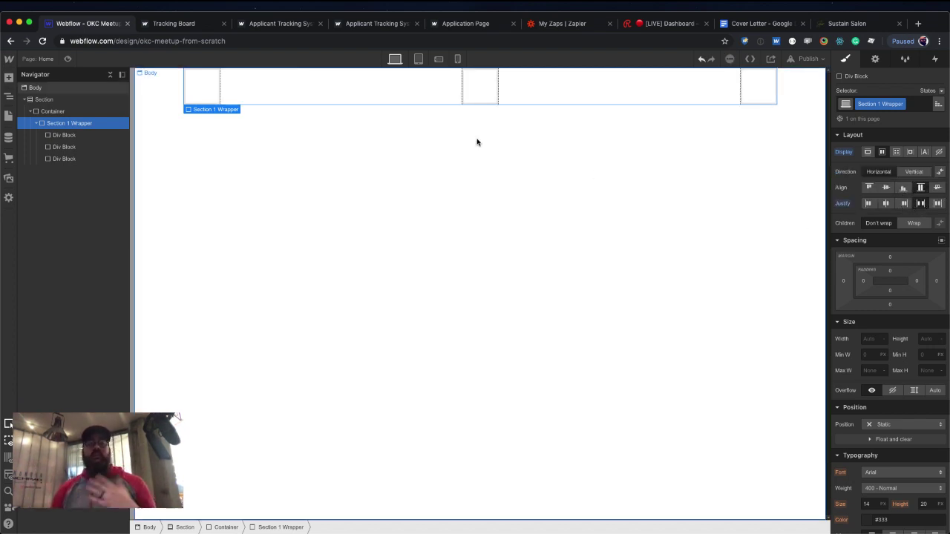
pyautogui.click(213, 83)
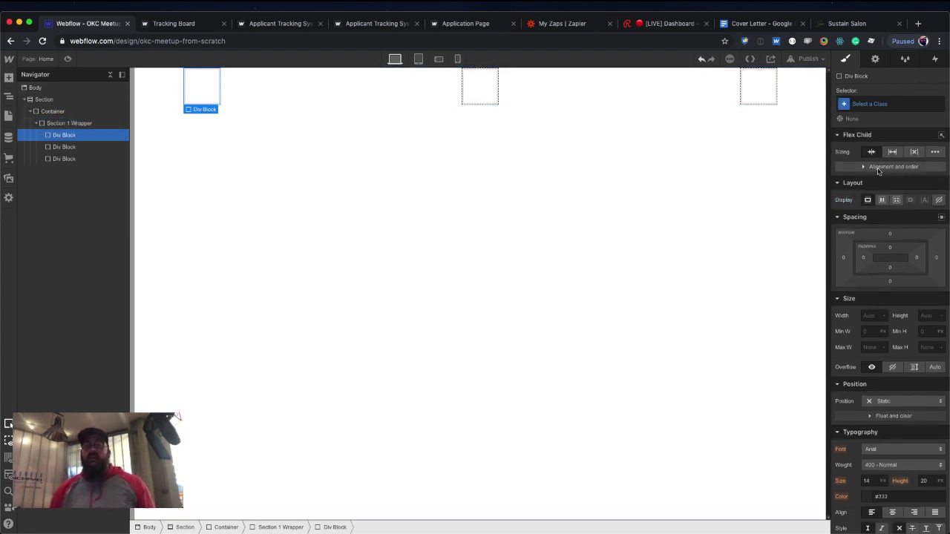
# Create a Div class on the first block with a width of 33.33%.
pyautogui.click(869, 103)
pyautogui.write('D')
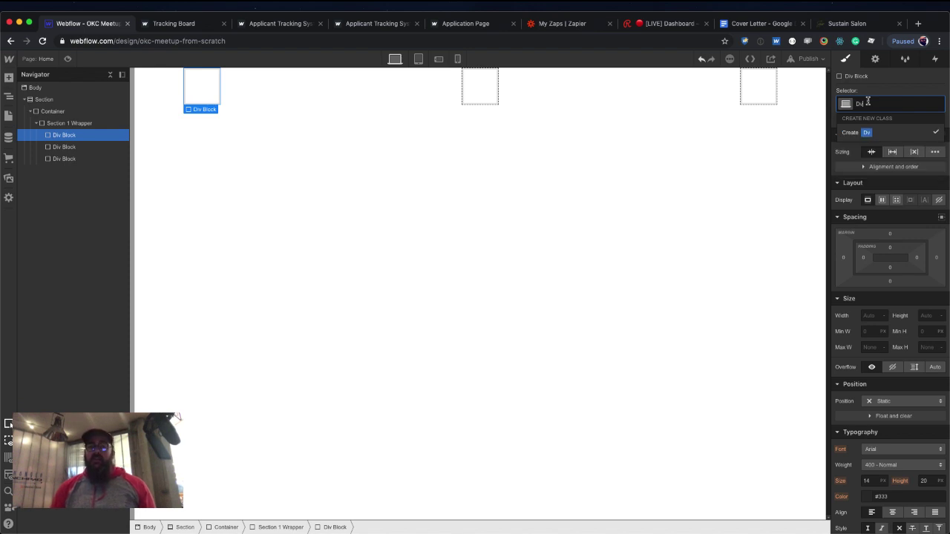
pyautogui.write('iv')
pyautogui.press('Return')
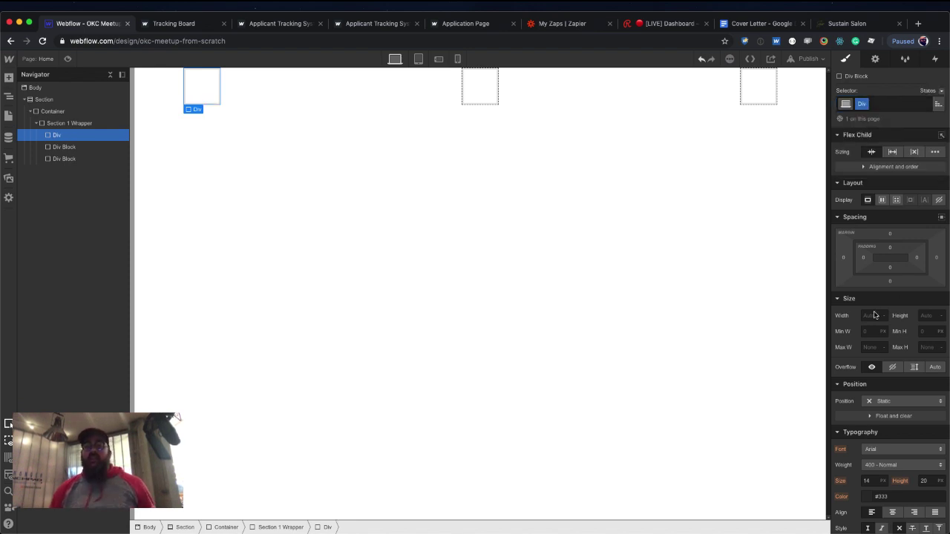
pyautogui.click(873, 315)
pyautogui.write('3')
pyautogui.write('0')
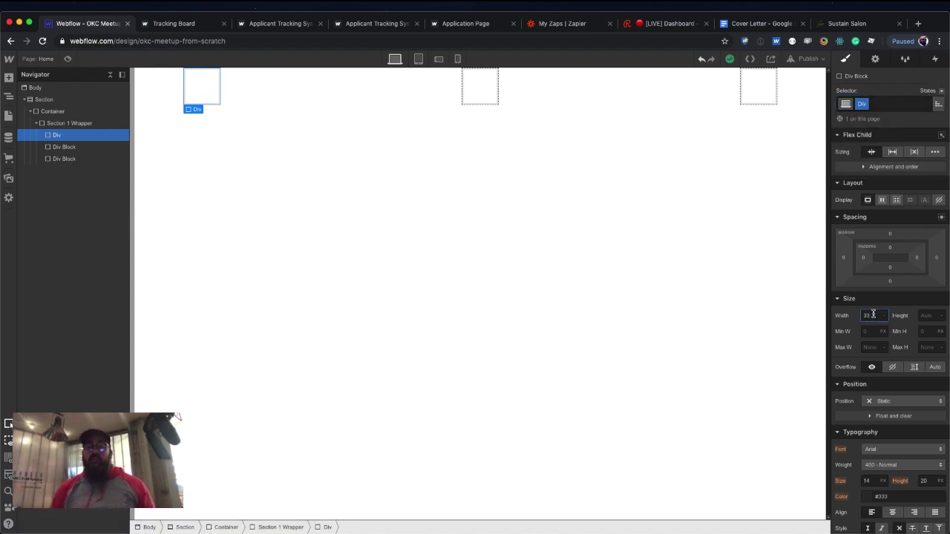
pyautogui.write('.3')
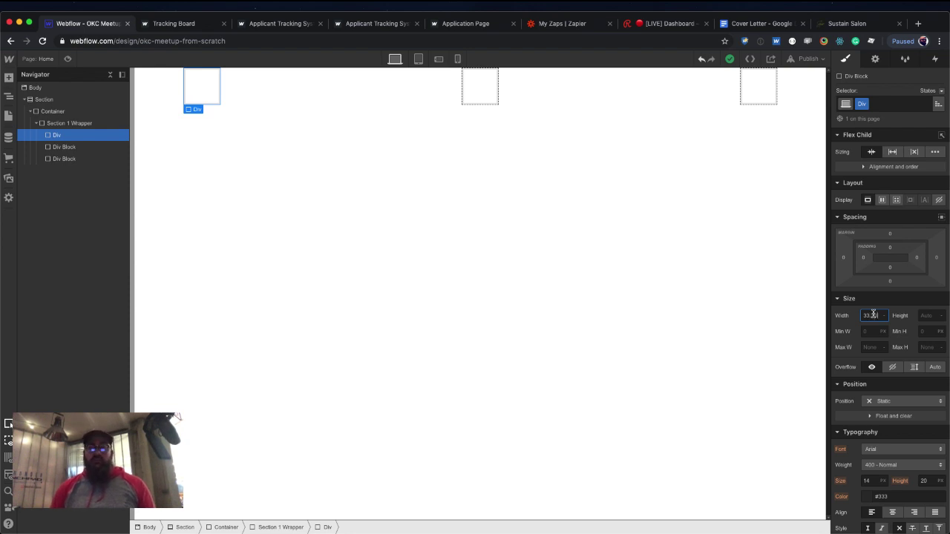
pyautogui.write('3')
pyautogui.press('Return')
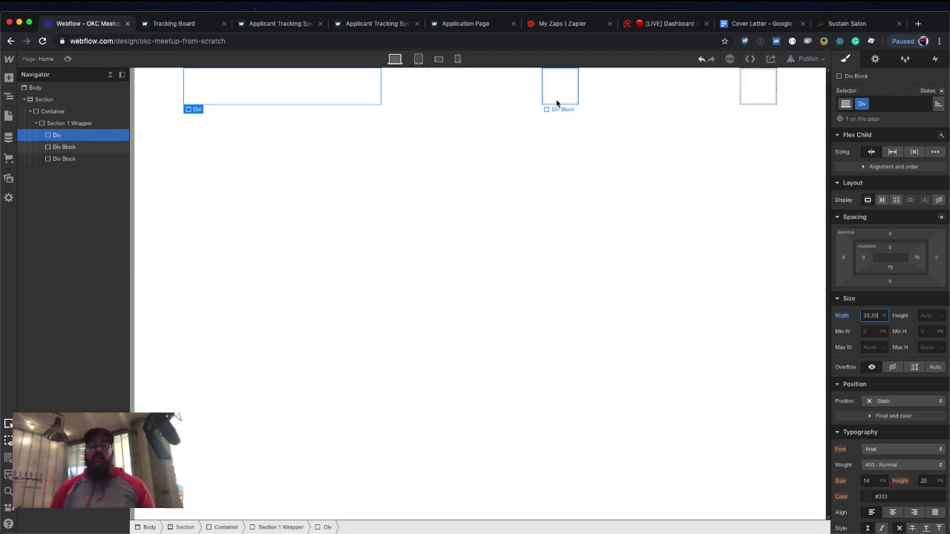
# Apply the existing Div class to the second and third blocks.
pyautogui.click(558, 96)
pyautogui.click(883, 105)
pyautogui.write('div1')
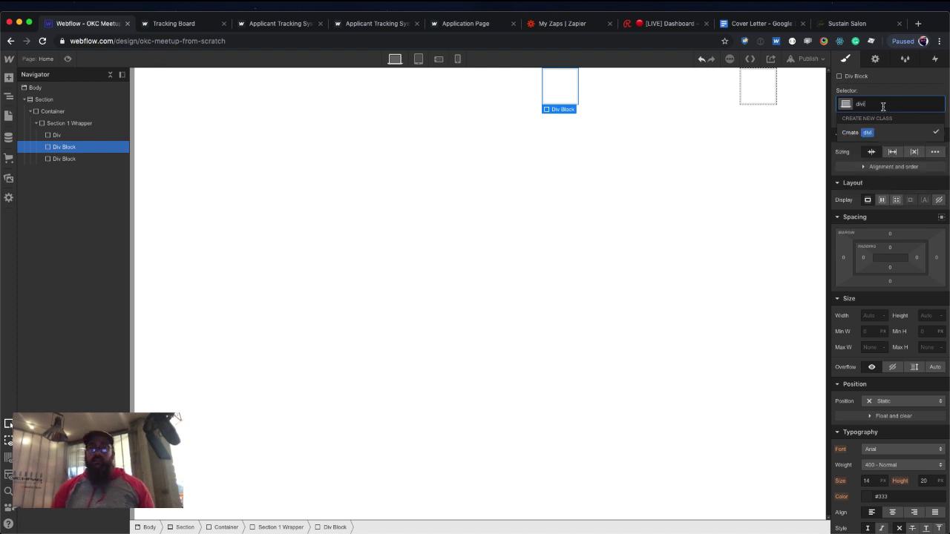
pyautogui.press('BackSpace')
pyautogui.press('Return')
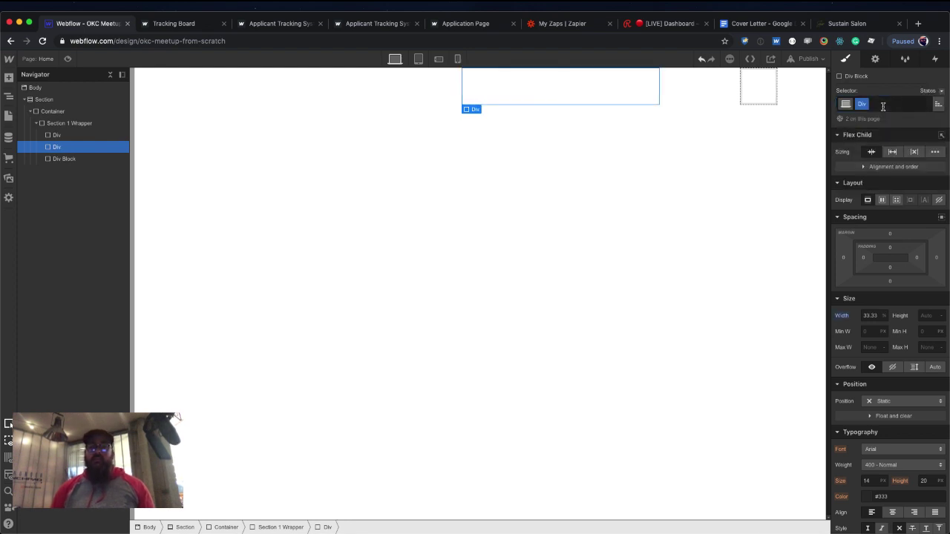
pyautogui.click(765, 88)
pyautogui.click(865, 103)
pyautogui.write('div')
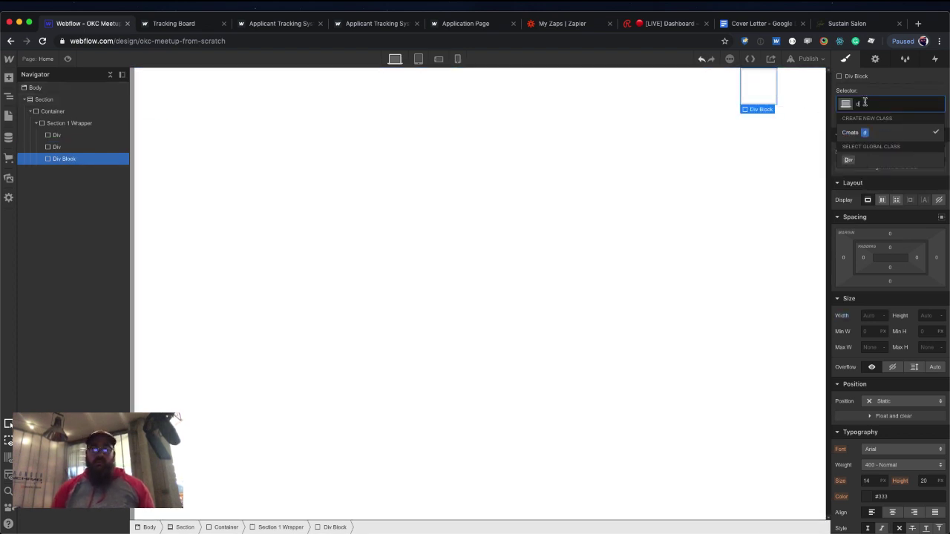
pyautogui.press('Return')
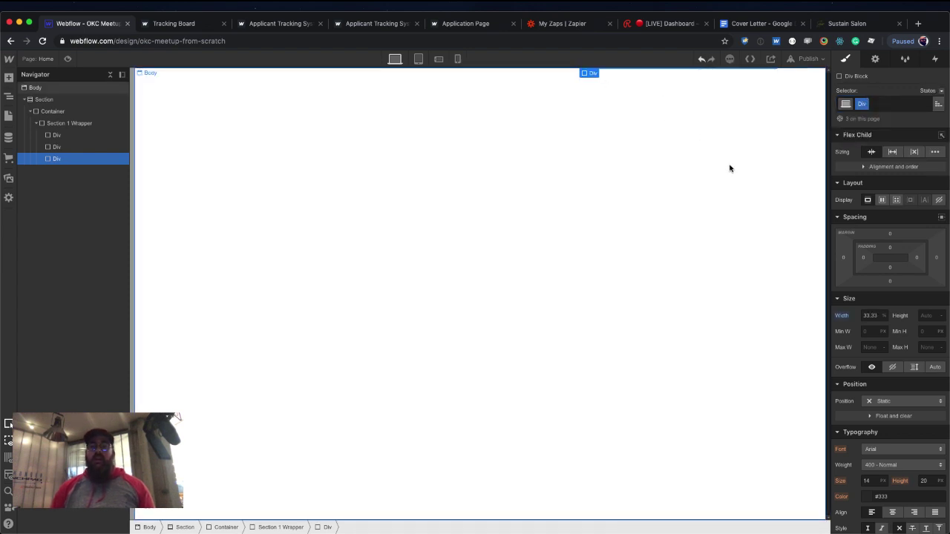
# Give the Div columns a 200px minimum height and a red background.
pyautogui.click(930, 332)
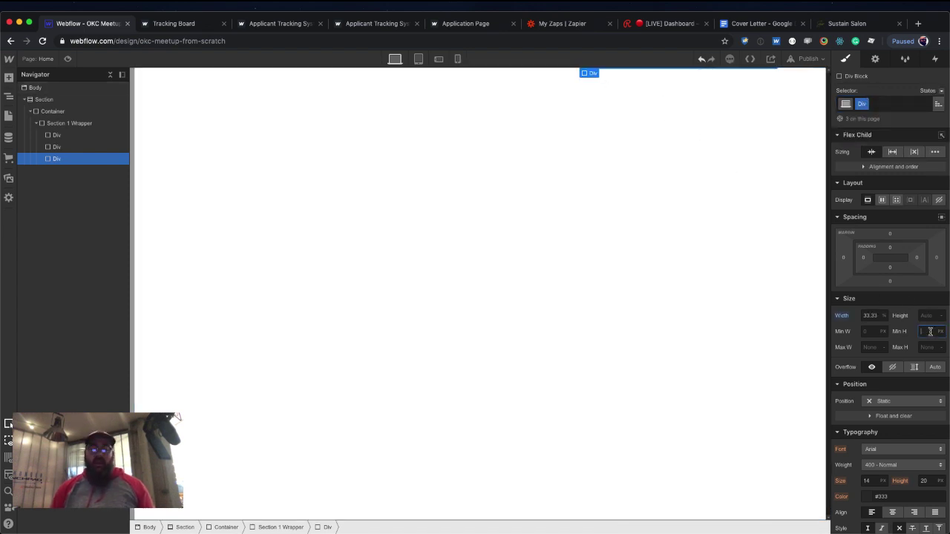
pyautogui.write('200')
pyautogui.scroll(-5, 873, 384)
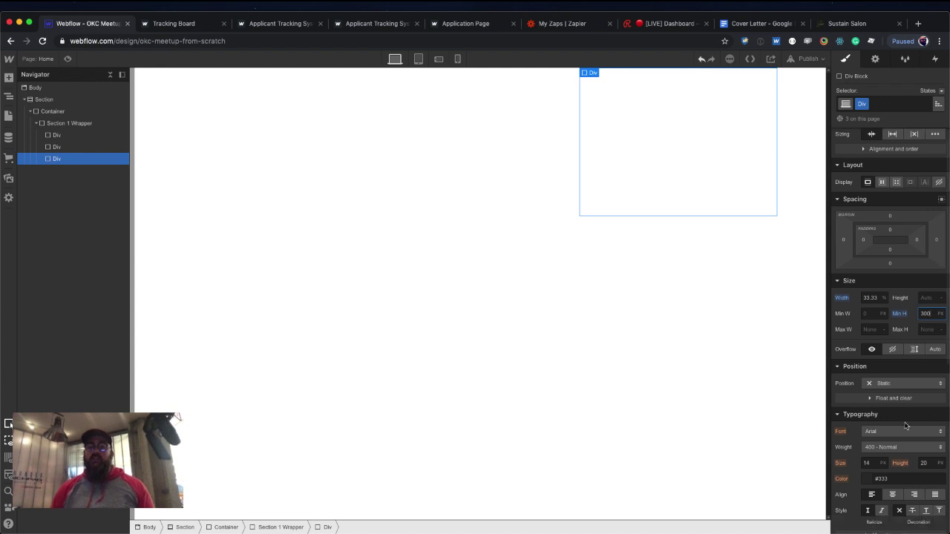
pyautogui.click(866, 368)
pyautogui.click(912, 395)
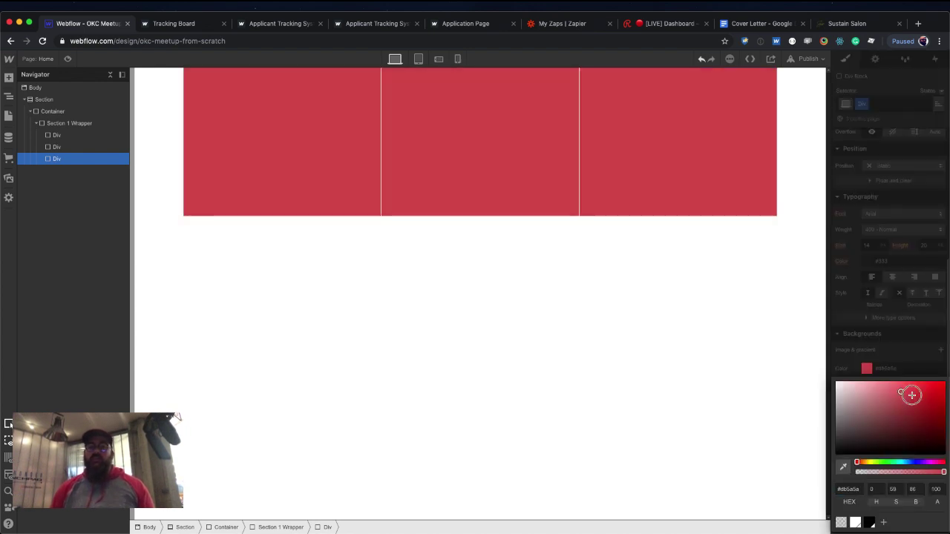
pyautogui.click(674, 225)
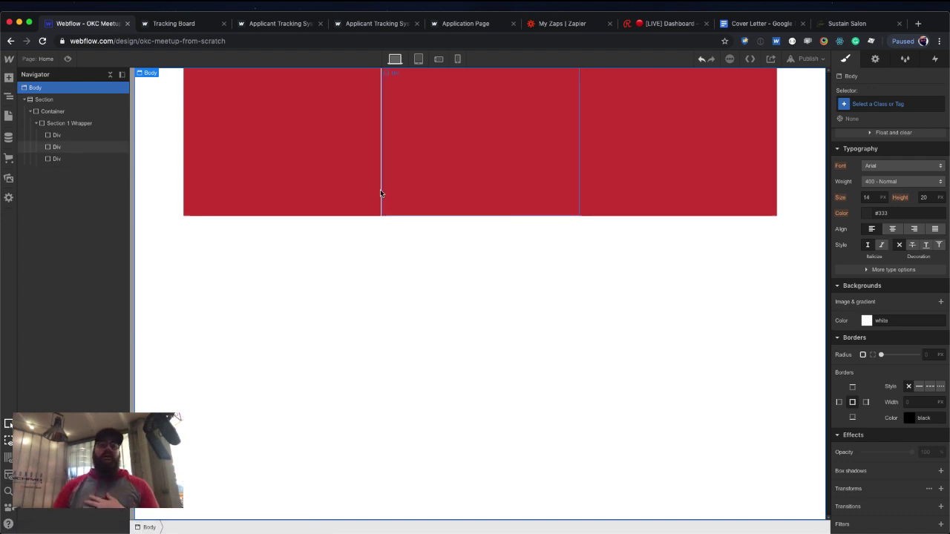
# Add a Heading to the first column, adjust its spacing, and paste copies into the other two columns.
pyautogui.click(283, 130)
pyautogui.press('super+e')
pyautogui.write('head')
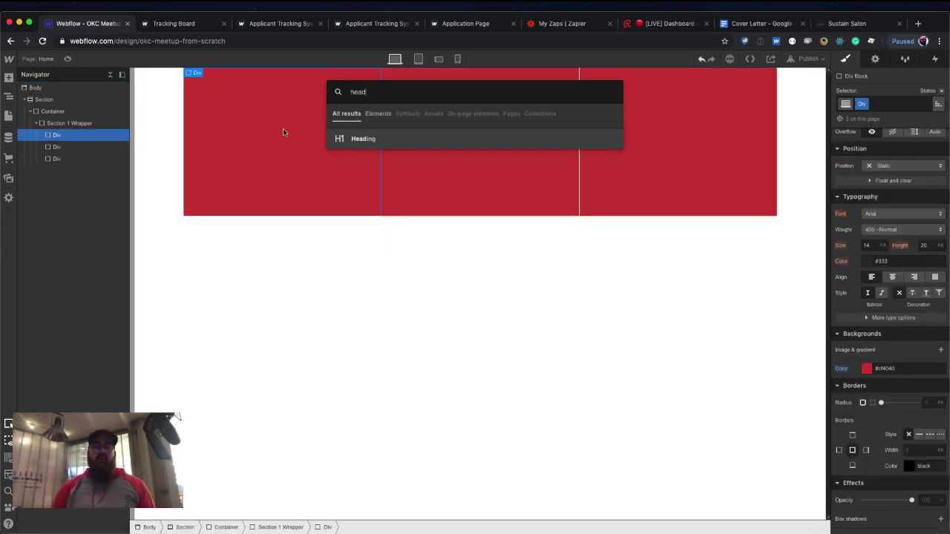
pyautogui.press('Return')
pyautogui.click(340, 156)
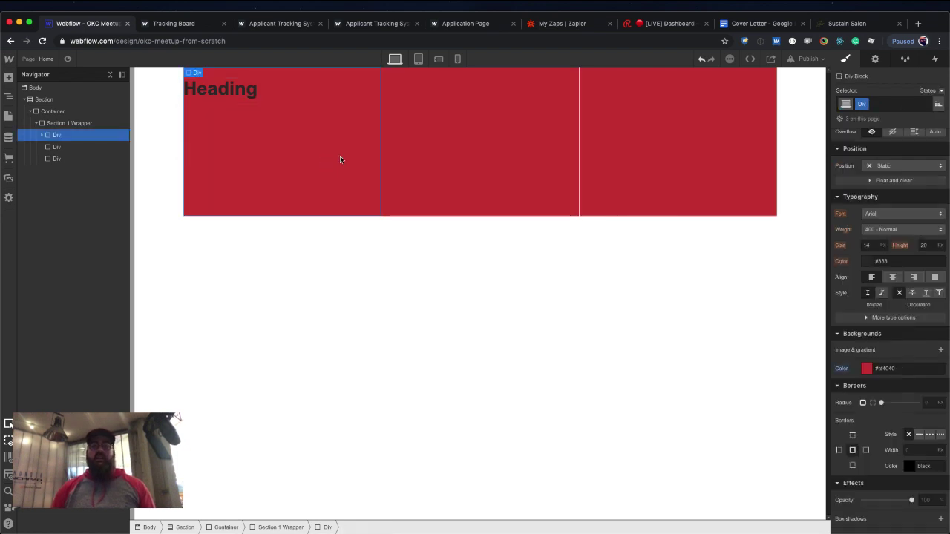
pyautogui.scroll(3, 890, 260)
pyautogui.moveTo(892, 268); pyautogui.dragTo(883, 222)
pyautogui.click(223, 99)
pyautogui.hotkey('ctrl', 'c')
pyautogui.click(475, 130)
pyautogui.hotkey('ctrl', 'v')
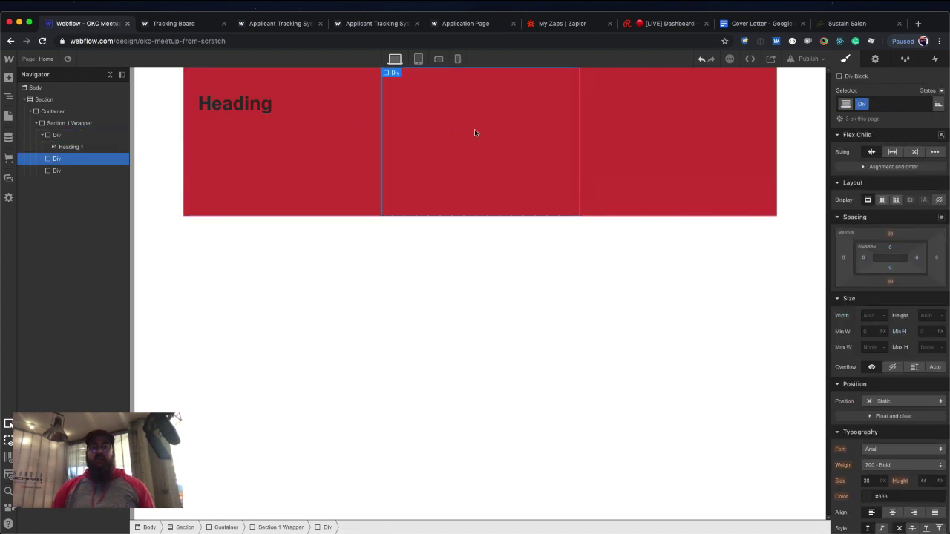
pyautogui.click(625, 126)
pyautogui.hotkey('ctrl', 'v')
# Insert a placeholder Paragraph under the first Heading and paste it into the other two columns.
pyautogui.click(253, 106)
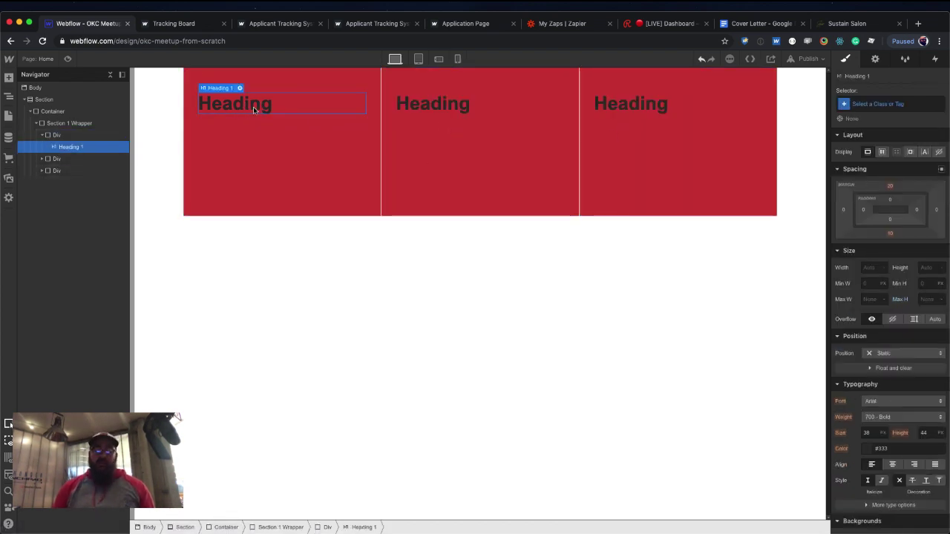
pyautogui.hotkey('ctrl', 'e')
pyautogui.write('para')
pyautogui.press('Return')
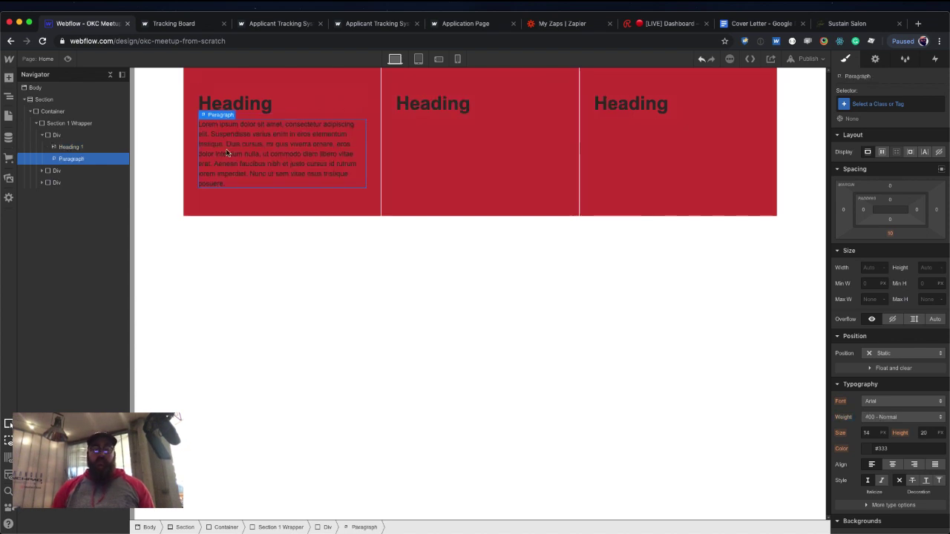
pyautogui.hotkey('ctrl', 'c')
pyautogui.click(437, 111)
pyautogui.hotkey('ctrl', 'v')
pyautogui.click(605, 141)
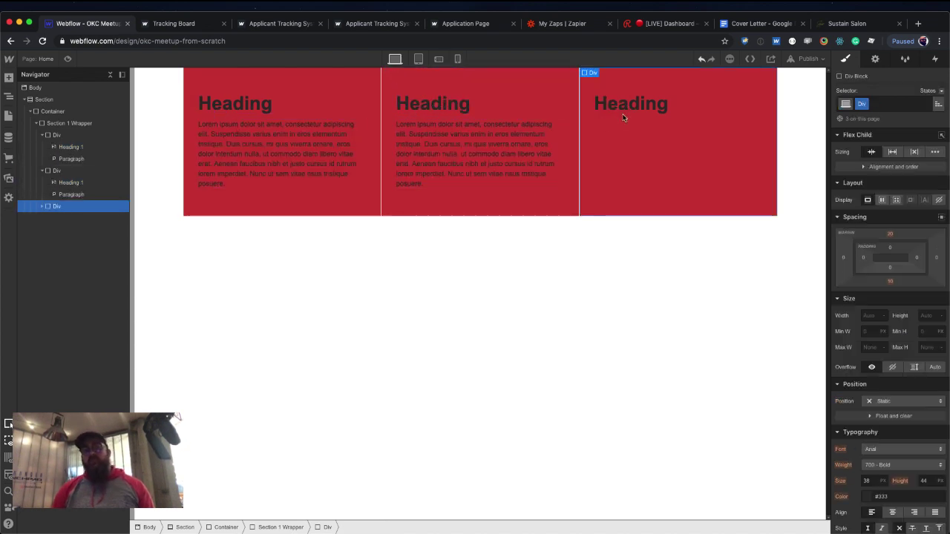
pyautogui.hotkey('ctrl', 'v')
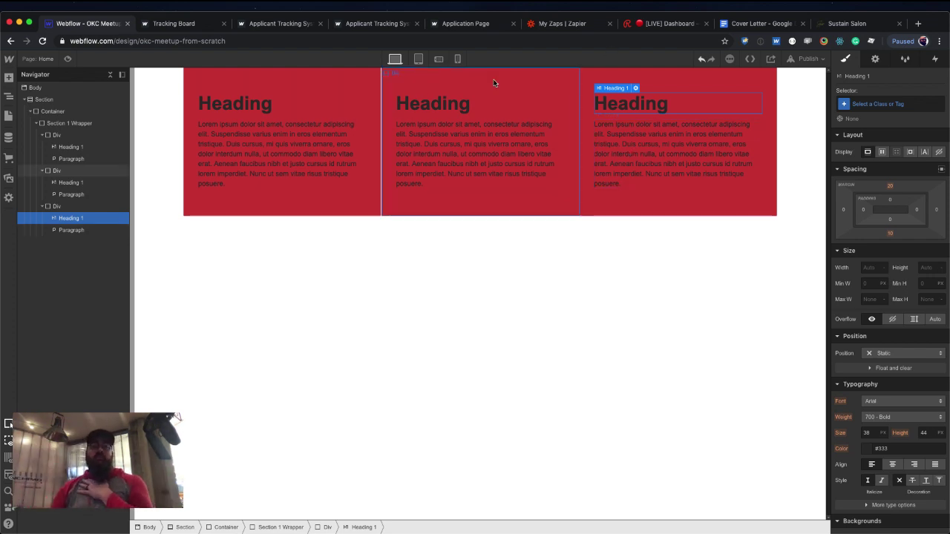
# At Phone Landscape, stack the wrapper vertically and make the columns 100% wide.
pyautogui.click(418, 59)
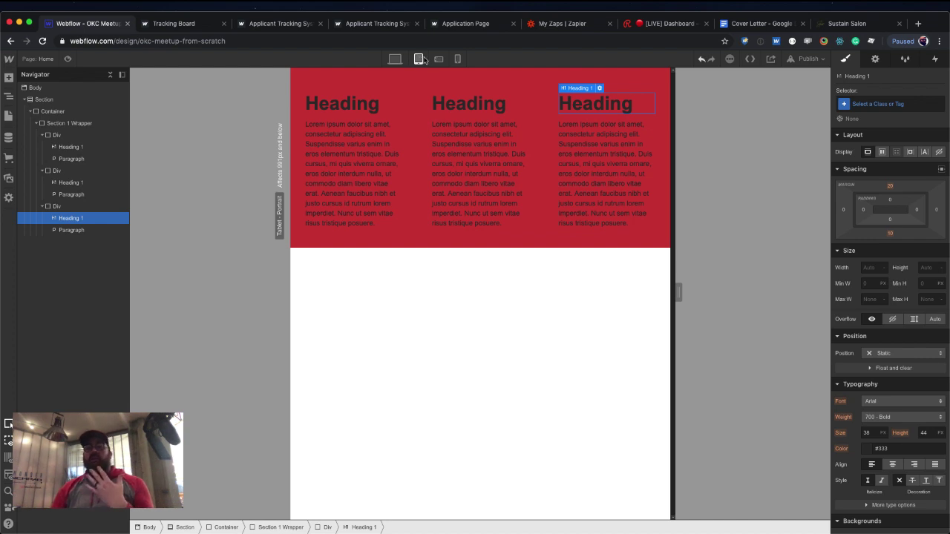
pyautogui.click(440, 62)
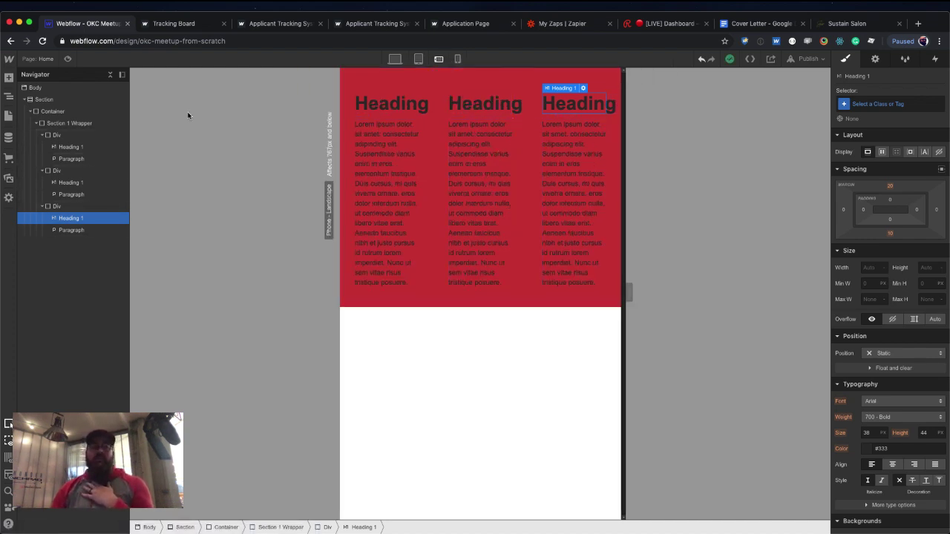
pyautogui.click(67, 123)
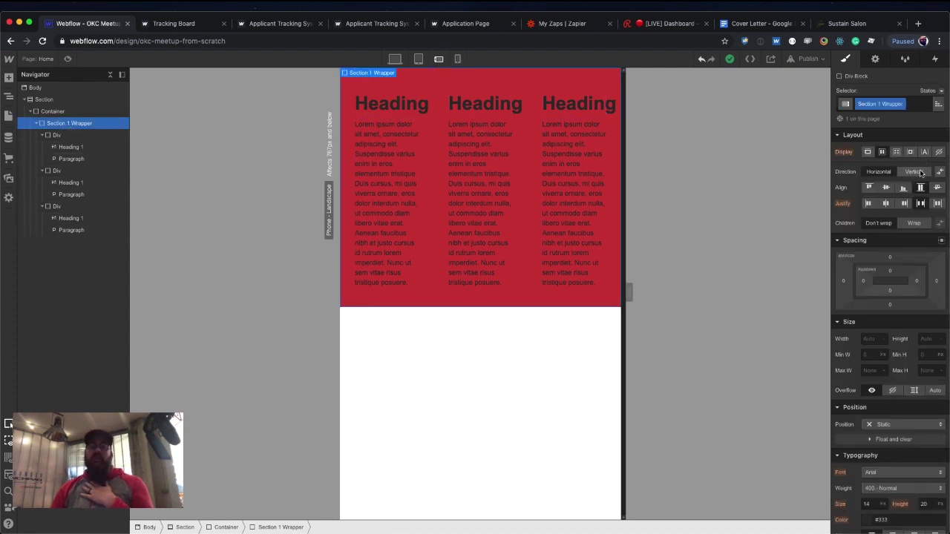
pyautogui.click(917, 172)
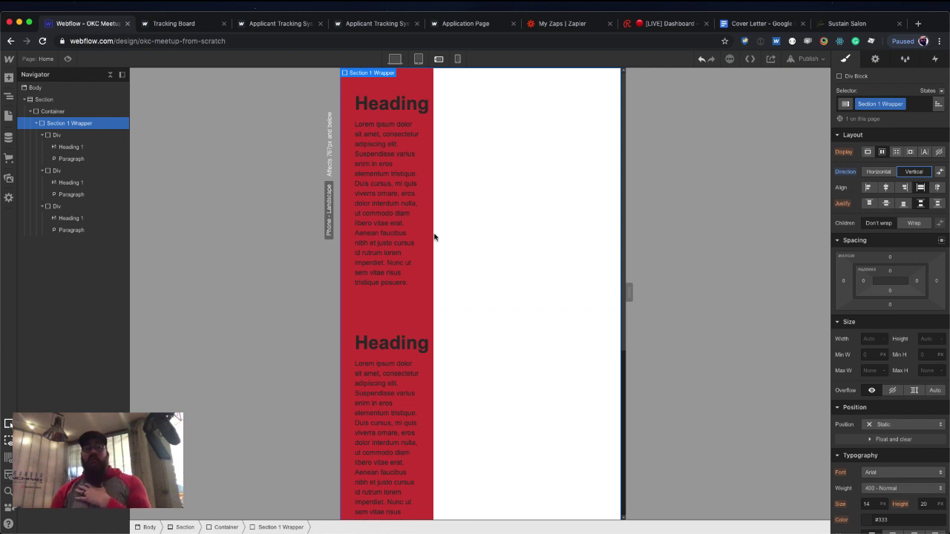
pyautogui.click(413, 302)
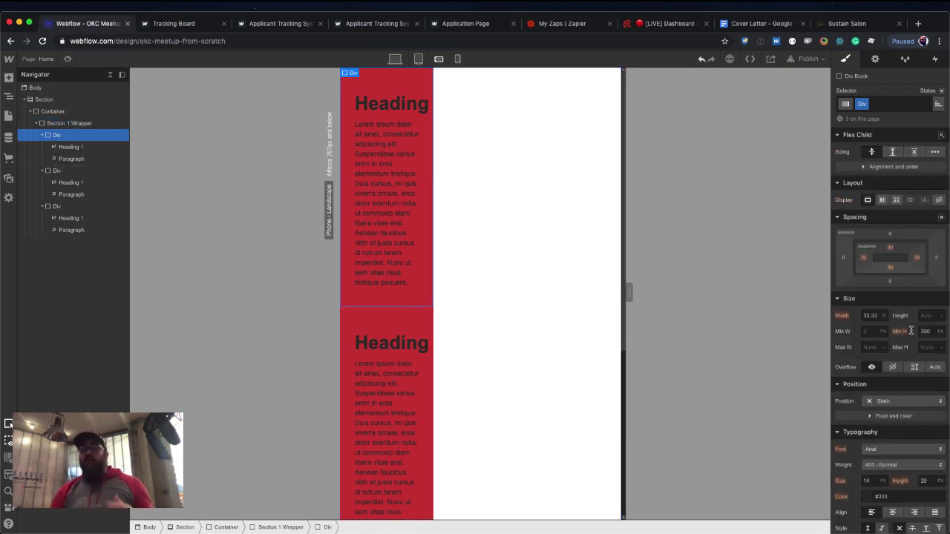
pyautogui.click(874, 317)
pyautogui.write('00')
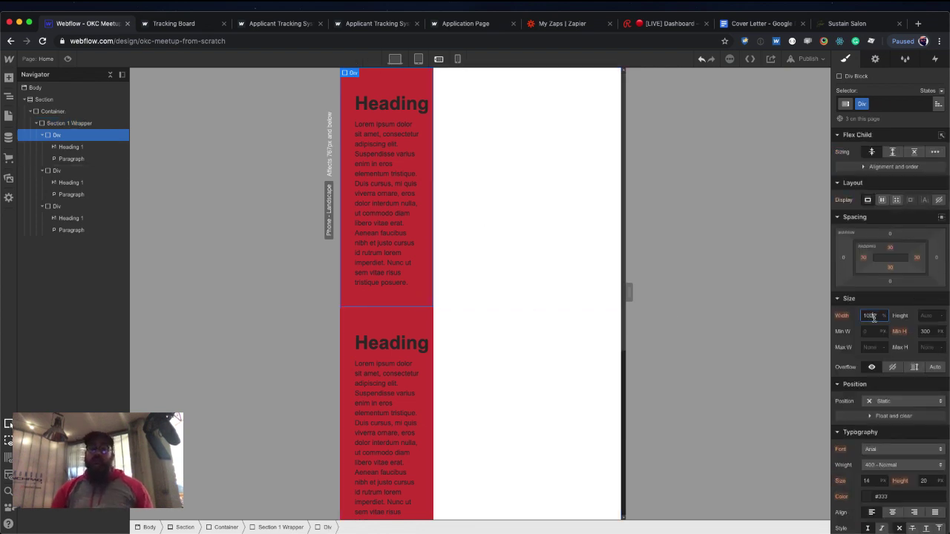
pyautogui.press('Return')
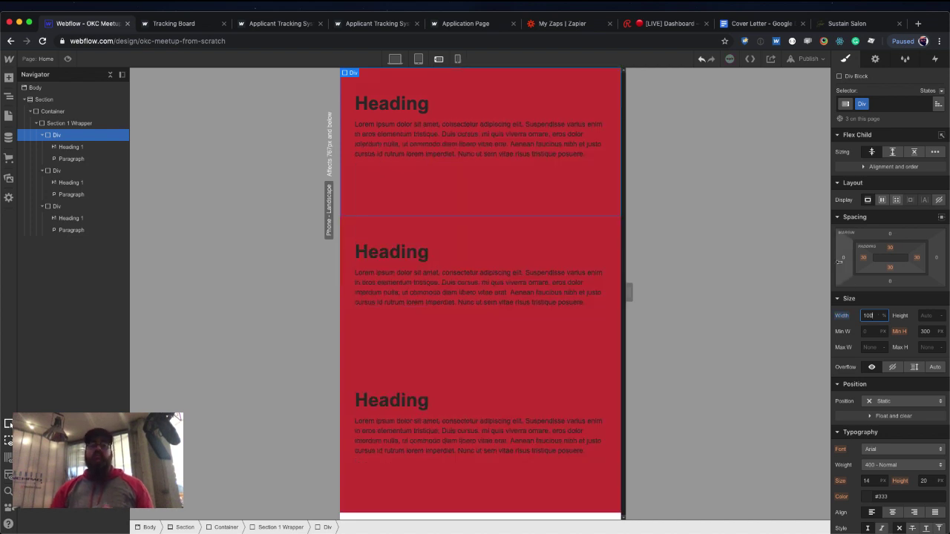
# At Phone Portrait, add bottom margin under each column, checking the Tablet and Desktop layouts.
pyautogui.click(418, 59)
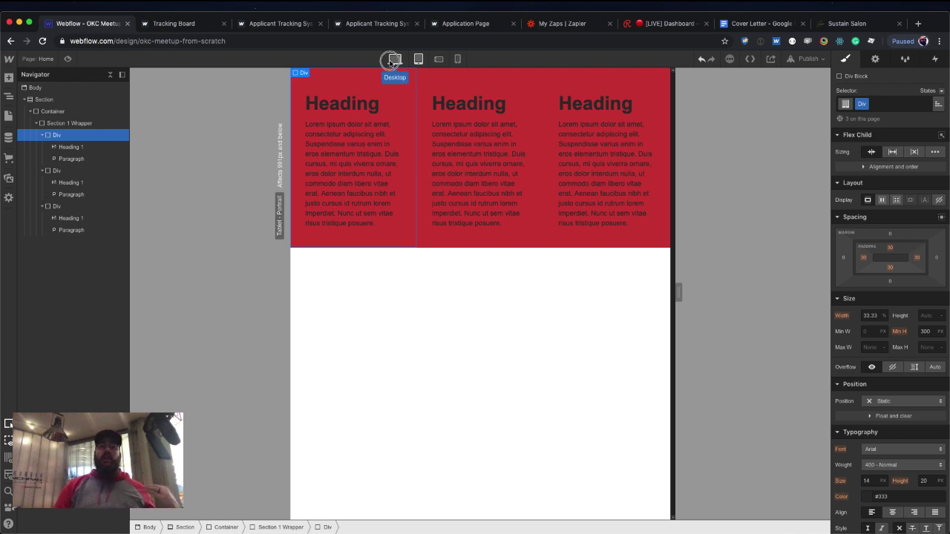
pyautogui.click(394, 60)
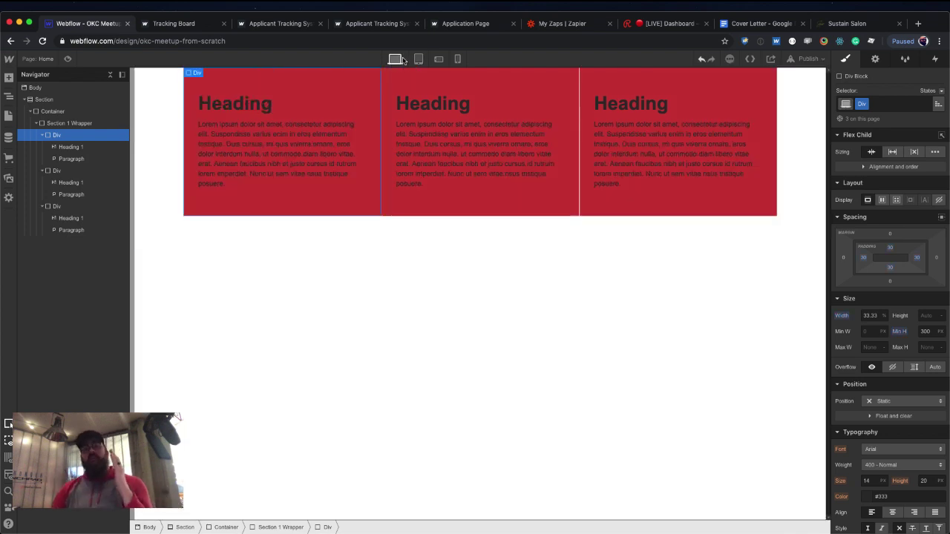
pyautogui.click(417, 59)
pyautogui.click(439, 59)
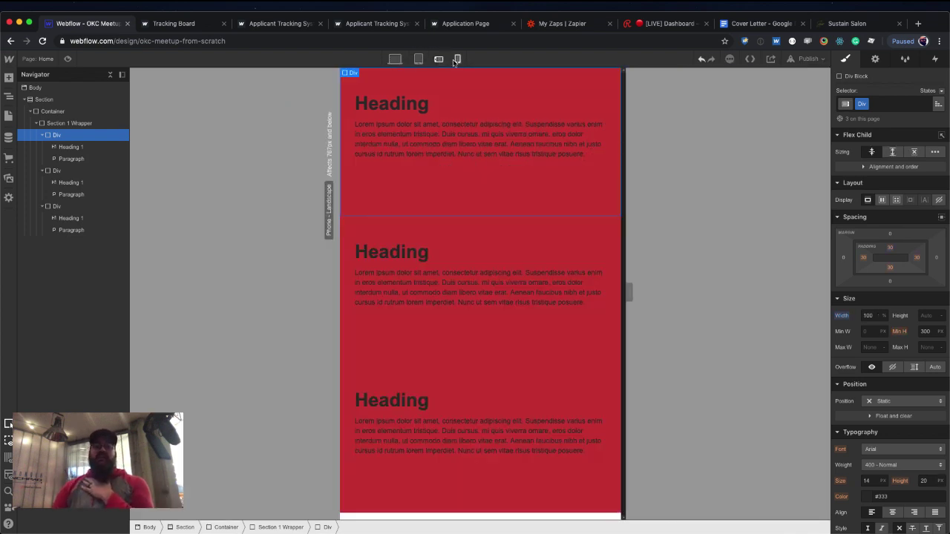
pyautogui.click(457, 59)
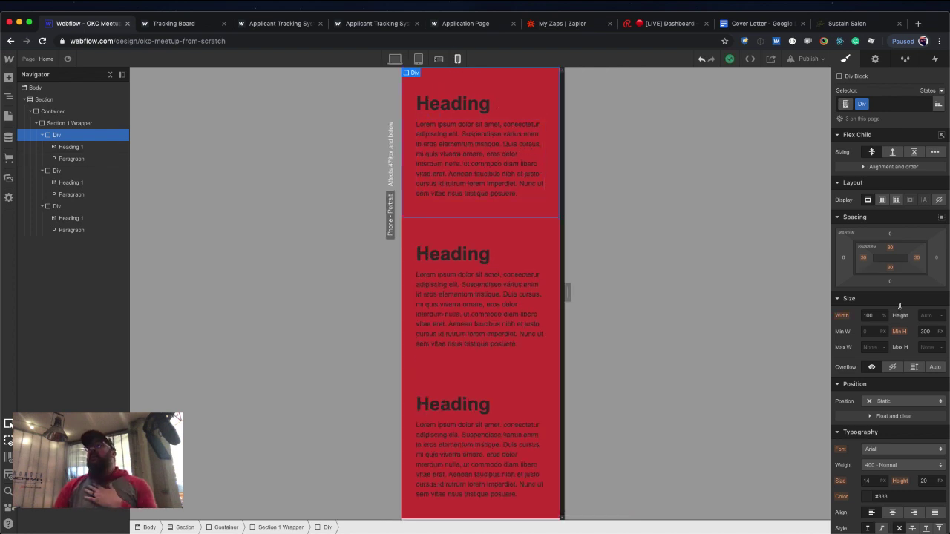
pyautogui.moveTo(890, 281); pyautogui.dragTo(894, 302)
pyautogui.click(418, 59)
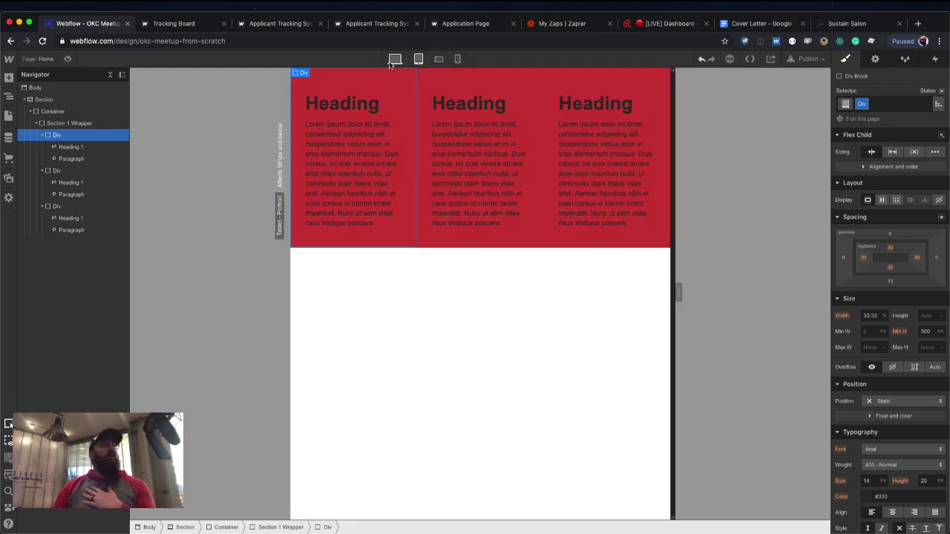
pyautogui.click(394, 59)
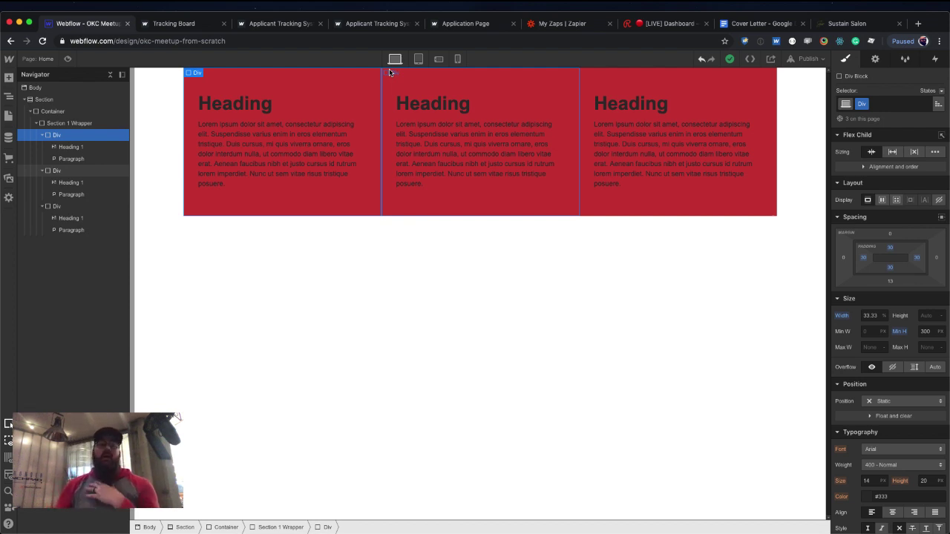
pyautogui.click(263, 318)
# Create a Blog Posts CMS collection from its template and generate 10 sample posts.
pyautogui.click(13, 143)
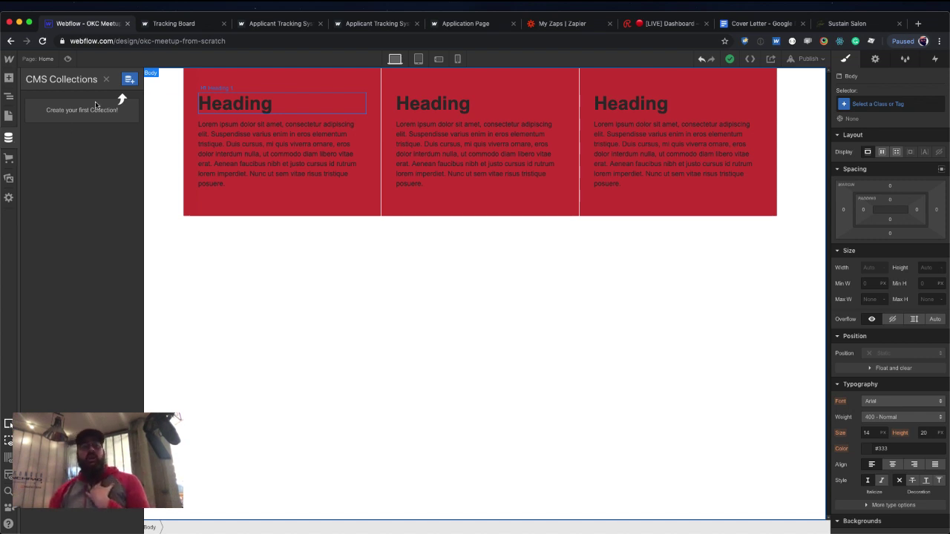
pyautogui.click(129, 80)
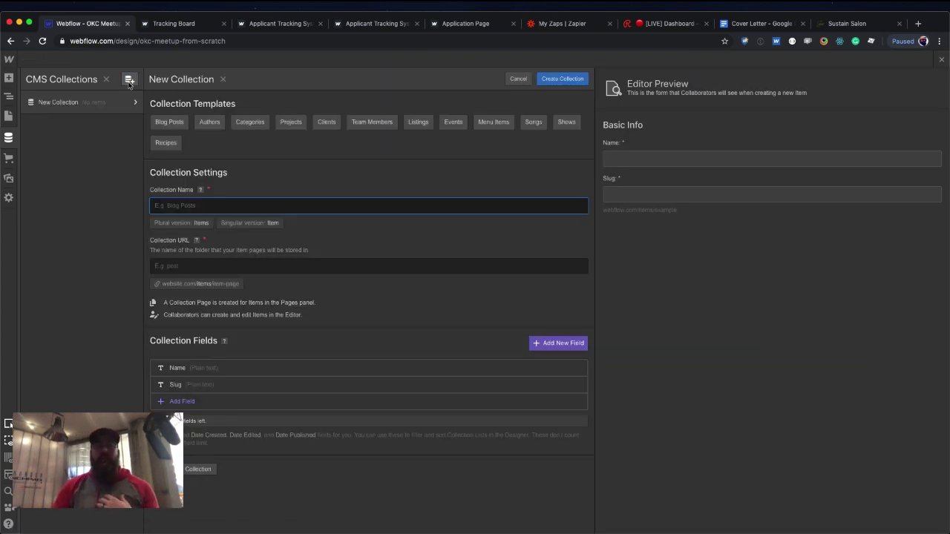
pyautogui.click(170, 123)
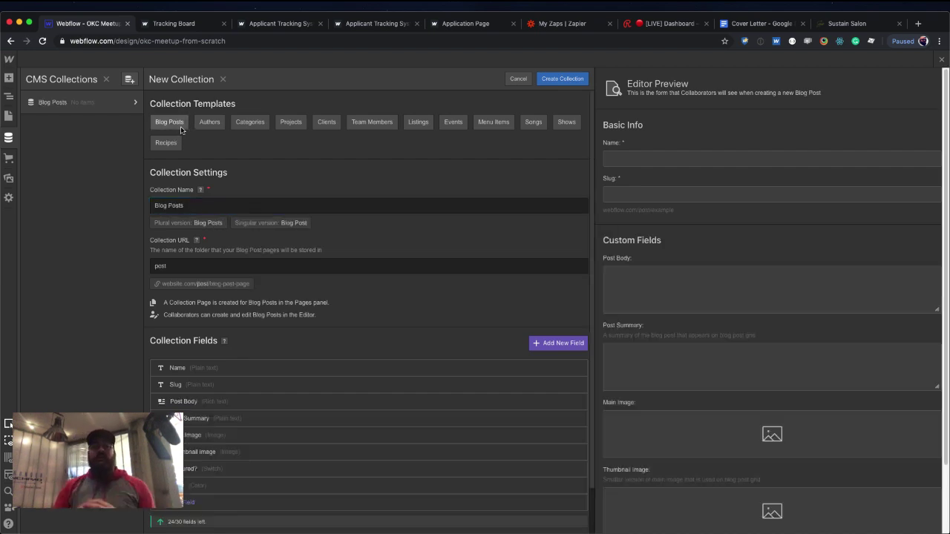
pyautogui.scroll(-2, 288, 269)
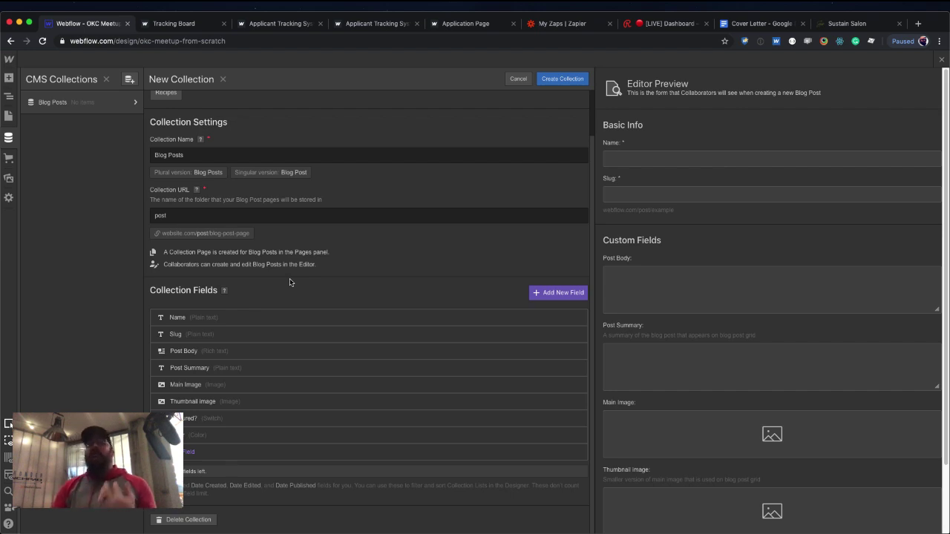
pyautogui.click(549, 82)
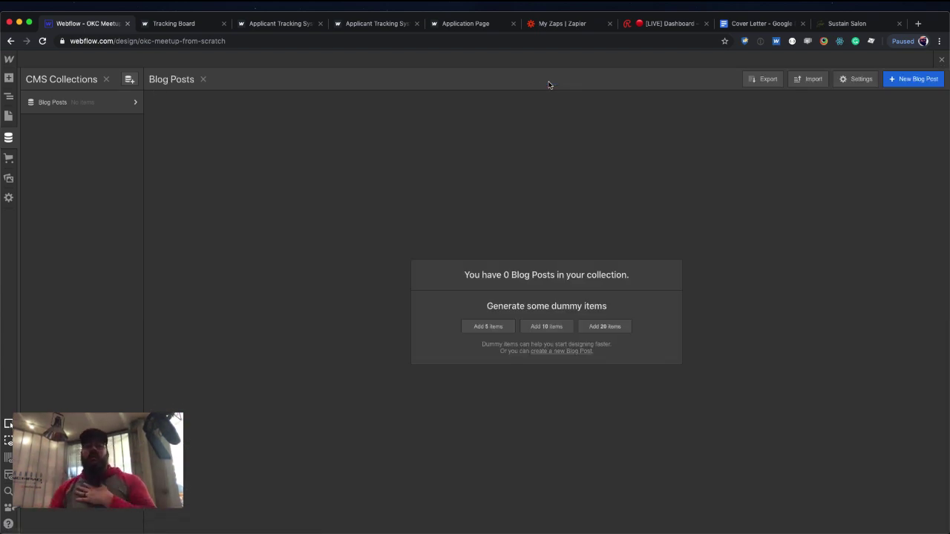
pyautogui.click(550, 328)
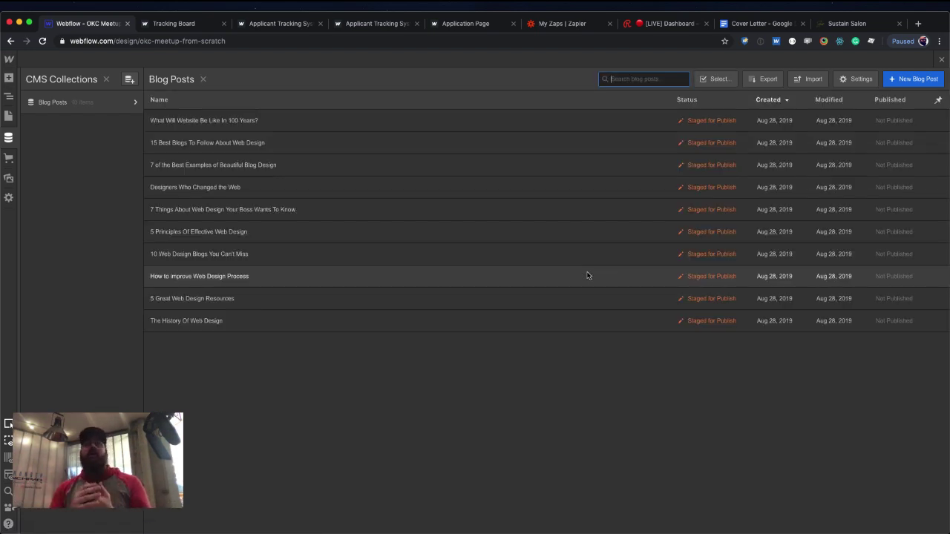
pyautogui.click(941, 60)
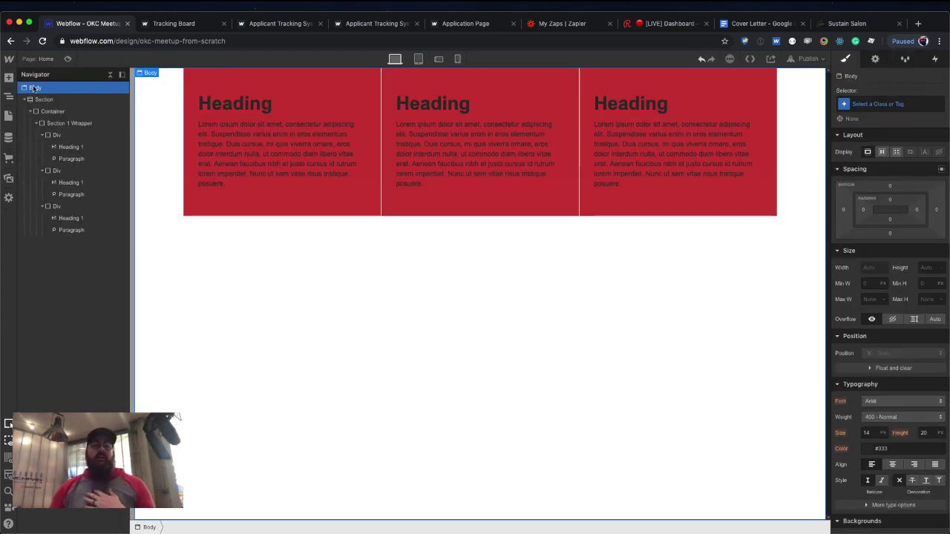
# Add a Section below the red columns, class it Blog Section, and give it top and bottom padding.
pyautogui.click(9, 77)
pyautogui.moveTo(38, 143); pyautogui.dragTo(252, 309)
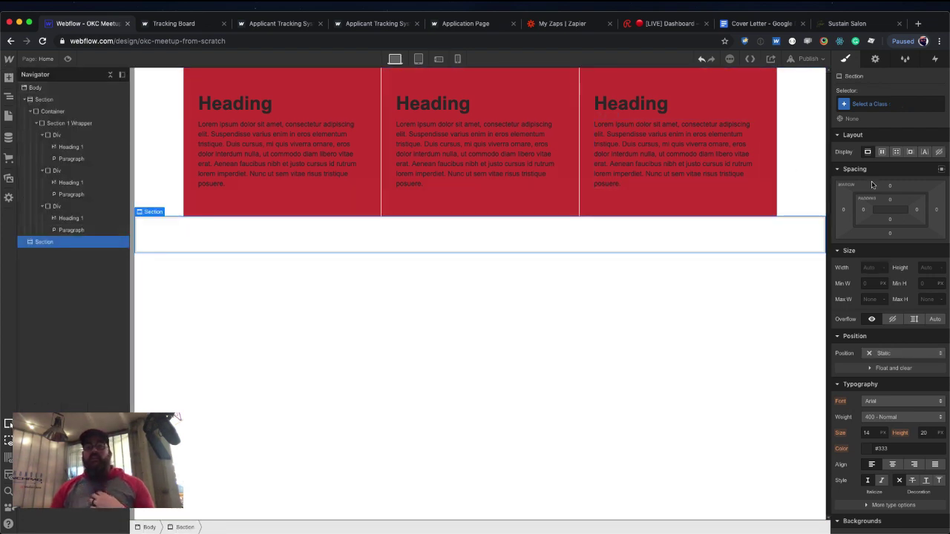
pyautogui.click(890, 104)
pyautogui.write('Blog Se')
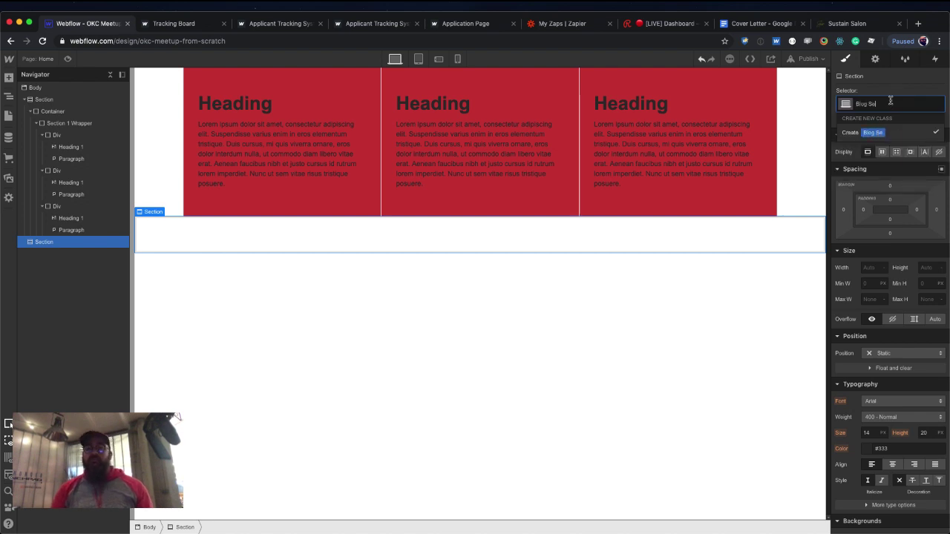
pyautogui.write('ctio')
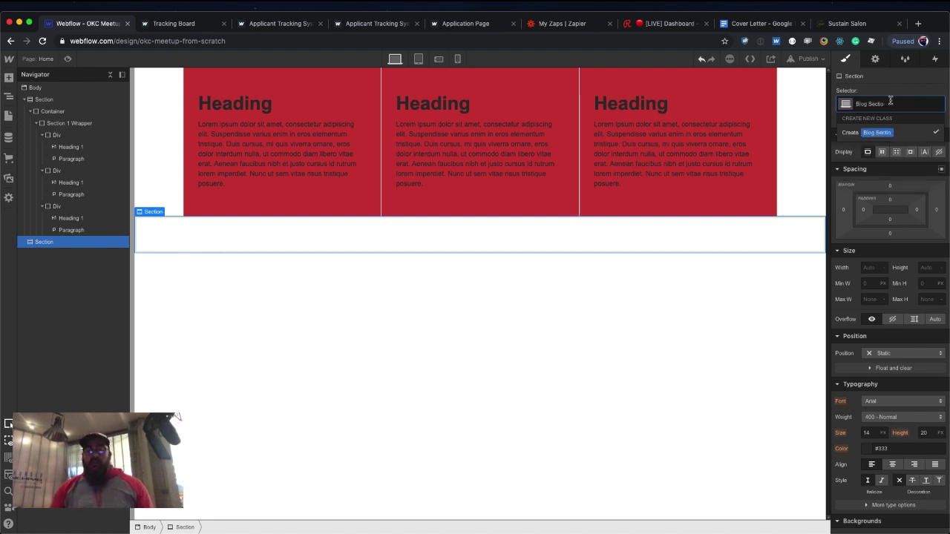
pyautogui.write('n')
pyautogui.press('Return')
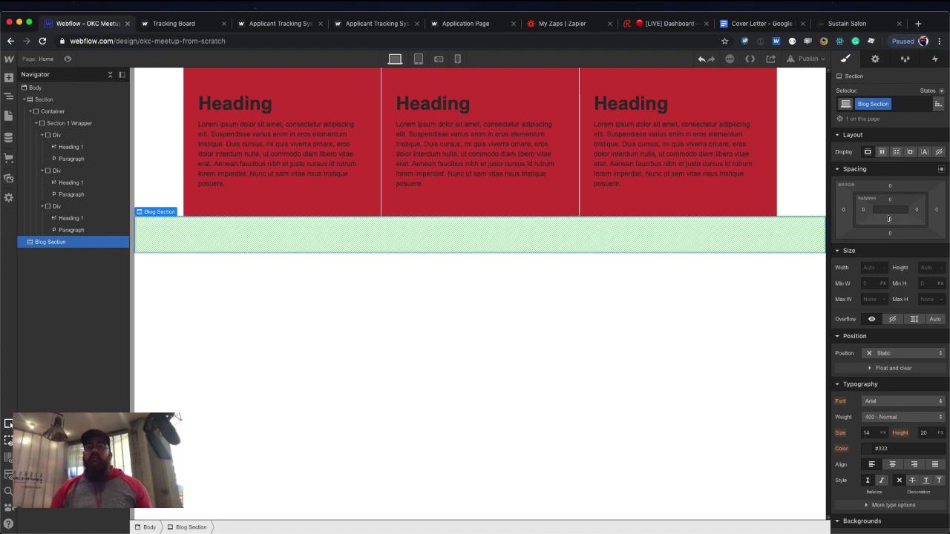
pyautogui.moveTo(896, 220); pyautogui.dragTo(881, 156)
# Insert a Div Block into Blog Section and apply the existing Container class.
pyautogui.press('super+e')
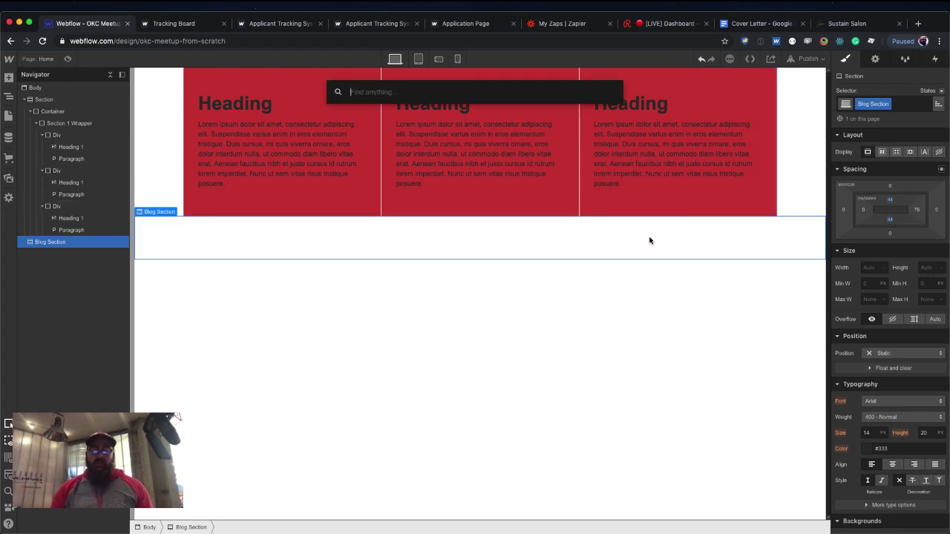
pyautogui.write('div')
pyautogui.press('Return')
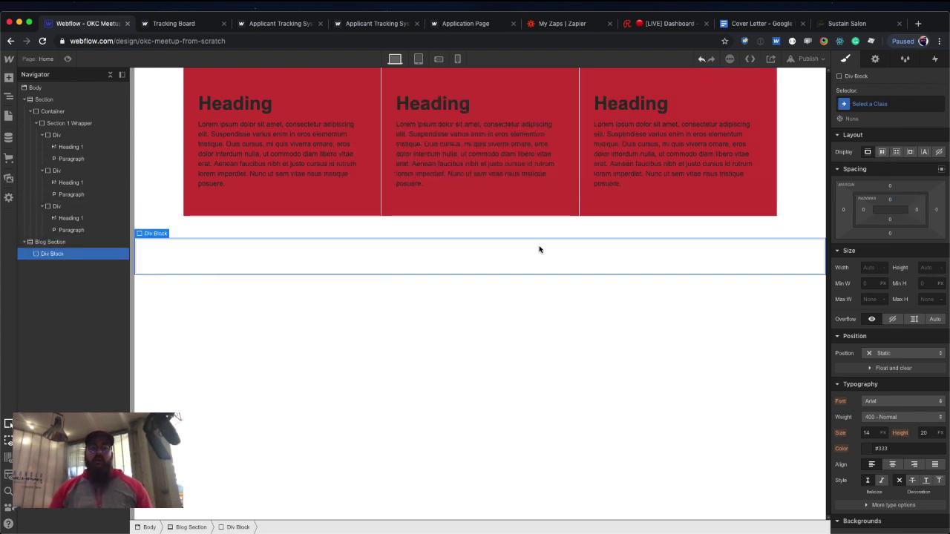
pyautogui.click(867, 103)
pyautogui.write('con')
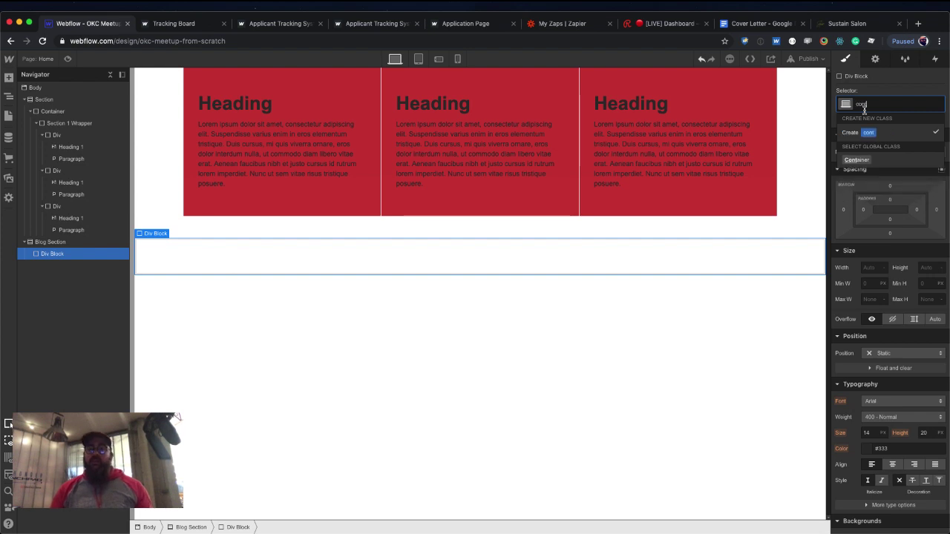
pyautogui.press('Down')
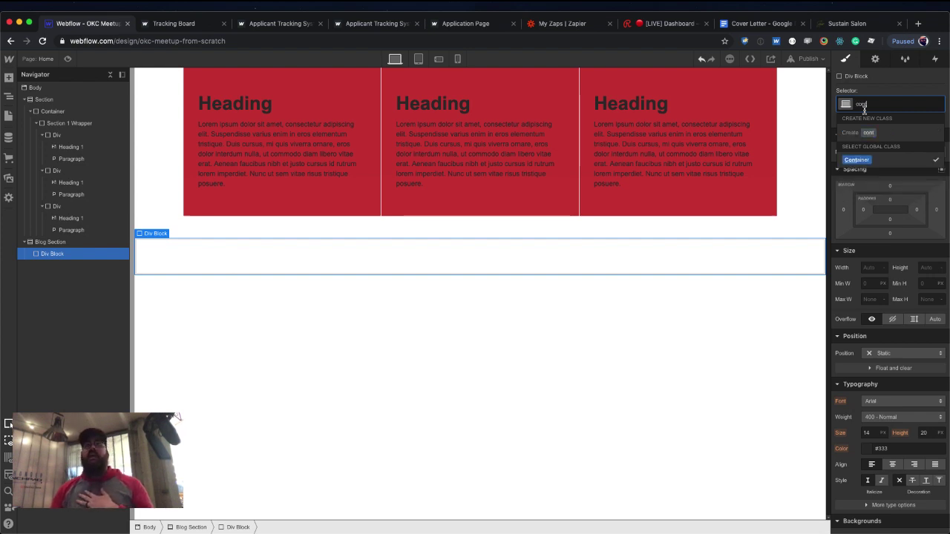
pyautogui.press('Return')
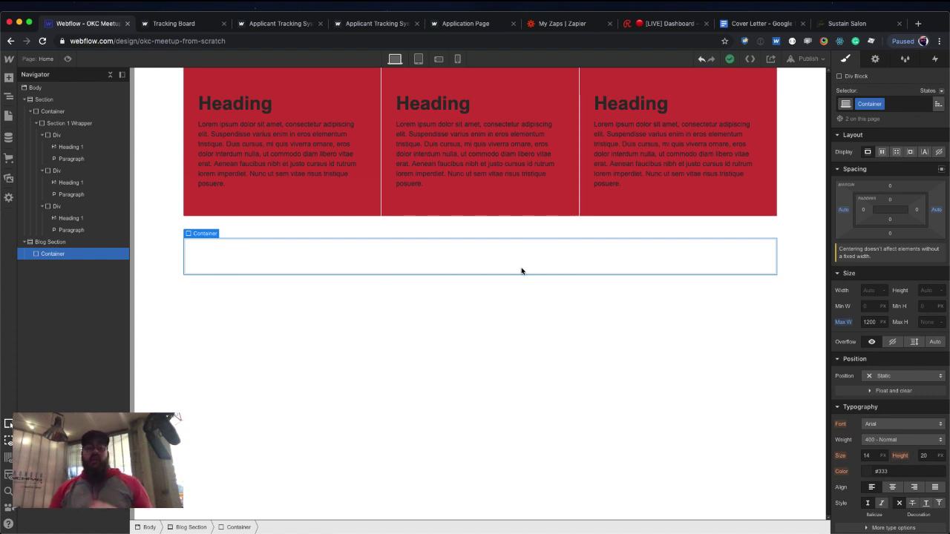
pyautogui.press('super+e')
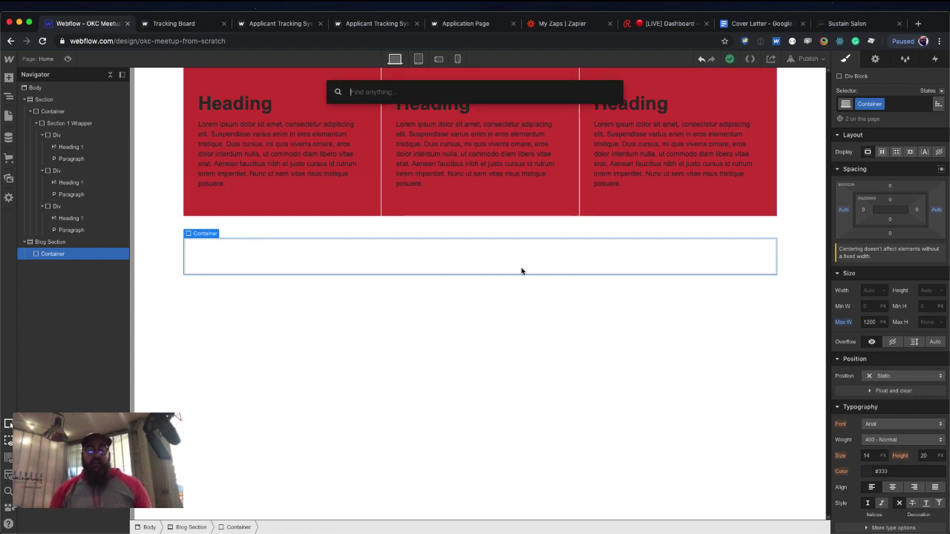
# Insert a Collection List into the blog Container with Blog Posts as its source.
pyautogui.write('coll')
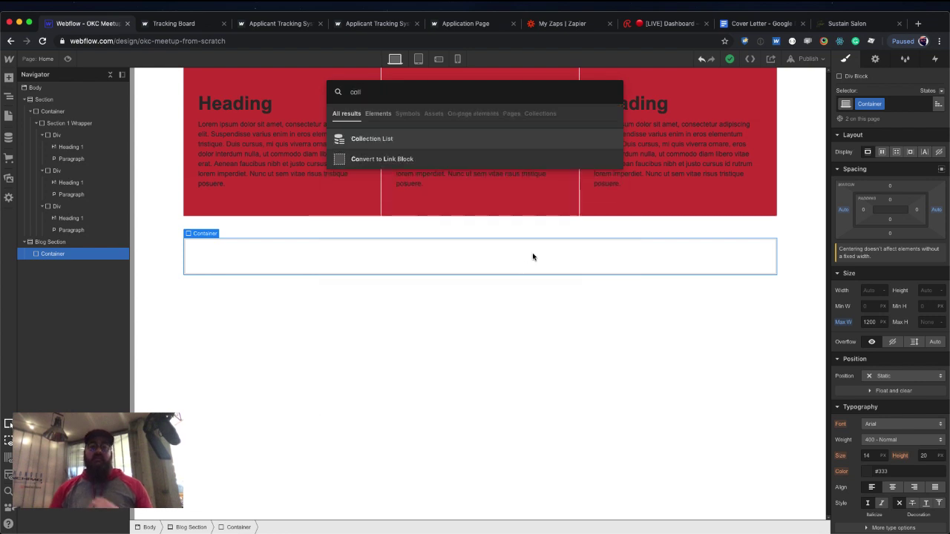
pyautogui.click(393, 138)
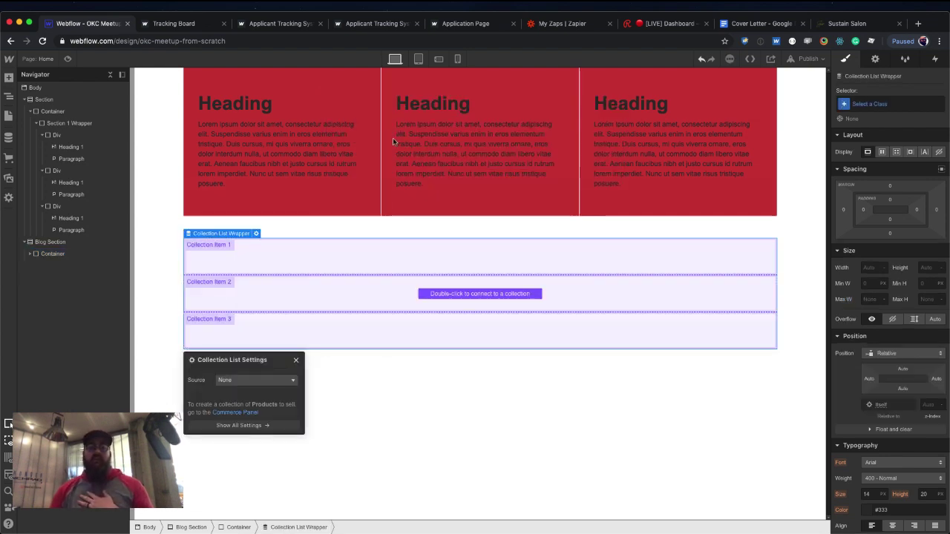
pyautogui.click(285, 381)
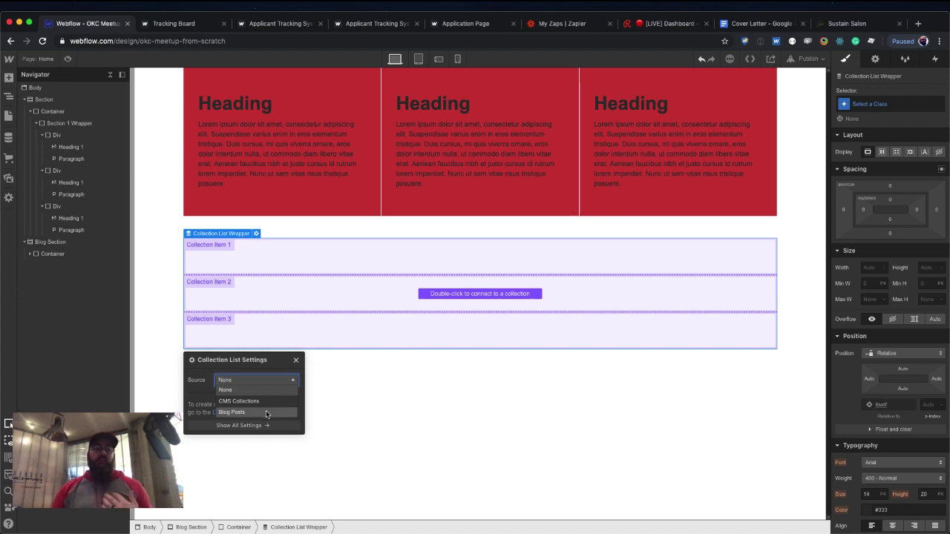
pyautogui.click(266, 412)
pyautogui.click(295, 360)
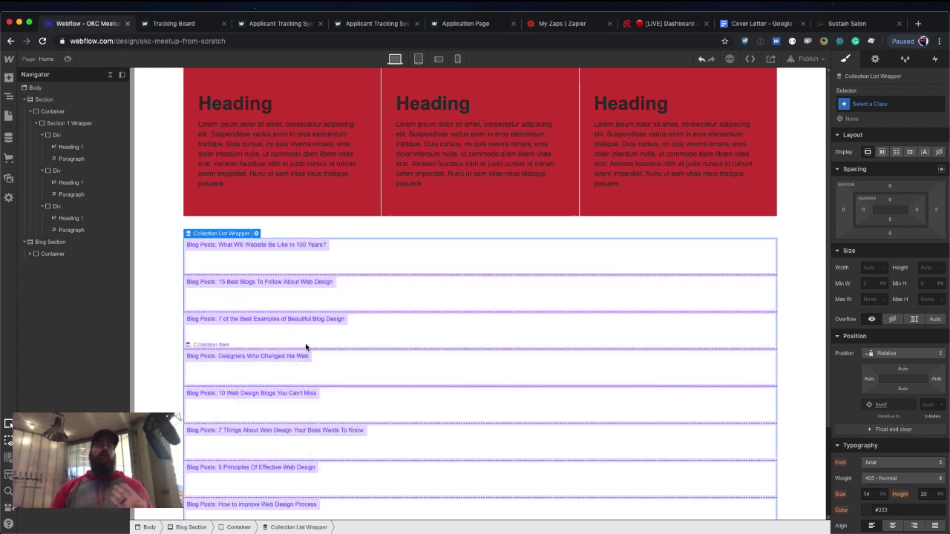
pyautogui.click(309, 257)
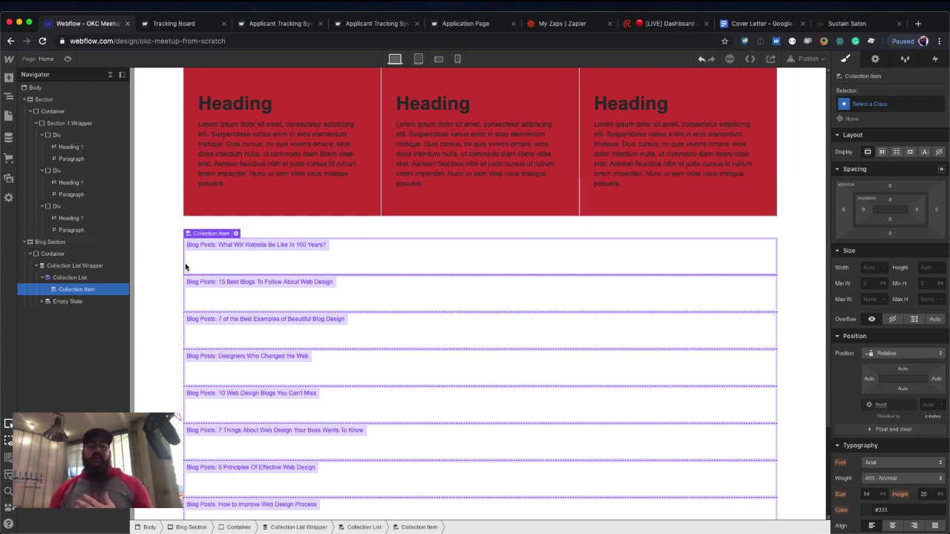
pyautogui.click(54, 278)
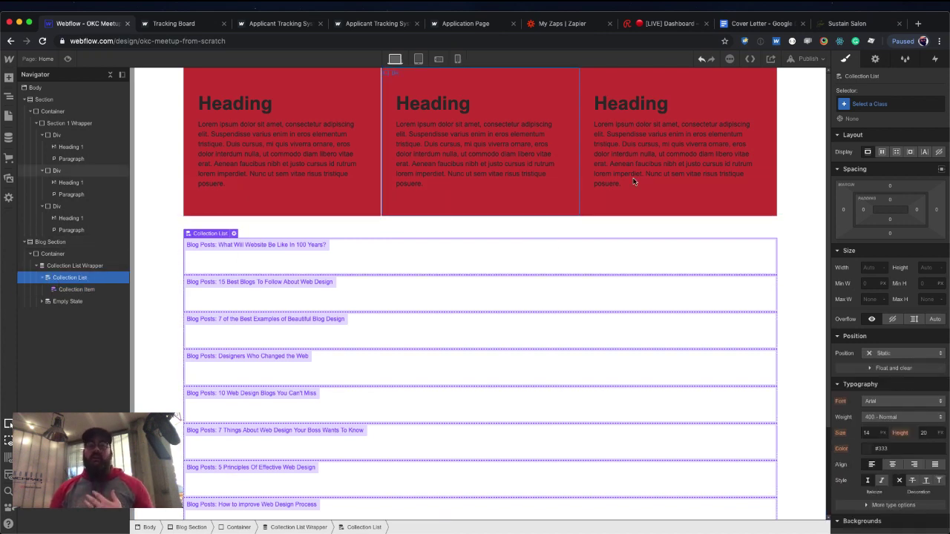
# Set the Collection List to a Grid display with three columns, deleting the extra fourth.
pyautogui.click(895, 151)
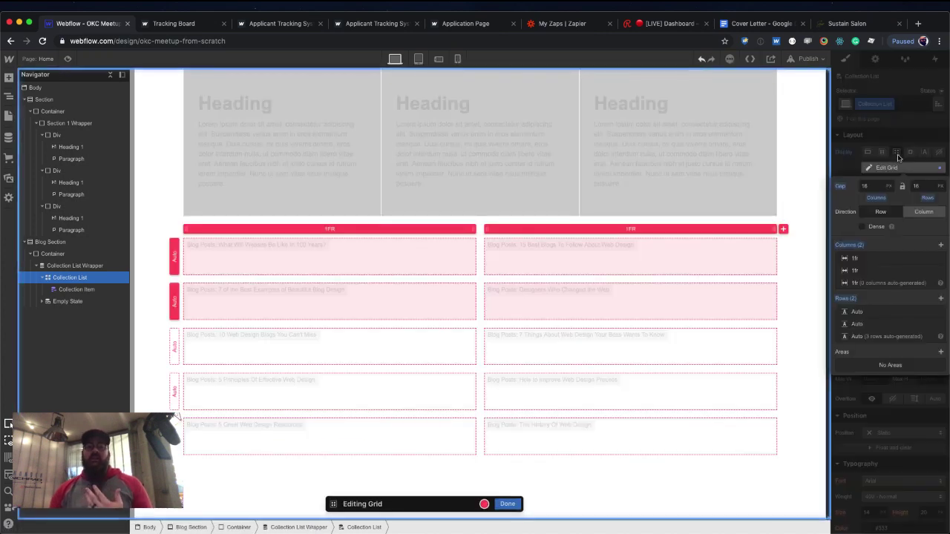
pyautogui.click(783, 229)
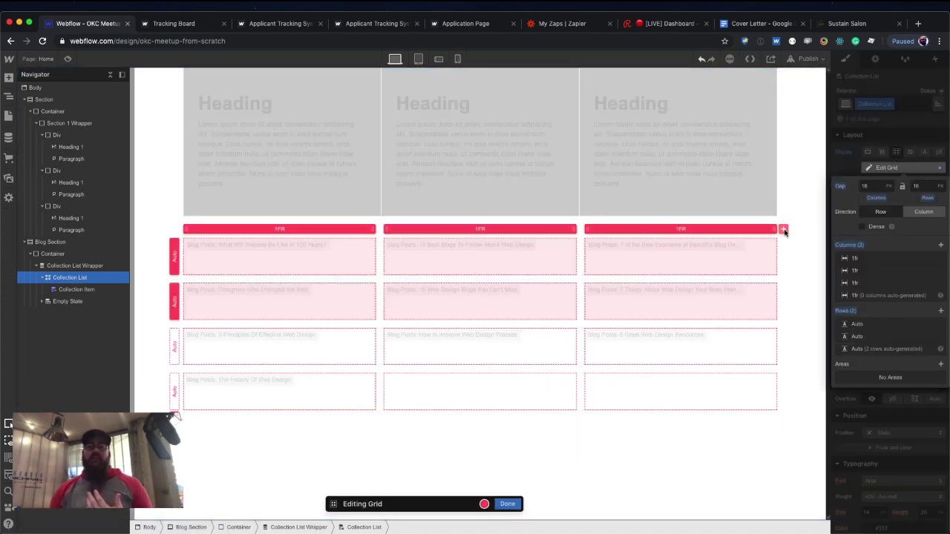
pyautogui.click(784, 230)
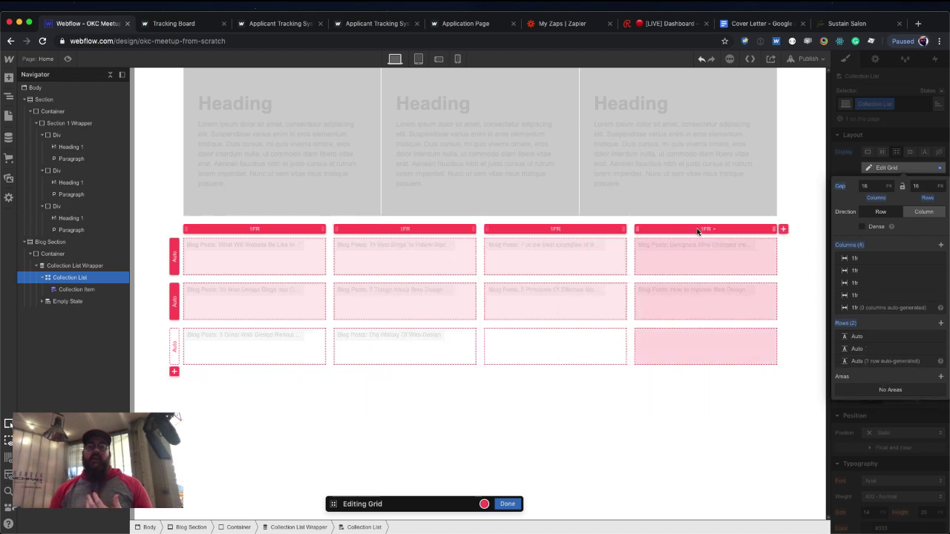
pyautogui.click(699, 230)
pyautogui.click(720, 264)
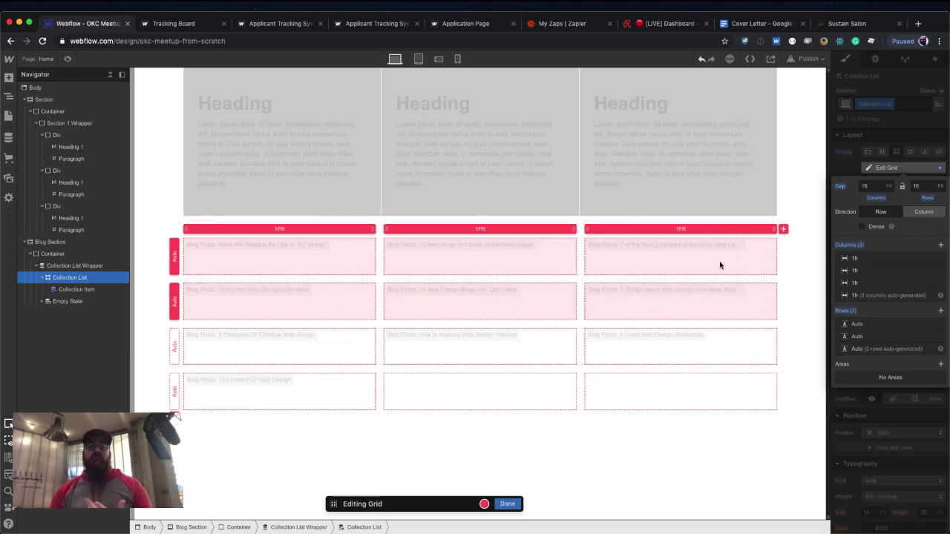
pyautogui.click(509, 504)
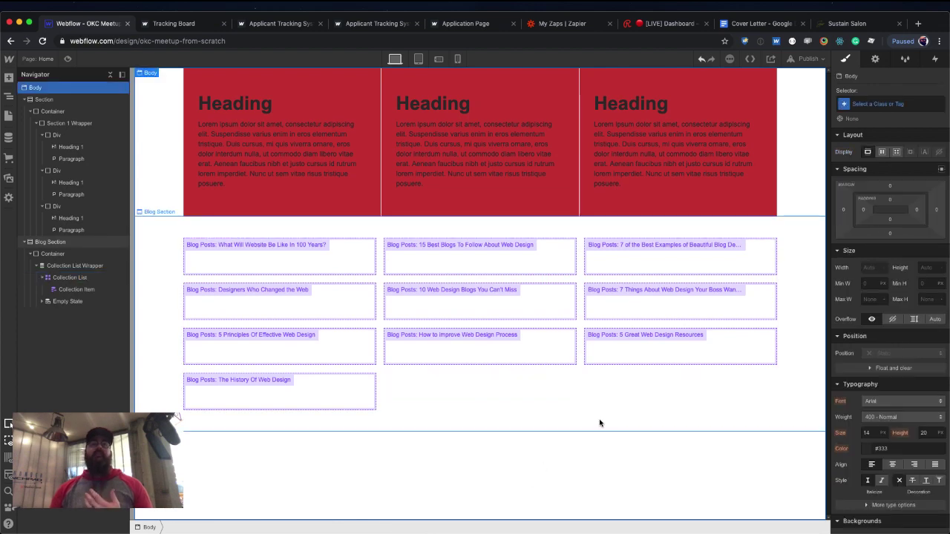
# Add an H2 heading to each collection item that pulls its text from the post's Name.
pyautogui.click(285, 265)
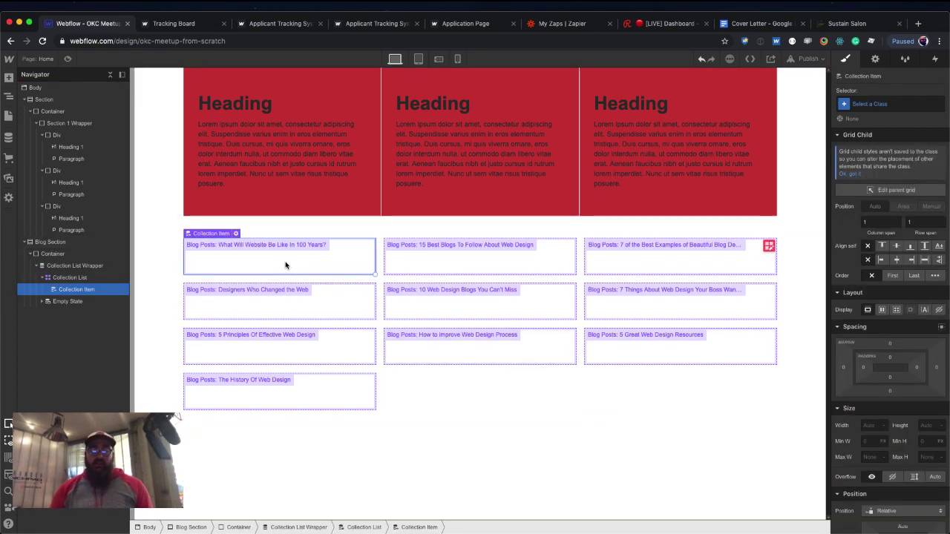
pyautogui.press('super+e')
pyautogui.write('head')
pyautogui.press('Return')
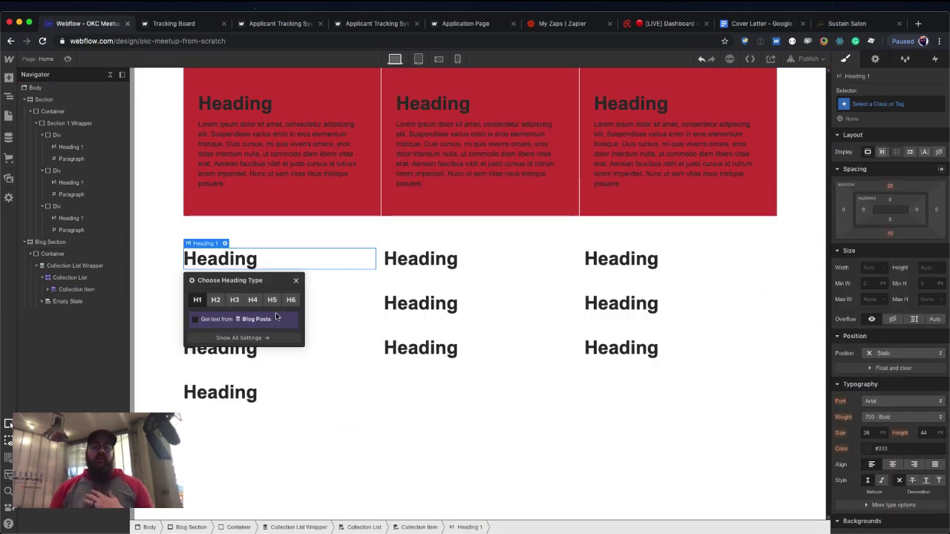
pyautogui.click(216, 300)
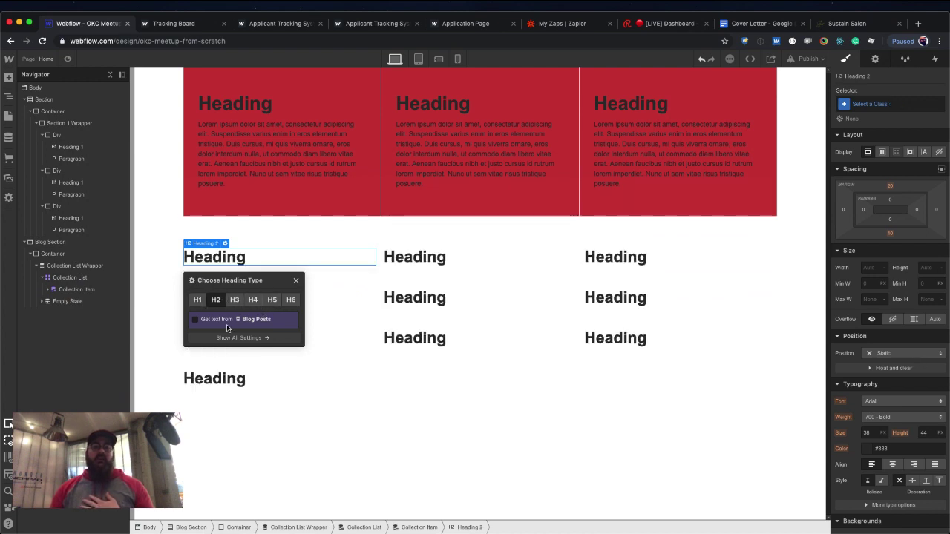
pyautogui.click(196, 320)
pyautogui.click(233, 333)
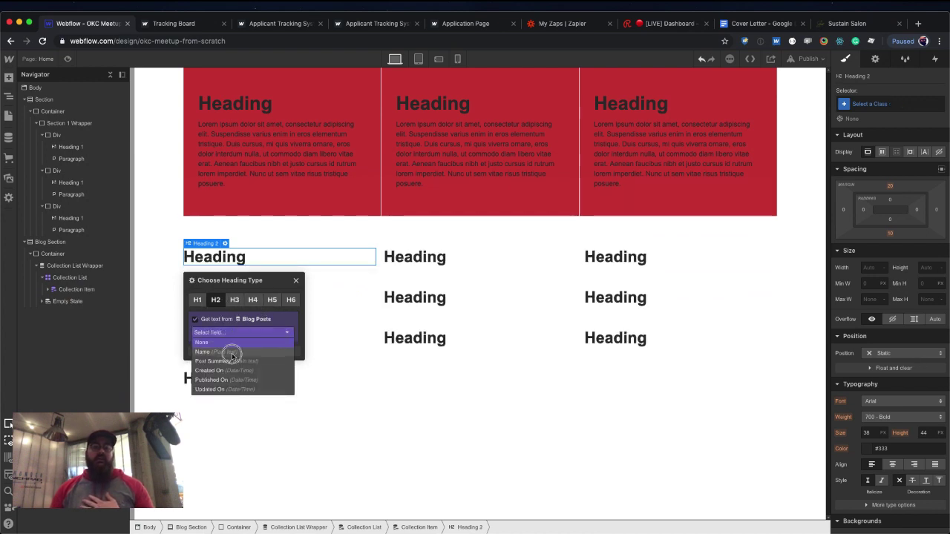
pyautogui.click(223, 352)
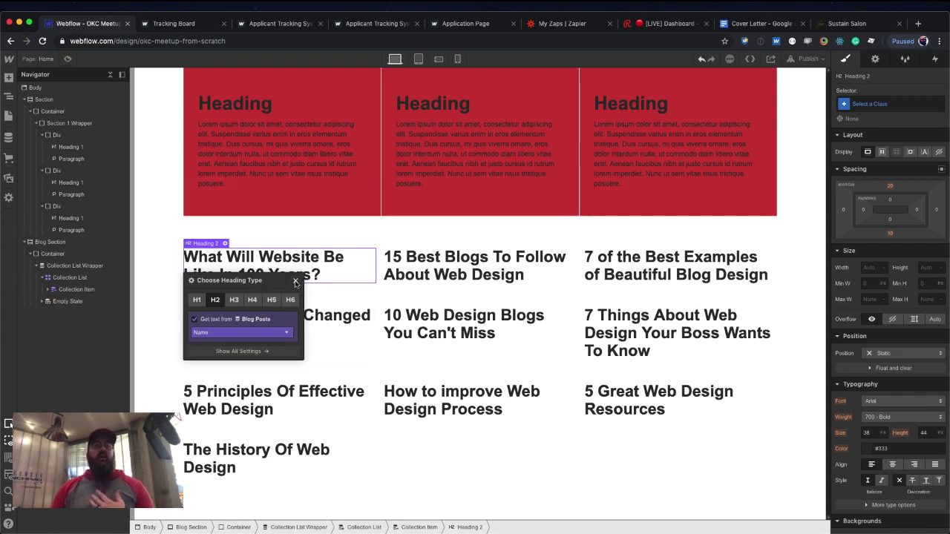
pyautogui.click(296, 282)
# Add an empty Div Block under each heading using Quick Find 'div'.
pyautogui.press('super+e')
pyautogui.write('div')
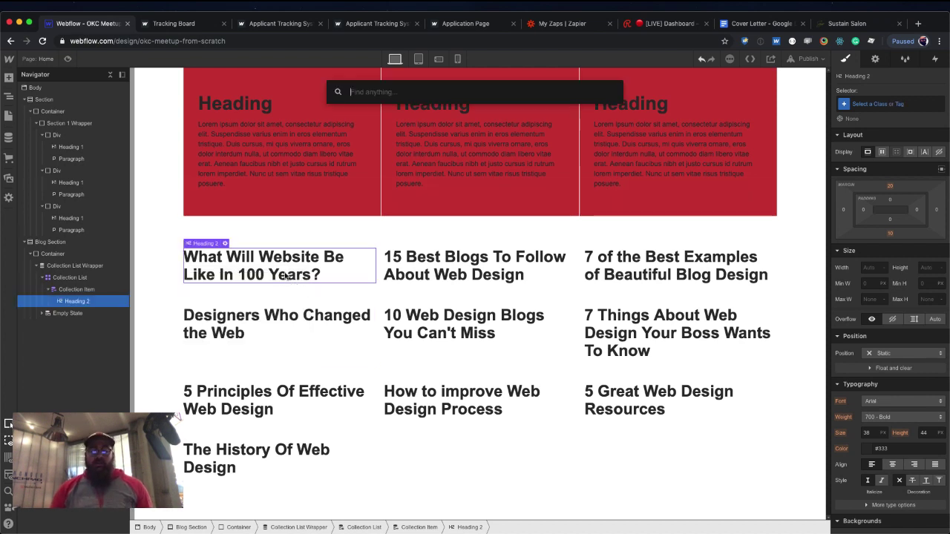
pyautogui.press('Return')
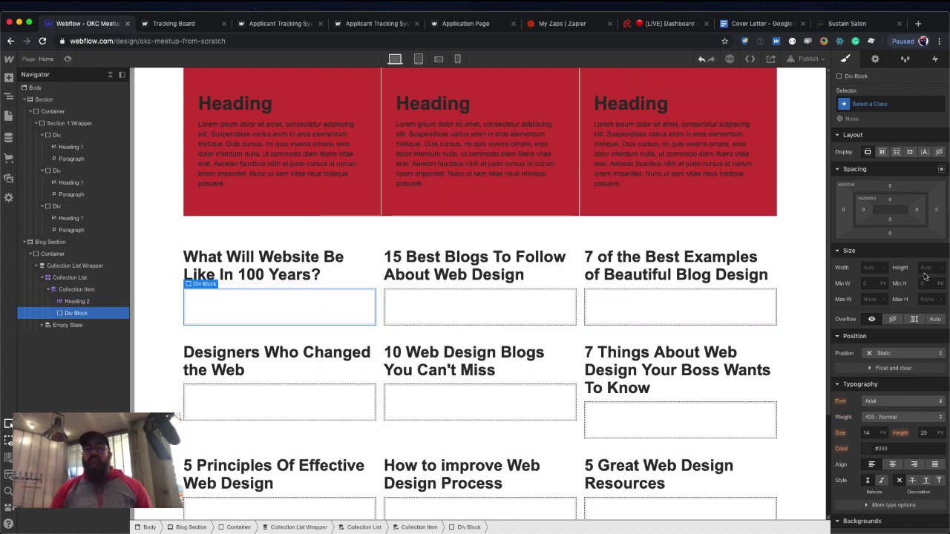
# Make the card's Div Block taller and give it a background image set to Cover and centred.
pyautogui.click(927, 268)
pyautogui.press('Return')
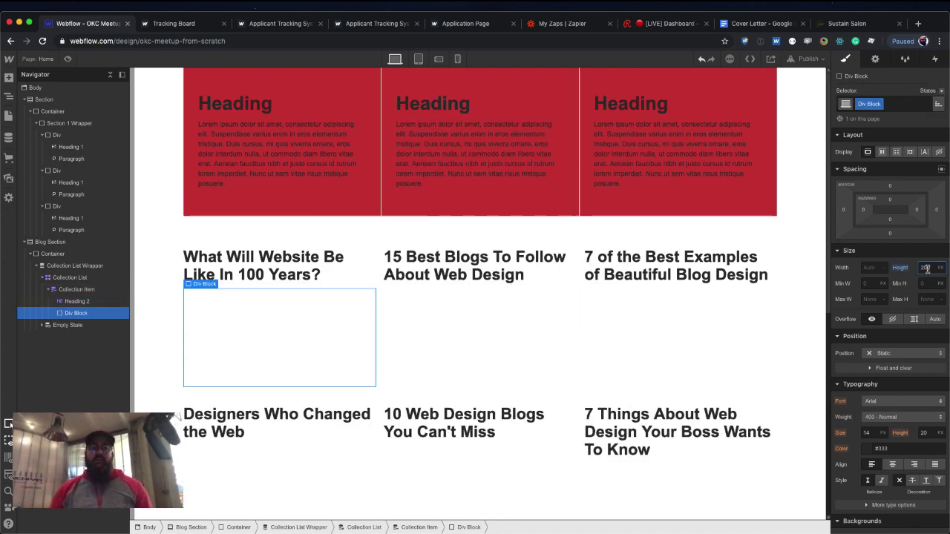
pyautogui.scroll(-5, 915, 374)
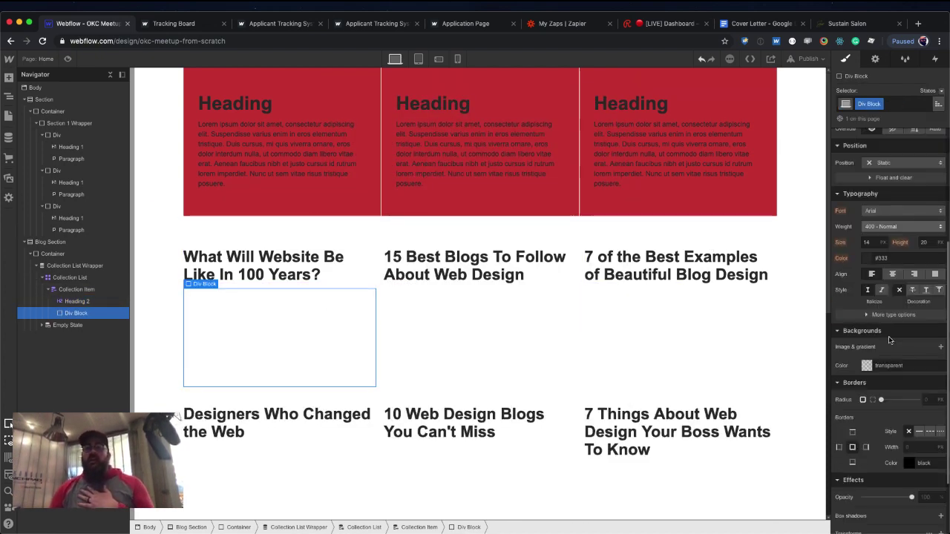
pyautogui.click(940, 347)
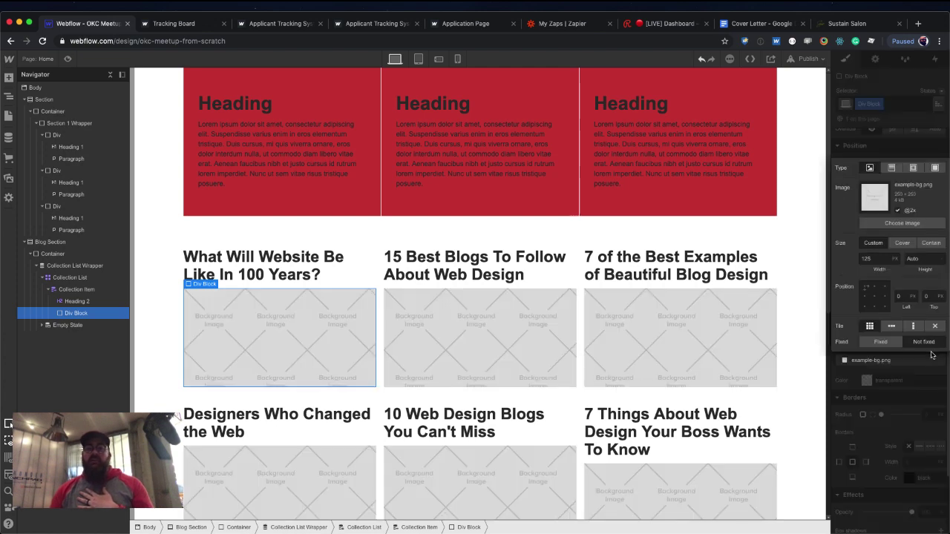
pyautogui.click(899, 243)
pyautogui.click(874, 297)
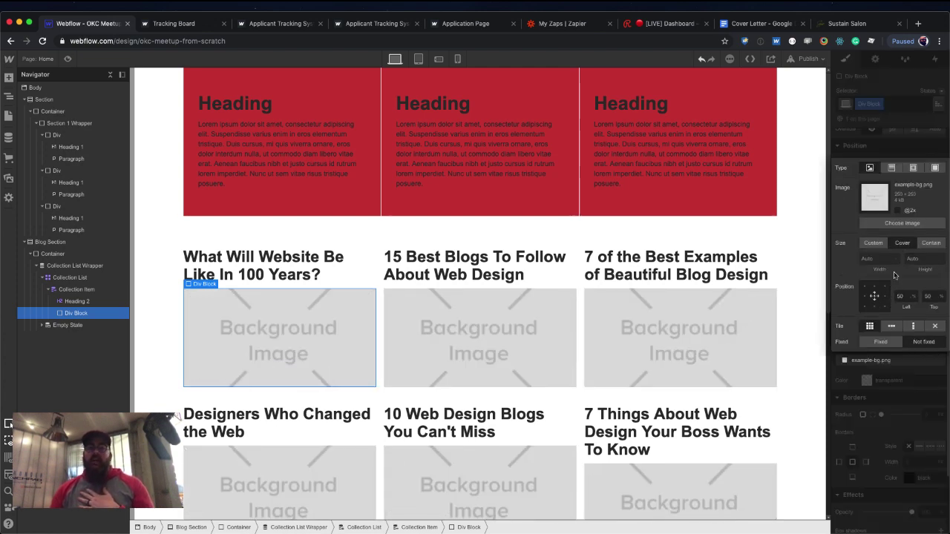
pyautogui.click(917, 139)
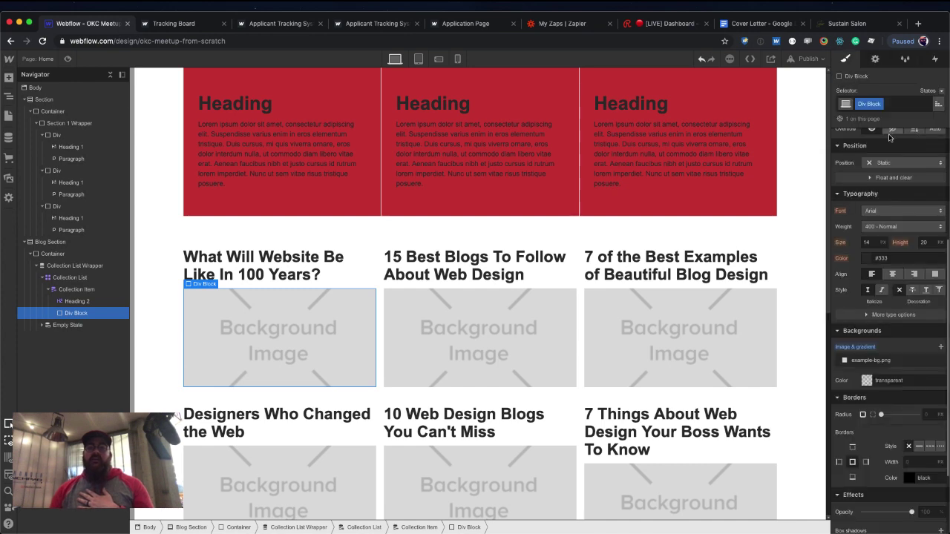
# Bind the Div Block's background image to each Blog Post's Thumbnail Image field.
pyautogui.click(876, 62)
pyautogui.click(853, 174)
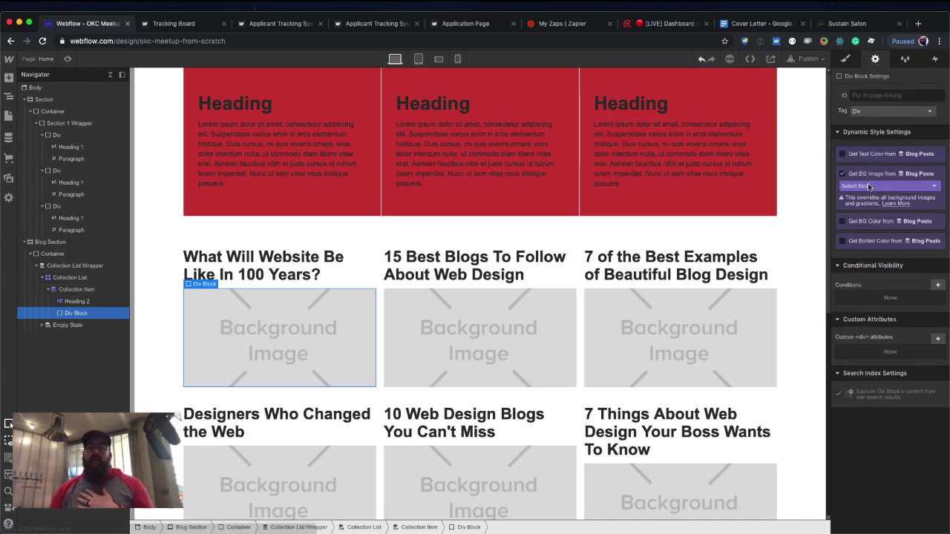
pyautogui.click(868, 186)
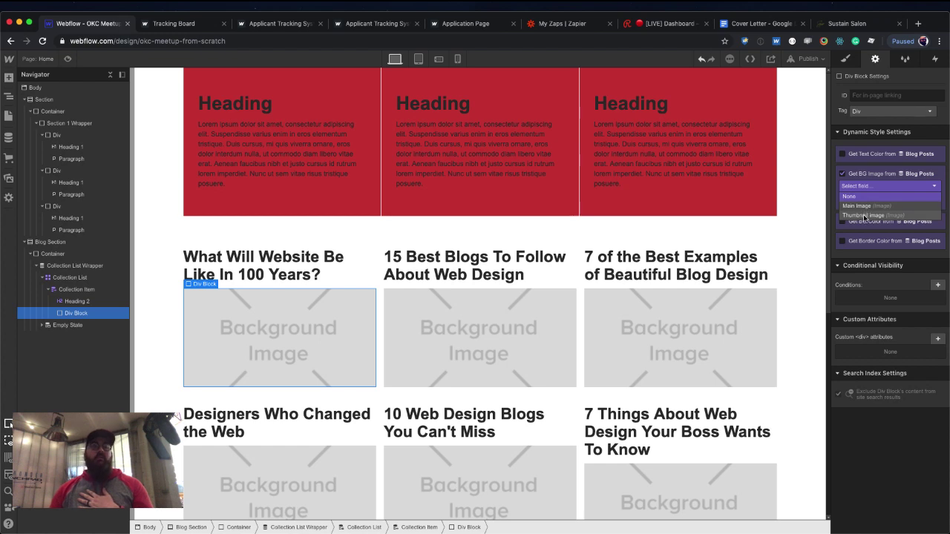
pyautogui.click(864, 215)
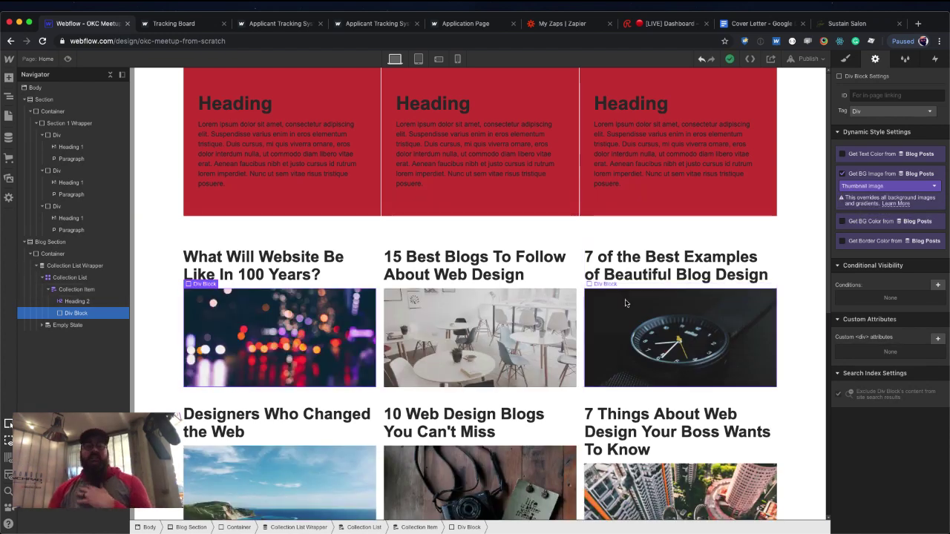
# Add a button to each blog card linked to the Current Blog Post collection page.
pyautogui.press('super+e')
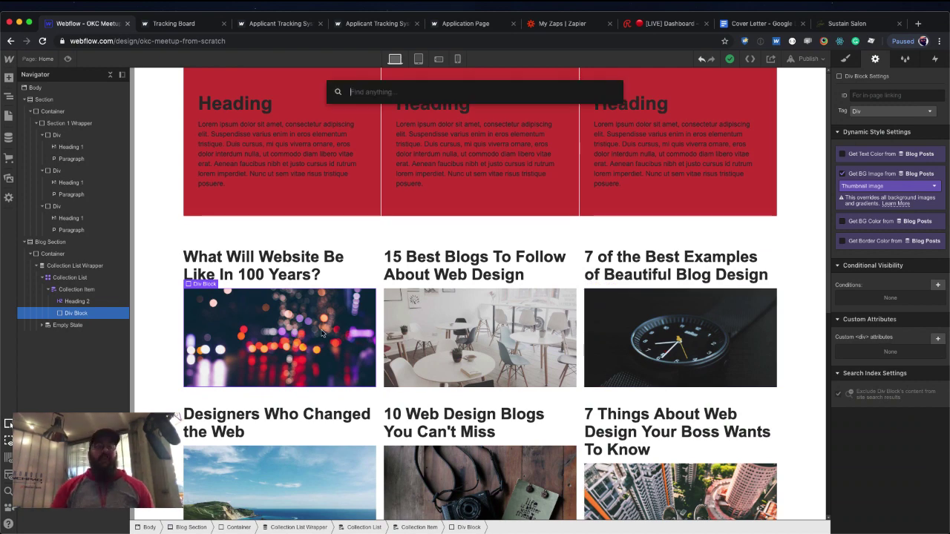
pyautogui.write('button')
pyautogui.press('Return')
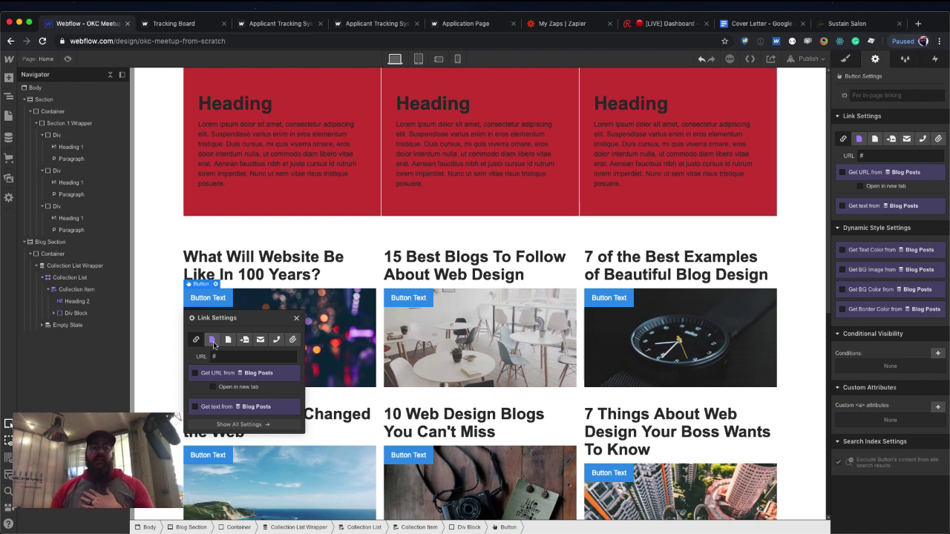
pyautogui.click(211, 340)
pyautogui.click(239, 357)
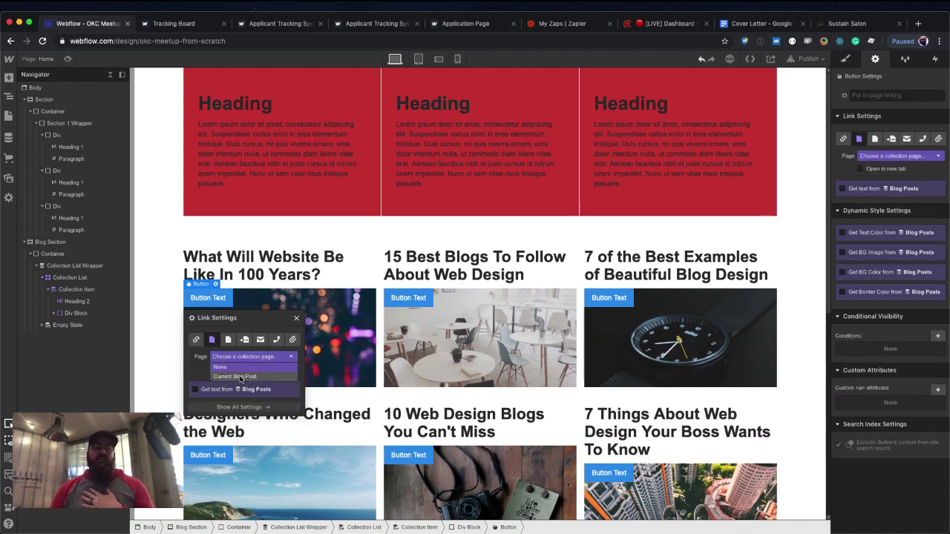
pyautogui.click(239, 380)
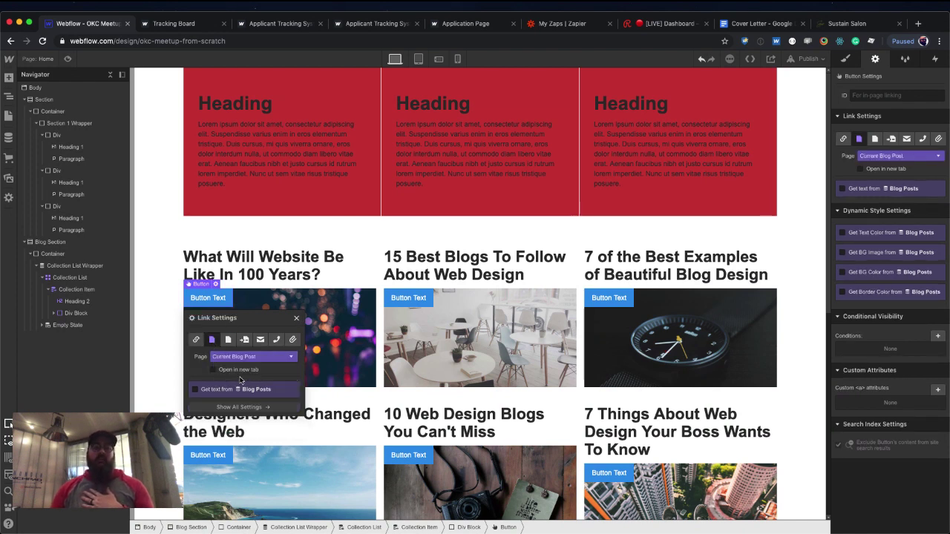
pyautogui.click(296, 317)
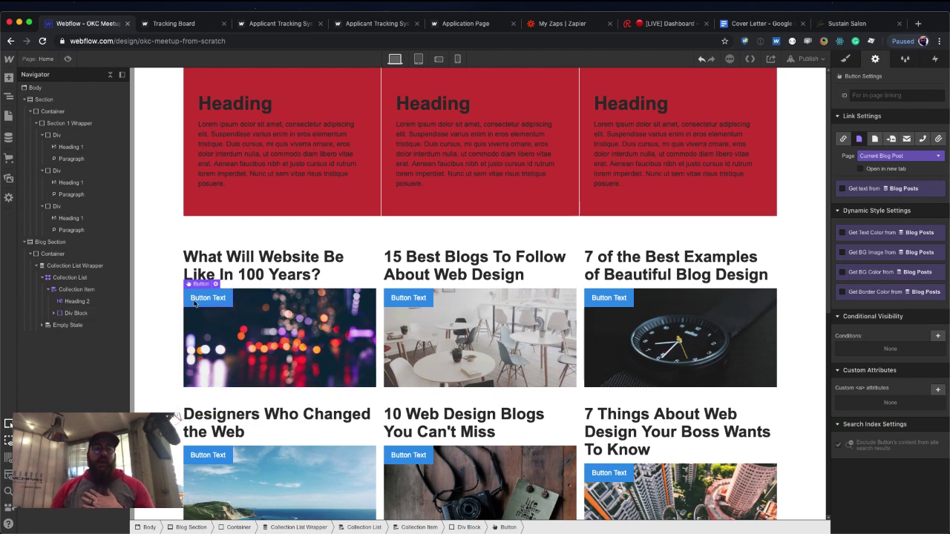
# Move the button out of the image block below the thumbnail and add bottom margin to the image block.
pyautogui.click(194, 301)
pyautogui.moveTo(80, 328)
pyautogui.mouseDown()
pyautogui.moveTo(43, 325)
pyautogui.moveTo(57, 315)
pyautogui.moveTo(64, 331)
pyautogui.mouseUp()
pyautogui.click(235, 382)
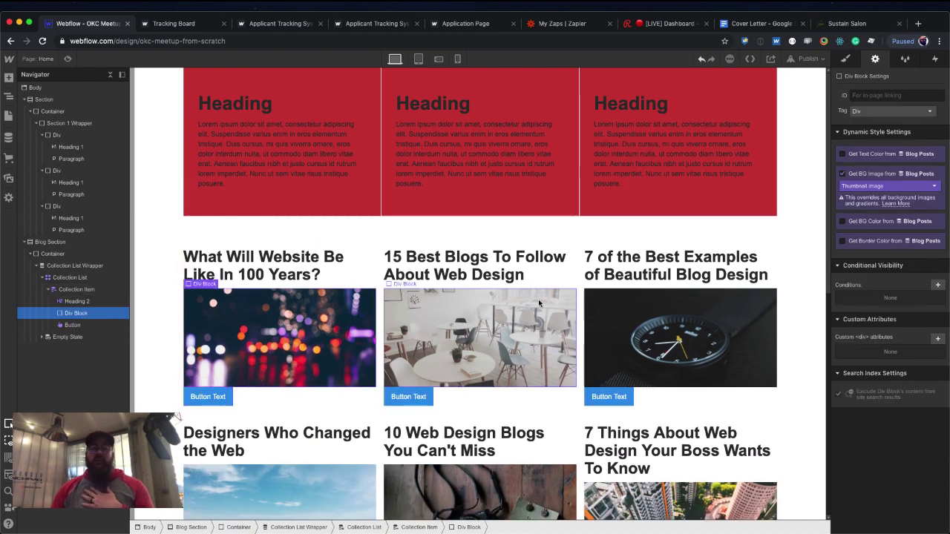
pyautogui.click(844, 59)
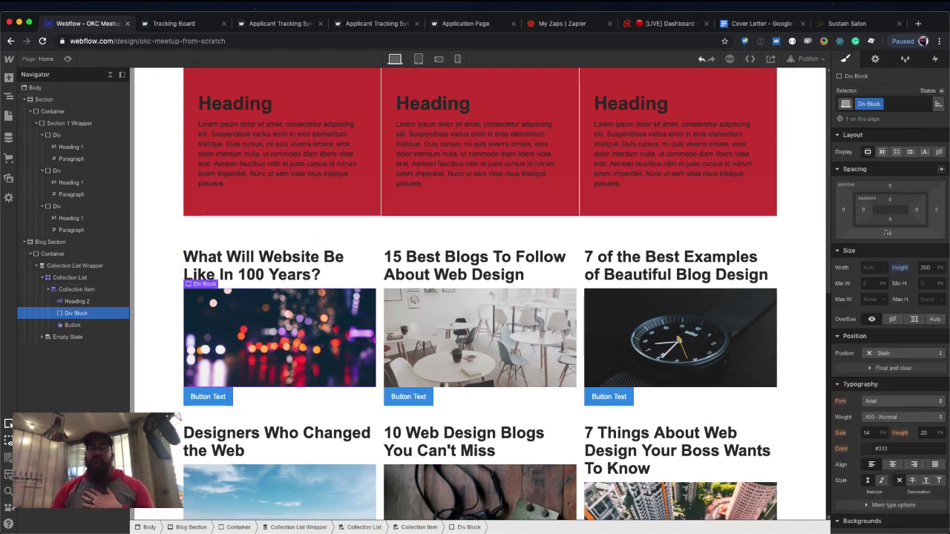
pyautogui.moveTo(890, 232); pyautogui.dragTo(884, 247)
# Relabel the card's button 'Read Post'.
pyautogui.click(208, 403)
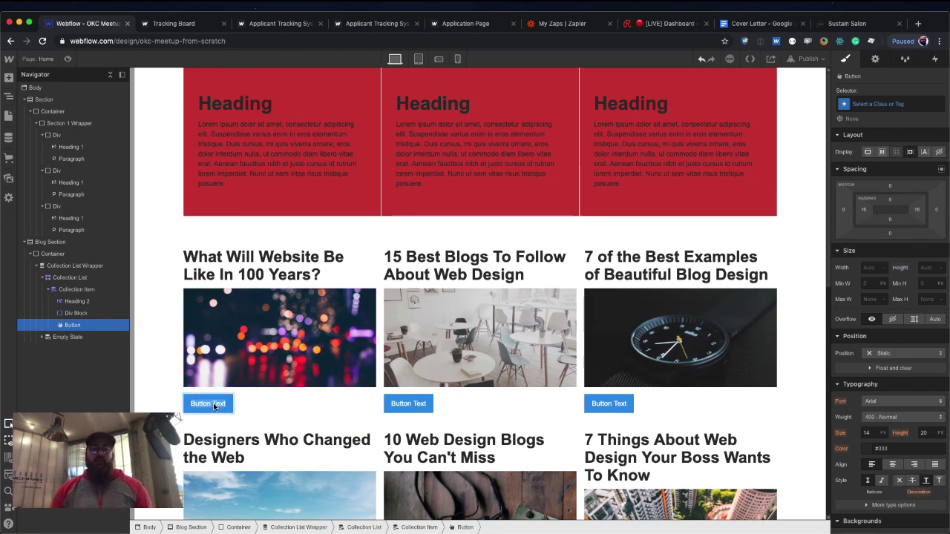
pyautogui.doubleClick(212, 404)
pyautogui.write('Read Post')
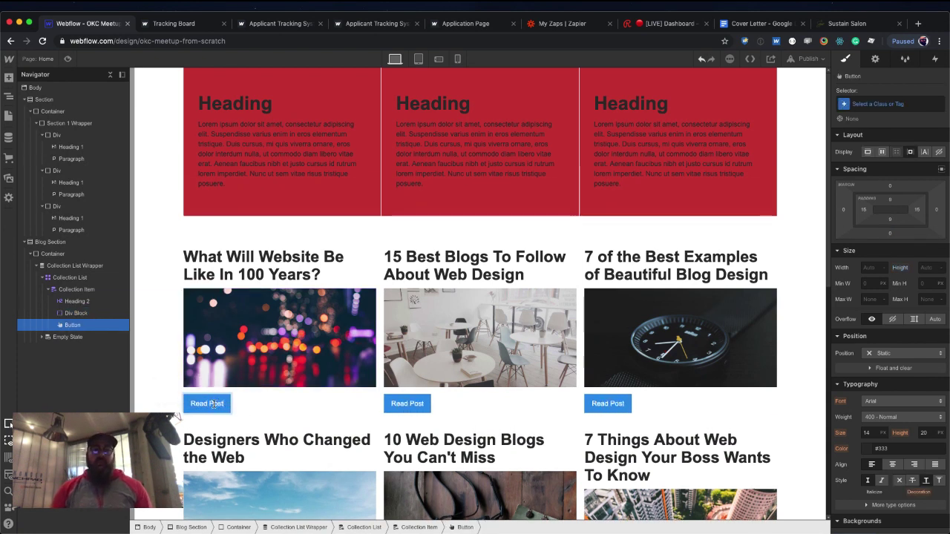
pyautogui.press('Escape')
pyautogui.click(254, 411)
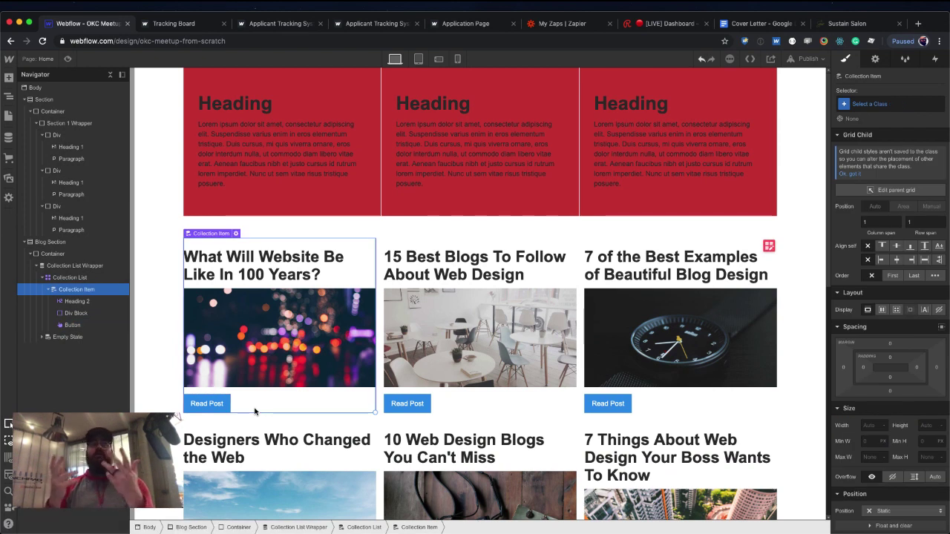
# At the Tablet breakpoint, delete the blog grid's third column so it shows two columns.
pyautogui.click(419, 58)
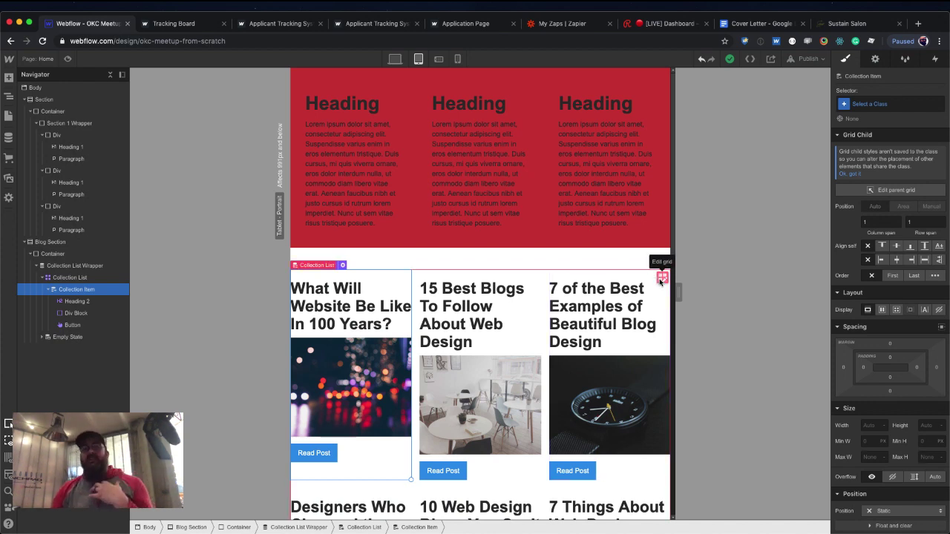
pyautogui.rightClick(659, 280)
pyautogui.click(660, 277)
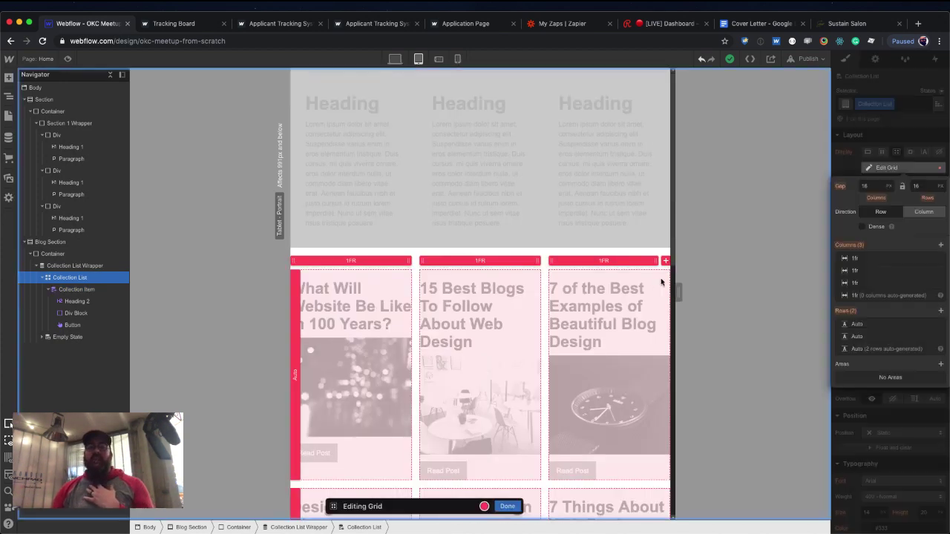
pyautogui.click(635, 264)
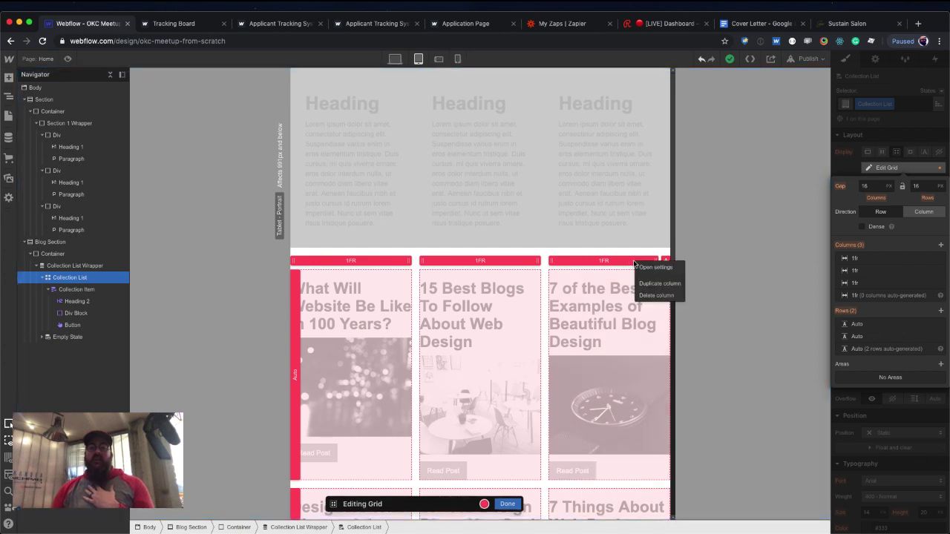
pyautogui.click(653, 296)
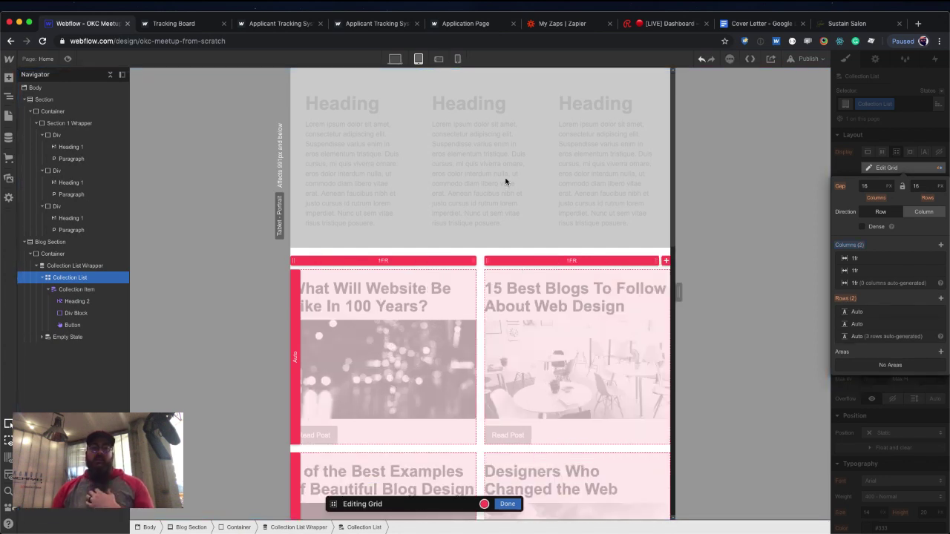
pyautogui.click(507, 503)
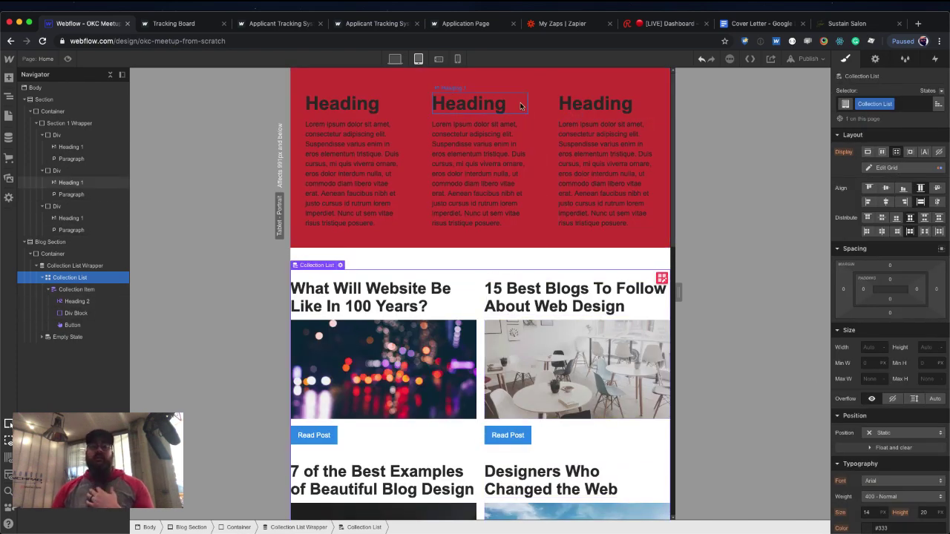
pyautogui.click(439, 58)
# At Phone Landscape, delete the blog grid's second column so it becomes one column.
pyautogui.scroll(-5, 545, 222)
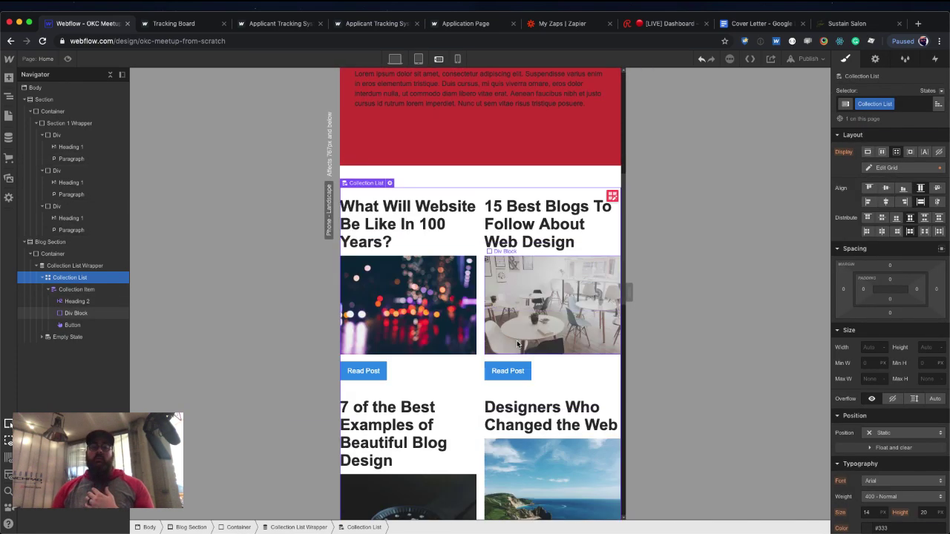
pyautogui.click(613, 191)
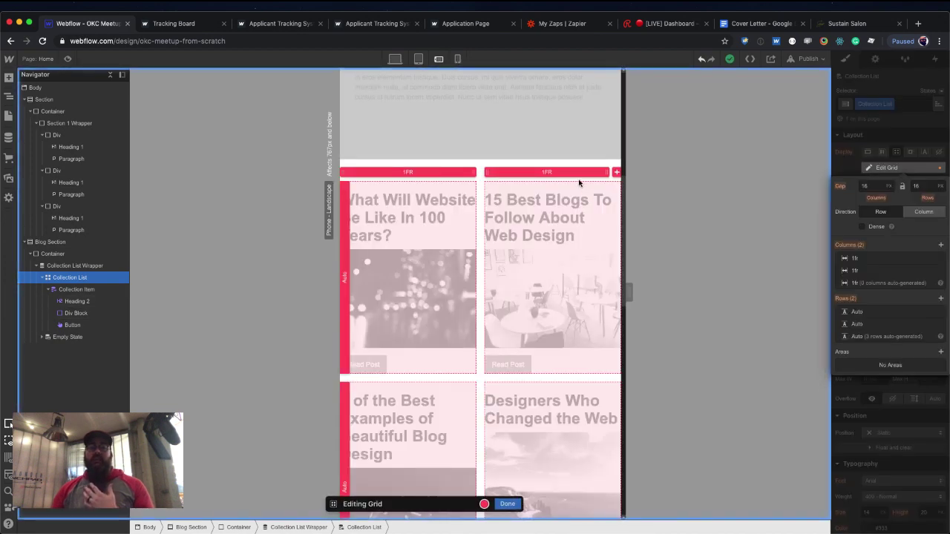
pyautogui.click(592, 172)
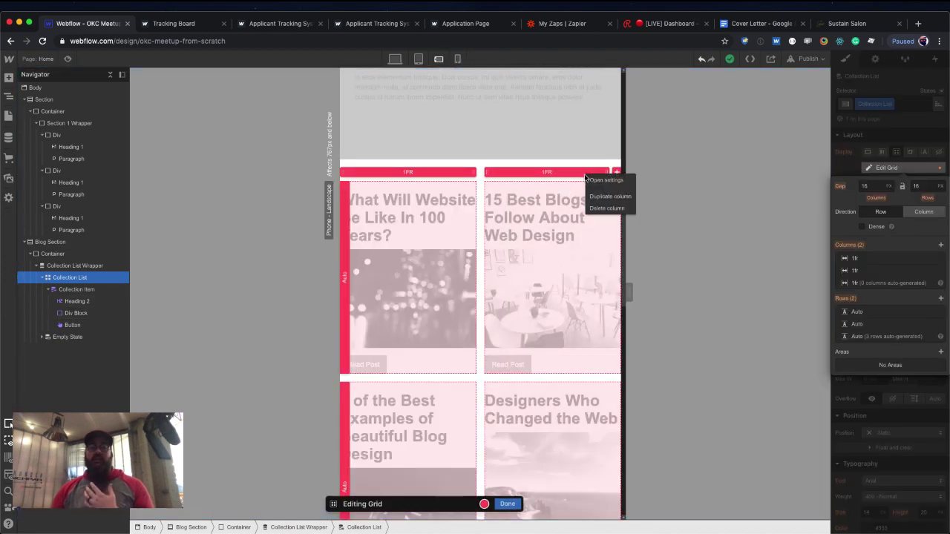
pyautogui.click(602, 209)
pyautogui.click(508, 504)
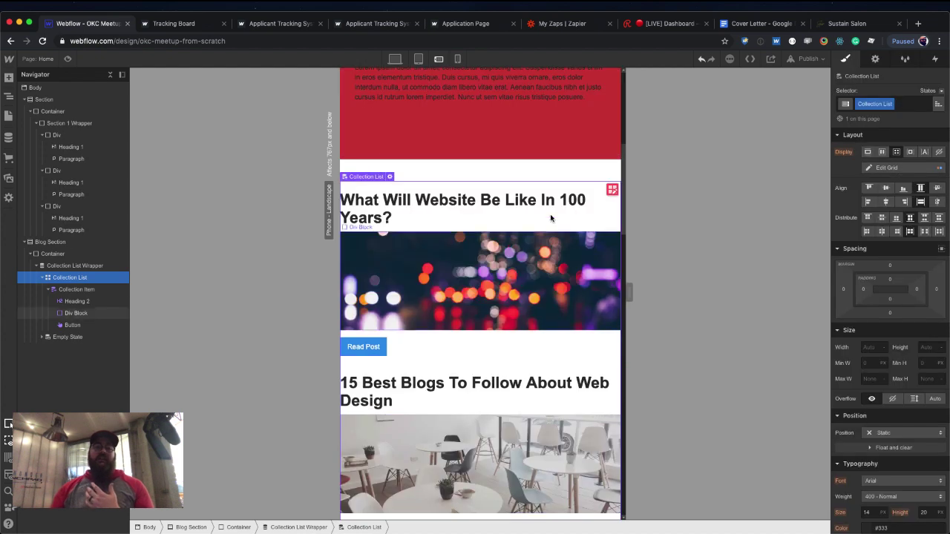
# Check the grid at Phone Portrait, Phone Landscape and Tablet, then return to Desktop.
pyautogui.click(457, 59)
pyautogui.scroll(-3, 495, 200)
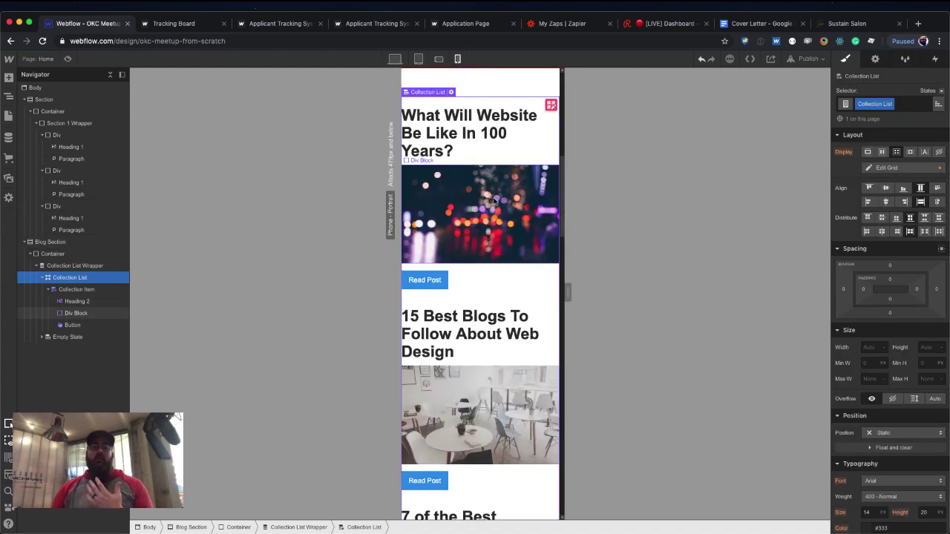
pyautogui.click(439, 58)
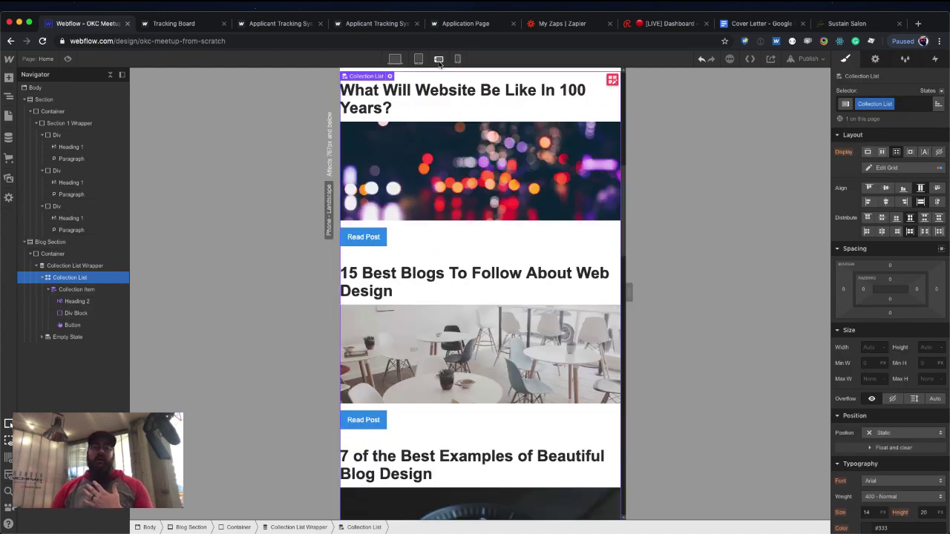
pyautogui.click(419, 59)
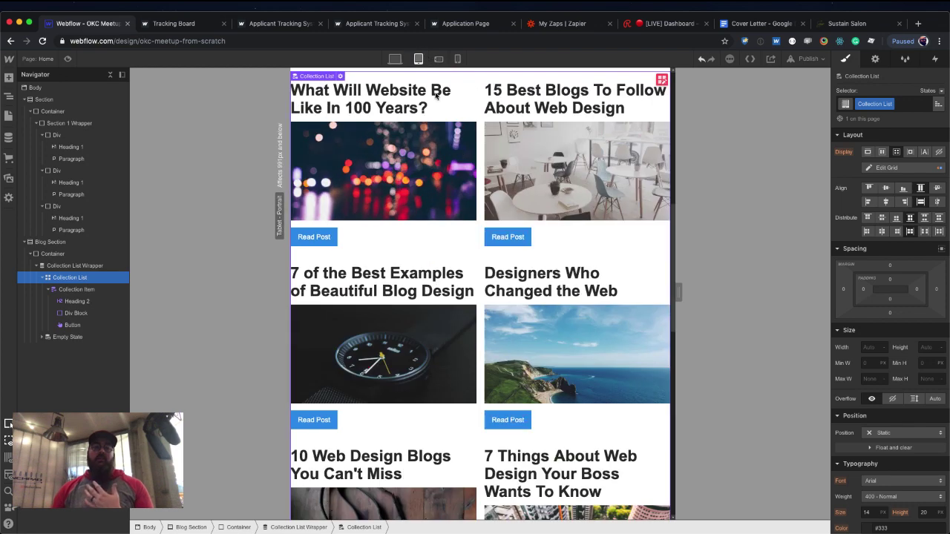
pyautogui.click(394, 59)
pyautogui.scroll(3, 456, 184)
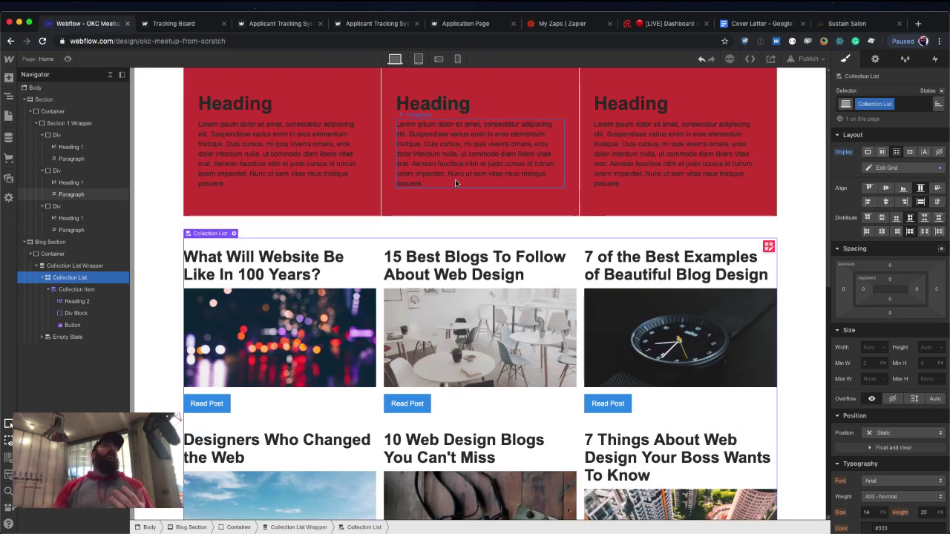
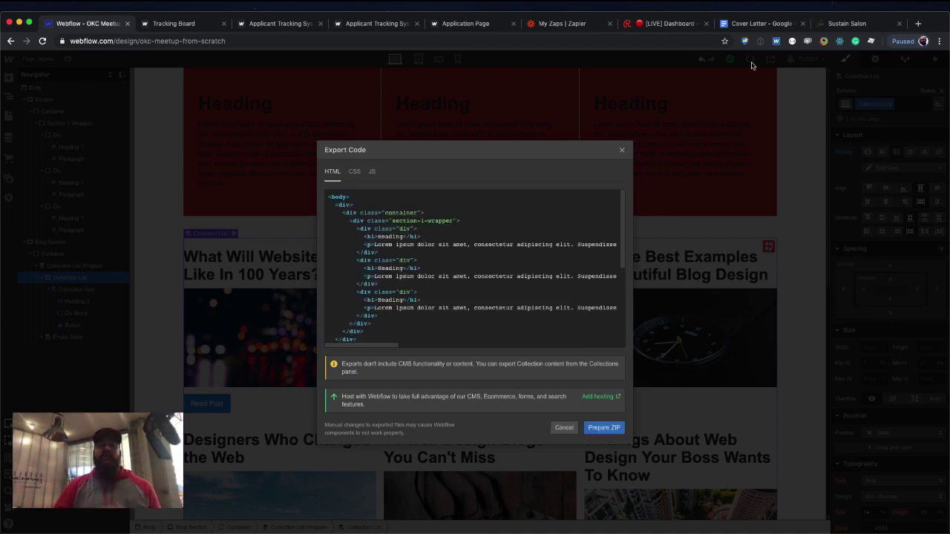
# Scroll through the exported HTML, then view the generated CSS and JavaScript code.
pyautogui.click(623, 222)
pyautogui.moveTo(623, 222); pyautogui.dragTo(616, 201)
pyautogui.click(358, 174)
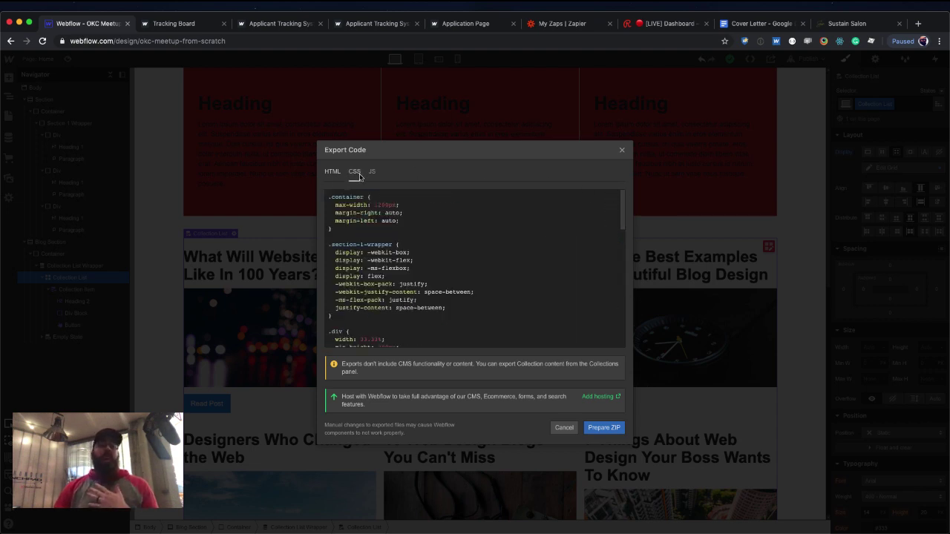
pyautogui.click(372, 172)
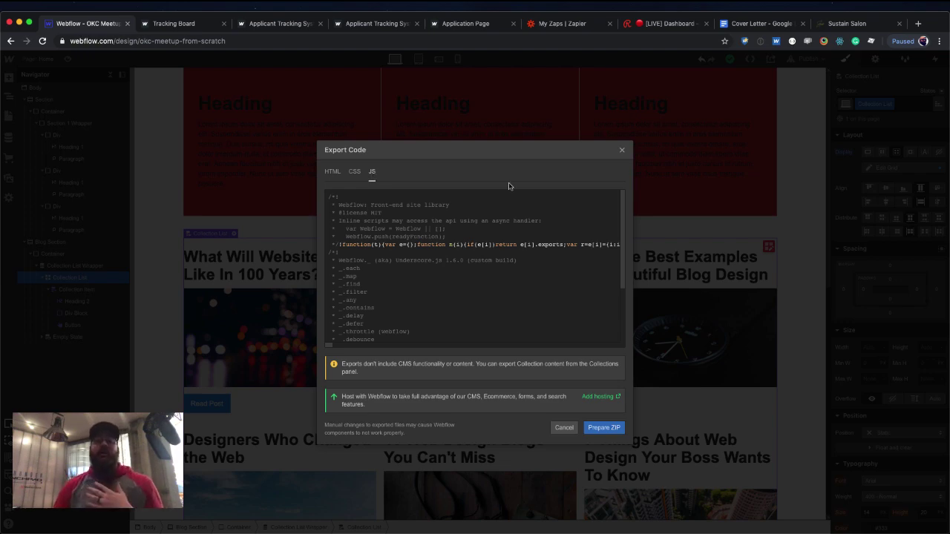
# Close the Export Code dialog to return to the Designer's home page.
pyautogui.click(622, 152)
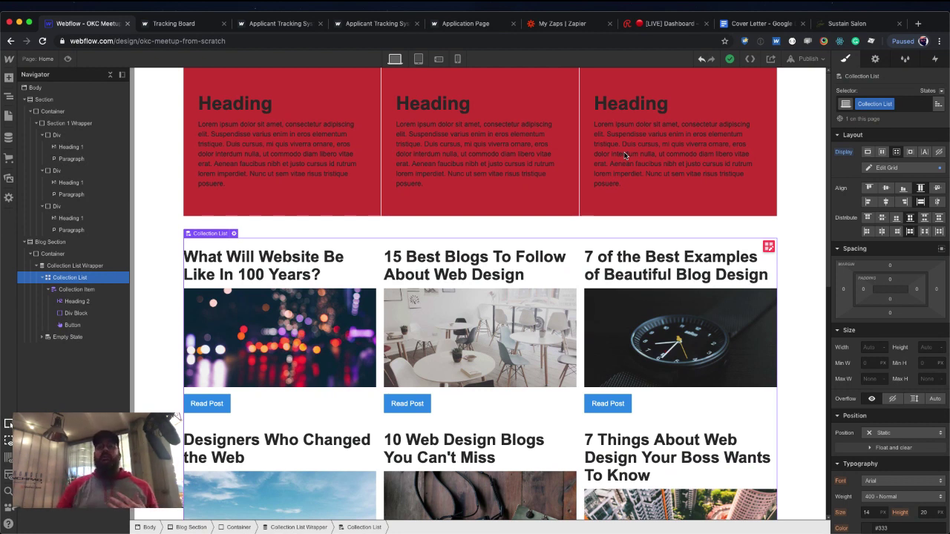
# Uncheck 'Collaborators can edit this element' for the third red column's Div.
pyautogui.click(602, 204)
pyautogui.click(875, 59)
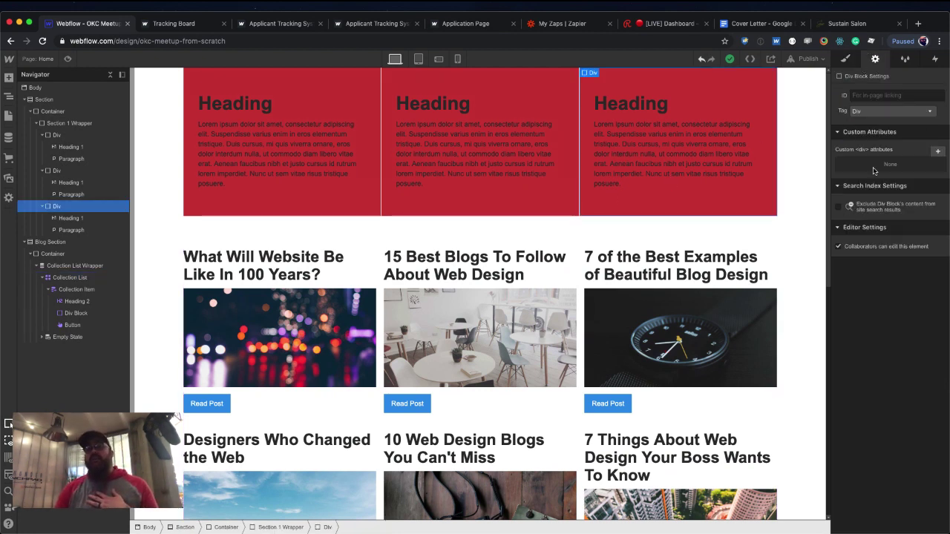
pyautogui.click(838, 247)
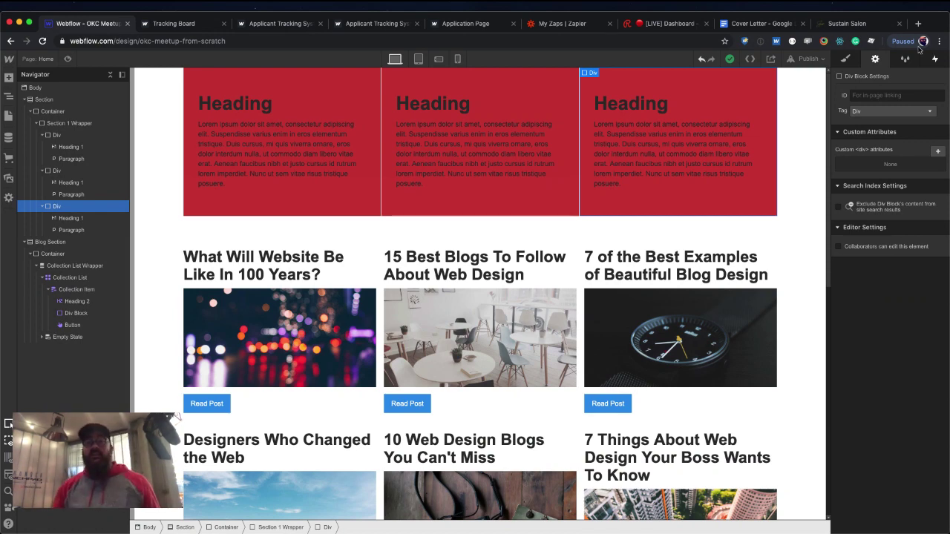
# In the Sustain Salon tab, search 'nocode con' and open the No Code Conference 2019 result.
pyautogui.click(876, 24)
pyautogui.click(714, 44)
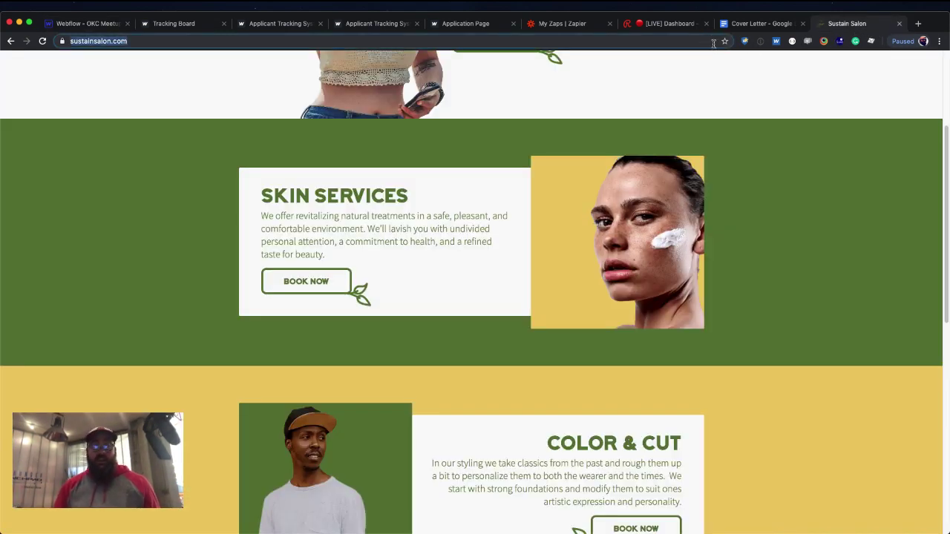
pyautogui.write('nocode con')
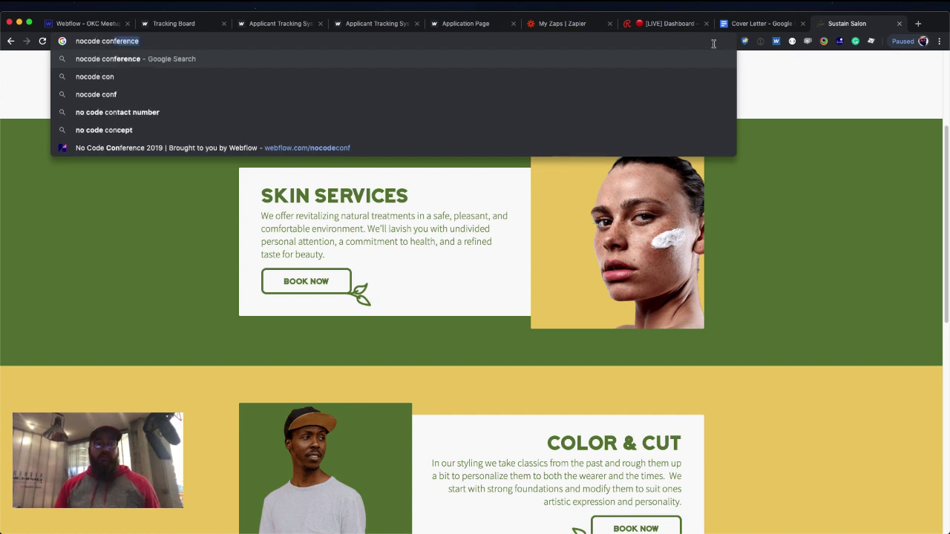
pyautogui.press('Return')
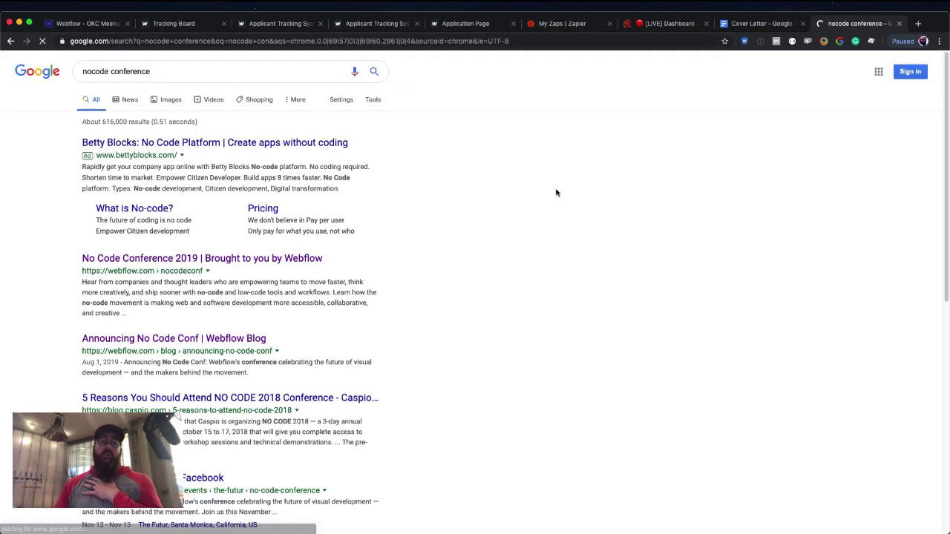
pyautogui.click(196, 259)
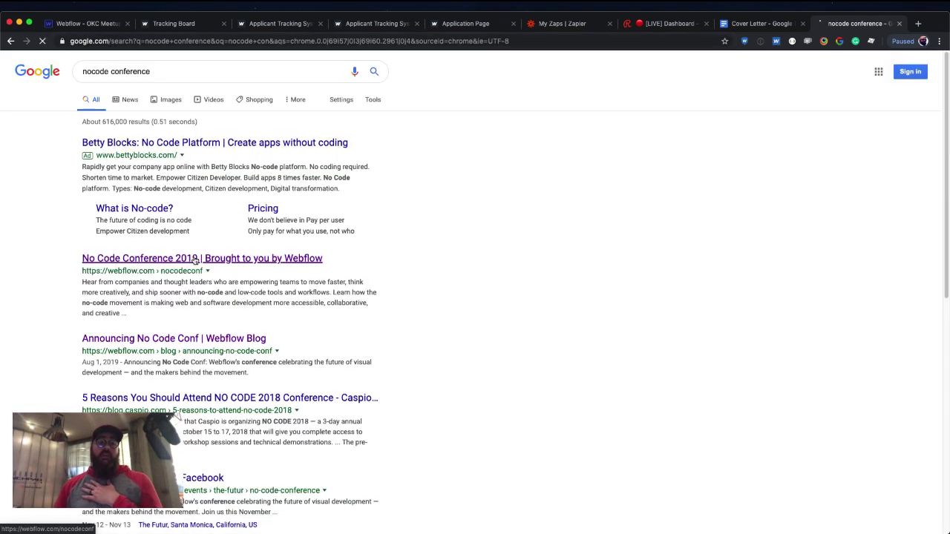
# Scroll the No Code Conf page between the hero and the Join, Speak and Sponsor sections.
pyautogui.scroll(-7, 290, 275)
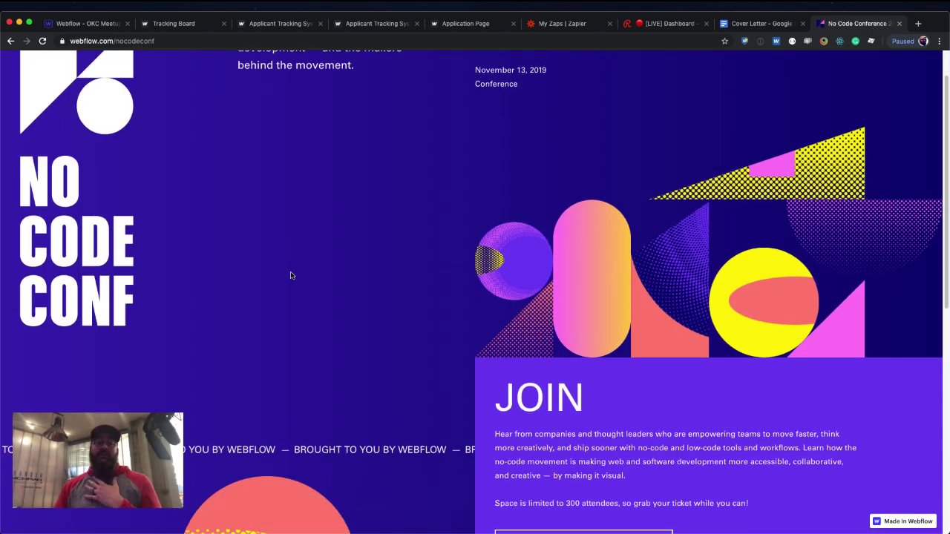
pyautogui.scroll(10, 290, 276)
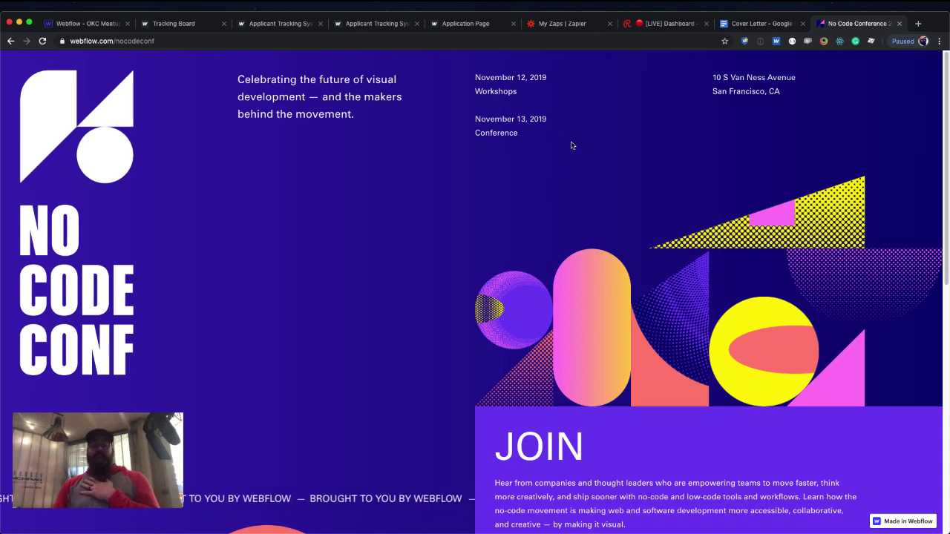
pyautogui.scroll(-10, 572, 148)
pyautogui.scroll(2, 580, 158)
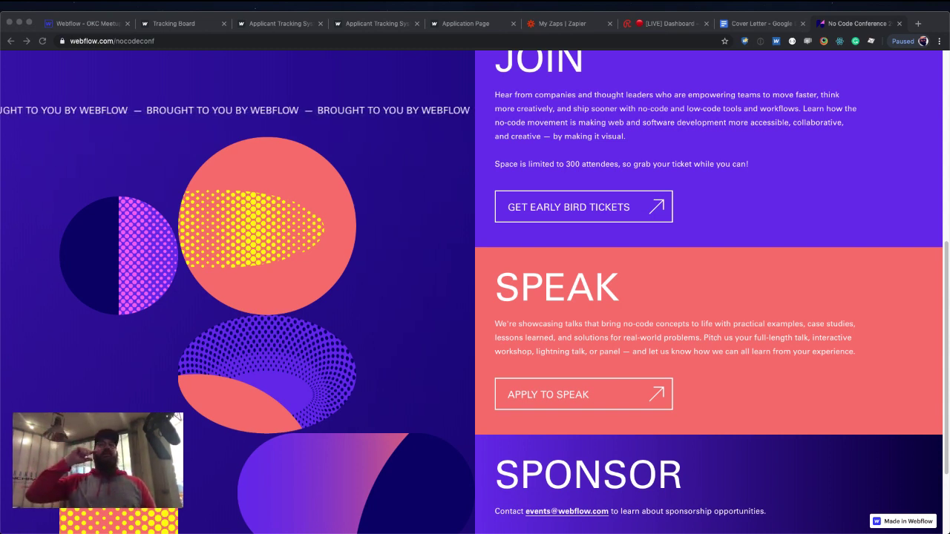
# In a new Chrome tab, search Google for 'lottie'.
pyautogui.click(788, 328)
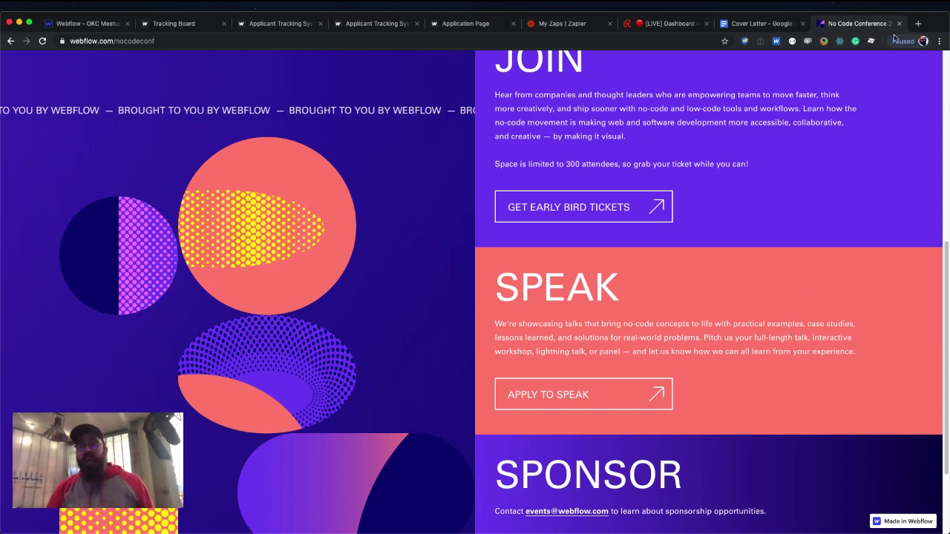
pyautogui.click(920, 25)
pyautogui.write('lottie')
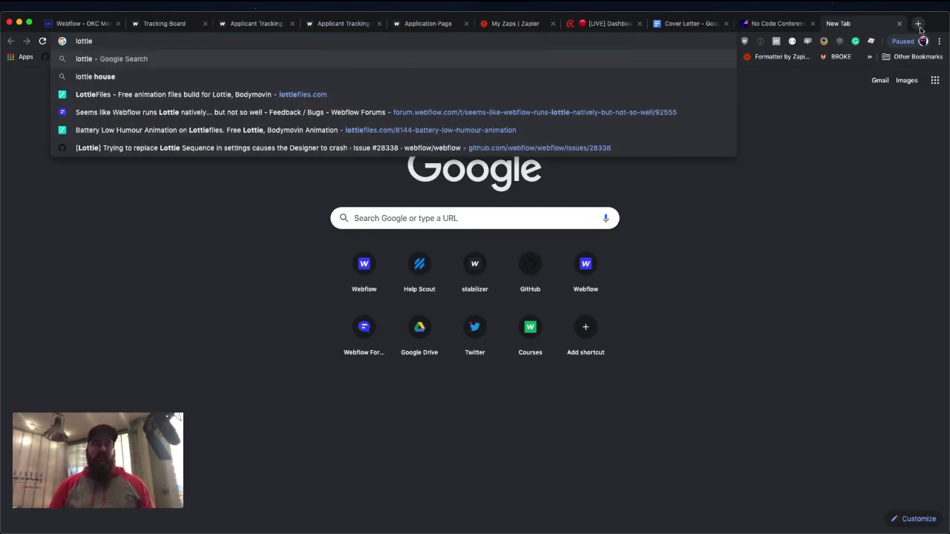
pyautogui.press('Return')
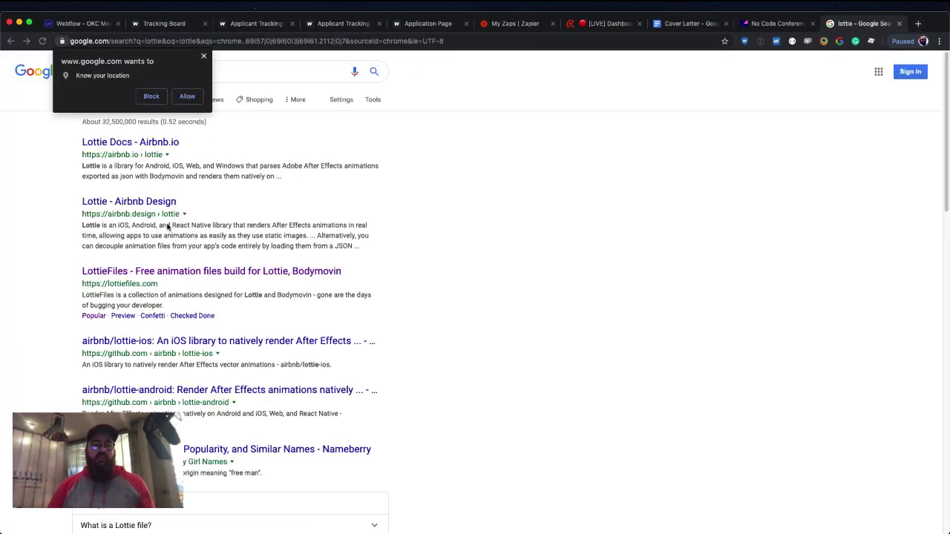
# Open LottieFiles from the results and scroll down to the Featured Animations grid.
pyautogui.click(160, 271)
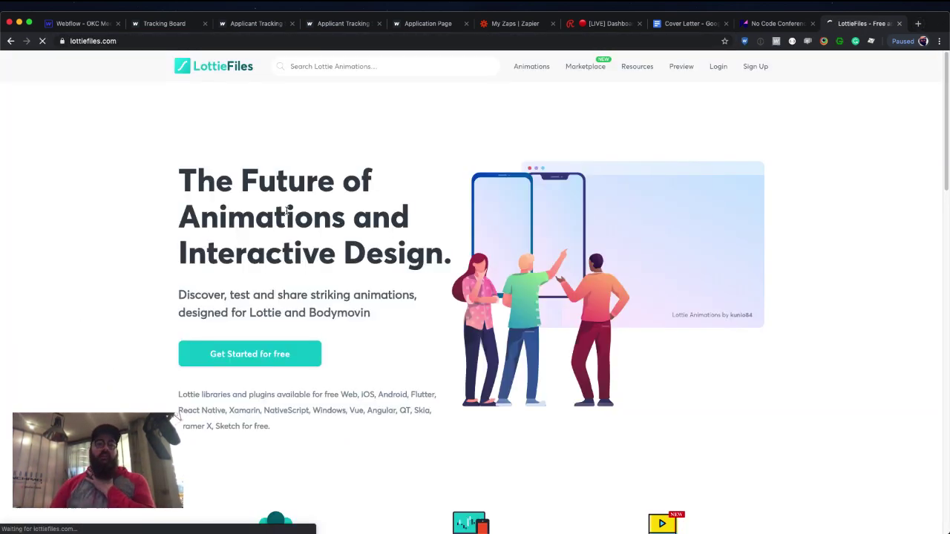
pyautogui.scroll(-5, 309, 203)
pyautogui.scroll(-10, 309, 204)
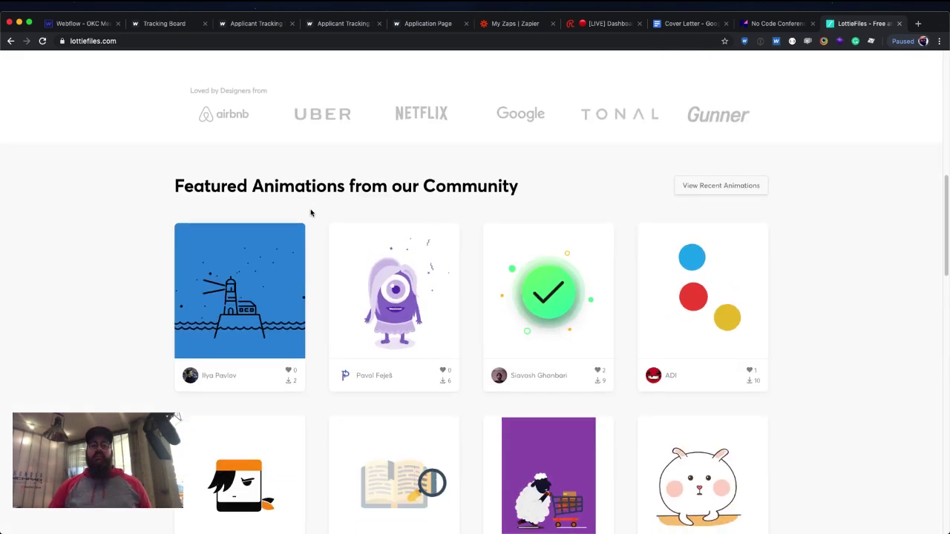
pyautogui.scroll(-1, 792, 235)
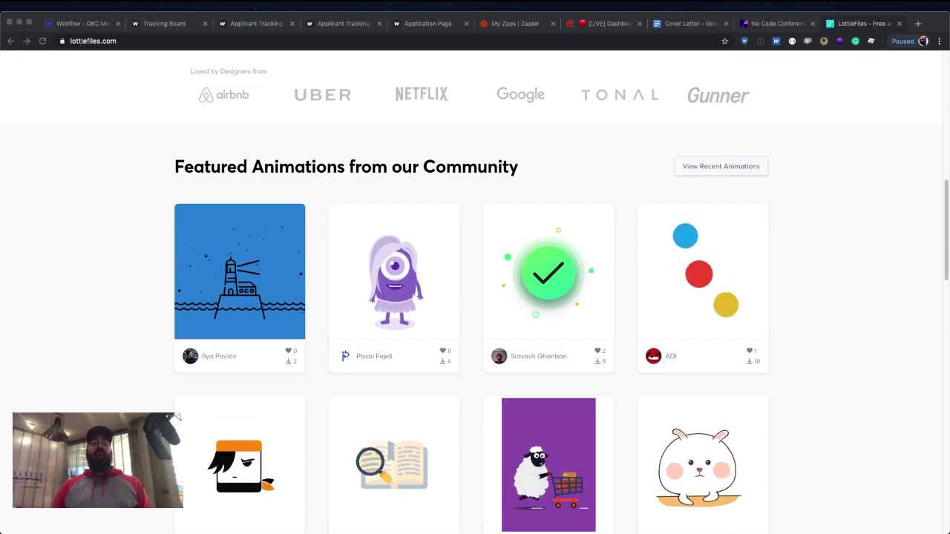
pyautogui.click(371, 247)
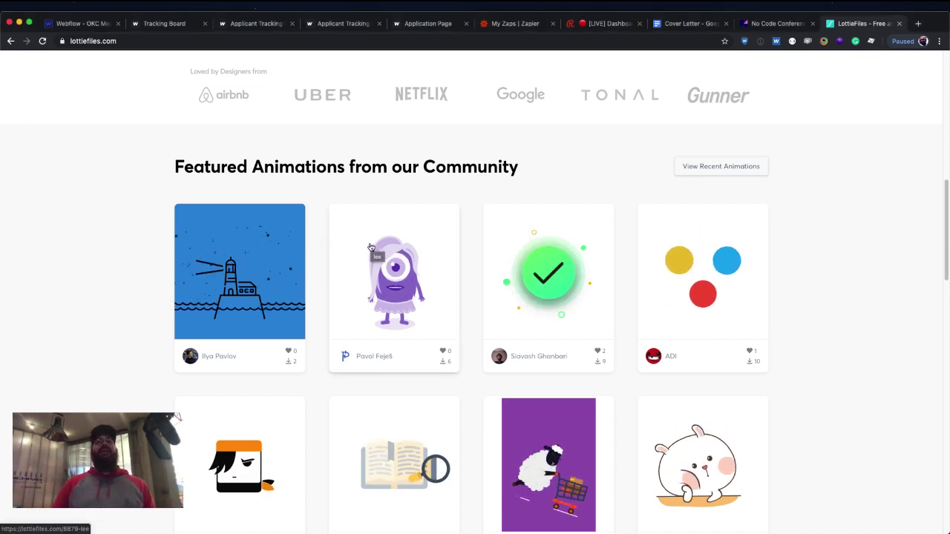